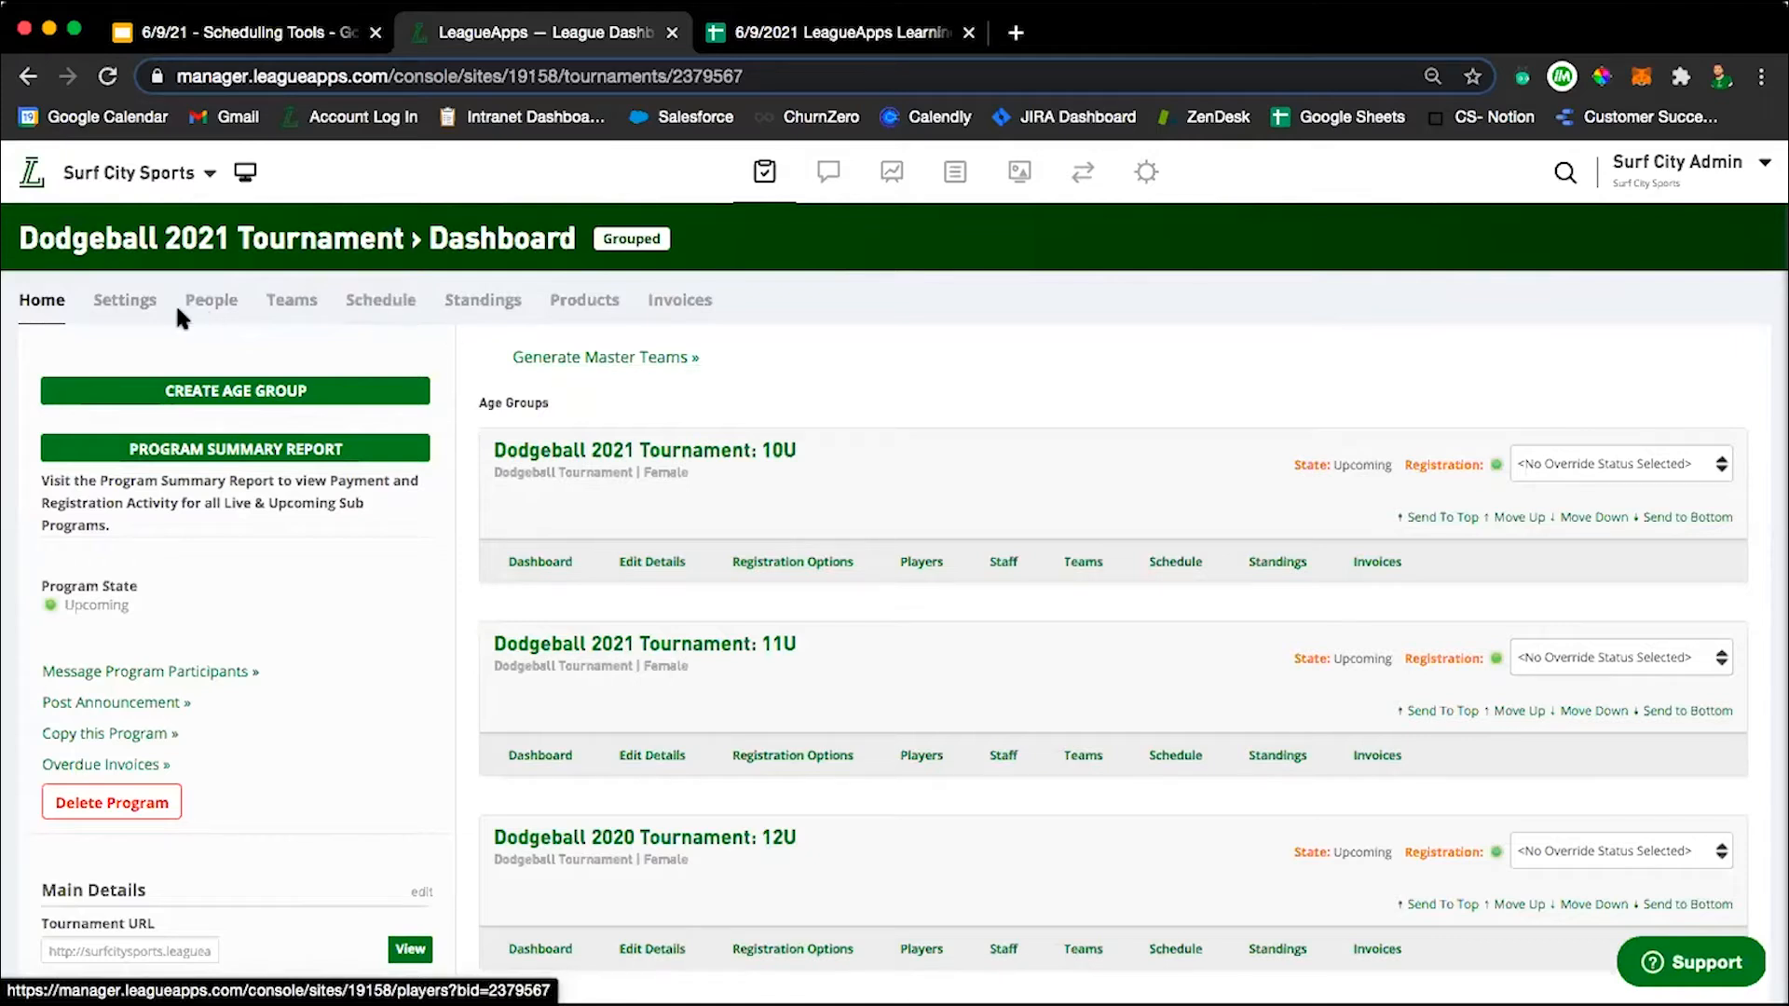
Open the schedule of the Dodgeball 2021 Tournament: 10U age group.
scroll(818, 415, "down", 2)
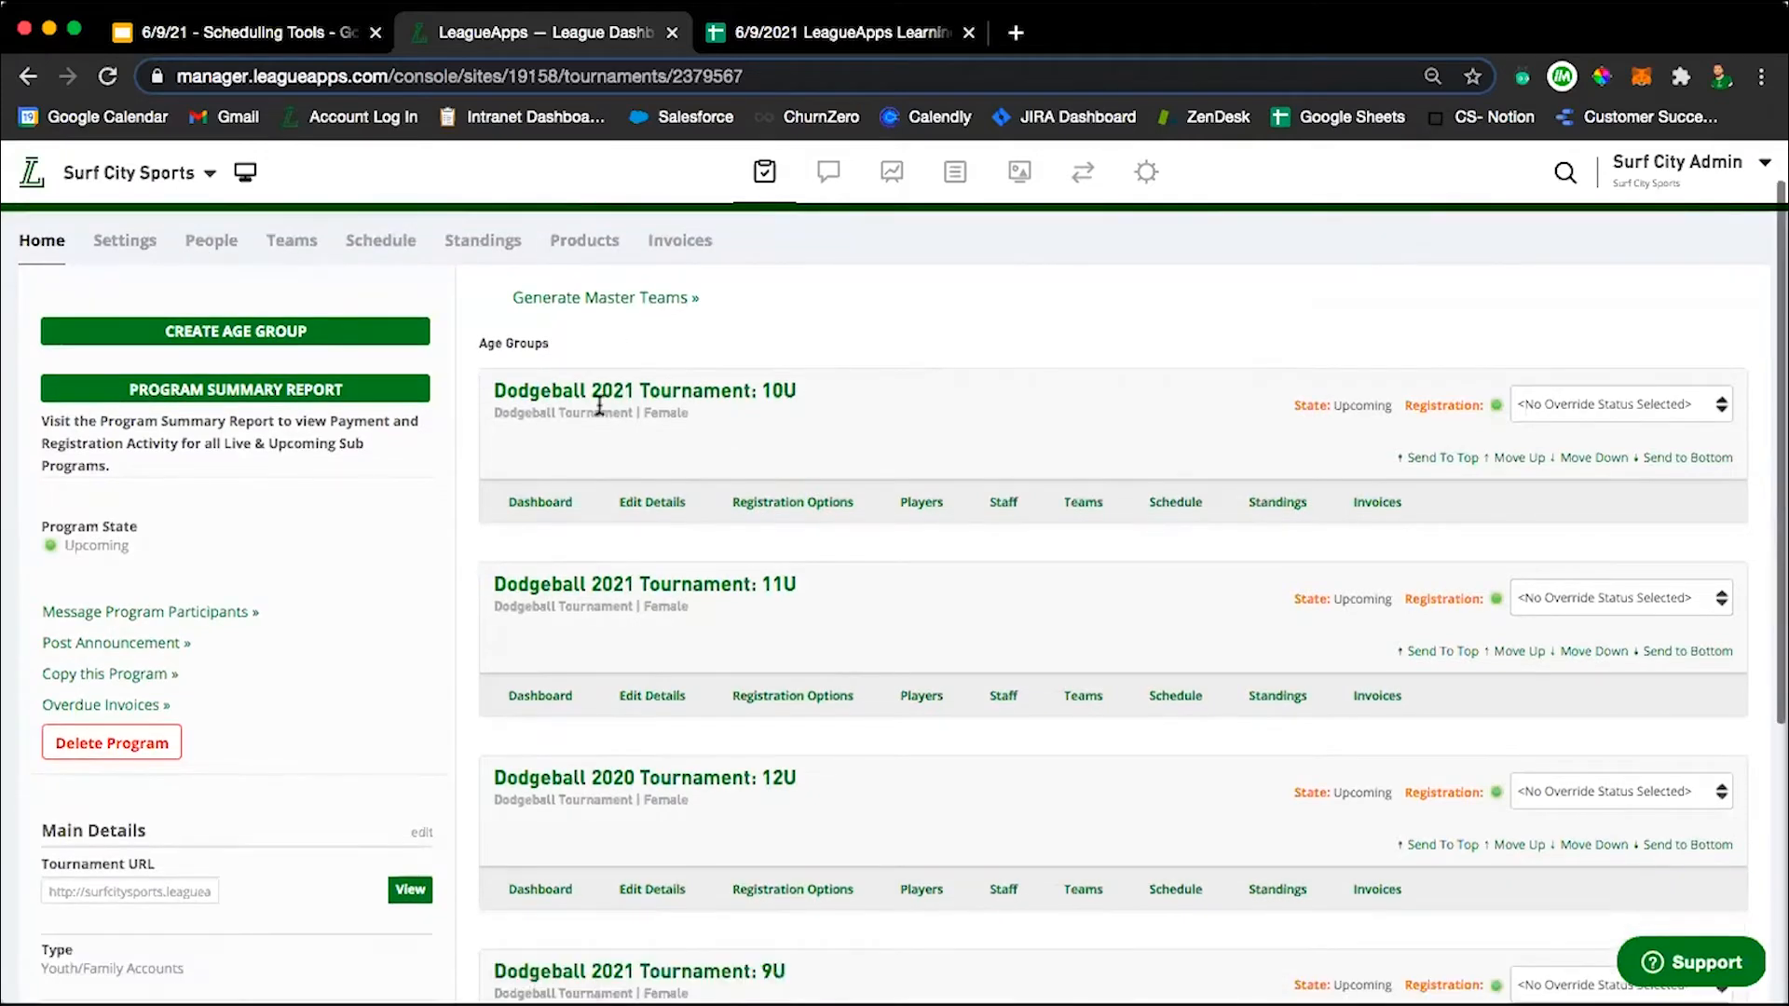
scroll(941, 631, "down", 3)
scroll(727, 363, "up", 1)
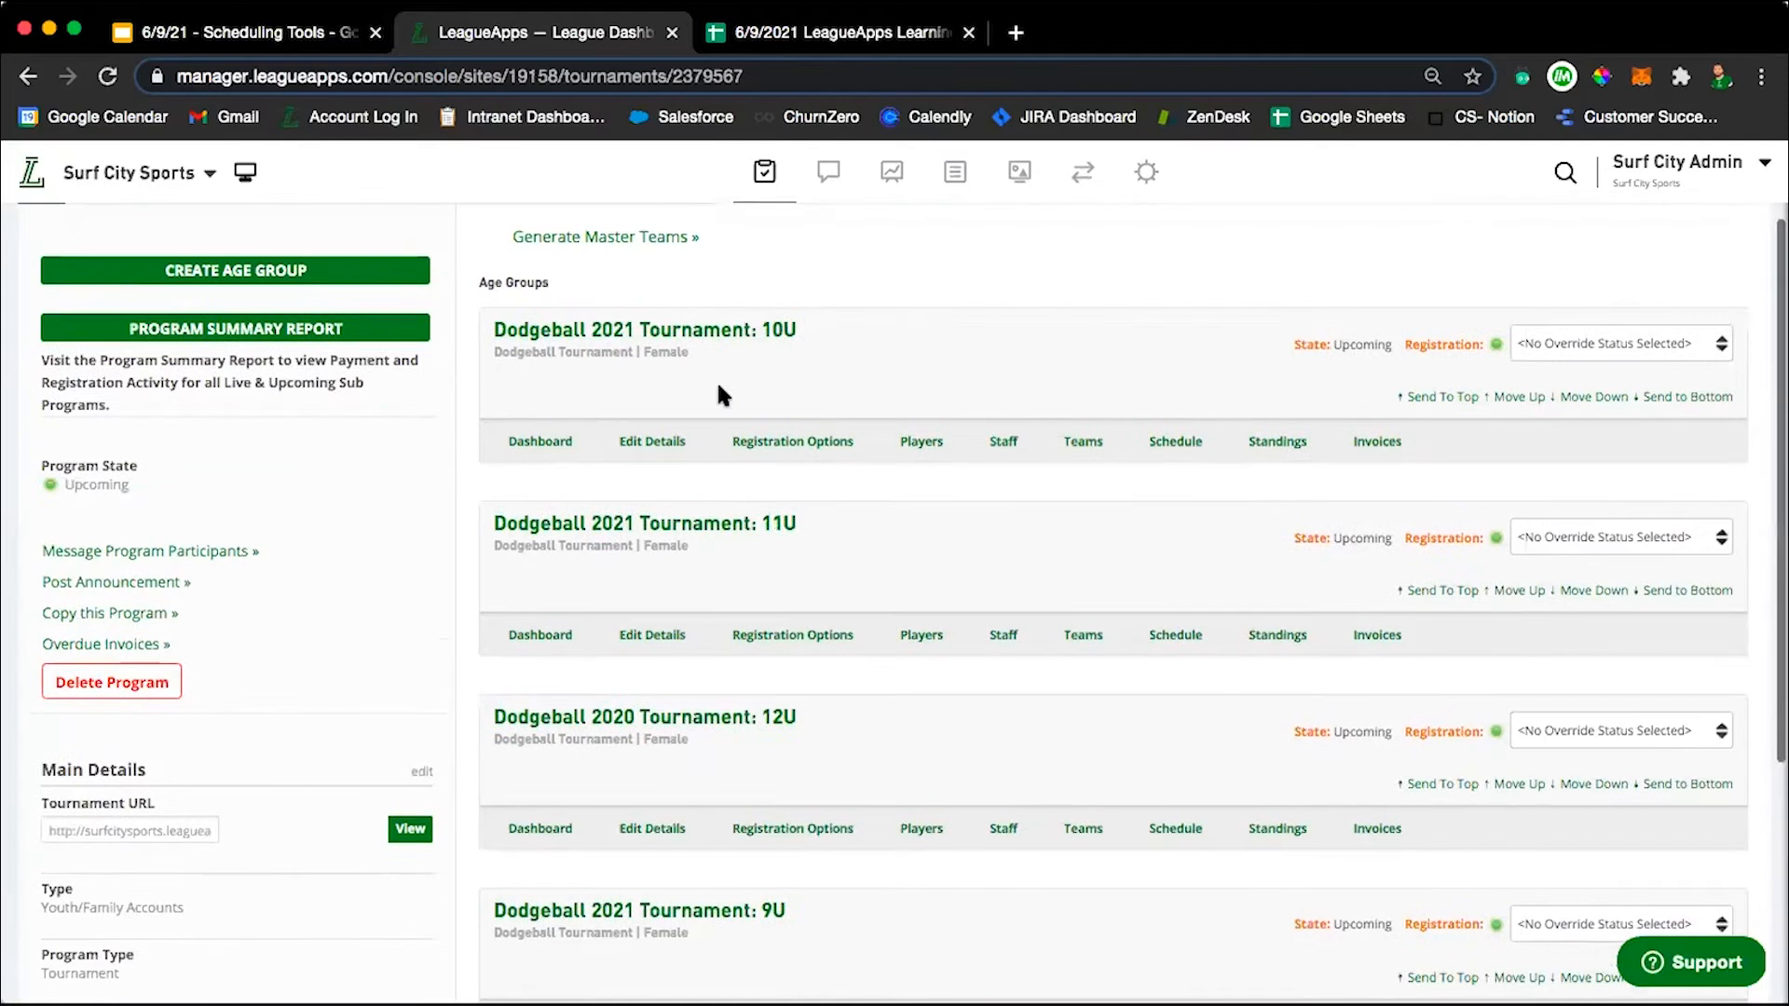
scroll(841, 620, "up", 4)
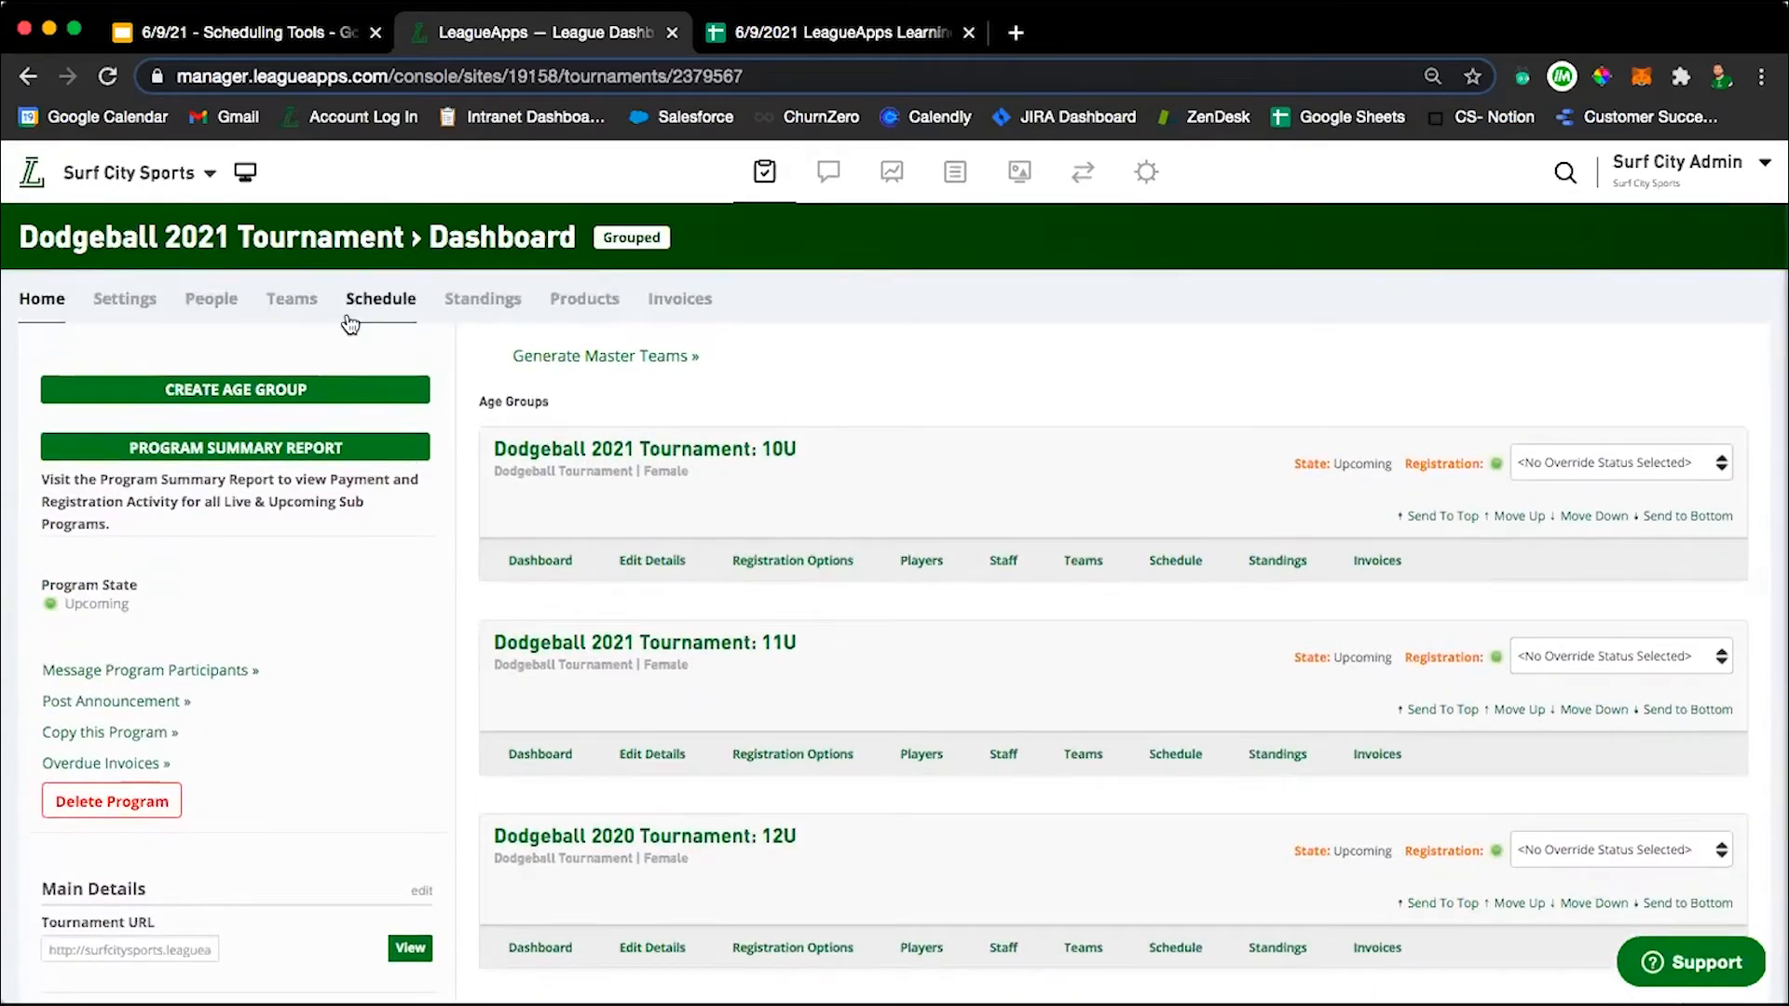
scroll(1116, 393, "down", 1)
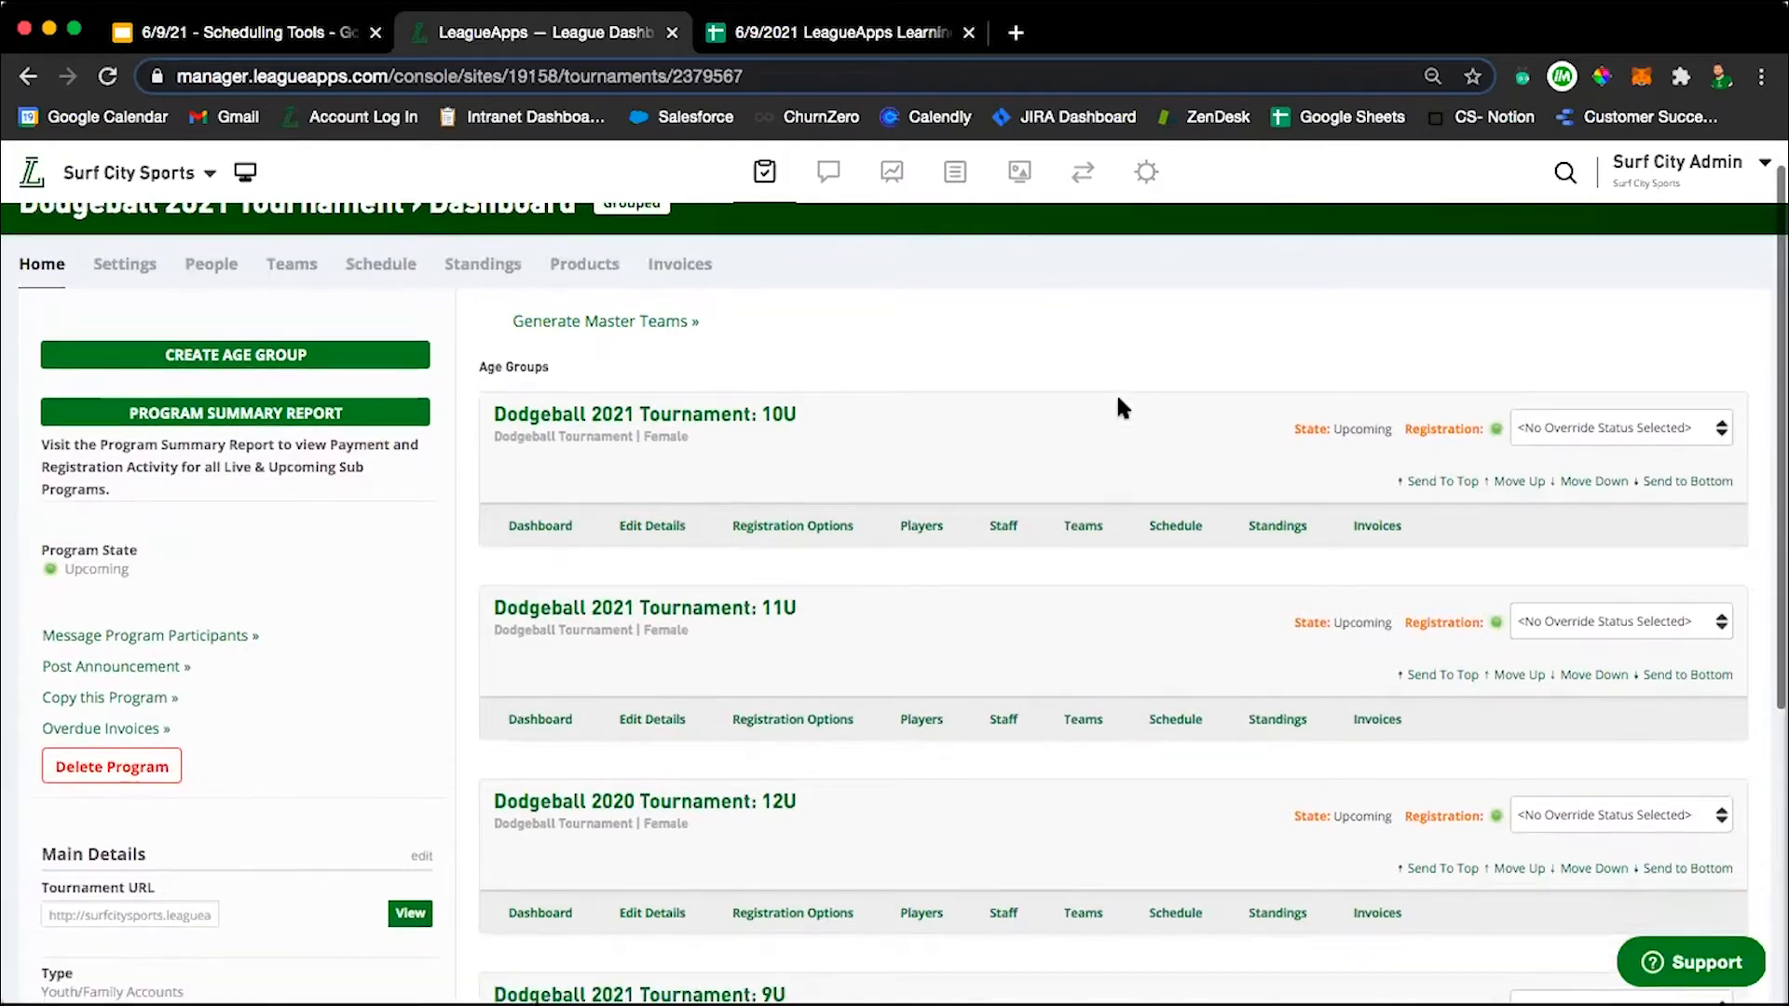
left_click(1169, 538)
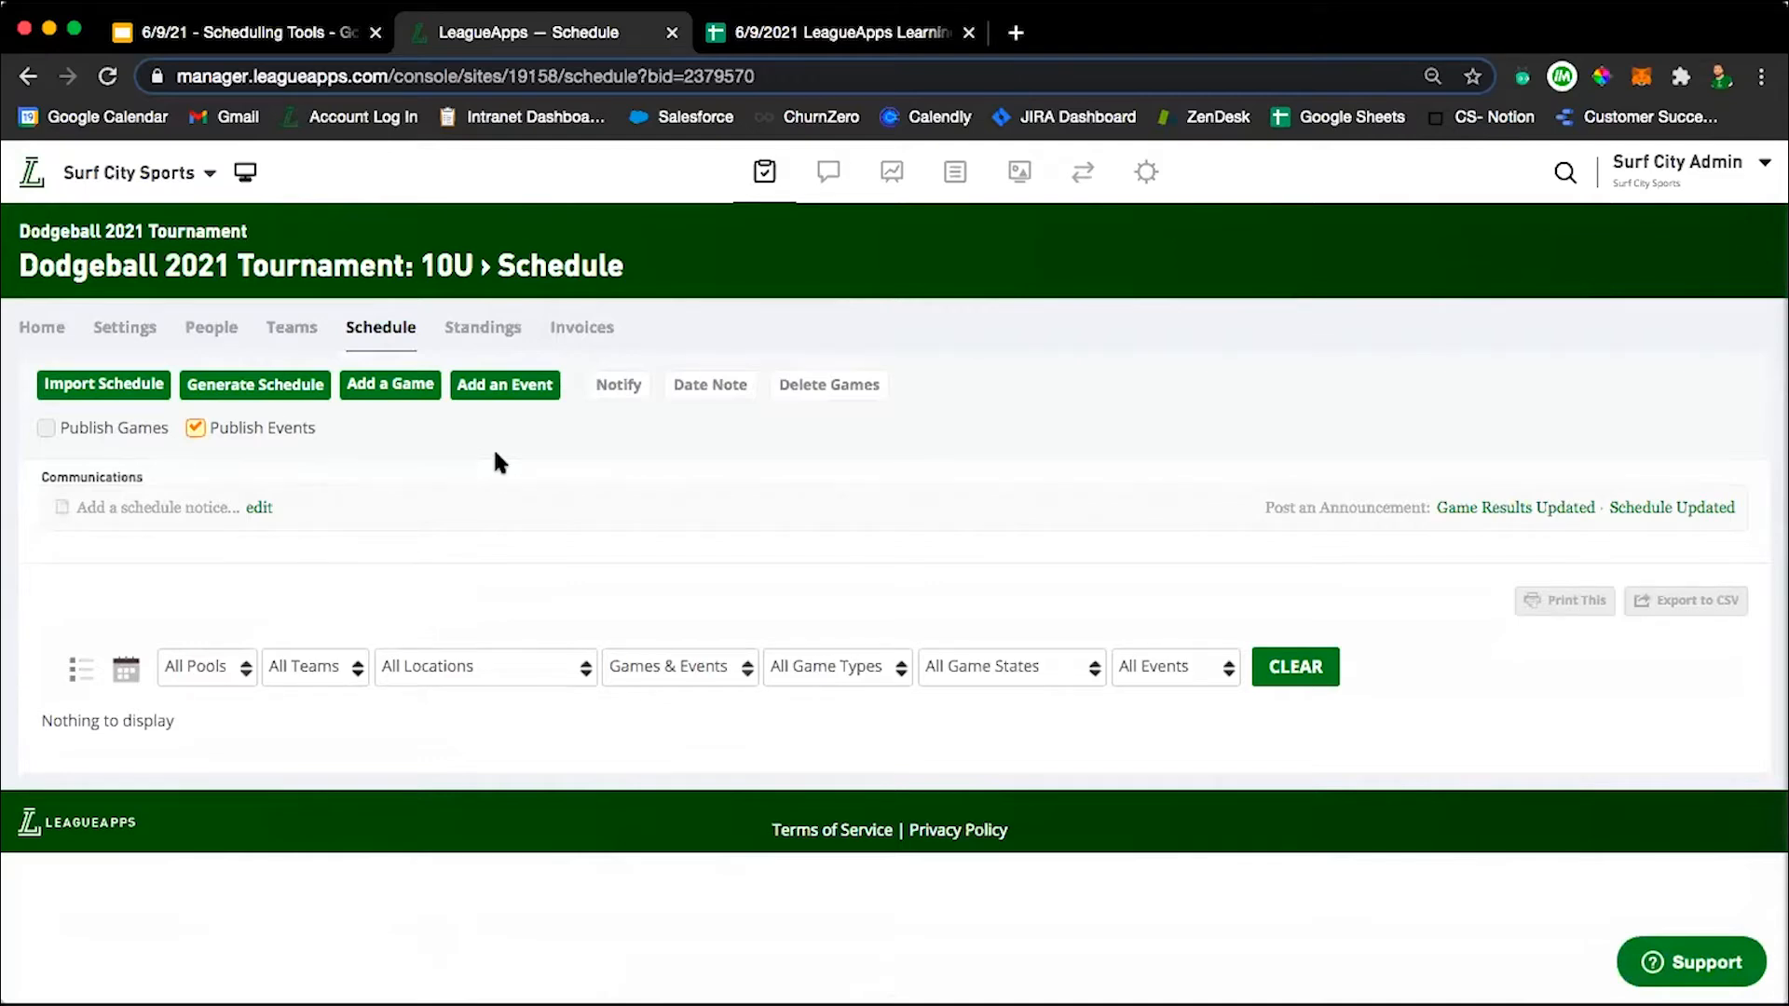
Start a new event for the 10U schedule, named "Test Practice", with the type Practice.
left_click(494, 387)
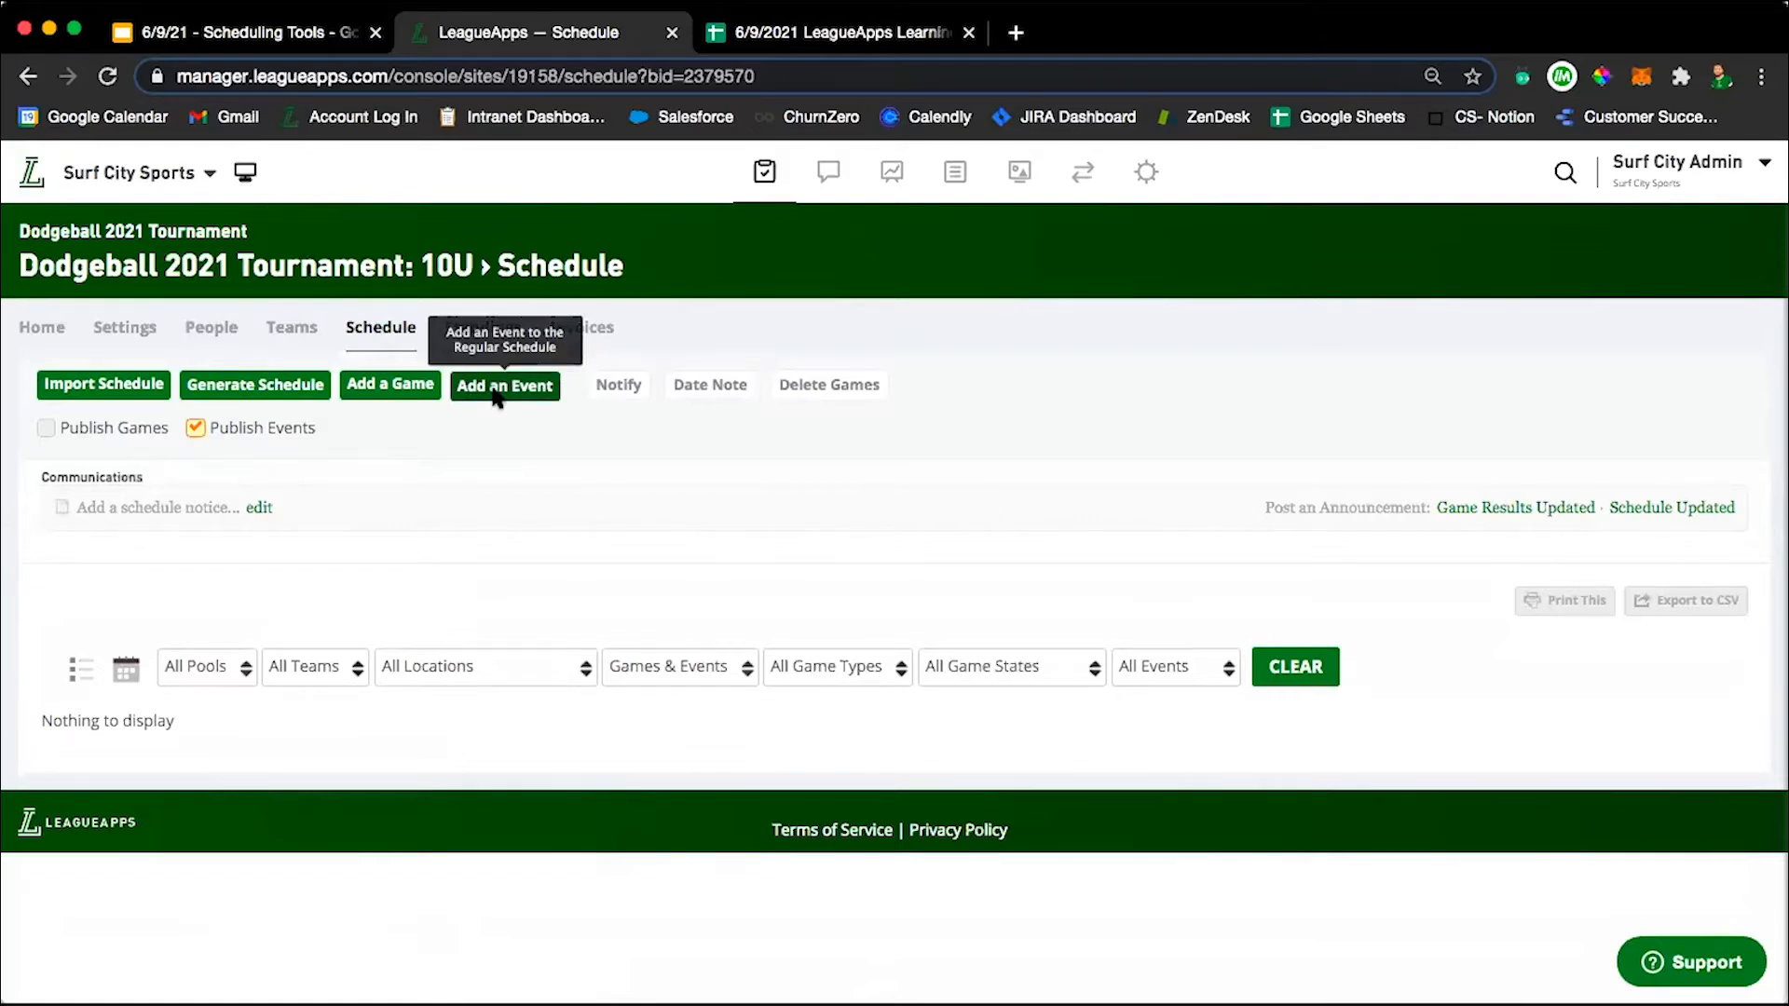
left_click(753, 461)
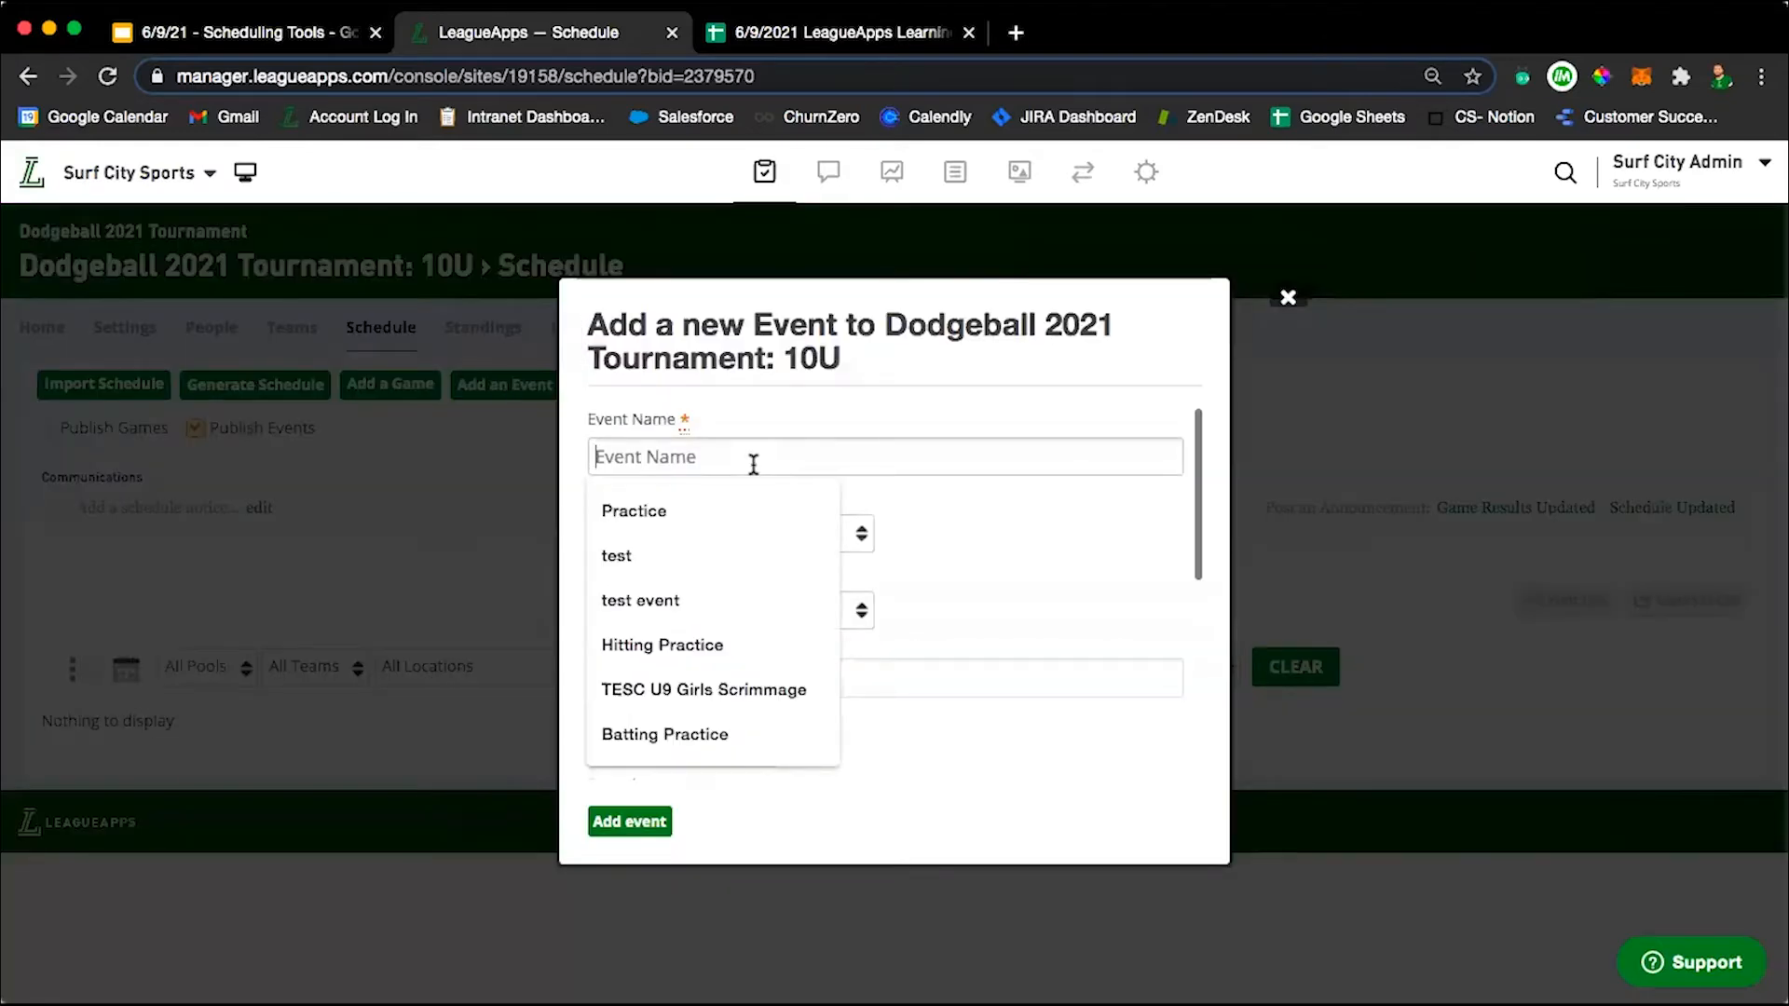
type("Test Practice")
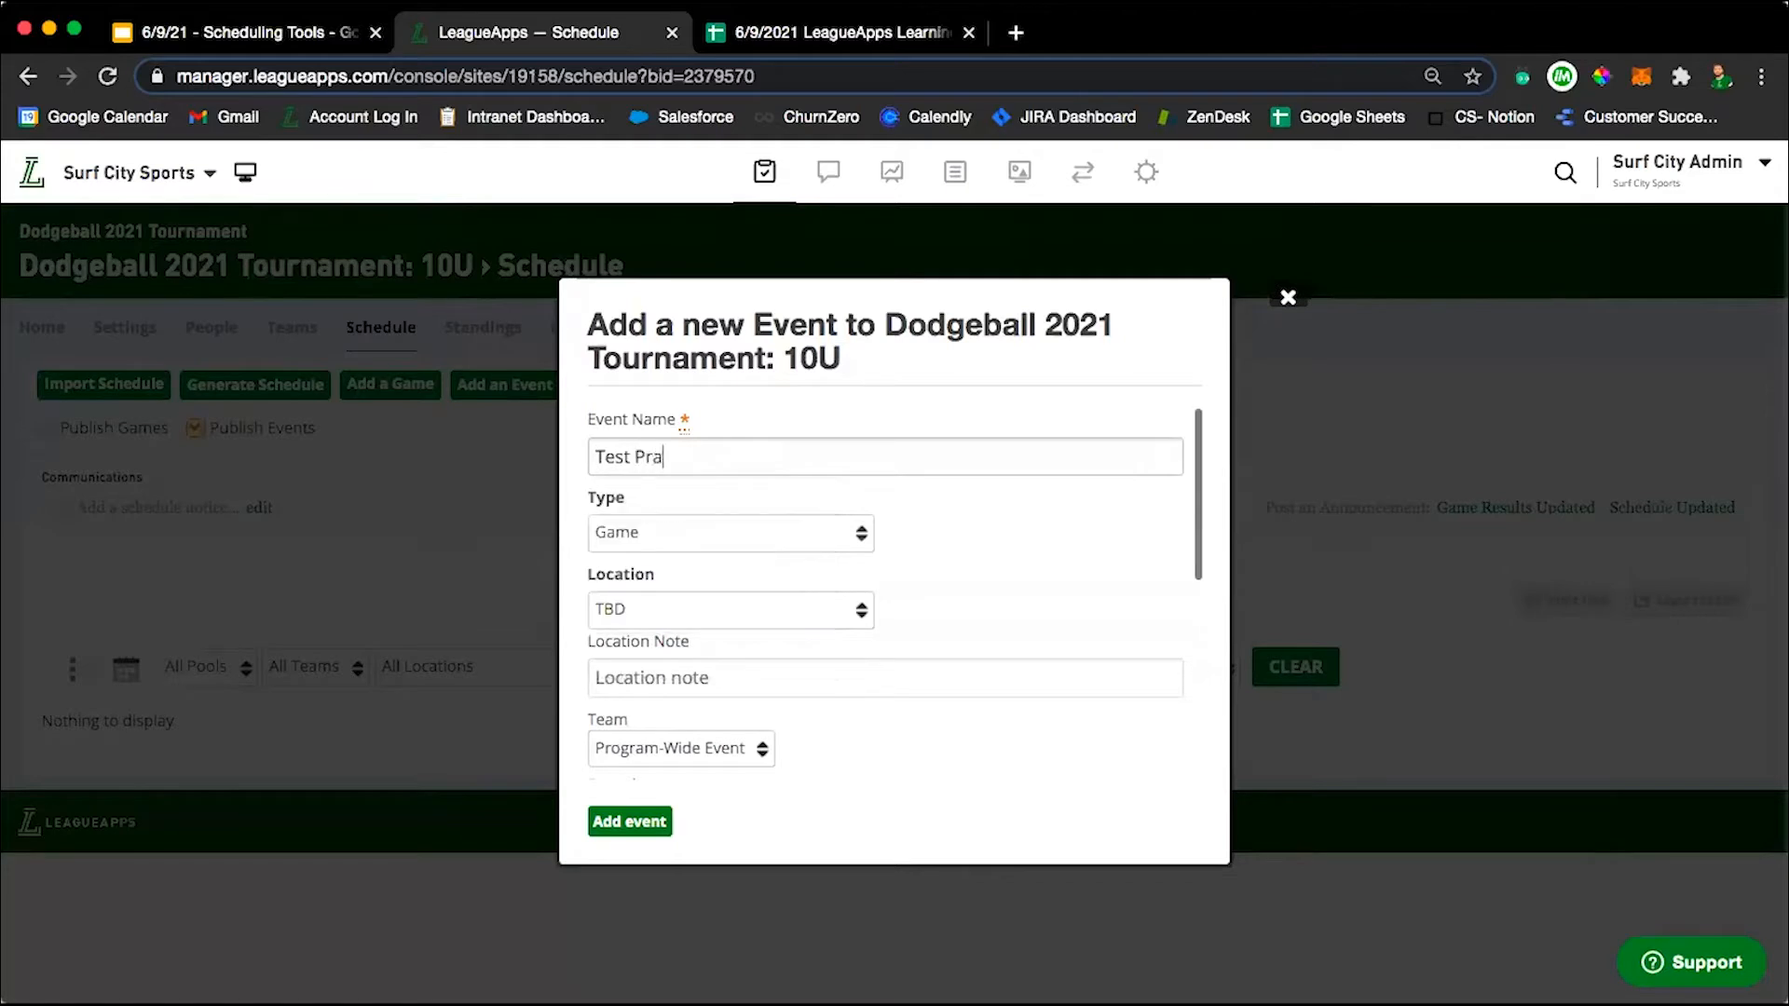
left_click(901, 491)
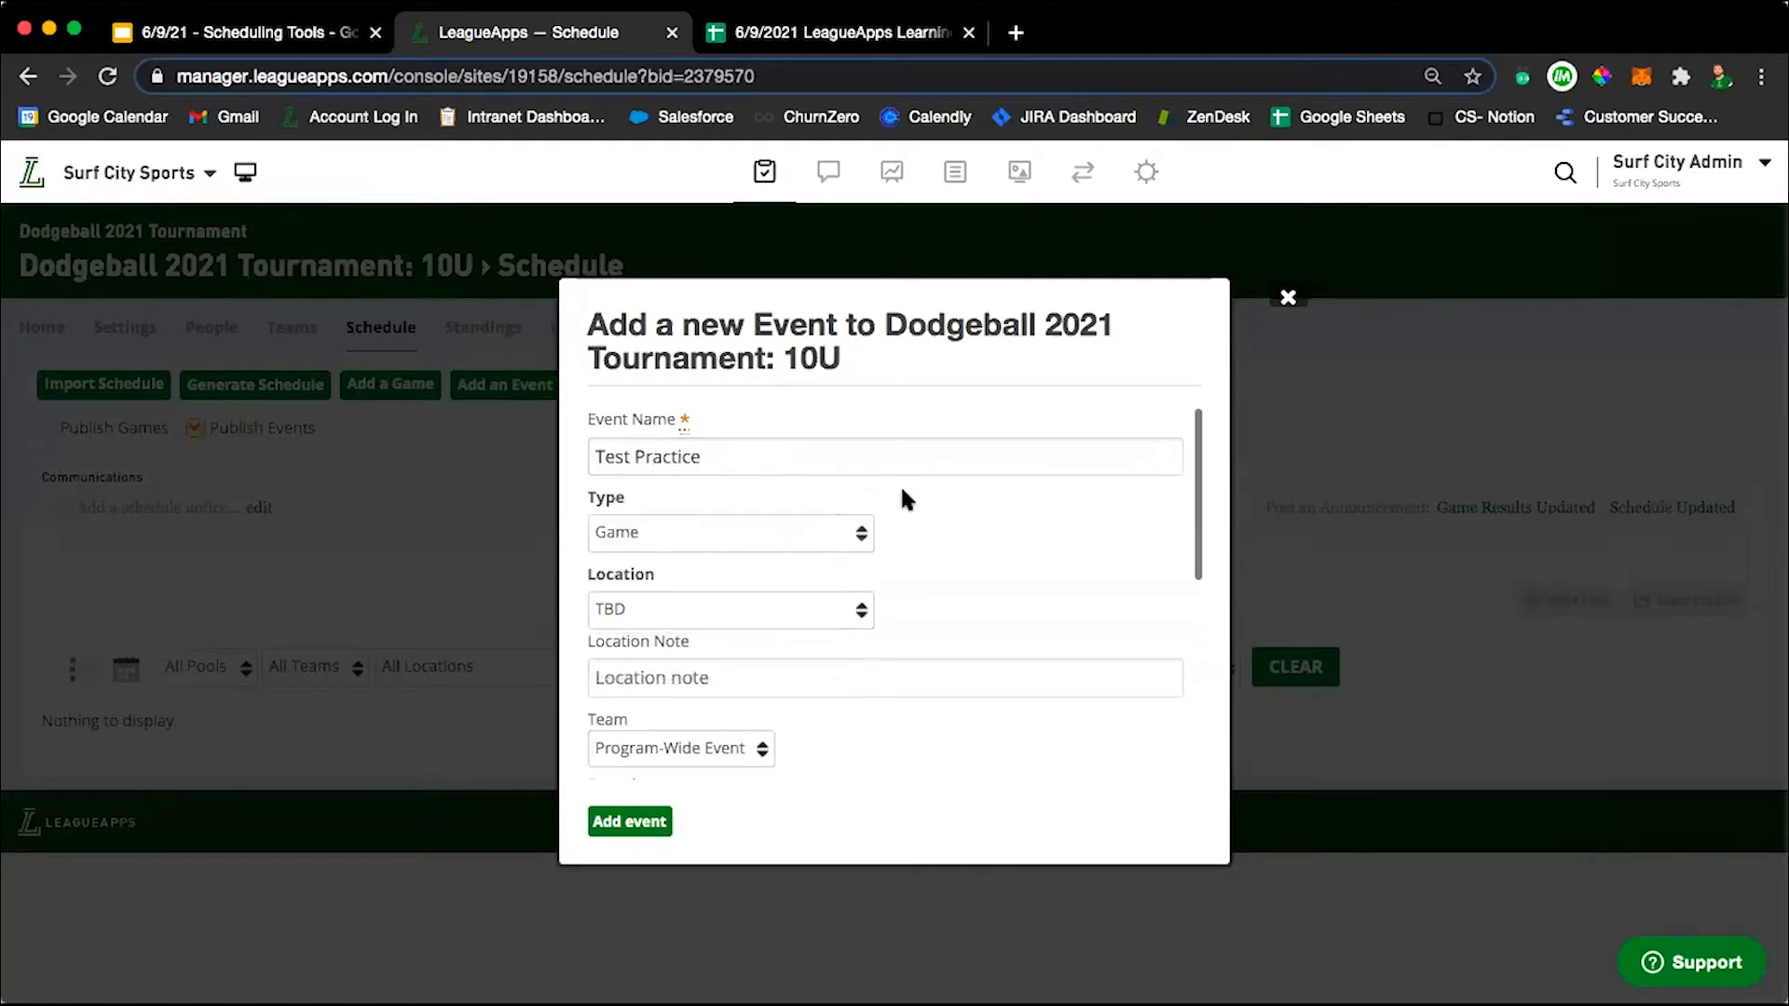
left_click(820, 533)
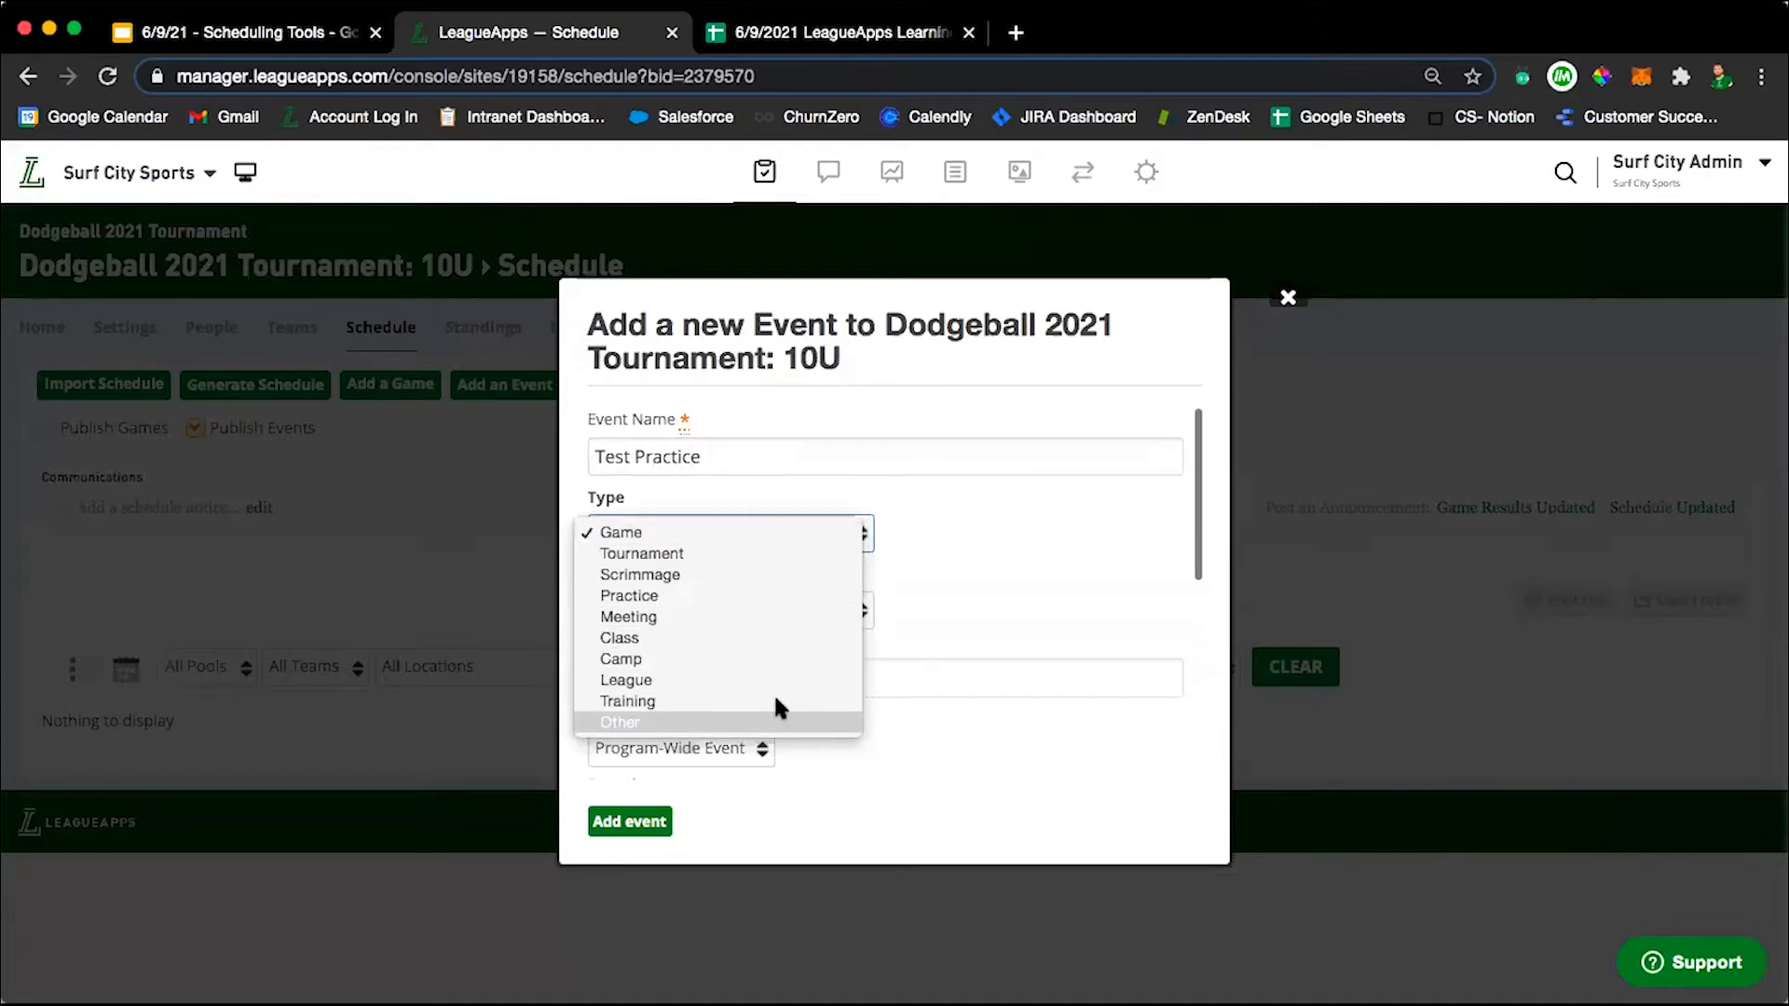
left_click(775, 595)
Set the event's location to Alga Norte Community Park with Basketball Courts as the sub-location.
scroll(1012, 598, "down", 3)
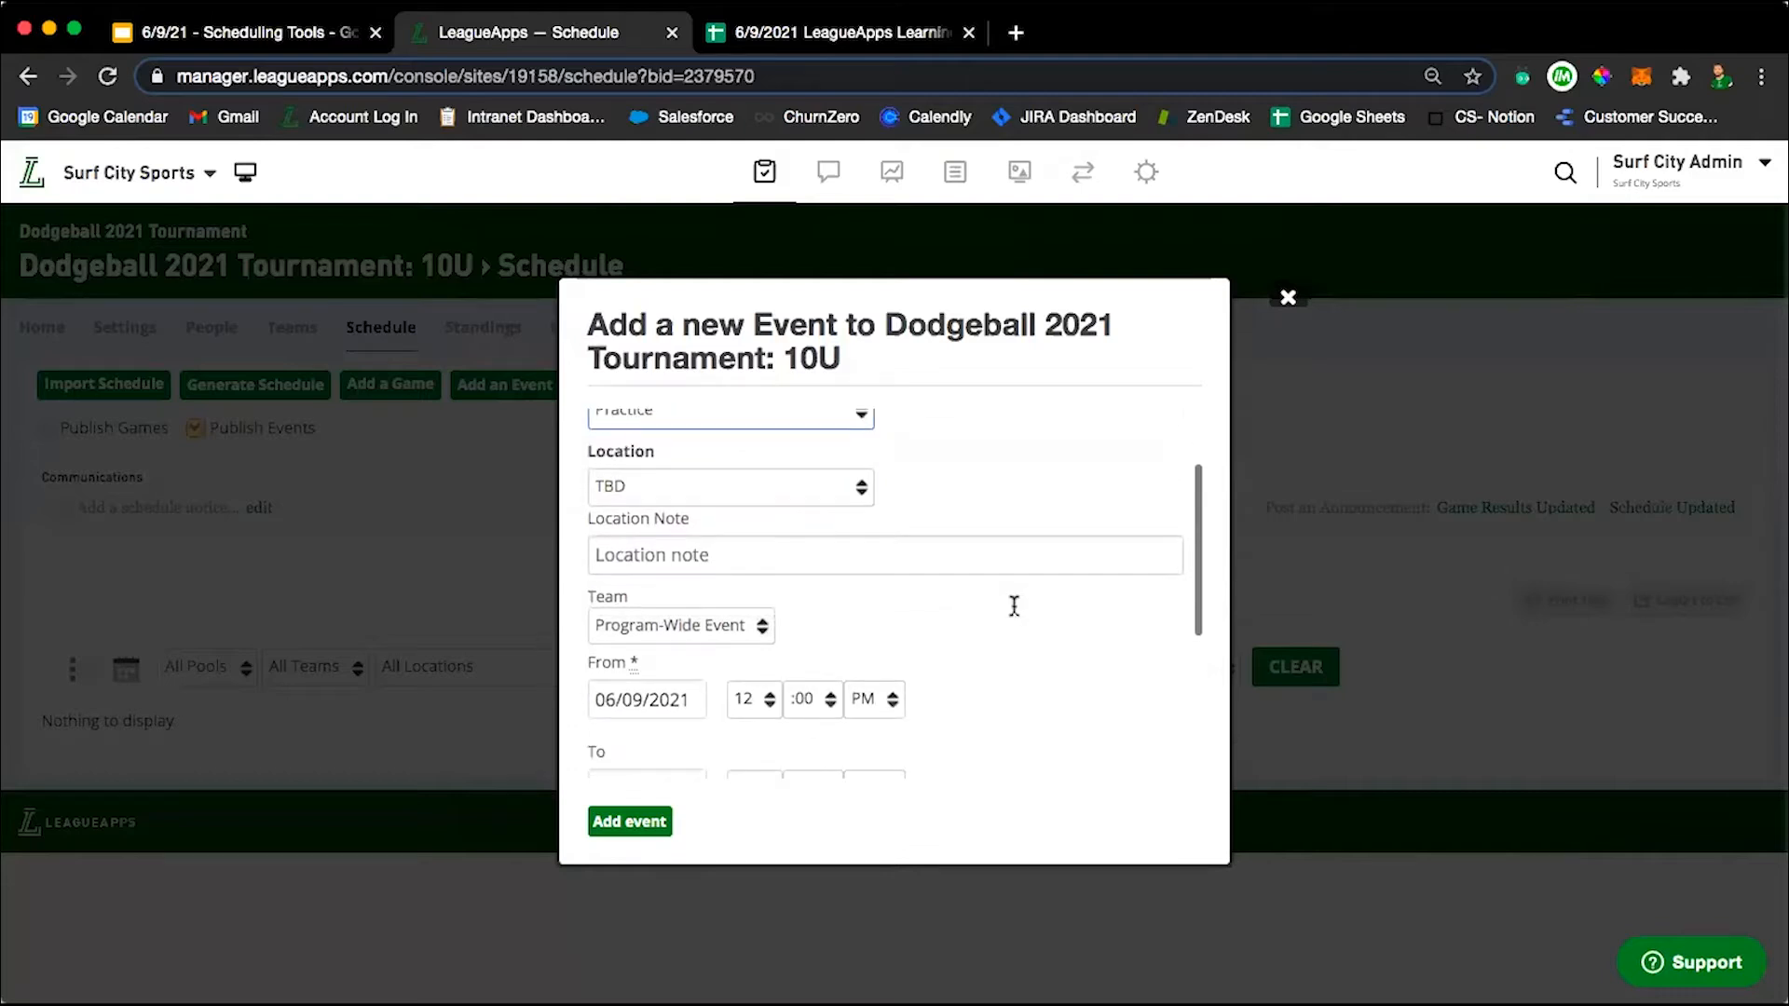
left_click(714, 475)
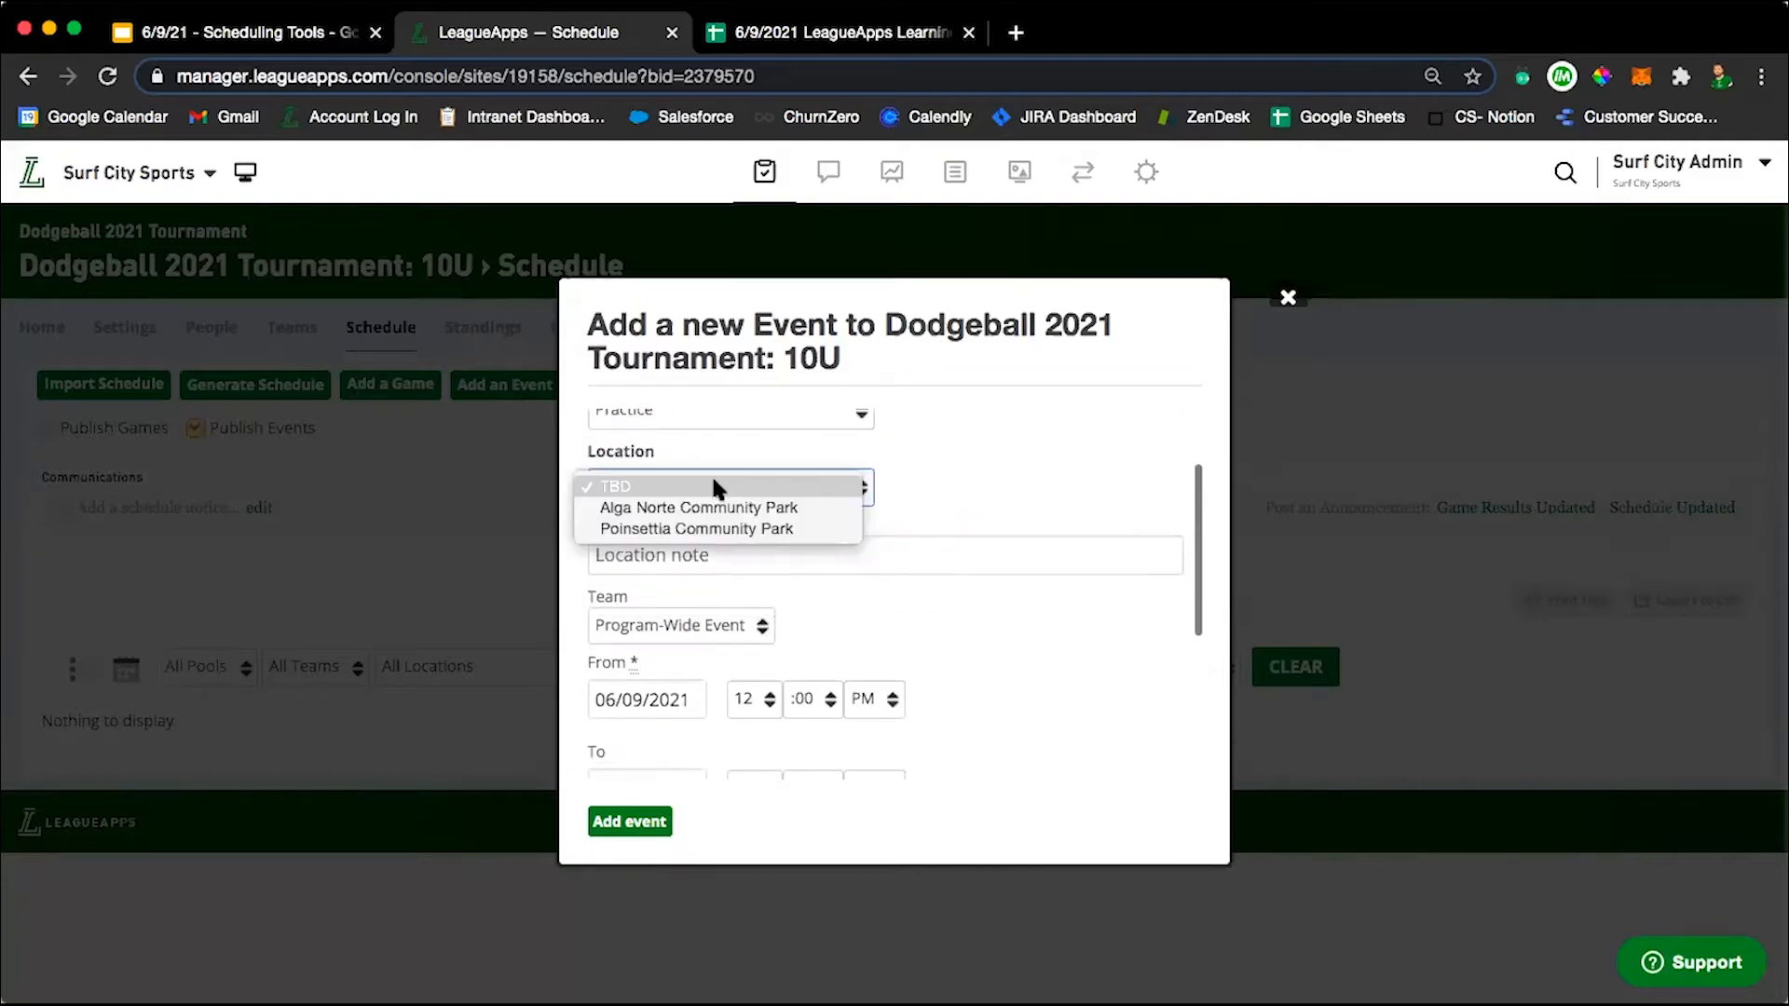
left_click(724, 506)
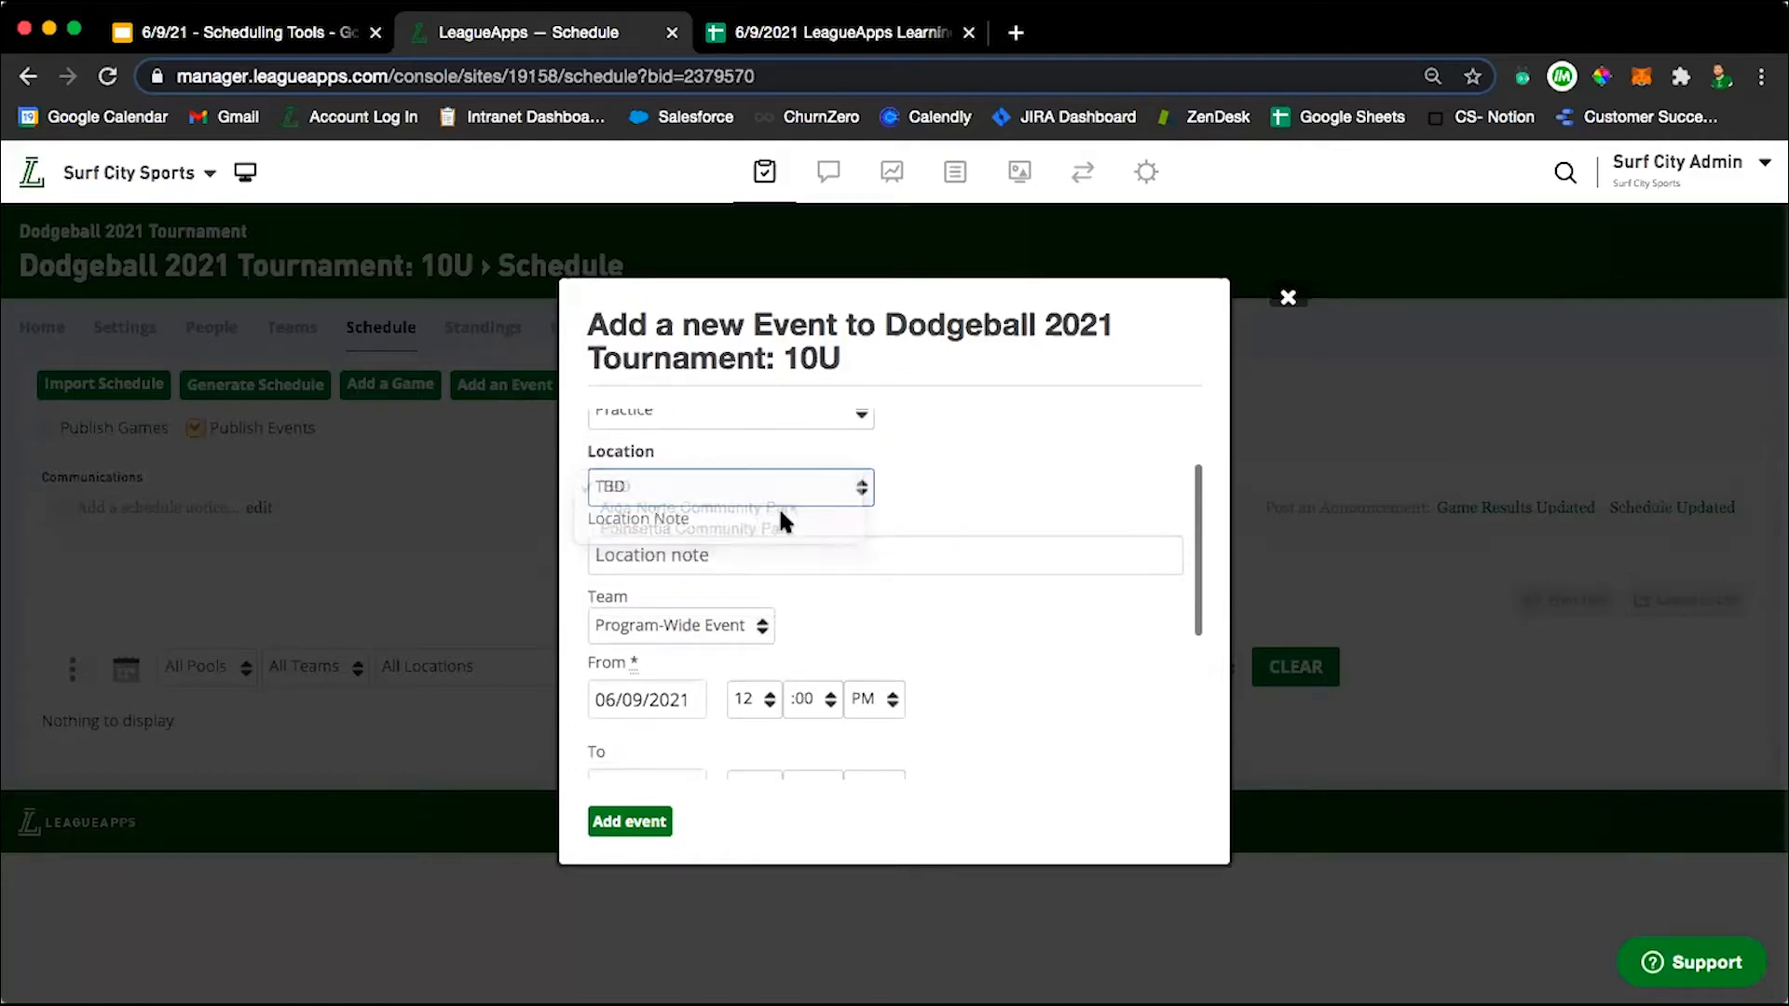
left_click(1014, 479)
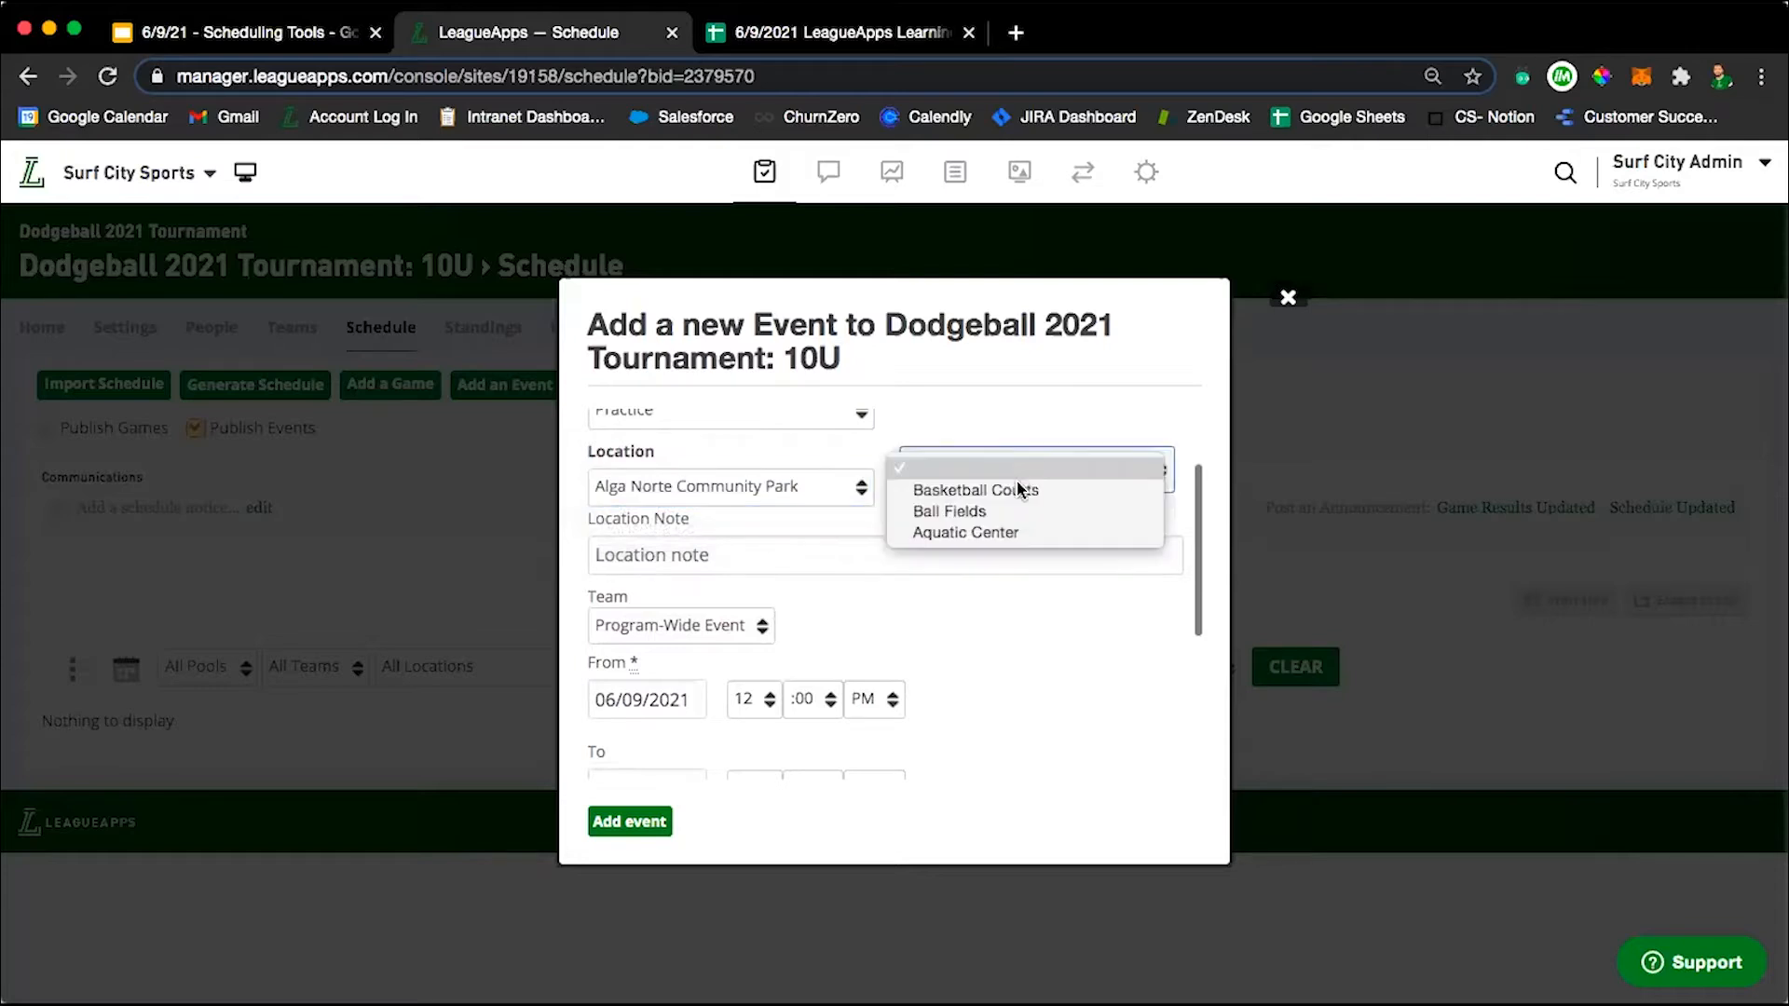
left_click(1018, 494)
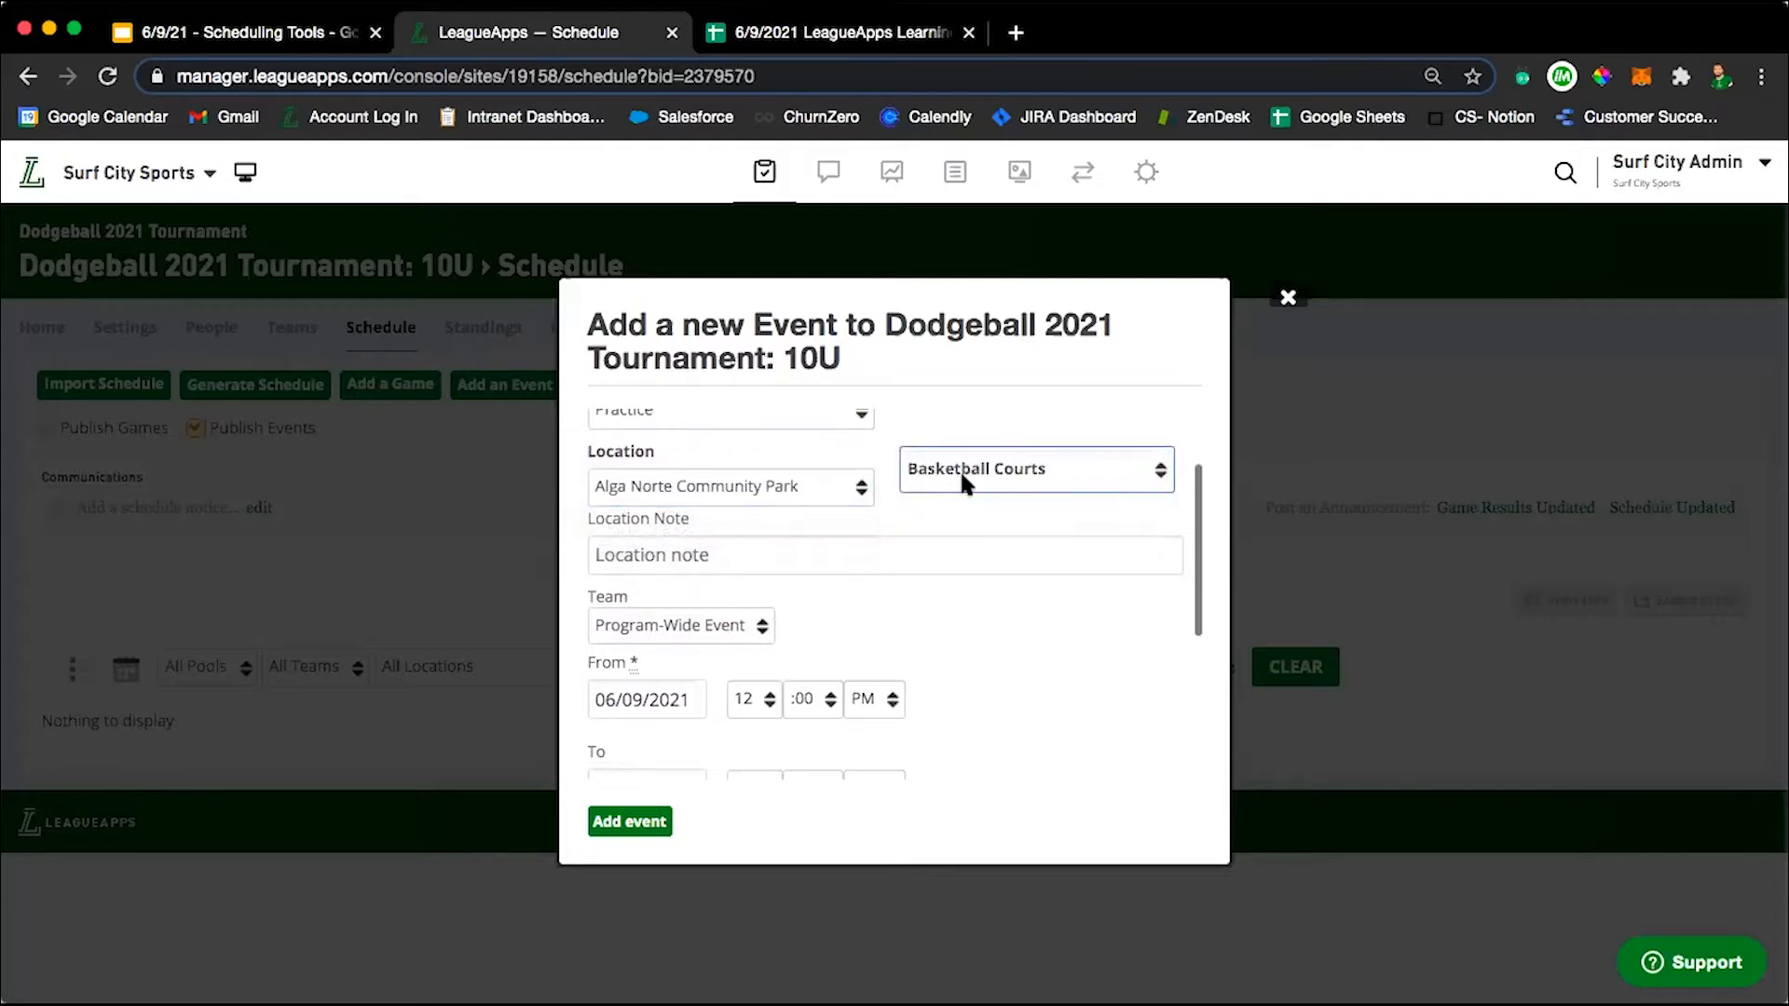
Enter "Bring Shoes" as the event's location note.
scroll(949, 514, "down", 1)
left_click(705, 504)
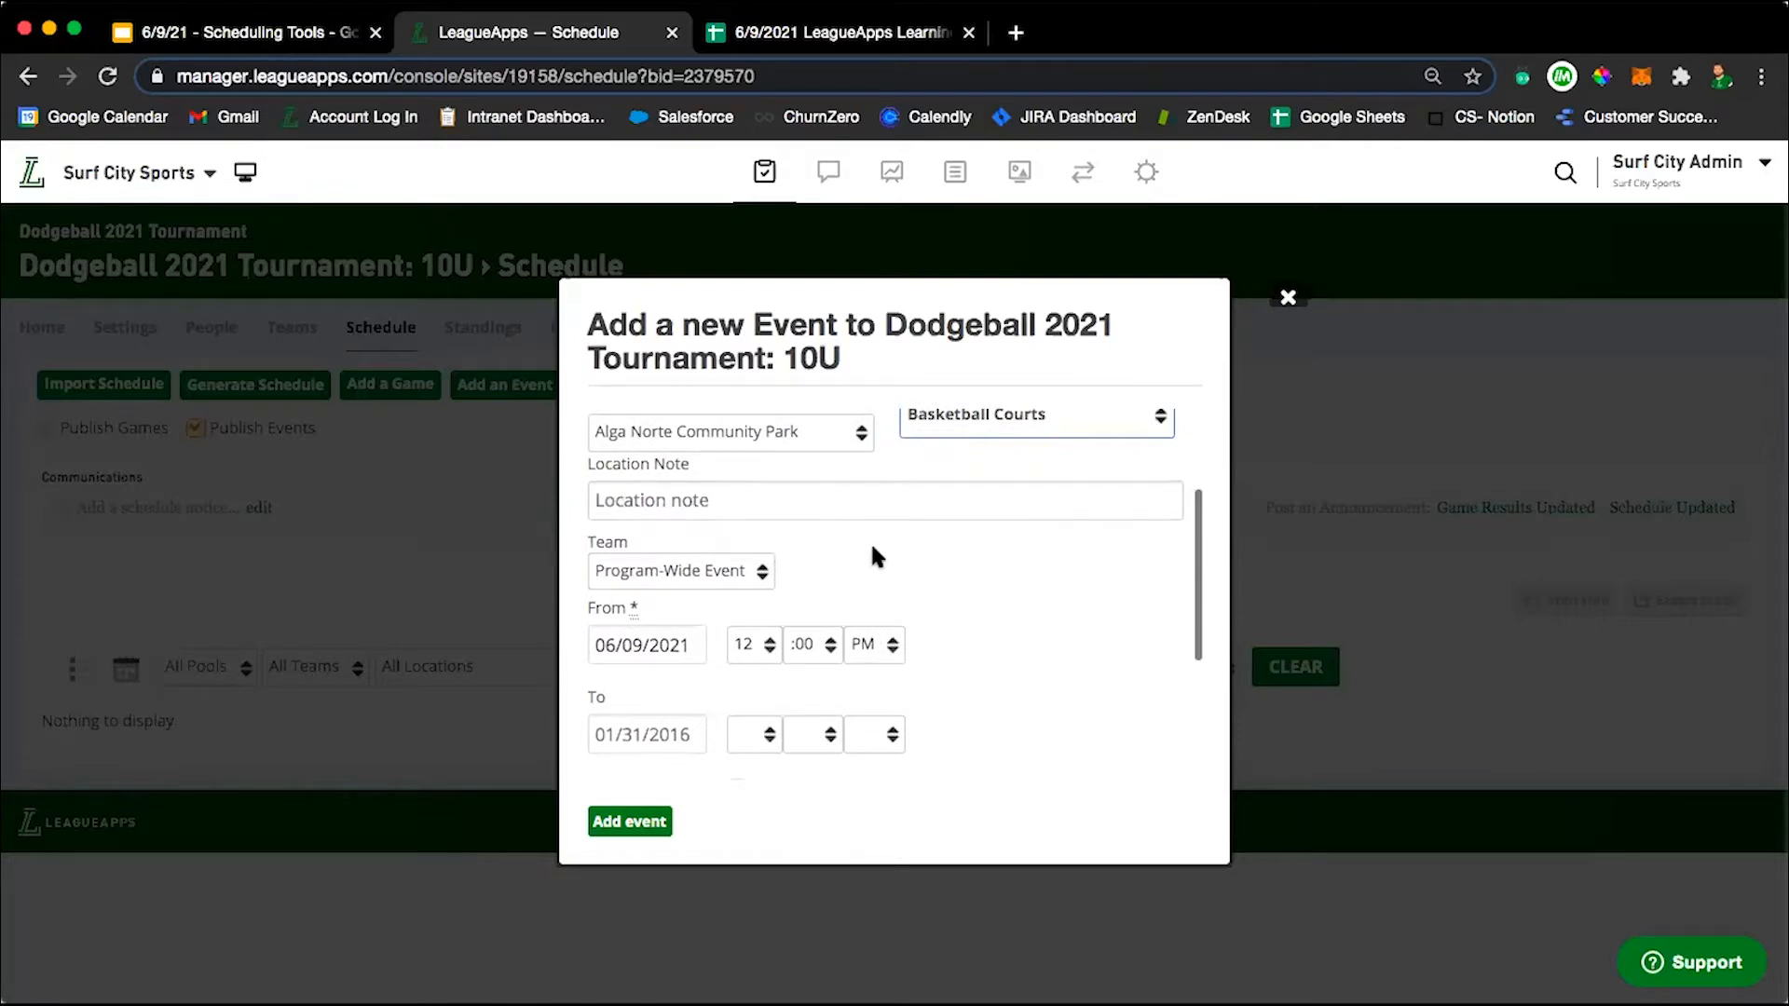
left_click(839, 498)
type("Bring ")
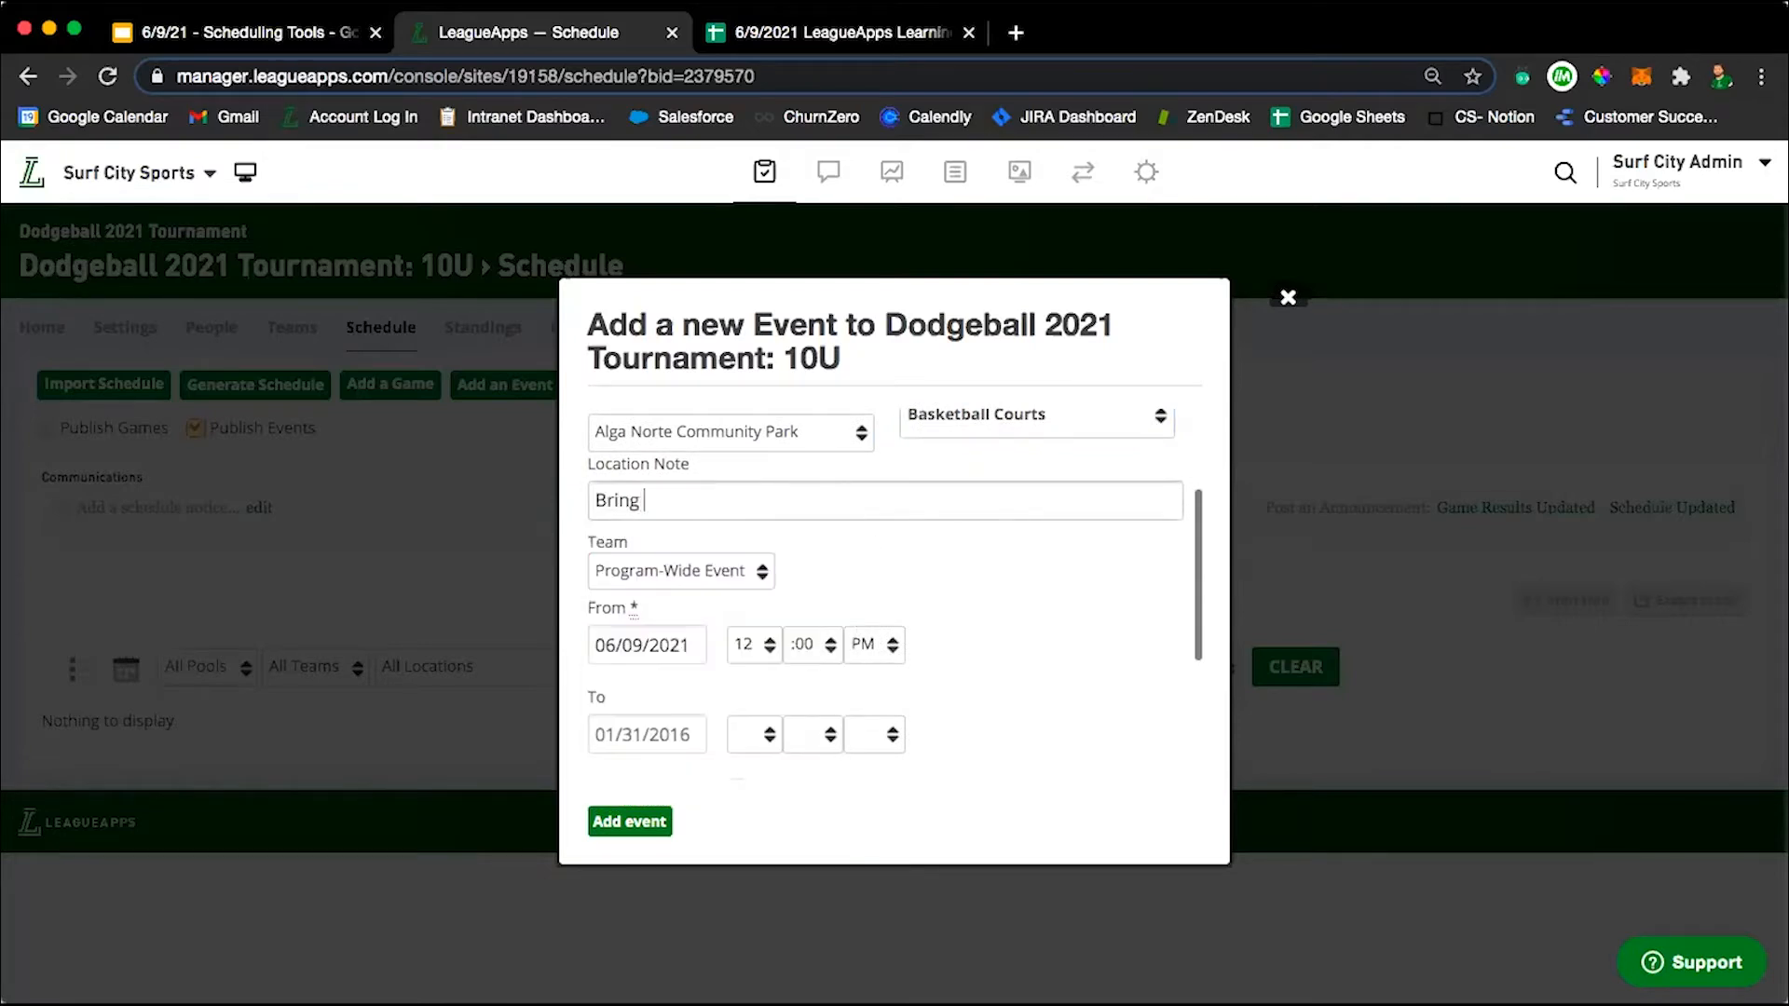
type("Shoes")
key("BackSpace")
key("BackSpace")
key("BackSpace")
key("BackSpace")
key("BackSpace")
type("Shoes")
Assign the practice event to Team 1 instead of making it program-wide.
scroll(1094, 595, "down", 2)
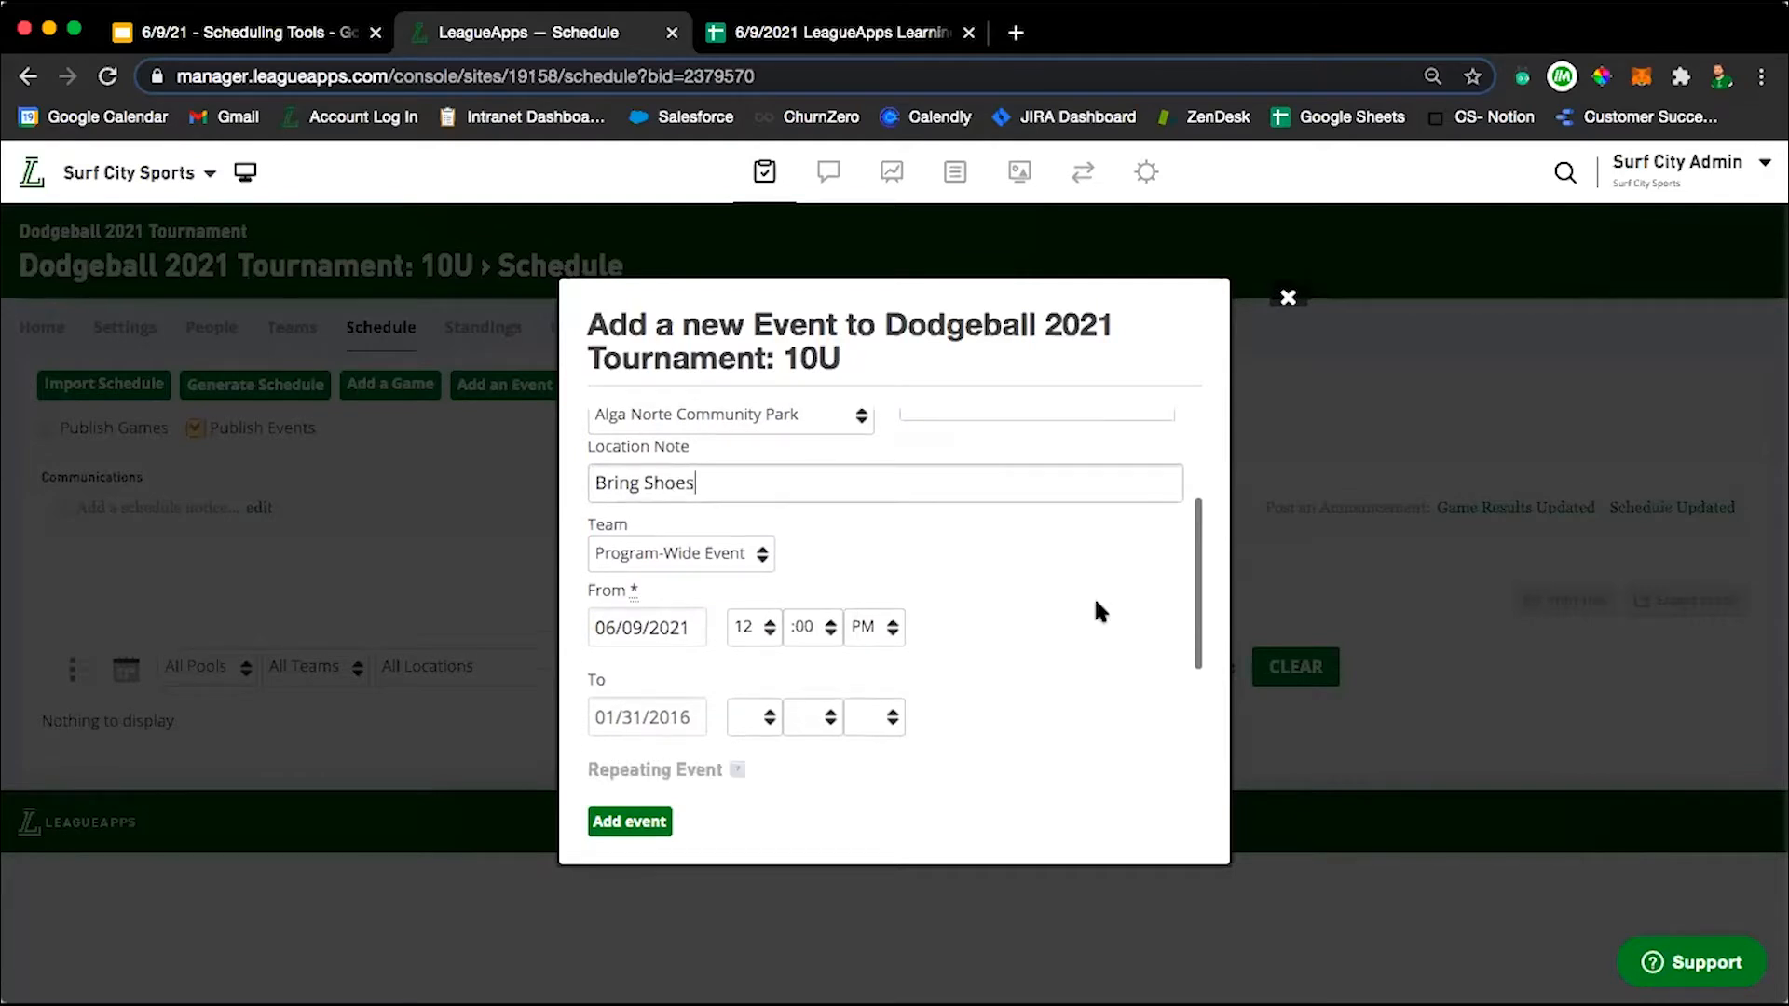
scroll(722, 504, "down", 1)
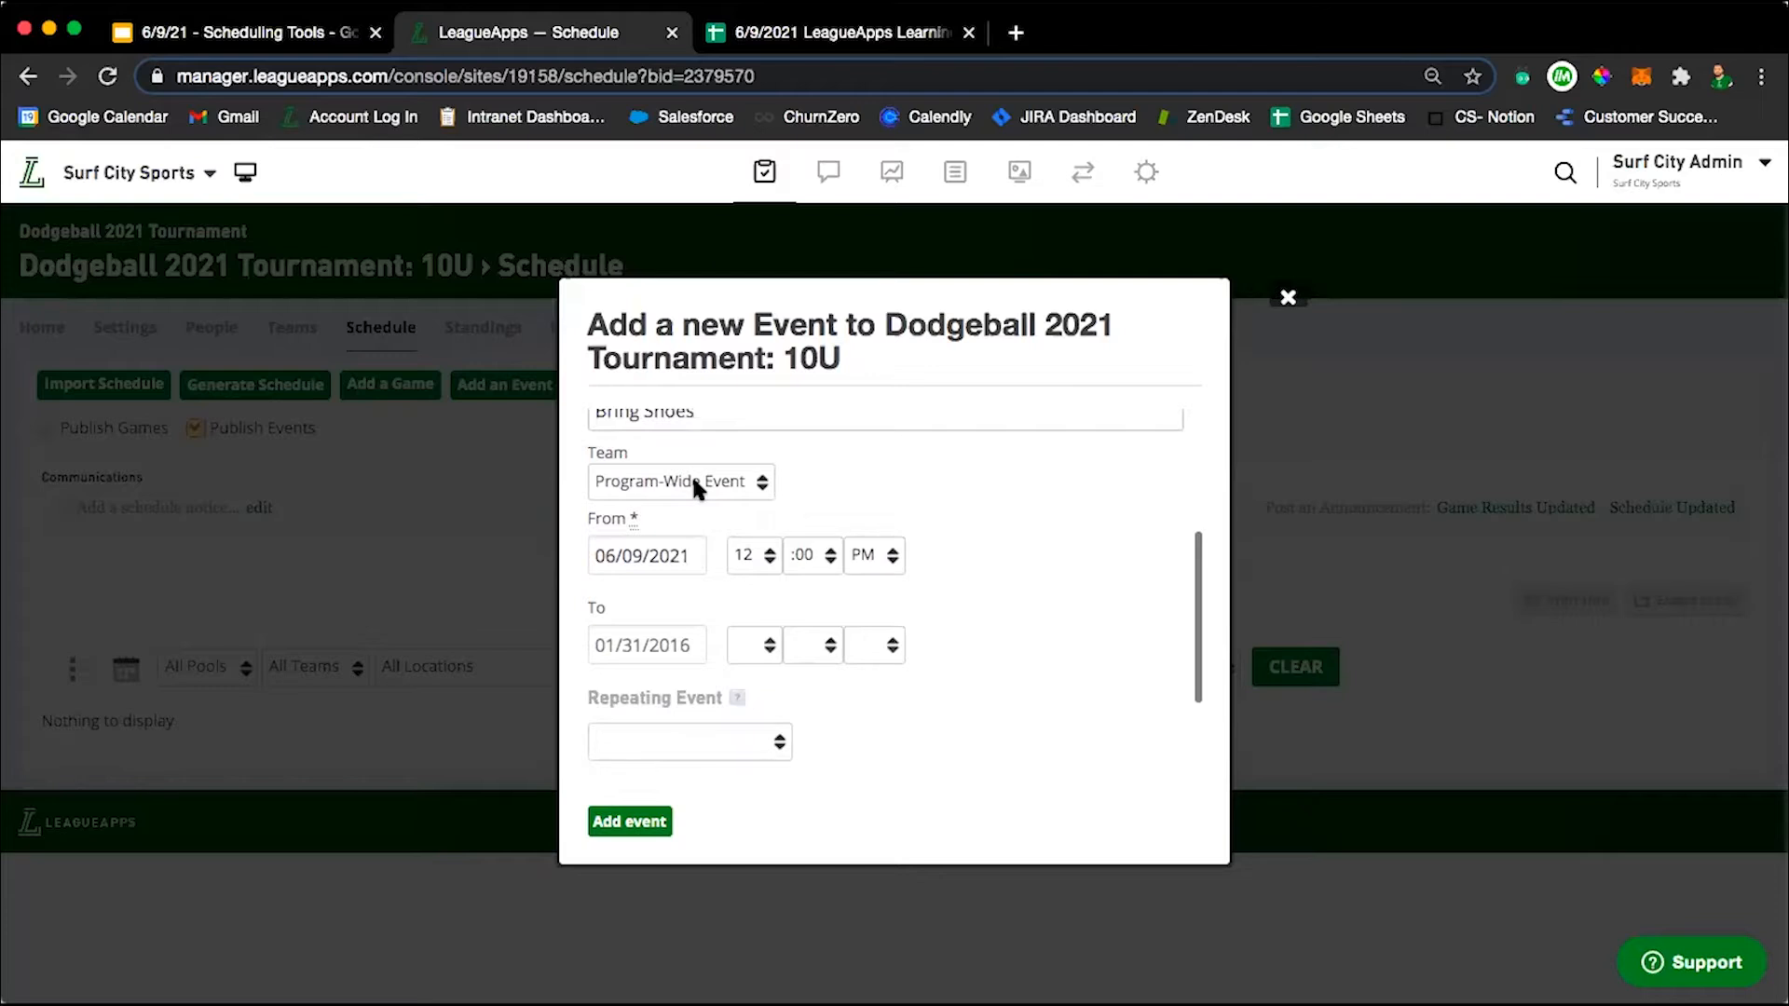
left_click(694, 484)
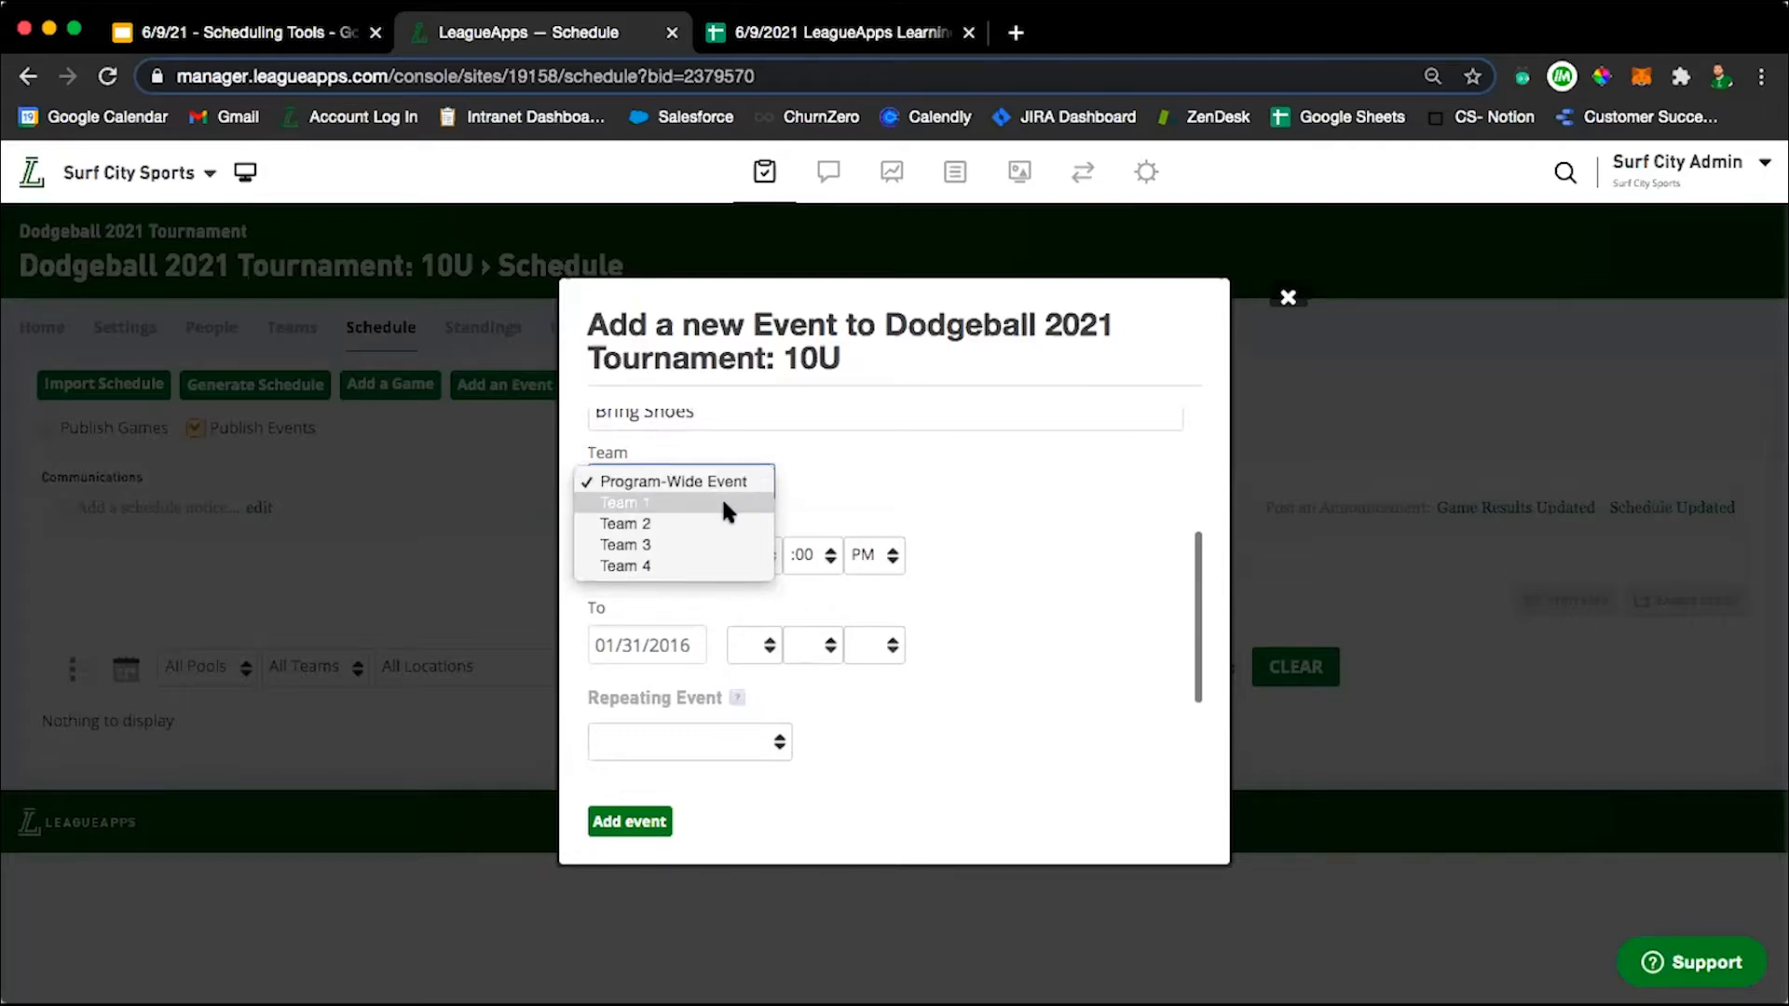
left_click(726, 503)
Set the event's start to 06/9/2021 at 5:00 PM.
scroll(913, 457, "down", 2)
left_click(639, 491)
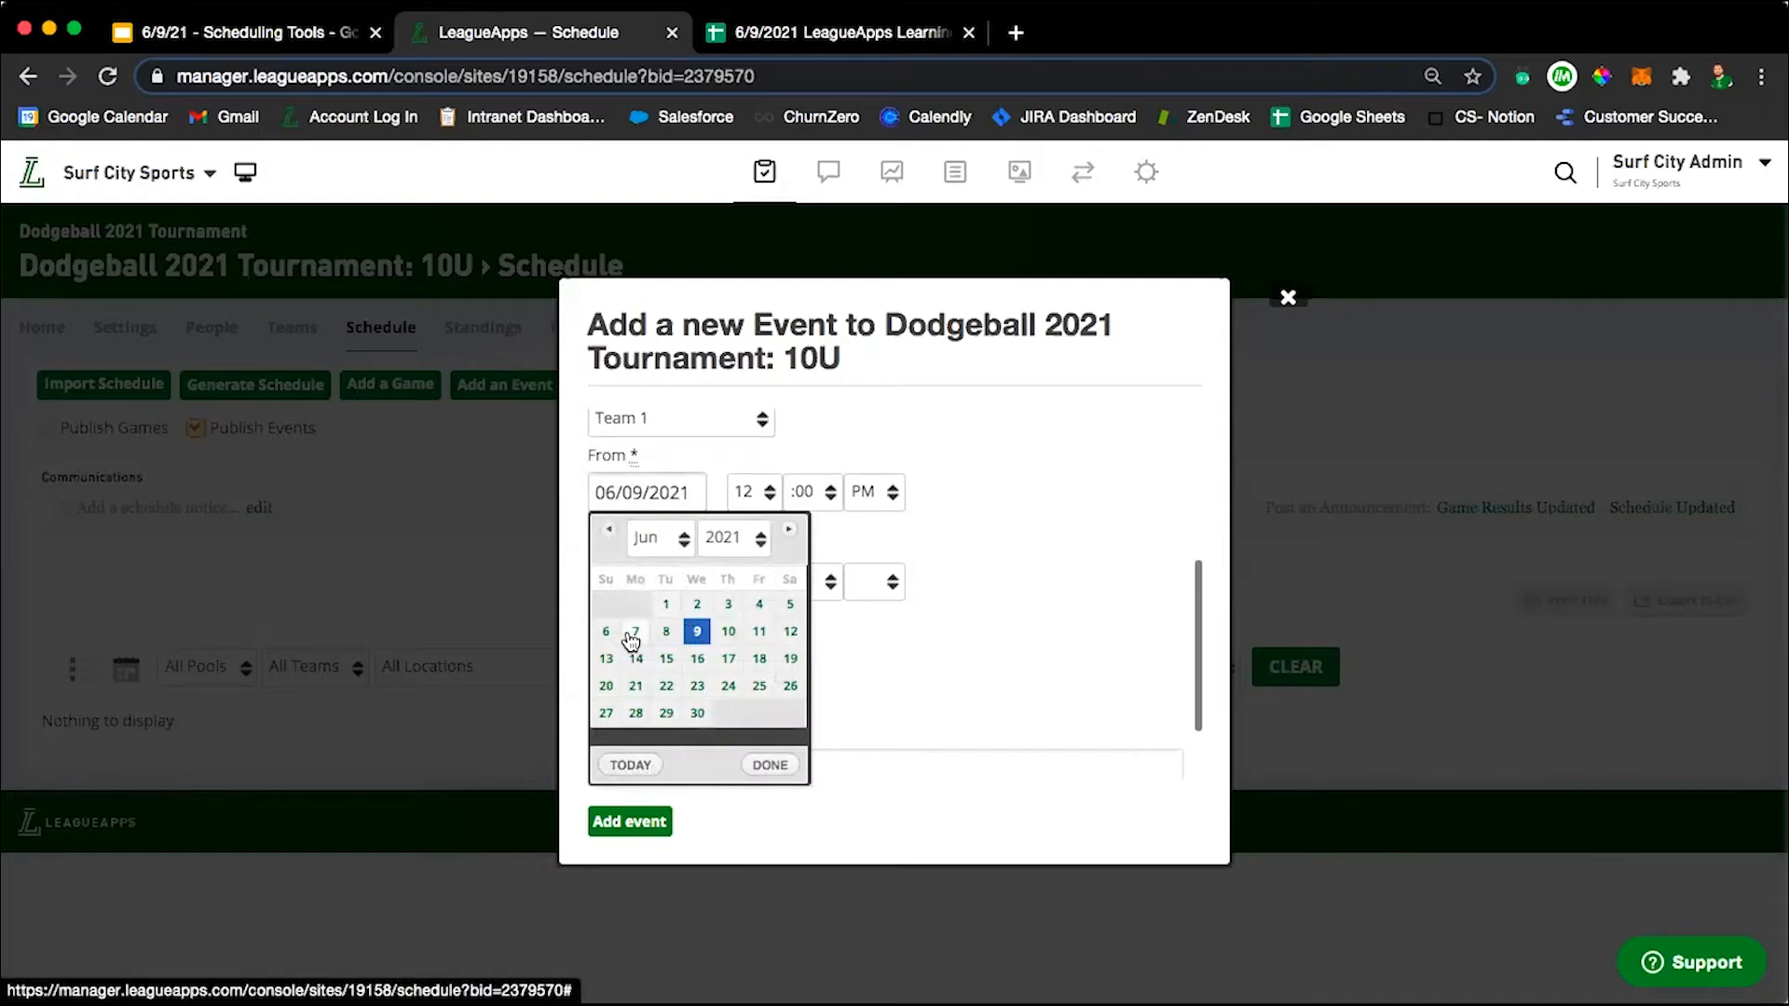
left_click(694, 632)
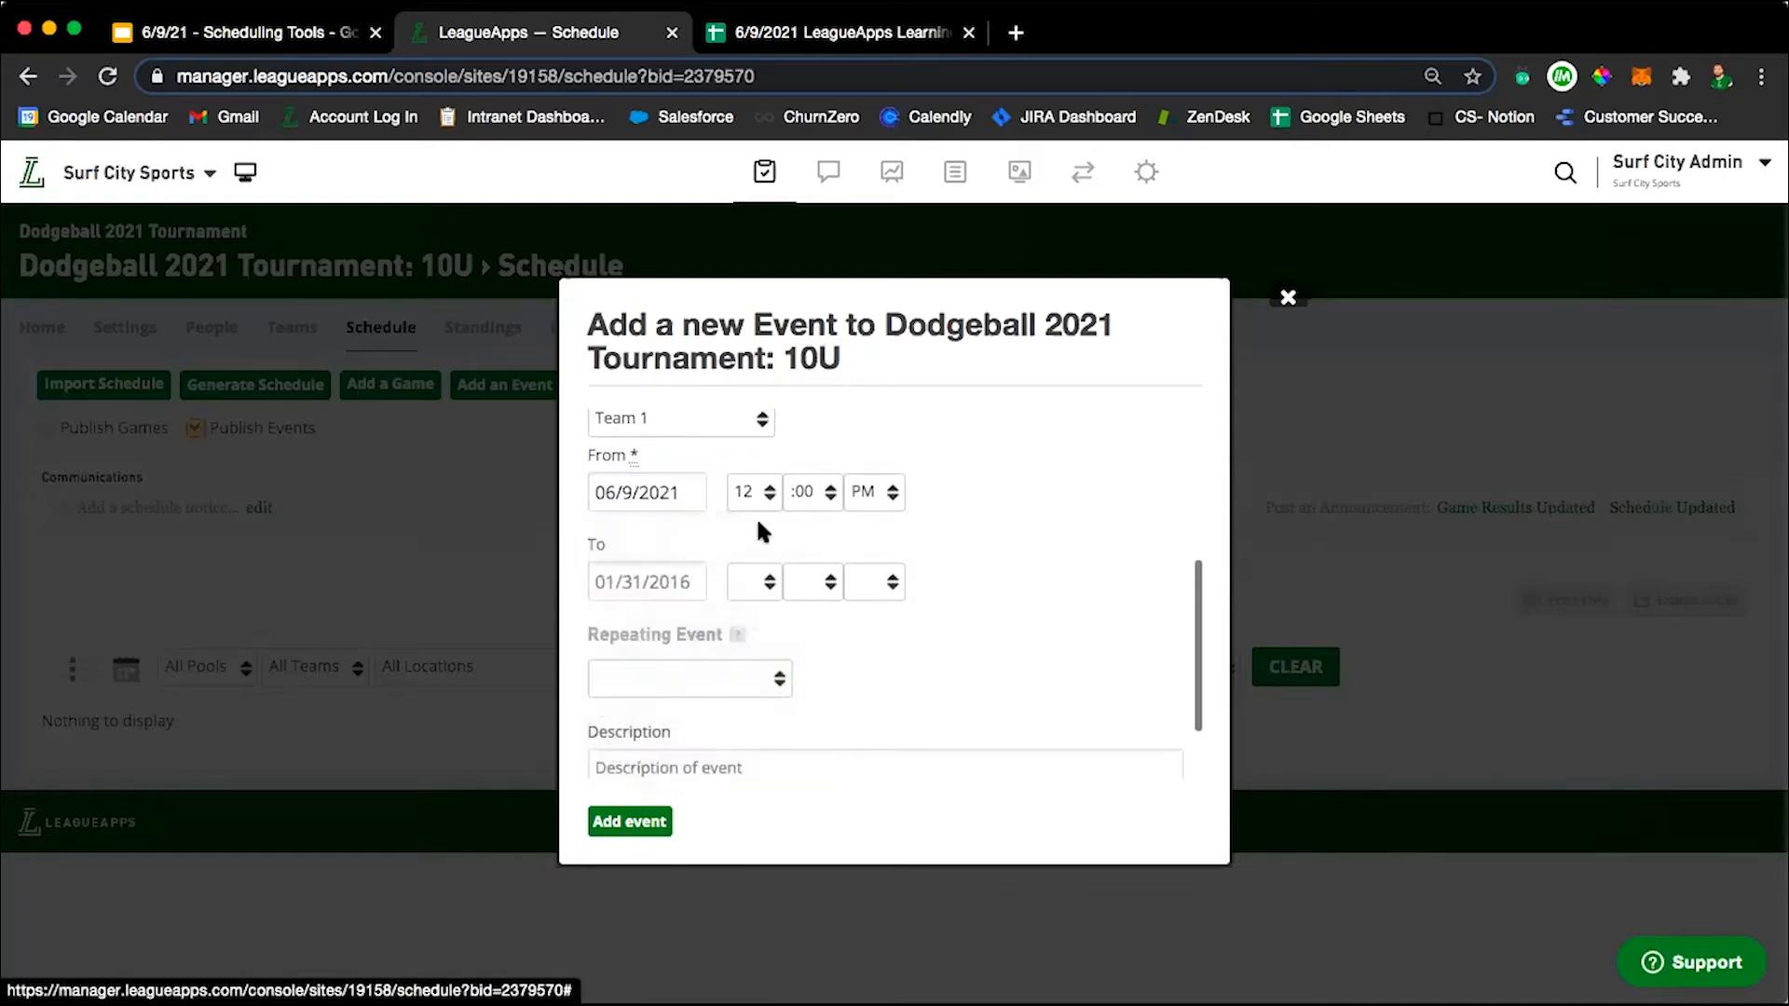
left_click(748, 491)
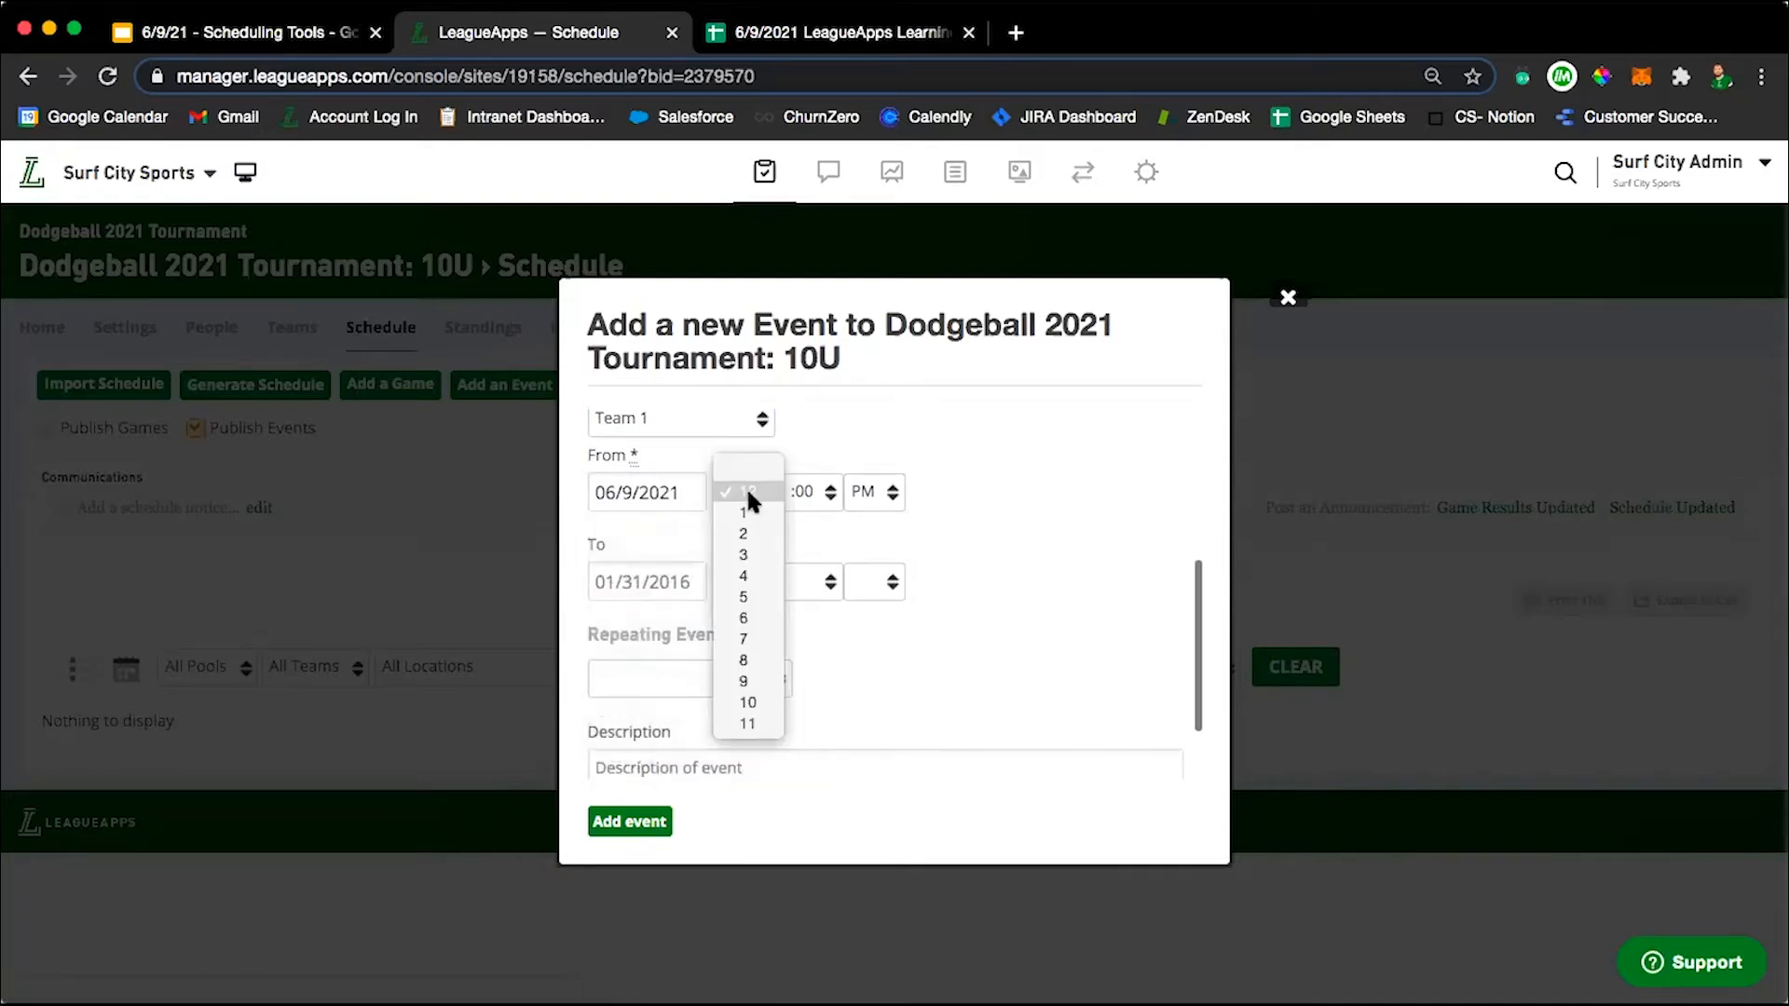
left_click(744, 596)
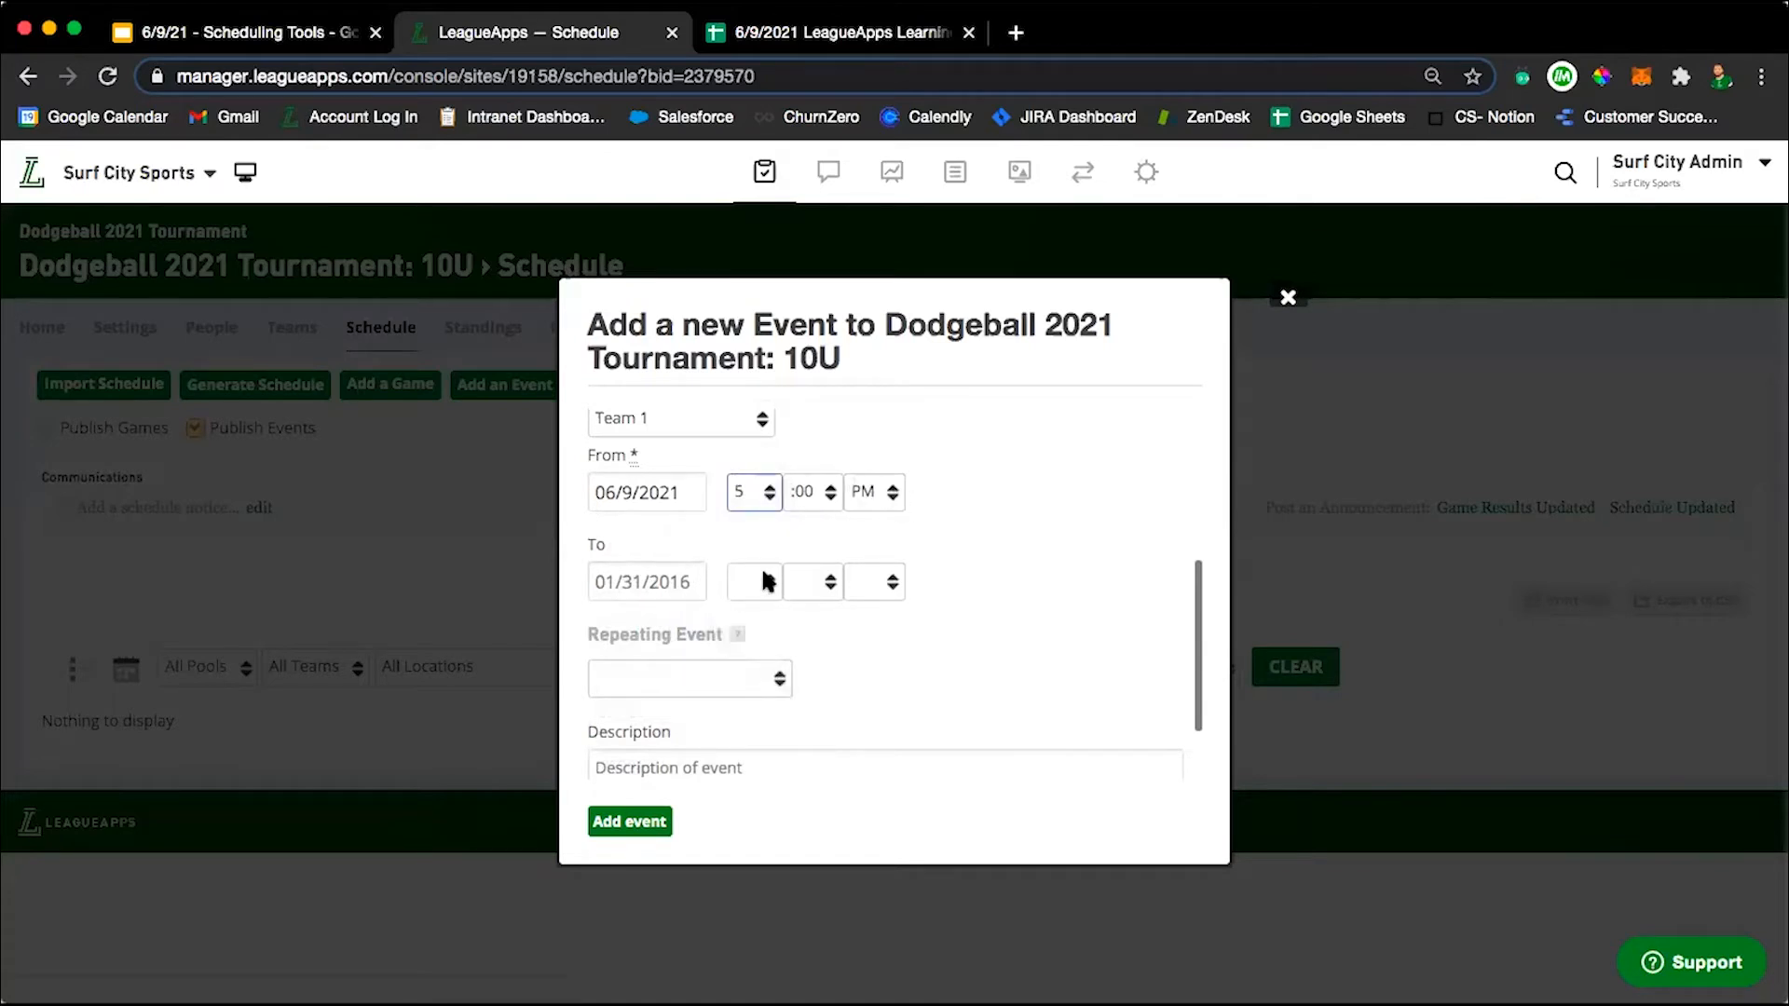
scroll(939, 590, "down", 2)
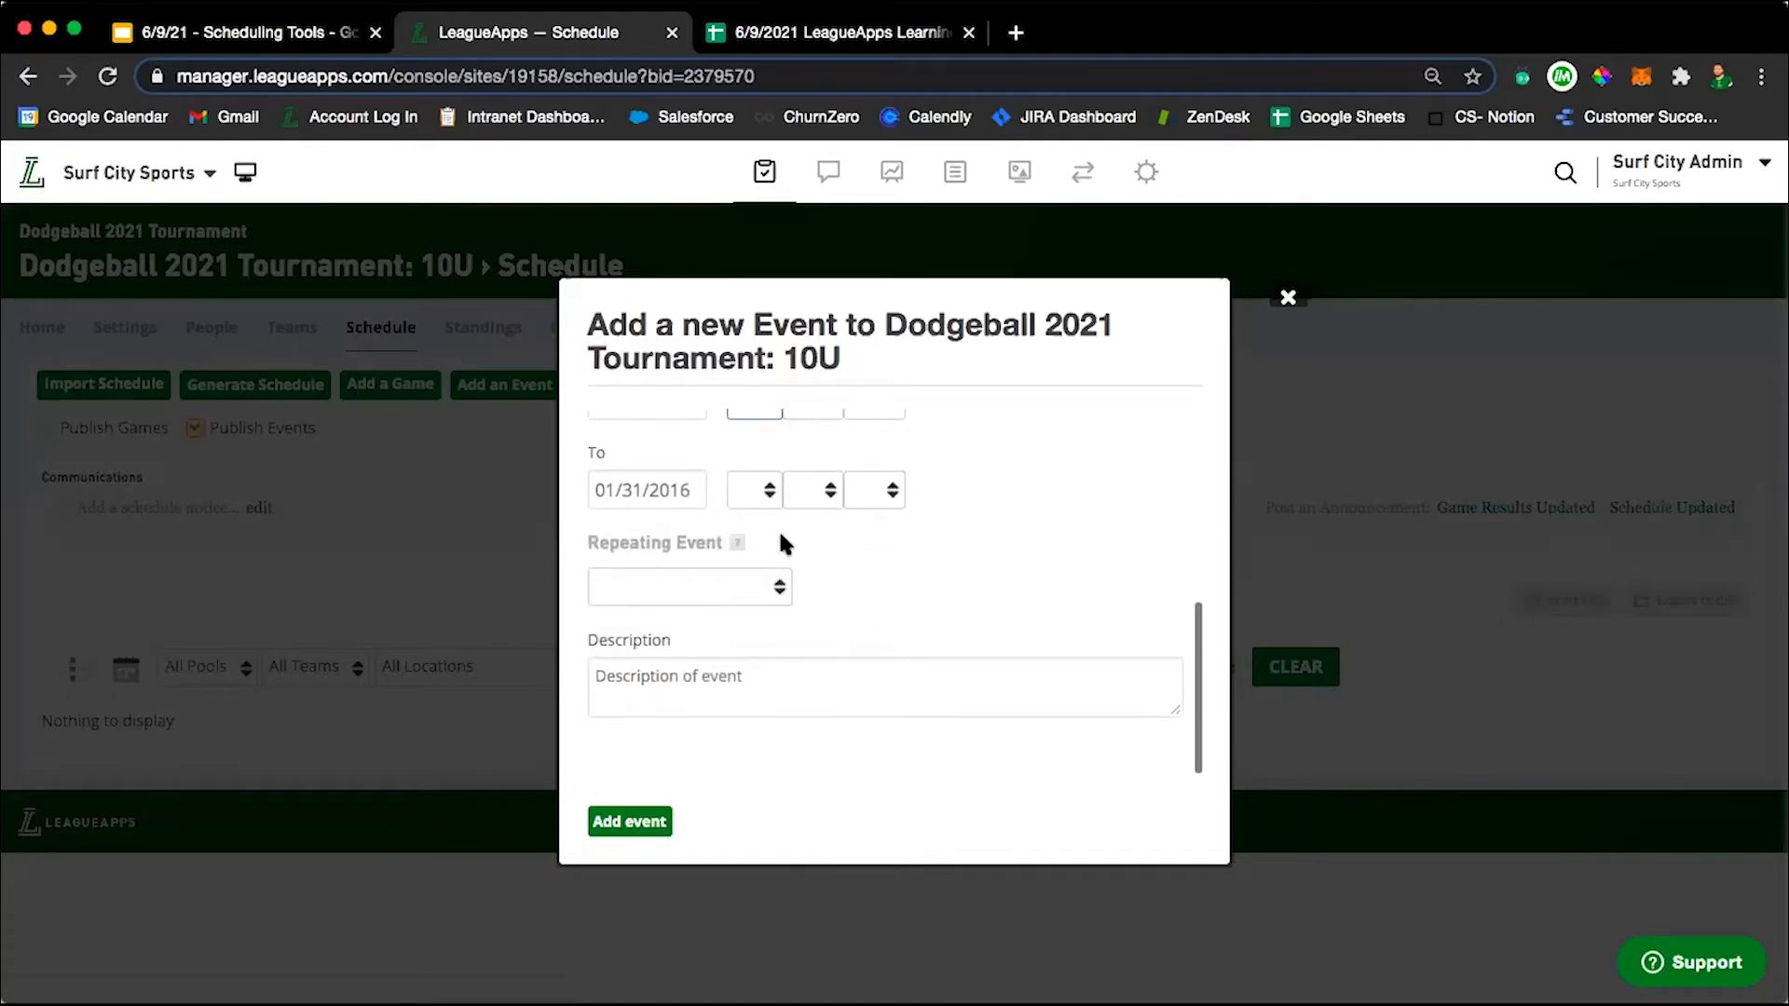
left_click(689, 490)
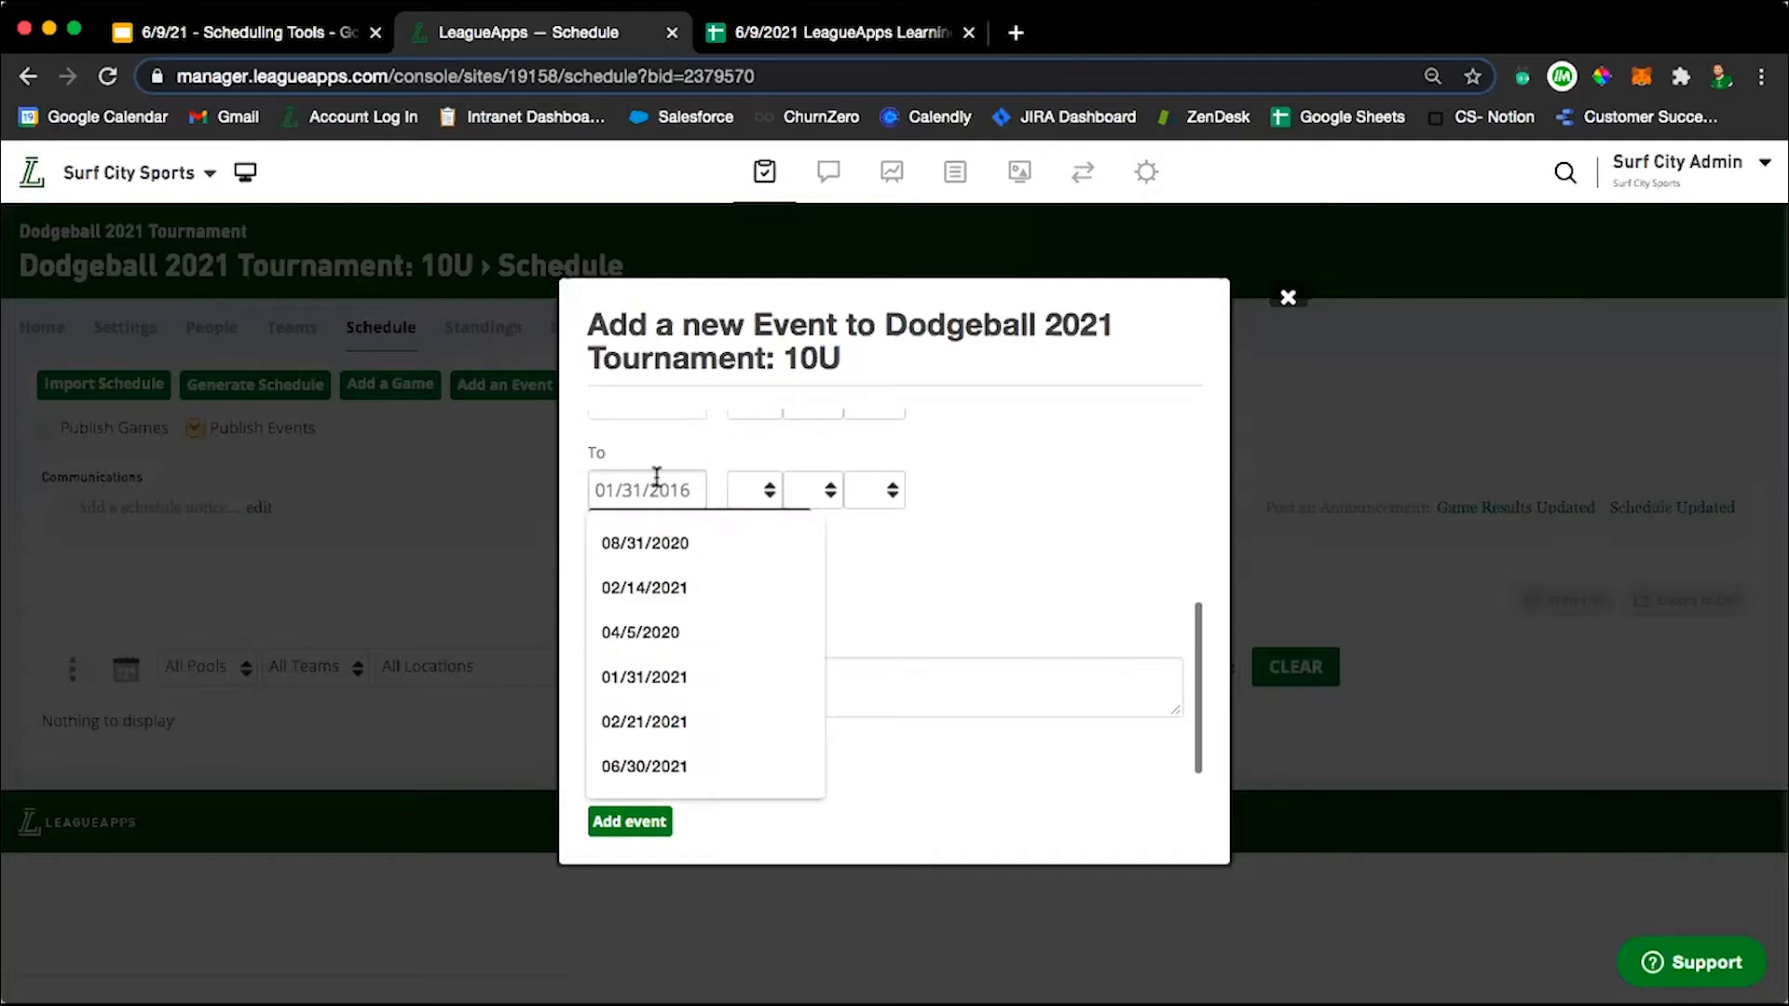
left_click(896, 506)
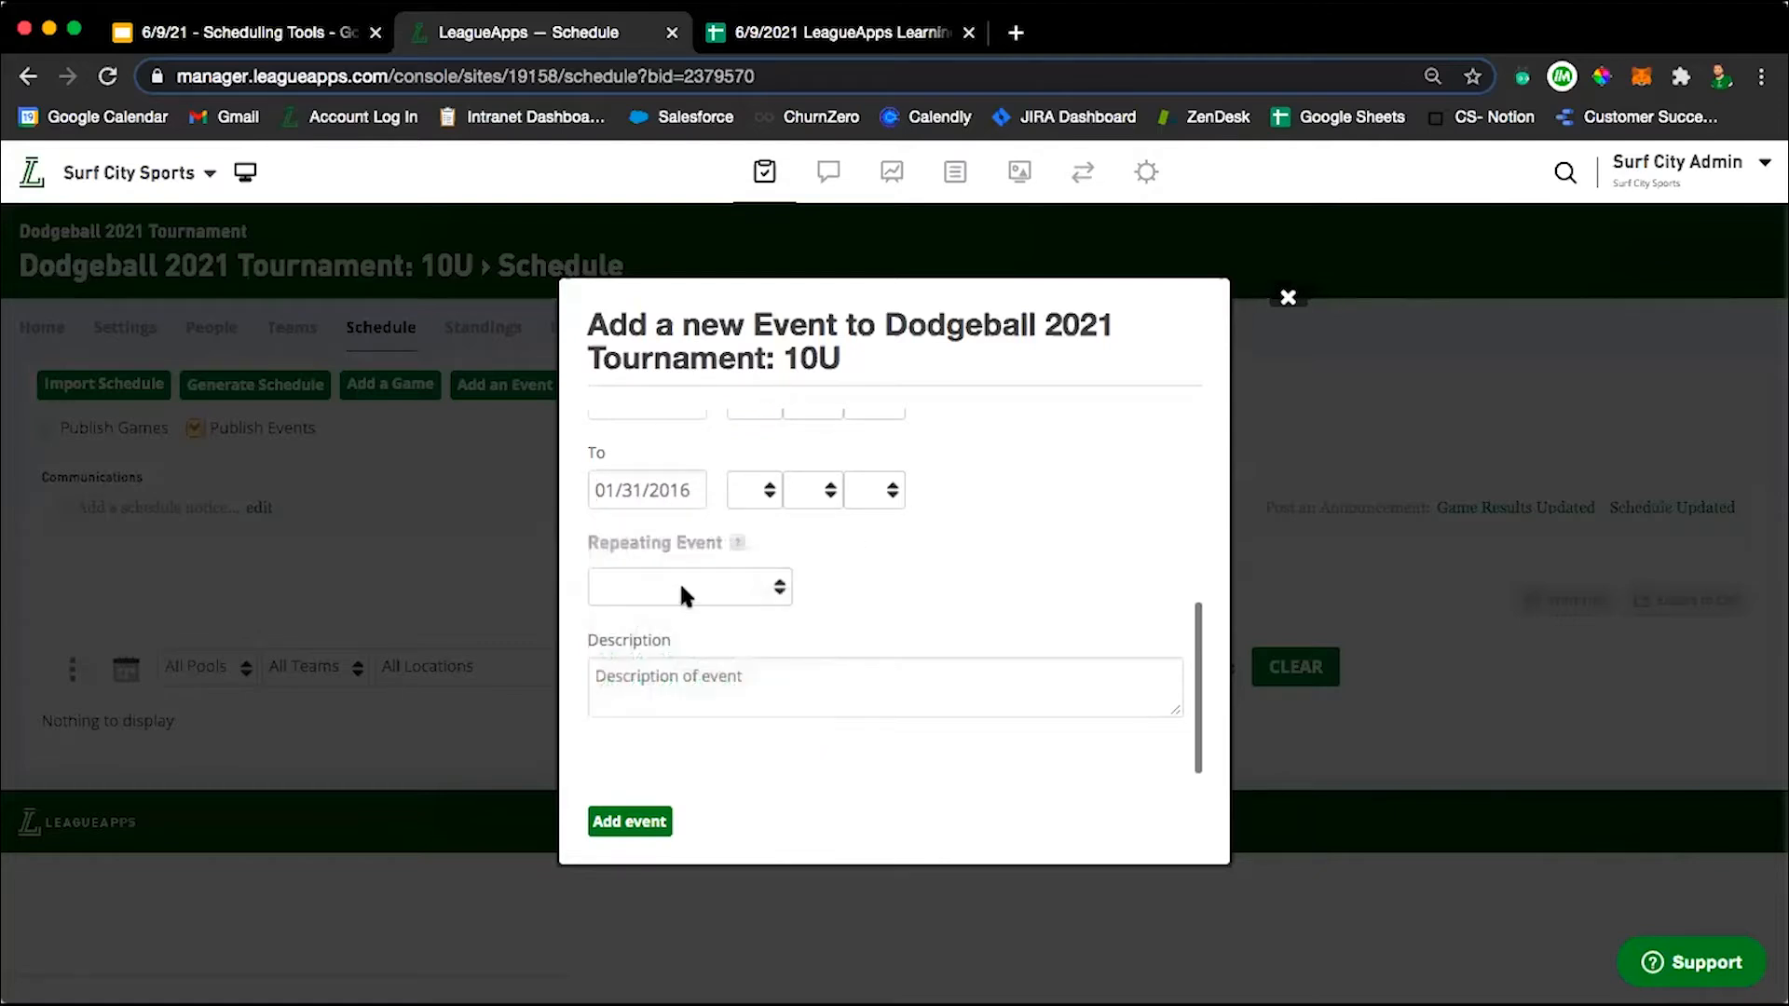
Make the event repeat weekly for 8 weeks, add it, and review the resulting schedule entries.
left_click(679, 587)
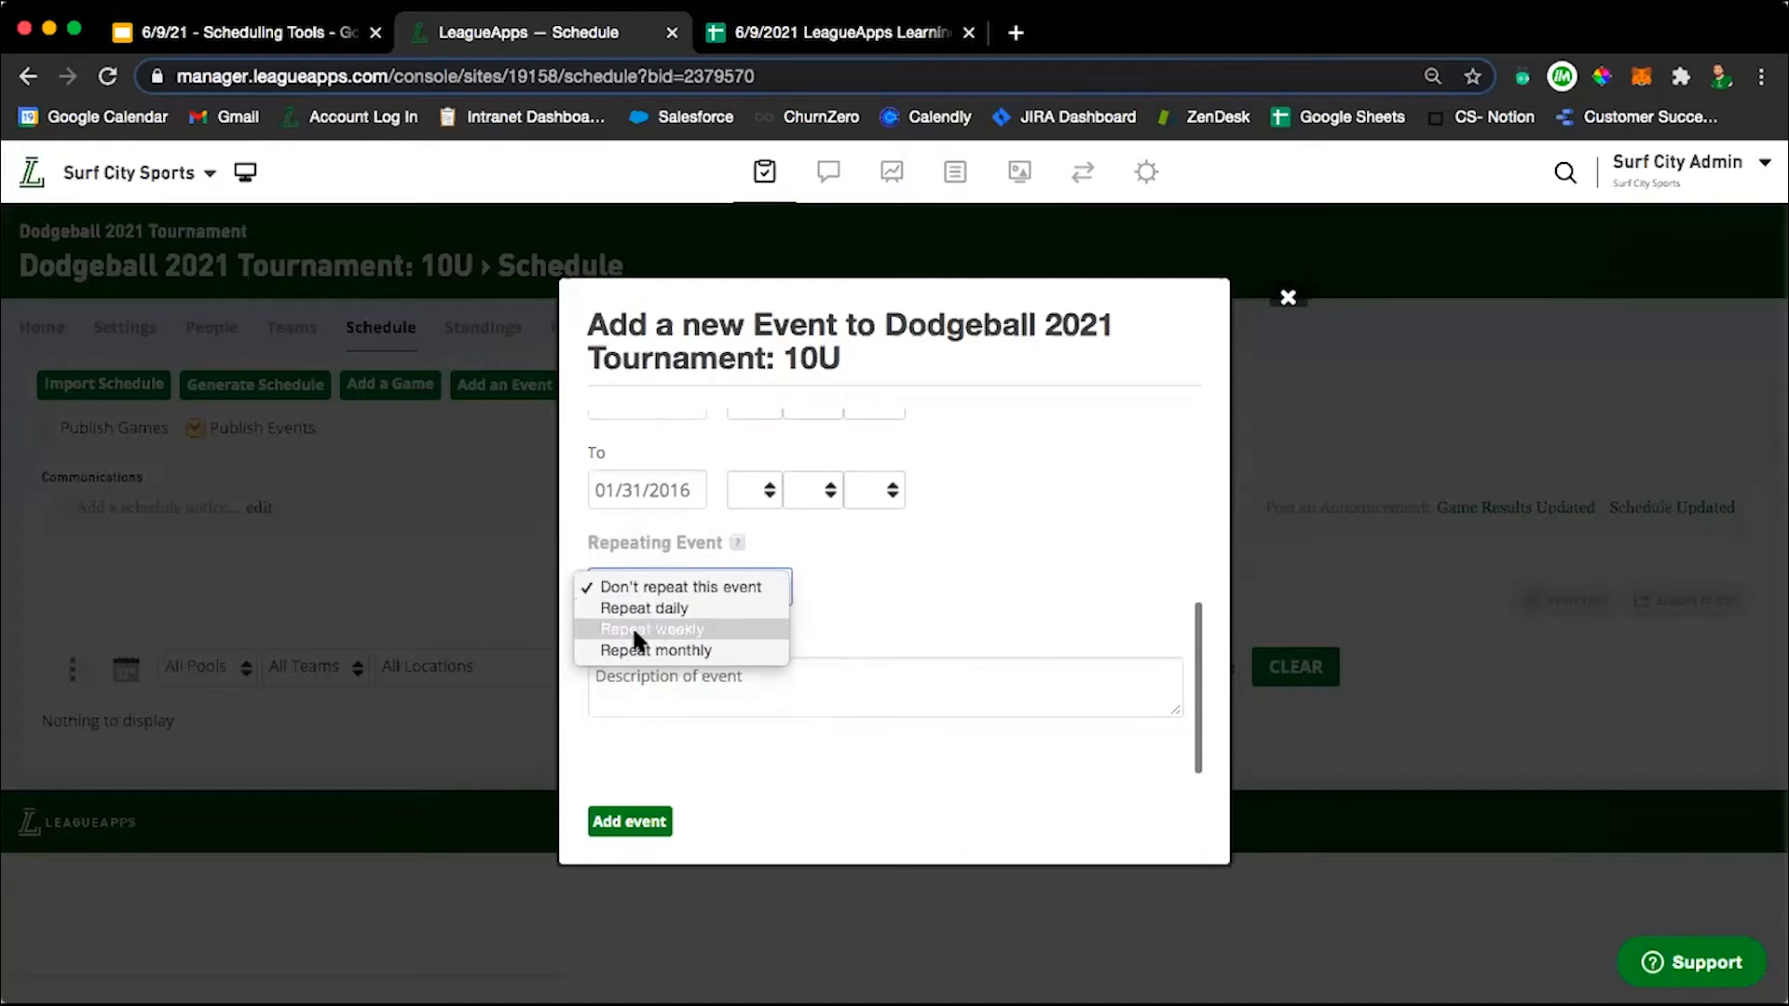
left_click(712, 629)
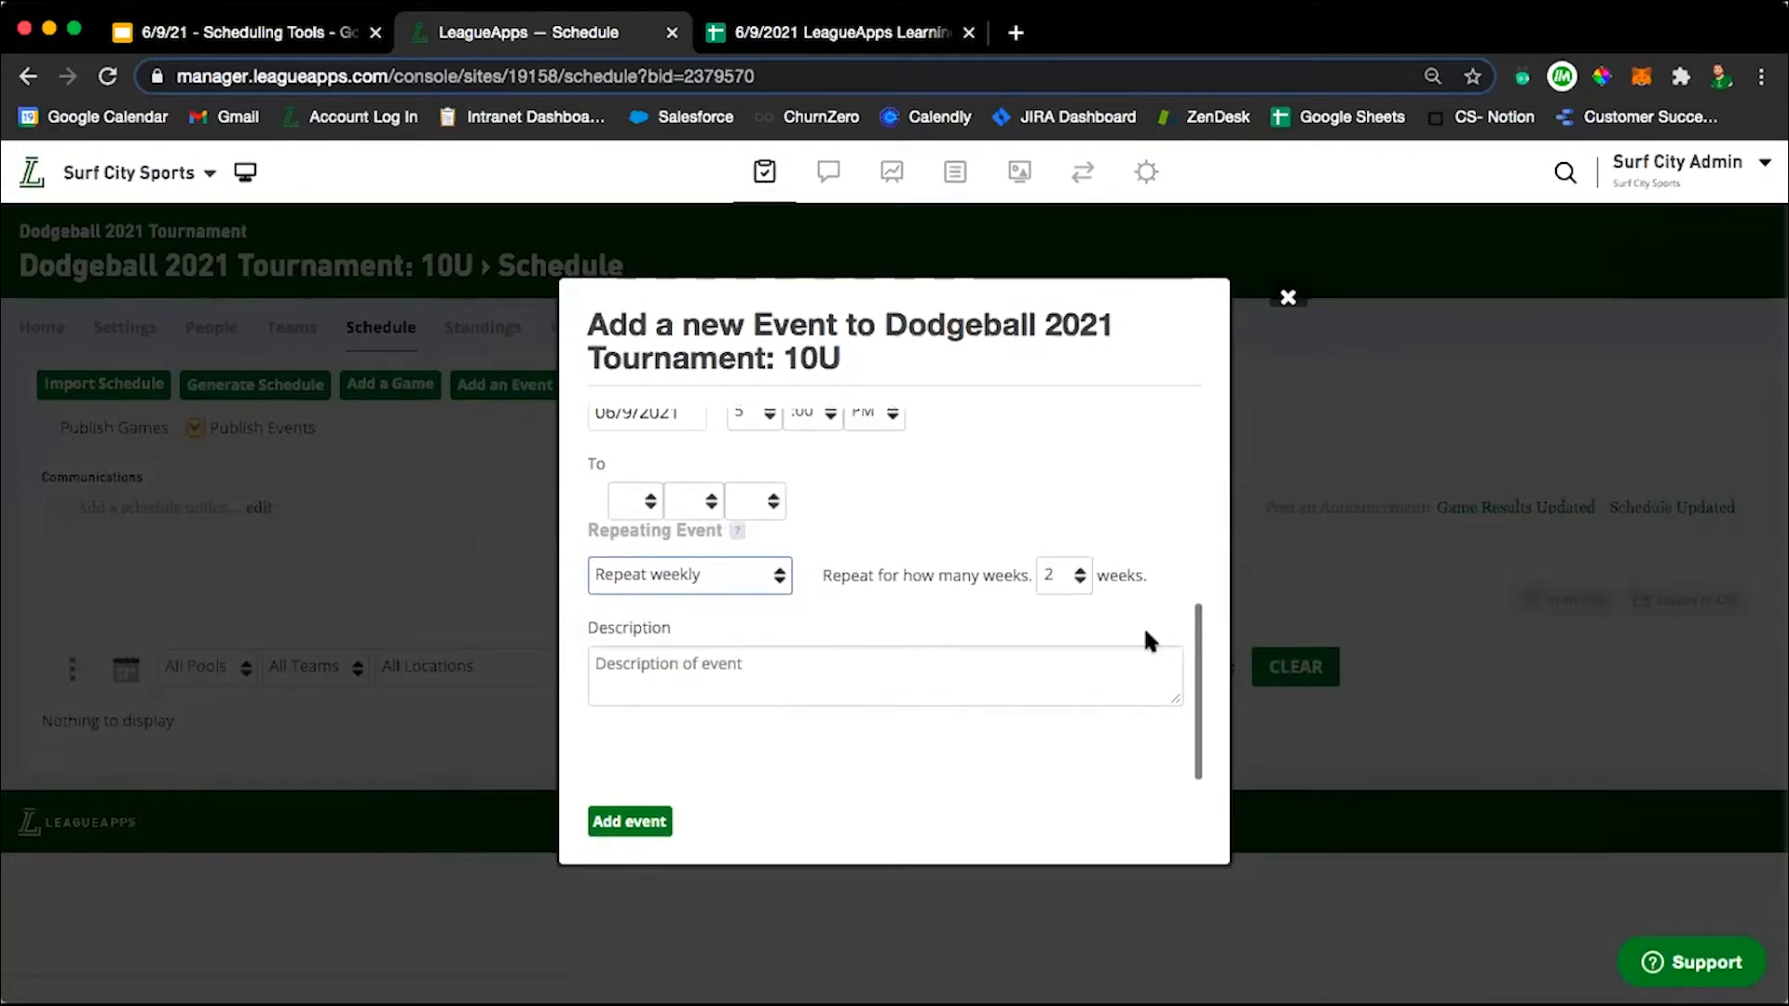
left_click(1062, 574)
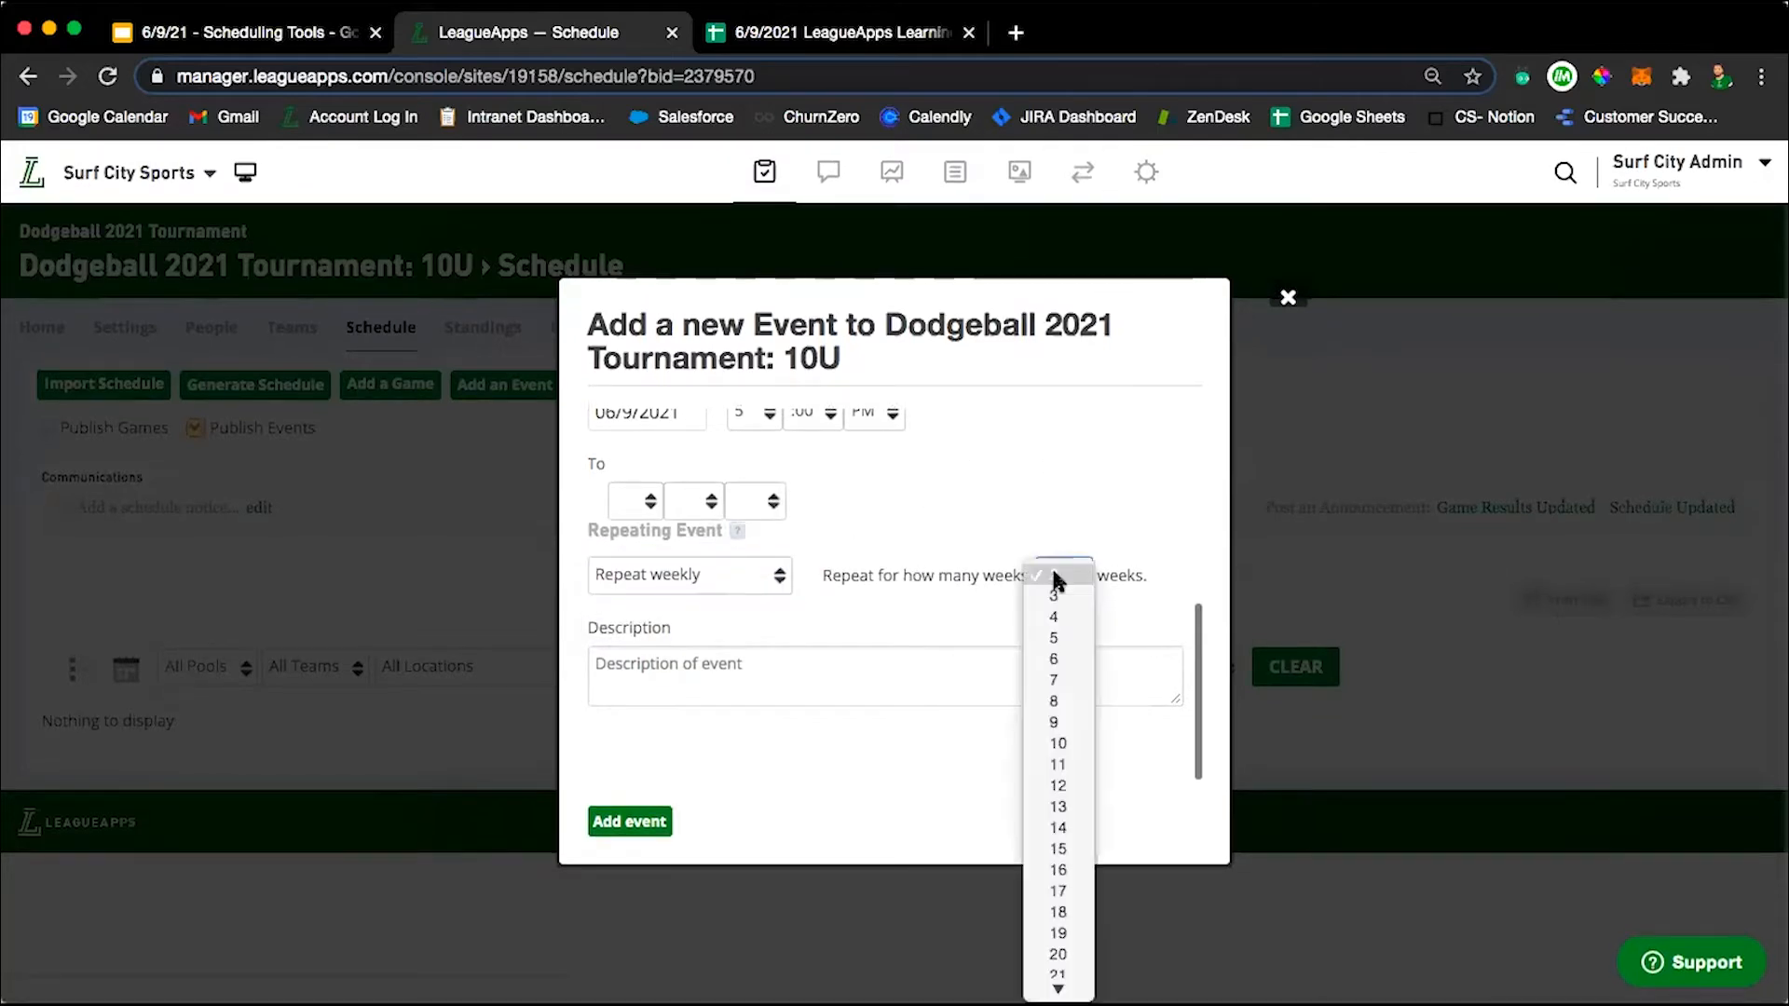
left_click(1058, 699)
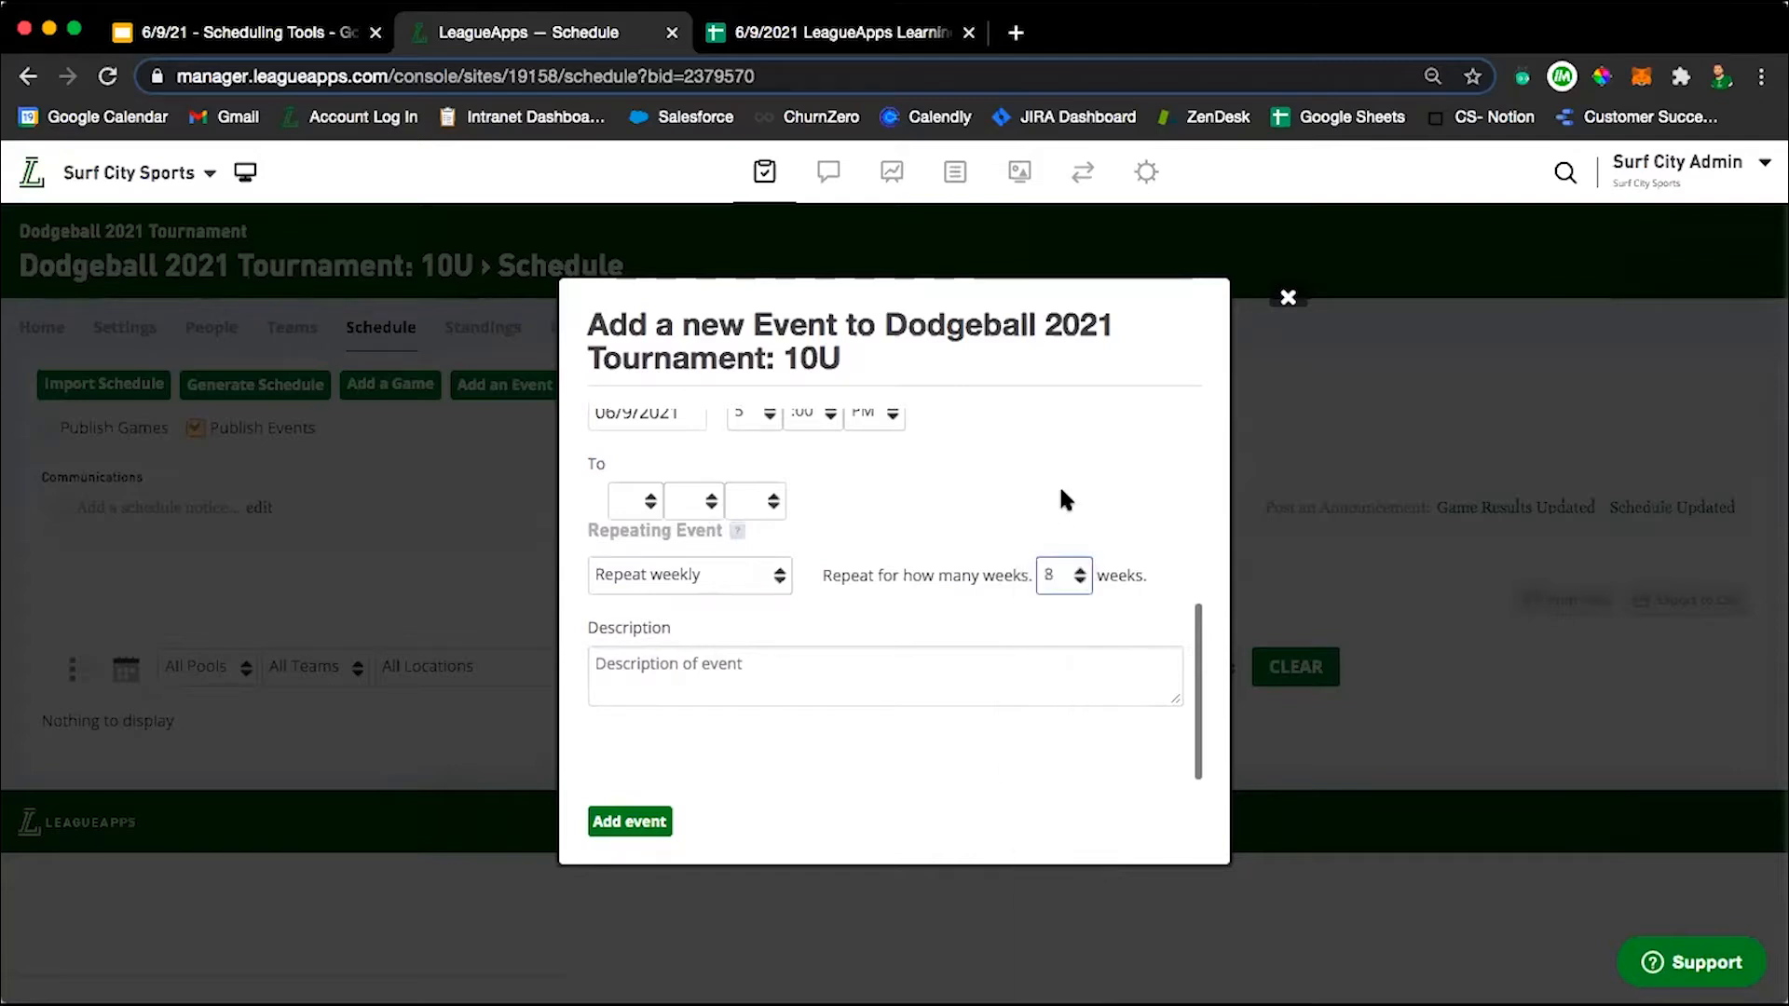
left_click(630, 822)
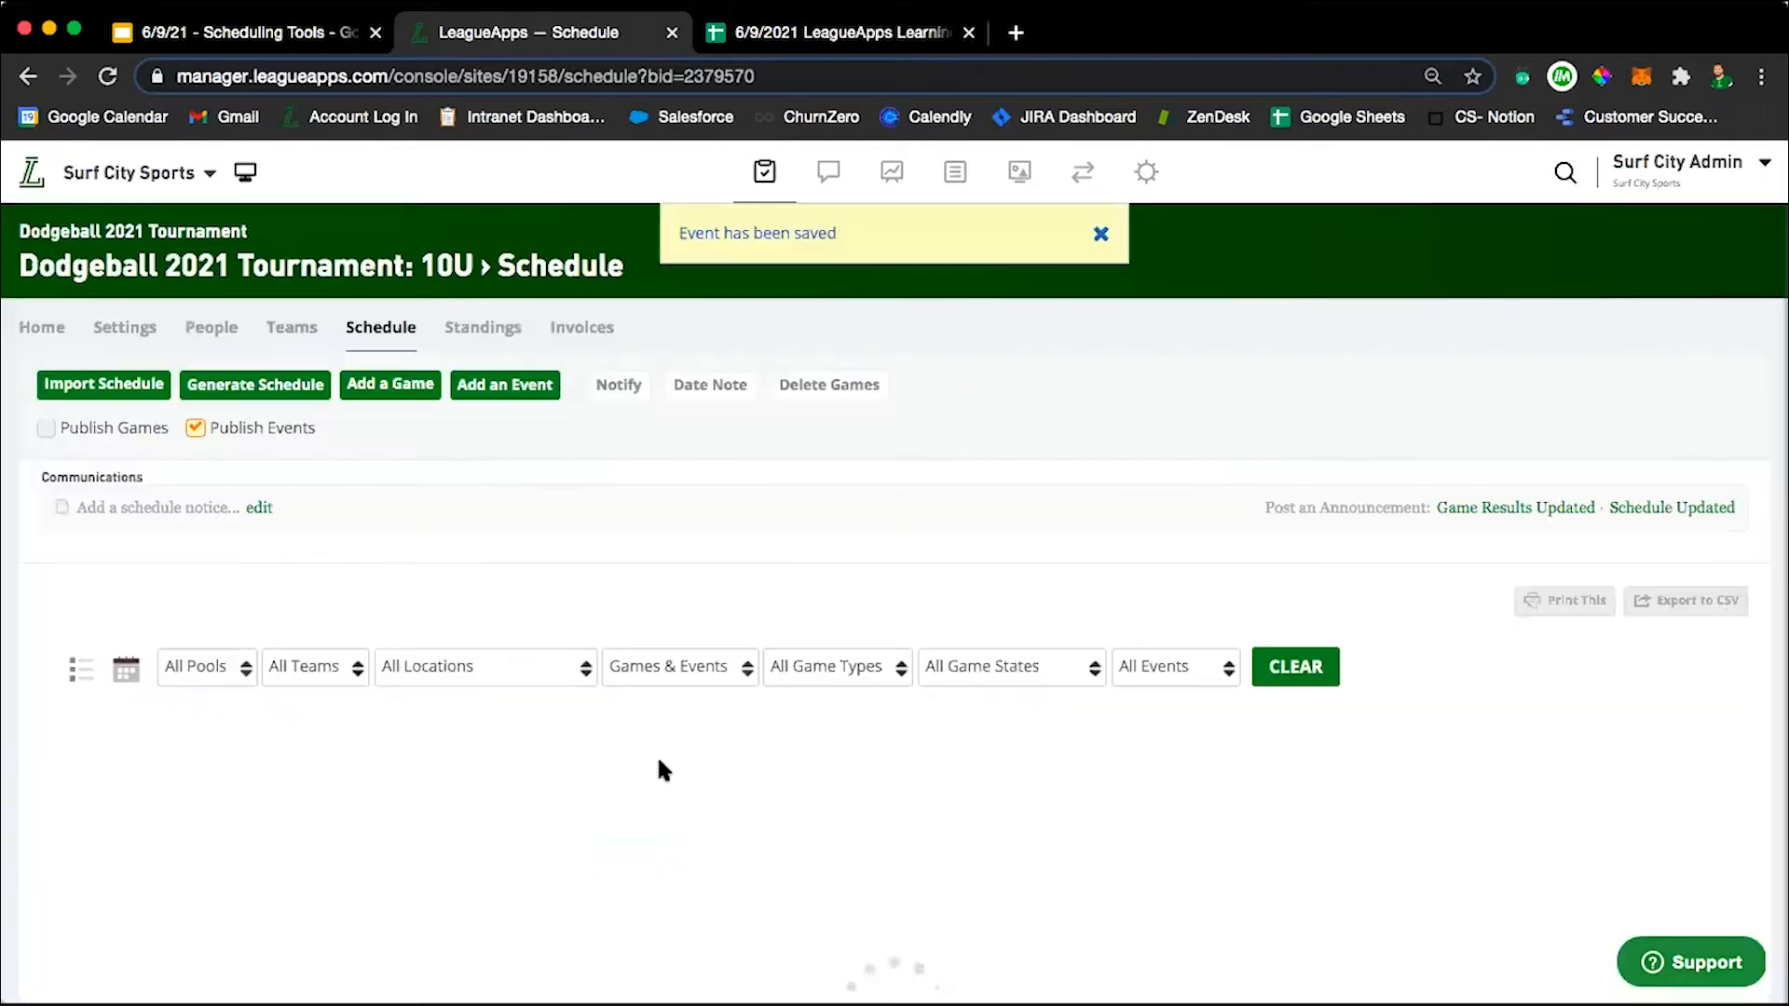
scroll(927, 699, "down", 4)
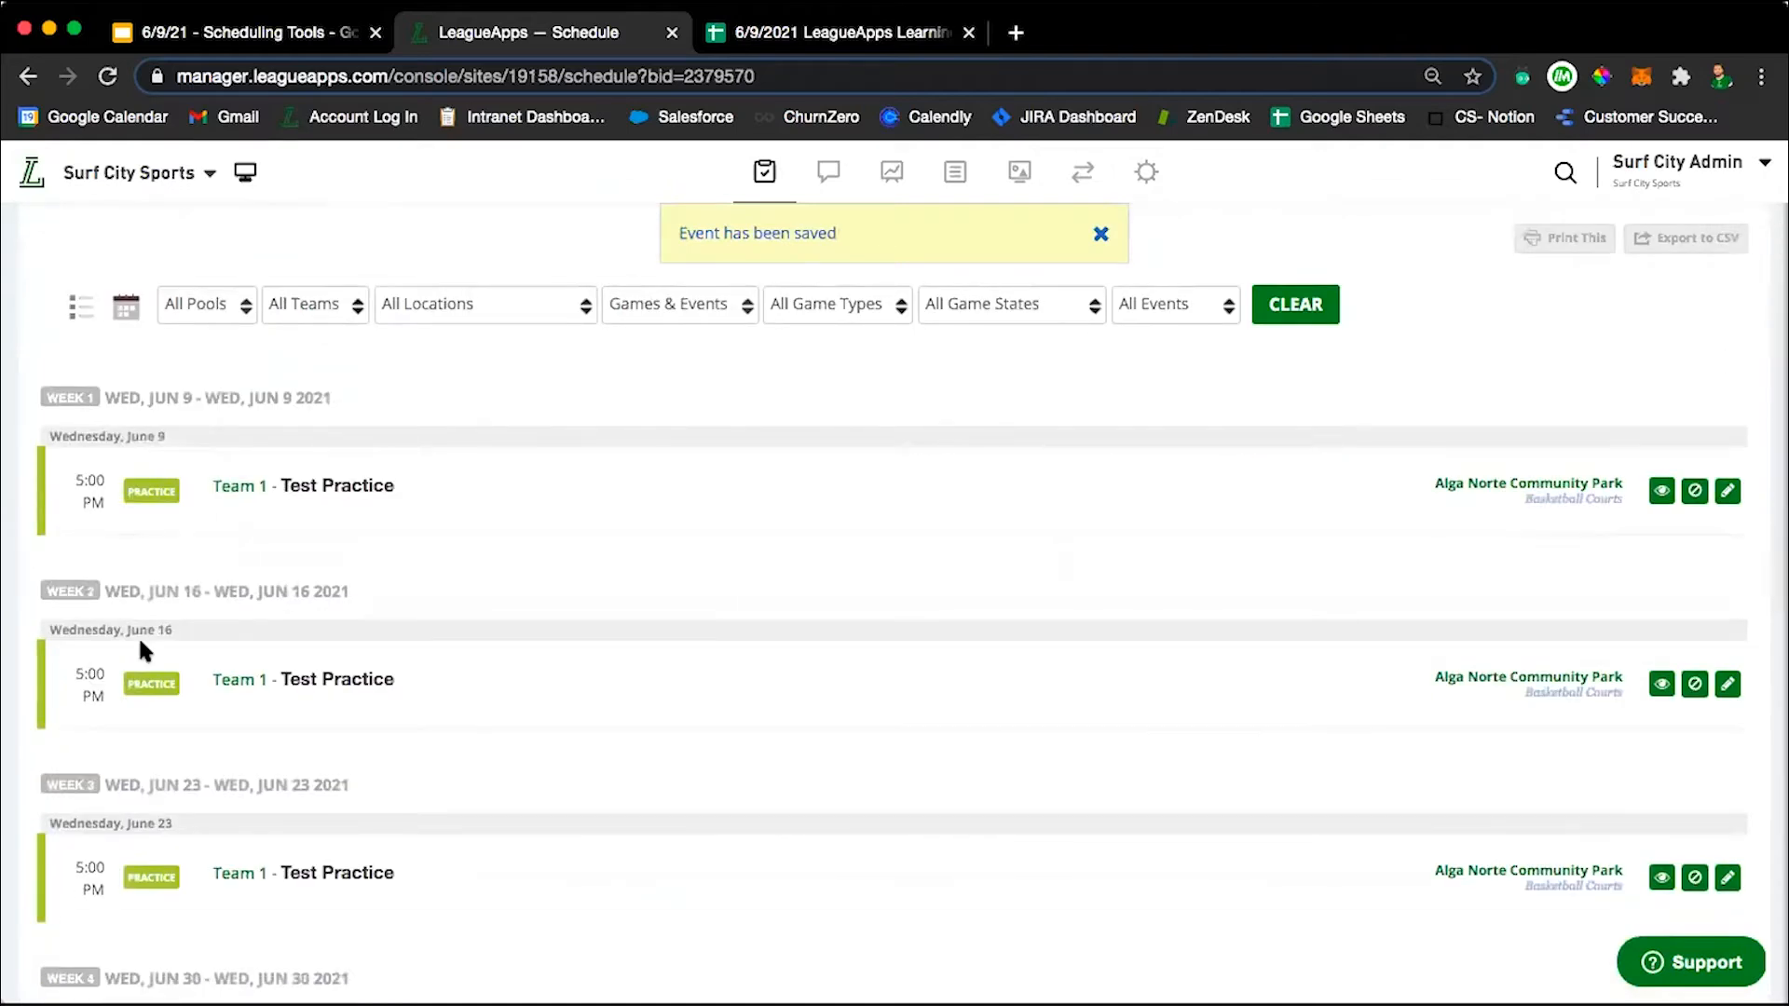
scroll(475, 802, "down", 3)
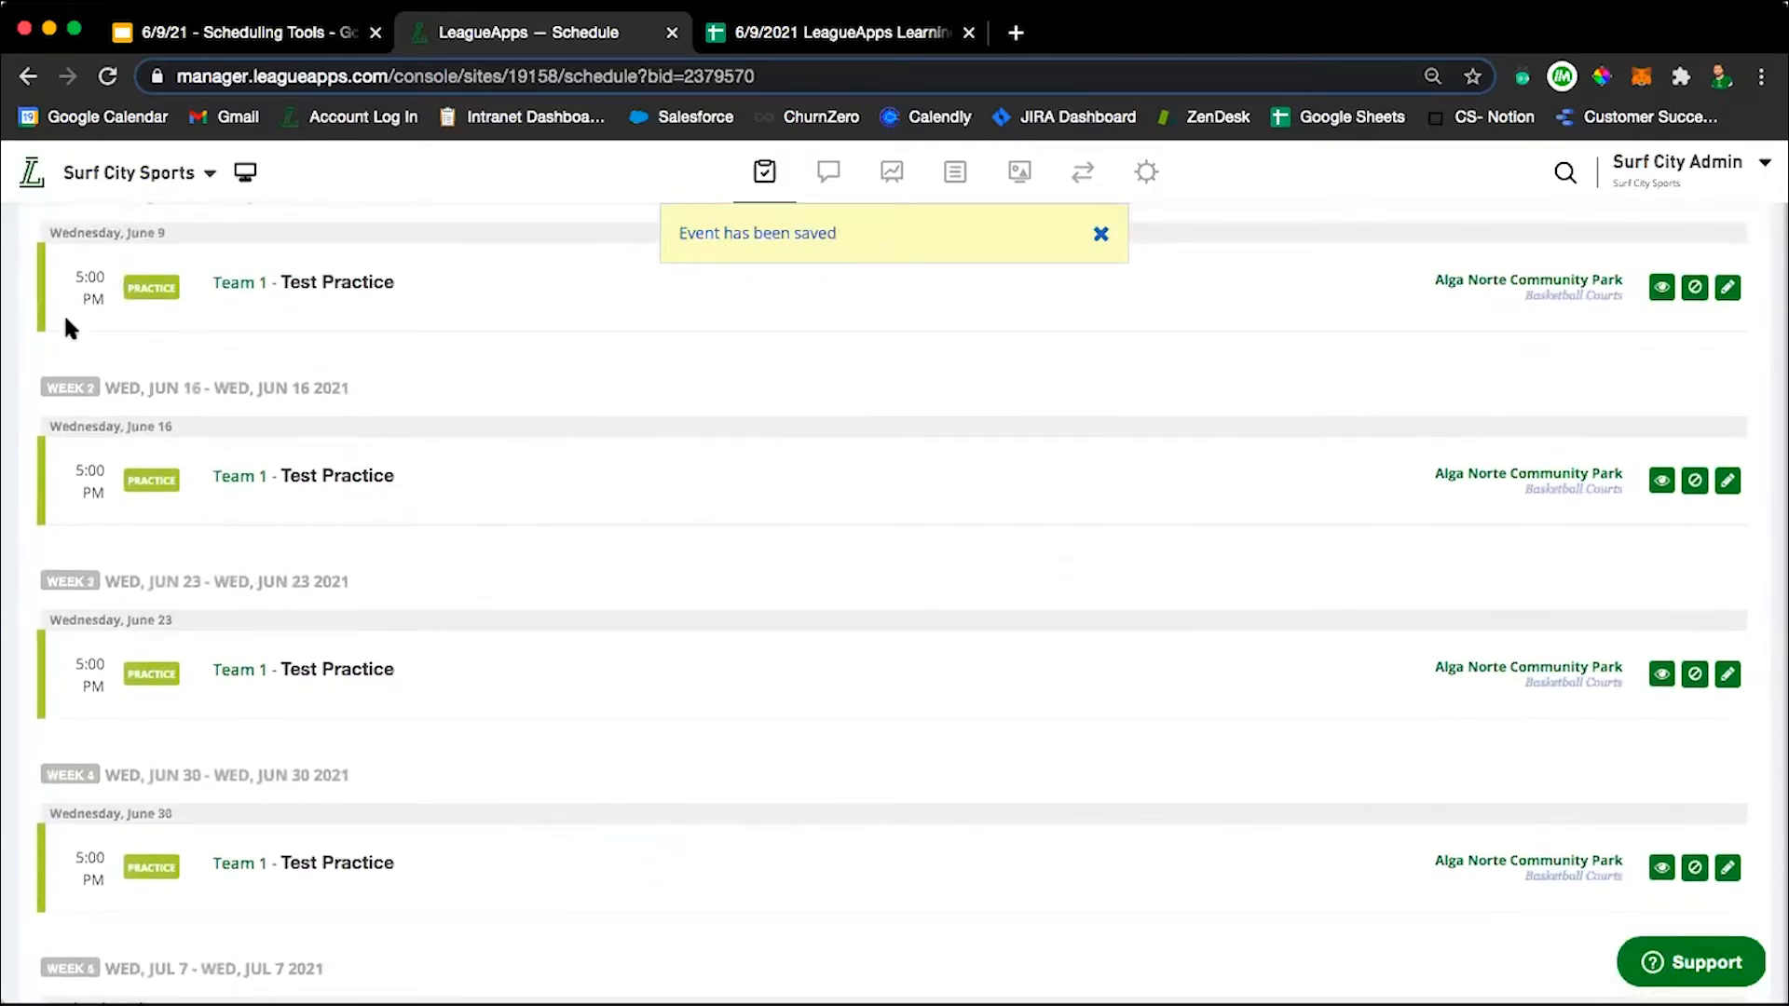
scroll(606, 539, "down", 9)
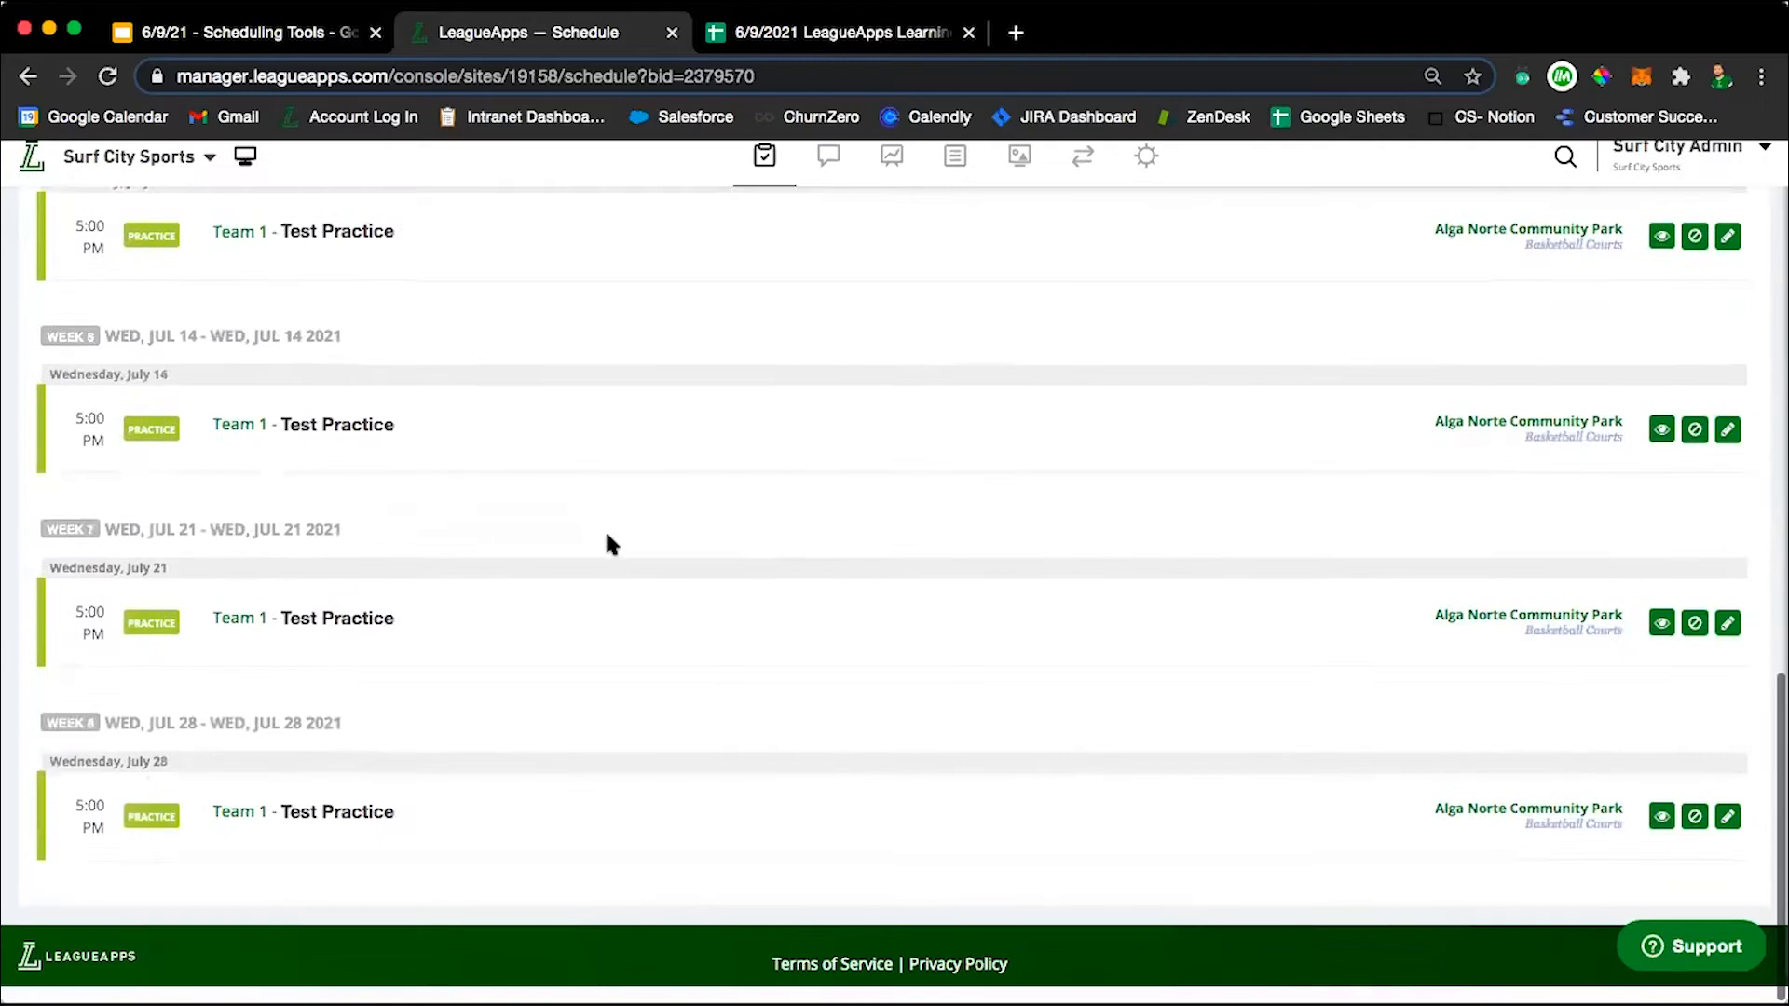
Open the schedule import tool from the program's schedule, and return to the schedule page.
scroll(430, 844, "up", 15)
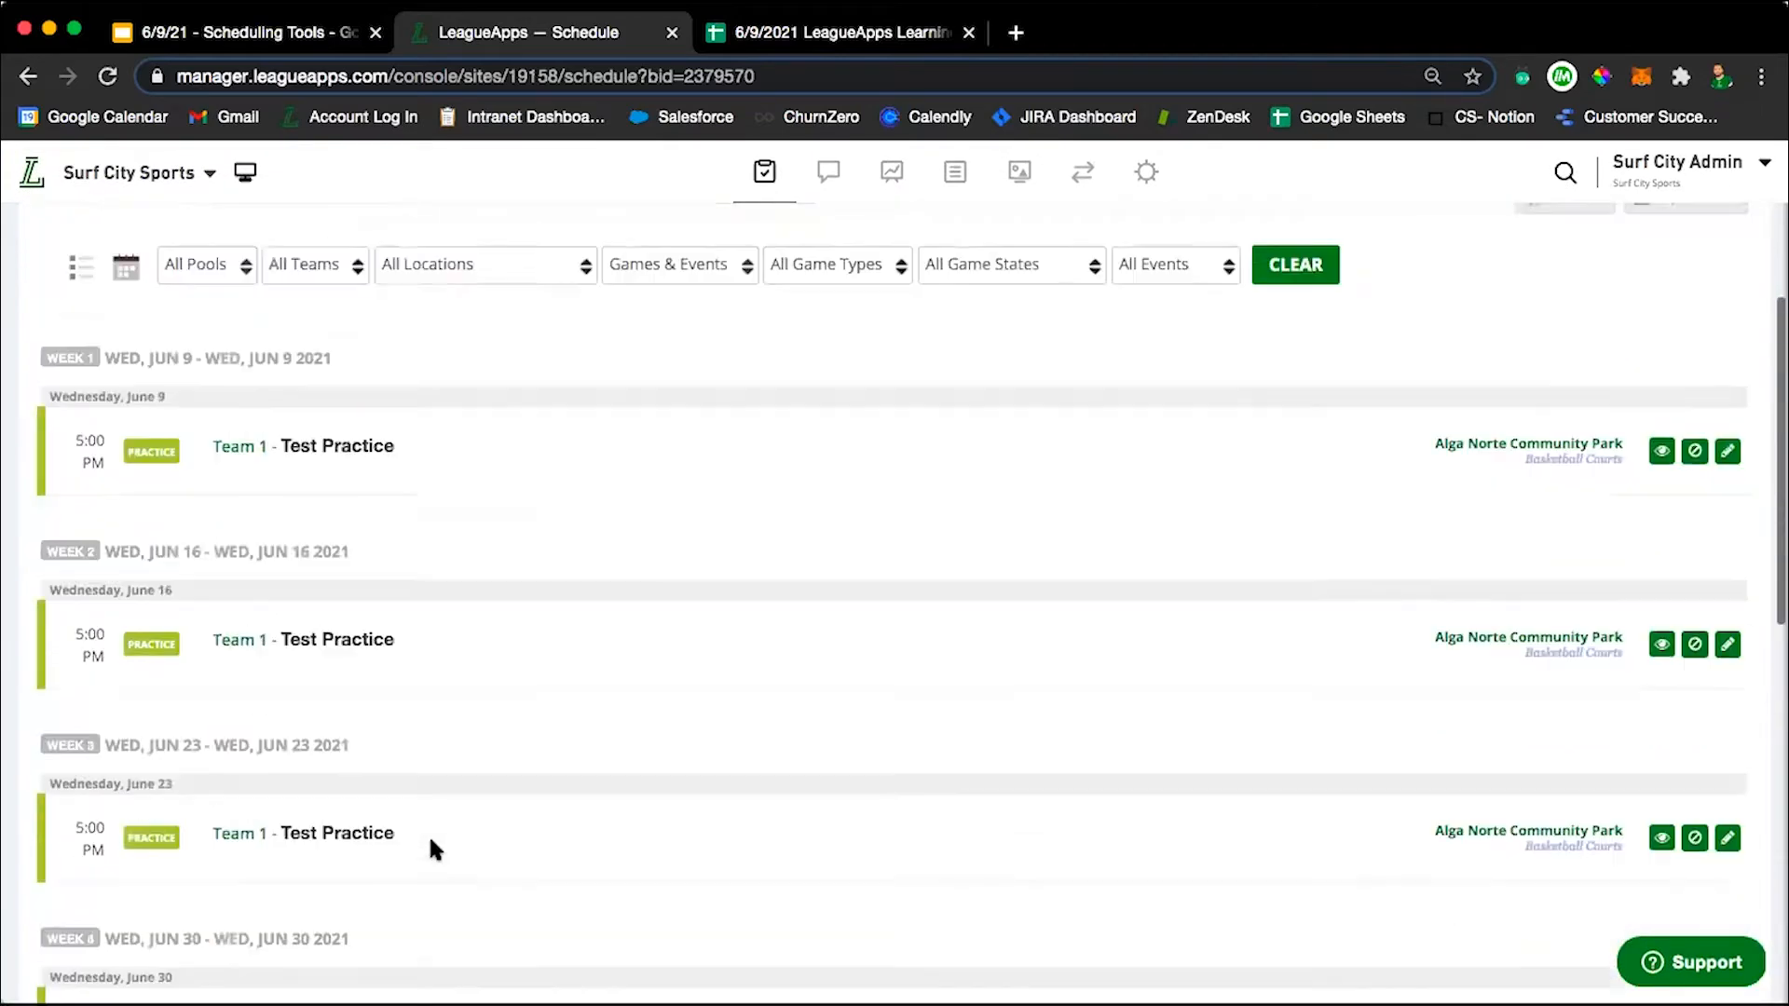
scroll(431, 842, "up", 3)
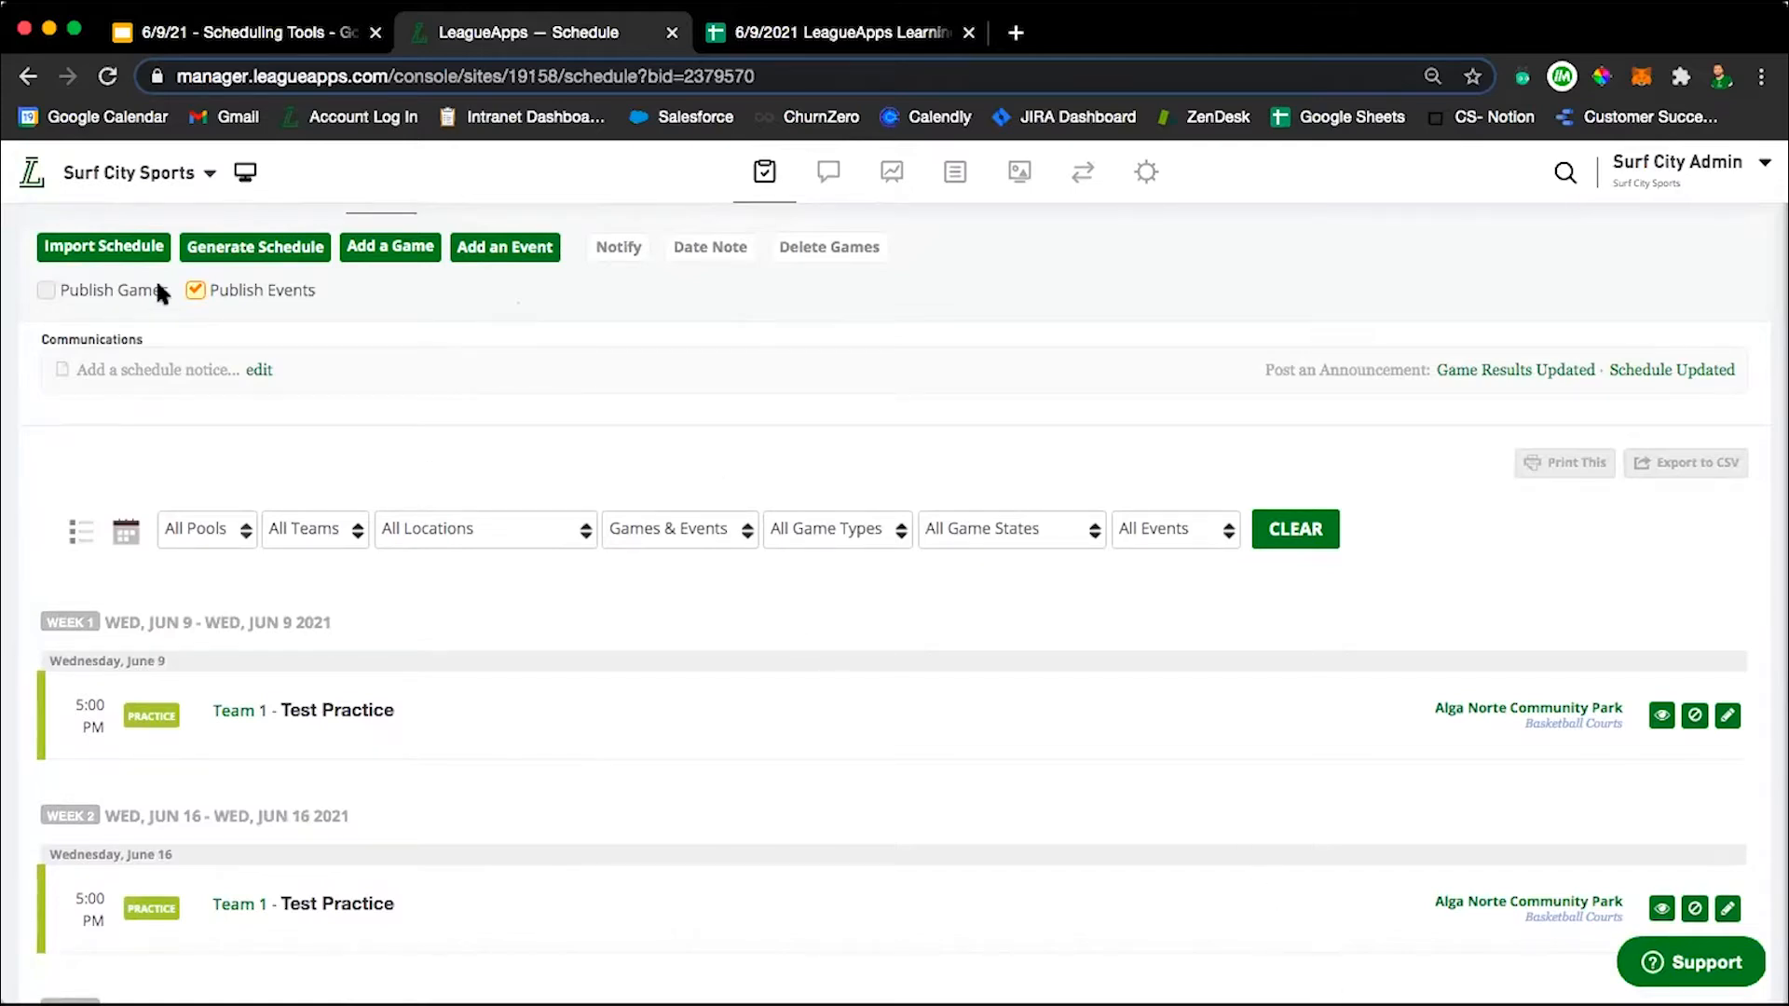
left_click(107, 247)
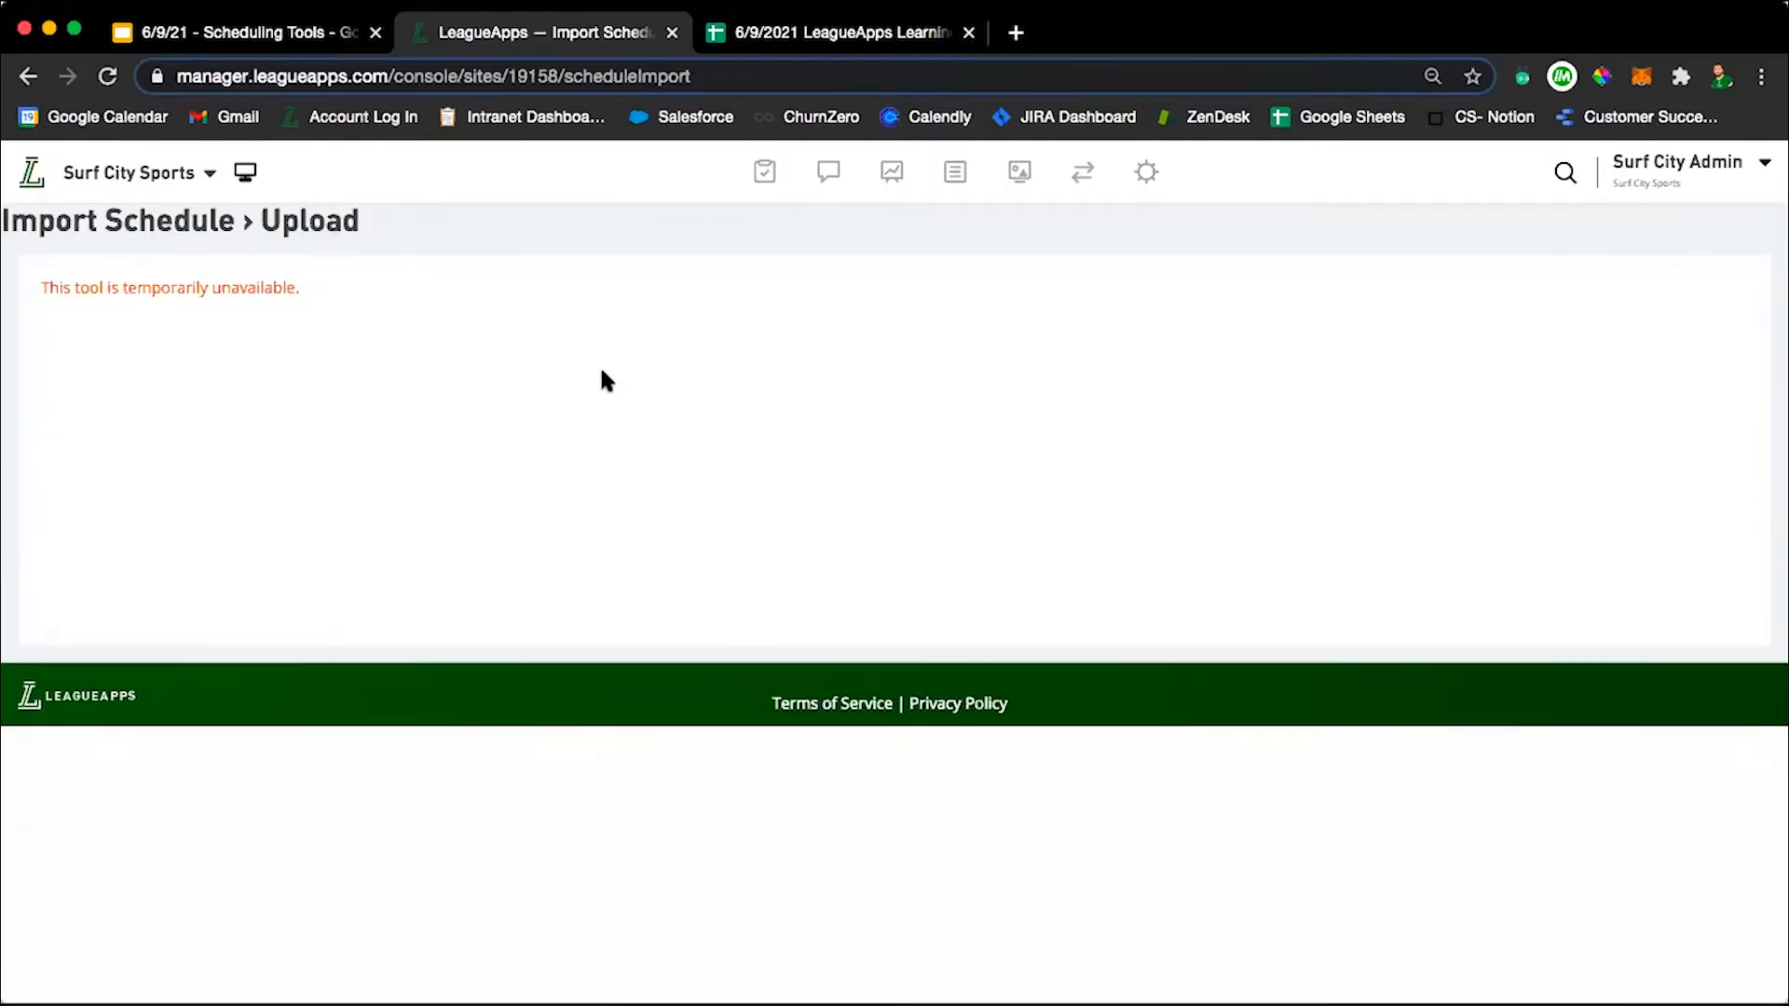
left_click(28, 76)
mouse_move(240, 313)
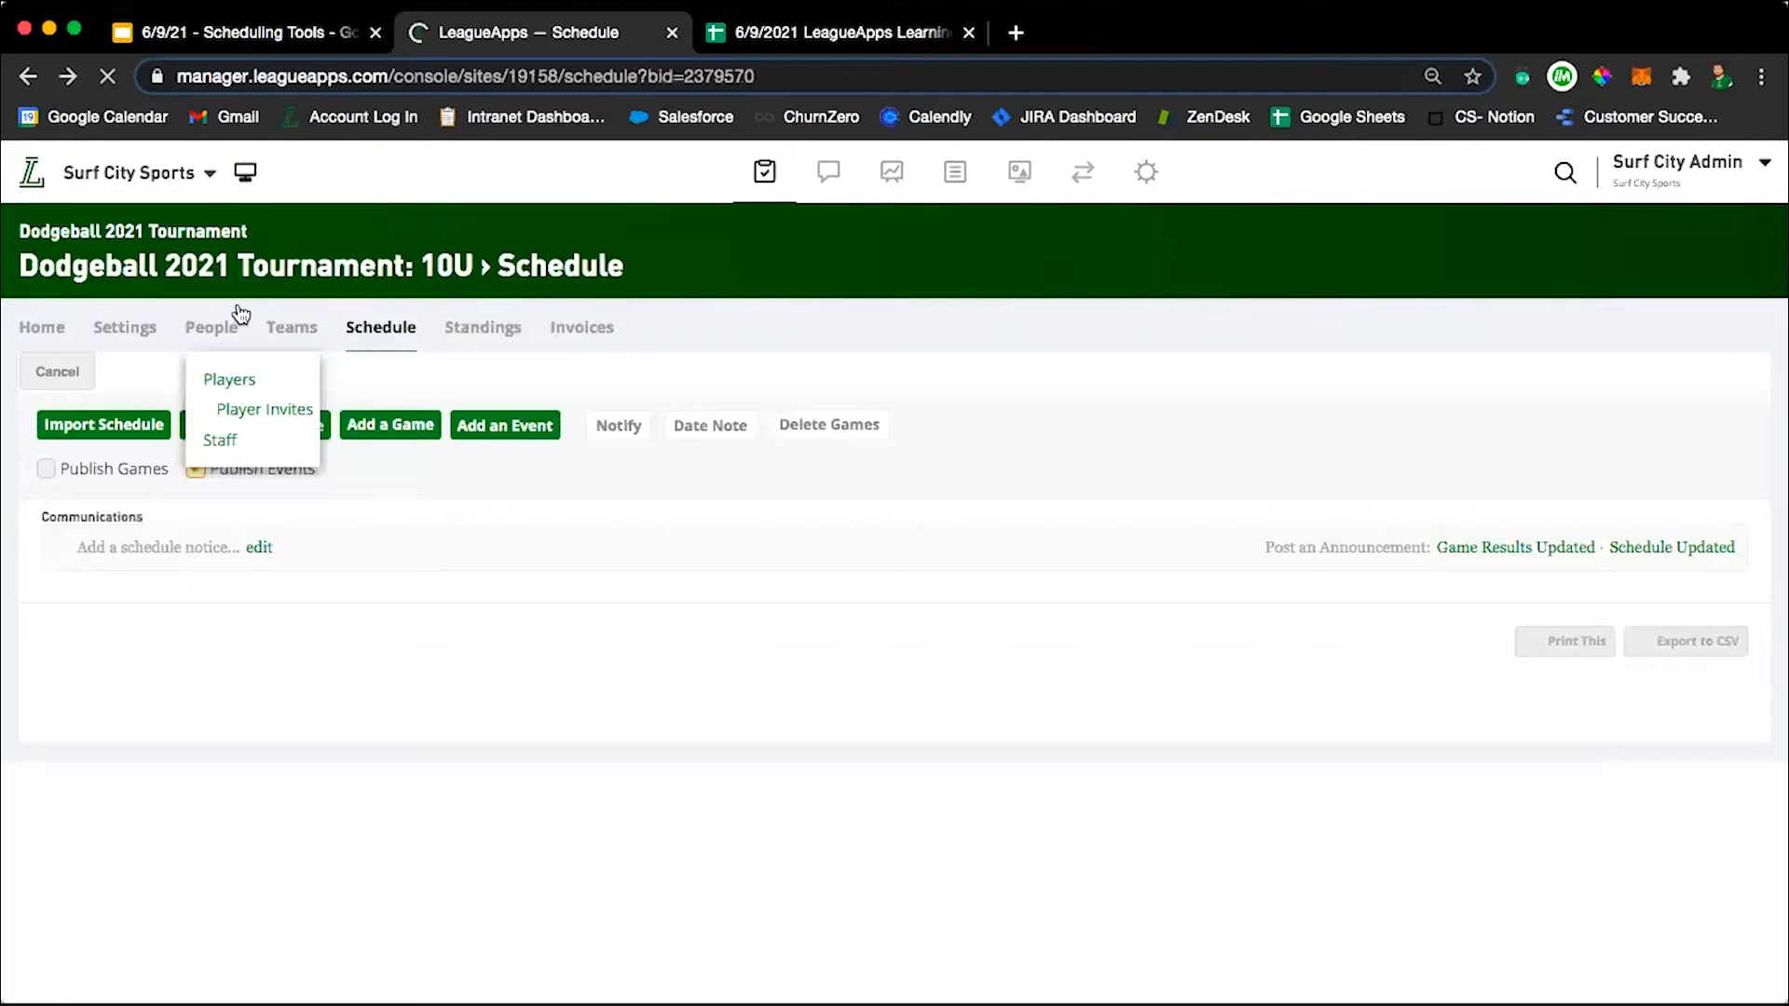
Review the teams registered in the 10U program and return to its schedule.
scroll(319, 419, "up", 2)
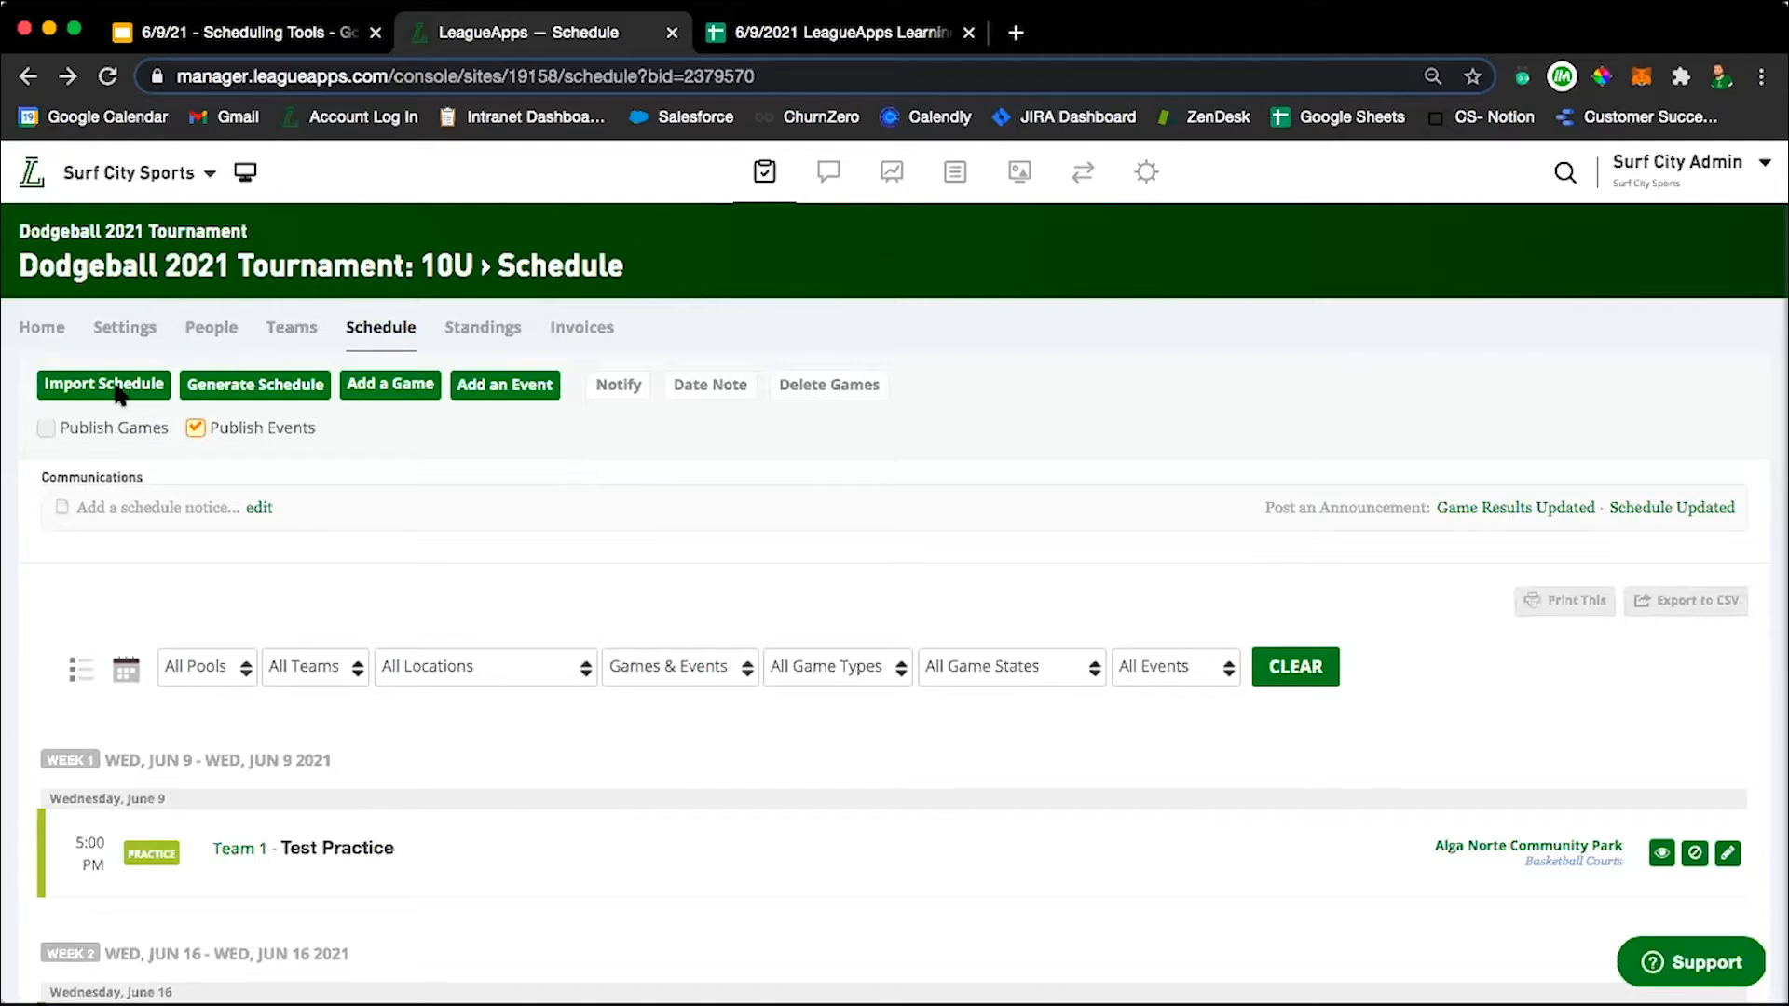
left_click(291, 326)
scroll(691, 573, "down", 4)
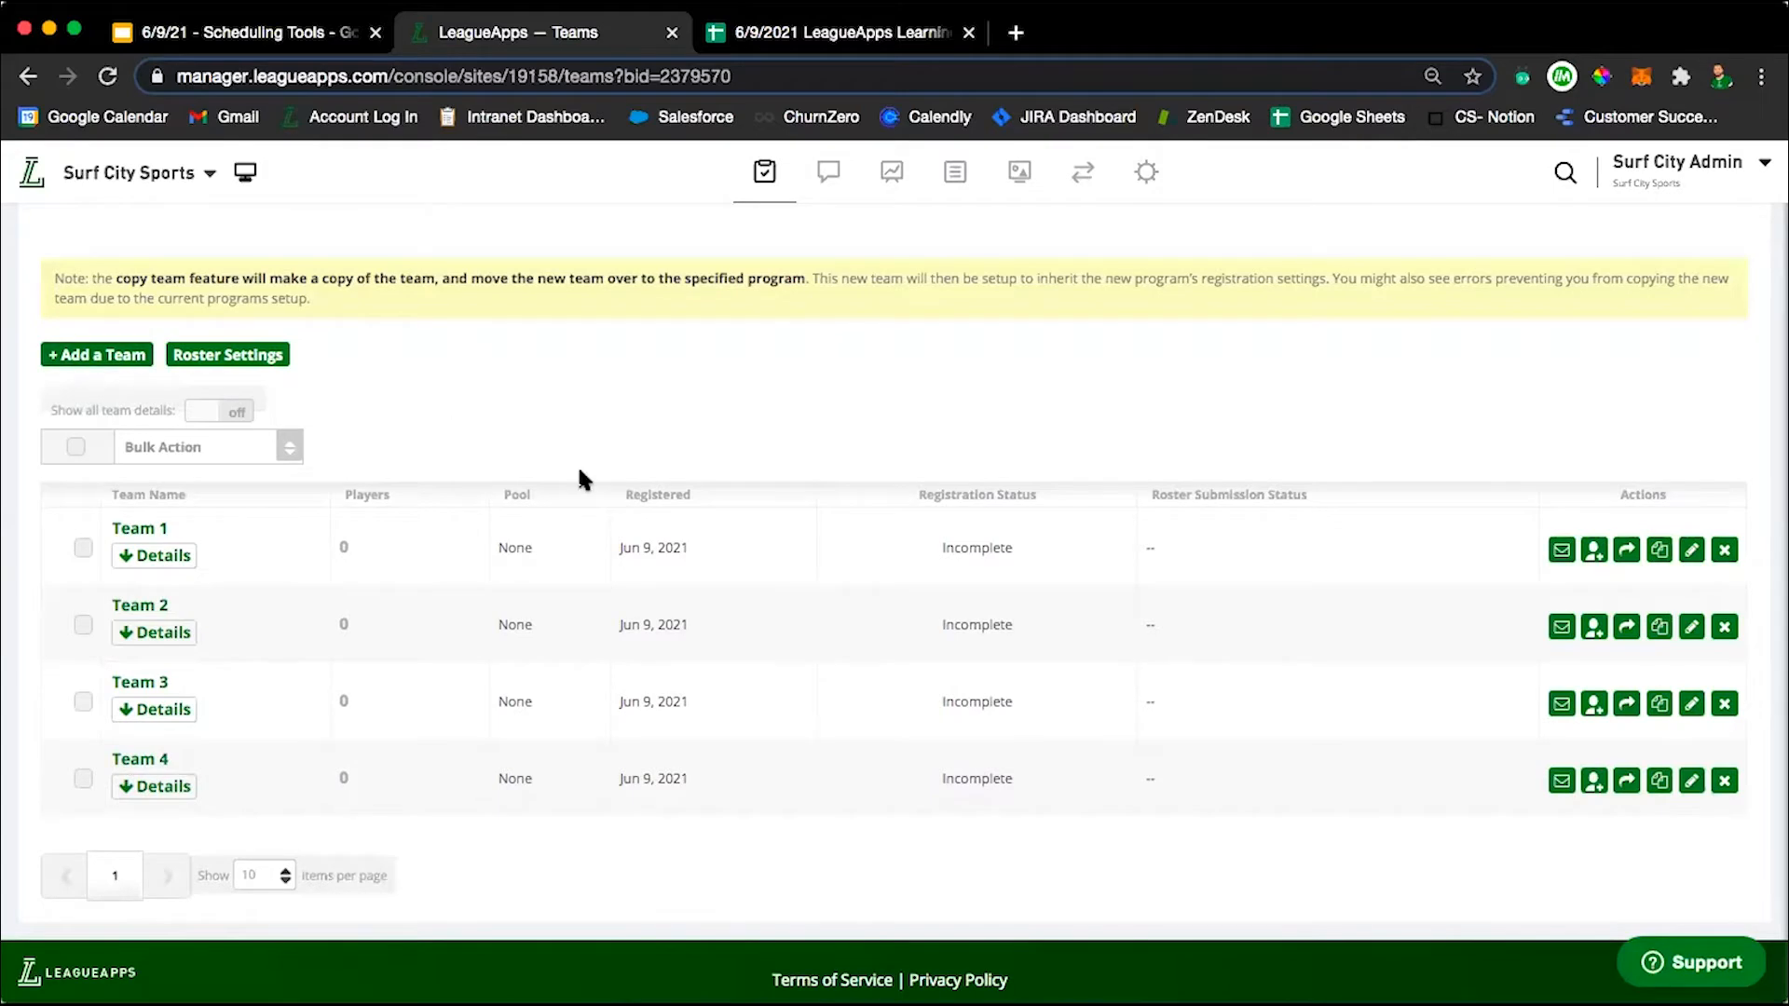
scroll(578, 464, "up", 4)
left_click(366, 364)
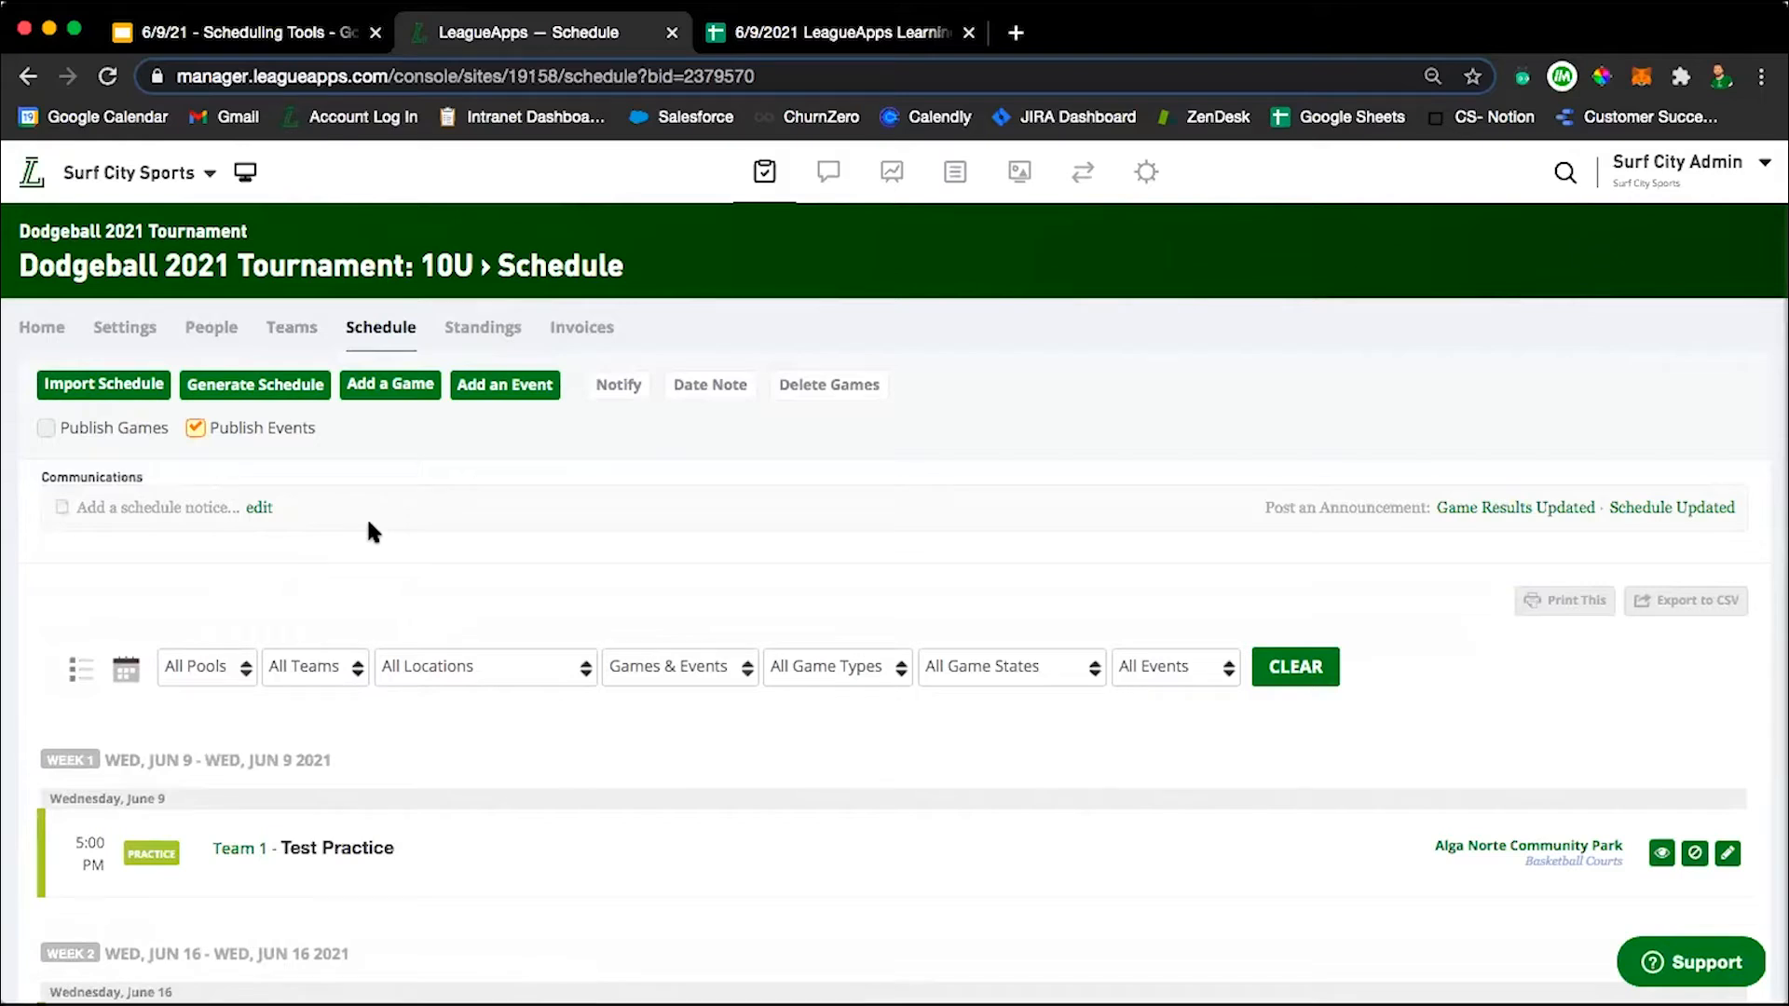
Start generating a Regular Round Robin schedule that includes Teams 1 through 4 from any division, and continue to days and times.
left_click(240, 384)
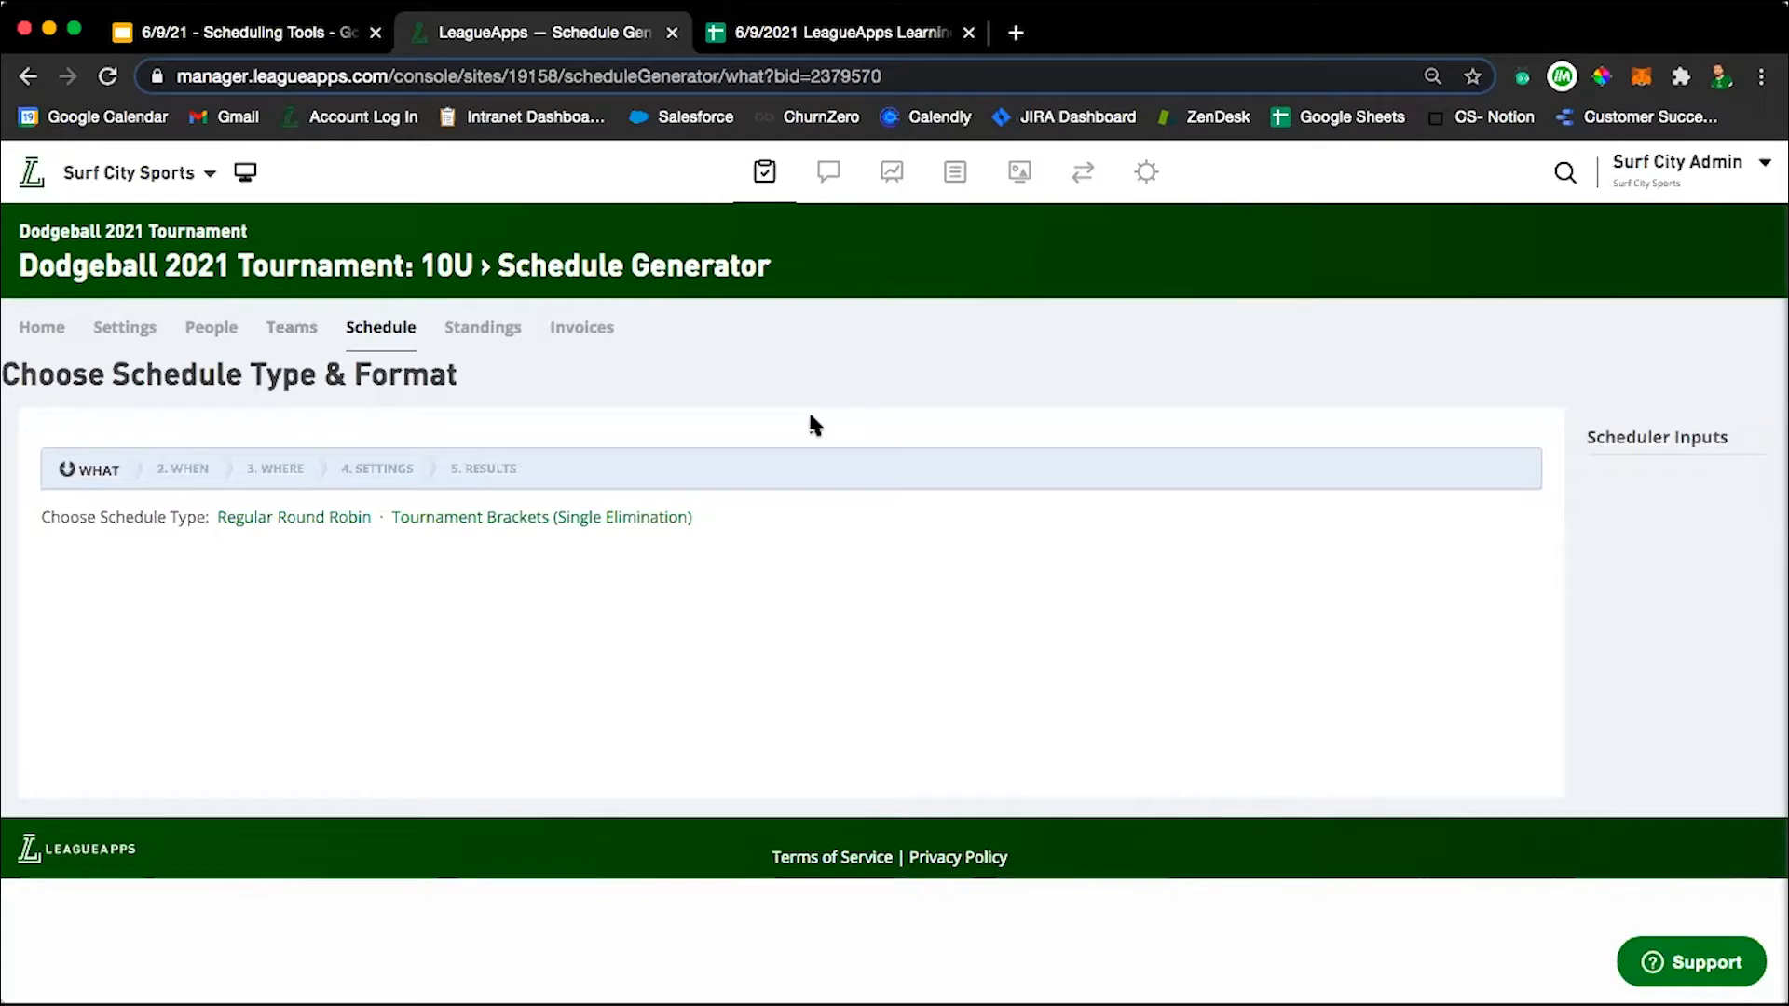
left_click(275, 519)
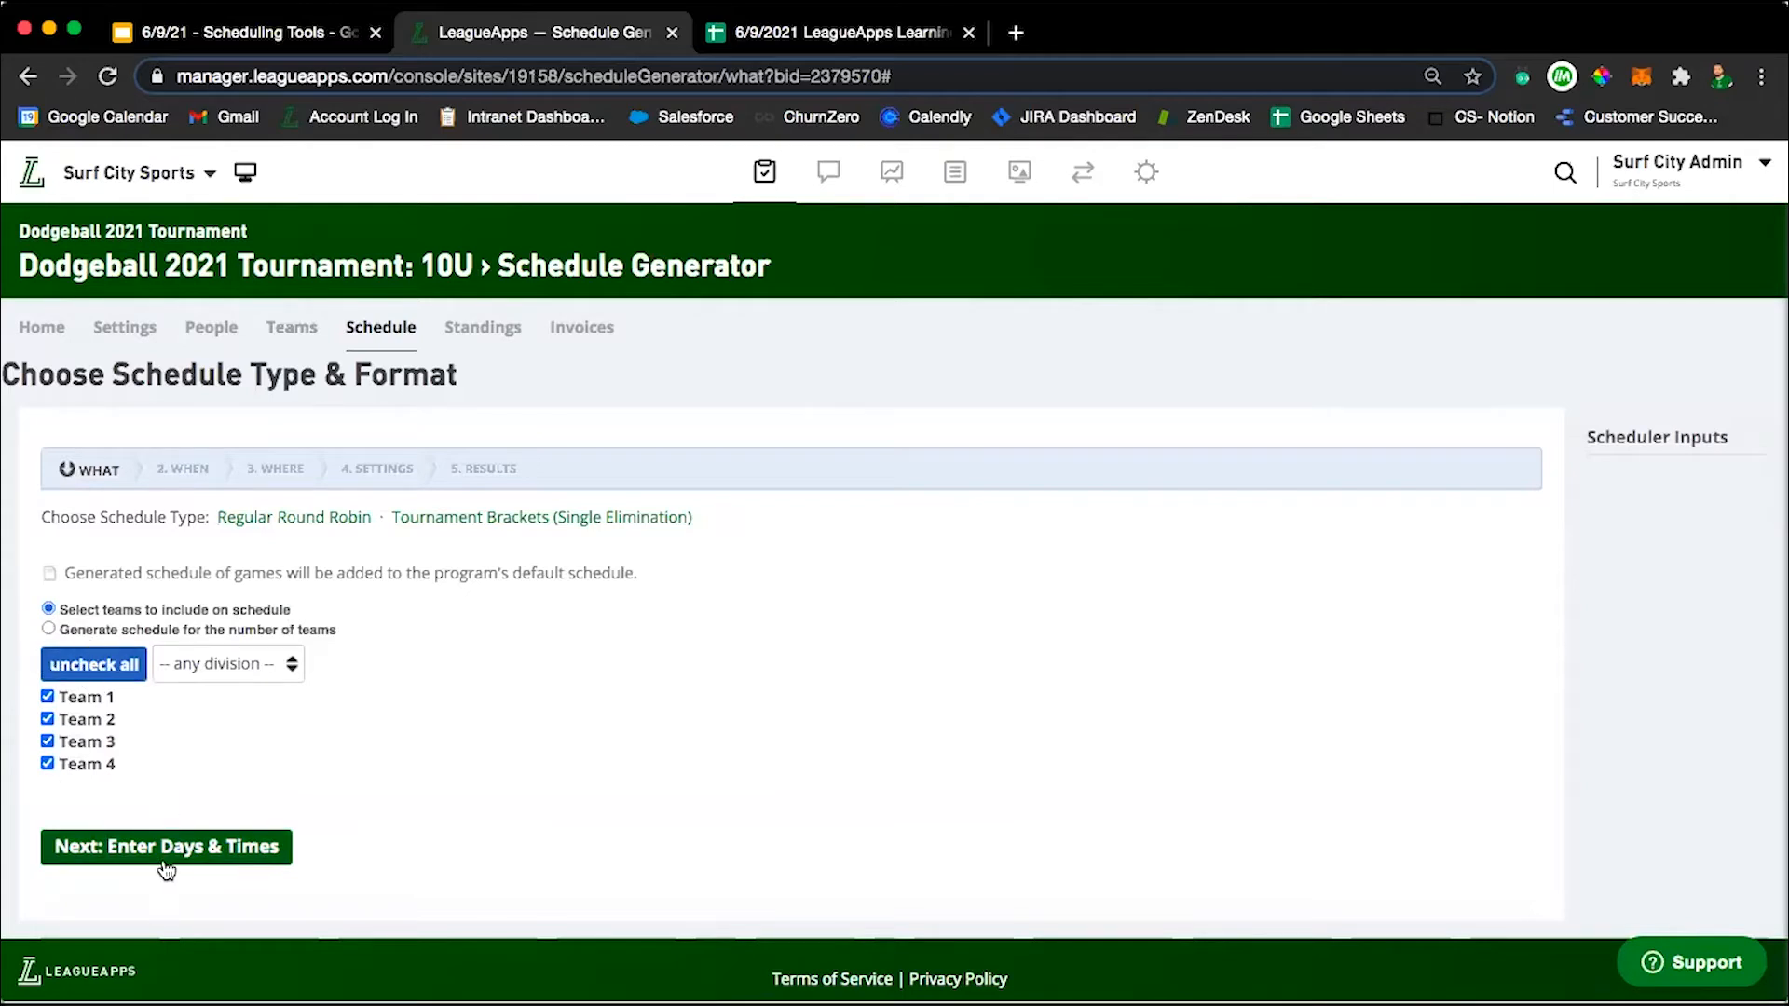
left_click(222, 663)
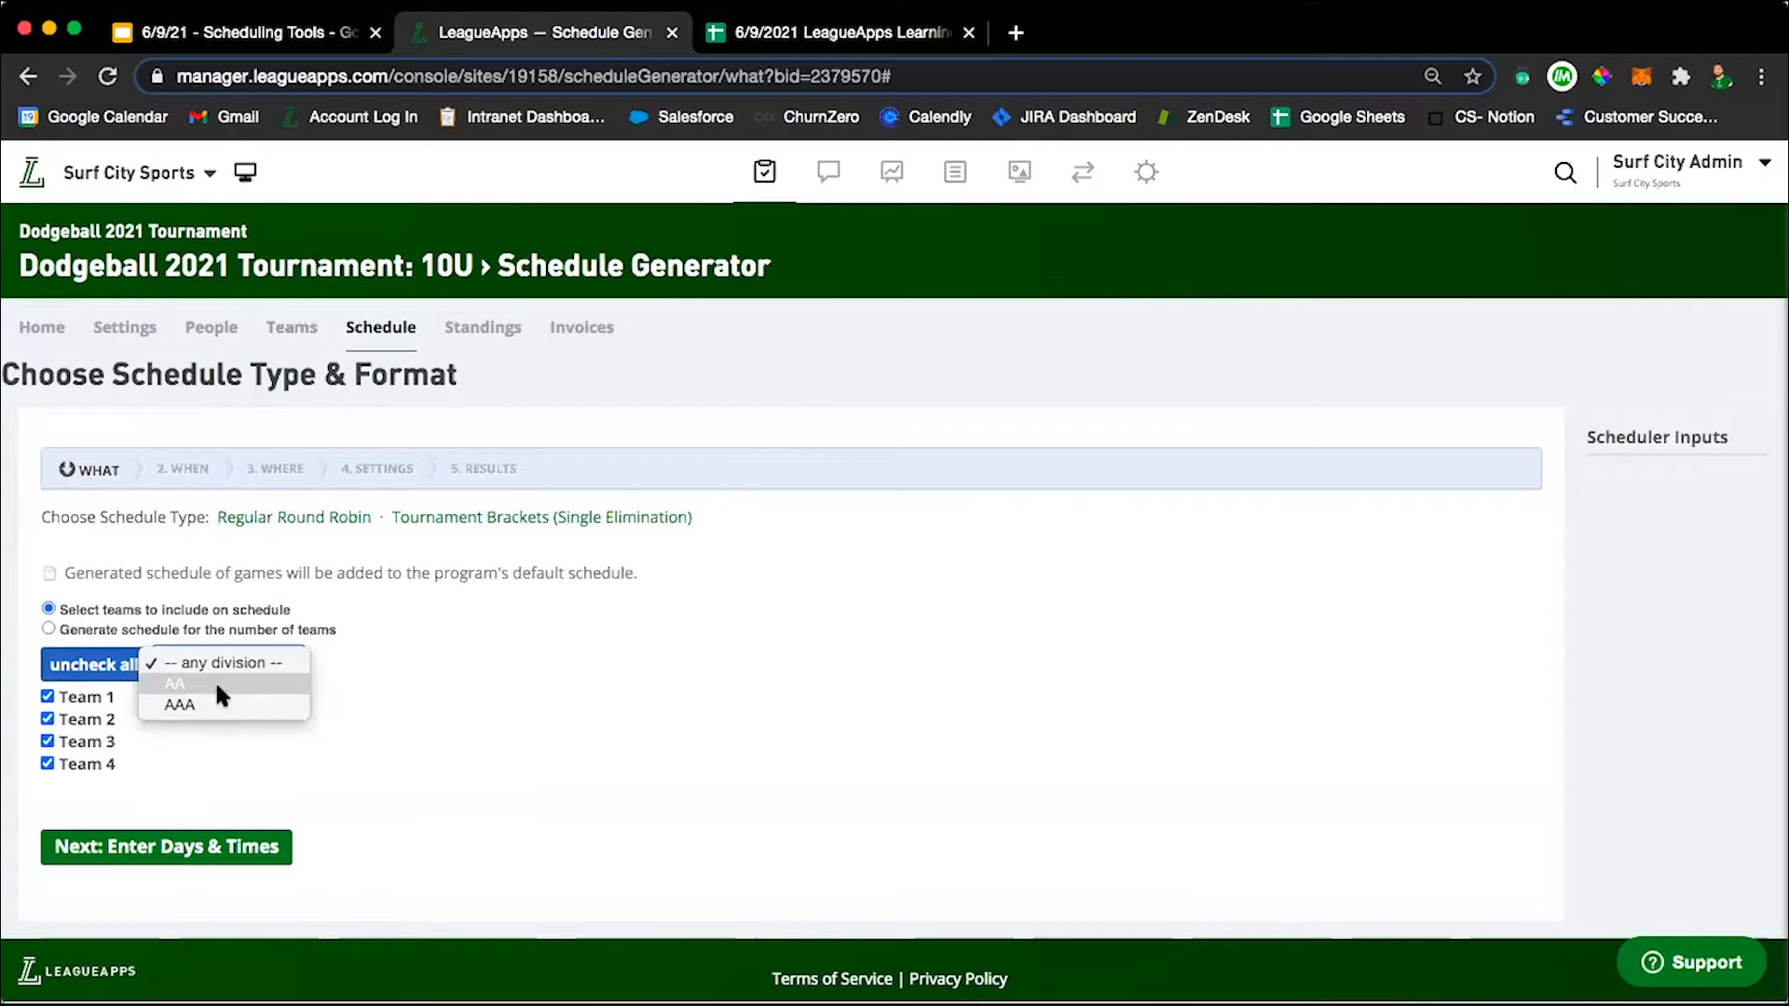
left_click(350, 704)
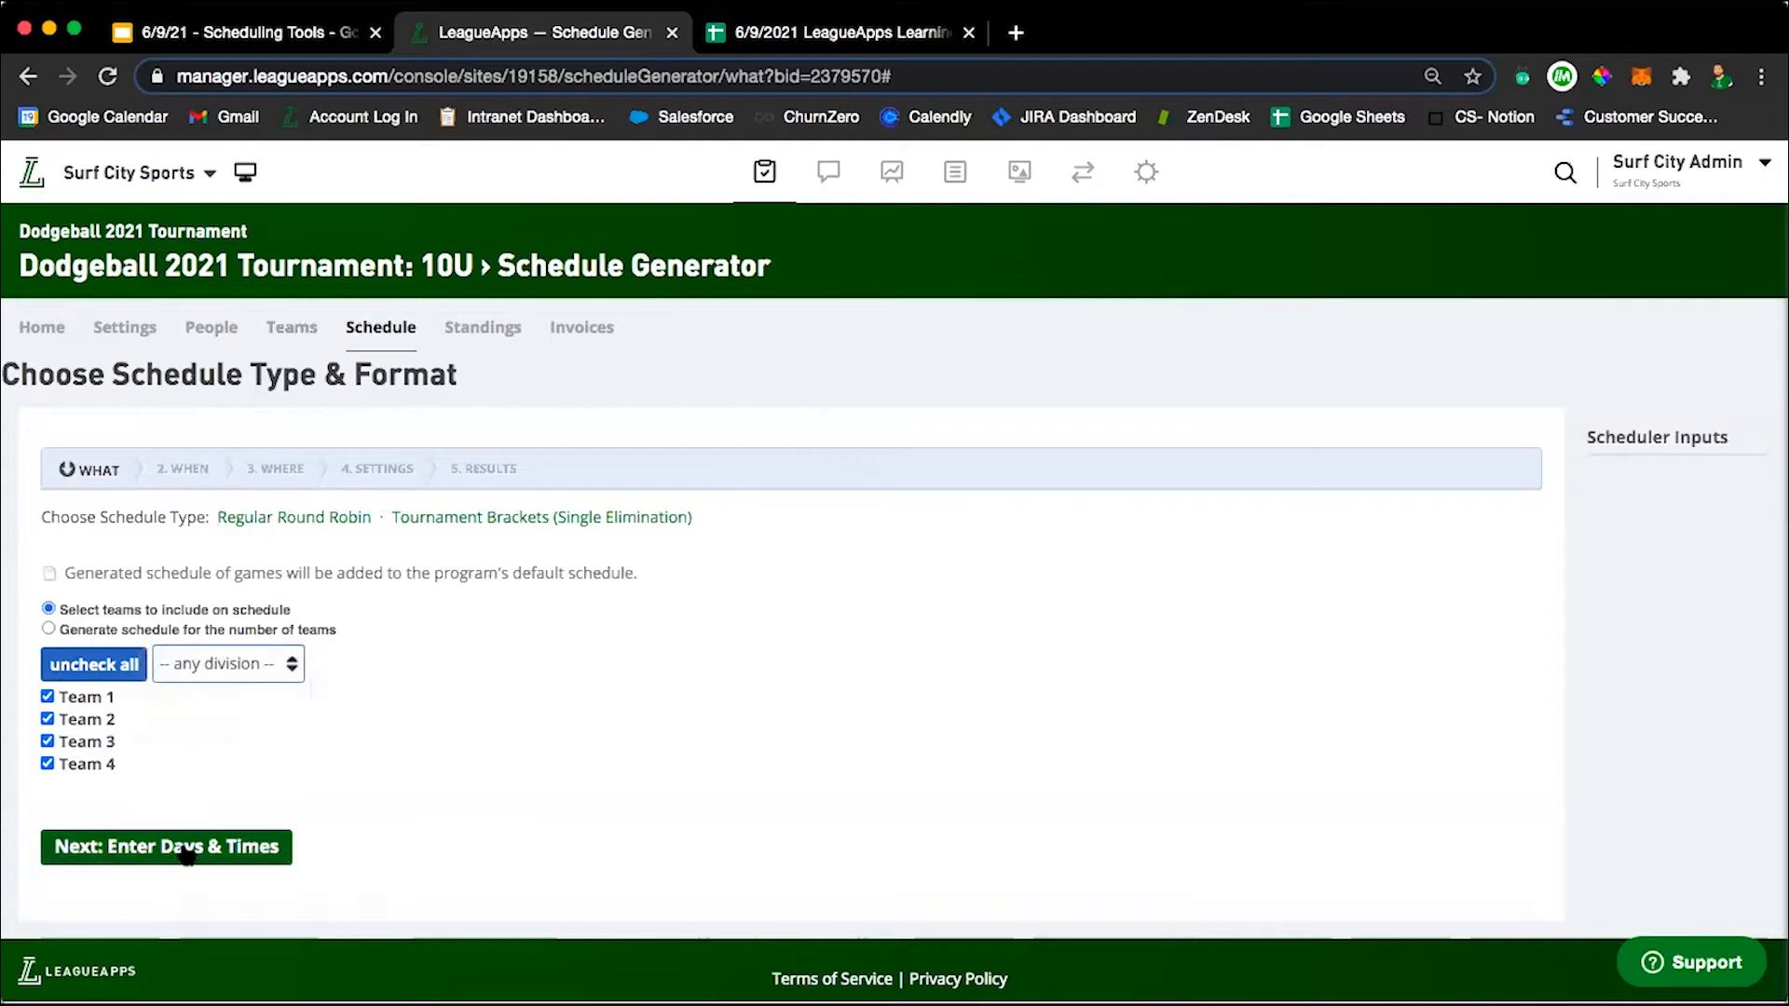
left_click(138, 849)
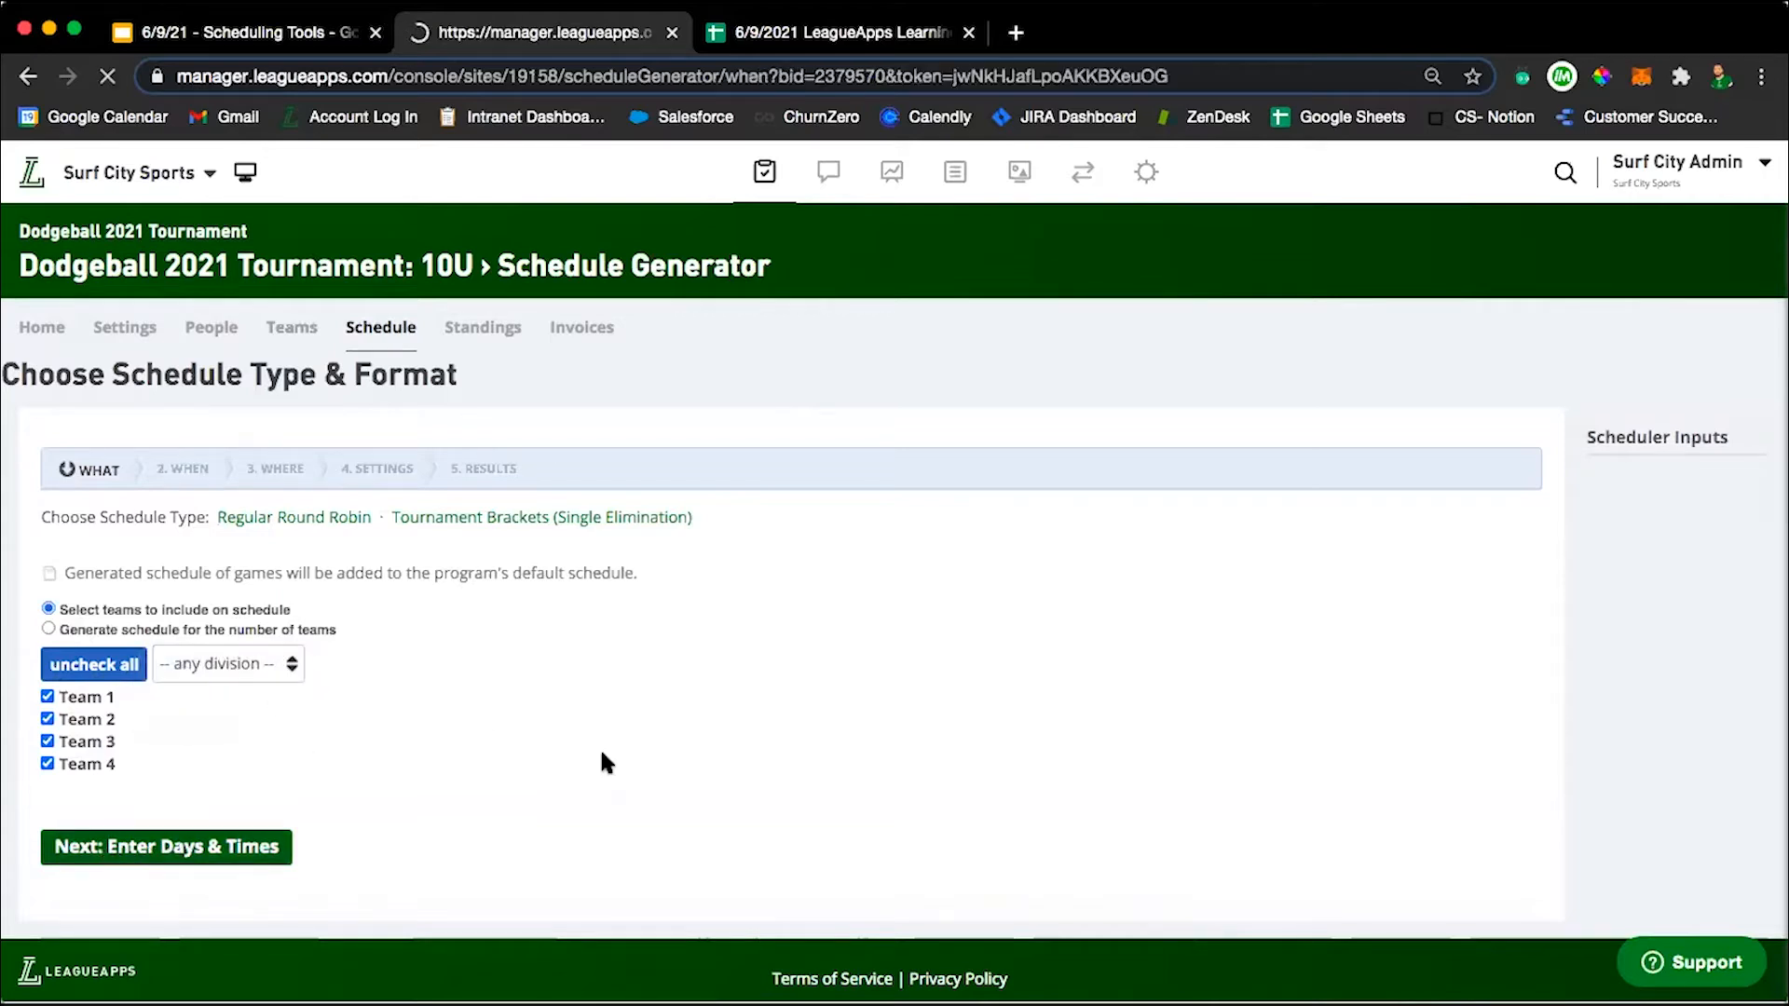
Set the generated schedule's start date to 06/12/2021 and its end date to 07/31/2021.
left_click(78, 557)
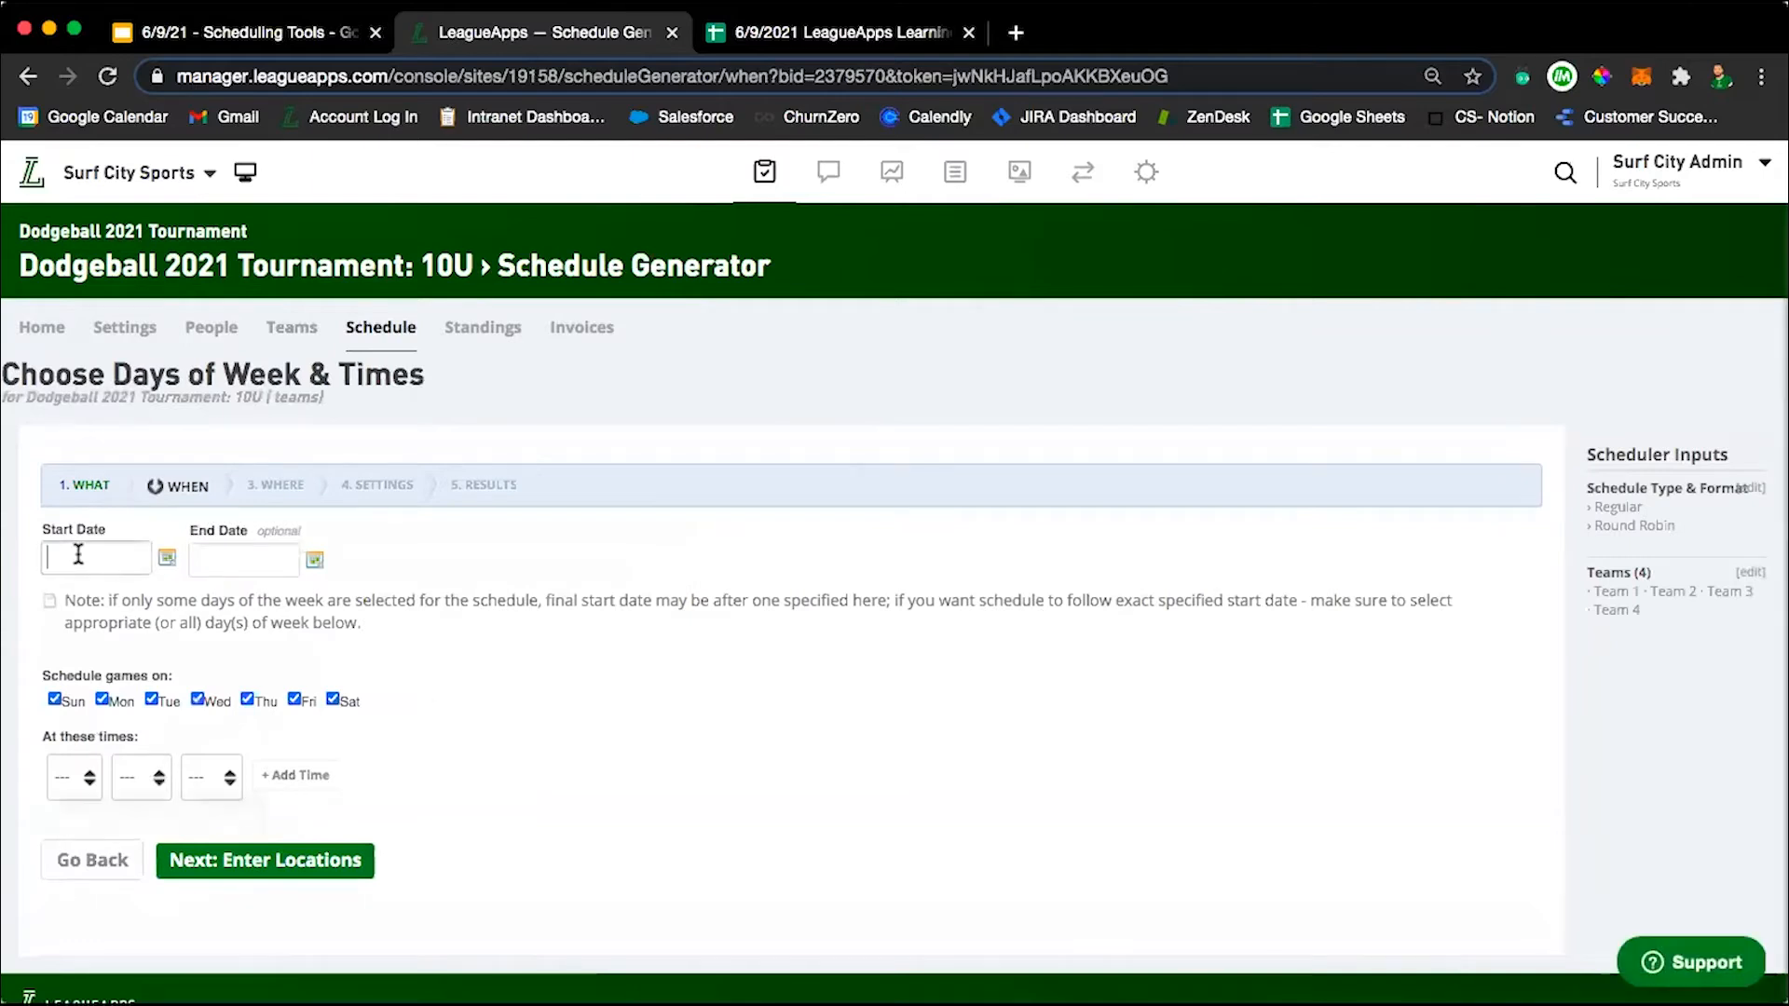
left_click(167, 560)
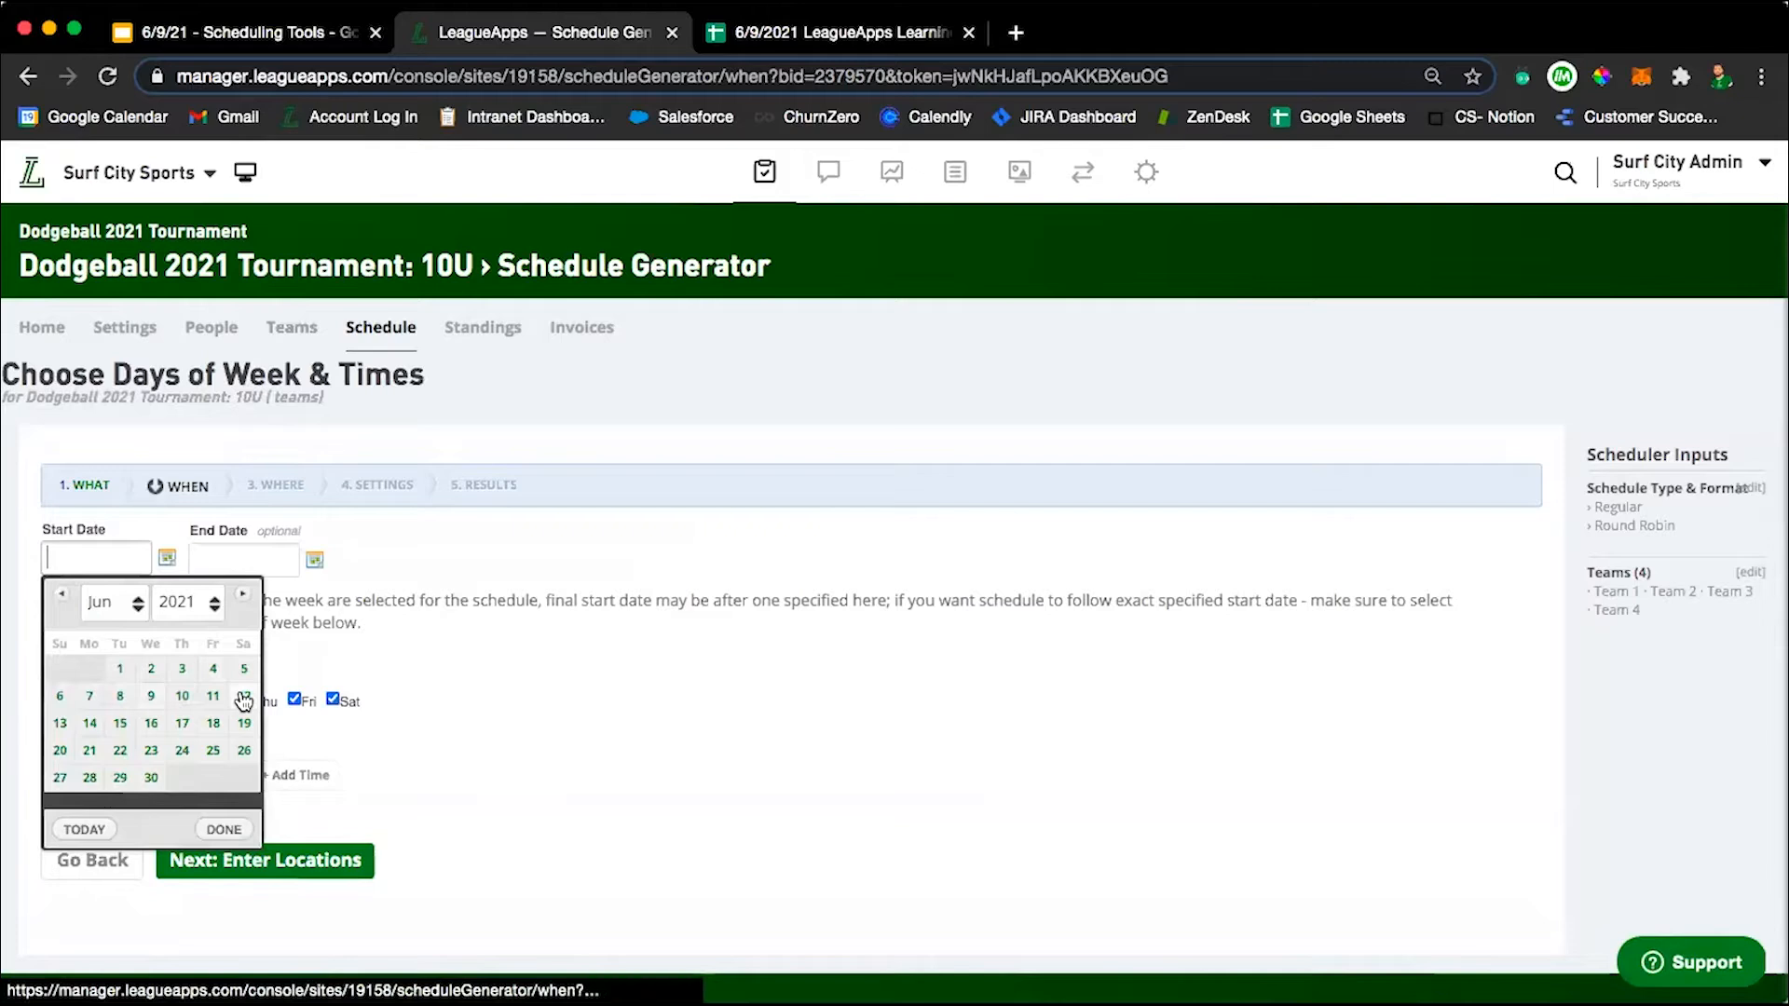
left_click(243, 697)
left_click(316, 560)
left_click(318, 562)
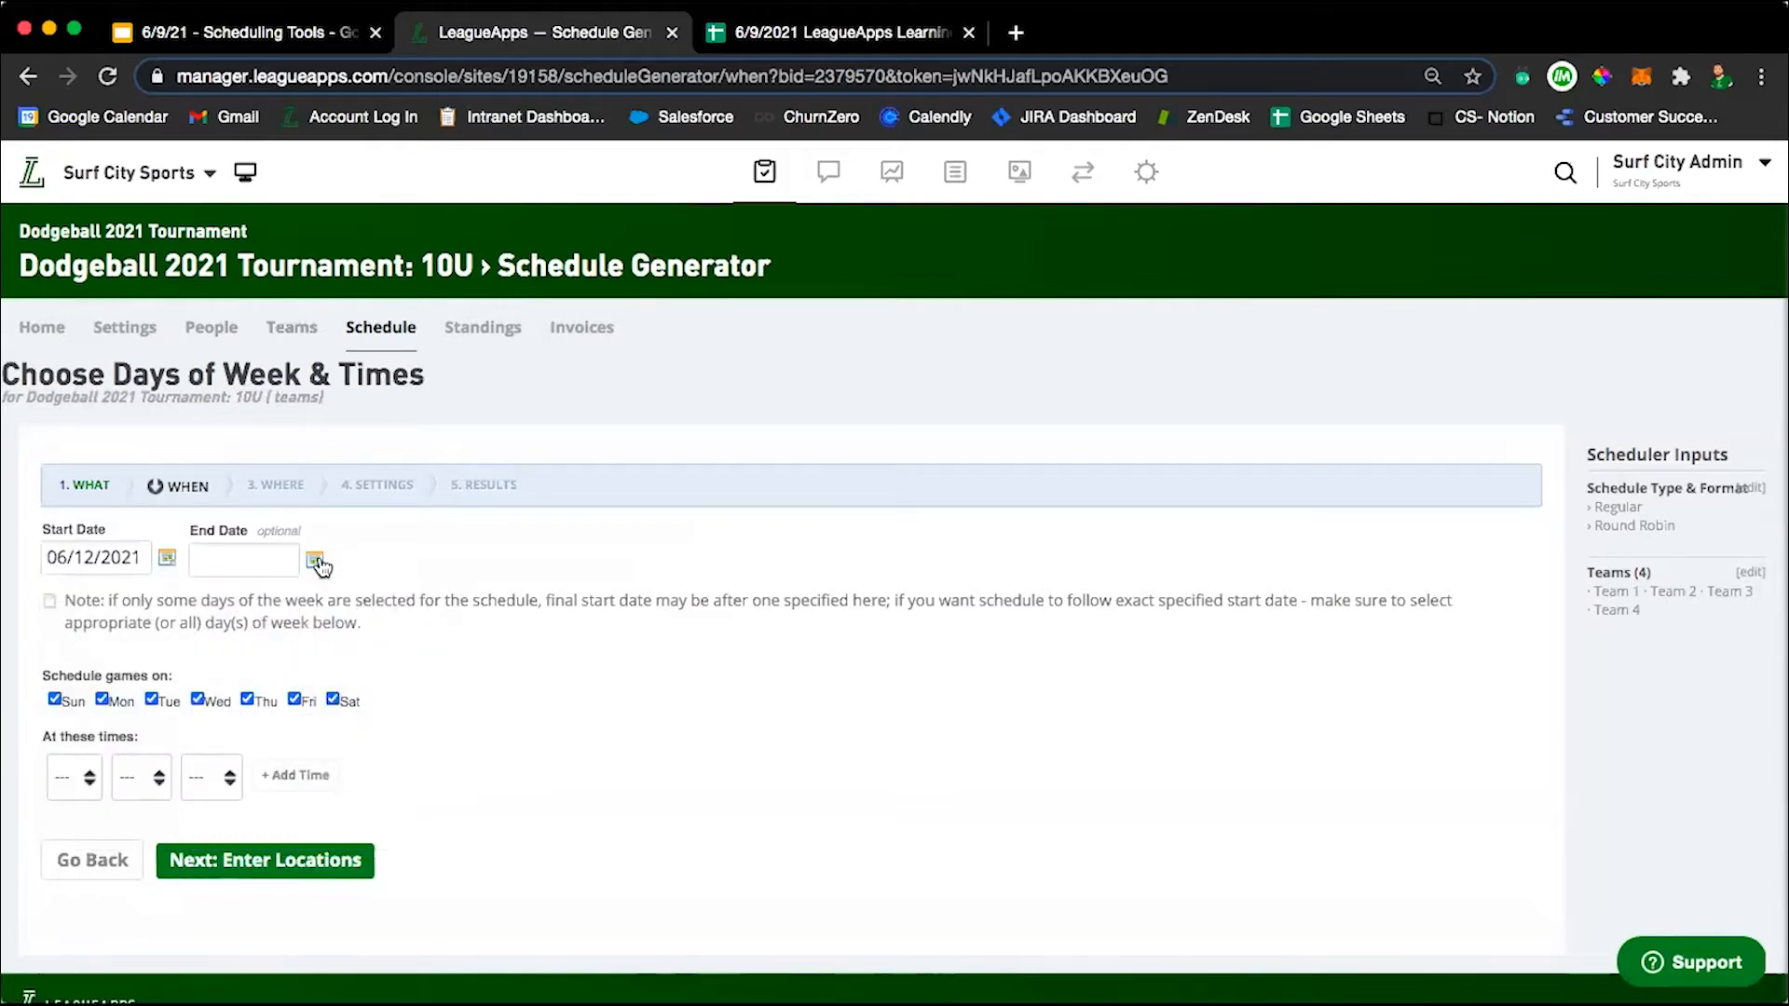
left_click(319, 562)
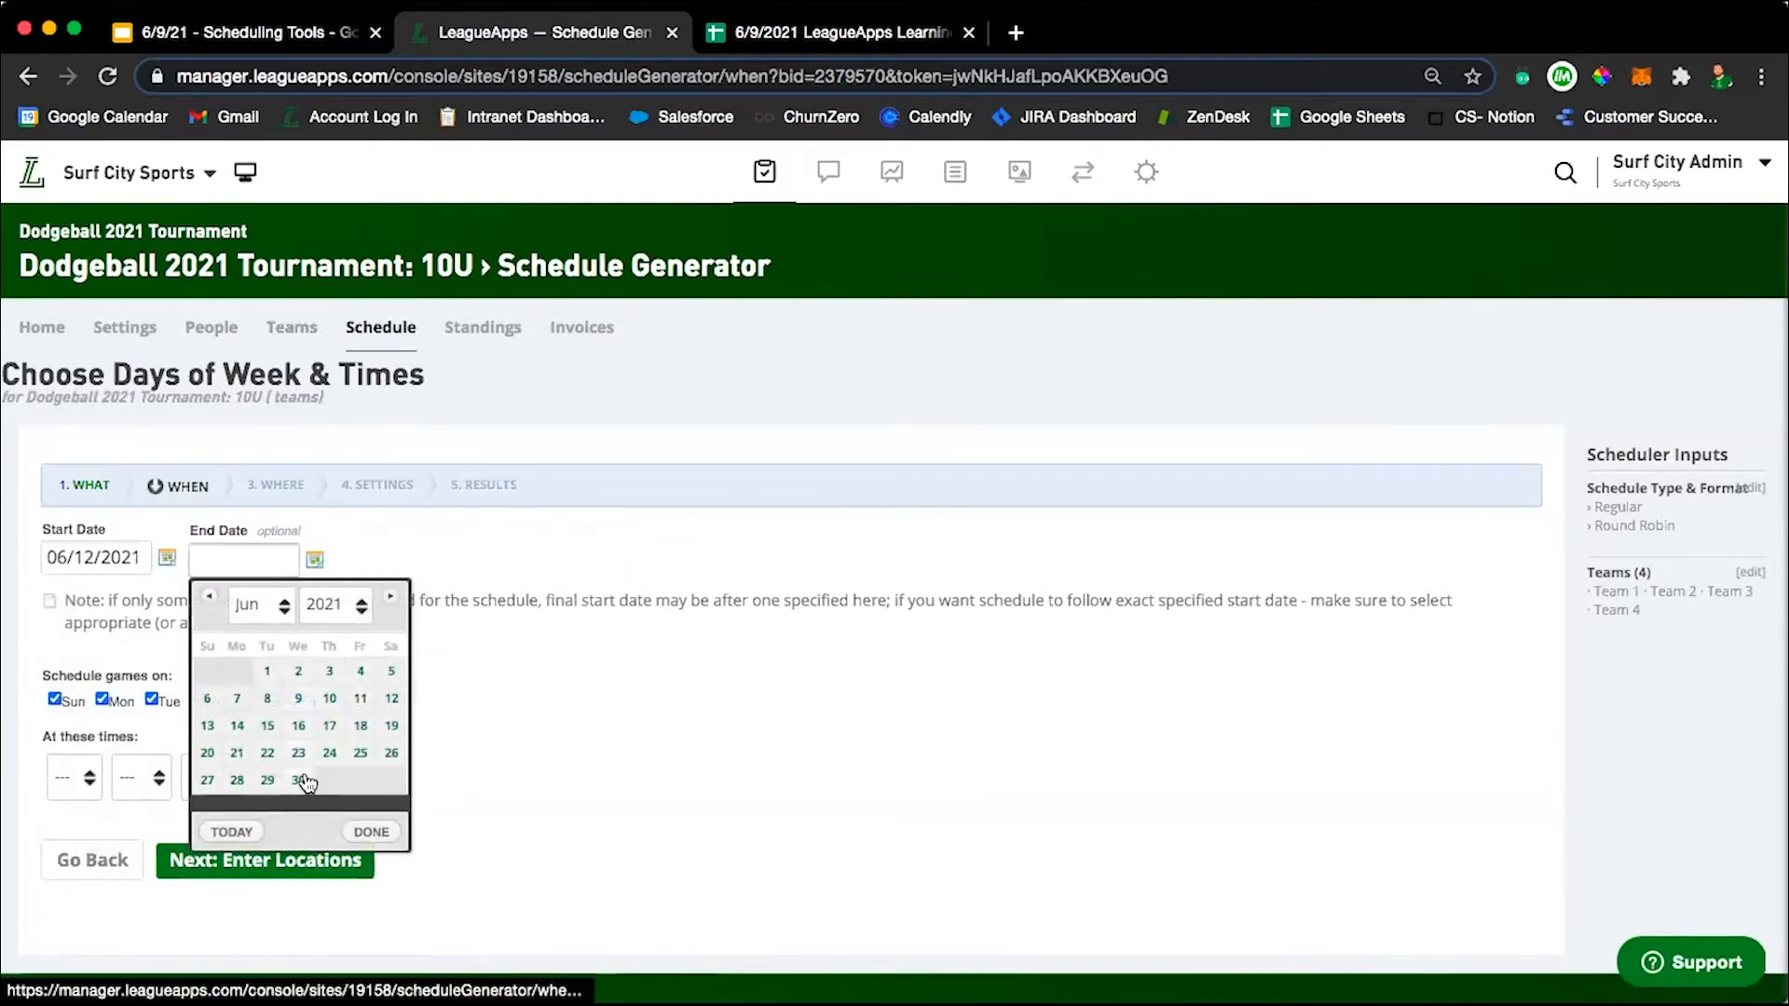
left_click(392, 597)
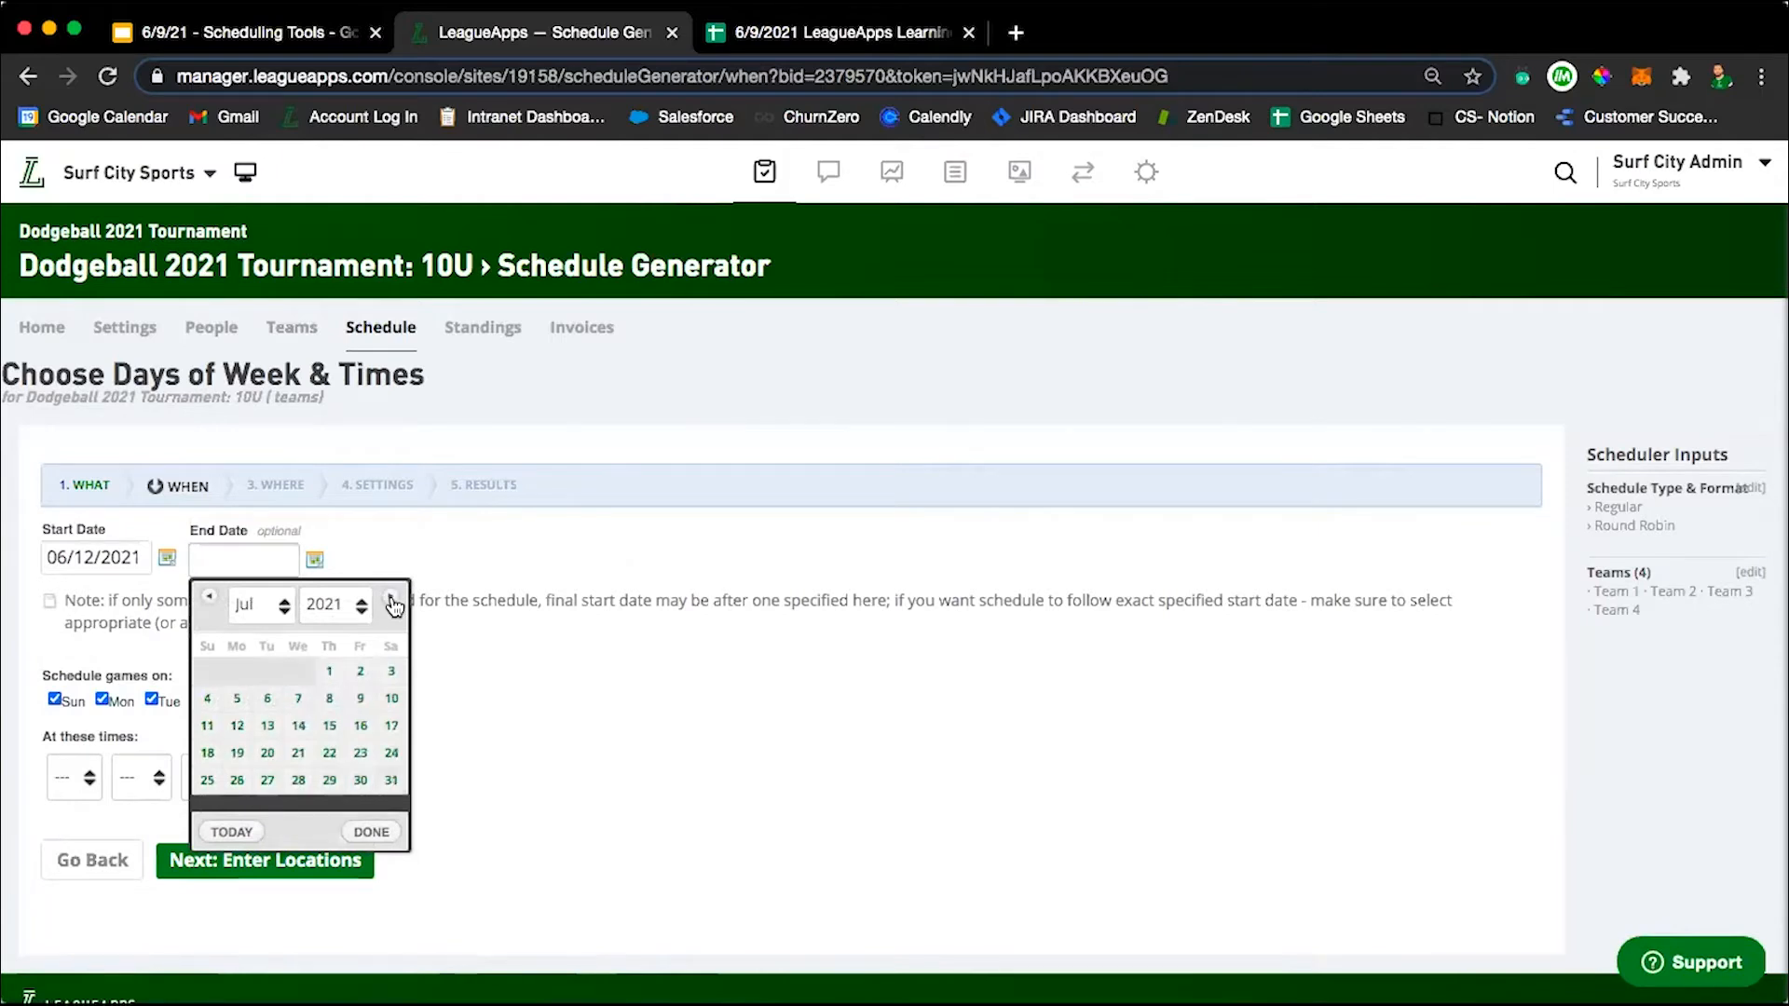
left_click(392, 779)
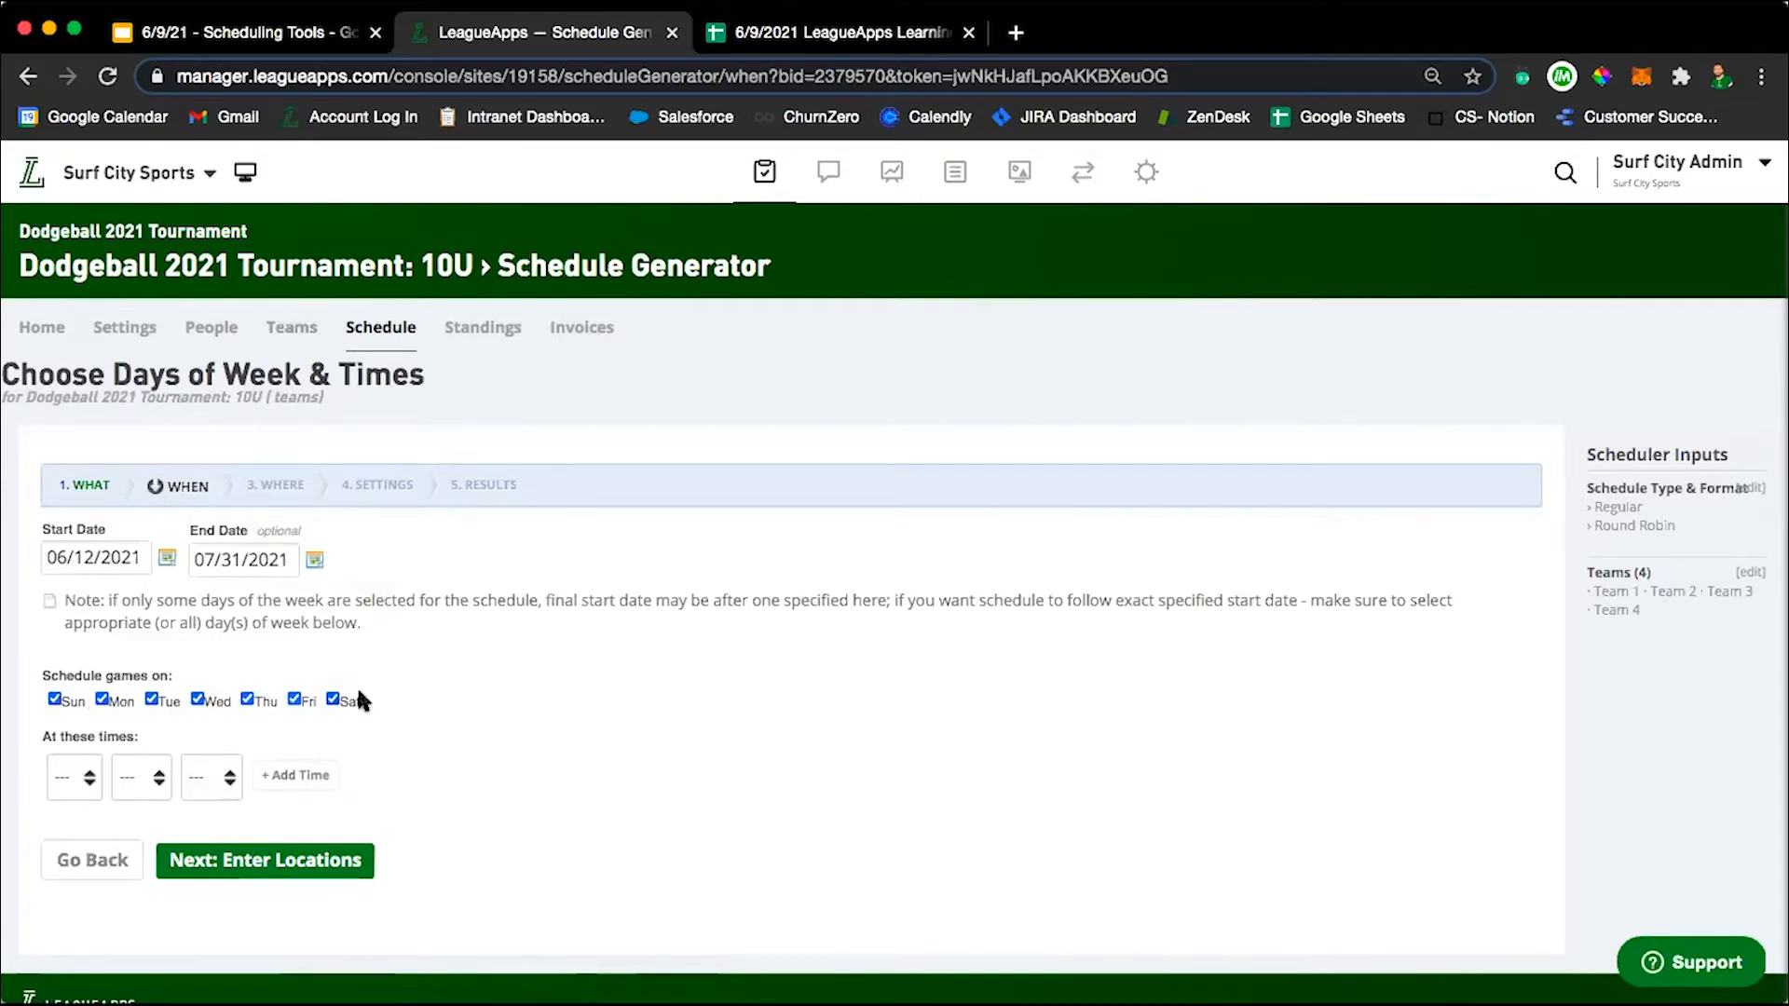
Limit the game days to Saturday and Sunday by excluding Monday through Friday.
scroll(429, 699, "down", 1)
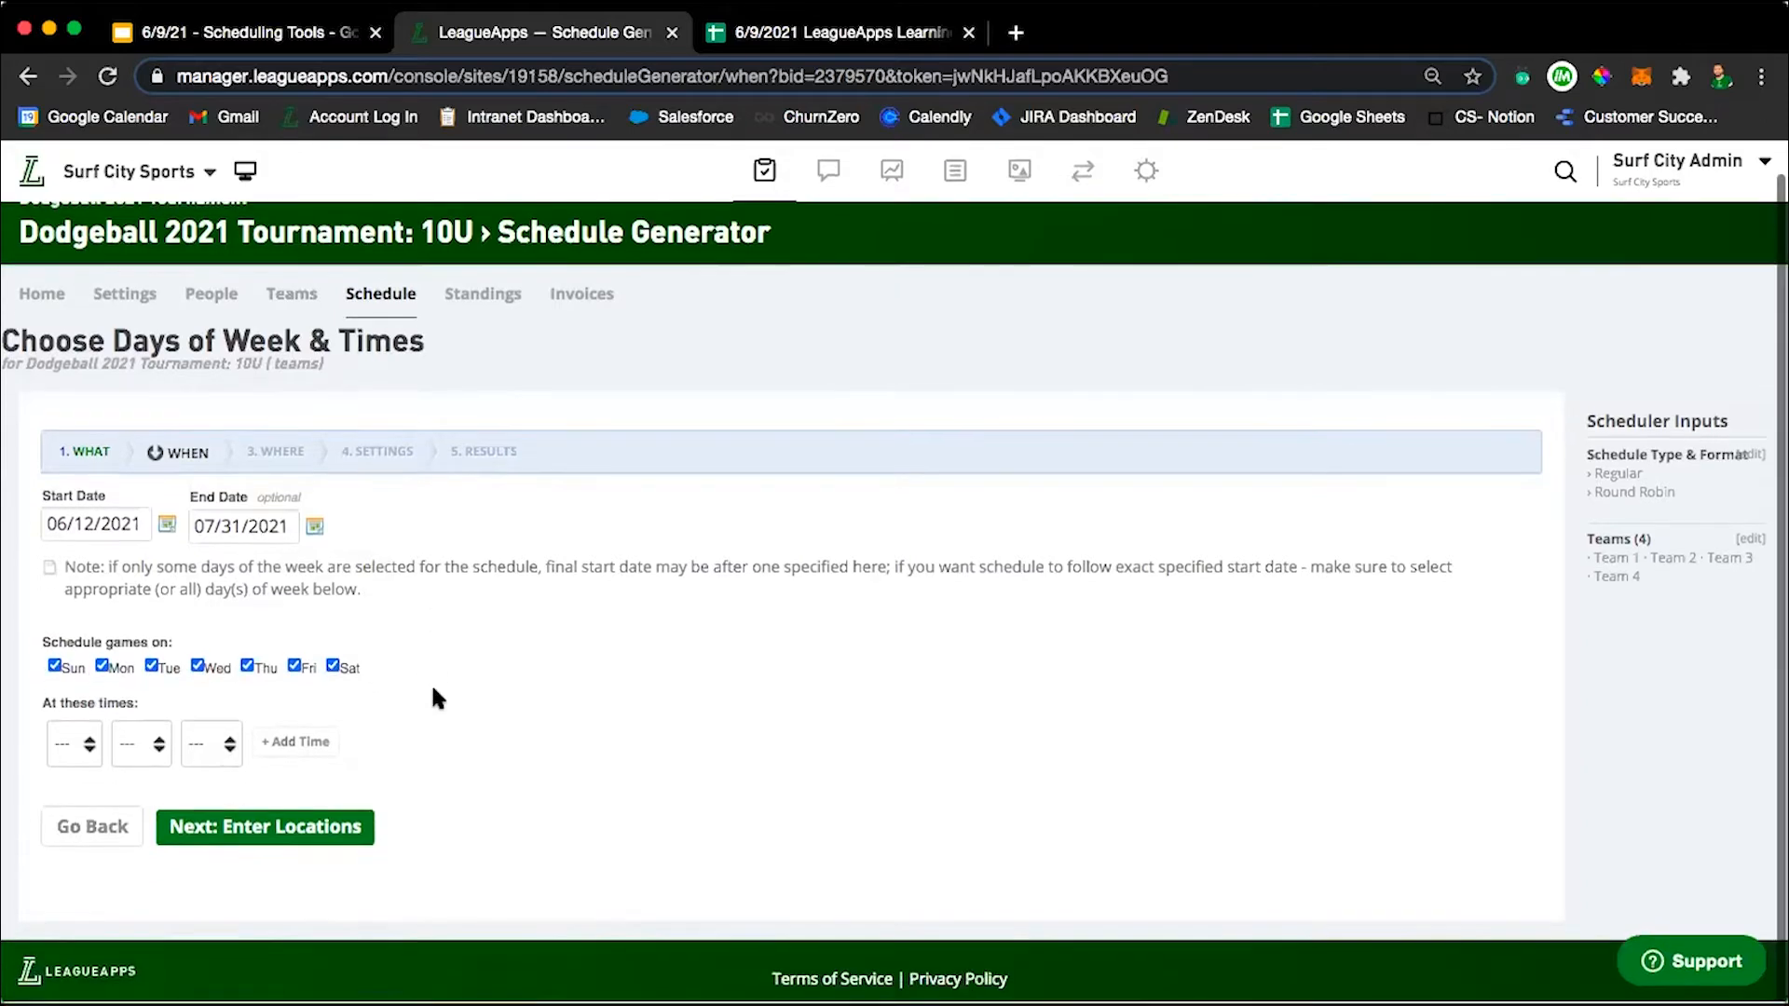
left_click(104, 667)
left_click(151, 667)
left_click(198, 667)
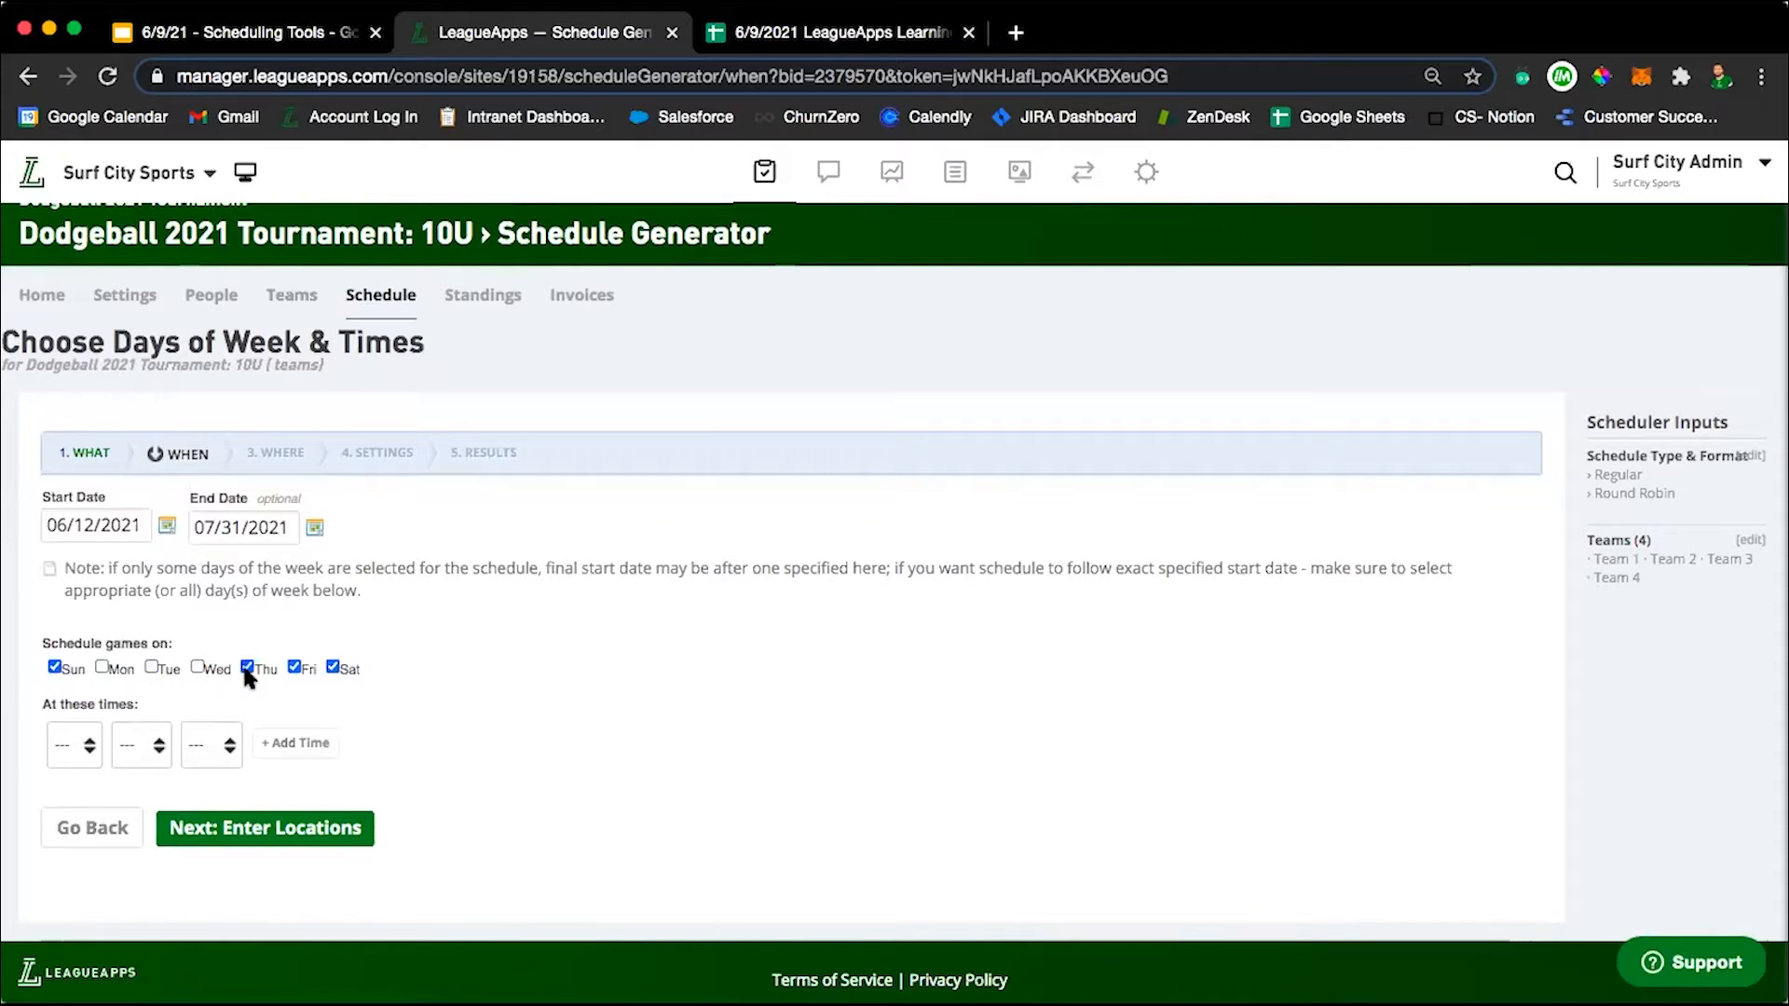
Add 1:00 PM as a game time for the generated schedule.
left_click(82, 743)
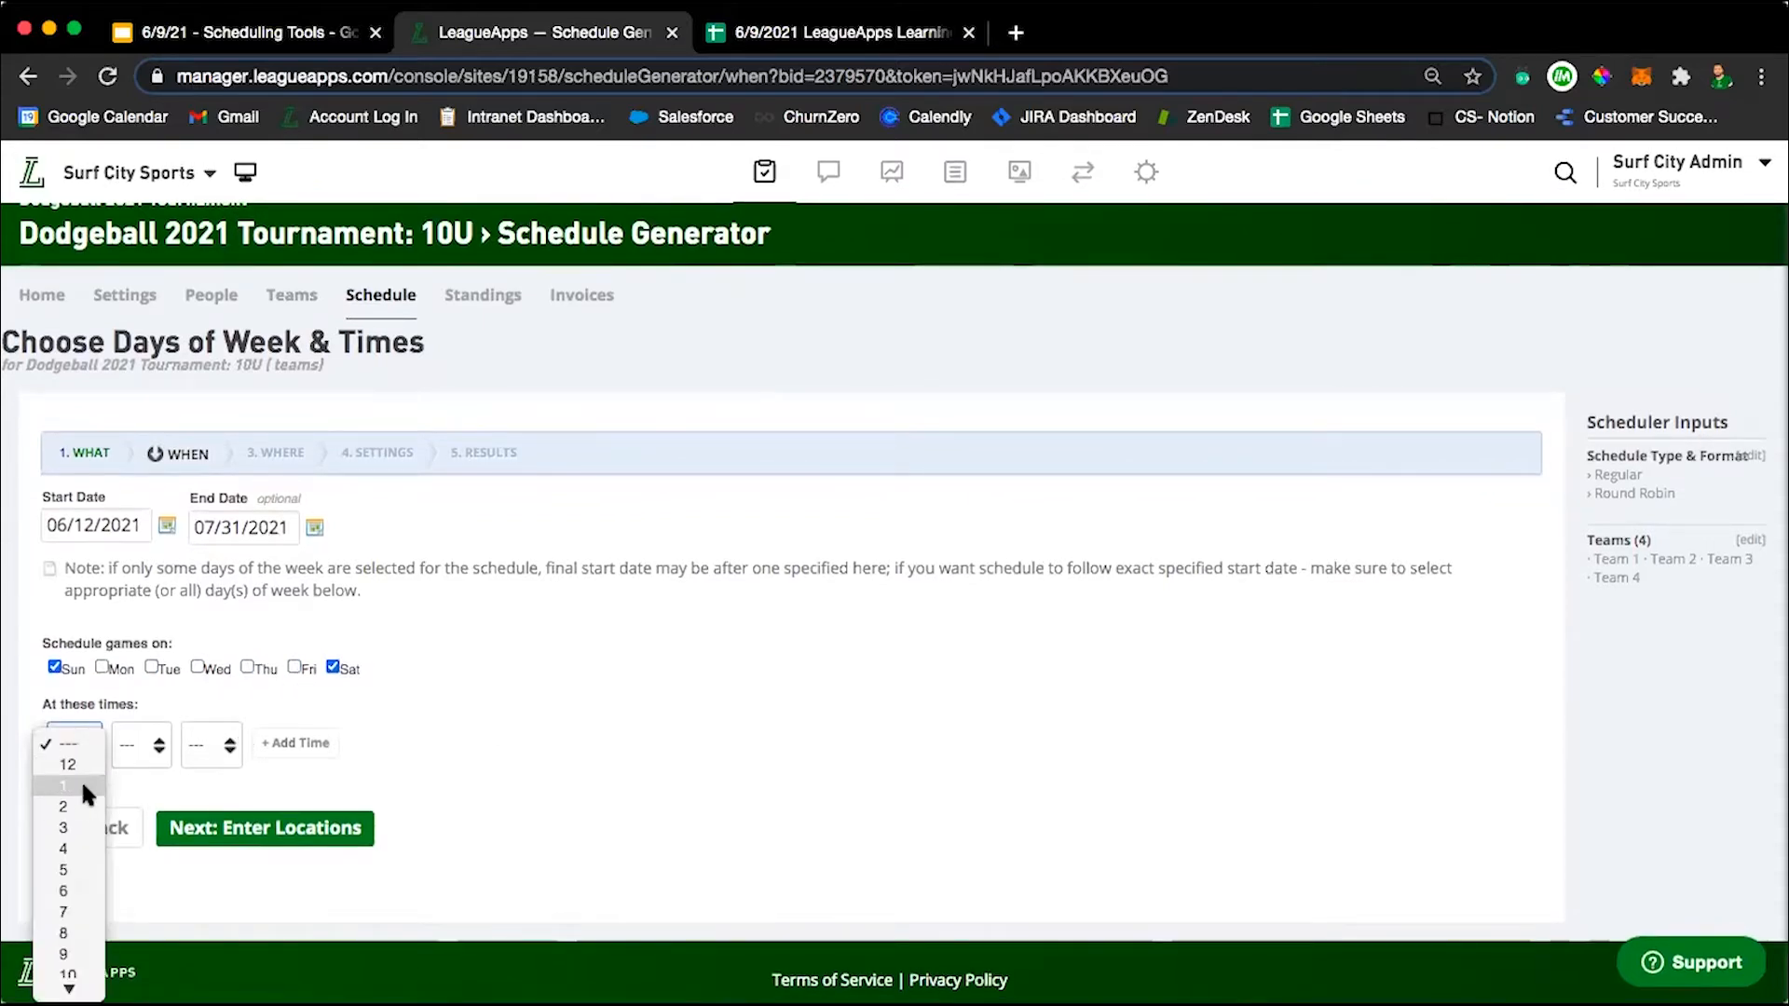
left_click(81, 782)
left_click(149, 745)
left_click(192, 746)
left_click(193, 745)
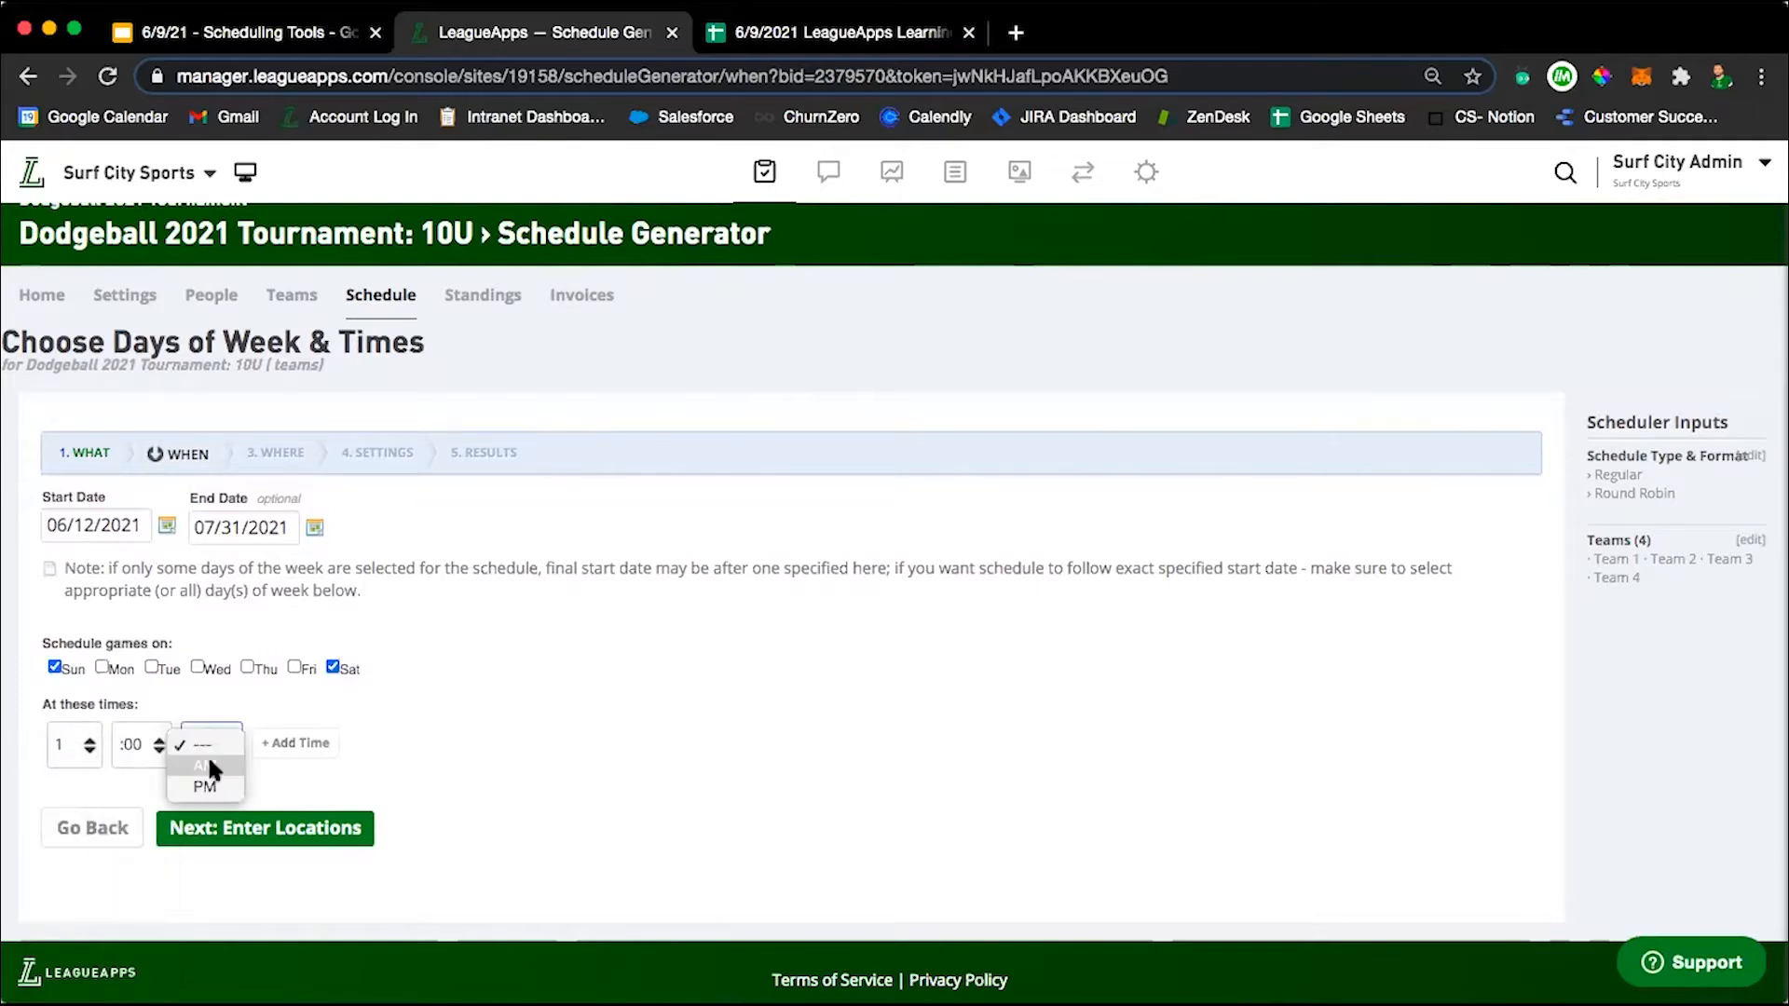
left_click(212, 787)
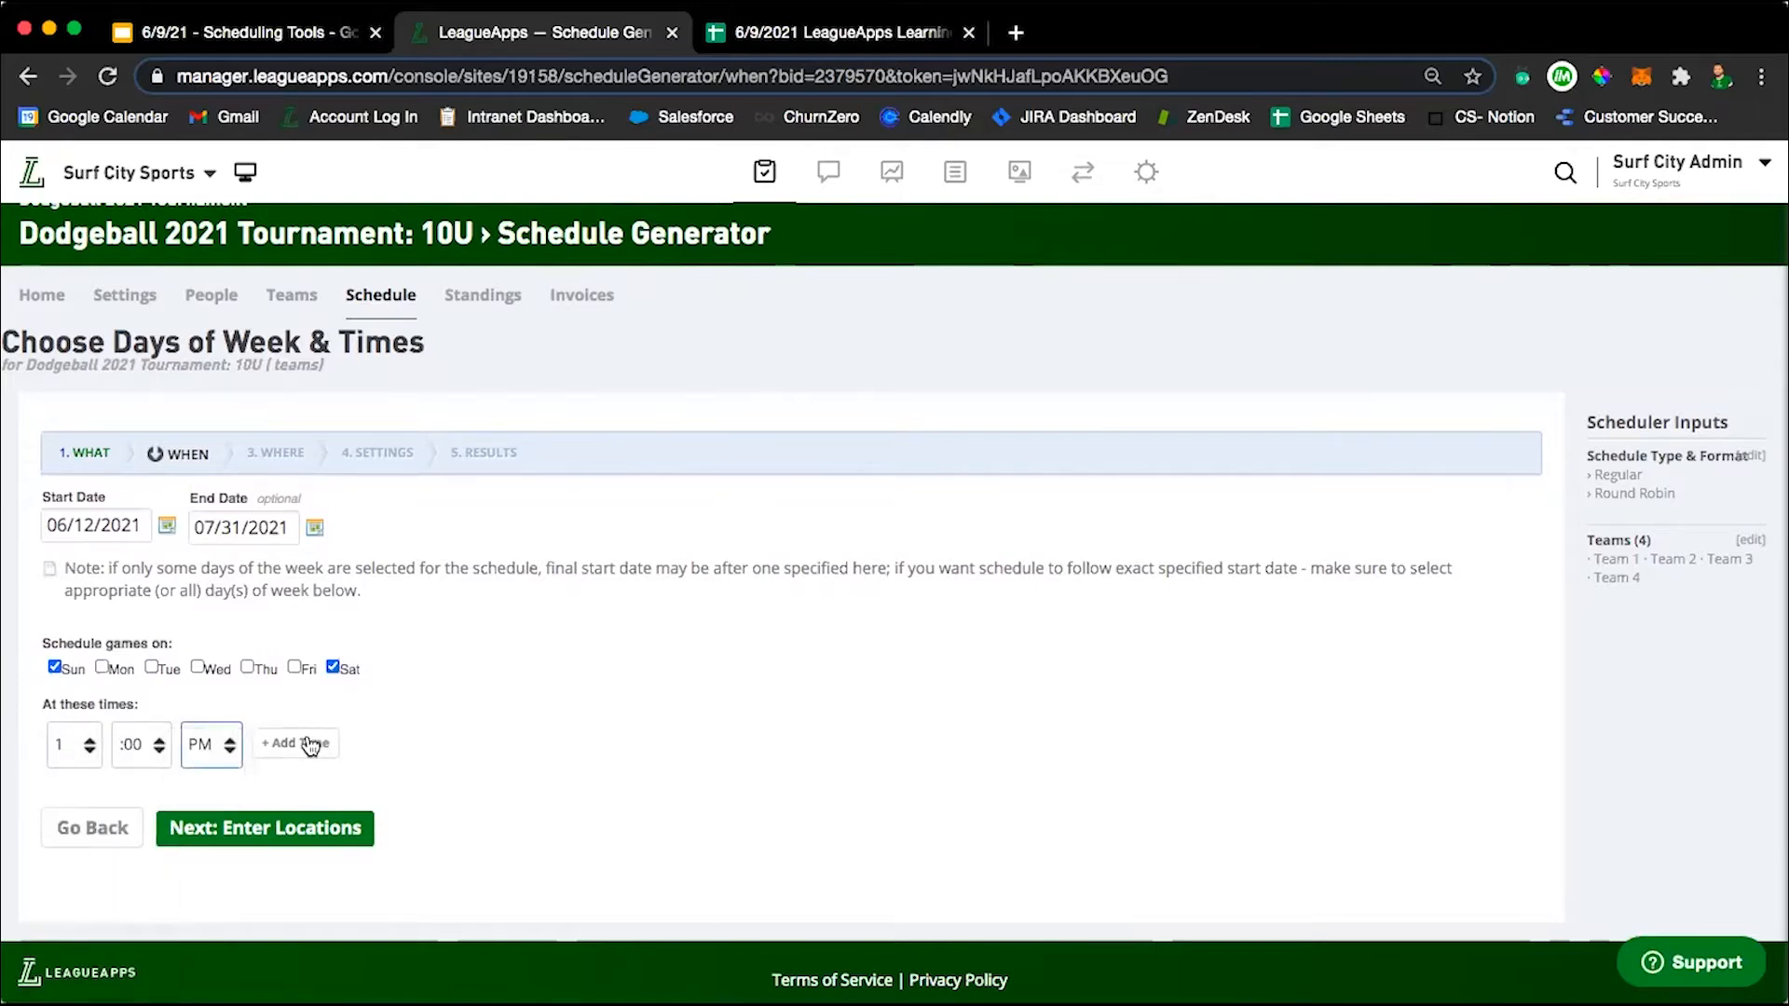
left_click(296, 743)
Add a second game time of 2:00 PM and continue to the location choices.
left_click(73, 745)
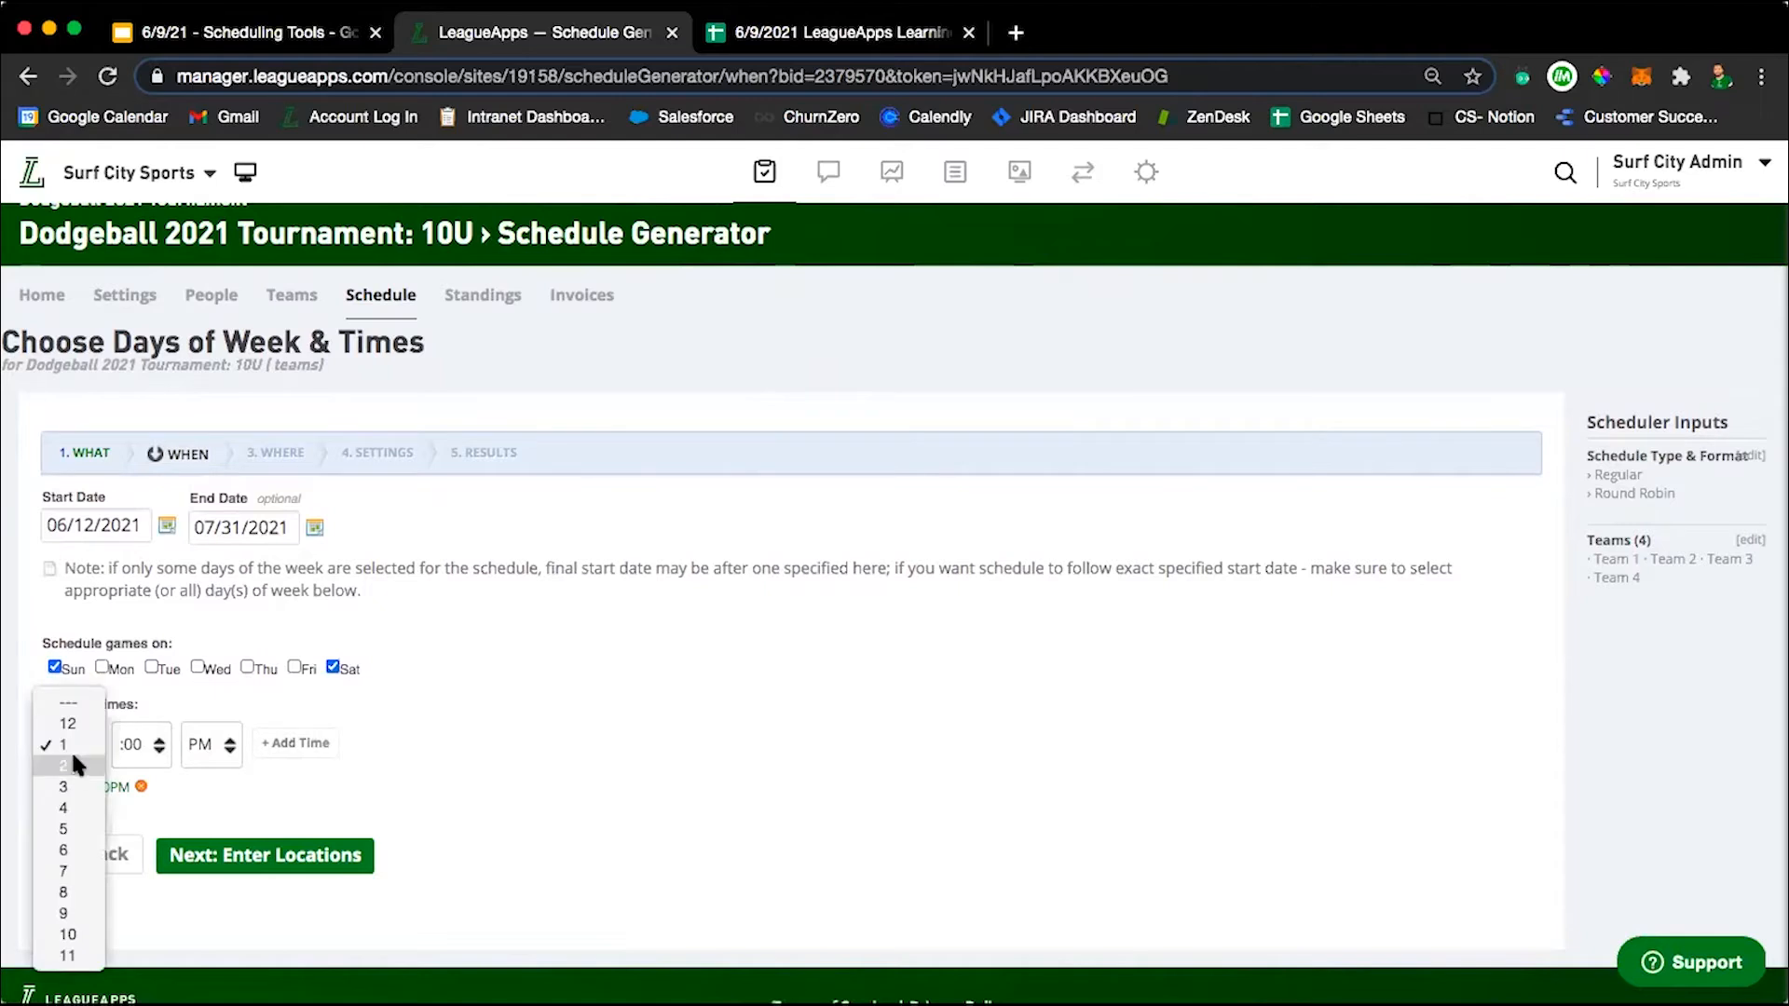
left_click(75, 765)
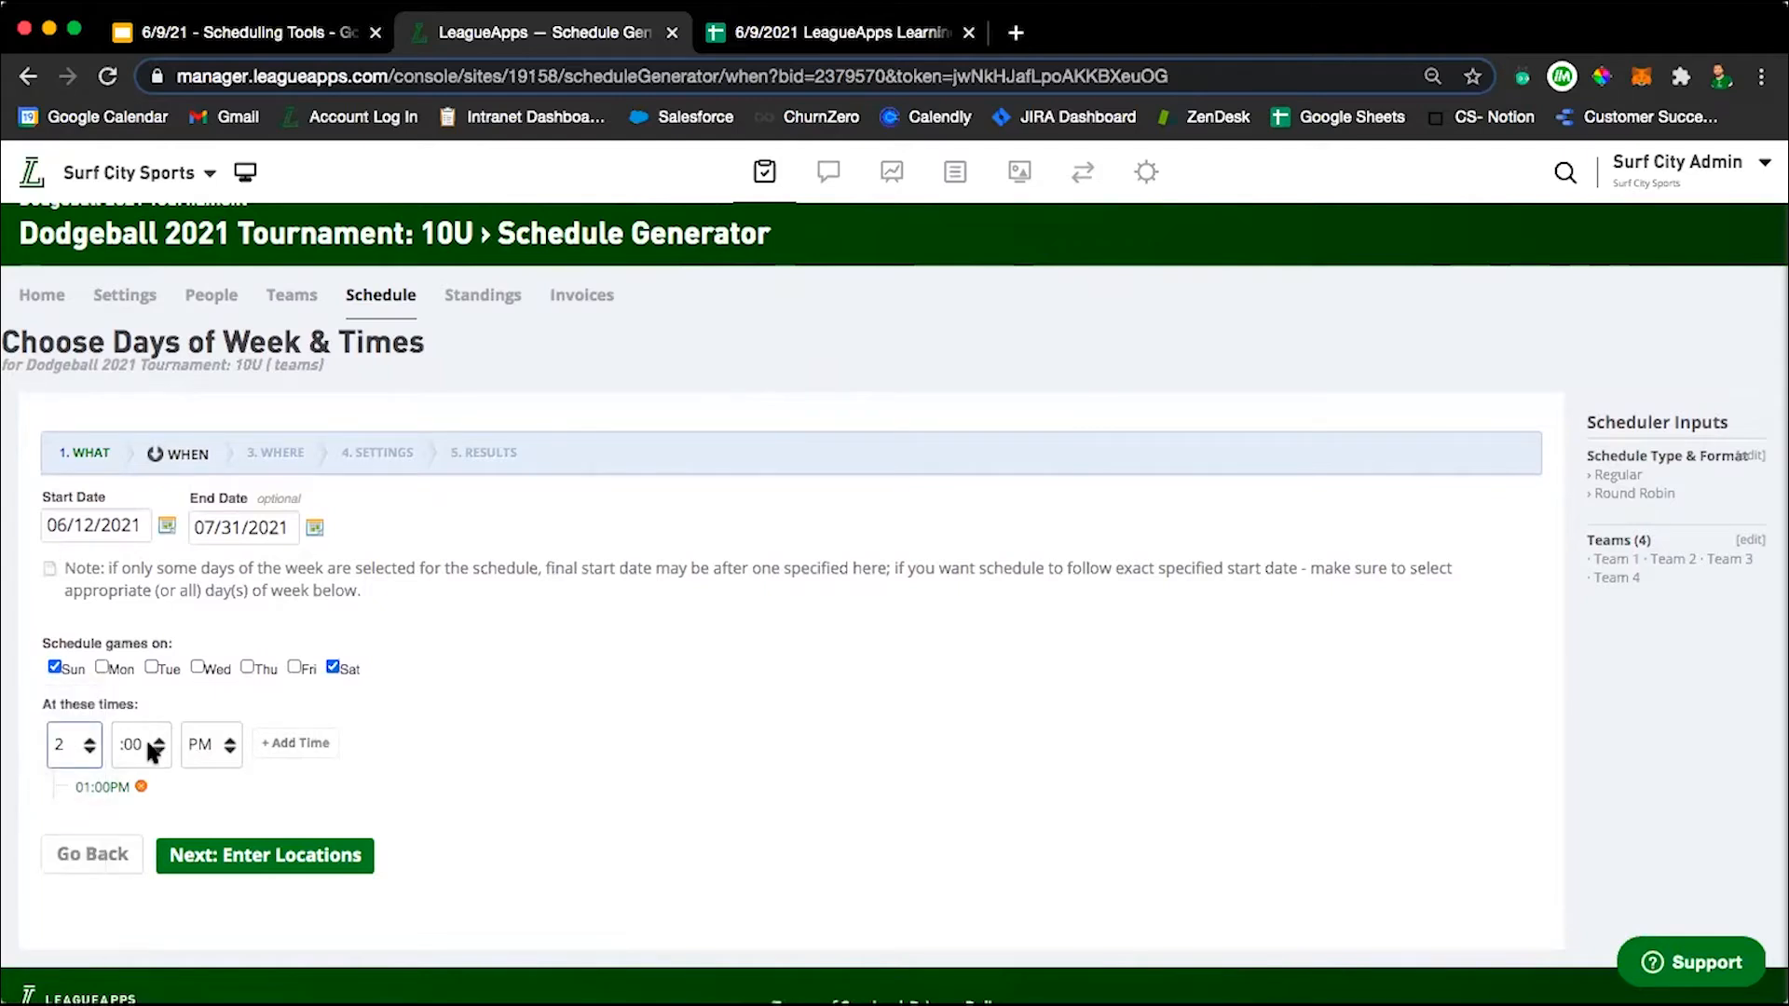
left_click(283, 745)
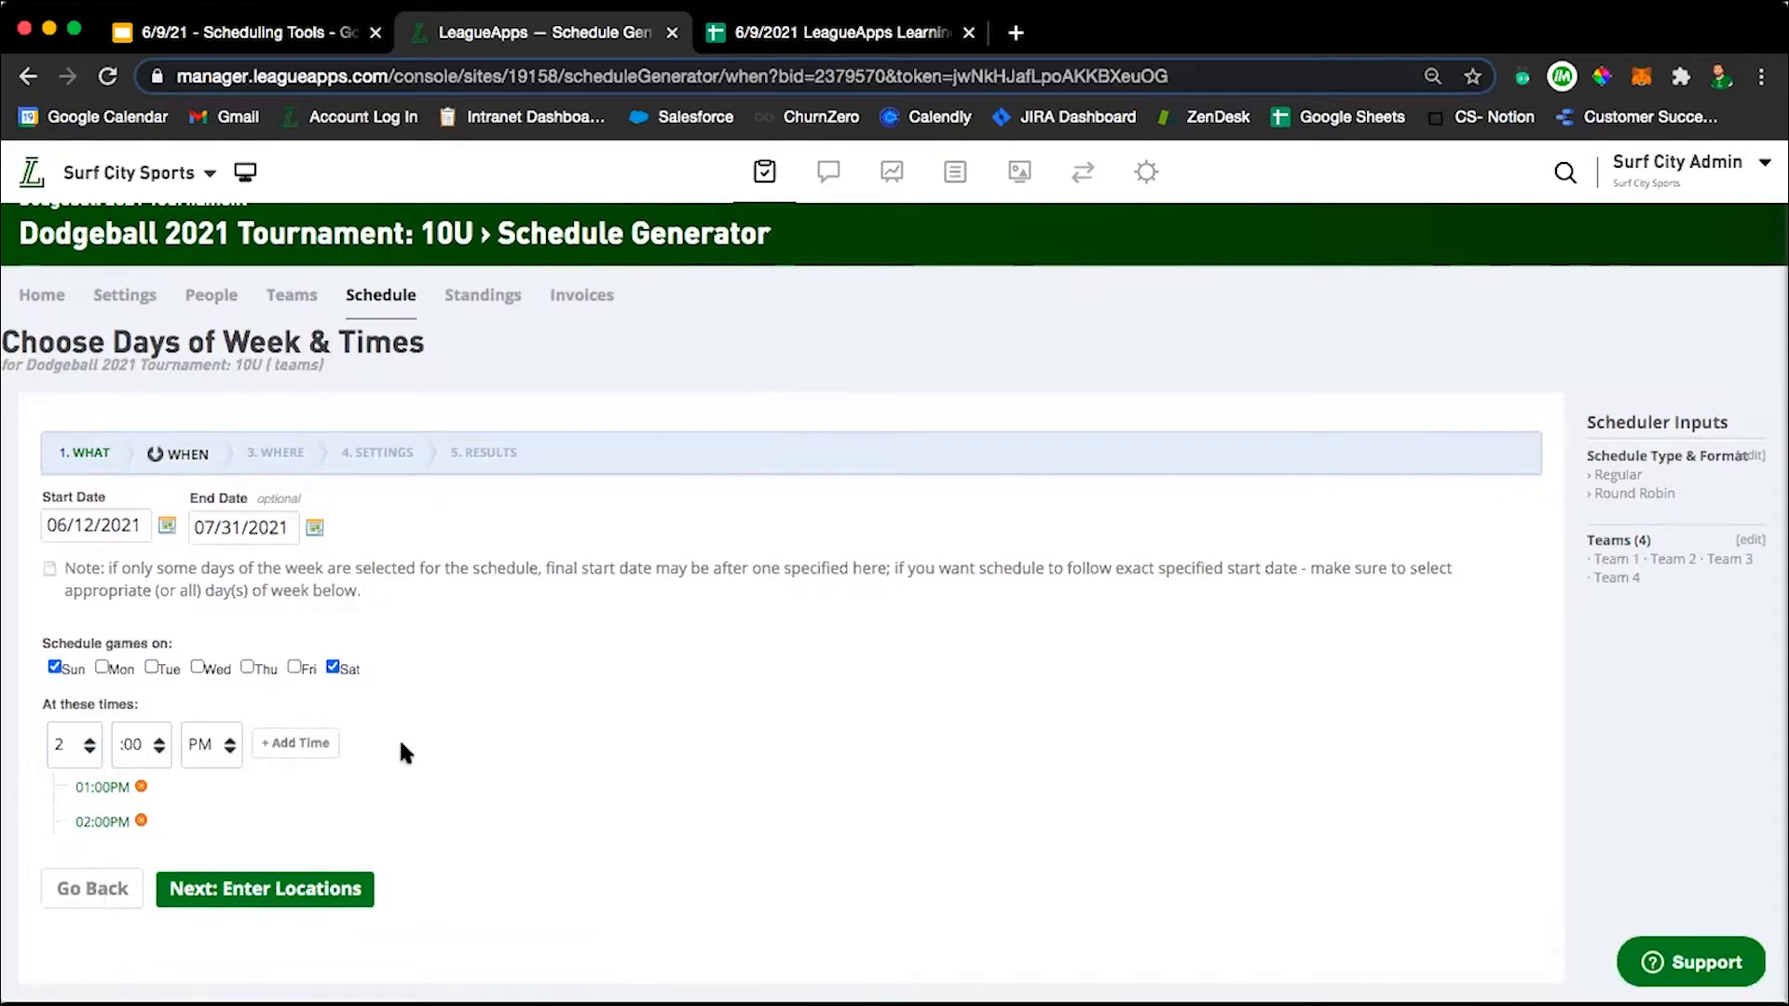
scroll(484, 774, "down", 1)
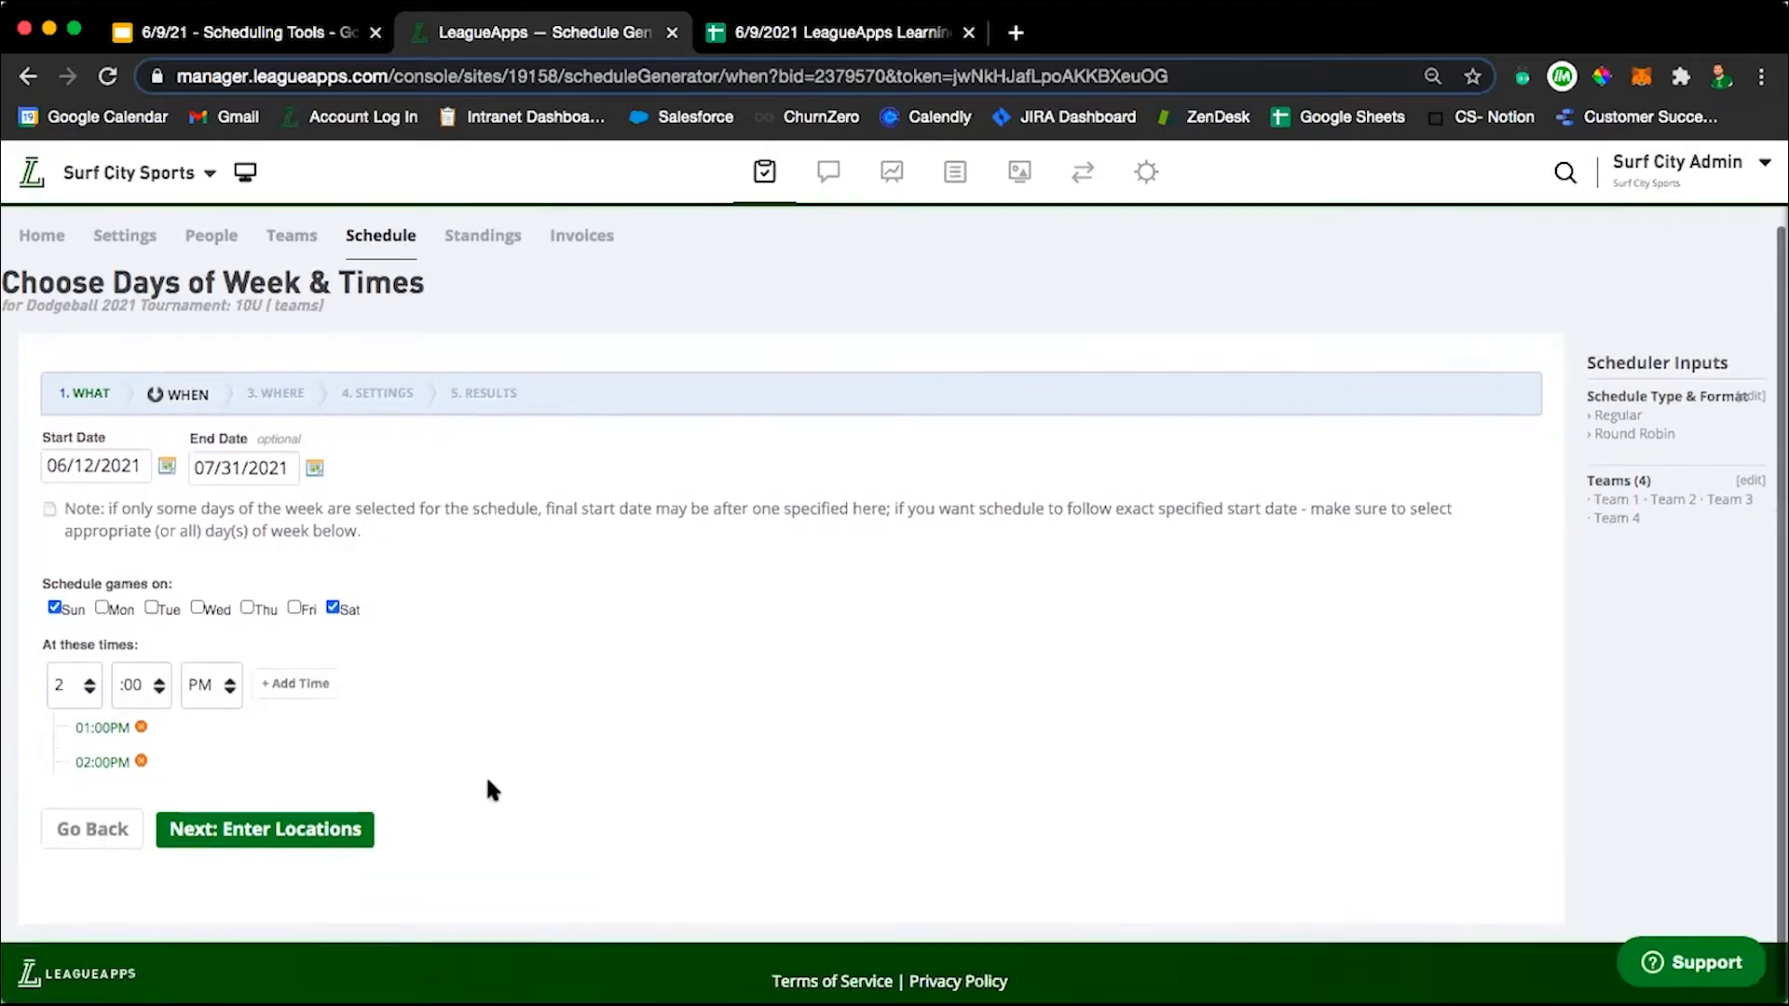
left_click(233, 831)
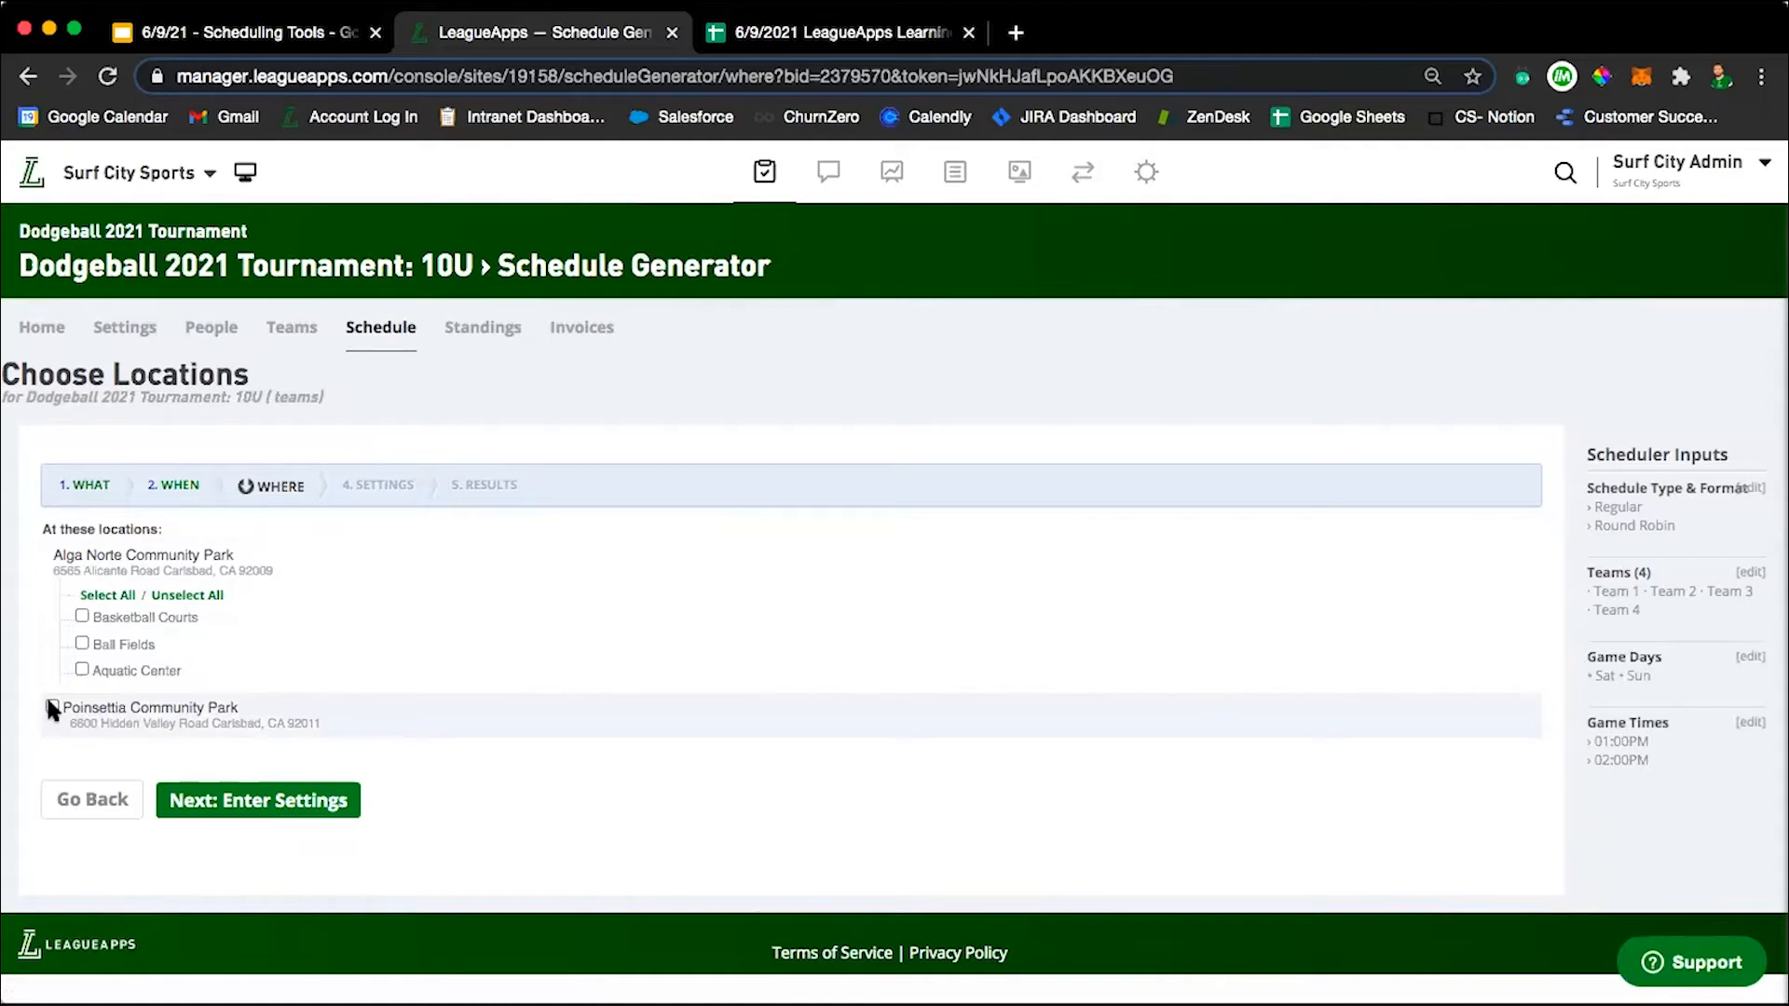
Choose the Basketball Courts and Ball Fields at Alga Norte Community Park as game locations, and continue to the settings.
left_click(51, 707)
left_click(52, 706)
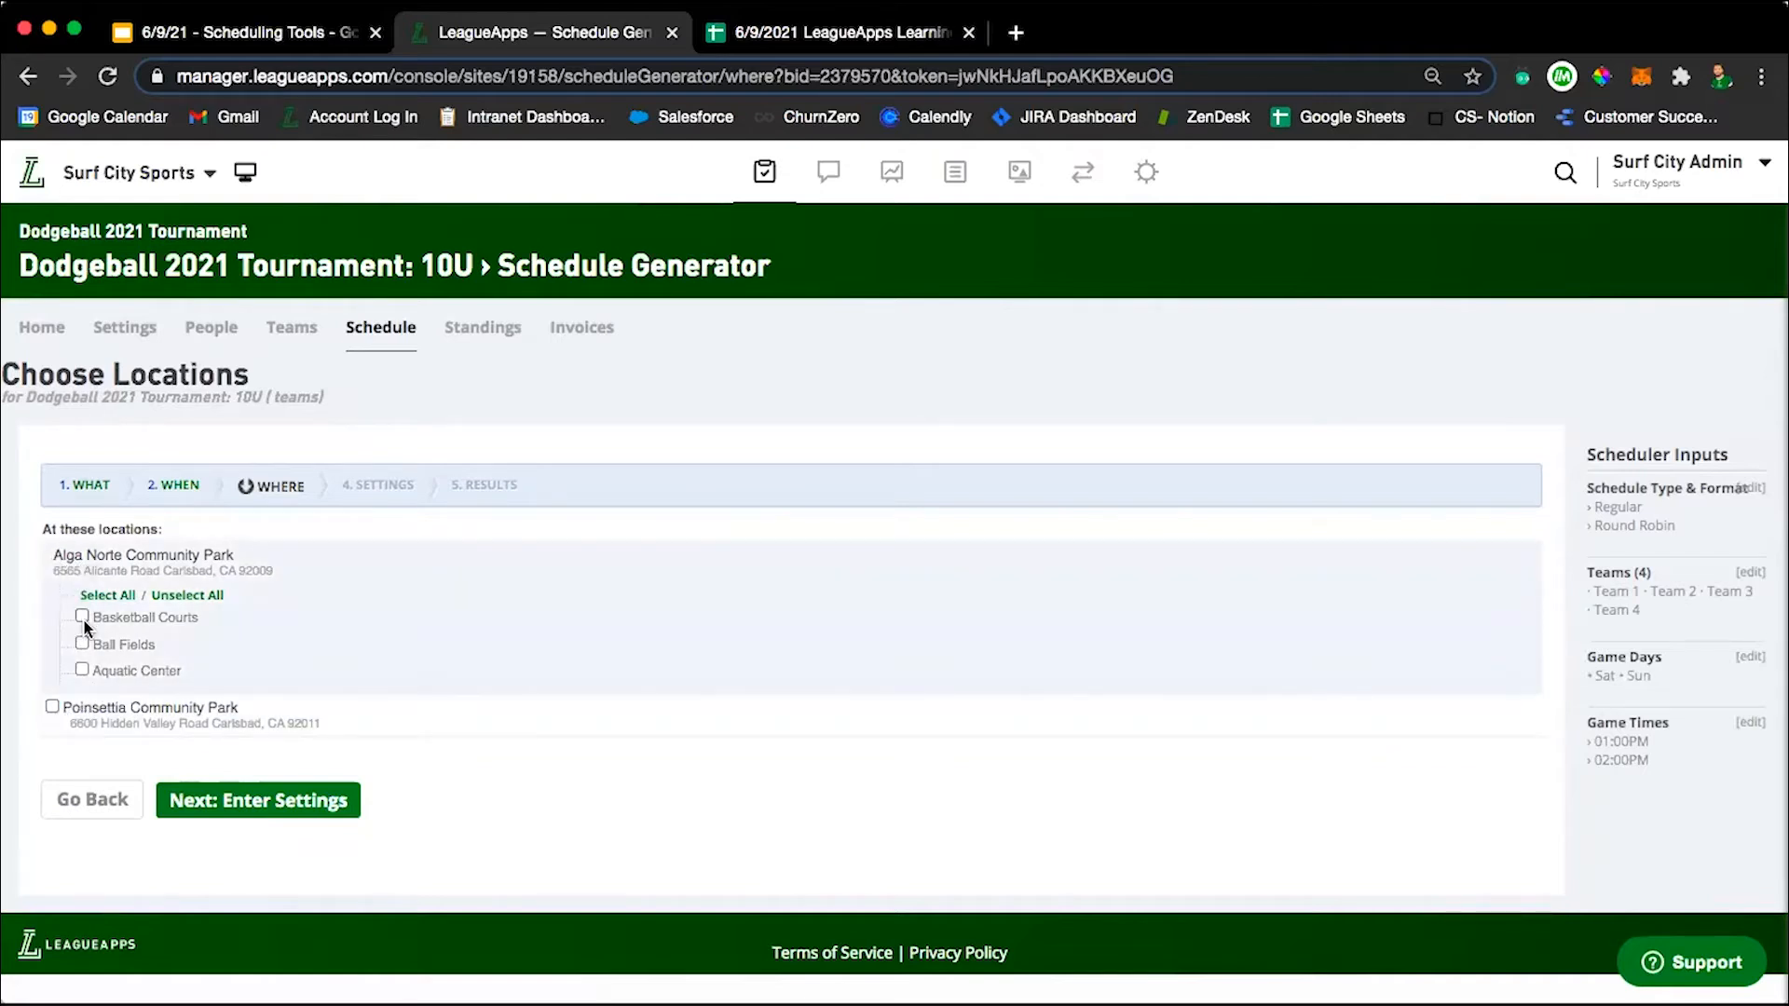
left_click(82, 643)
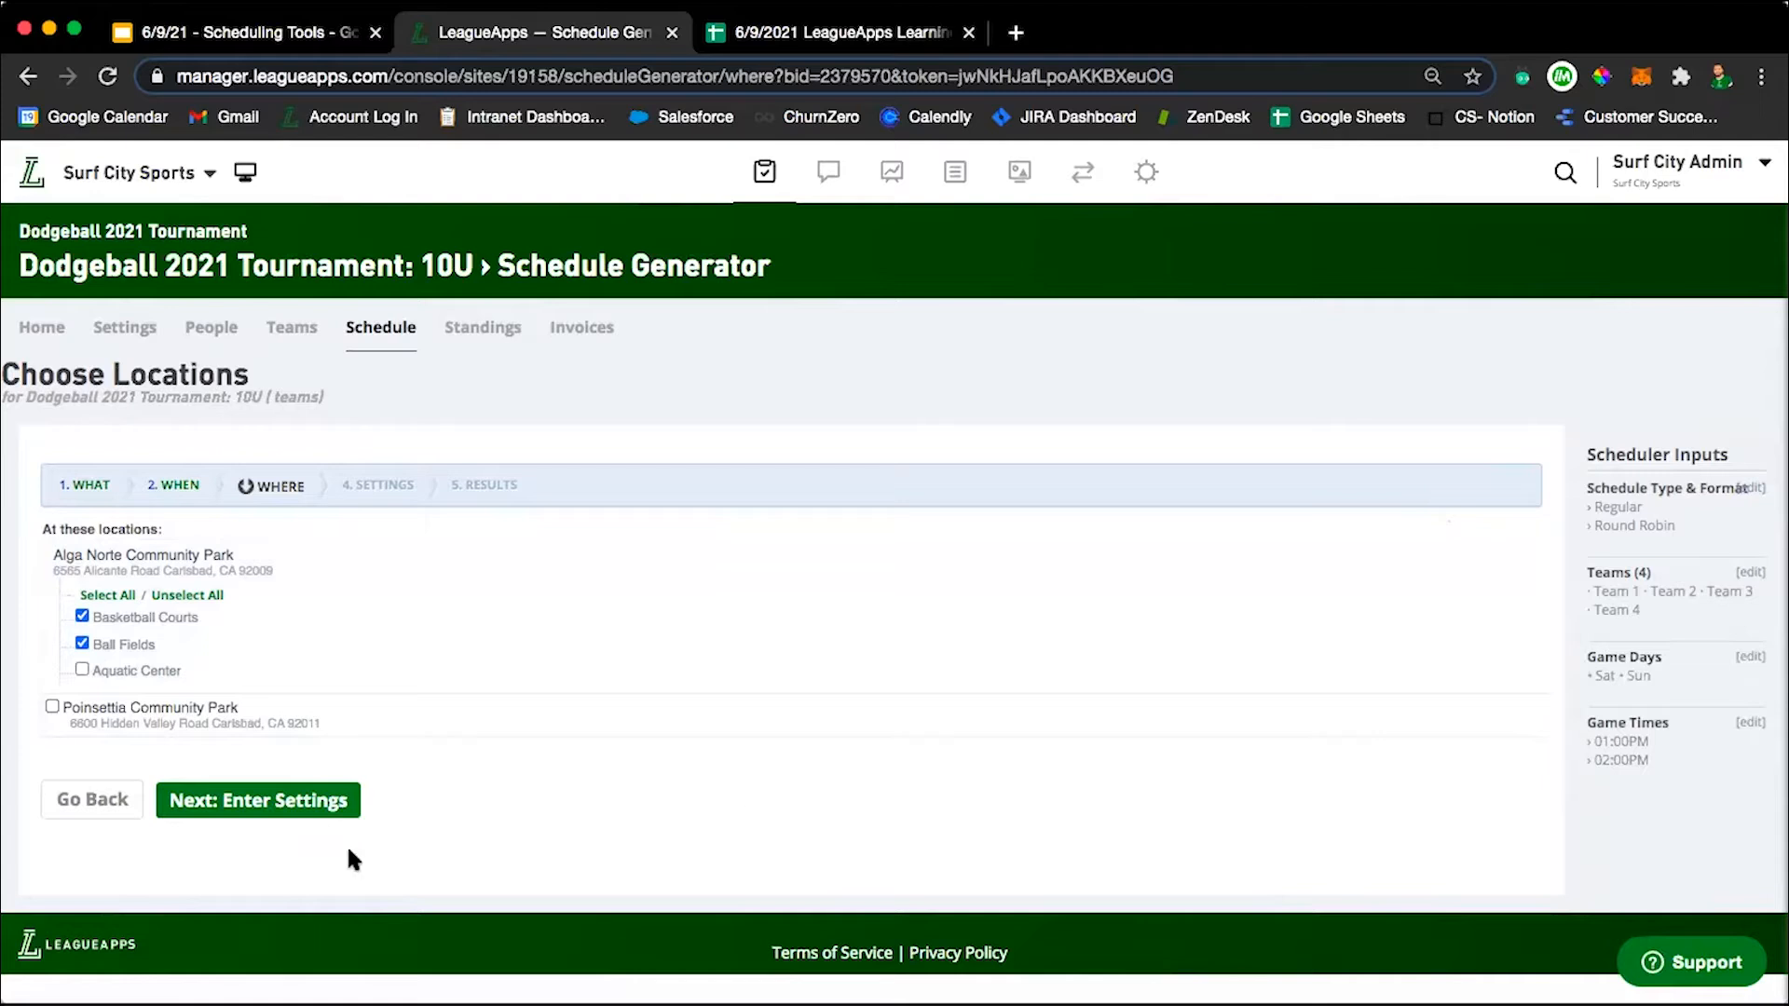
left_click(238, 803)
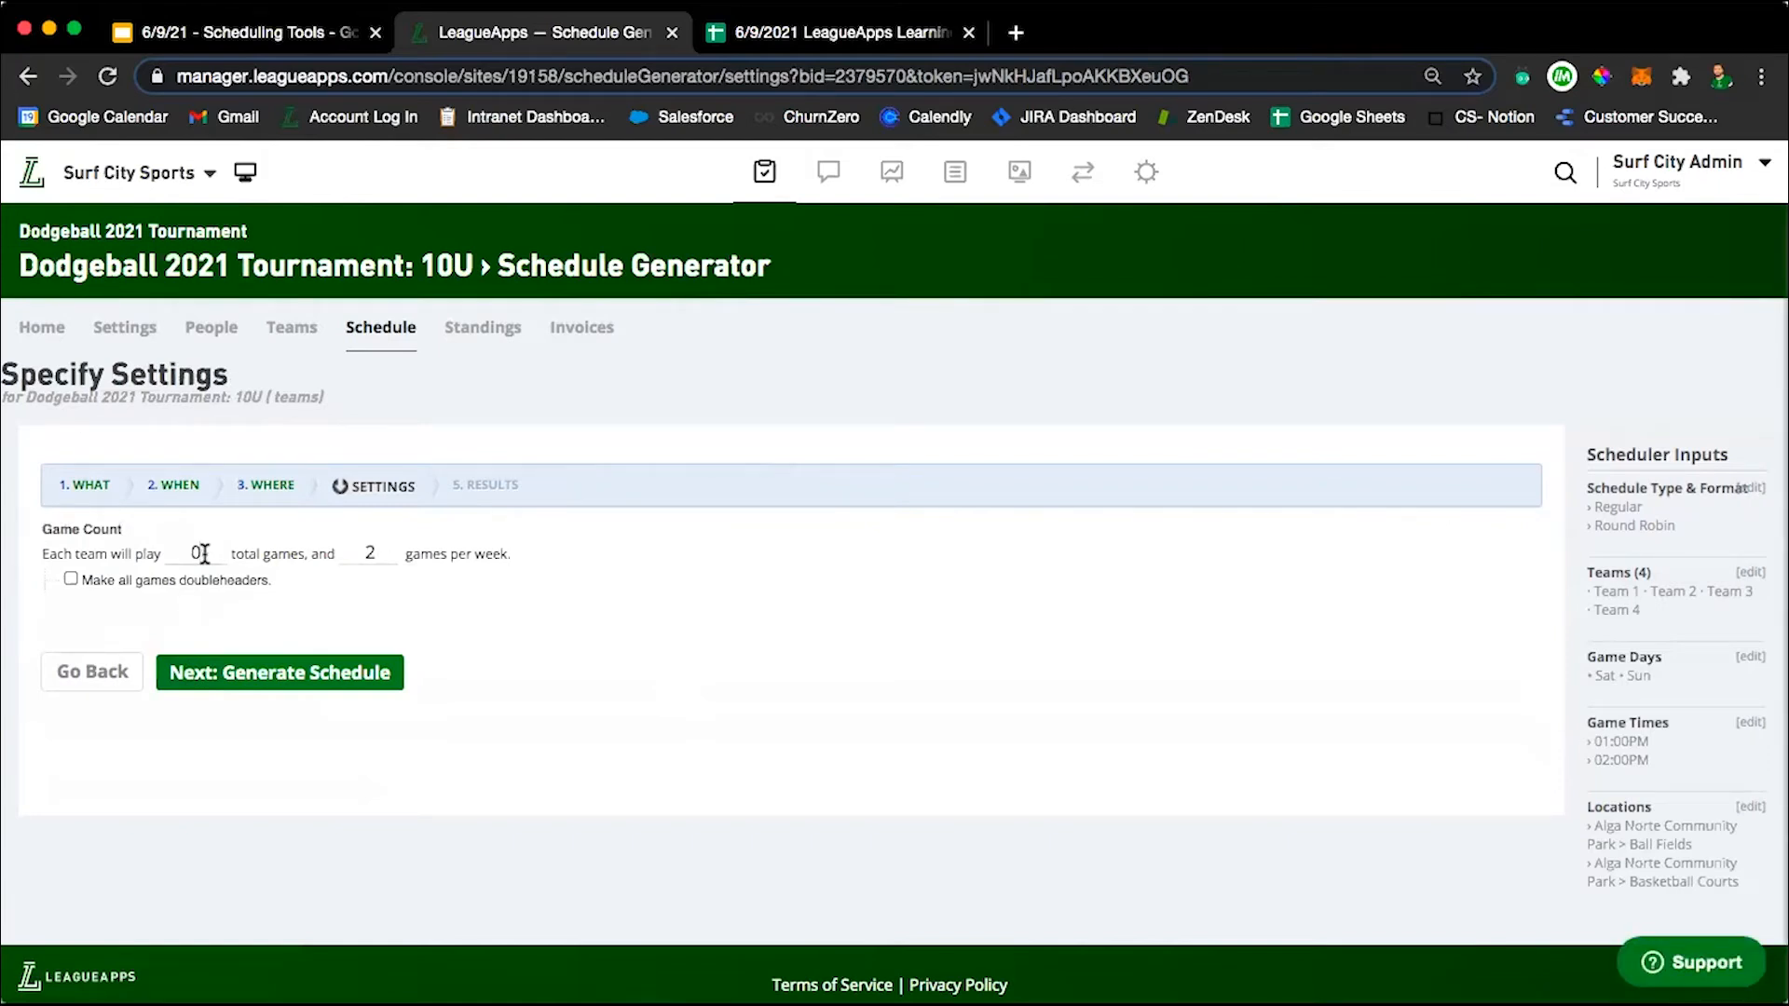
Set the game count to 8 total games per team and 1 game per week.
key("BackSpace")
type("1")
key("BackSpace")
type("8")
left_click(380, 553)
key("BackSpace")
type("1")
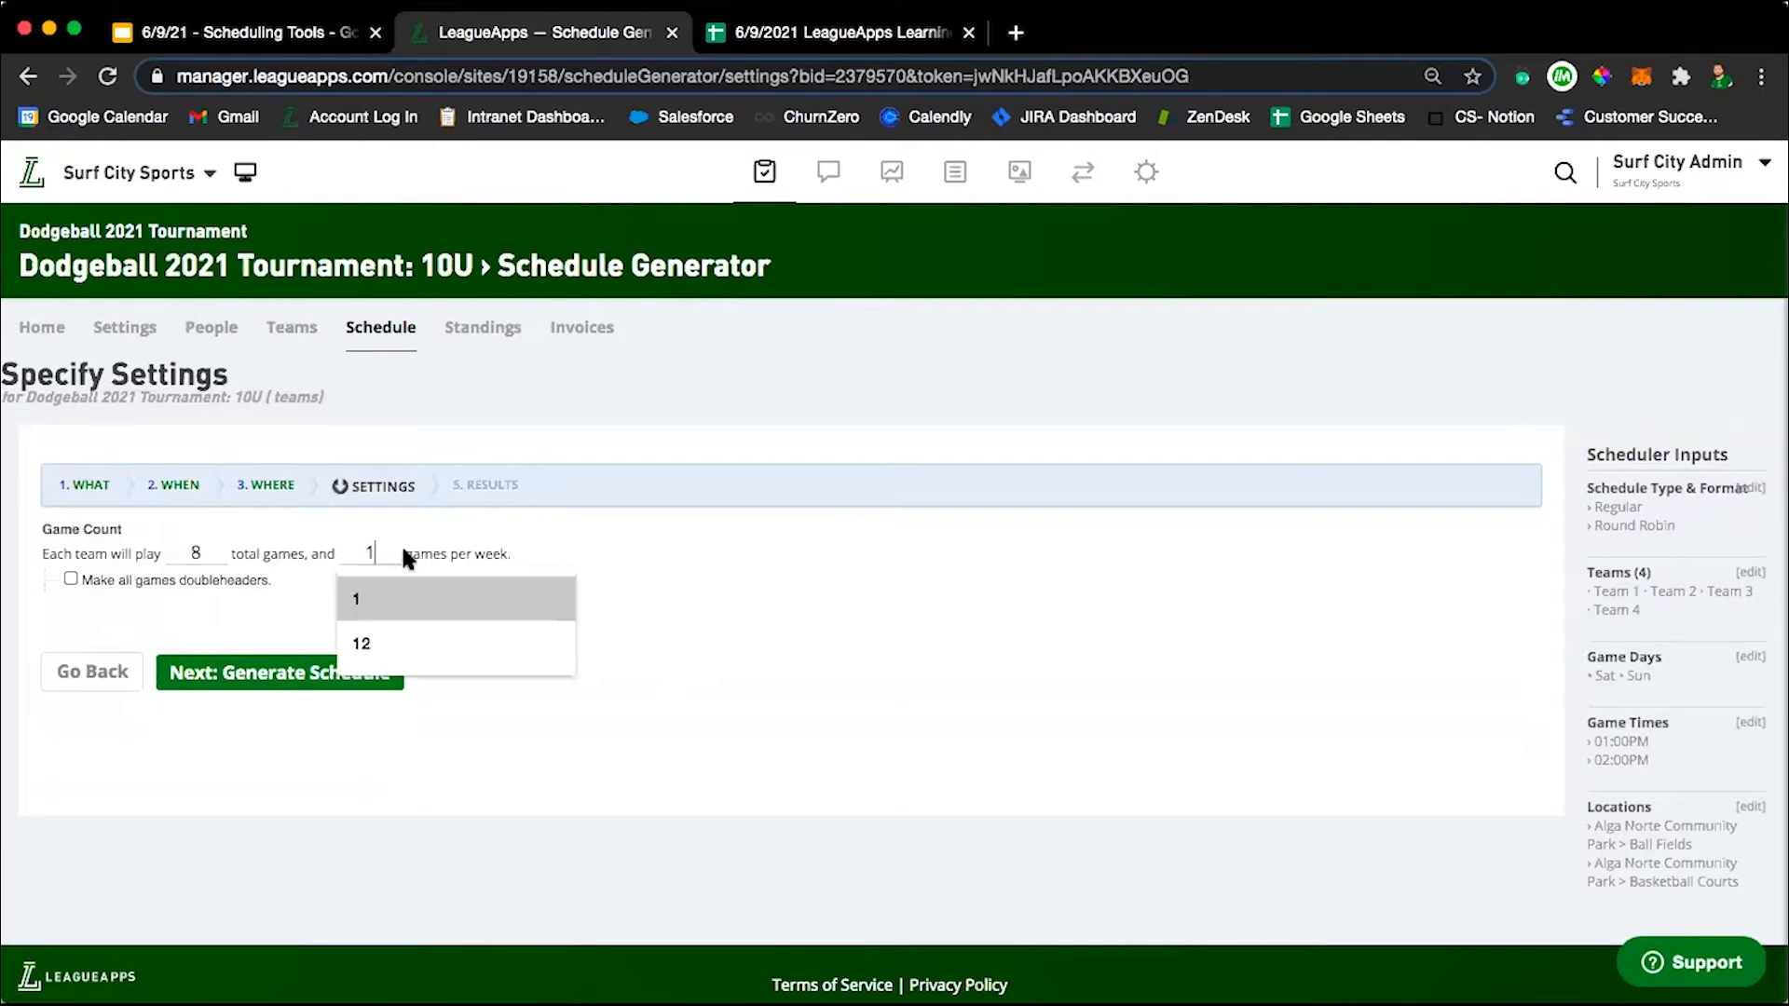
left_click(680, 640)
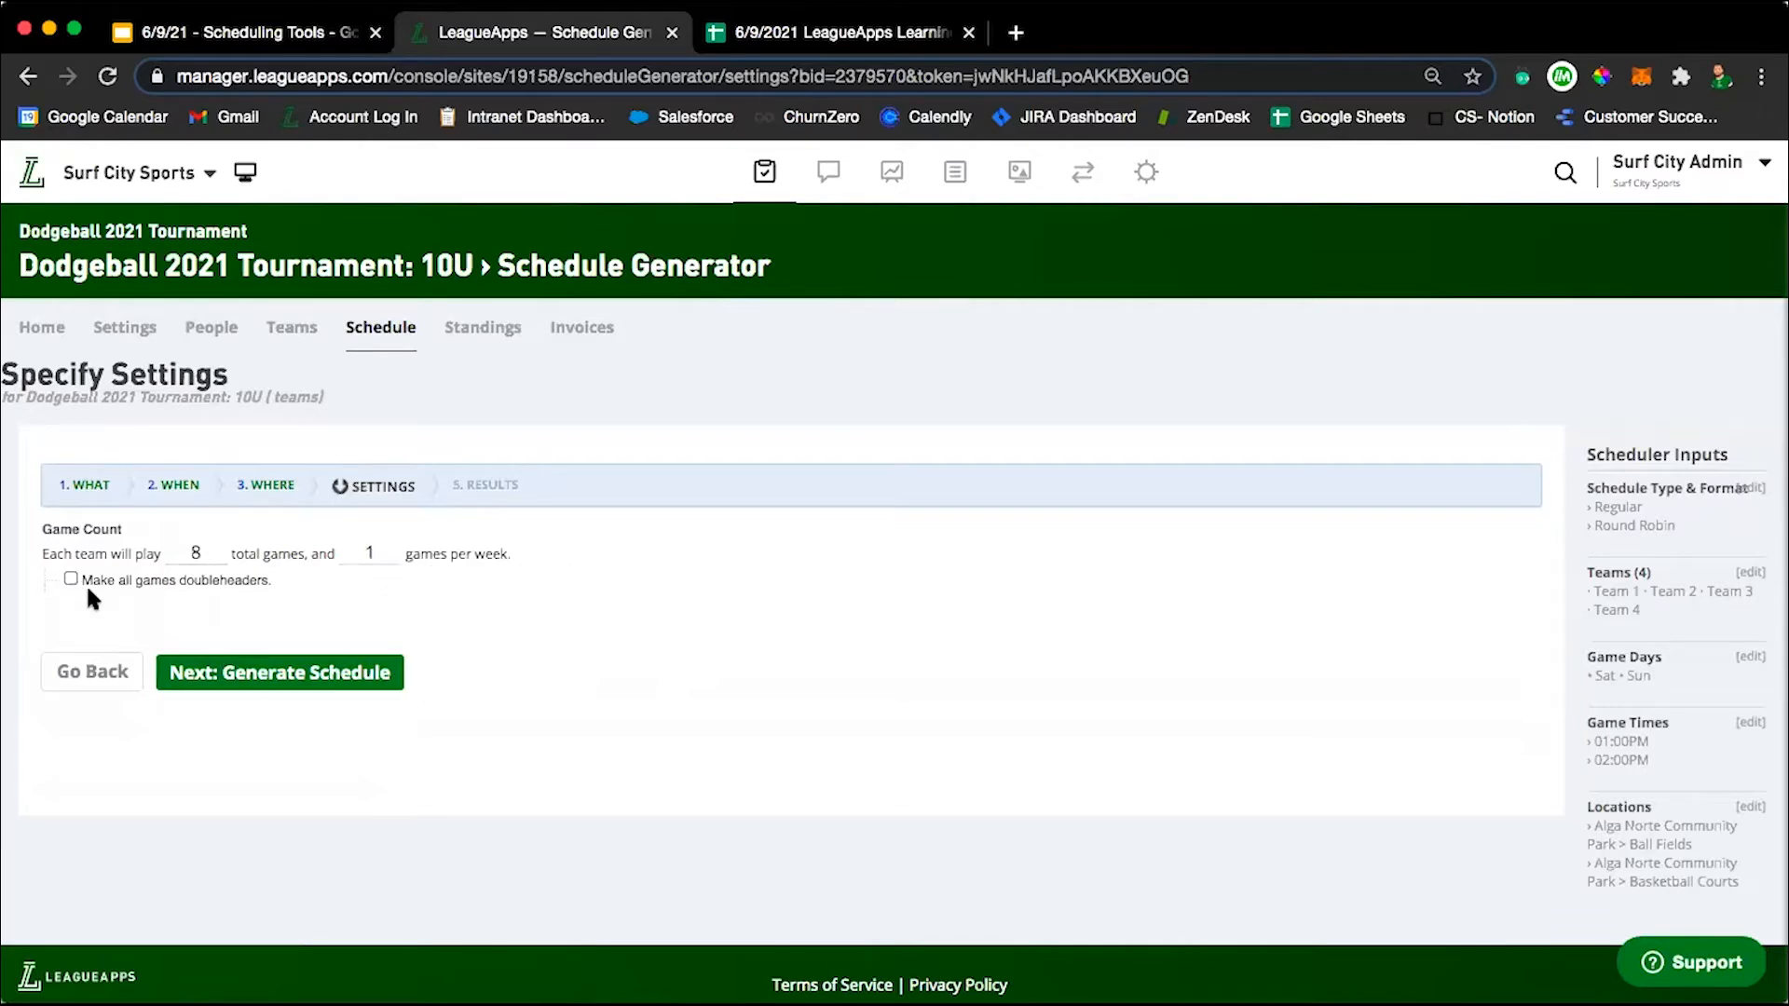
Generate the schedule and select the fix that makes each team play each other an even number of times.
left_click(268, 677)
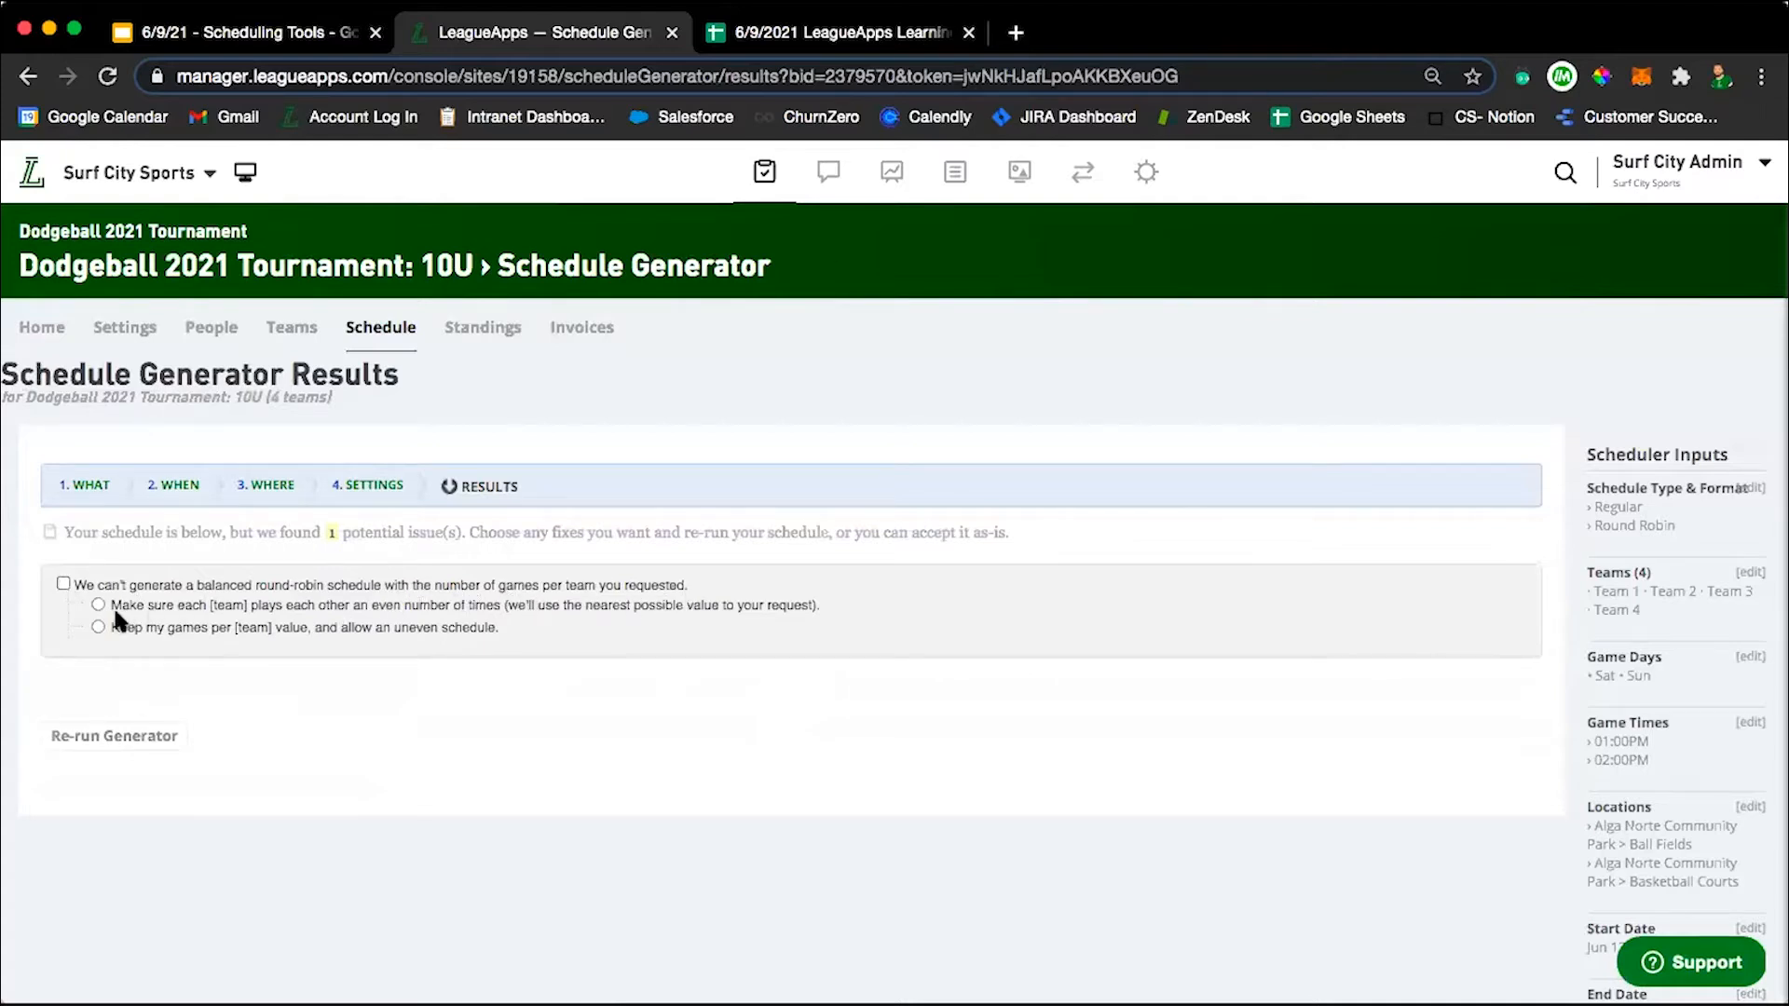
left_click(63, 584)
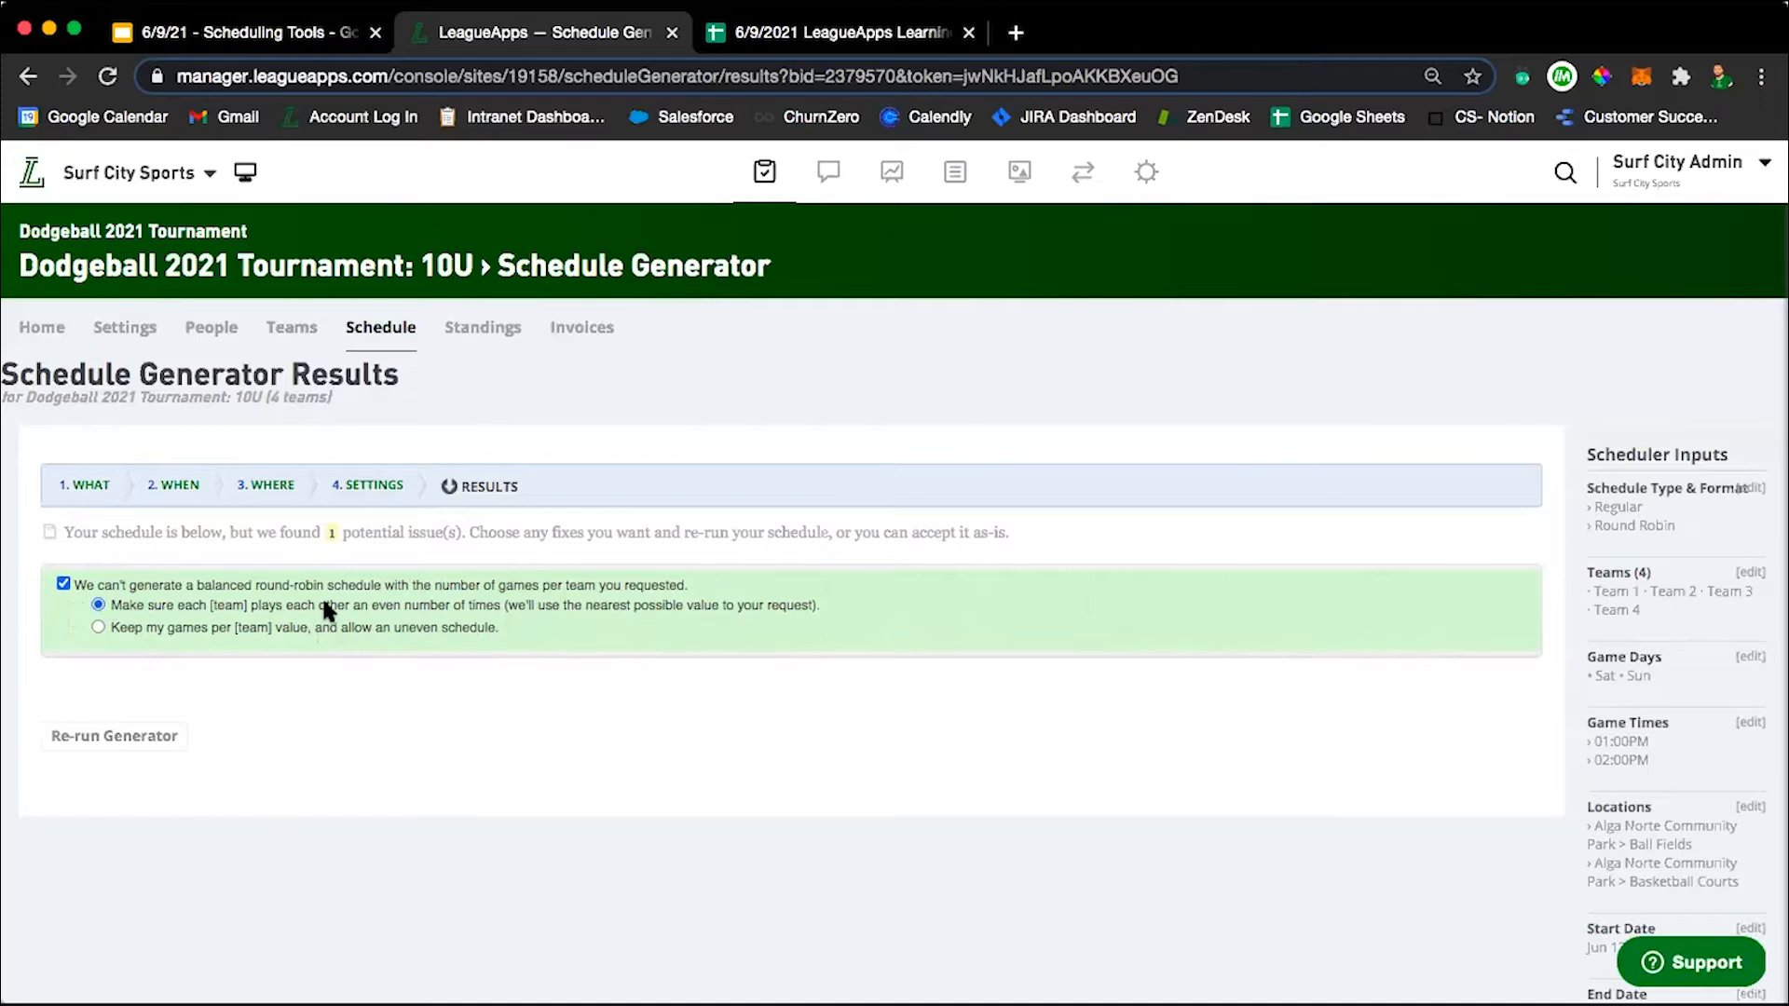
Re-run the schedule generator with the selected fix and look through the generated rounds.
left_click(132, 740)
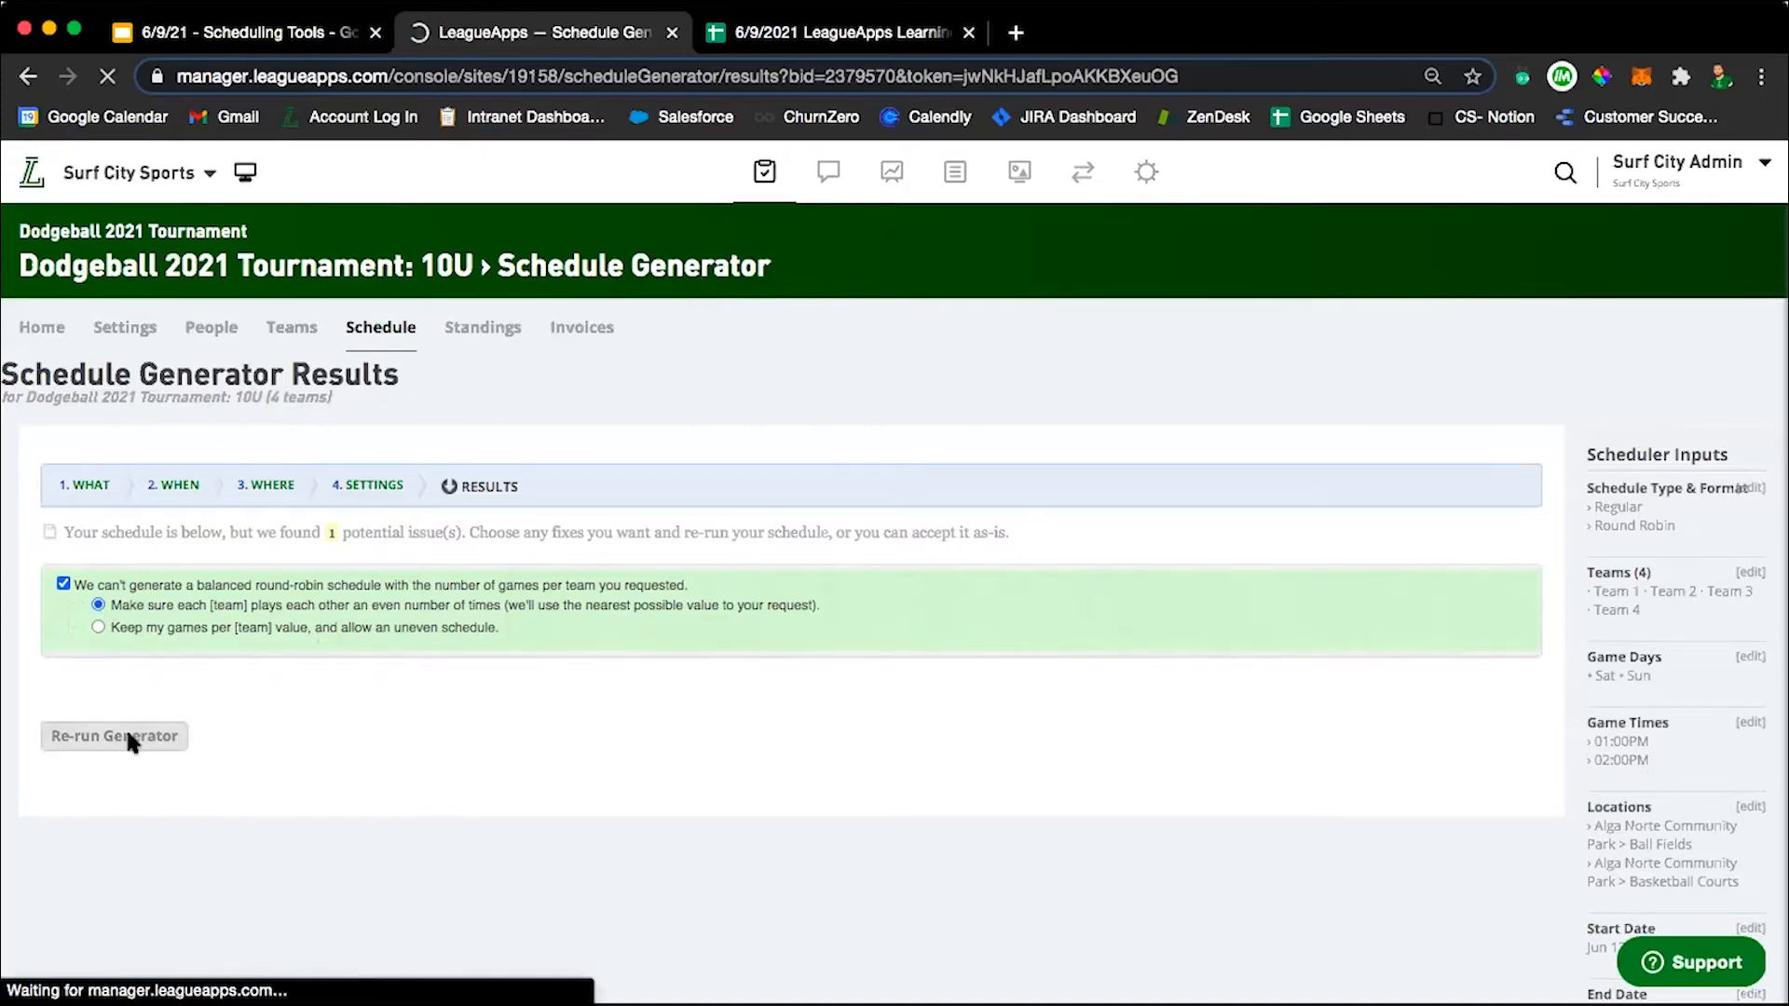
scroll(592, 717, "down", 2)
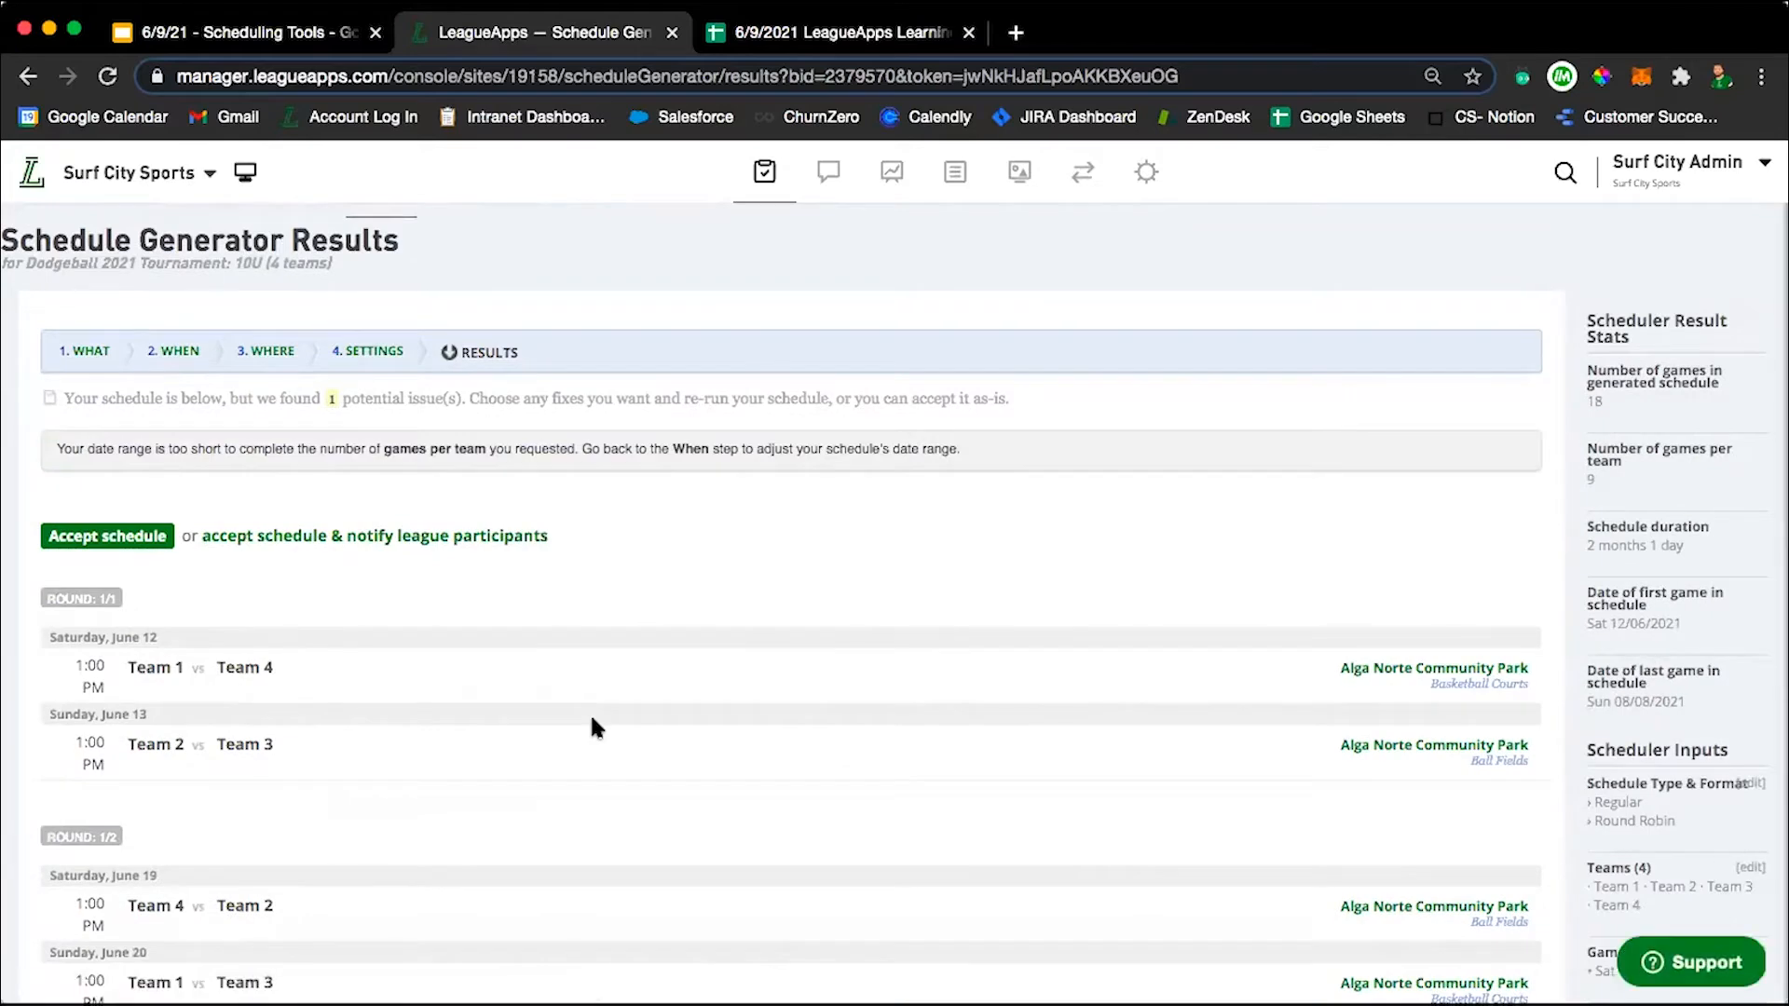
scroll(596, 727, "down", 5)
scroll(596, 726, "down", 15)
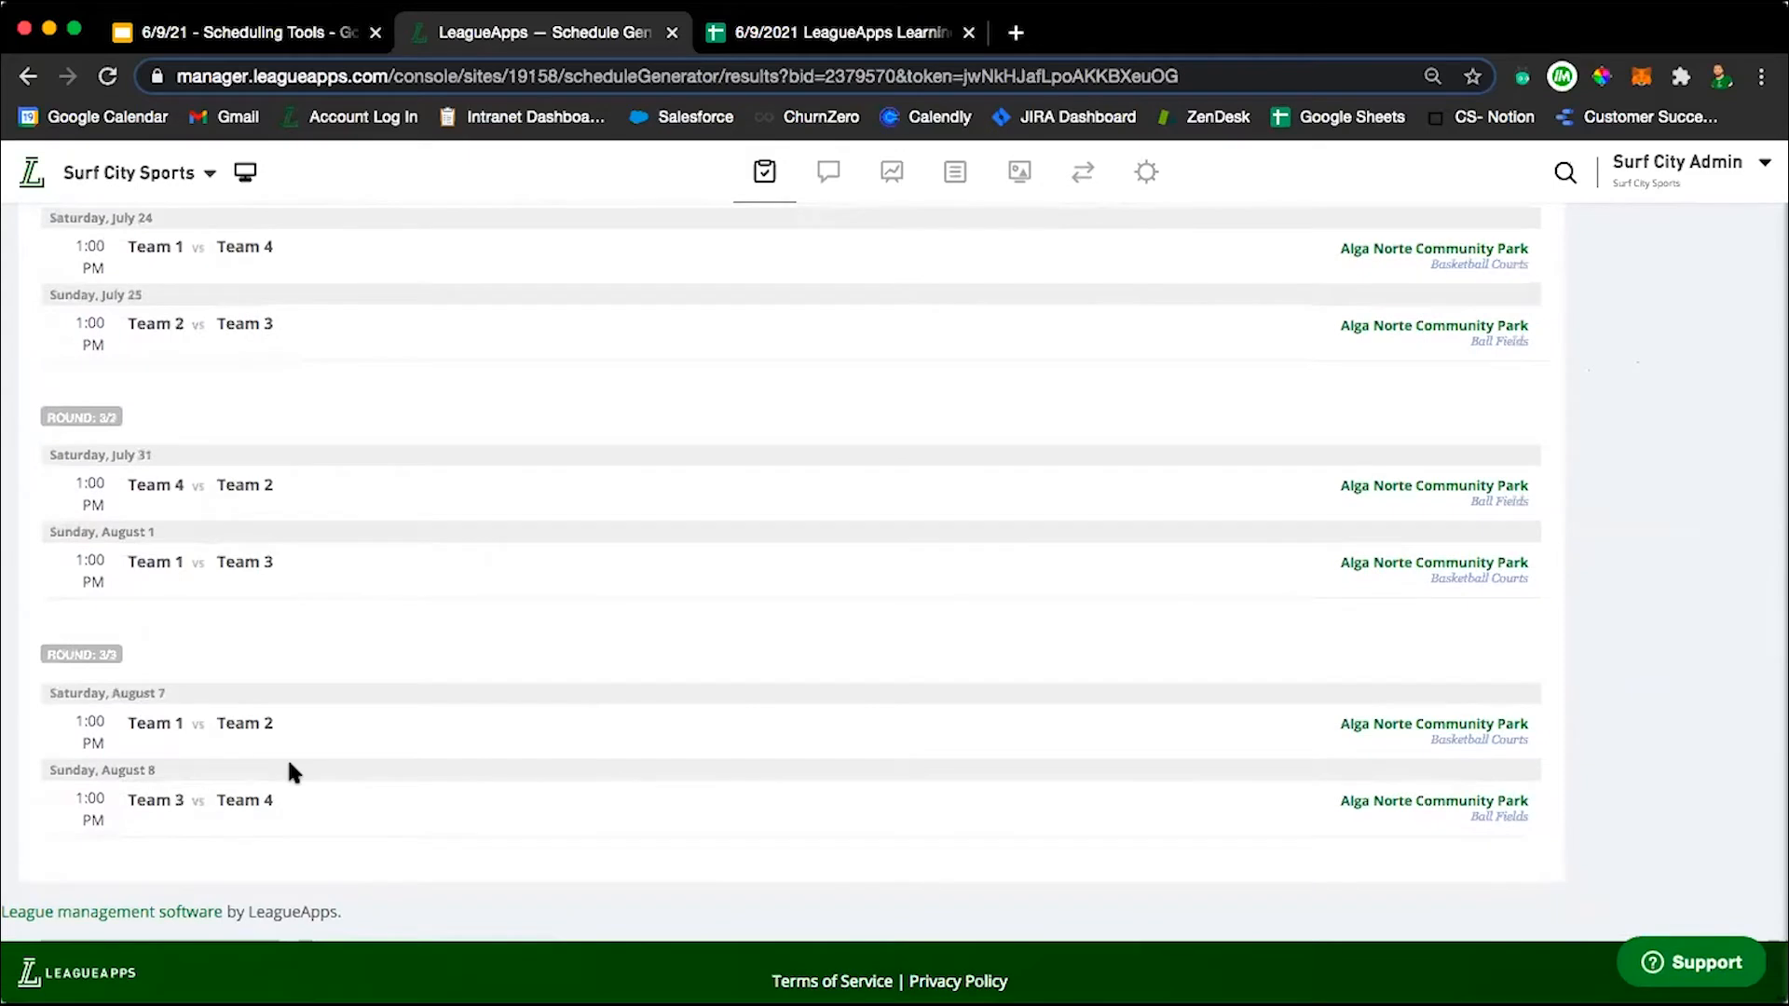
scroll(287, 756, "up", 15)
scroll(287, 756, "up", 5)
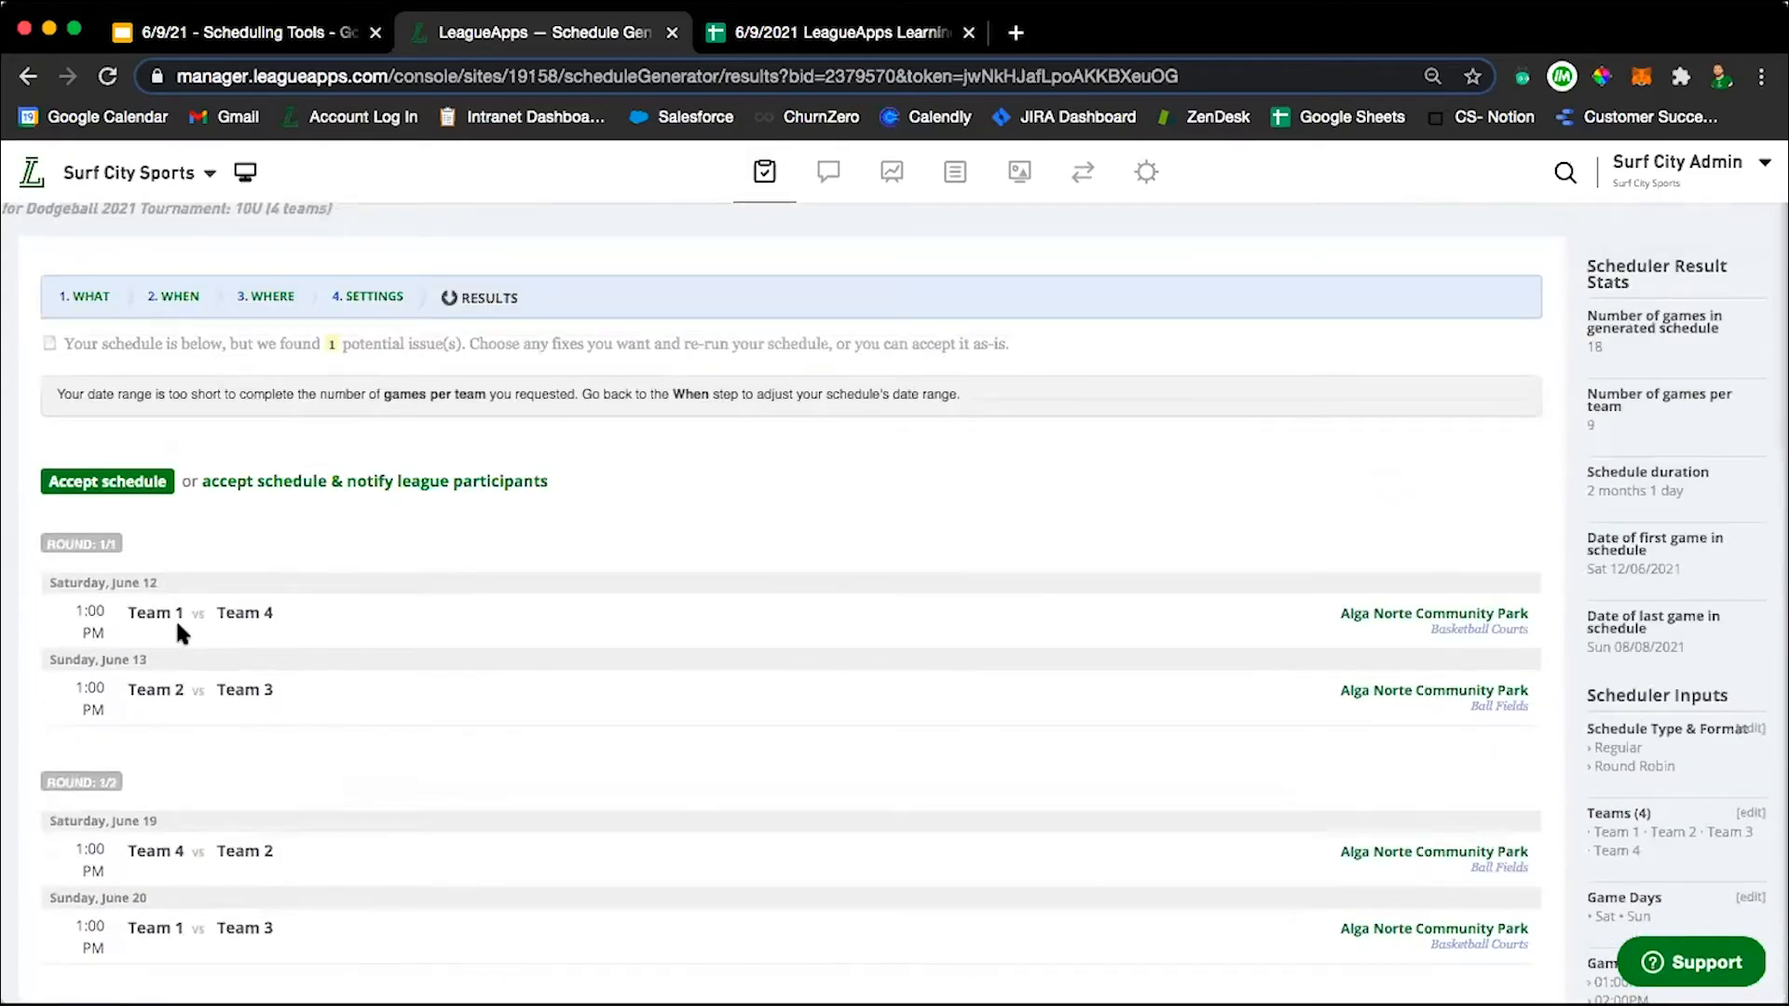
Check the proposed matchups and accept the generated schedule without notifying league participants.
scroll(341, 764, "down", 1)
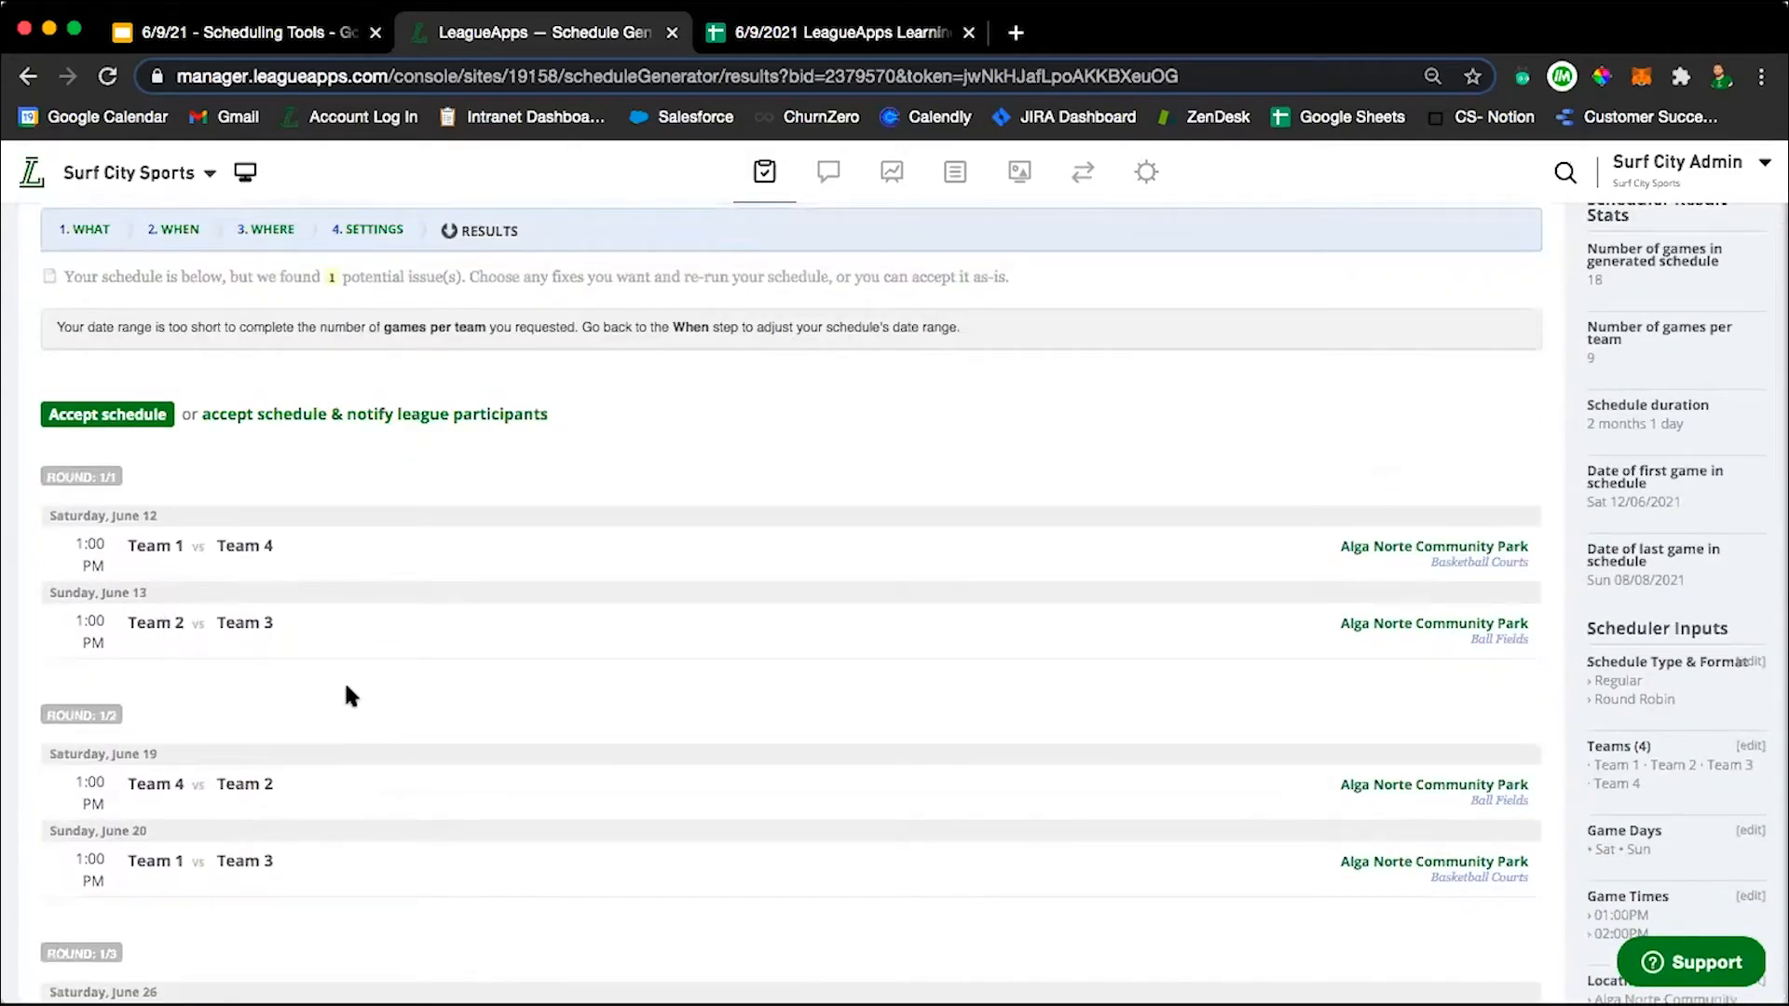
scroll(345, 689, "down", 15)
scroll(370, 727, "up", 15)
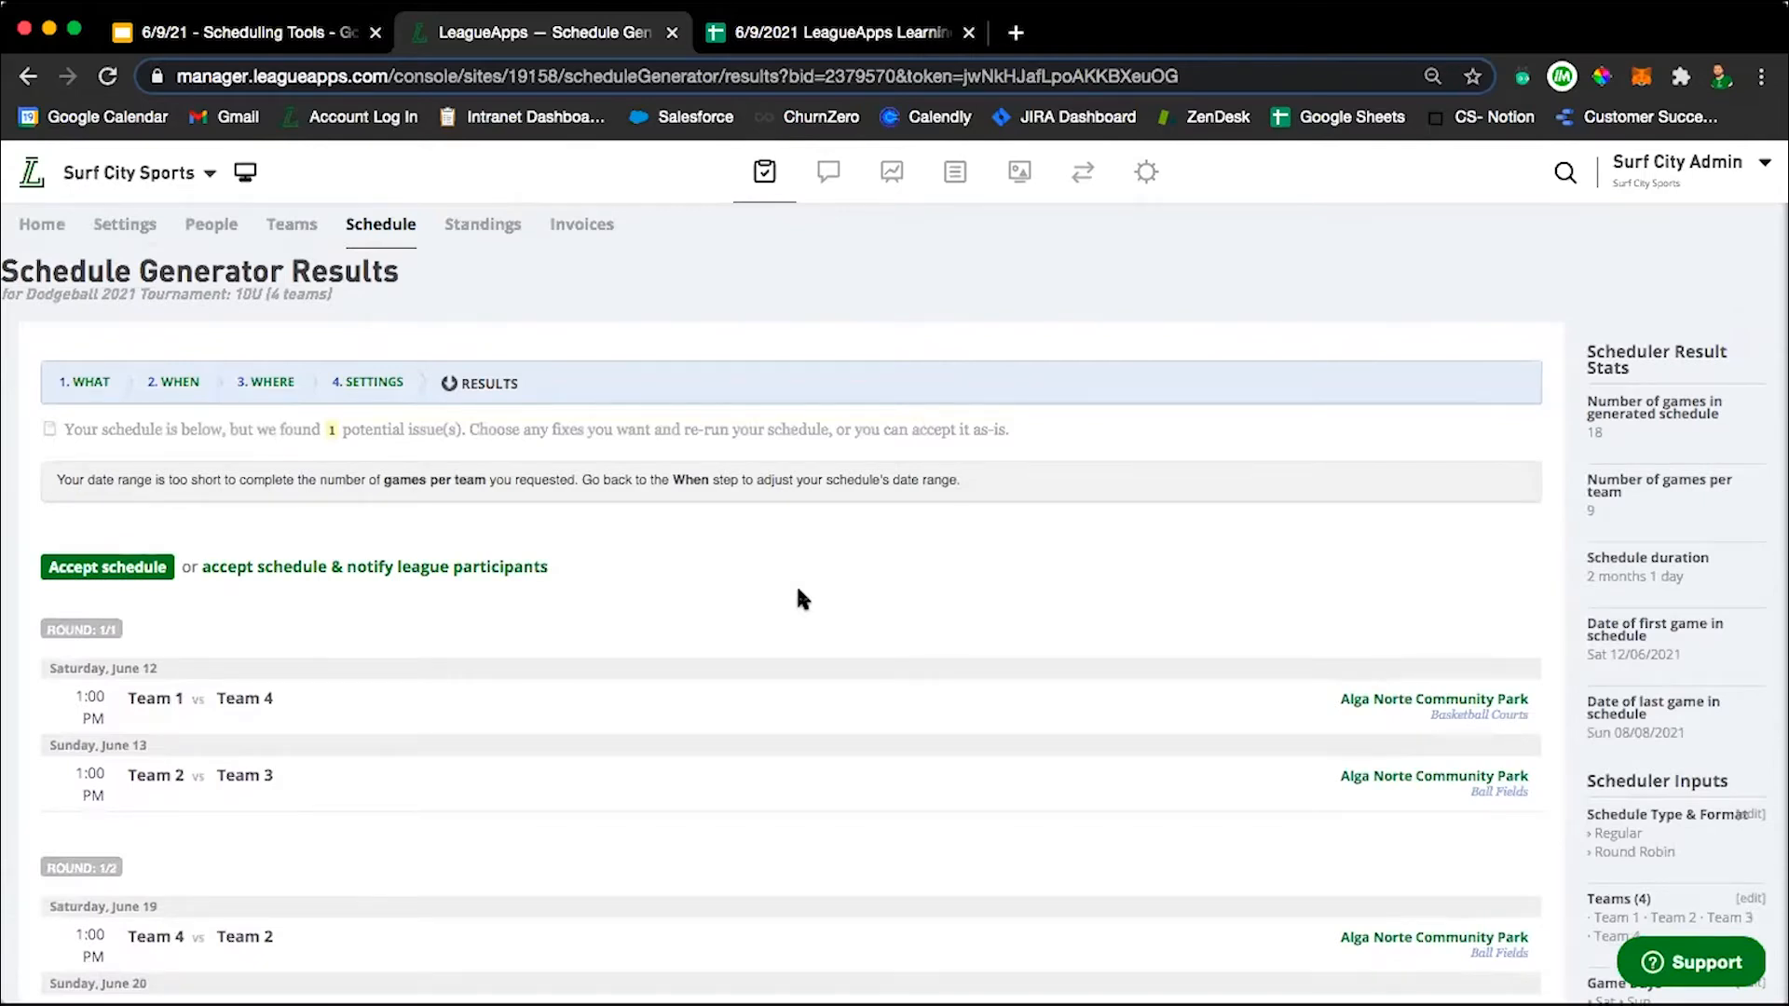
scroll(796, 583, "down", 3)
scroll(796, 583, "up", 1)
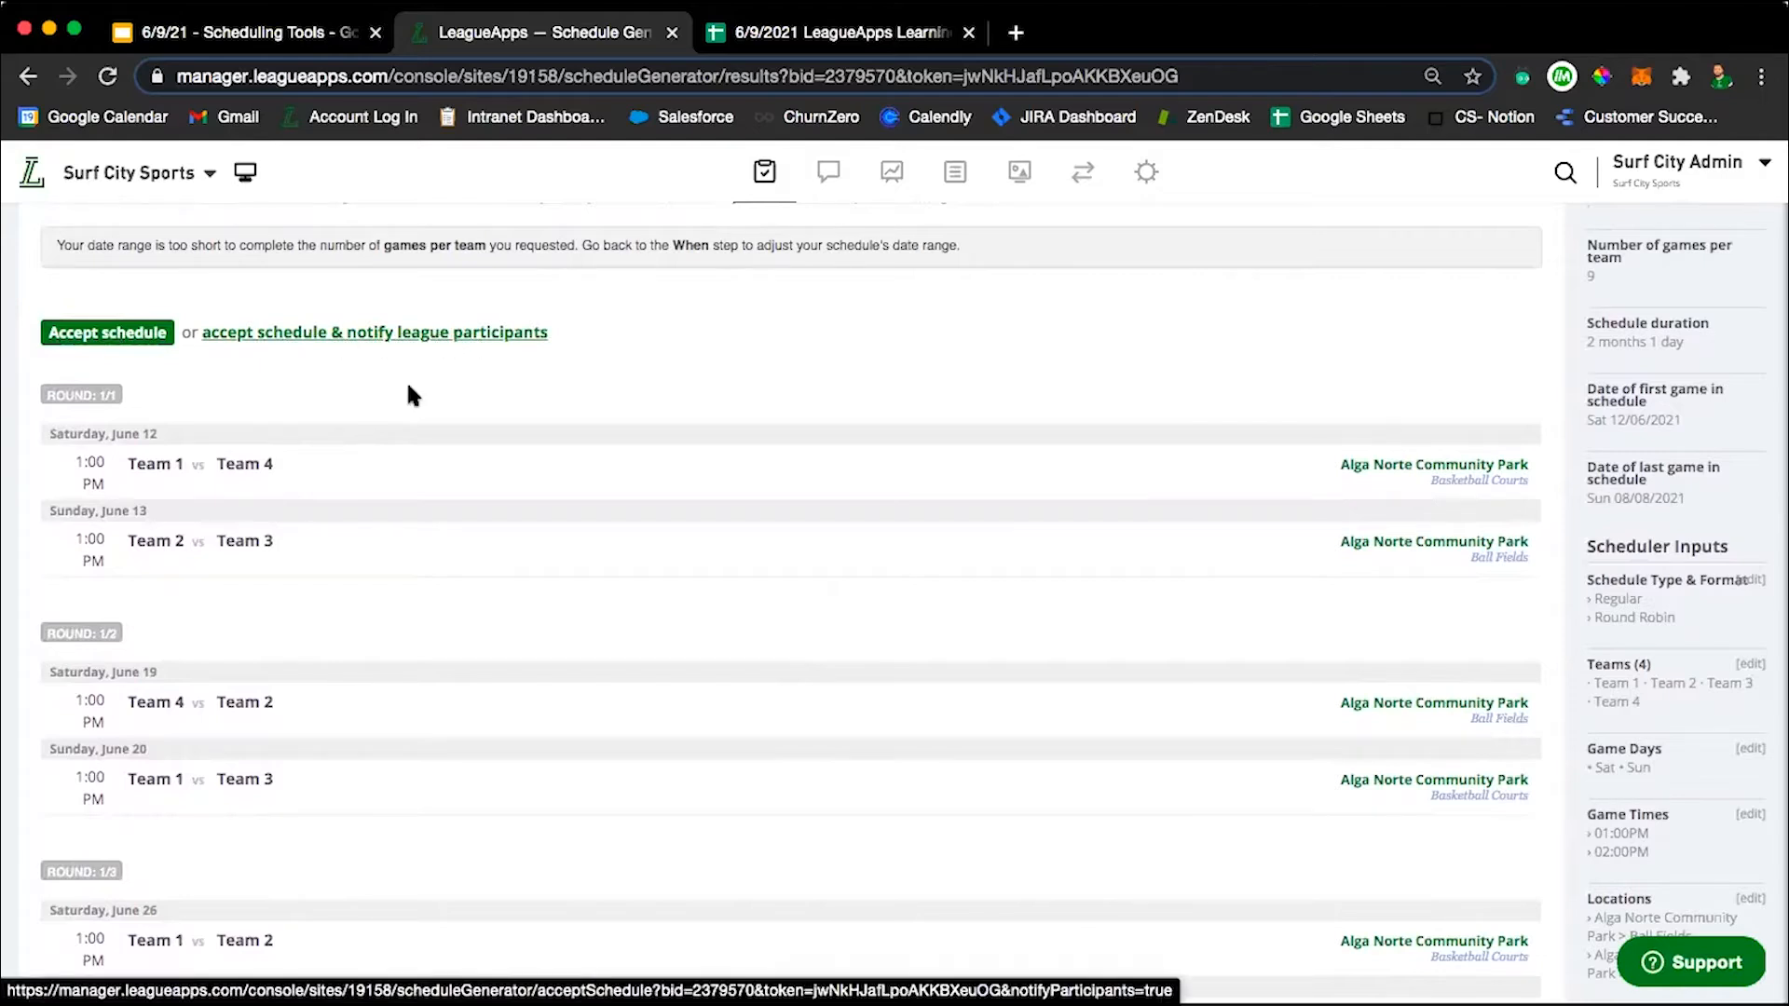
left_click(91, 337)
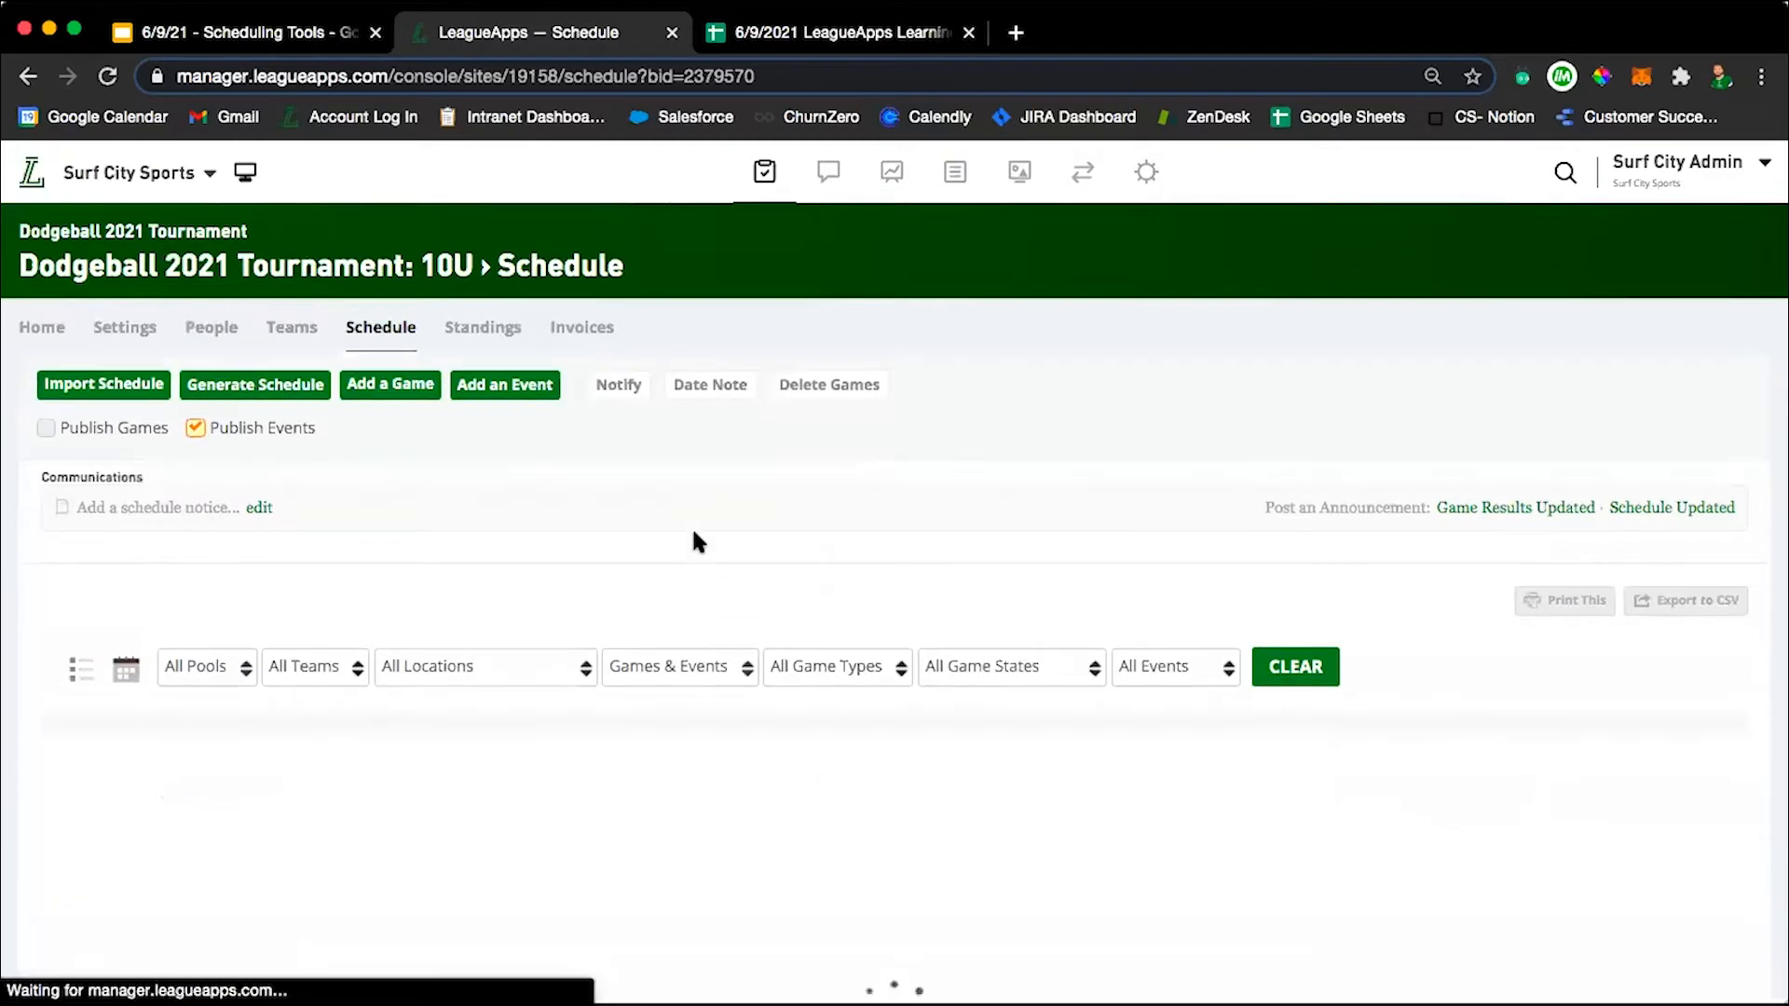
Look over the accepted schedule, inspect the editable details of the Saturday, June 12 game between Team 4 and Team 1, and close them.
scroll(694, 536, "down", 10)
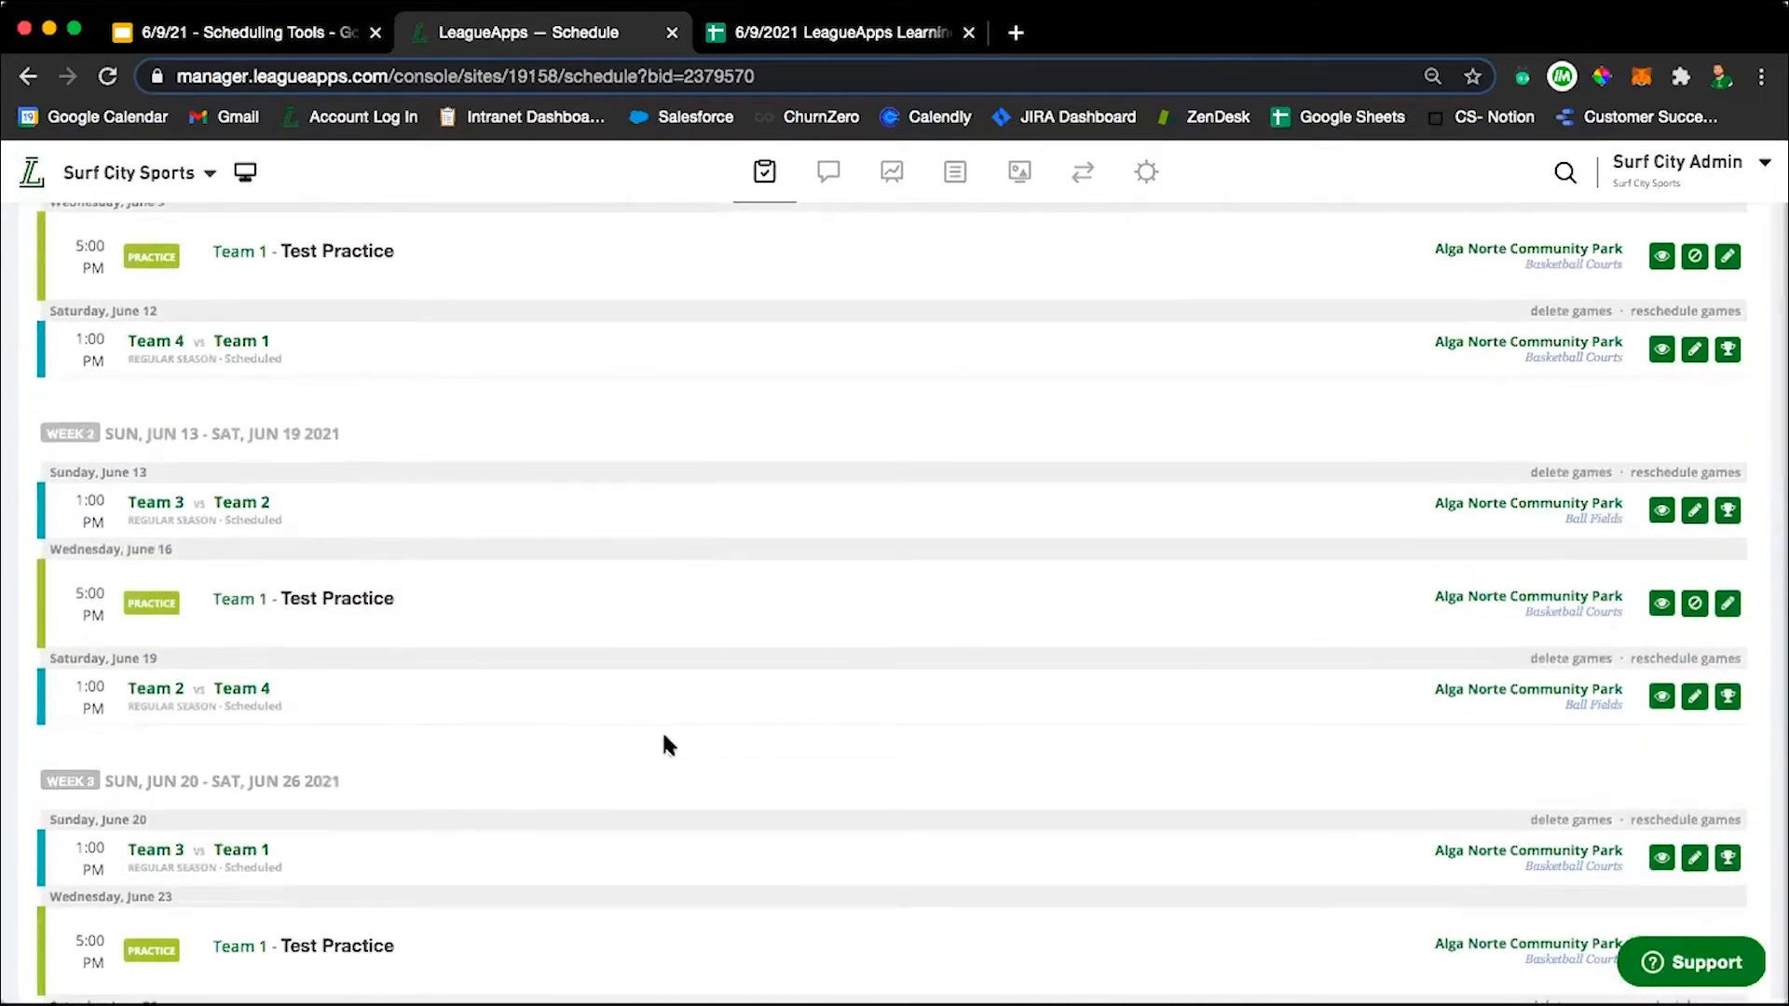
scroll(663, 744, "down", 15)
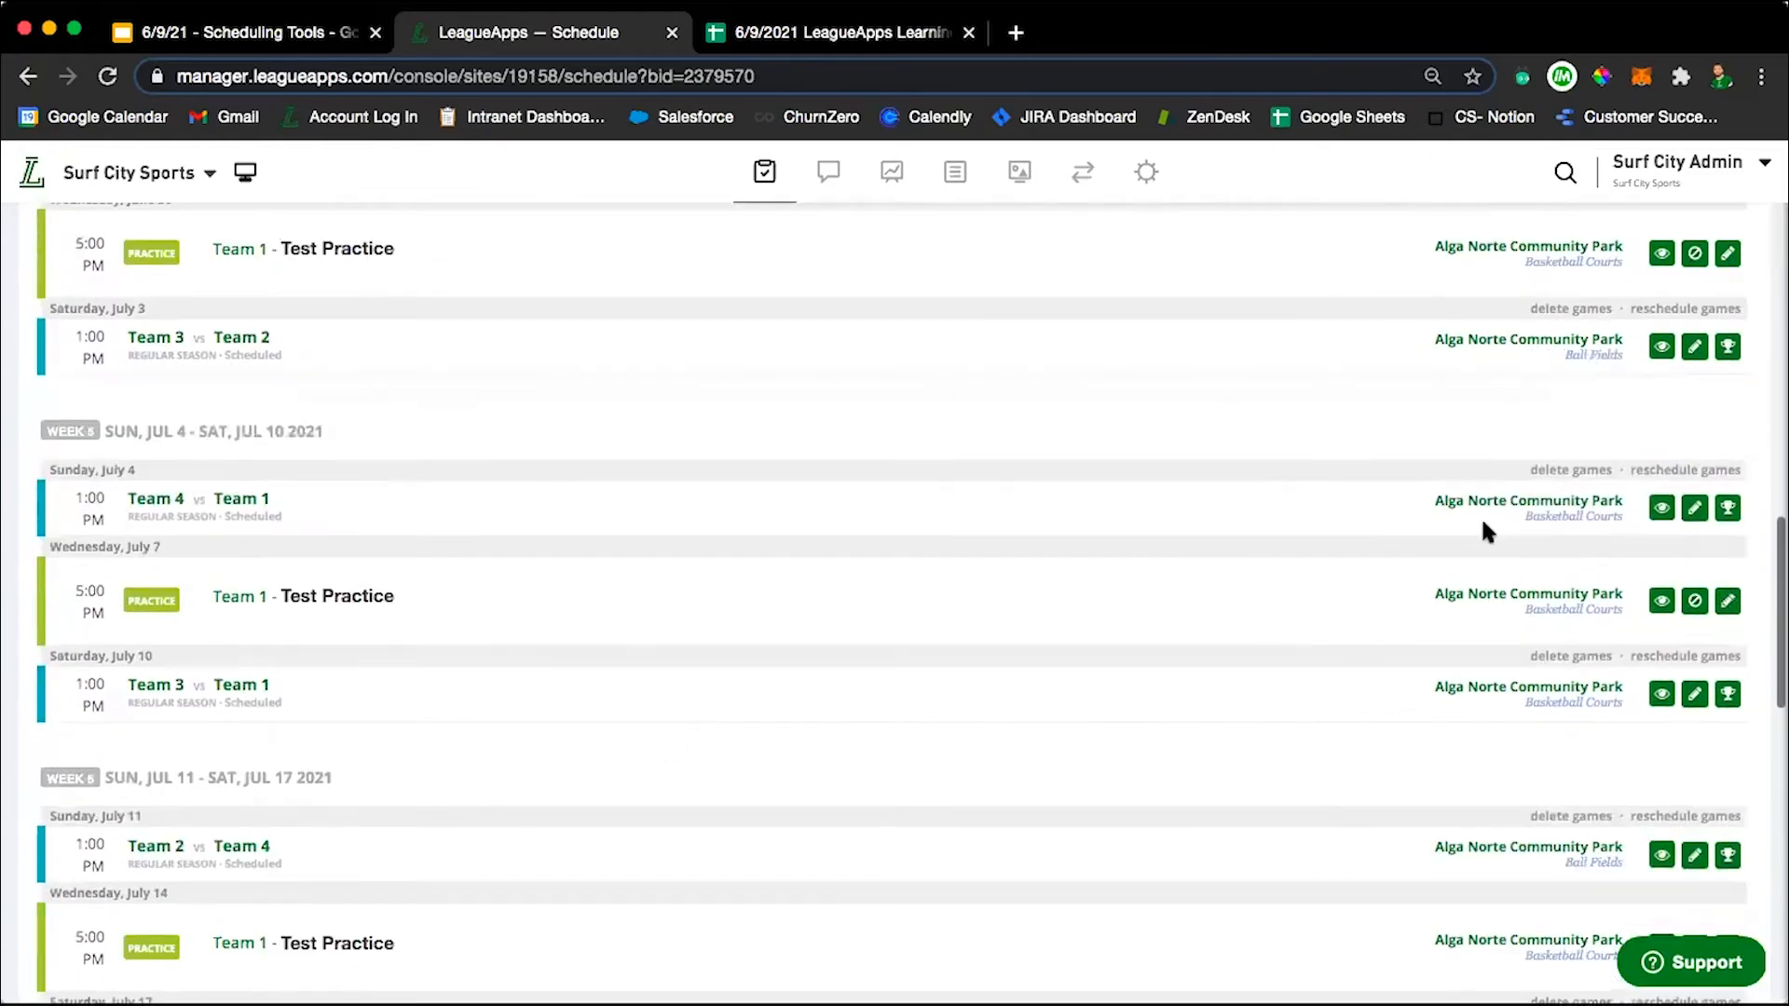
scroll(1482, 522, "up", 20)
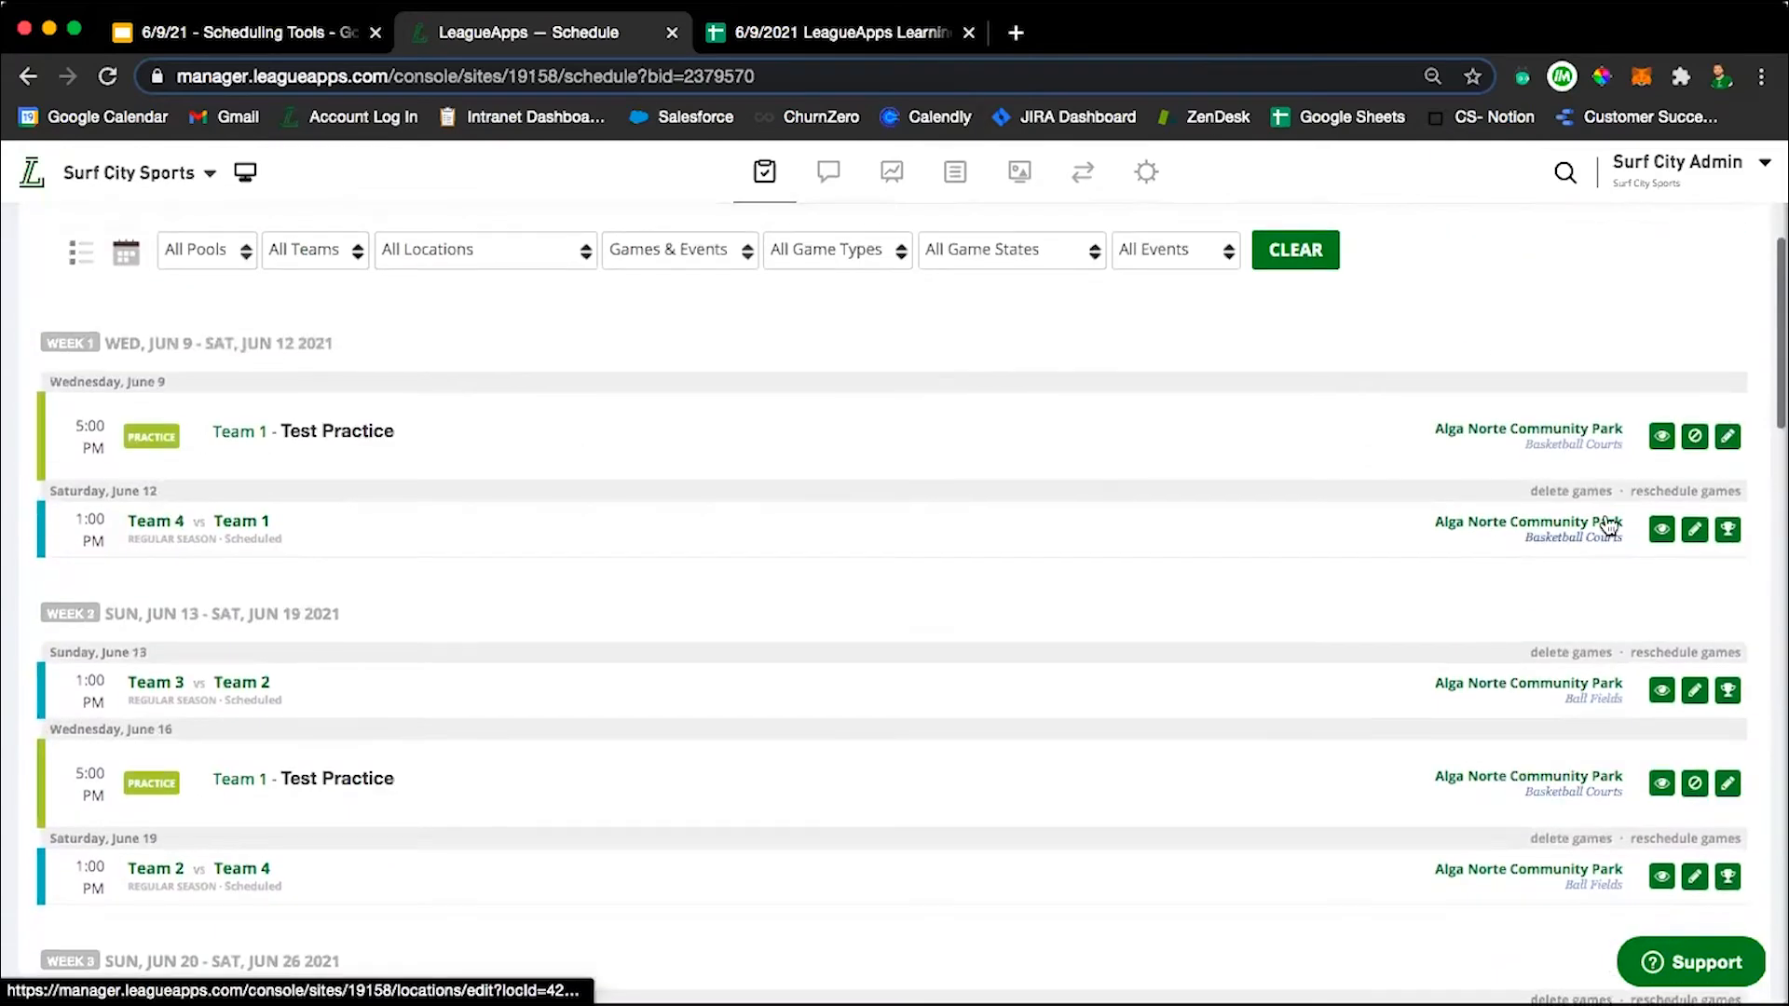
left_click(1694, 530)
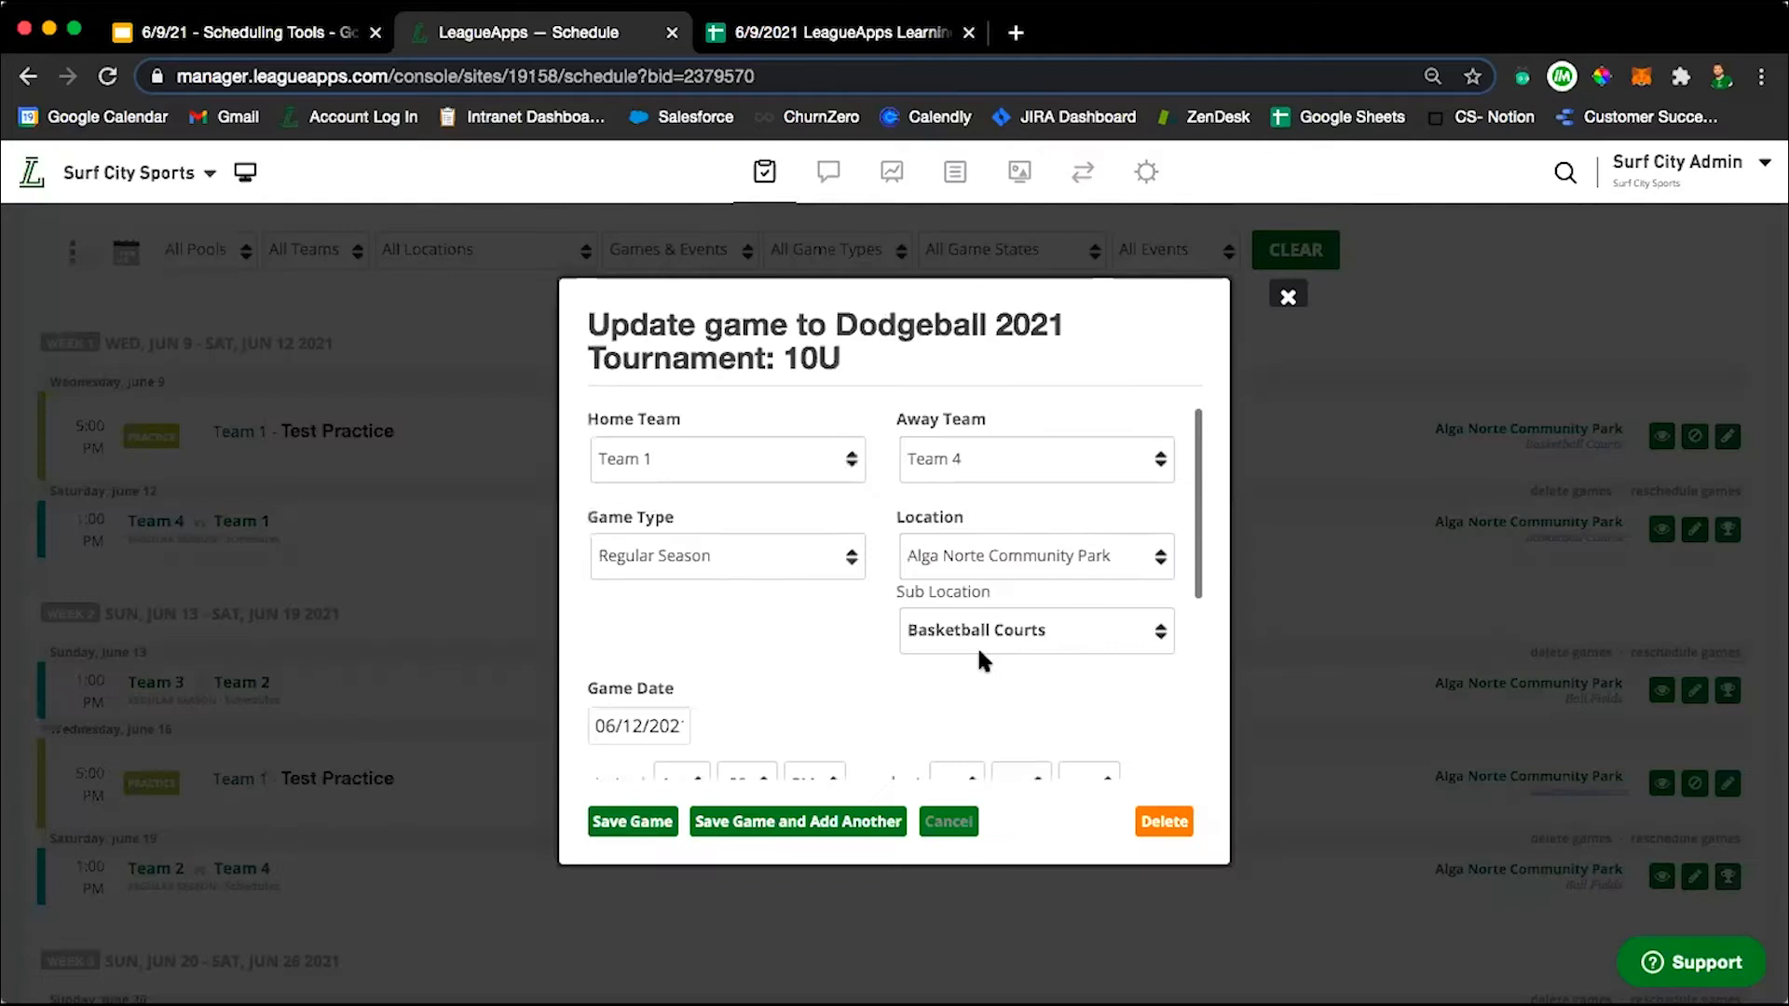
scroll(866, 713, "down", 5)
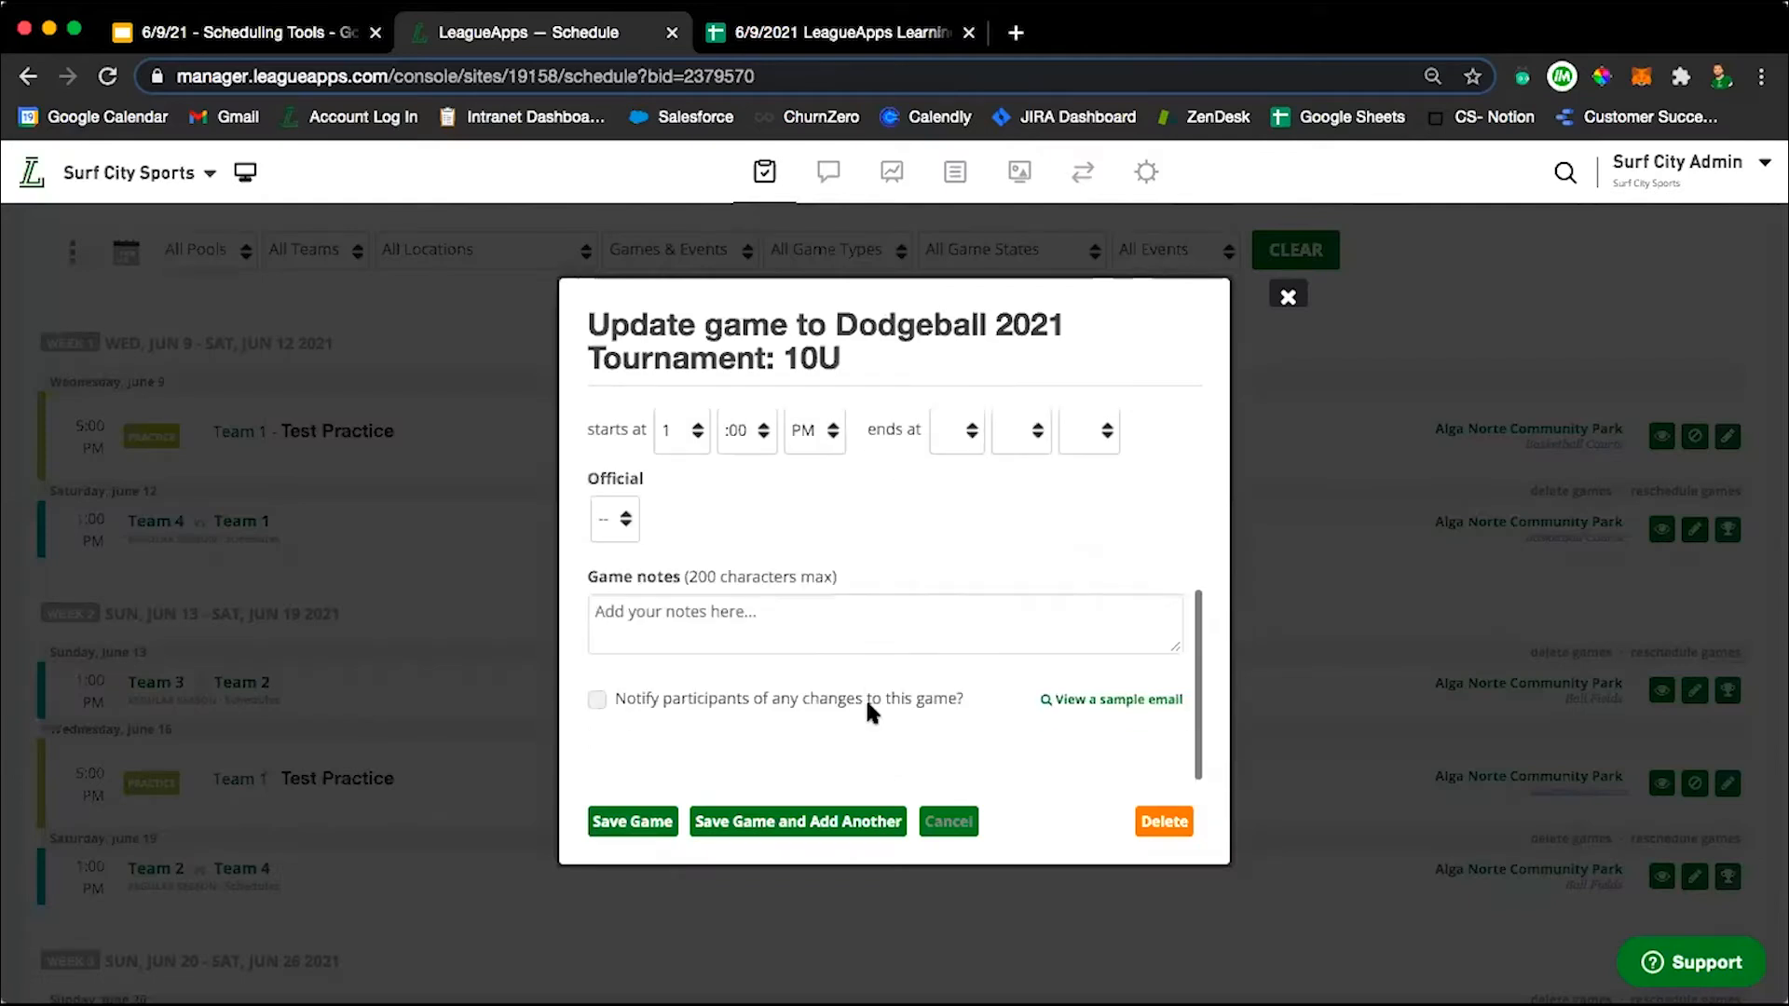
scroll(871, 662, "up", 5)
left_click(1287, 296)
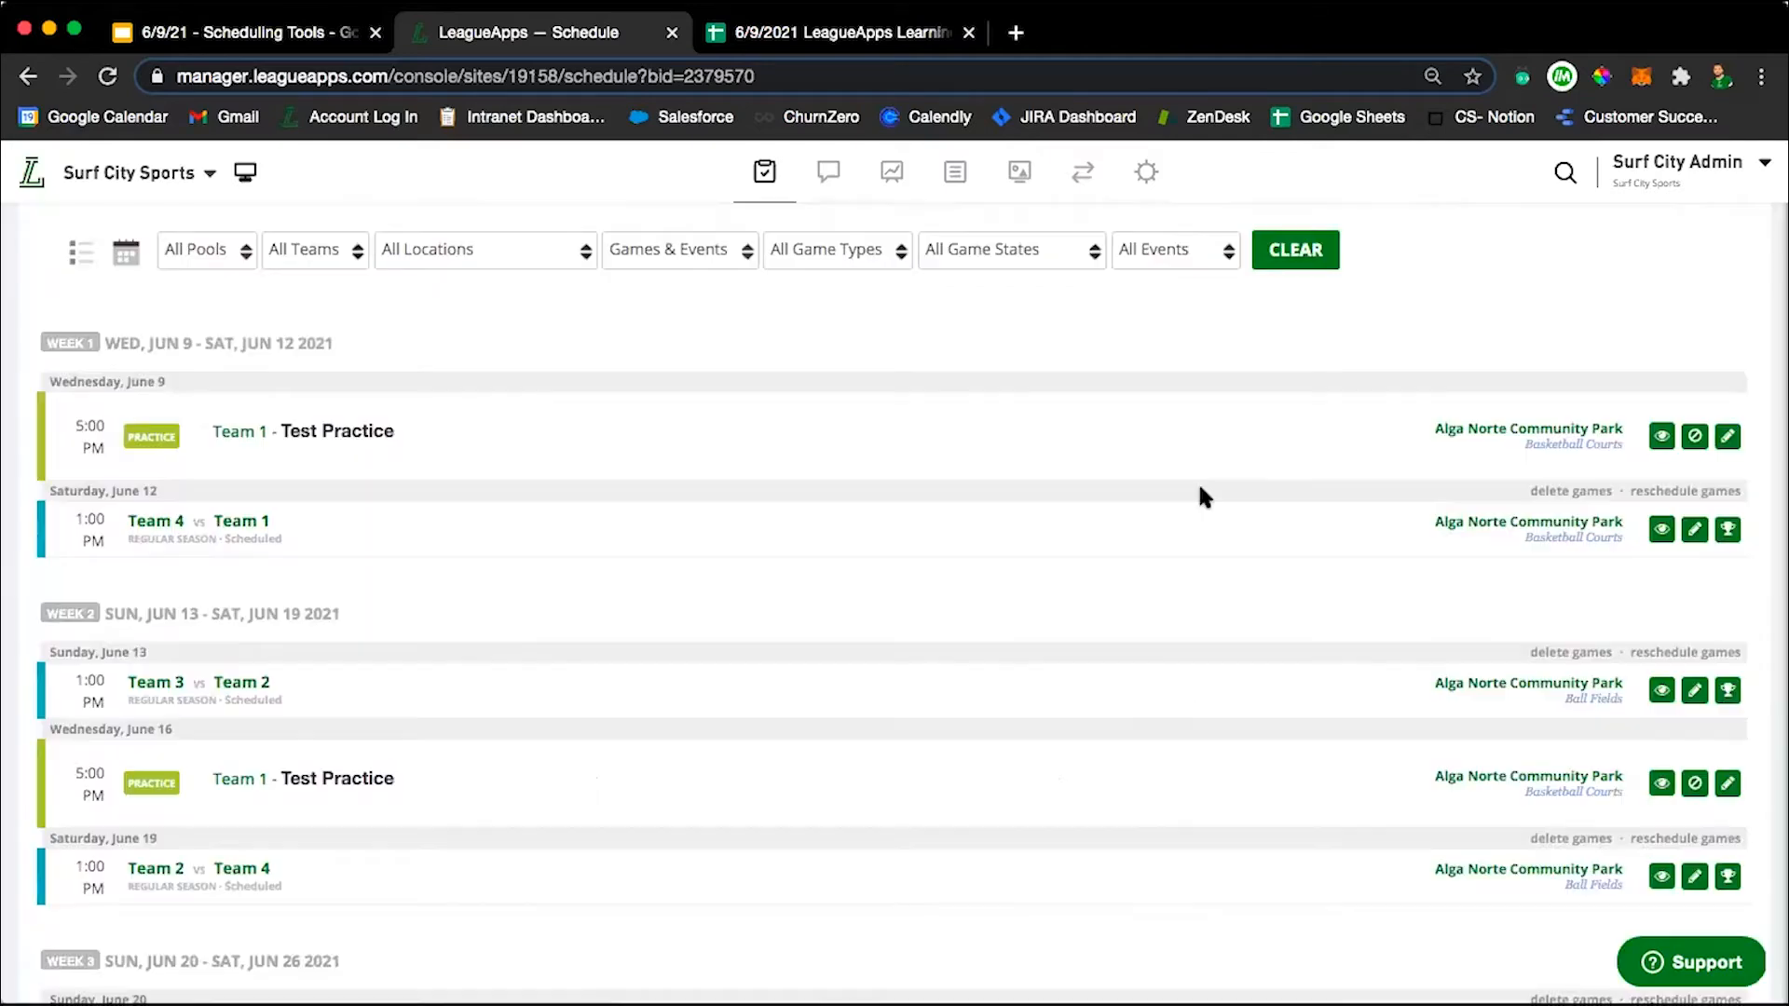
Set the start time of the Saturday, June 12 game between Team 4 and Team 1 to 2:00 PM and save it.
scroll(1163, 749, "down", 1)
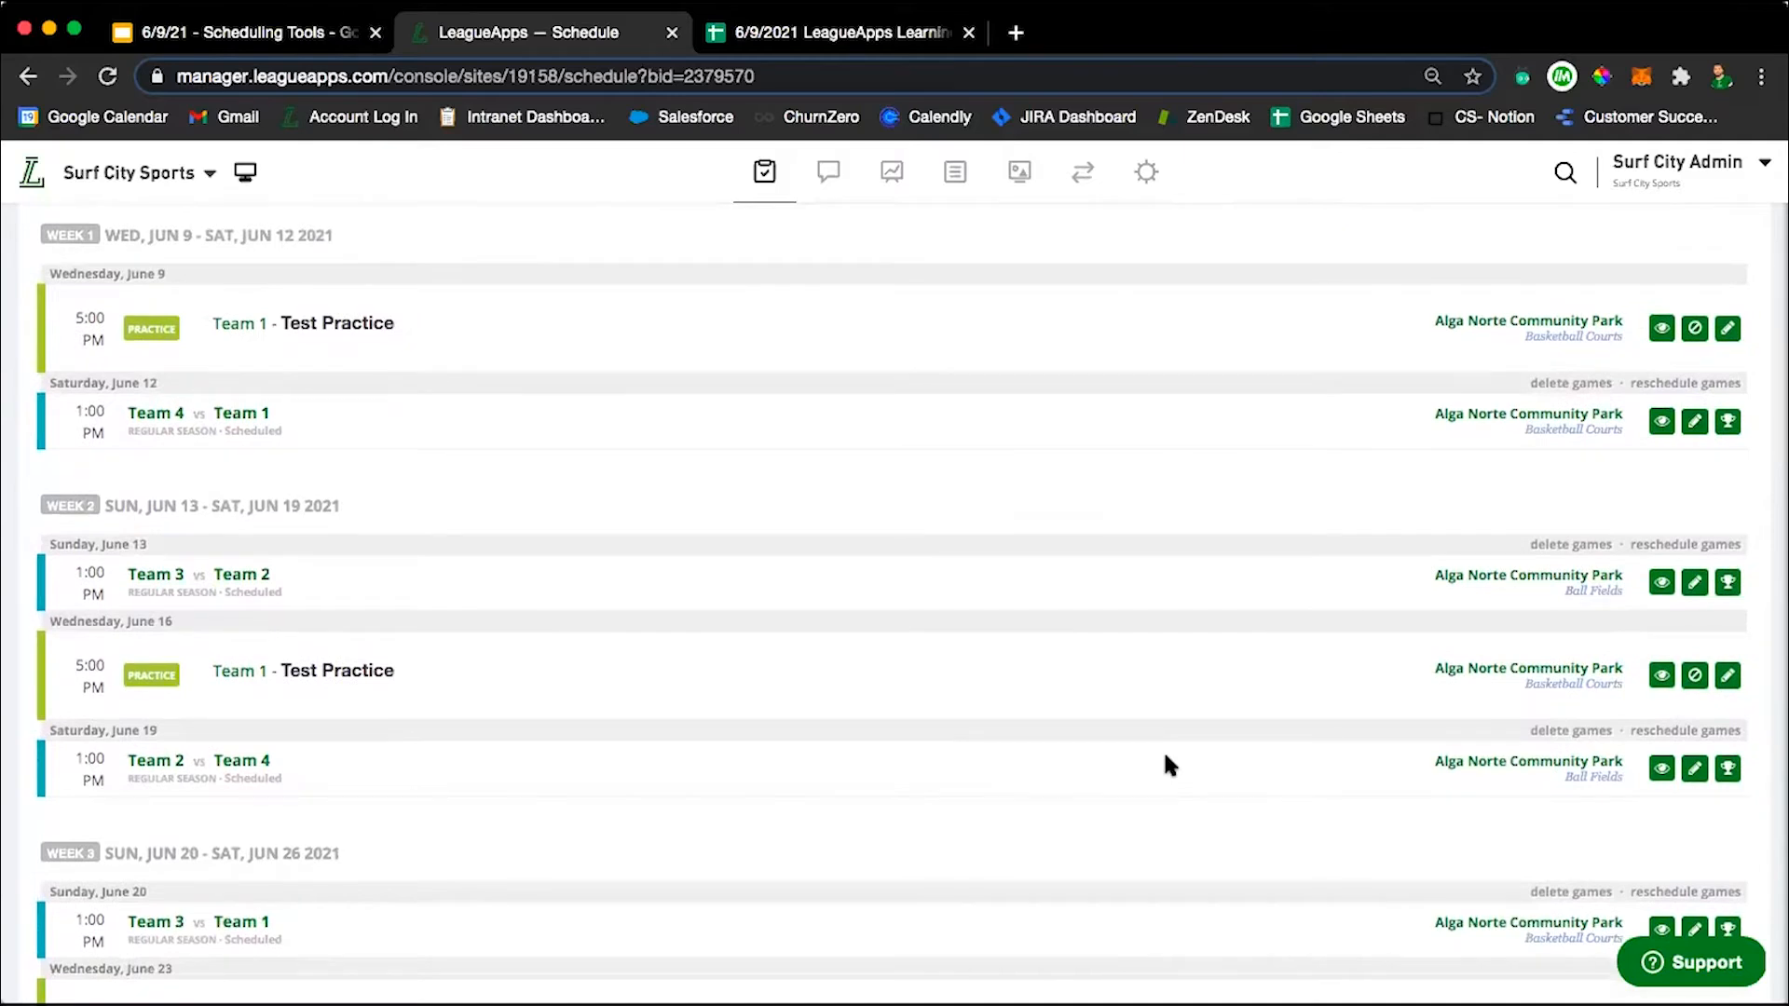
left_click(1694, 424)
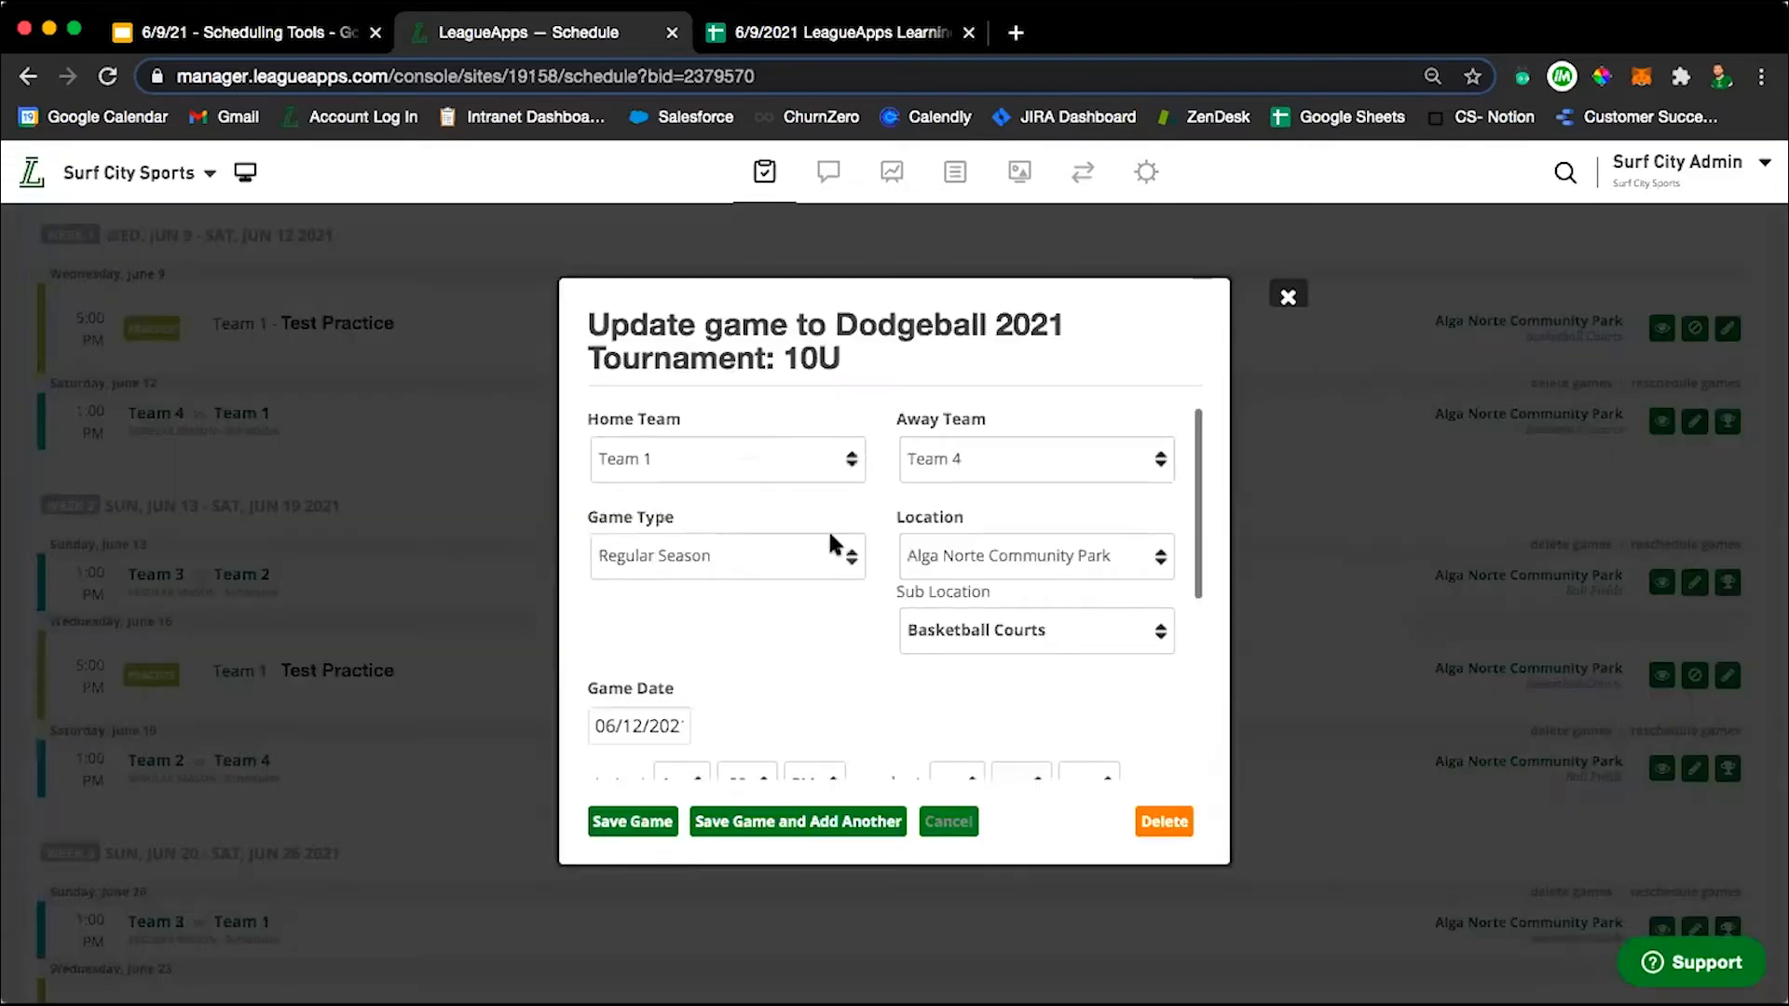
scroll(814, 684, "down", 3)
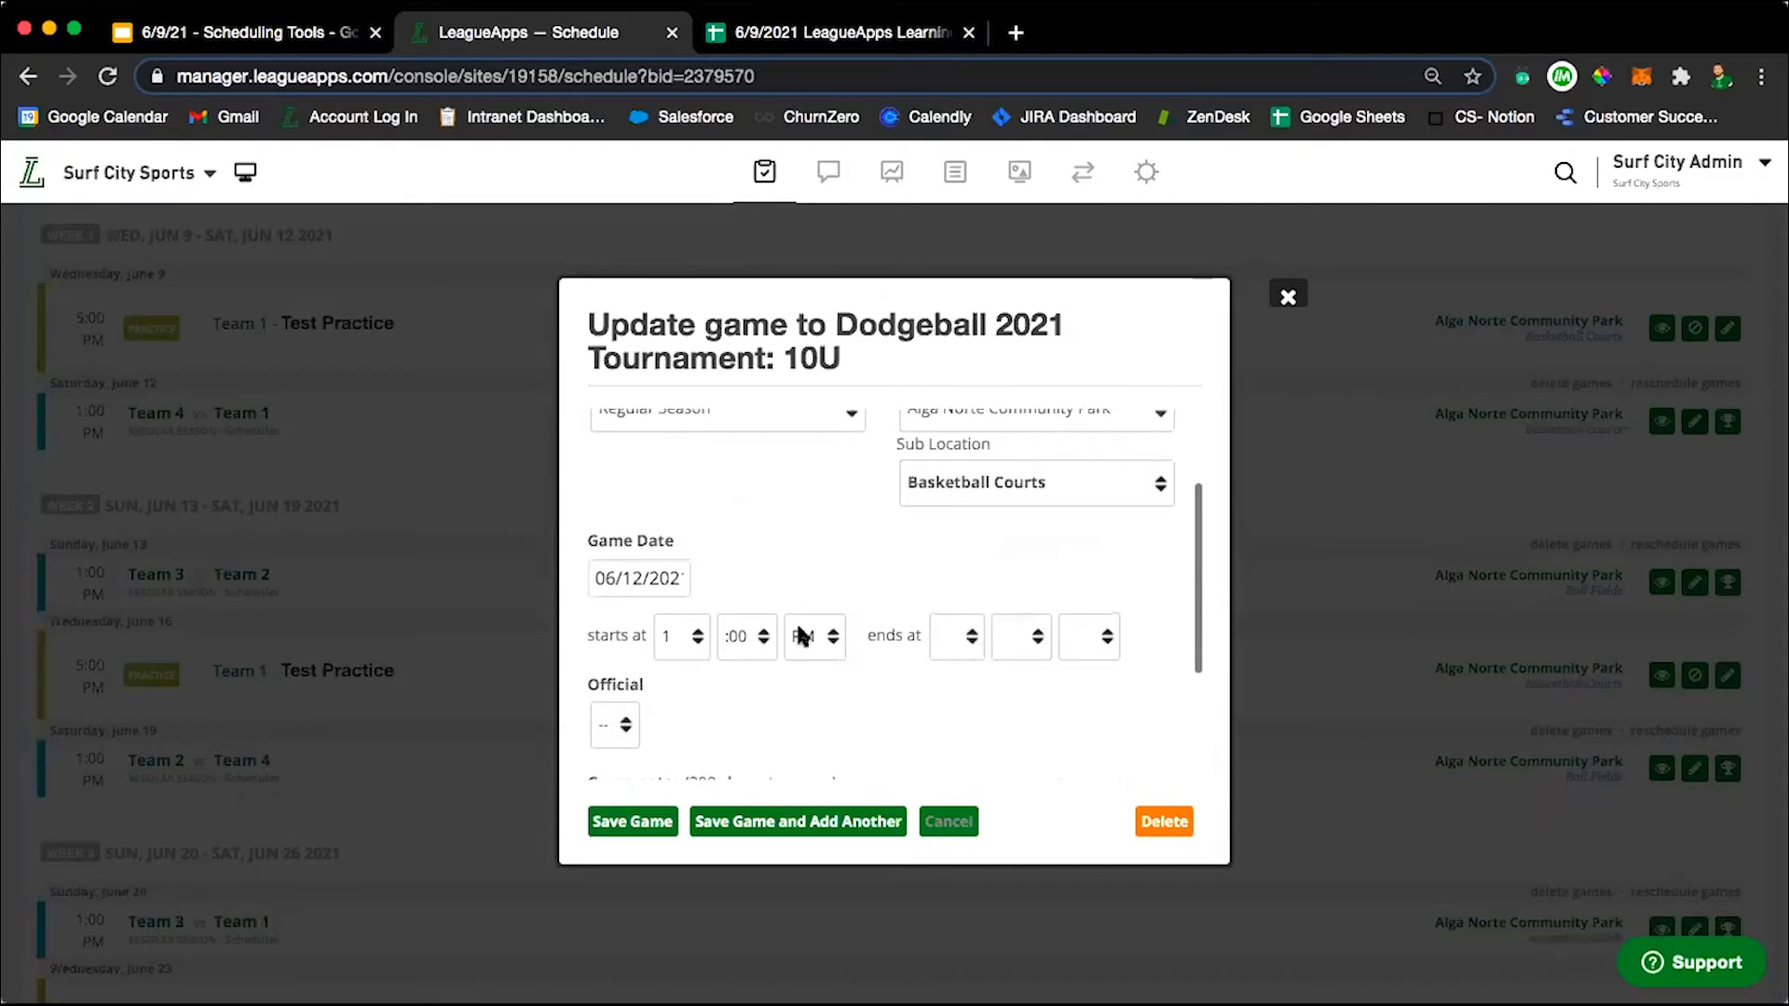
left_click(683, 636)
left_click(684, 652)
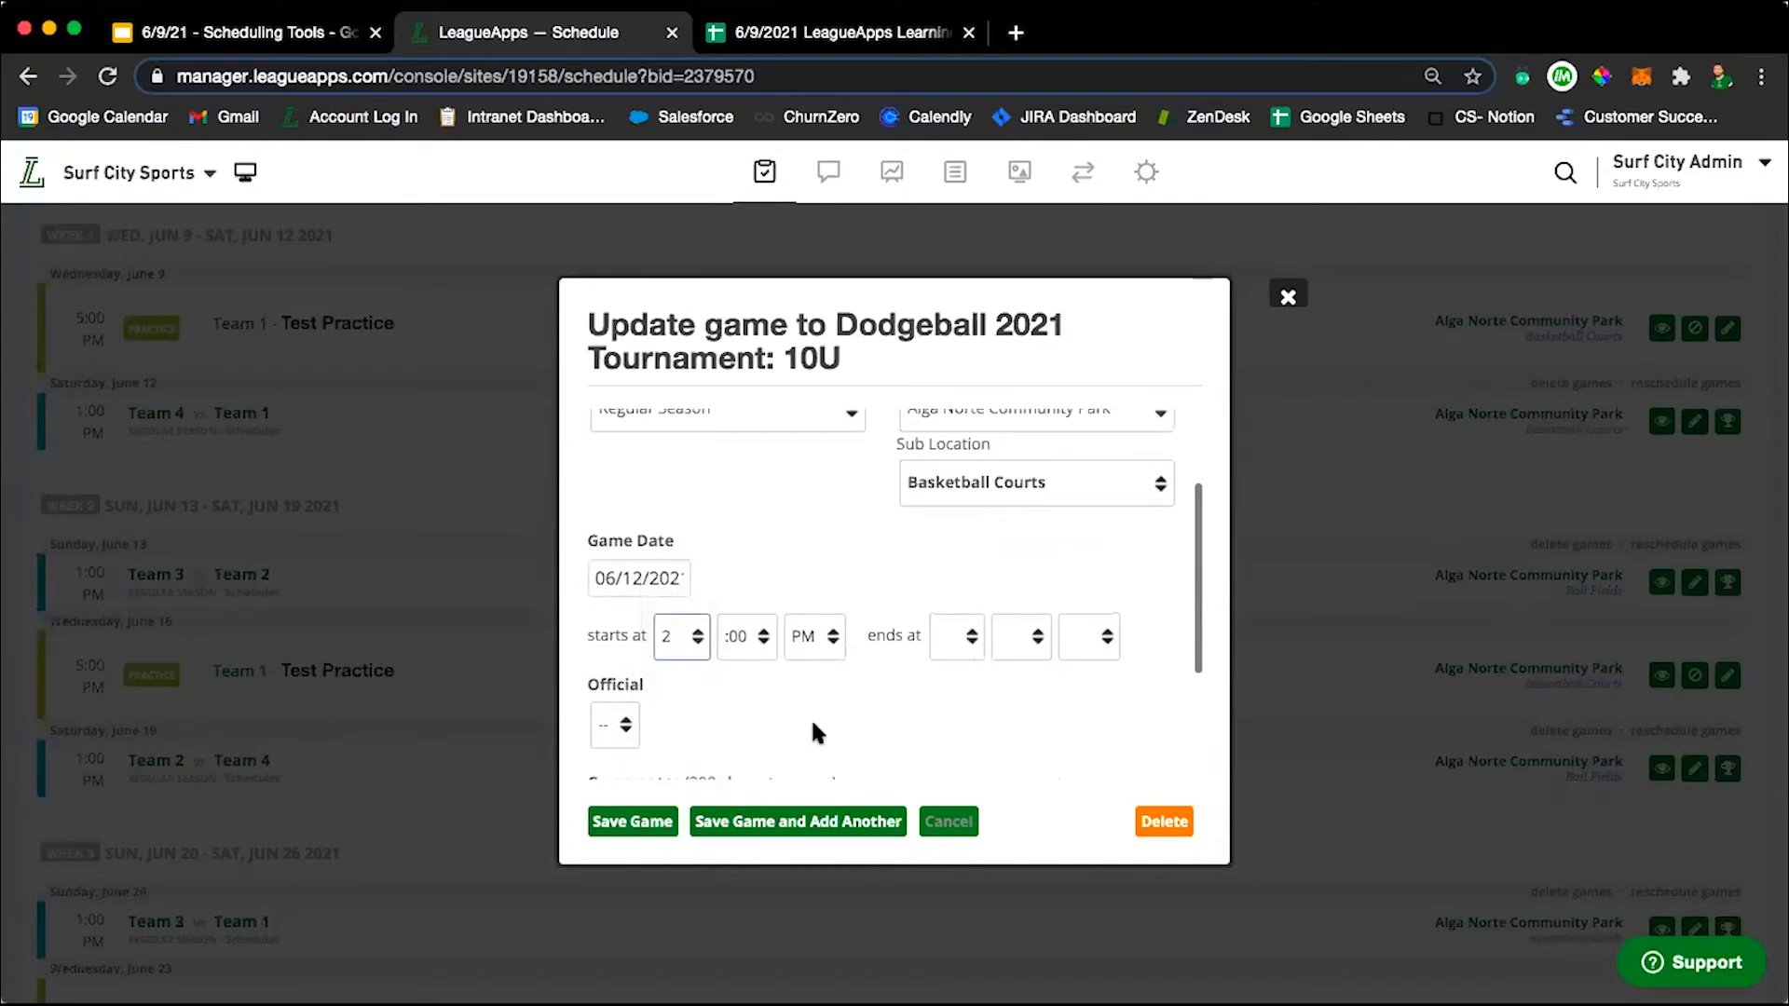
left_click(624, 821)
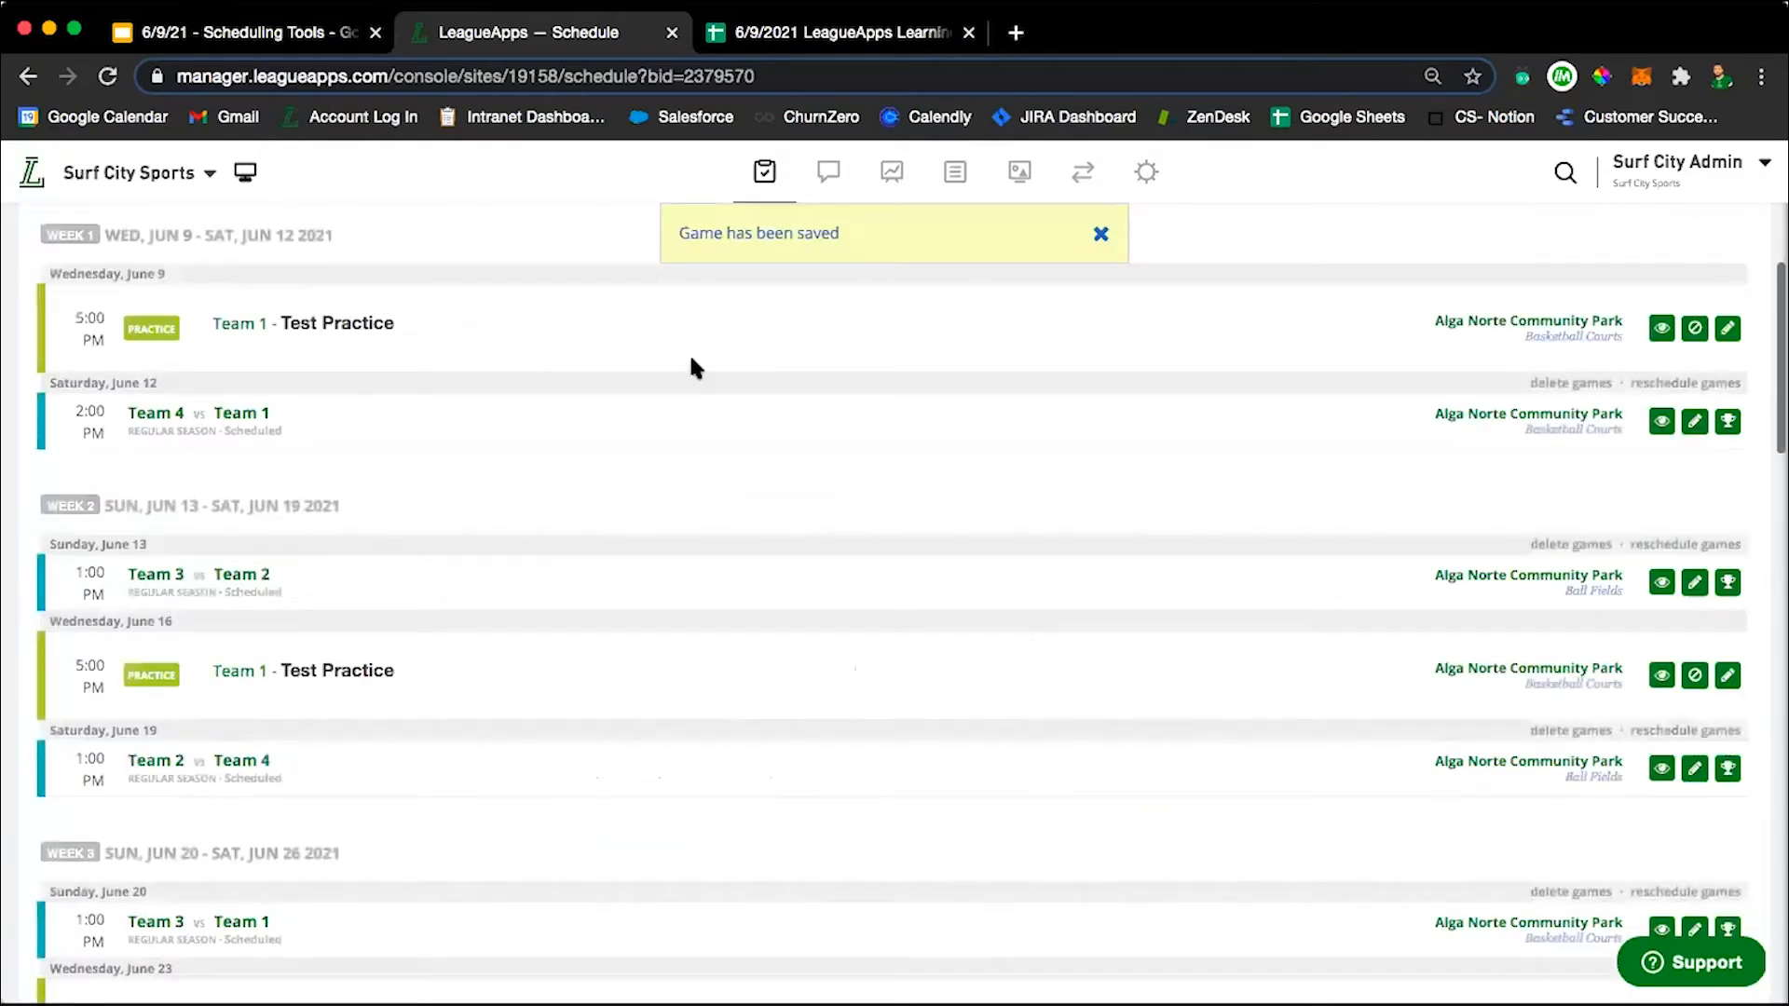
Examine the schedule page's management options and the weekly list of practices and games with their edit controls.
scroll(827, 401, "up", 3)
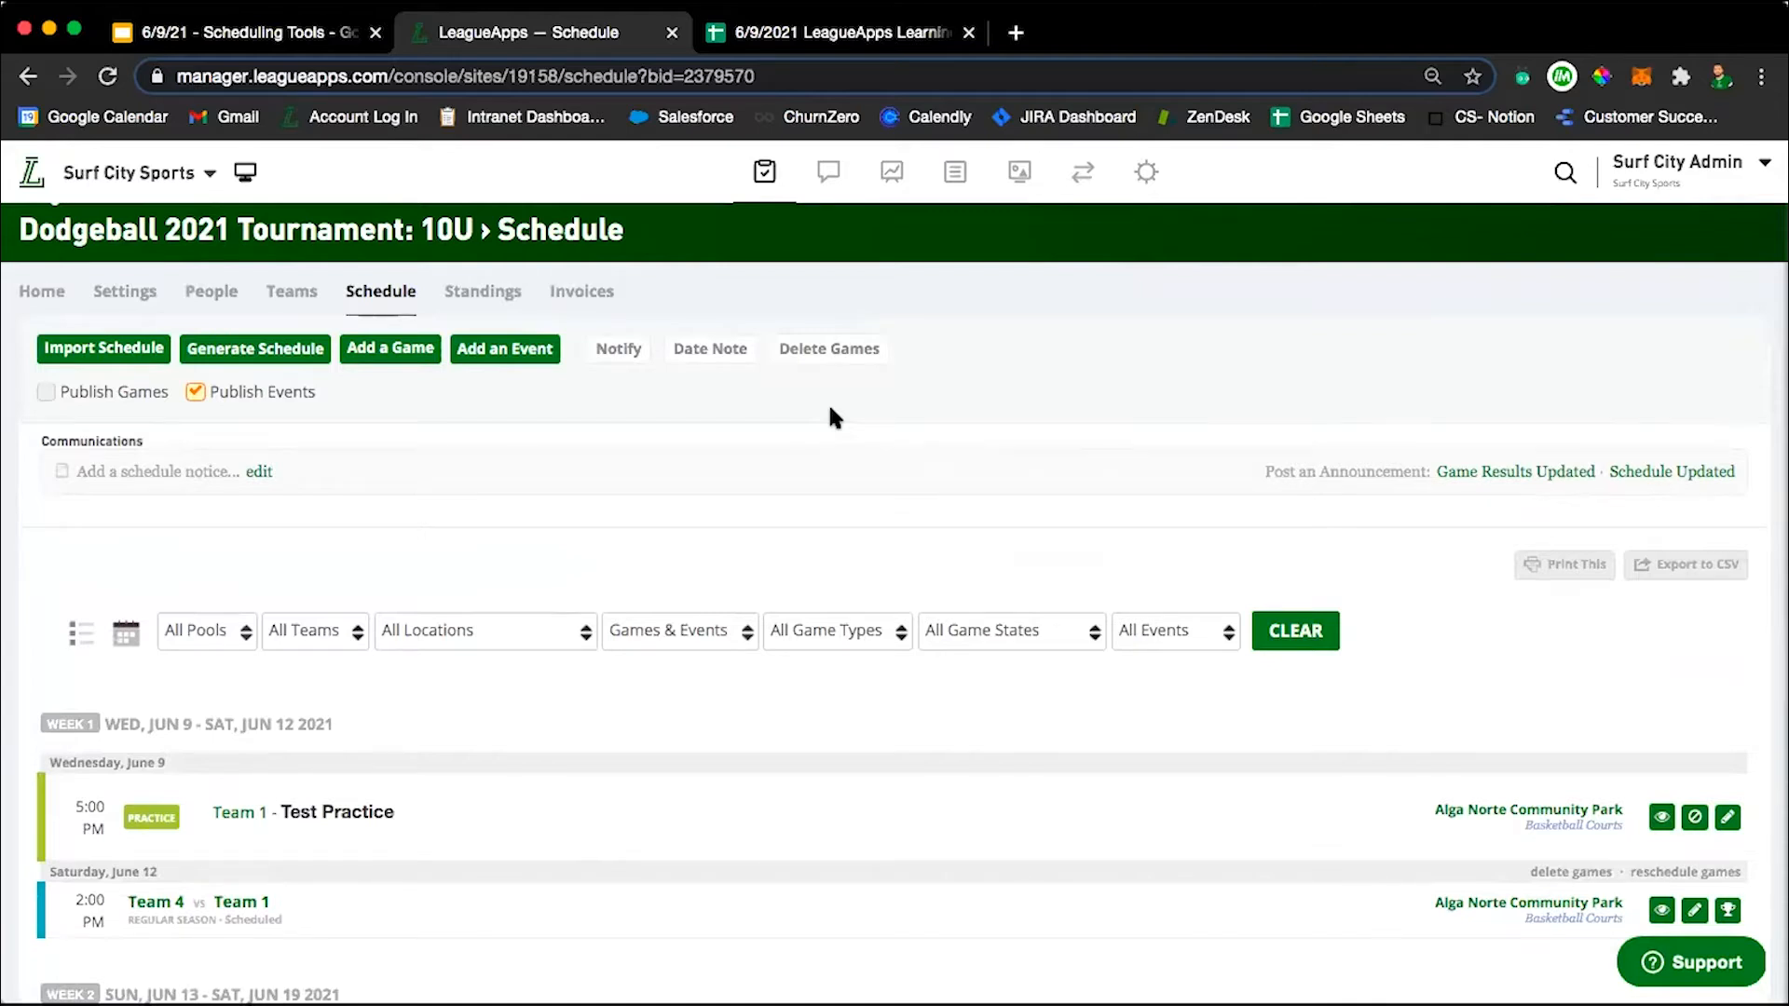
scroll(596, 874, "down", 3)
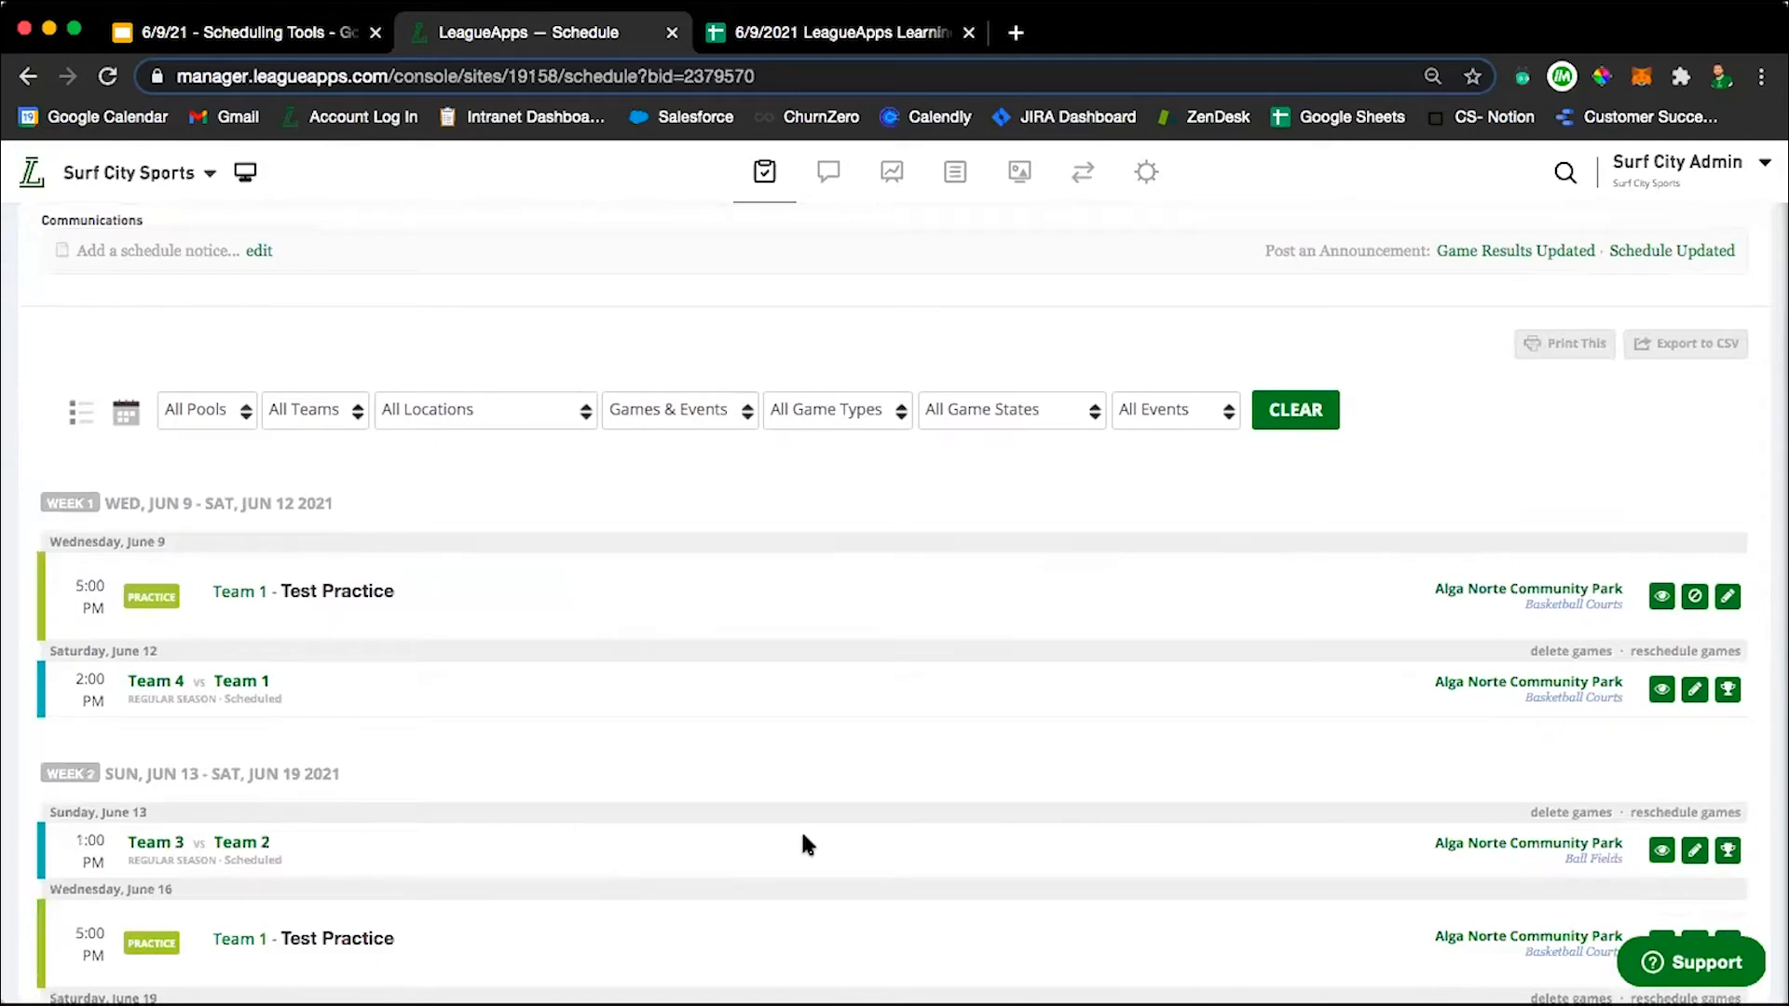
scroll(802, 835, "up", 3)
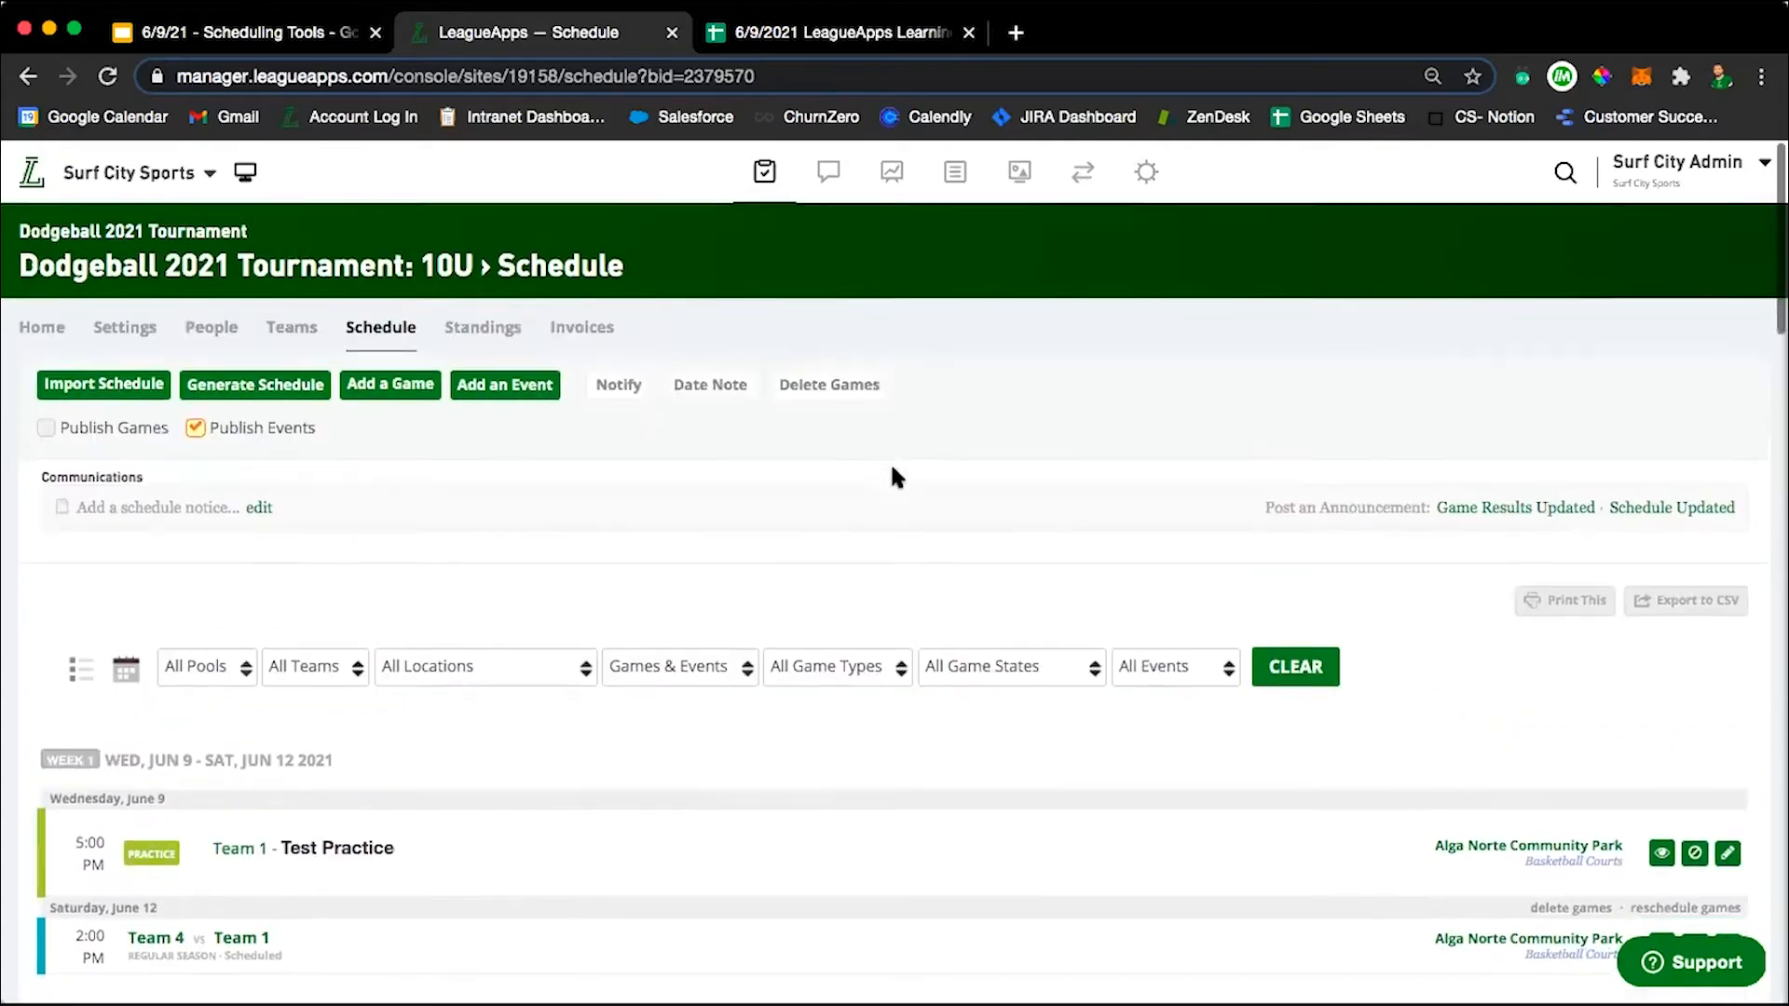
scroll(894, 475, "down", 1)
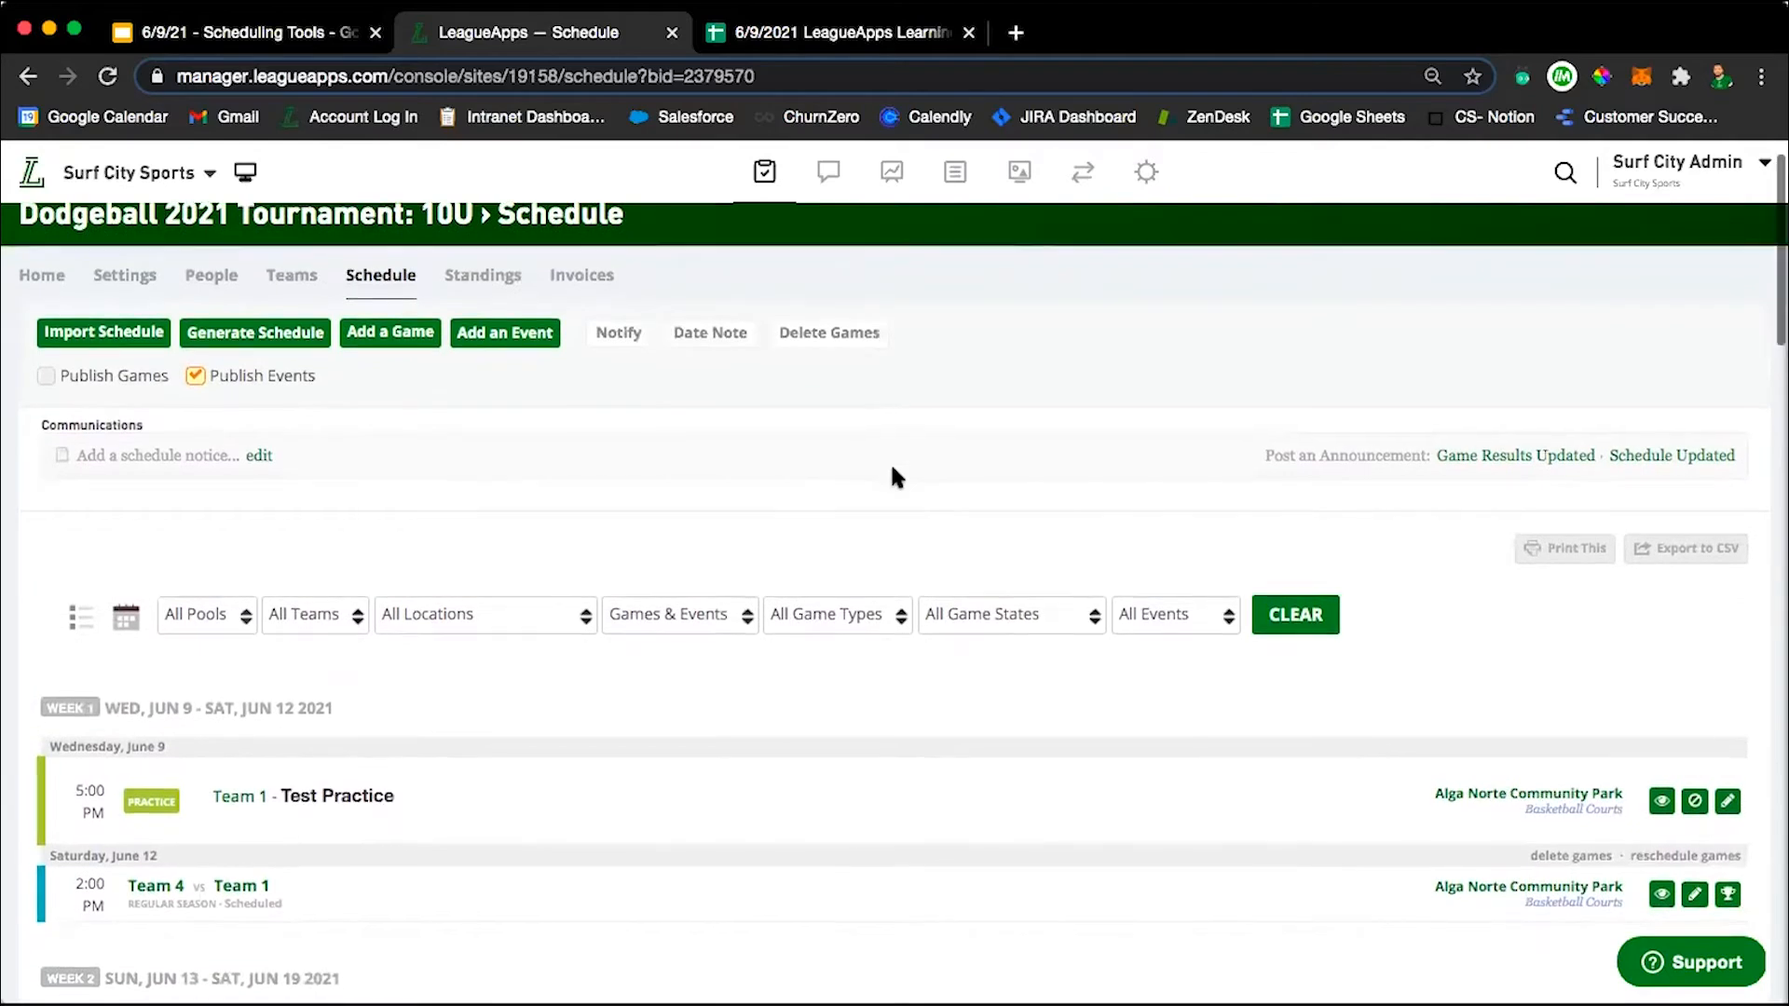
scroll(892, 469, "down", 5)
scroll(891, 461, "down", 3)
scroll(891, 466, "up", 10)
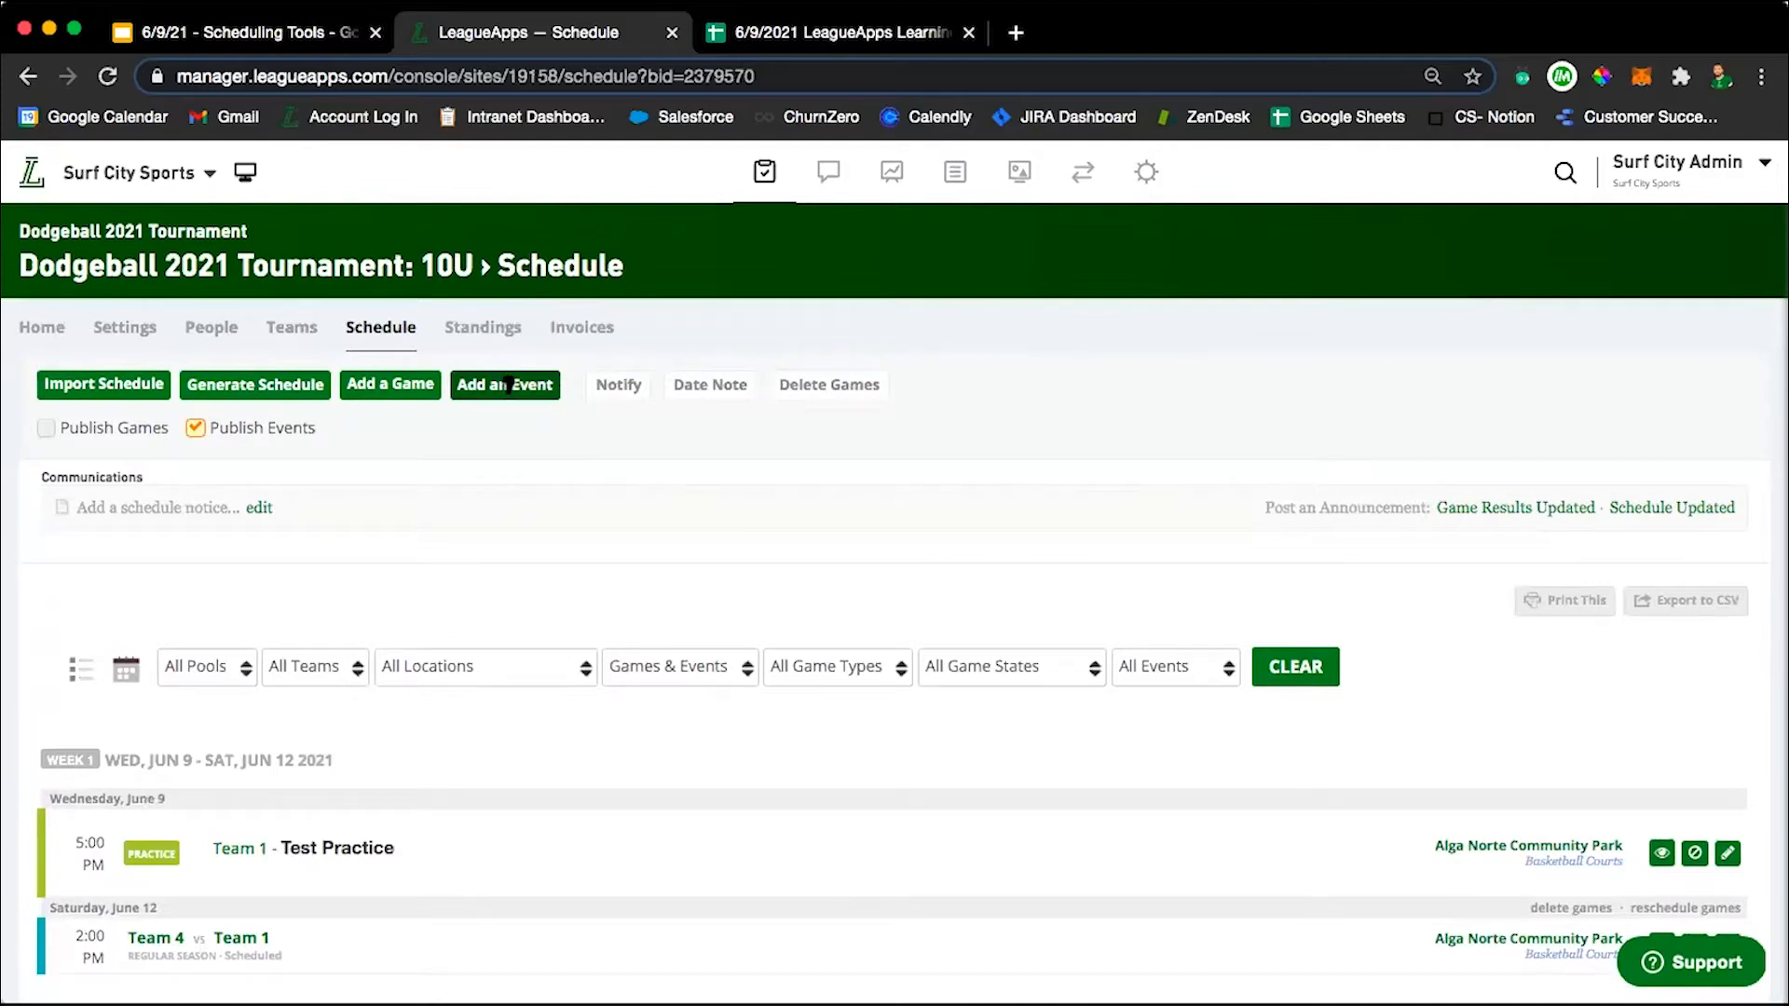
scroll(855, 600, "down", 1)
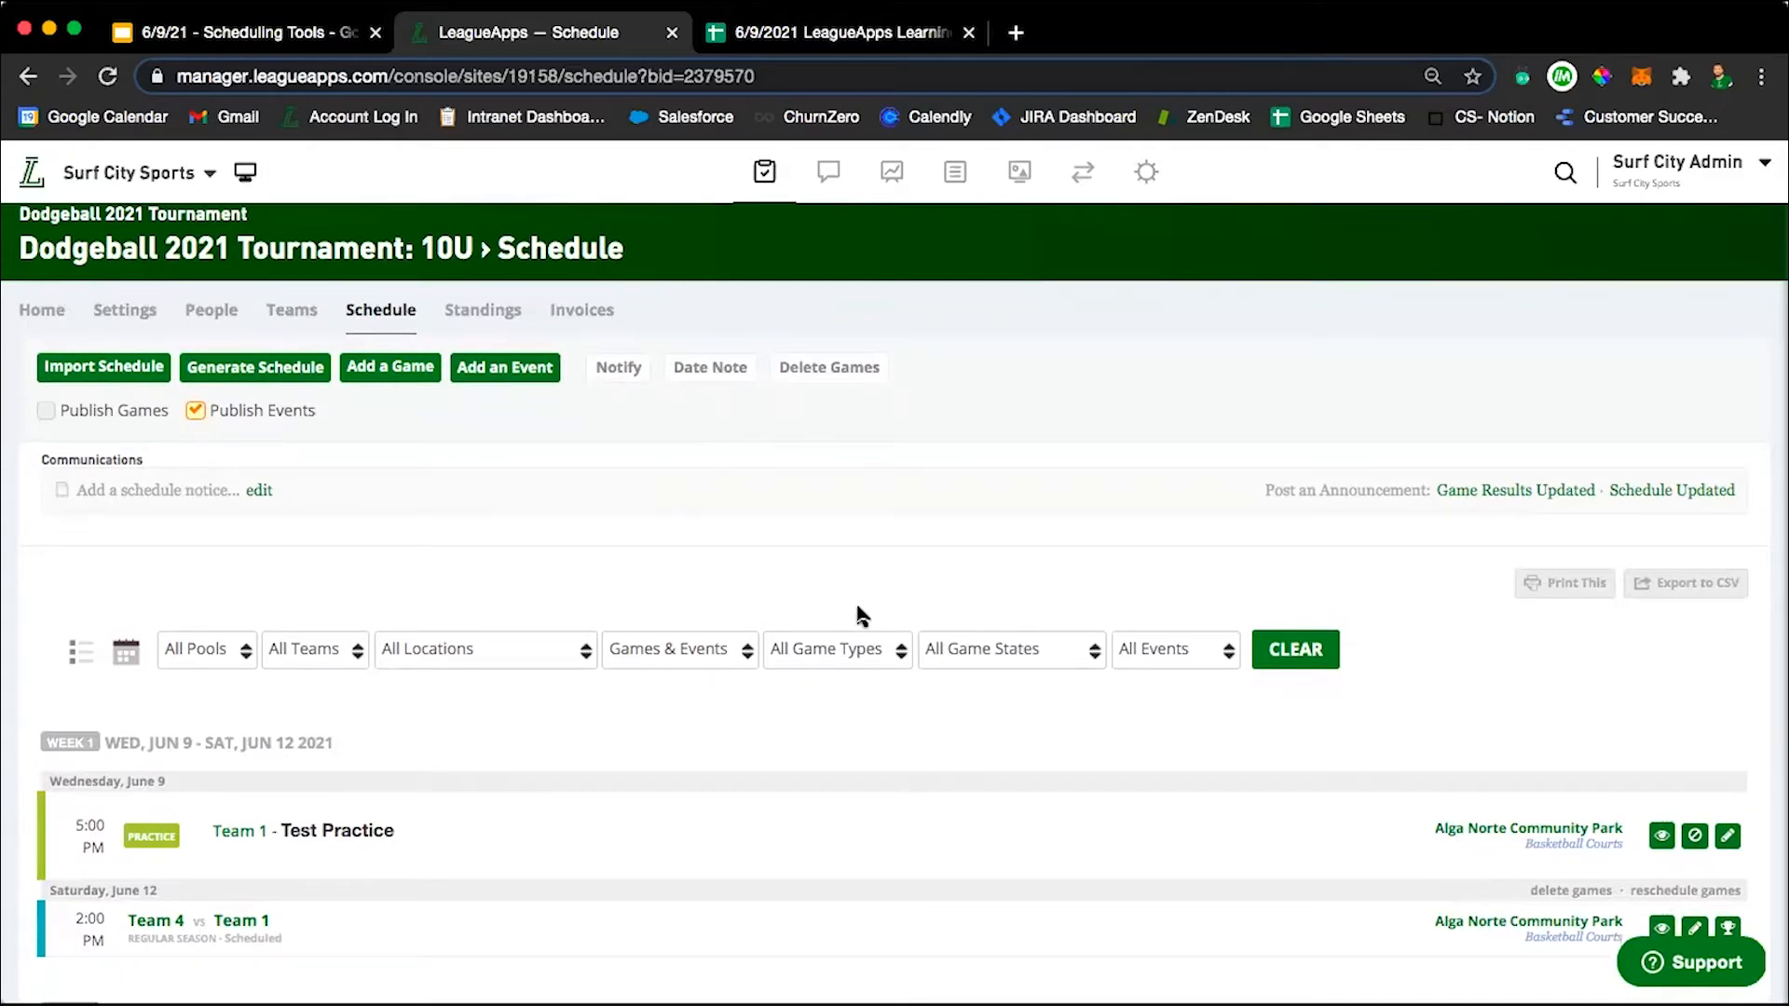
scroll(855, 600, "down", 6)
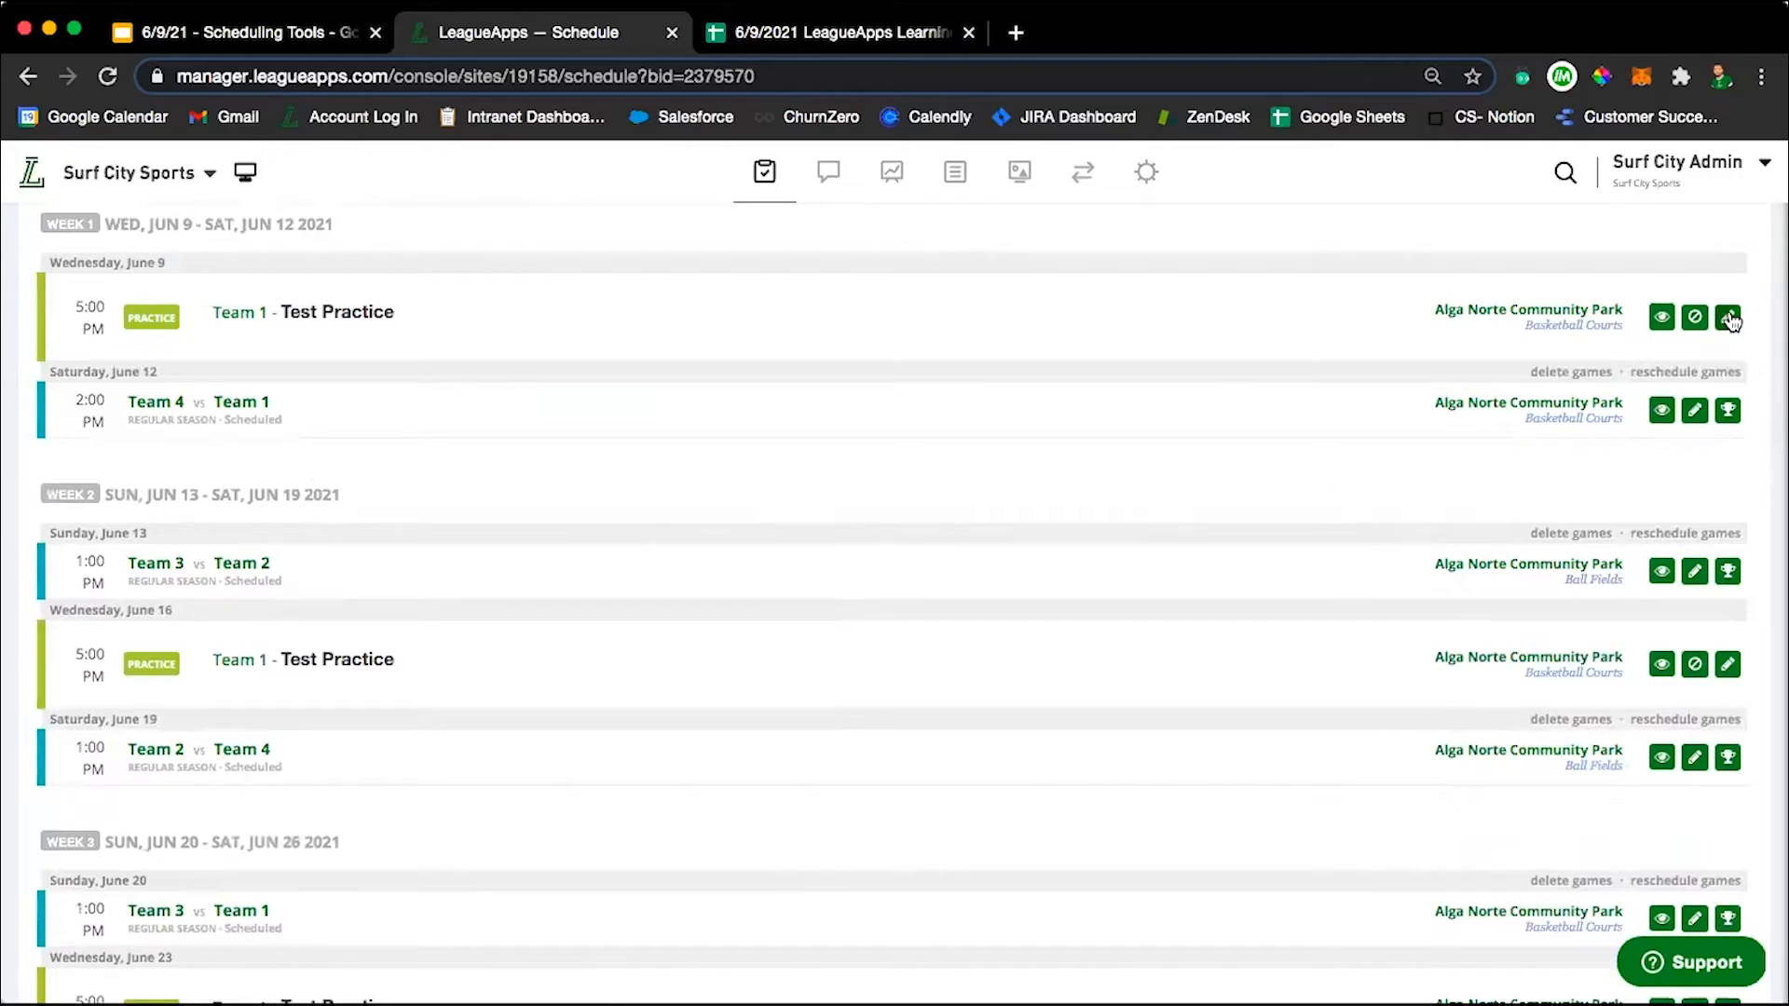
scroll(1006, 471, "up", 6)
scroll(1006, 470, "down", 6)
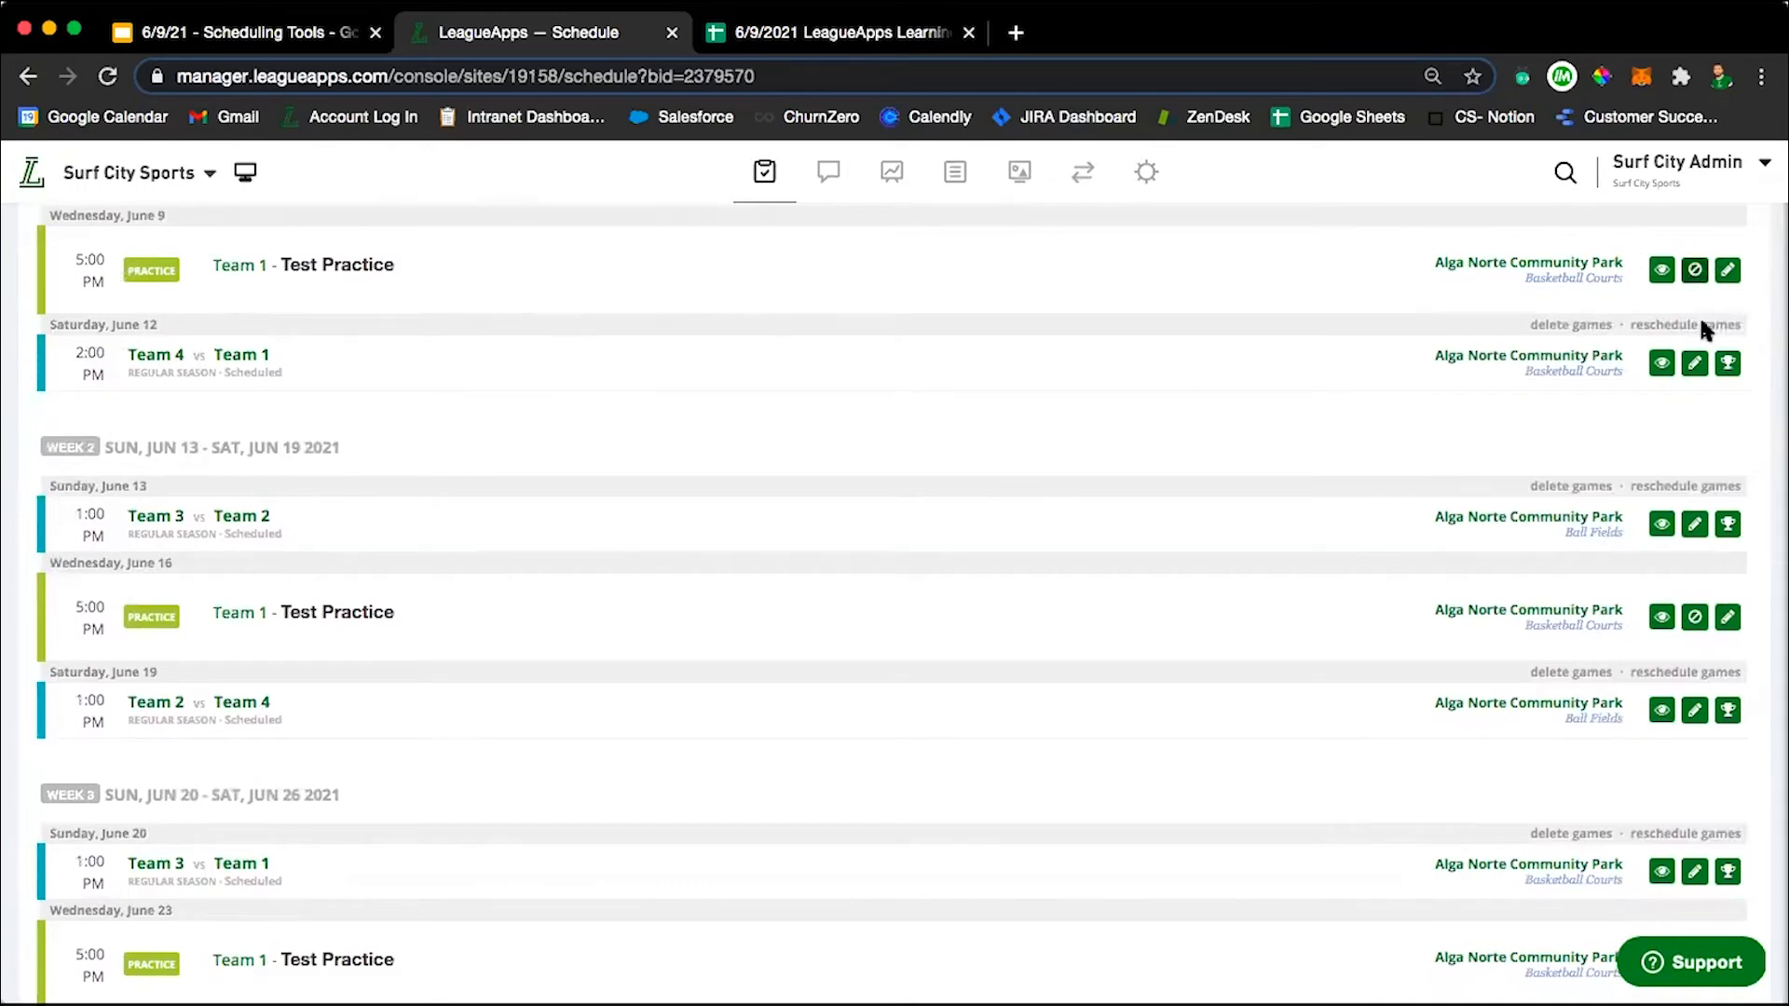
Open the Saturday, June 26 game between Team 2 and Team 1 and inspect its team, game type, location and time options.
scroll(1720, 703, "down", 6)
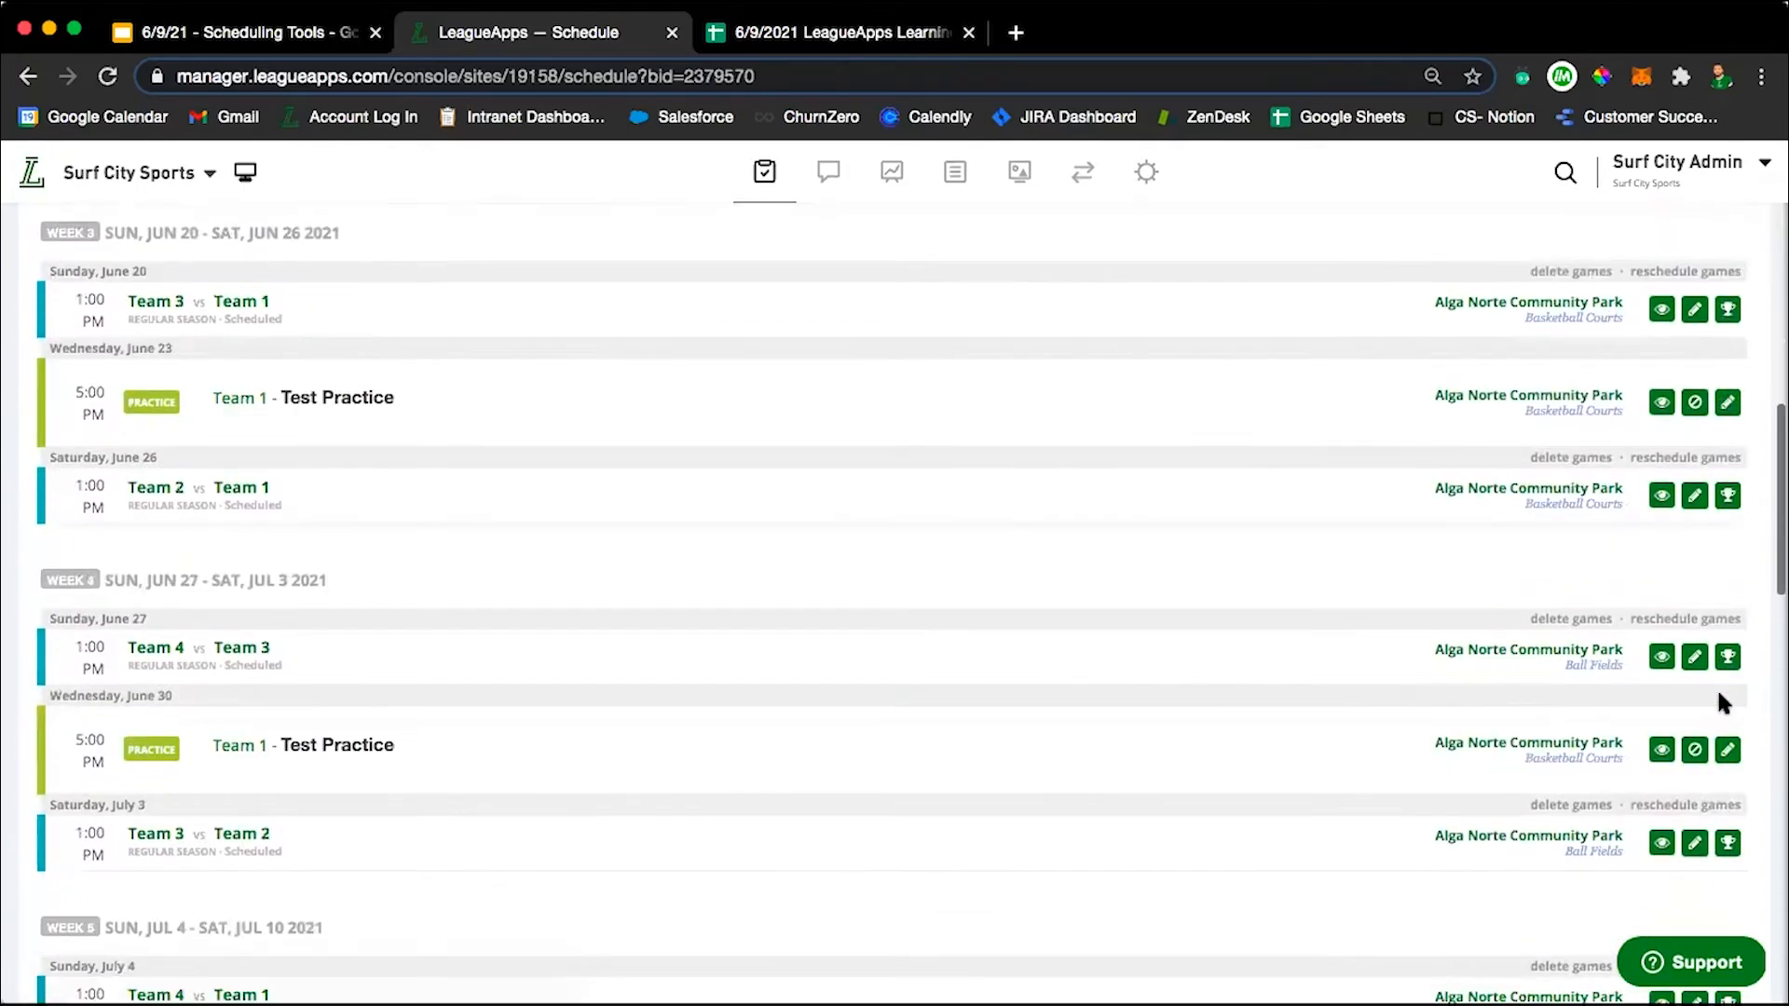
left_click(1694, 495)
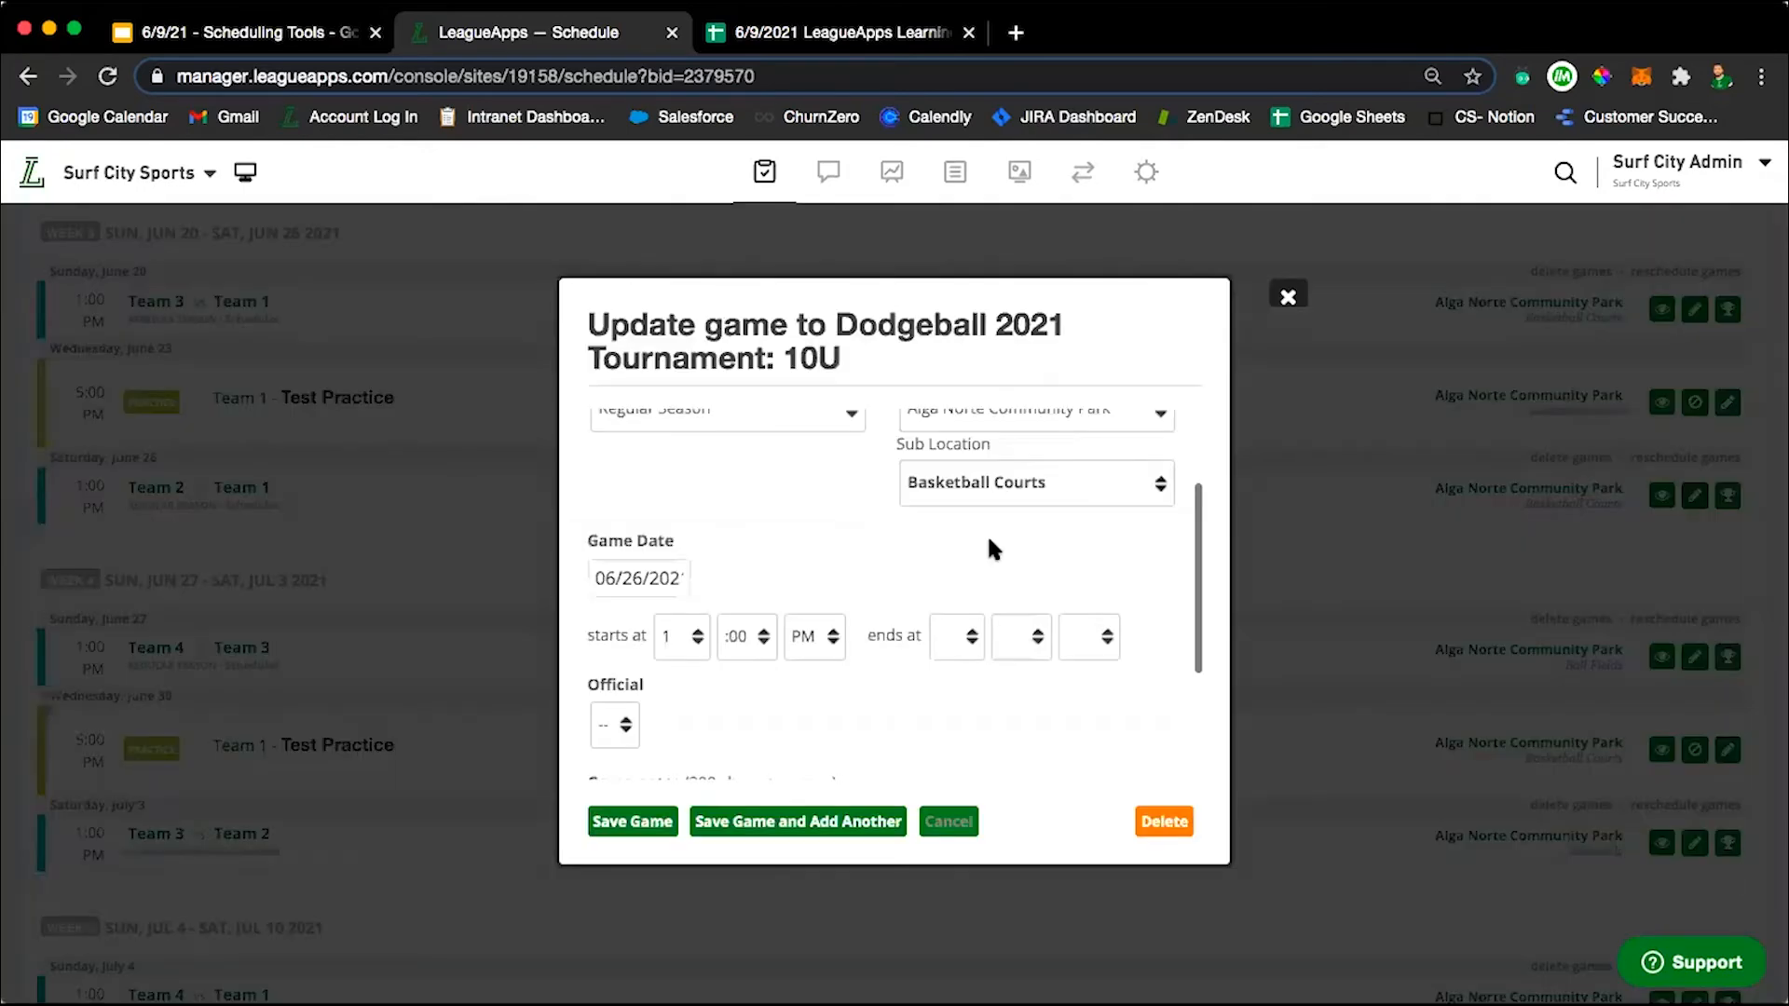
scroll(989, 542, "up", 2)
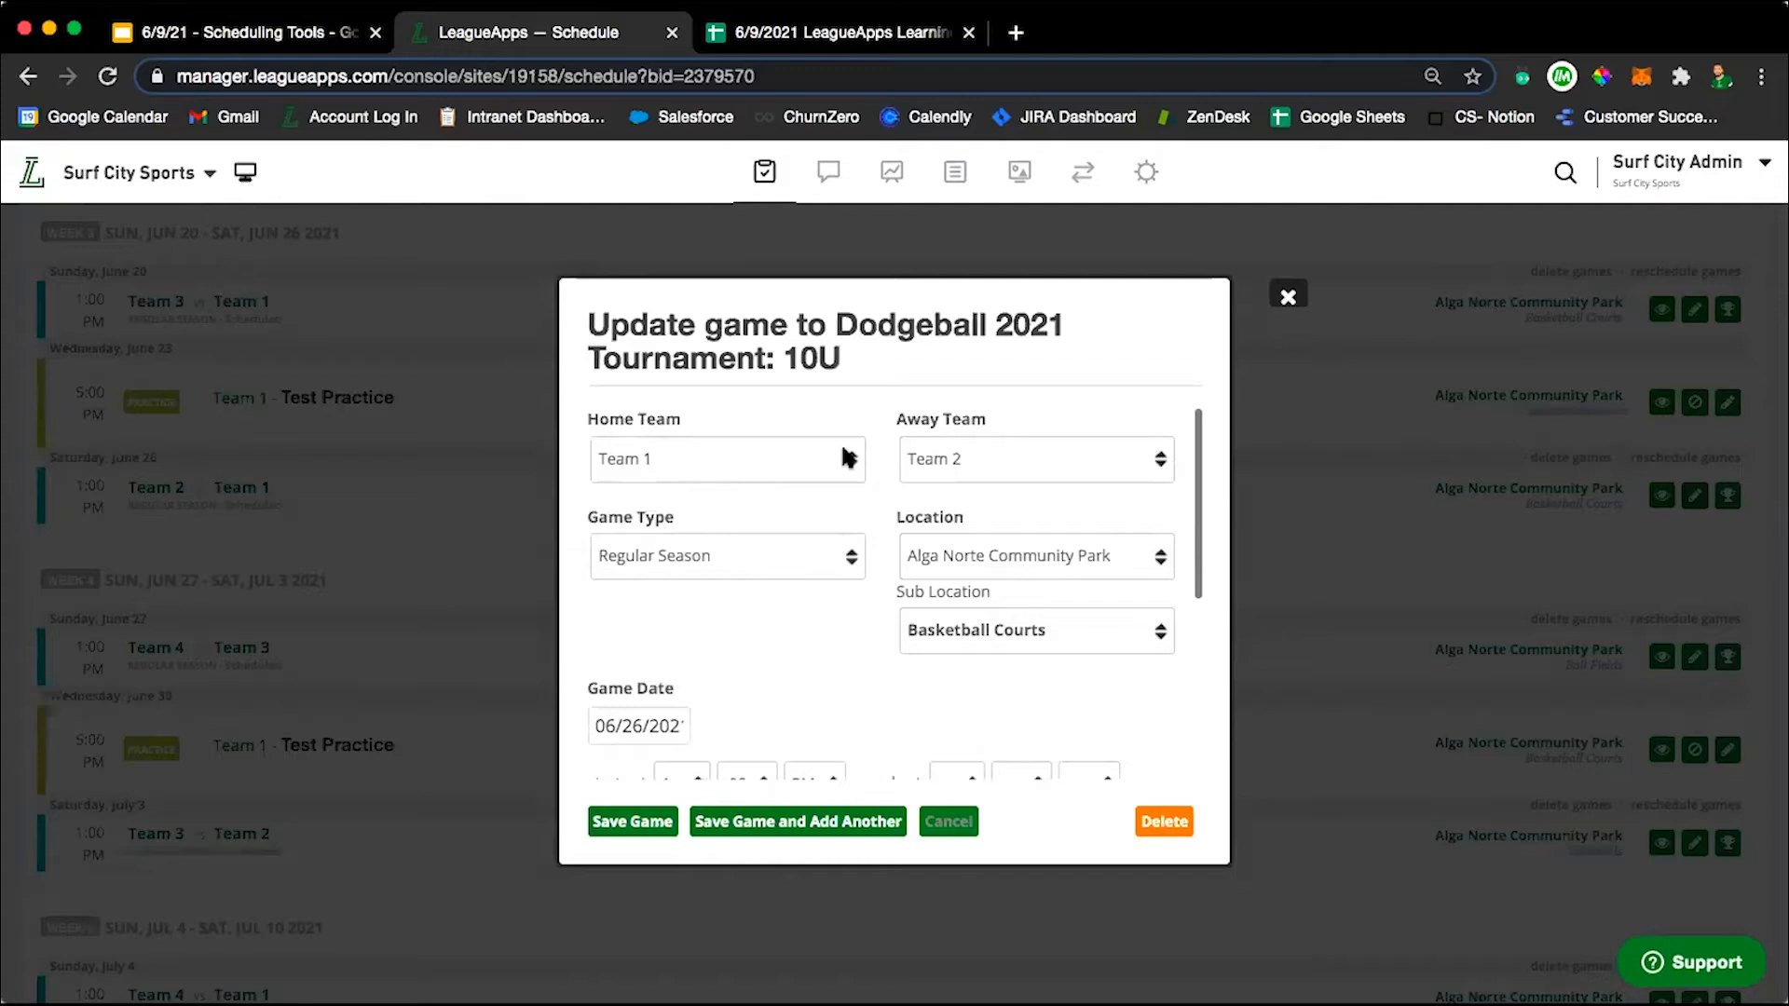
scroll(731, 624, "down", 1)
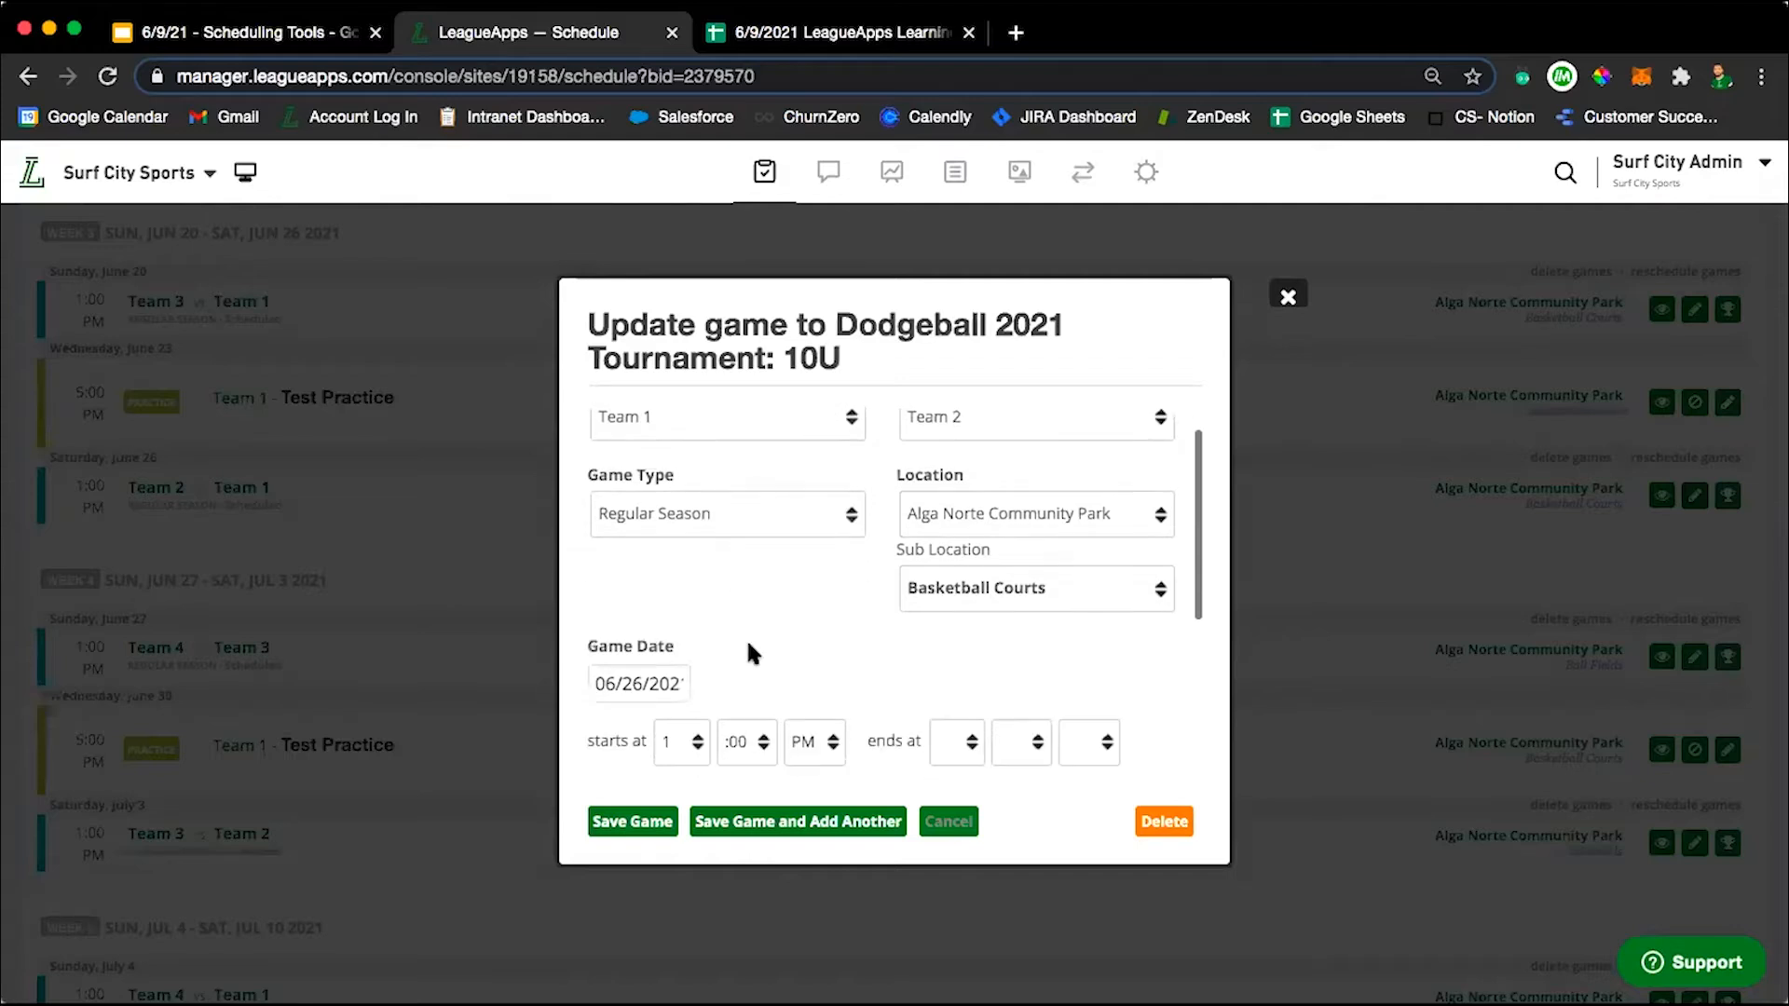
left_click(722, 505)
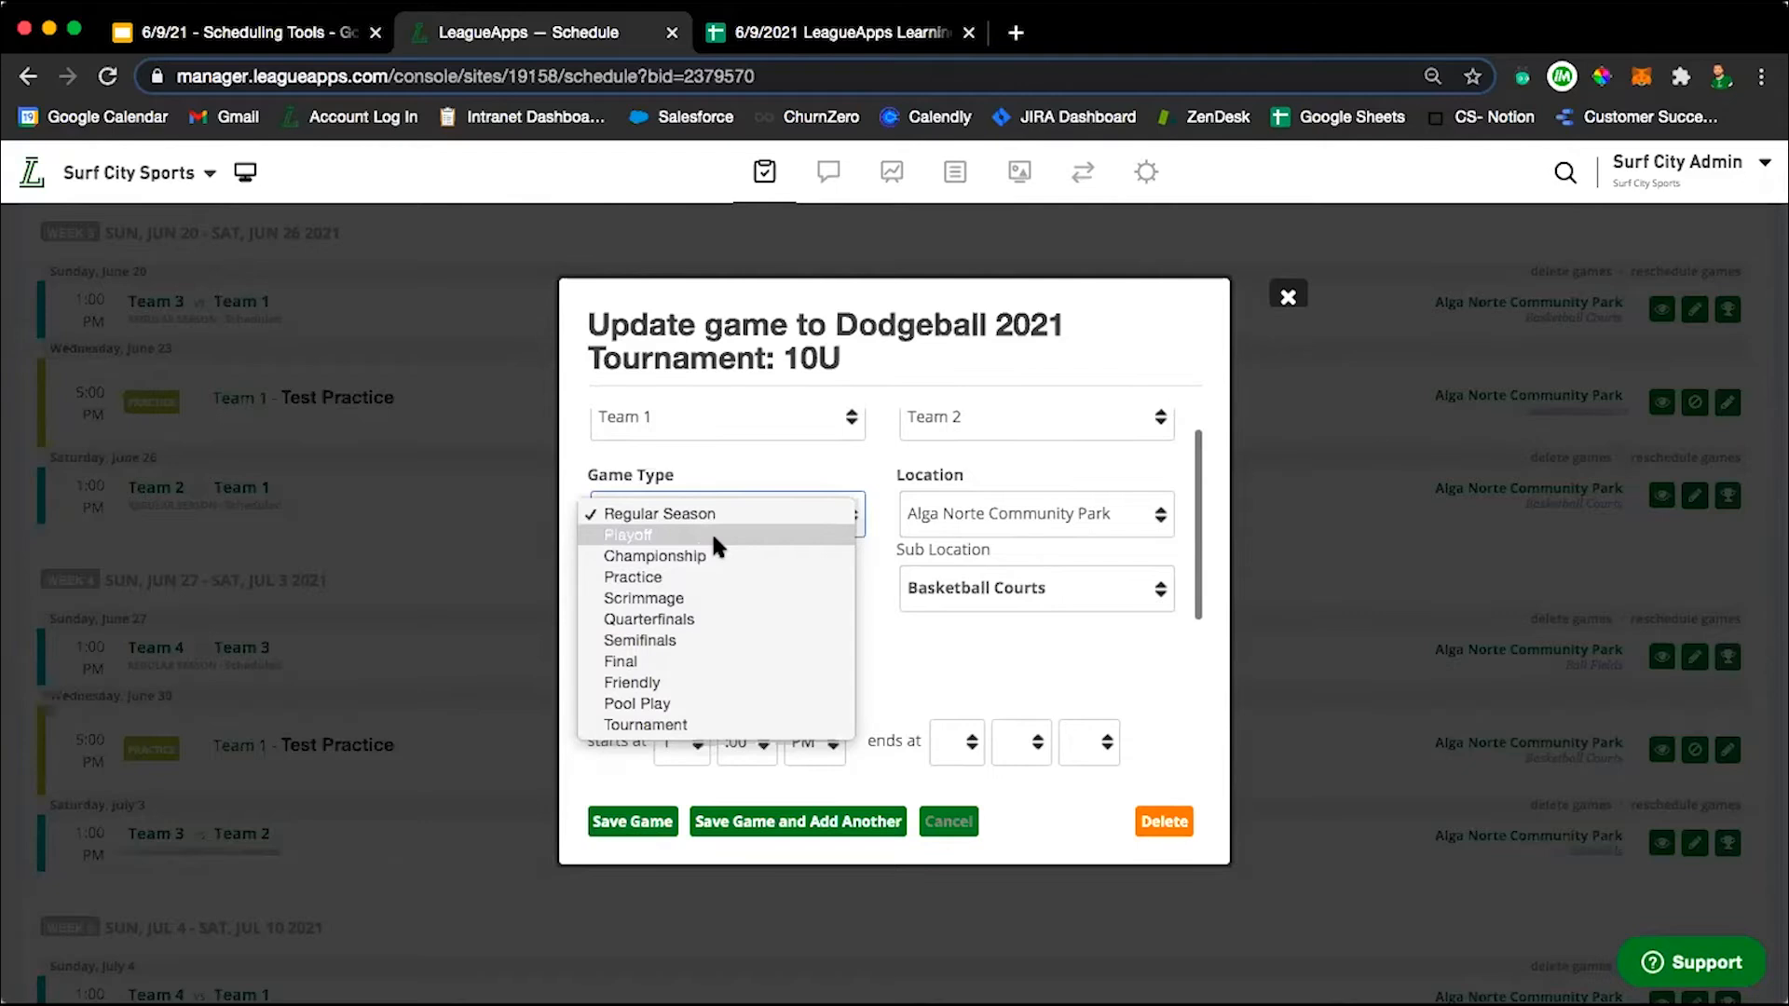
left_click(936, 635)
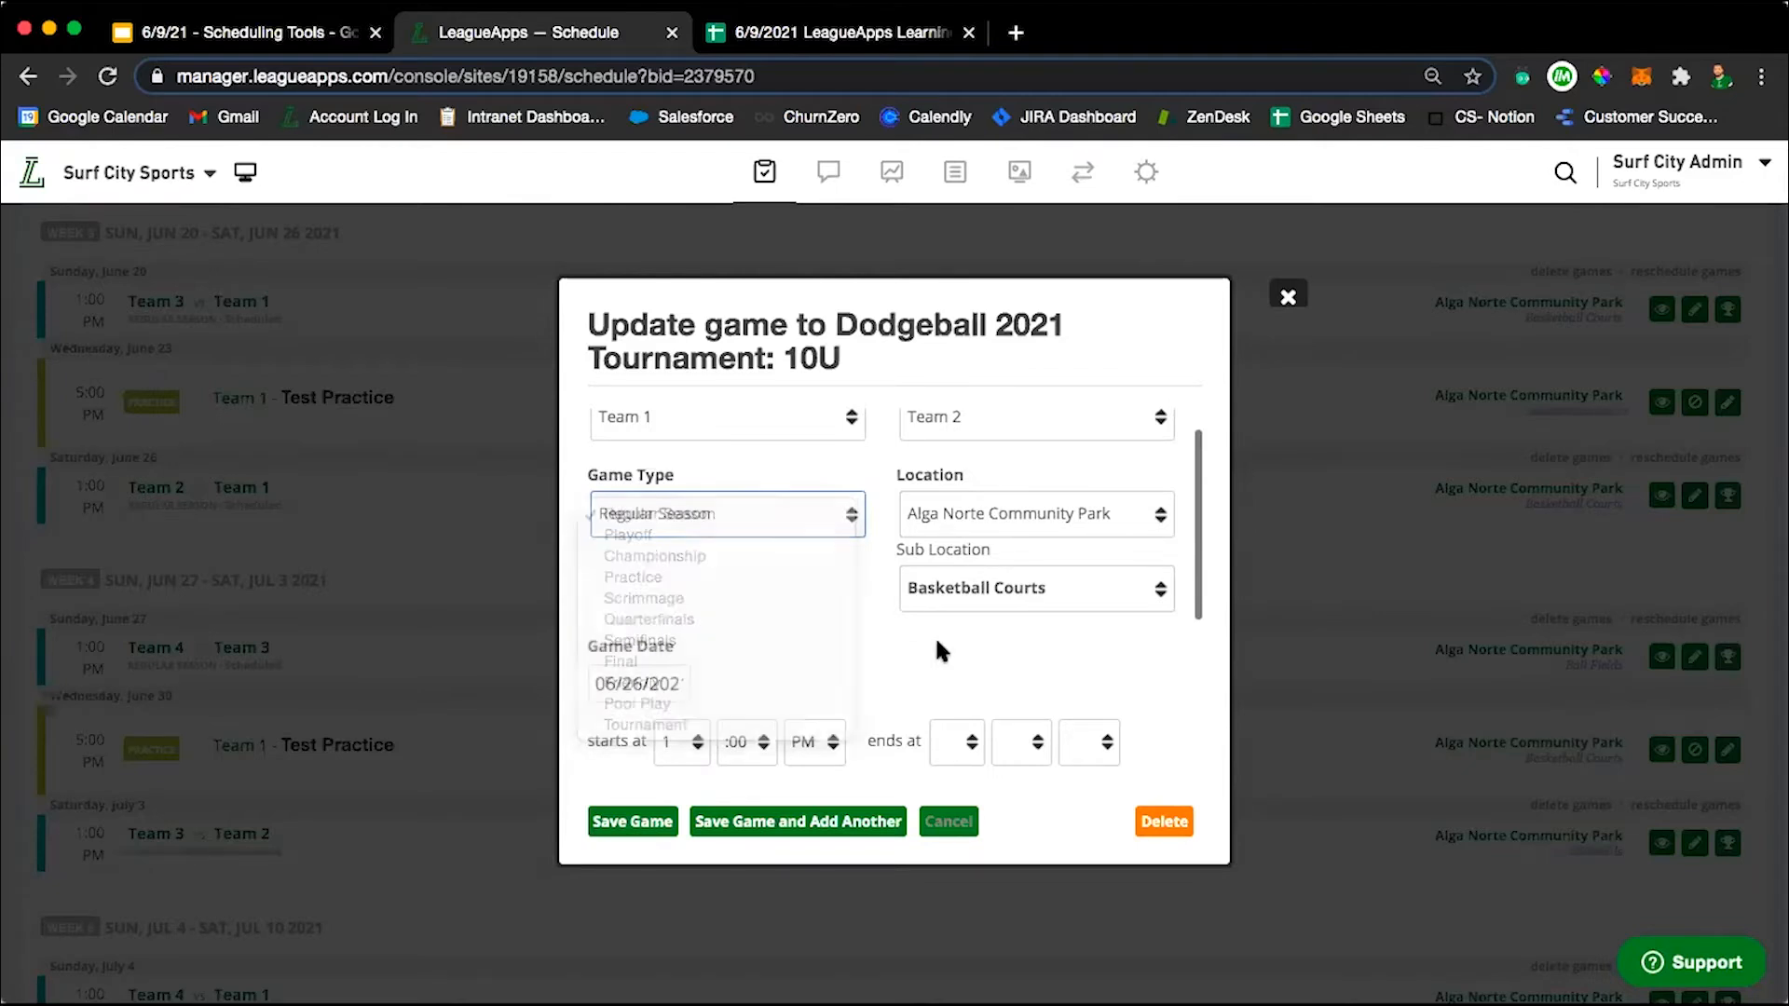
left_click(1015, 508)
left_click(969, 533)
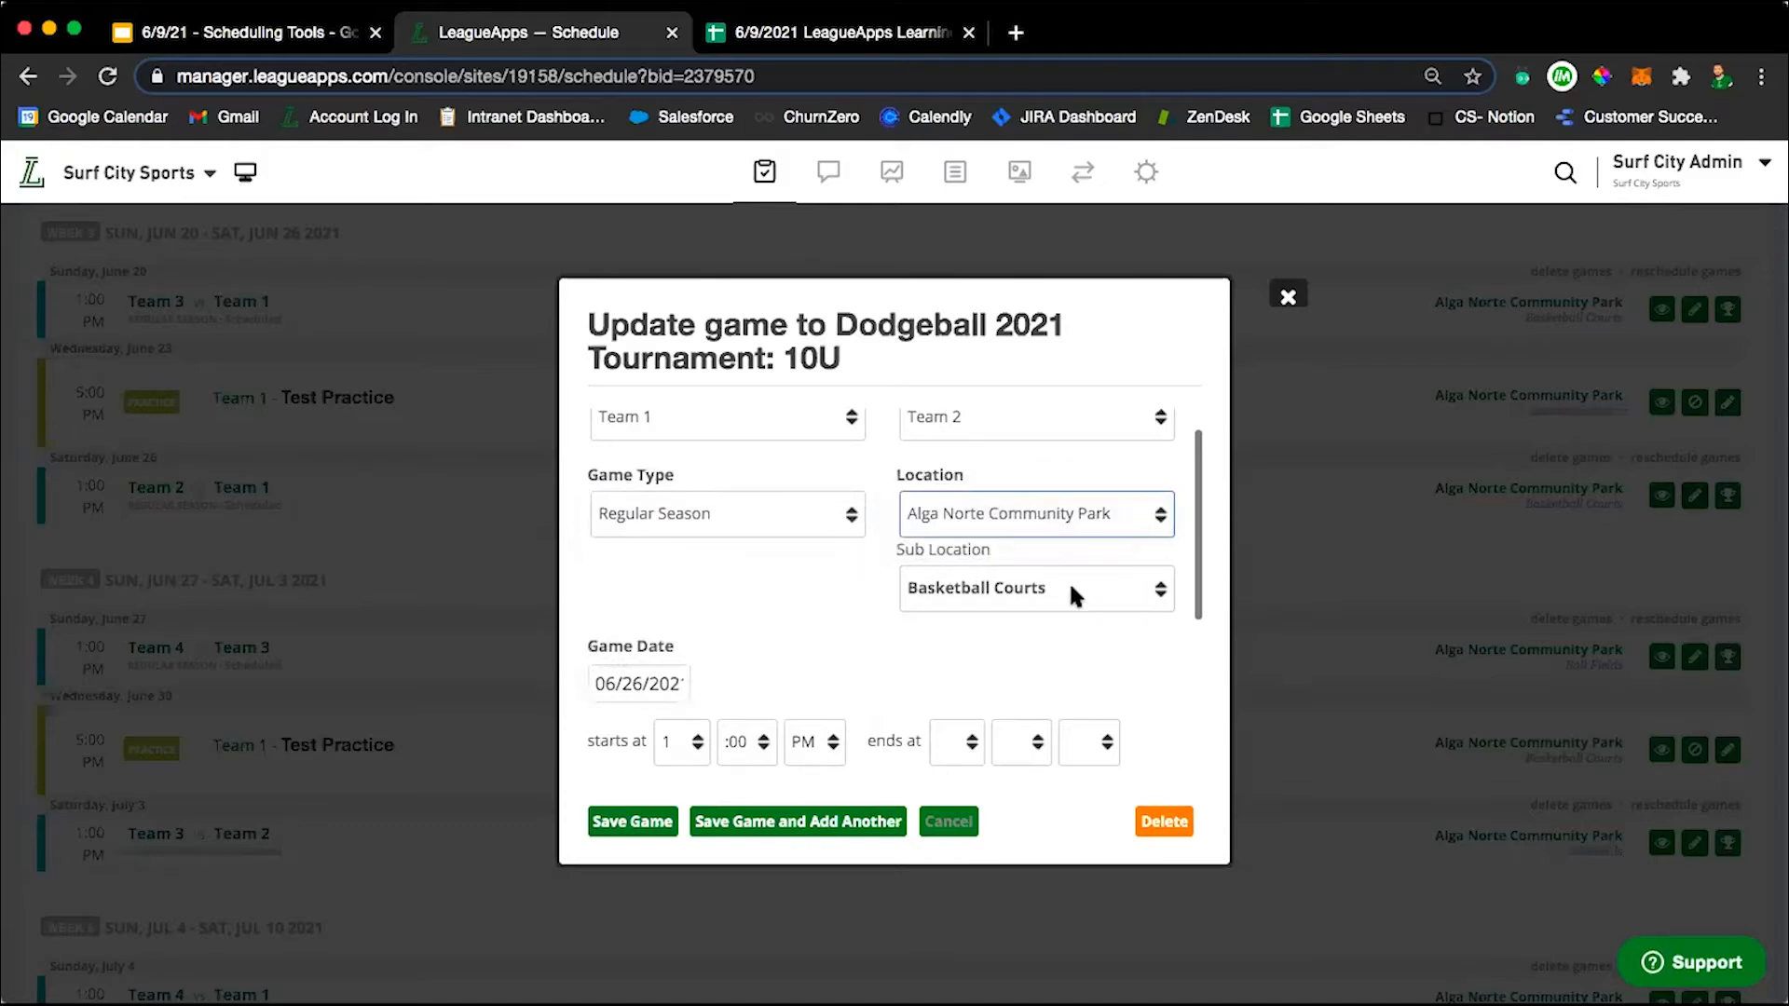
scroll(850, 578, "down", 3)
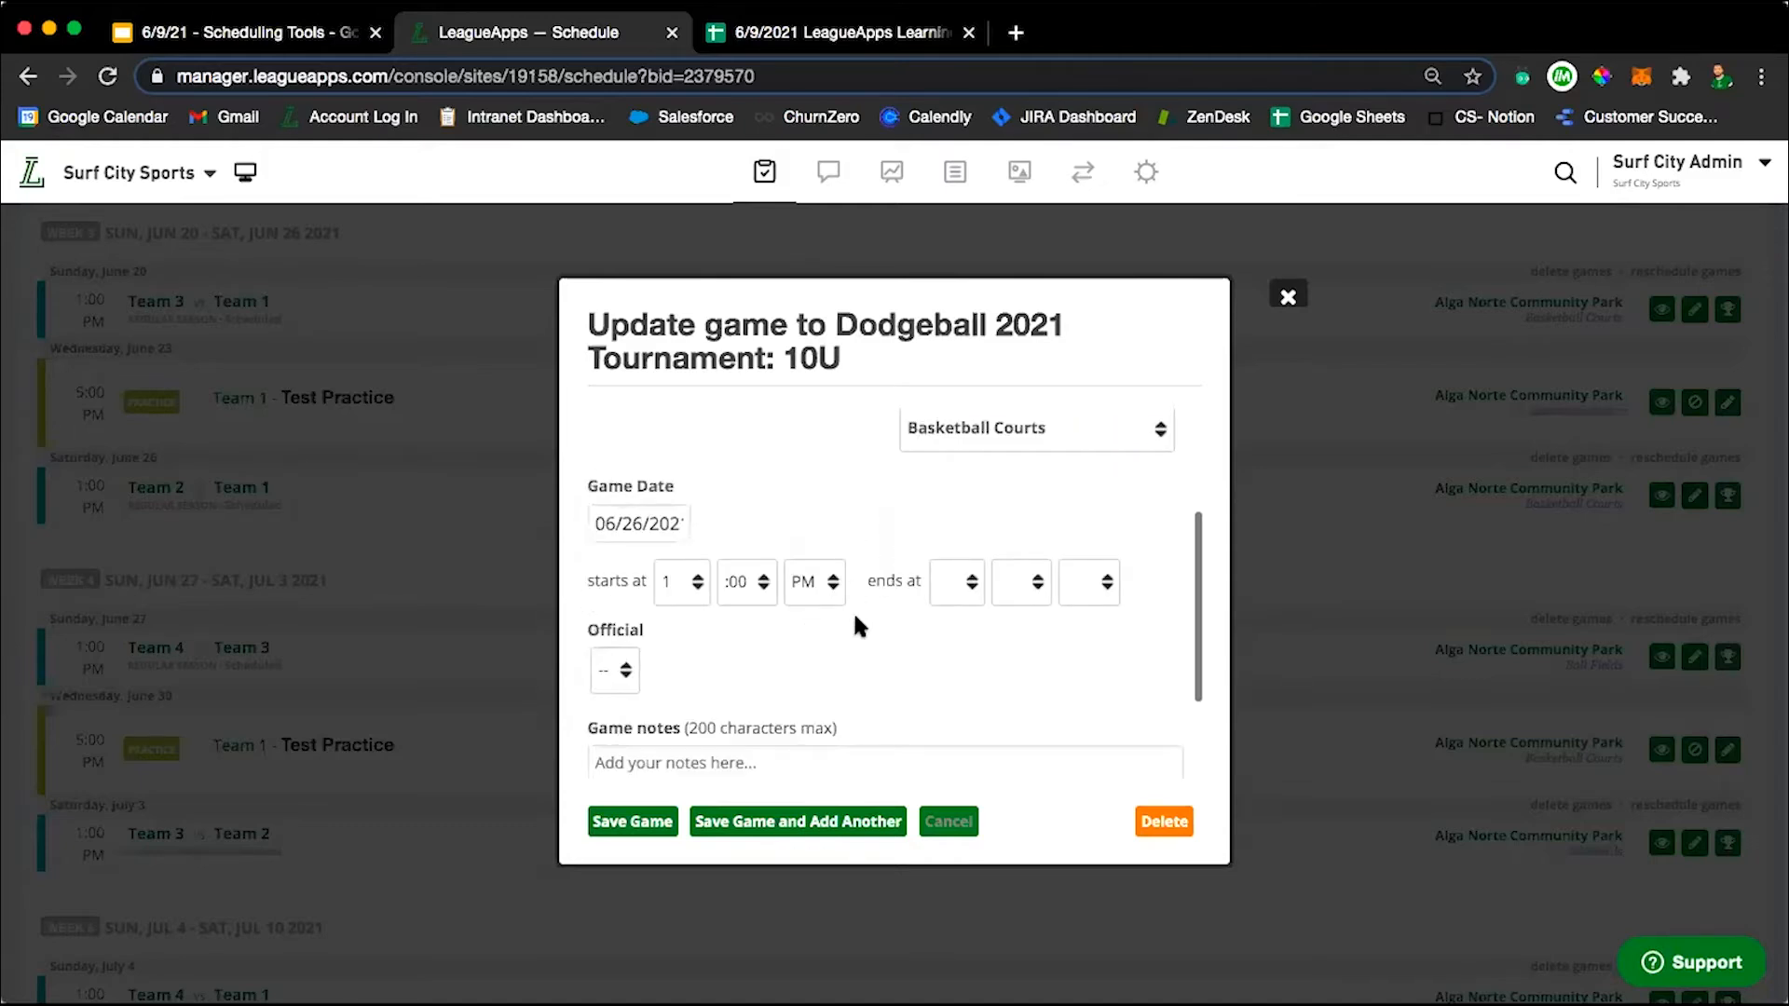
scroll(859, 602, "down", 2)
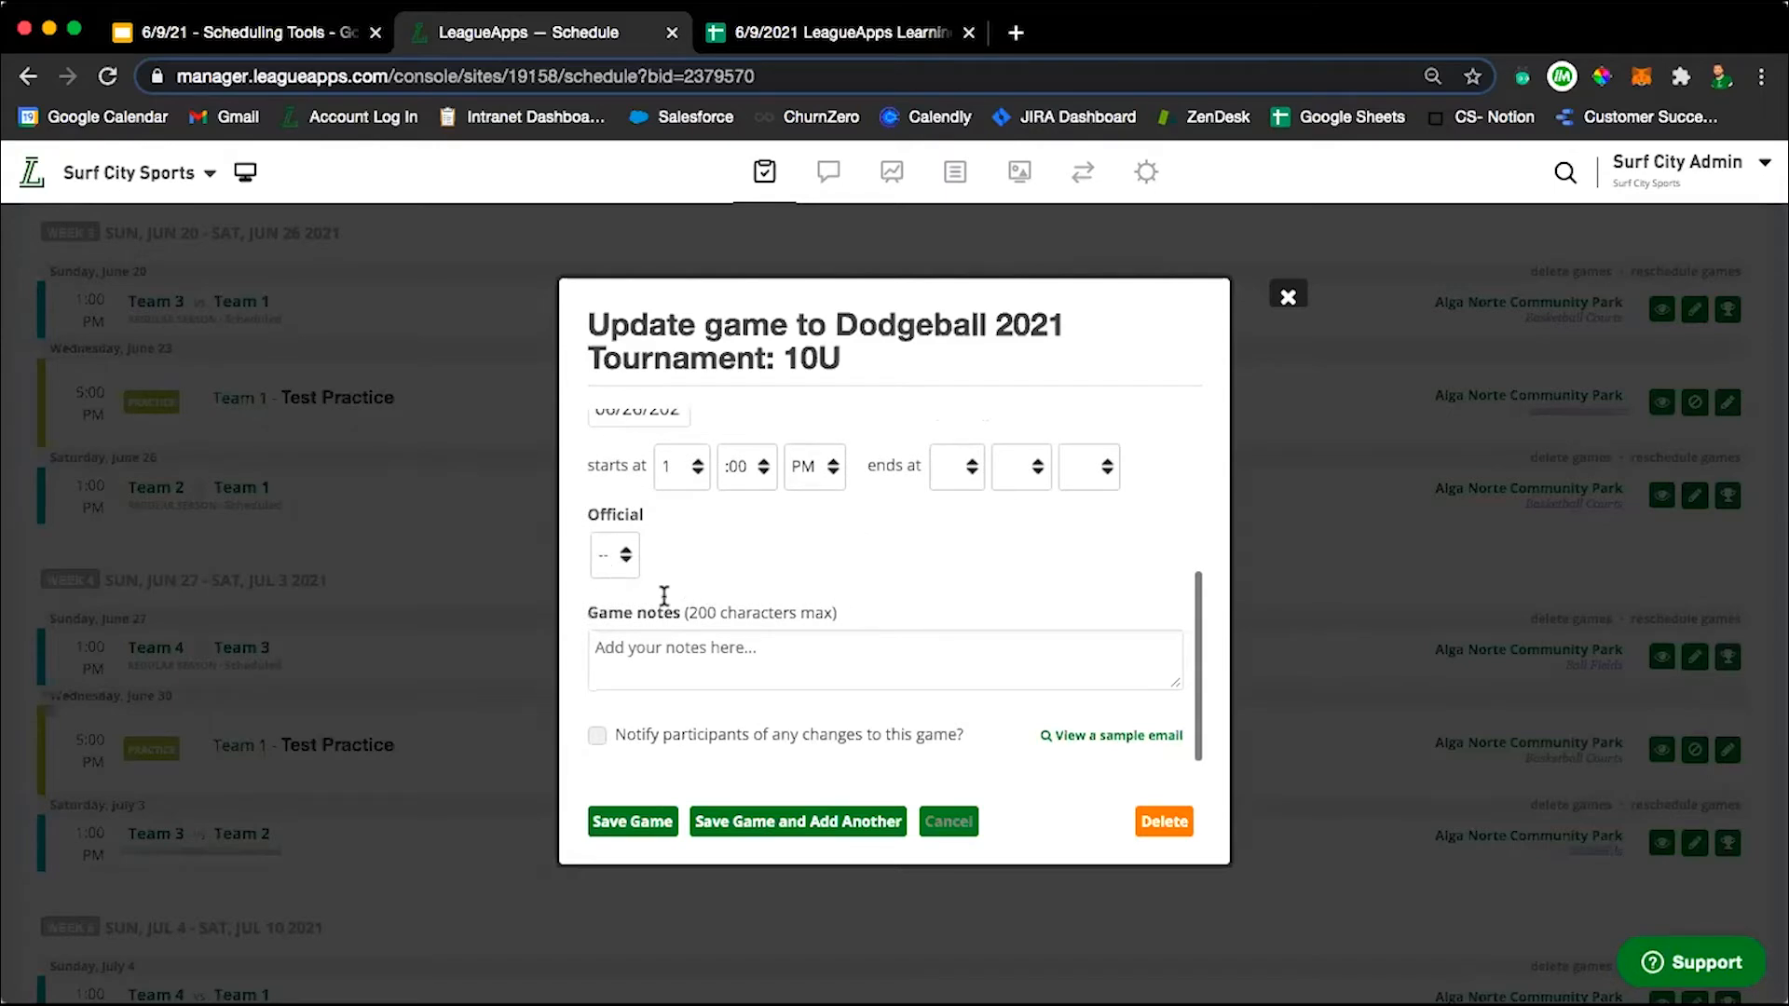
Check the choices for assigning an official to the June 26 game.
left_click(619, 556)
left_click(766, 550)
left_click(816, 556)
left_click(654, 557)
left_click(699, 534)
scroll(790, 663, "down", 1)
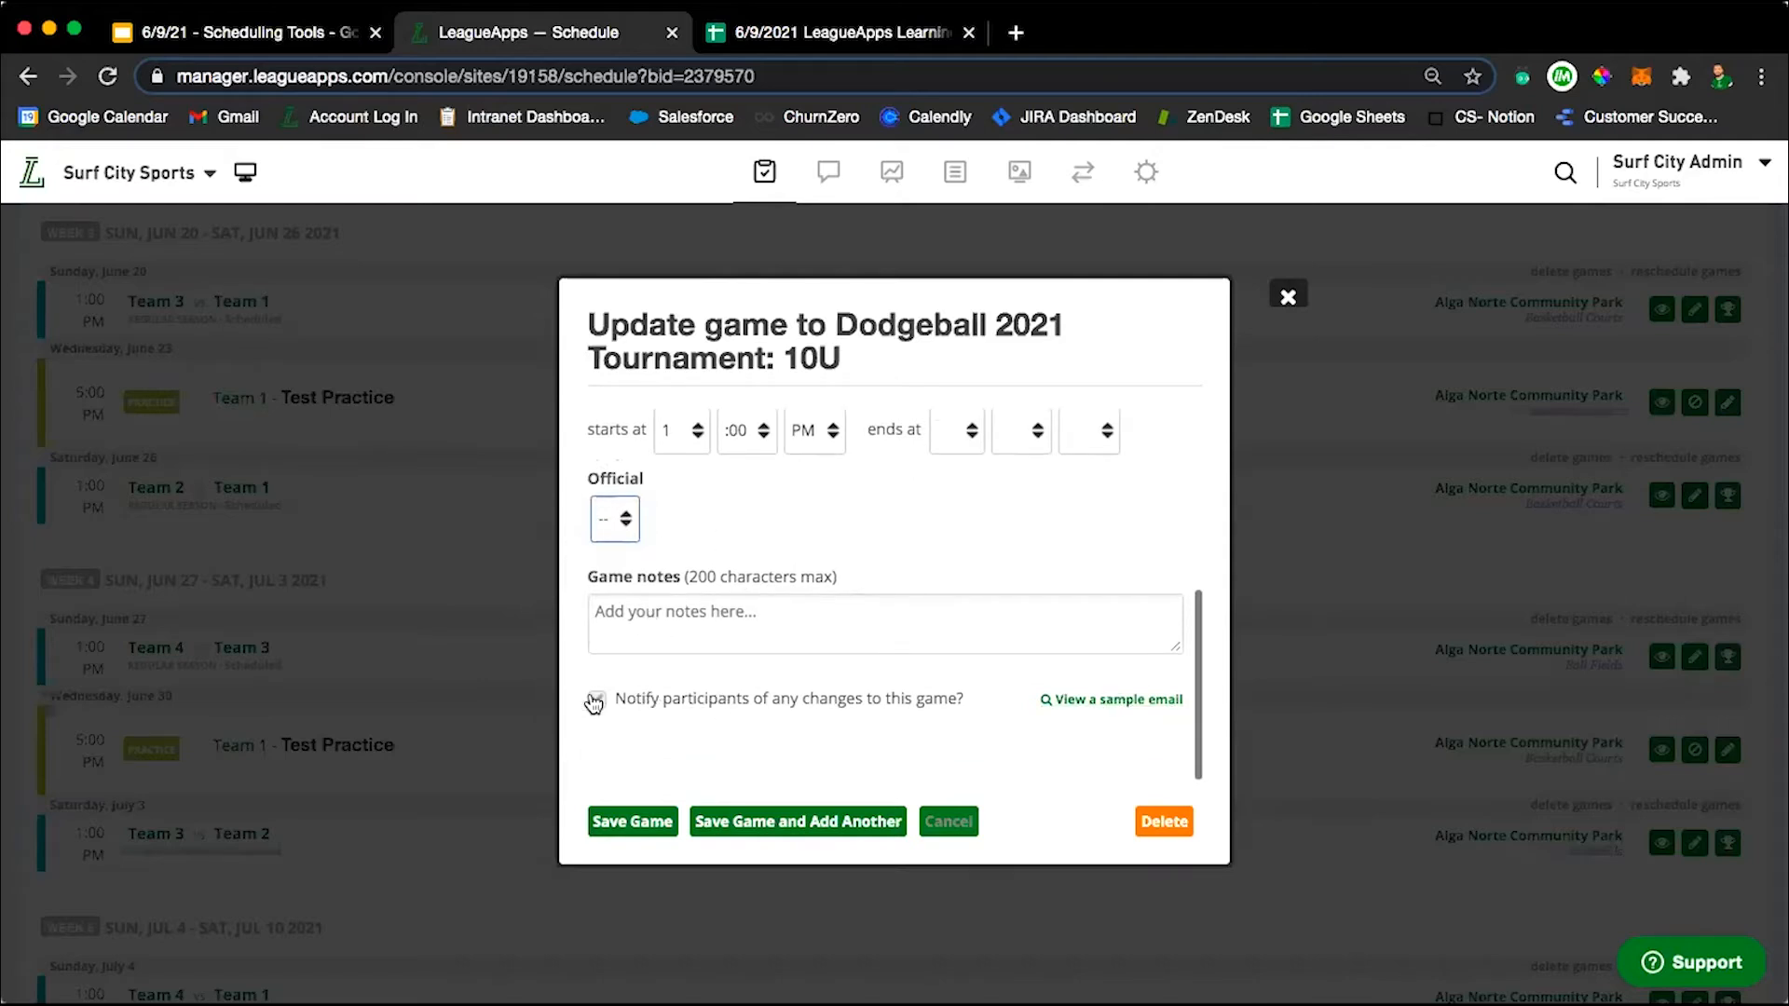
Examine the June 26 game's participant notification option, preview the sample email, and close the preview.
scroll(842, 528, "up", 5)
scroll(843, 528, "down", 5)
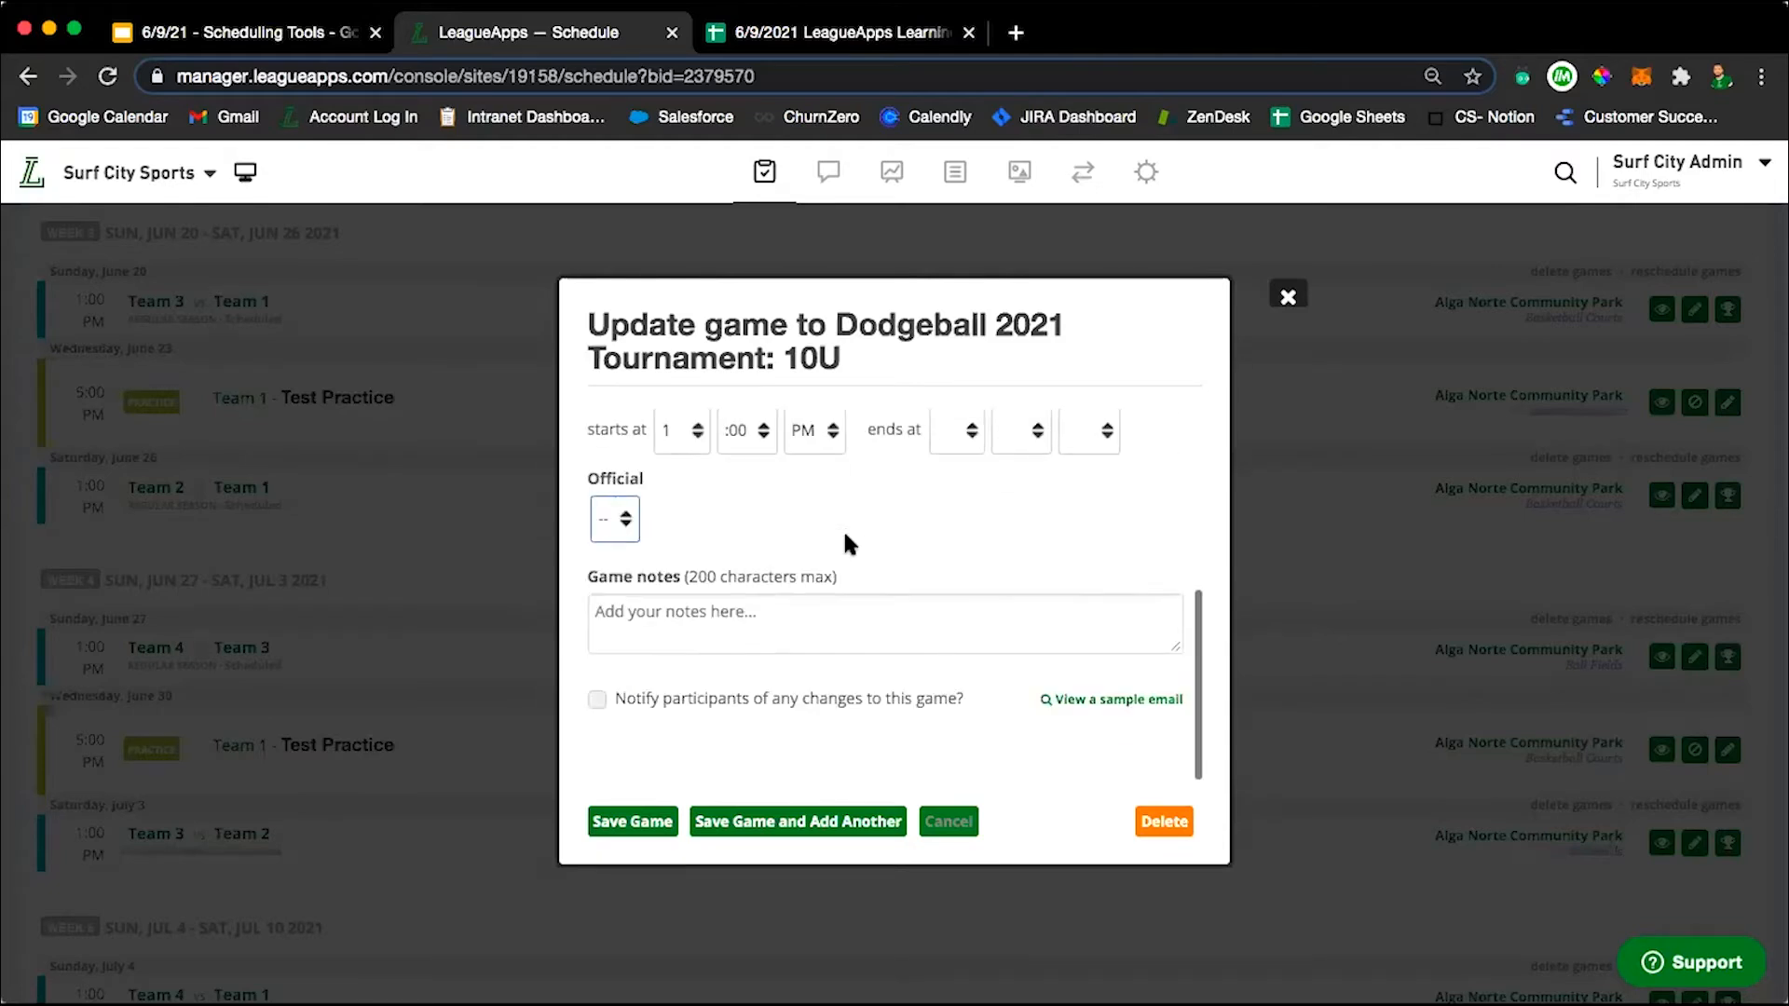
left_click(630, 700)
left_click(1118, 697)
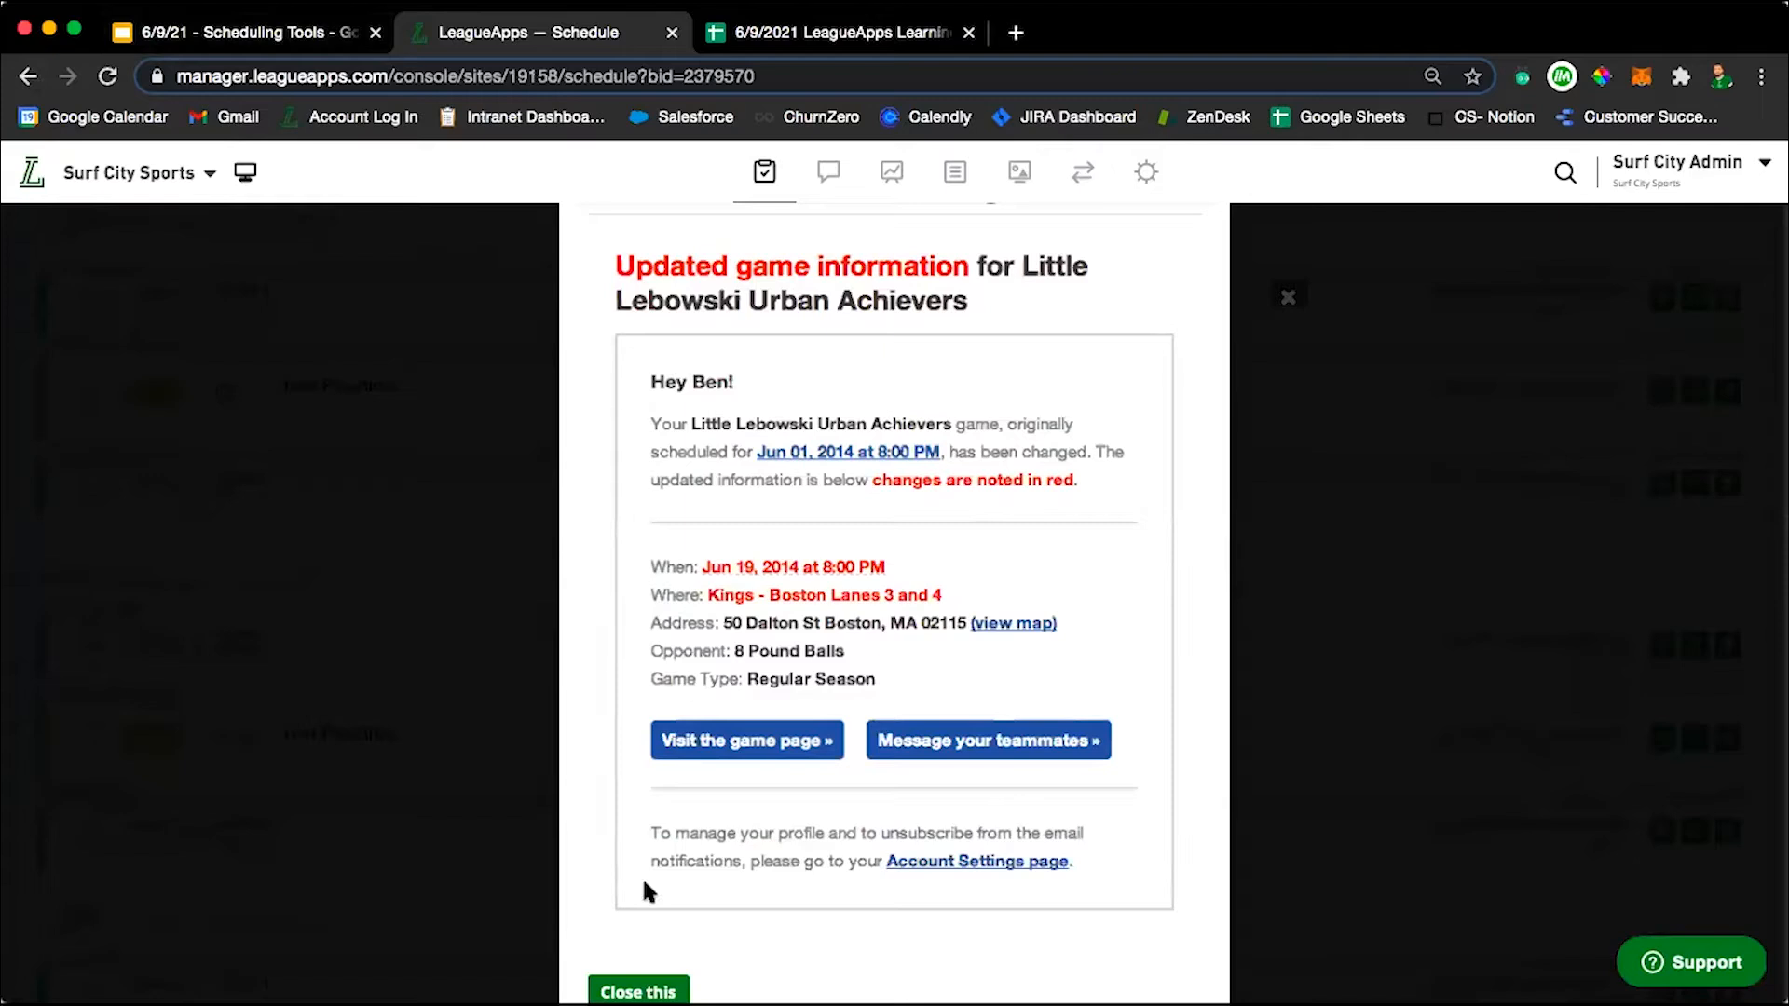
left_click(622, 993)
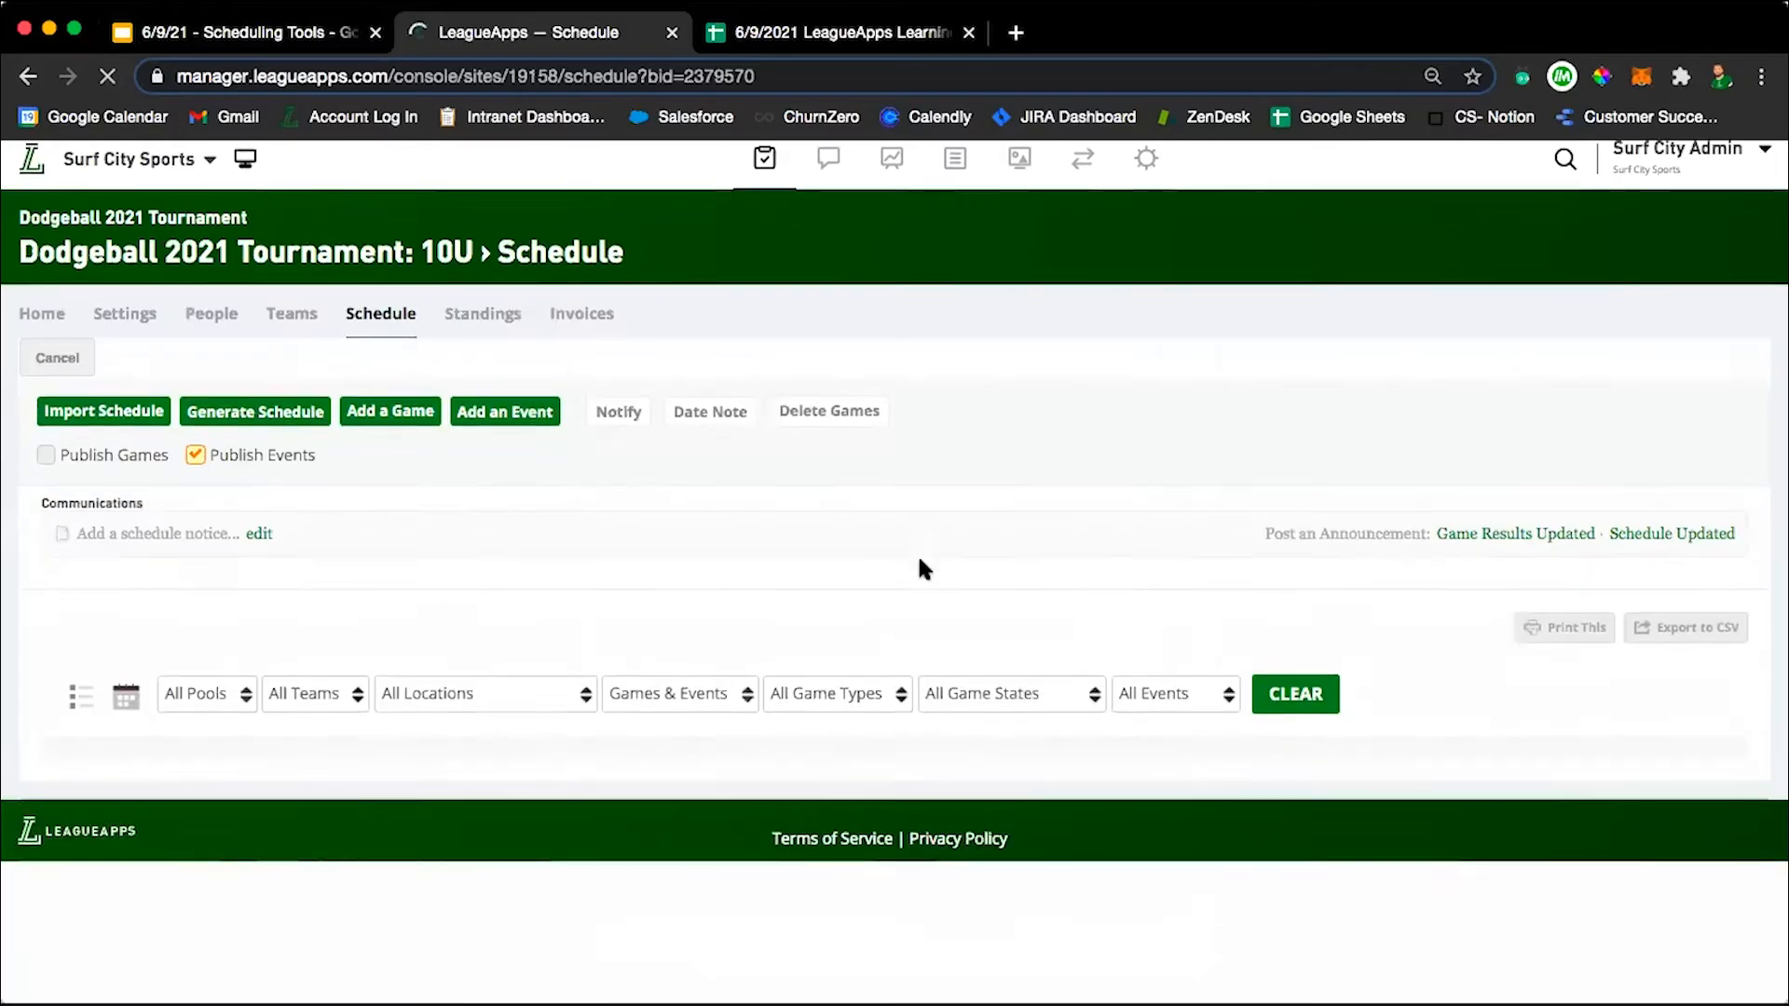
scroll(1361, 680, "down", 3)
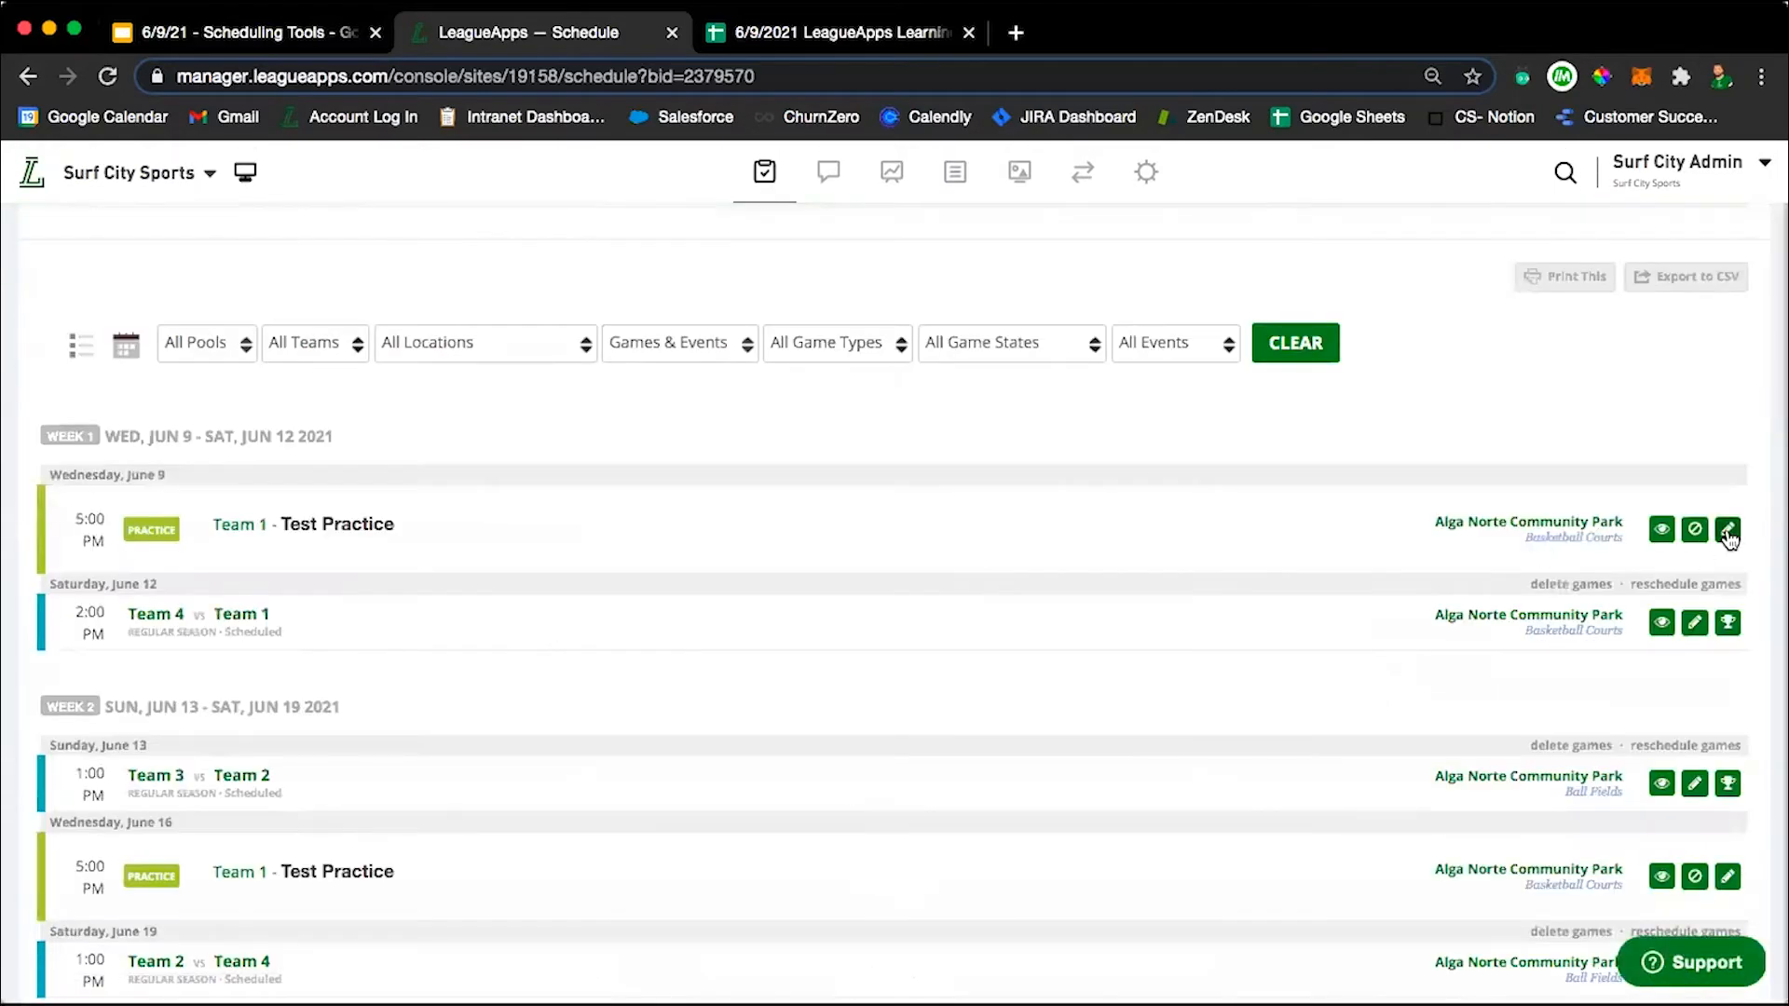
left_click(1728, 531)
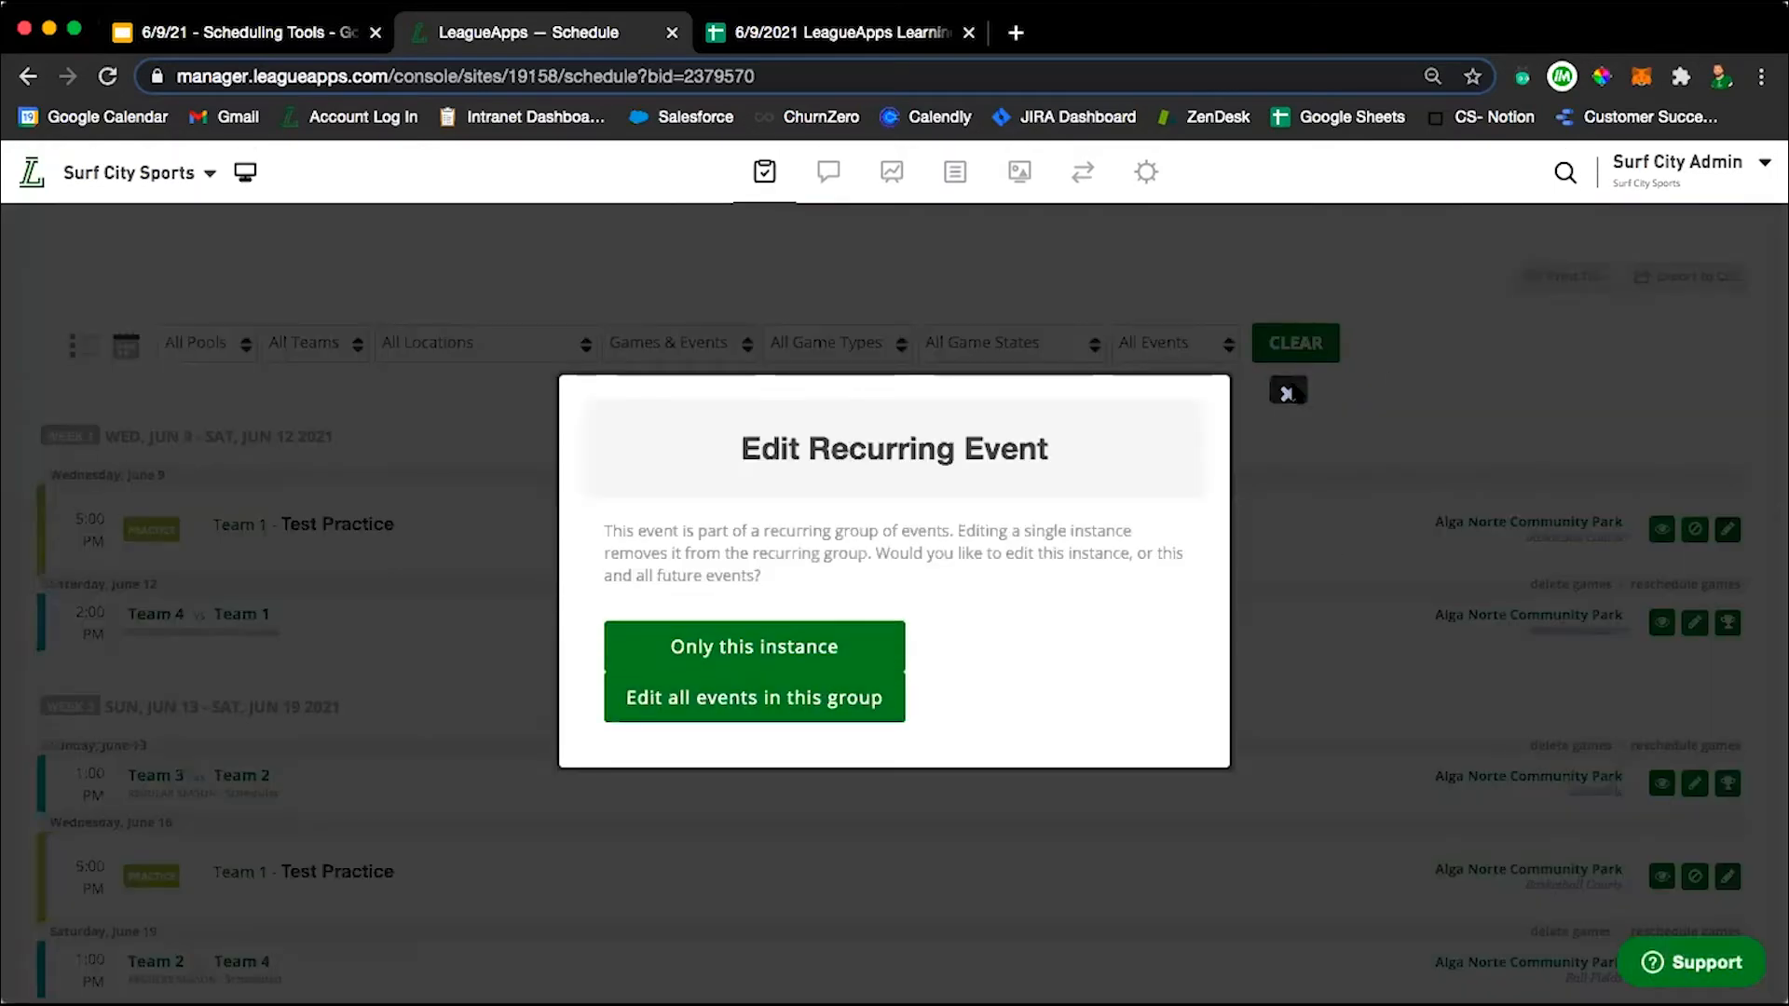
left_click(1287, 392)
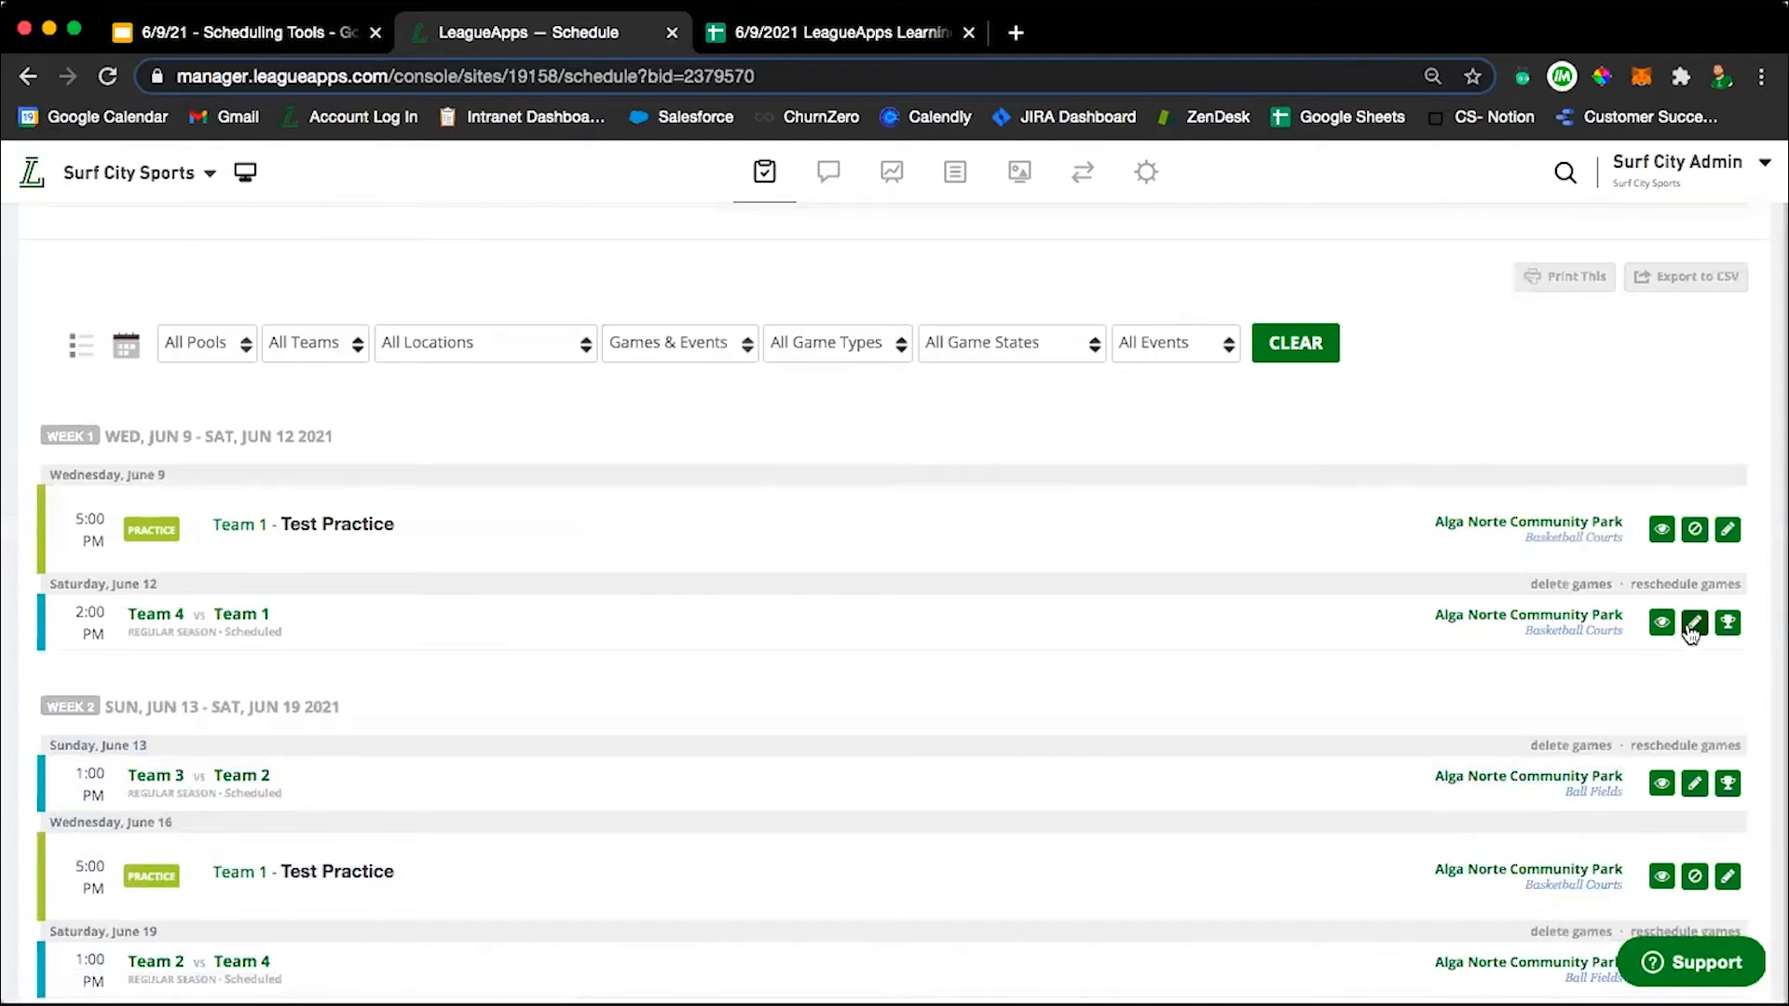
Open the Saturday, June 12 game between Team 4 and Team 1, enable notifying participants of changes, and delete the game.
left_click(1693, 624)
scroll(945, 638, "down", 5)
left_click(633, 696)
scroll(879, 600, "down", 1)
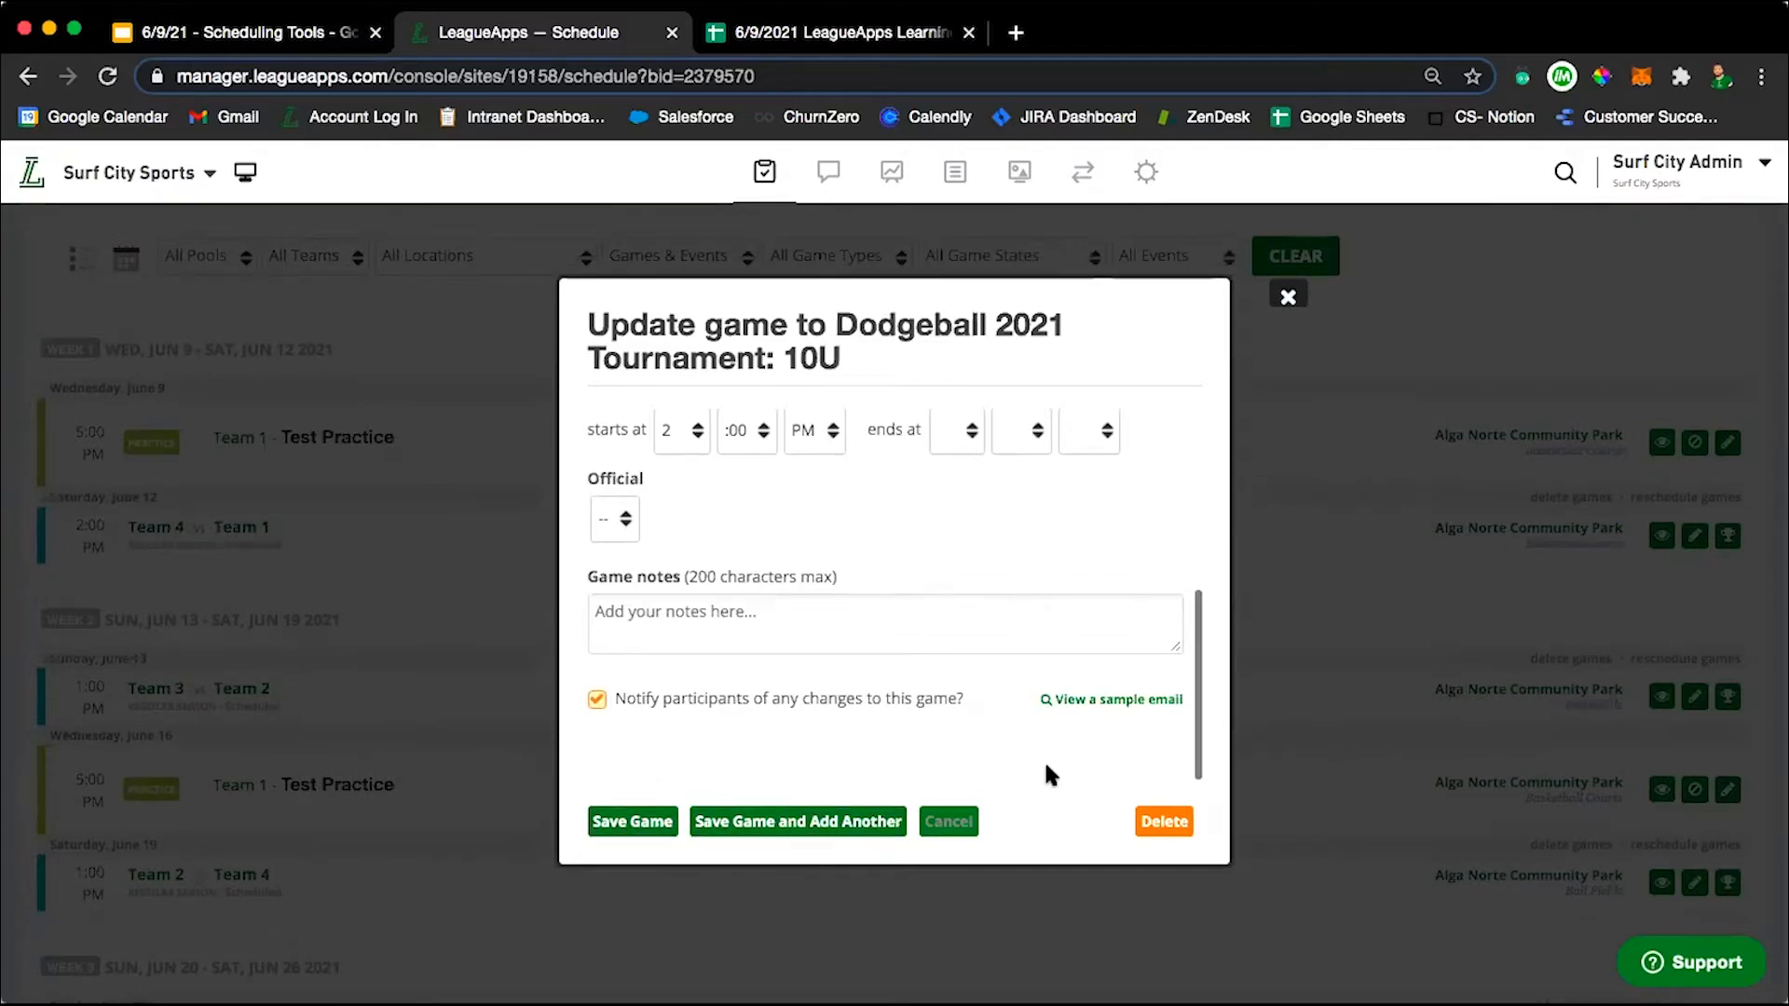
scroll(1047, 773, "up", 4)
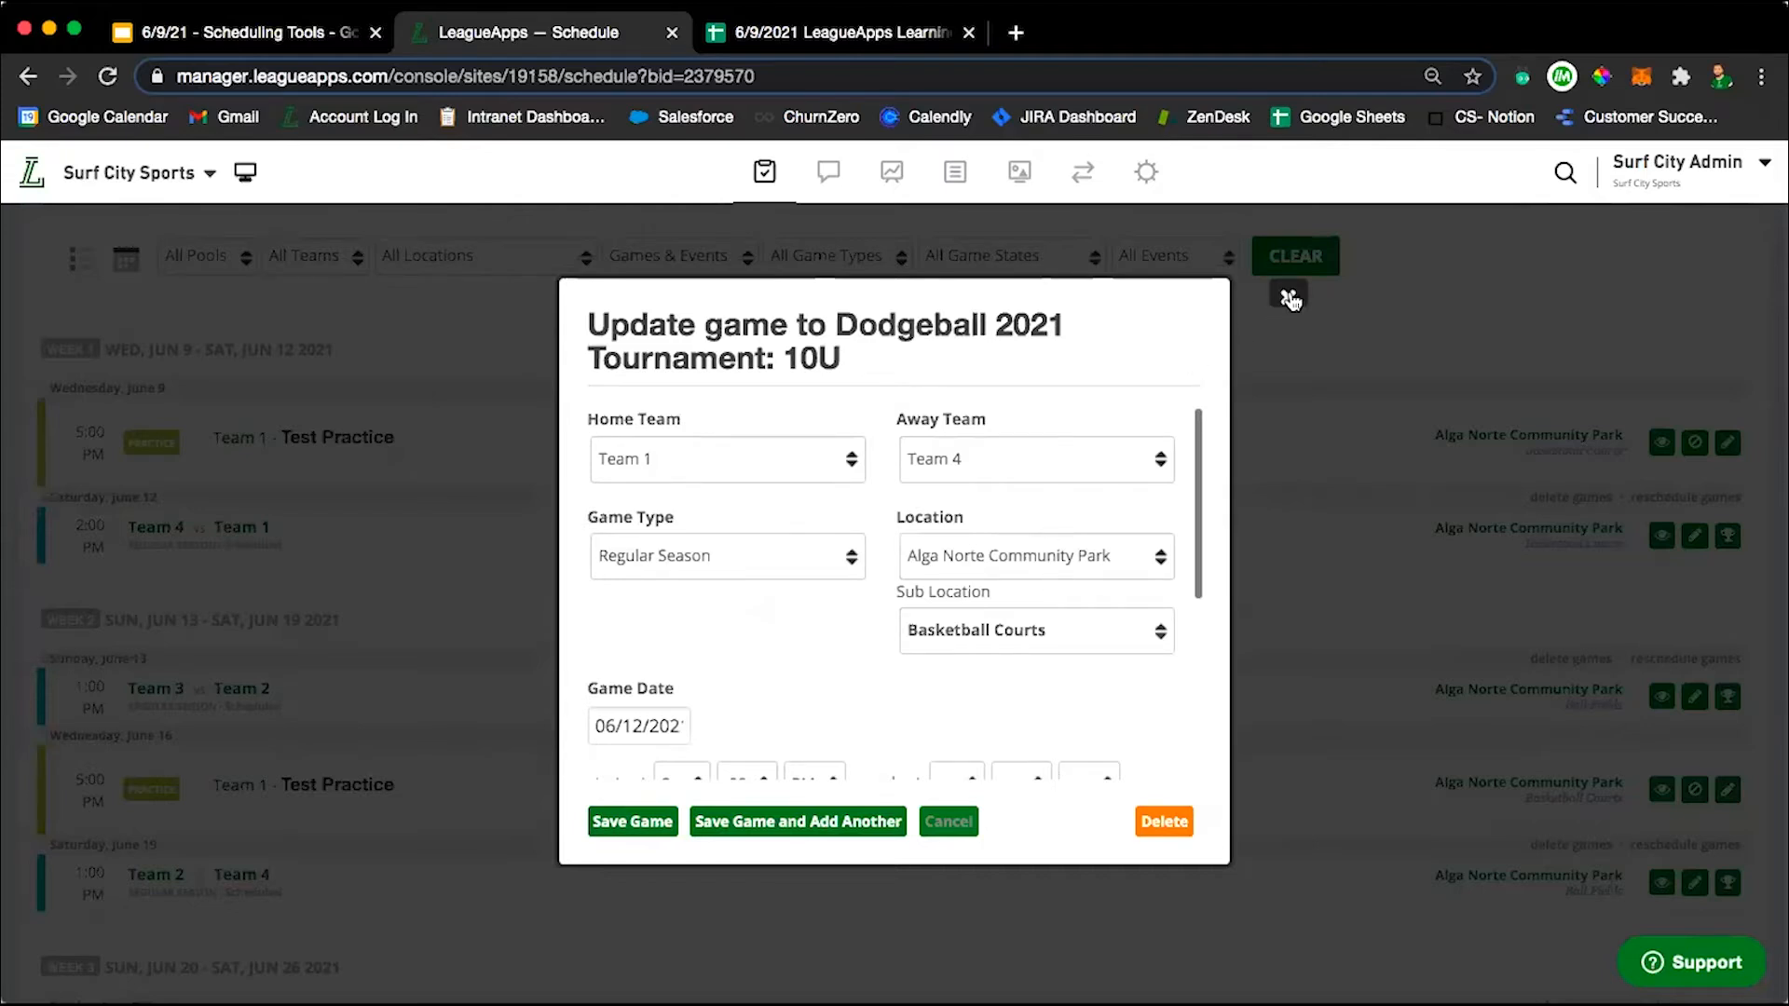
scroll(1038, 574, "down", 4)
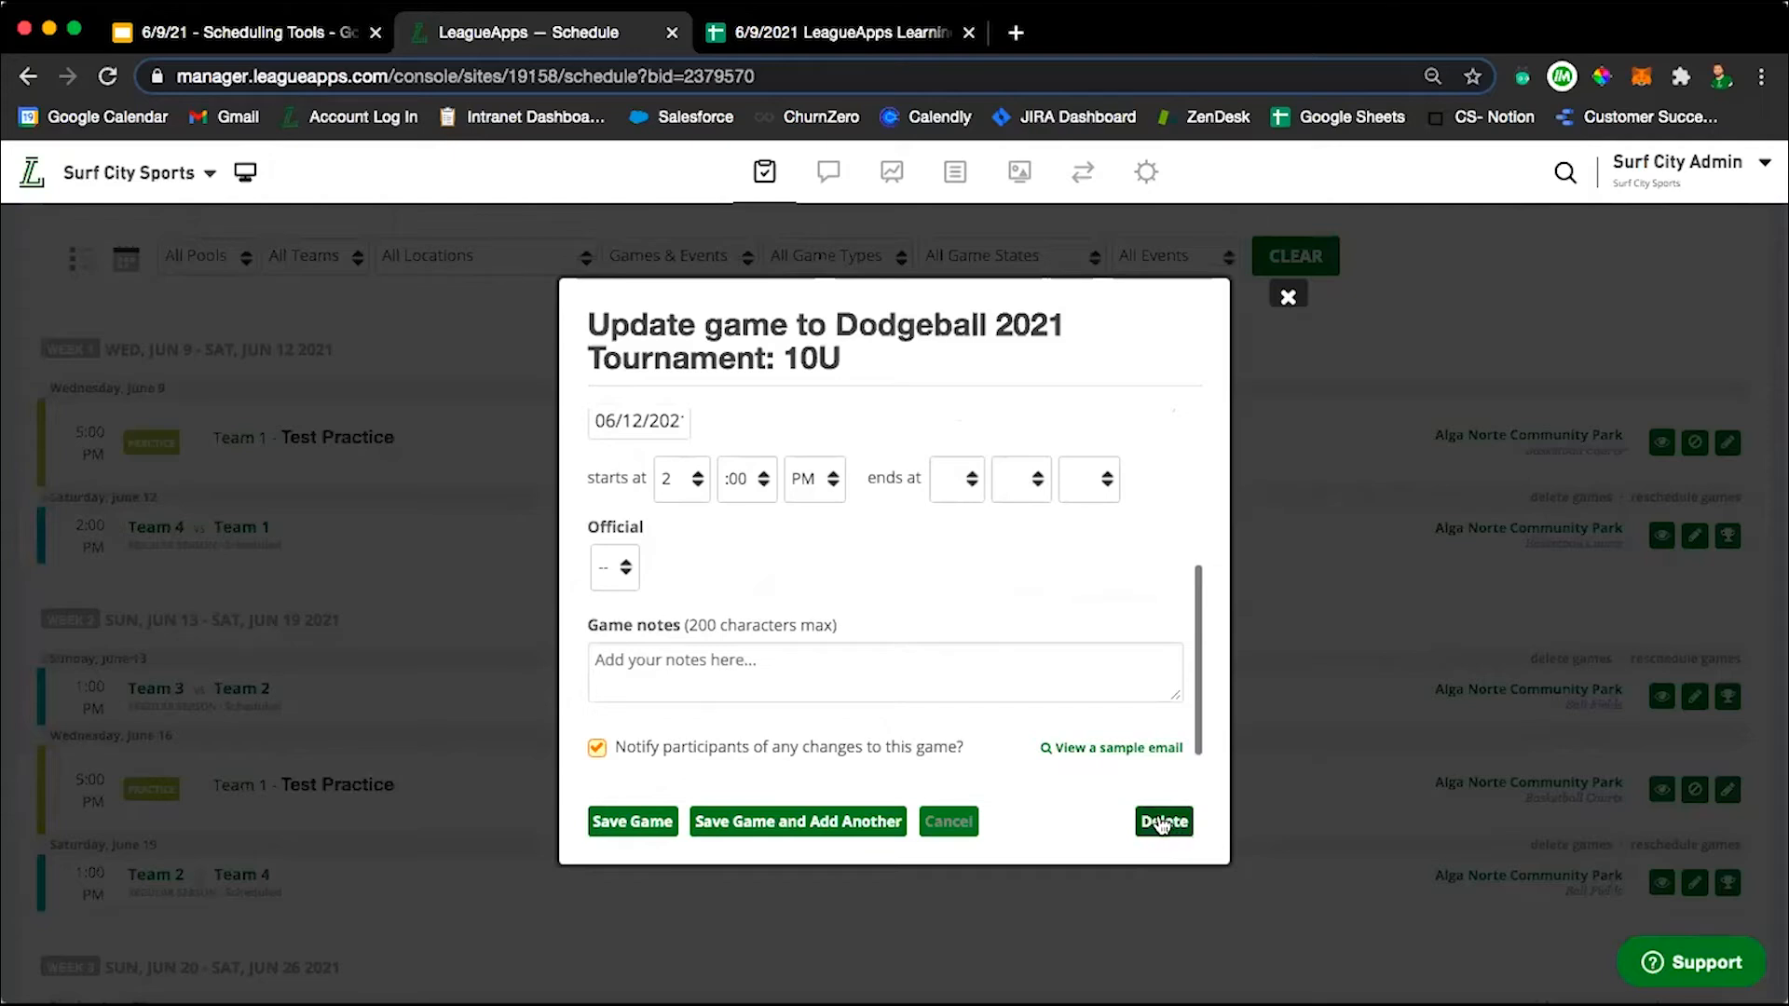
left_click(1162, 822)
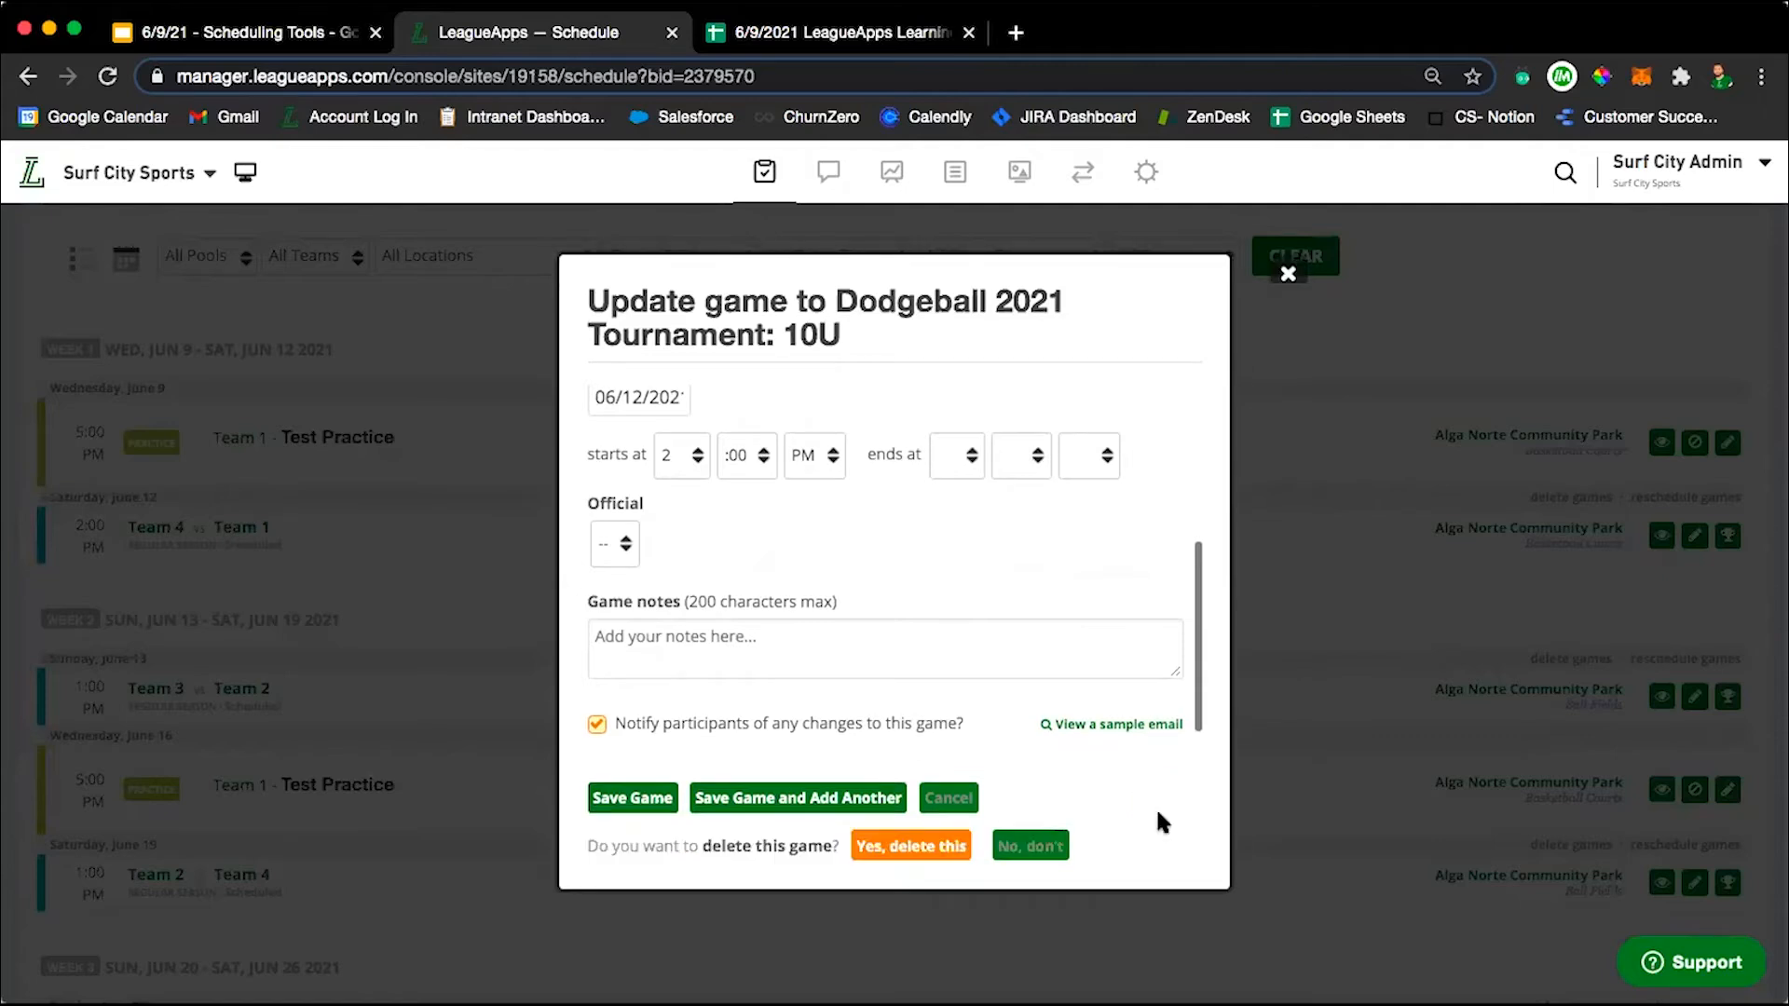
left_click(969, 843)
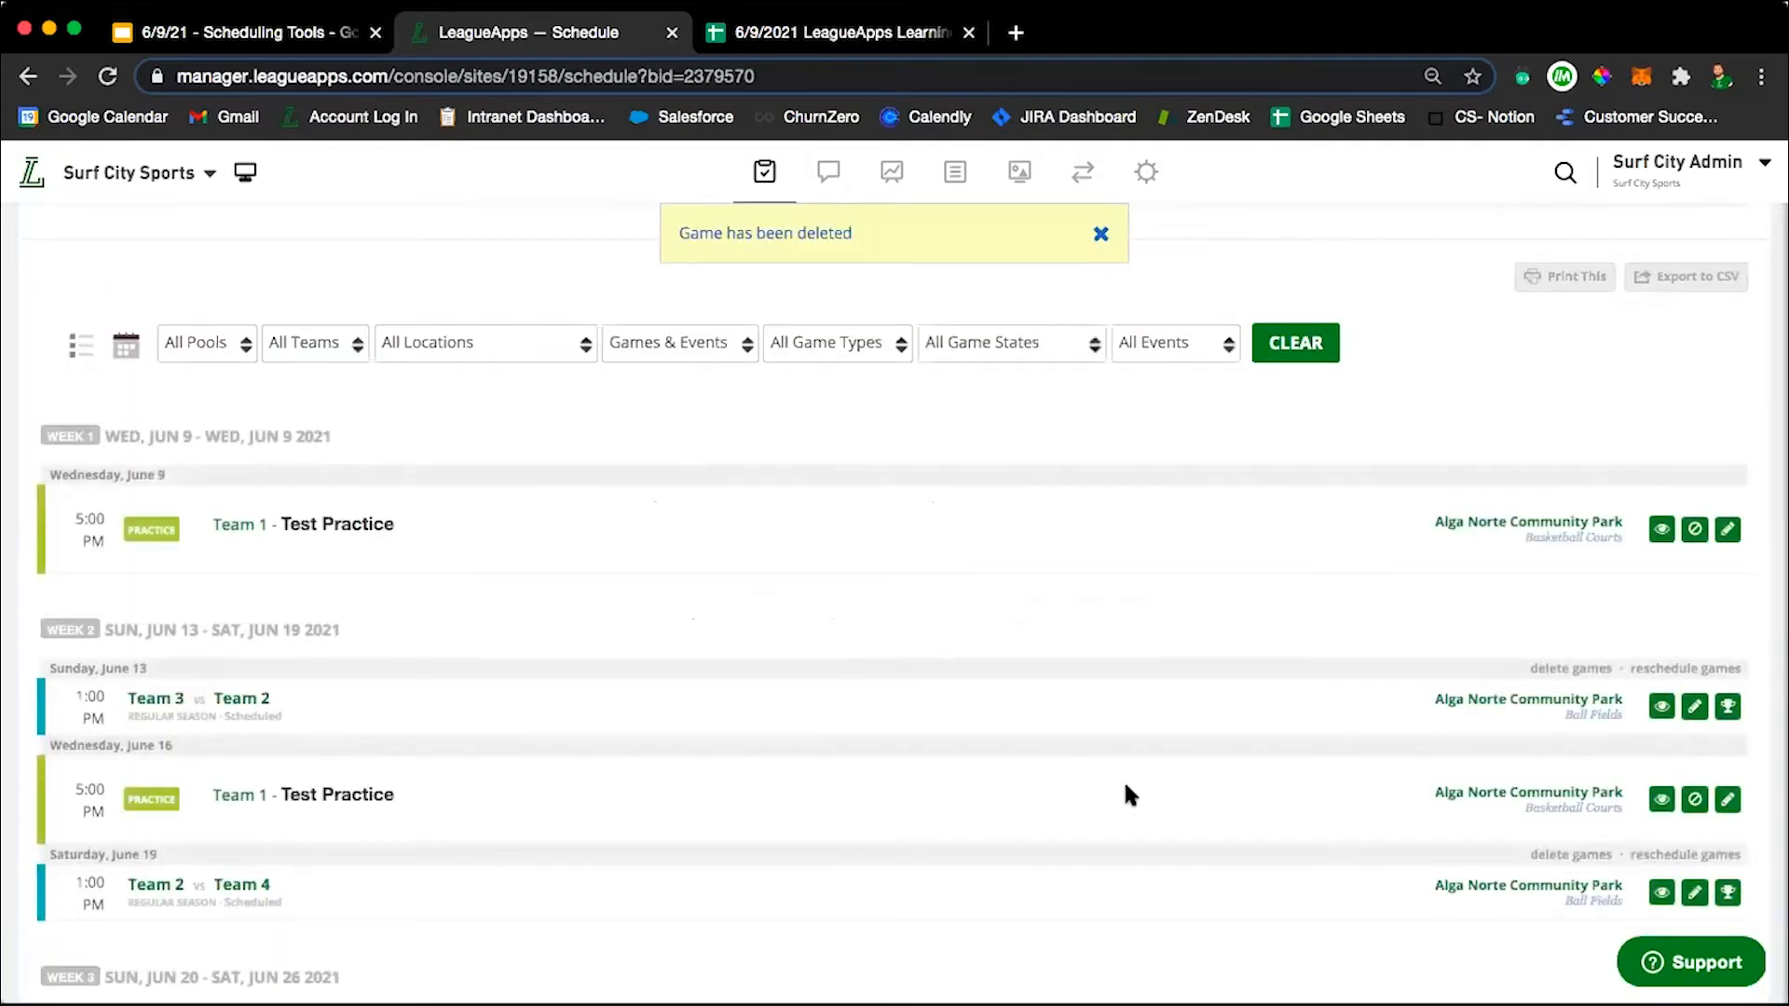
Examine the remaining schedule, the option for deleting all games, and the weekly Team 1 practices through mid-July.
scroll(1127, 794, "down", 2)
scroll(1129, 794, "up", 4)
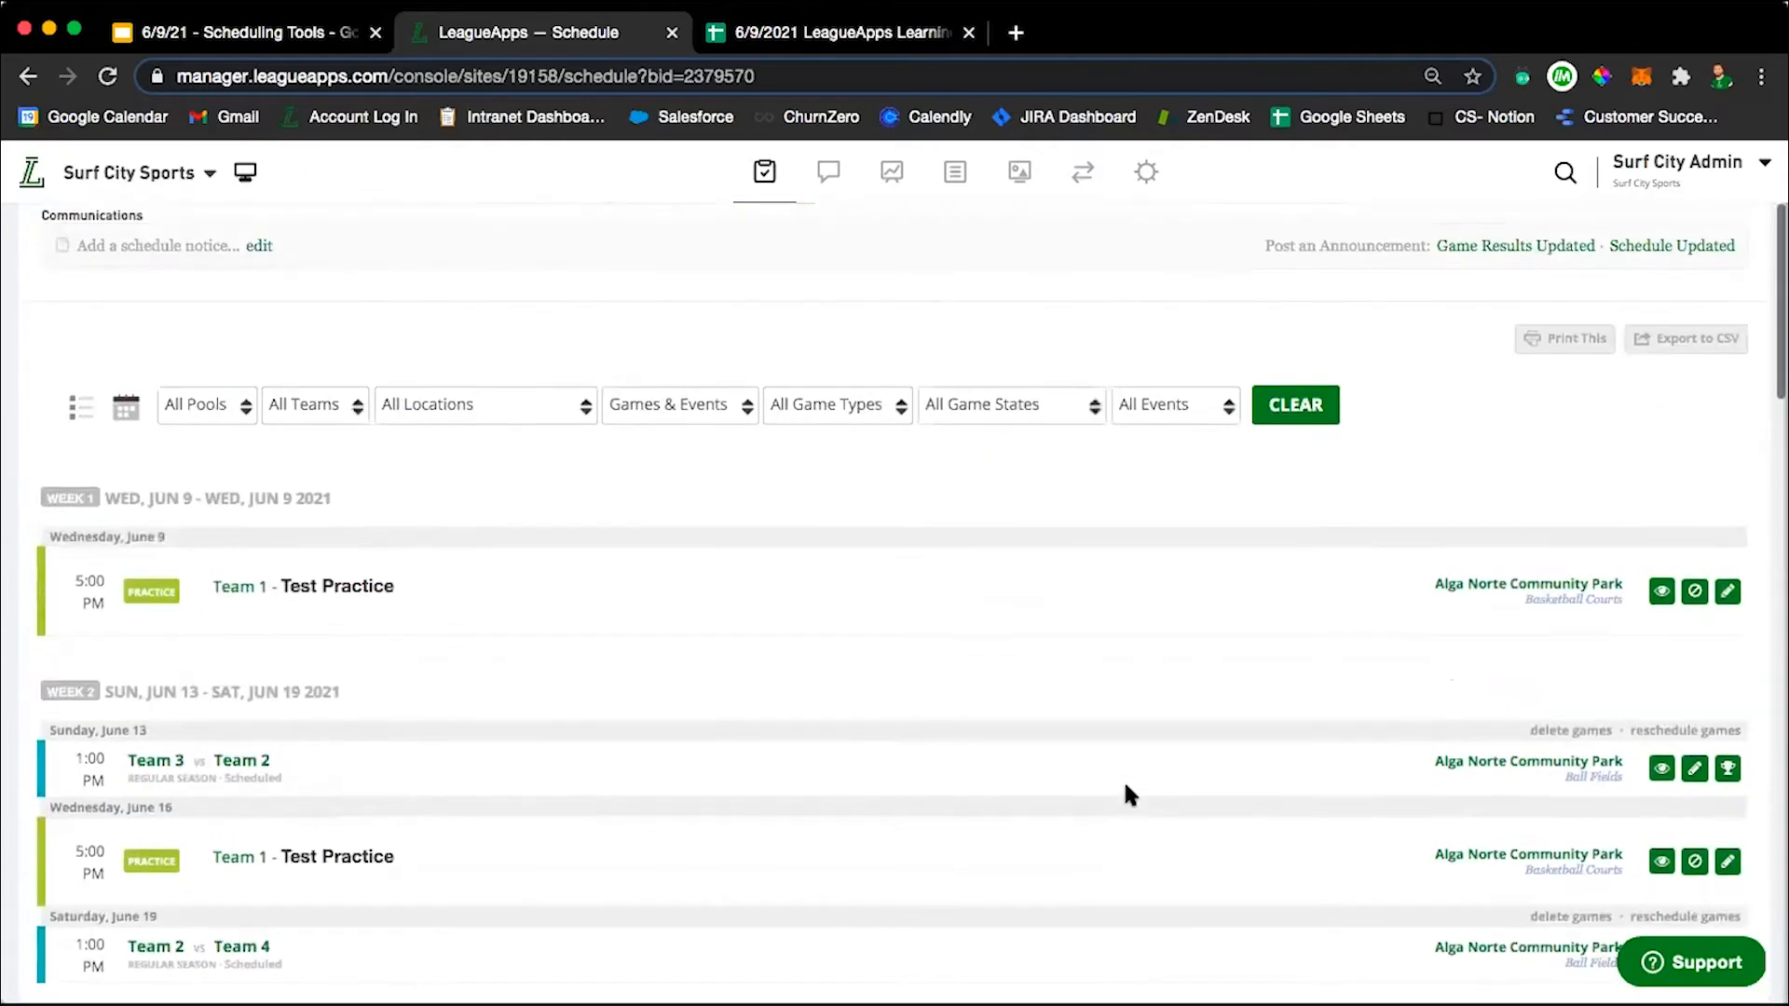
scroll(1130, 793, "down", 1)
scroll(1128, 794, "up", 5)
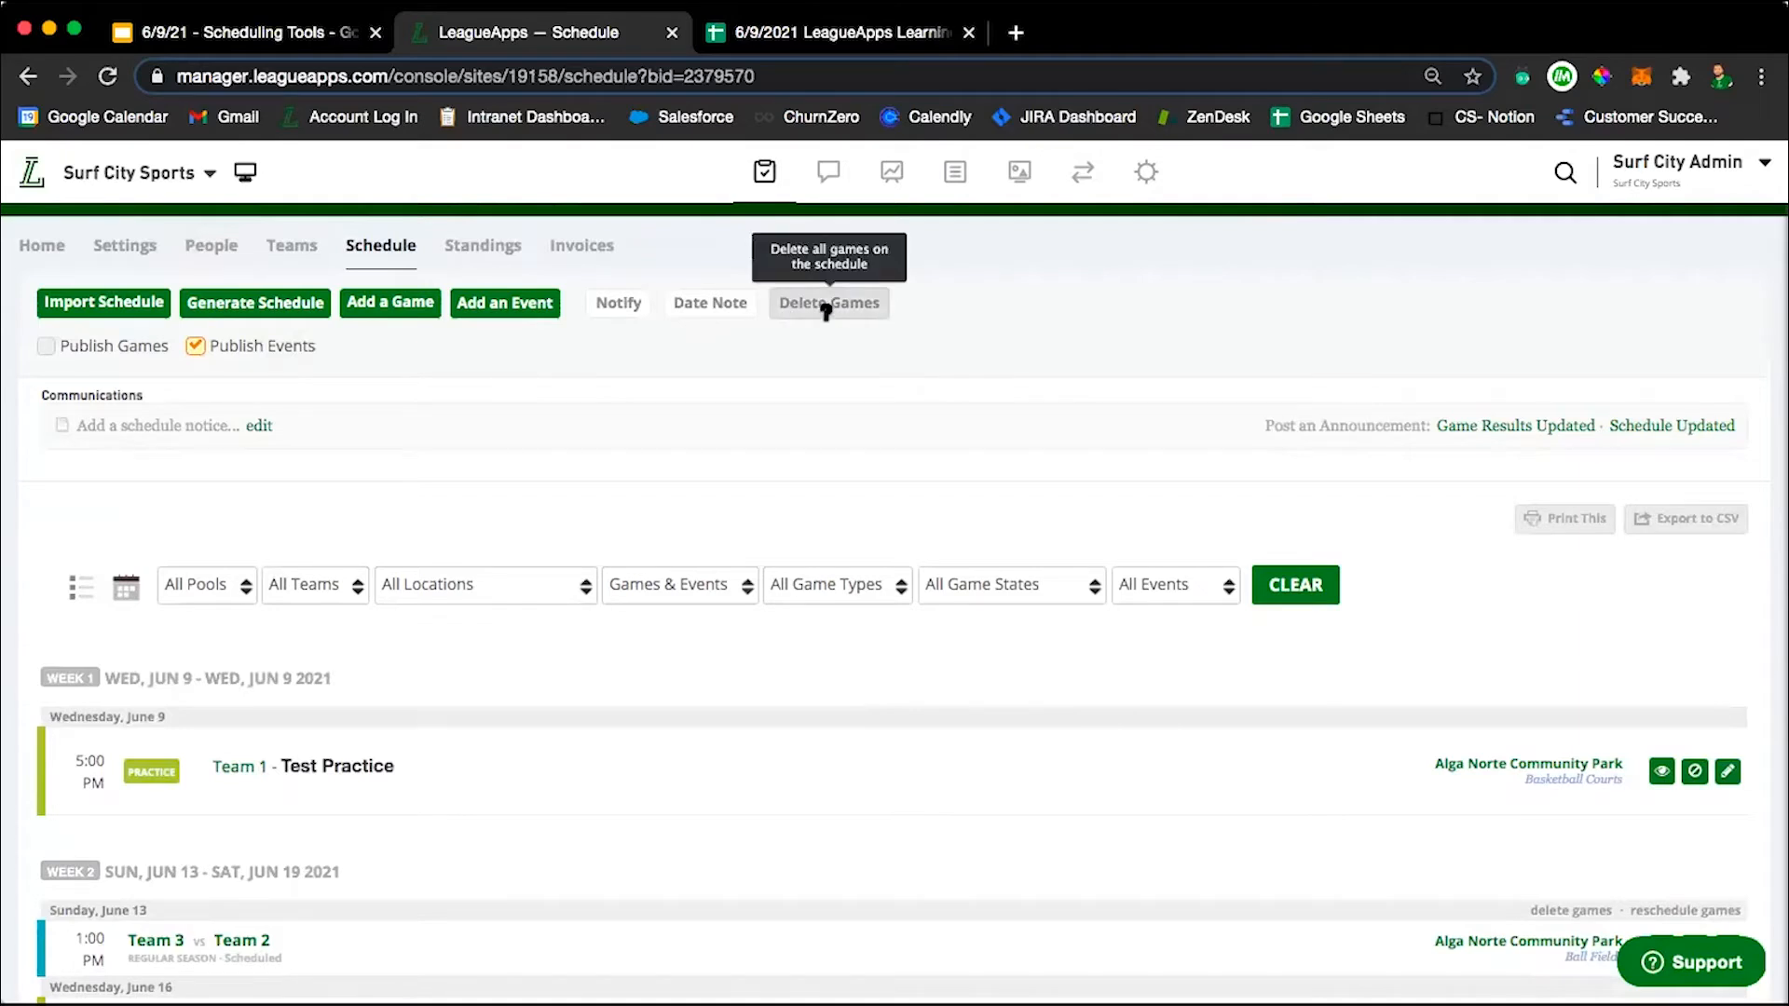
scroll(880, 521, "down", 2)
scroll(706, 867, "down", 15)
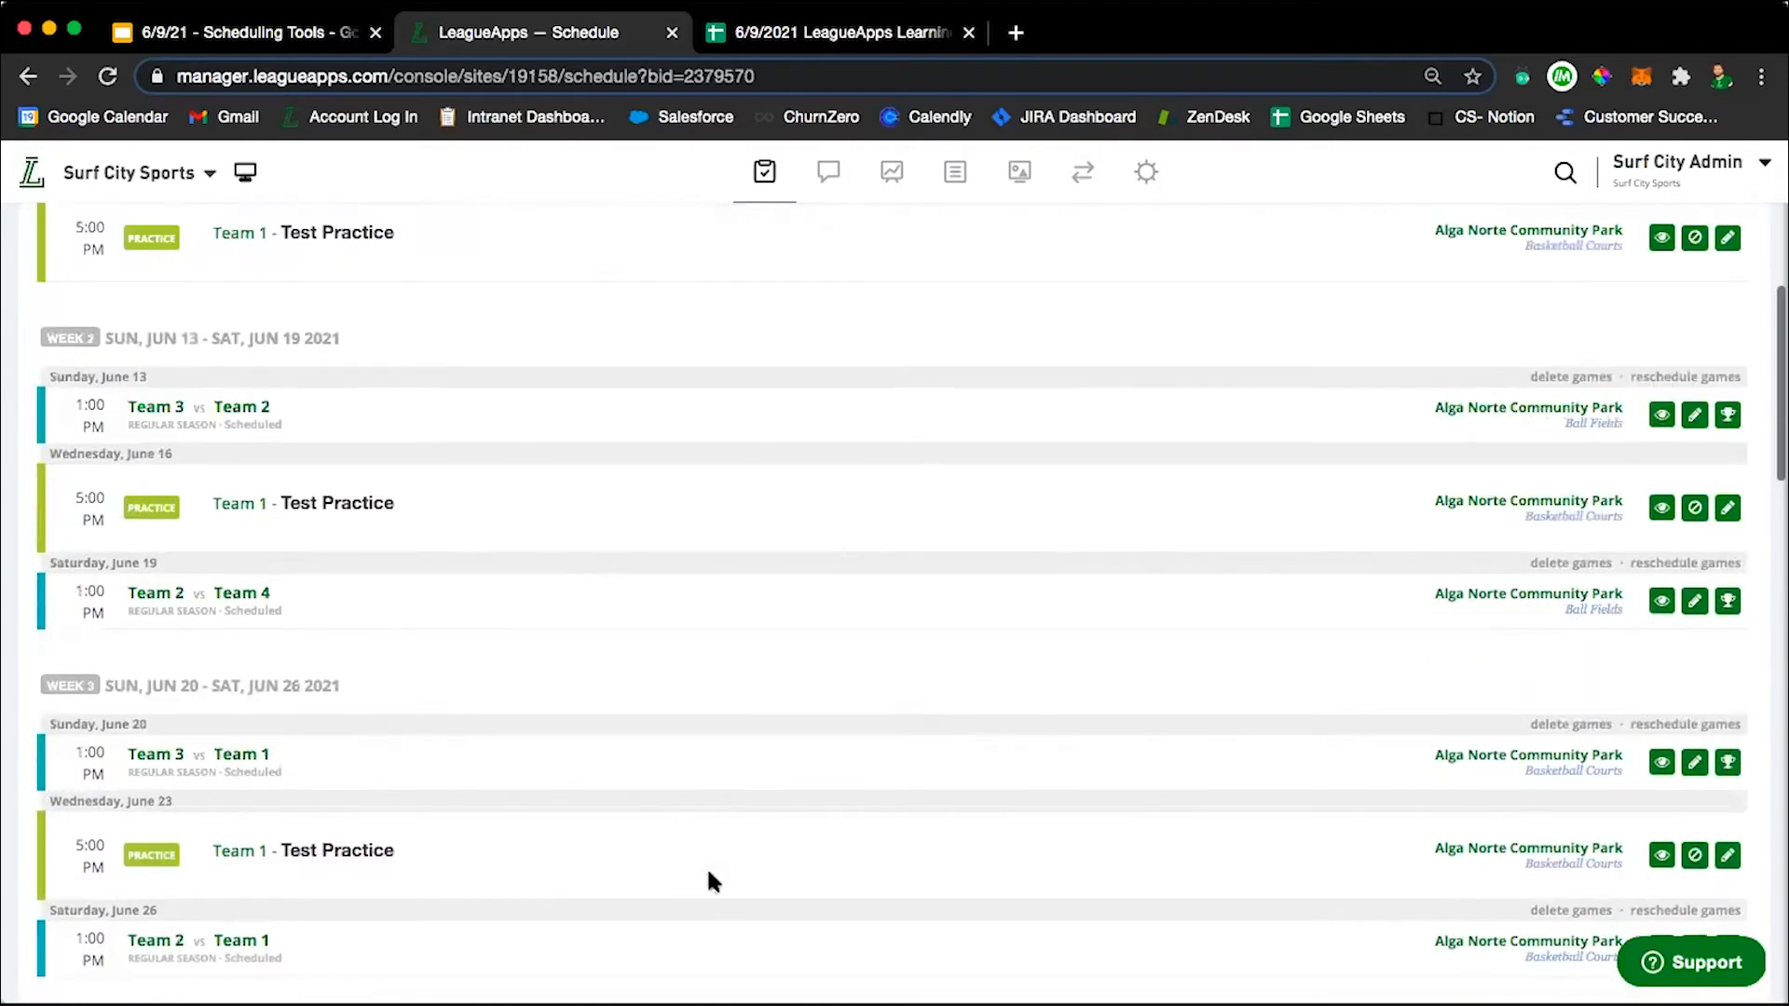
scroll(634, 431, "down", 3)
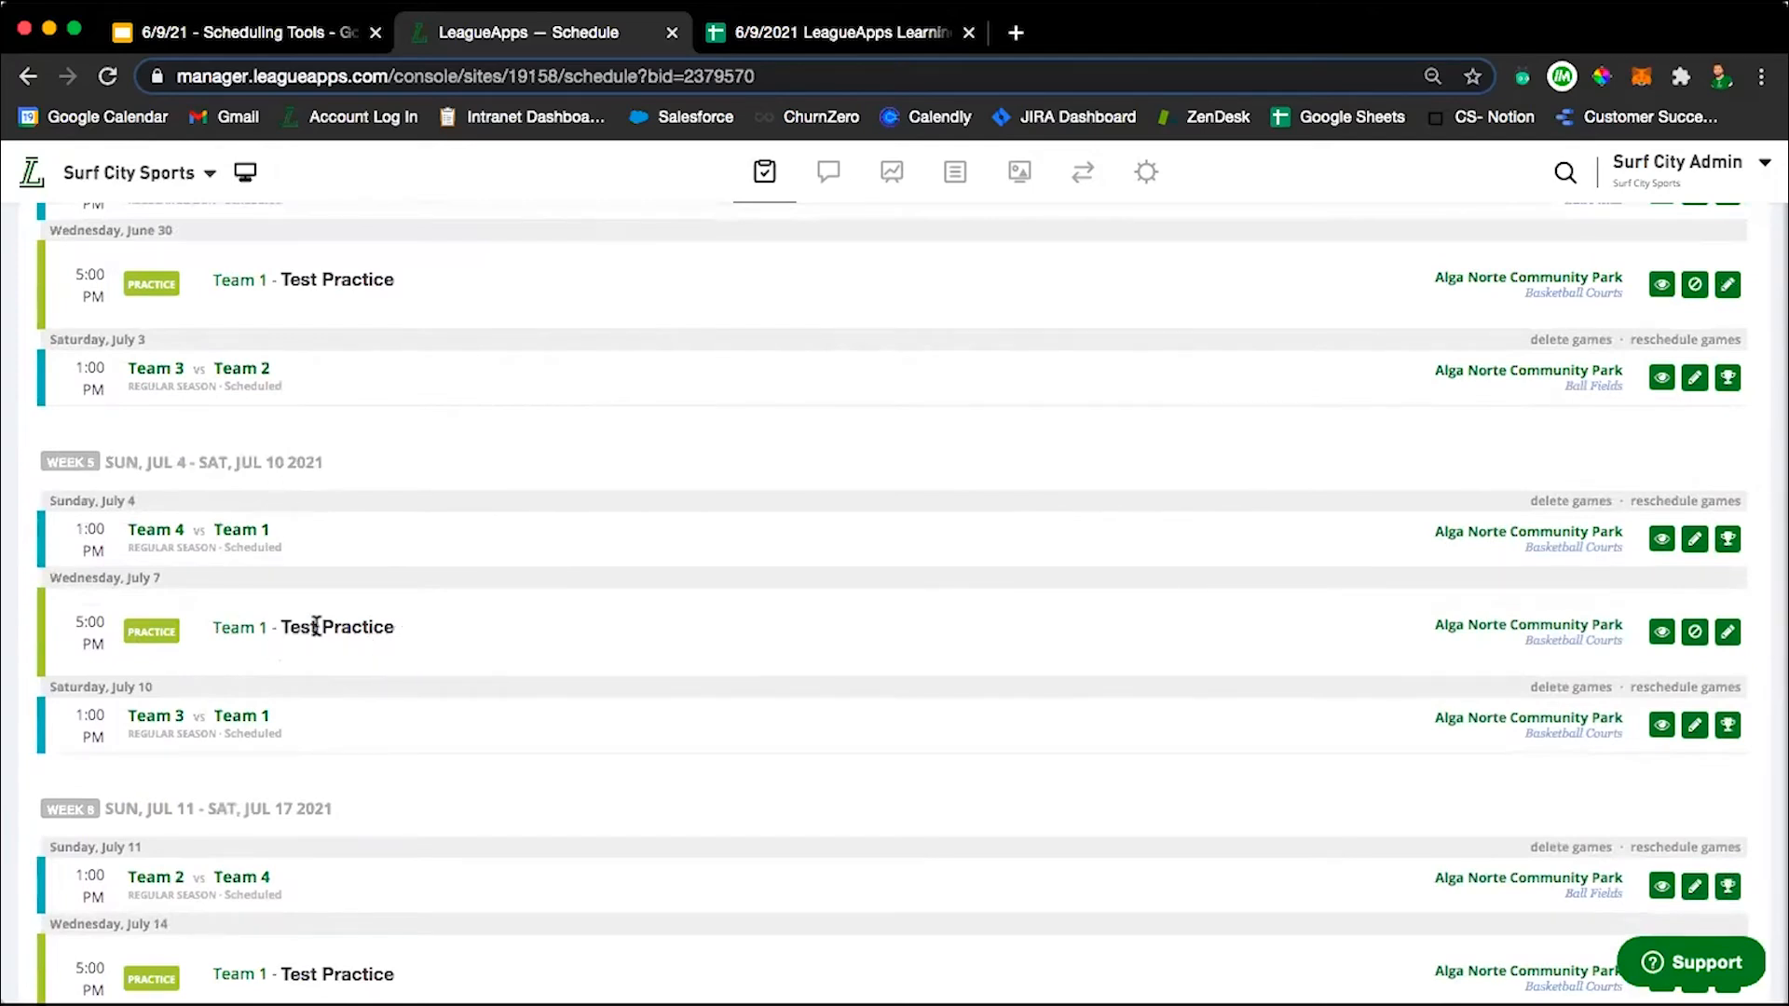
scroll(505, 634, "up", 1)
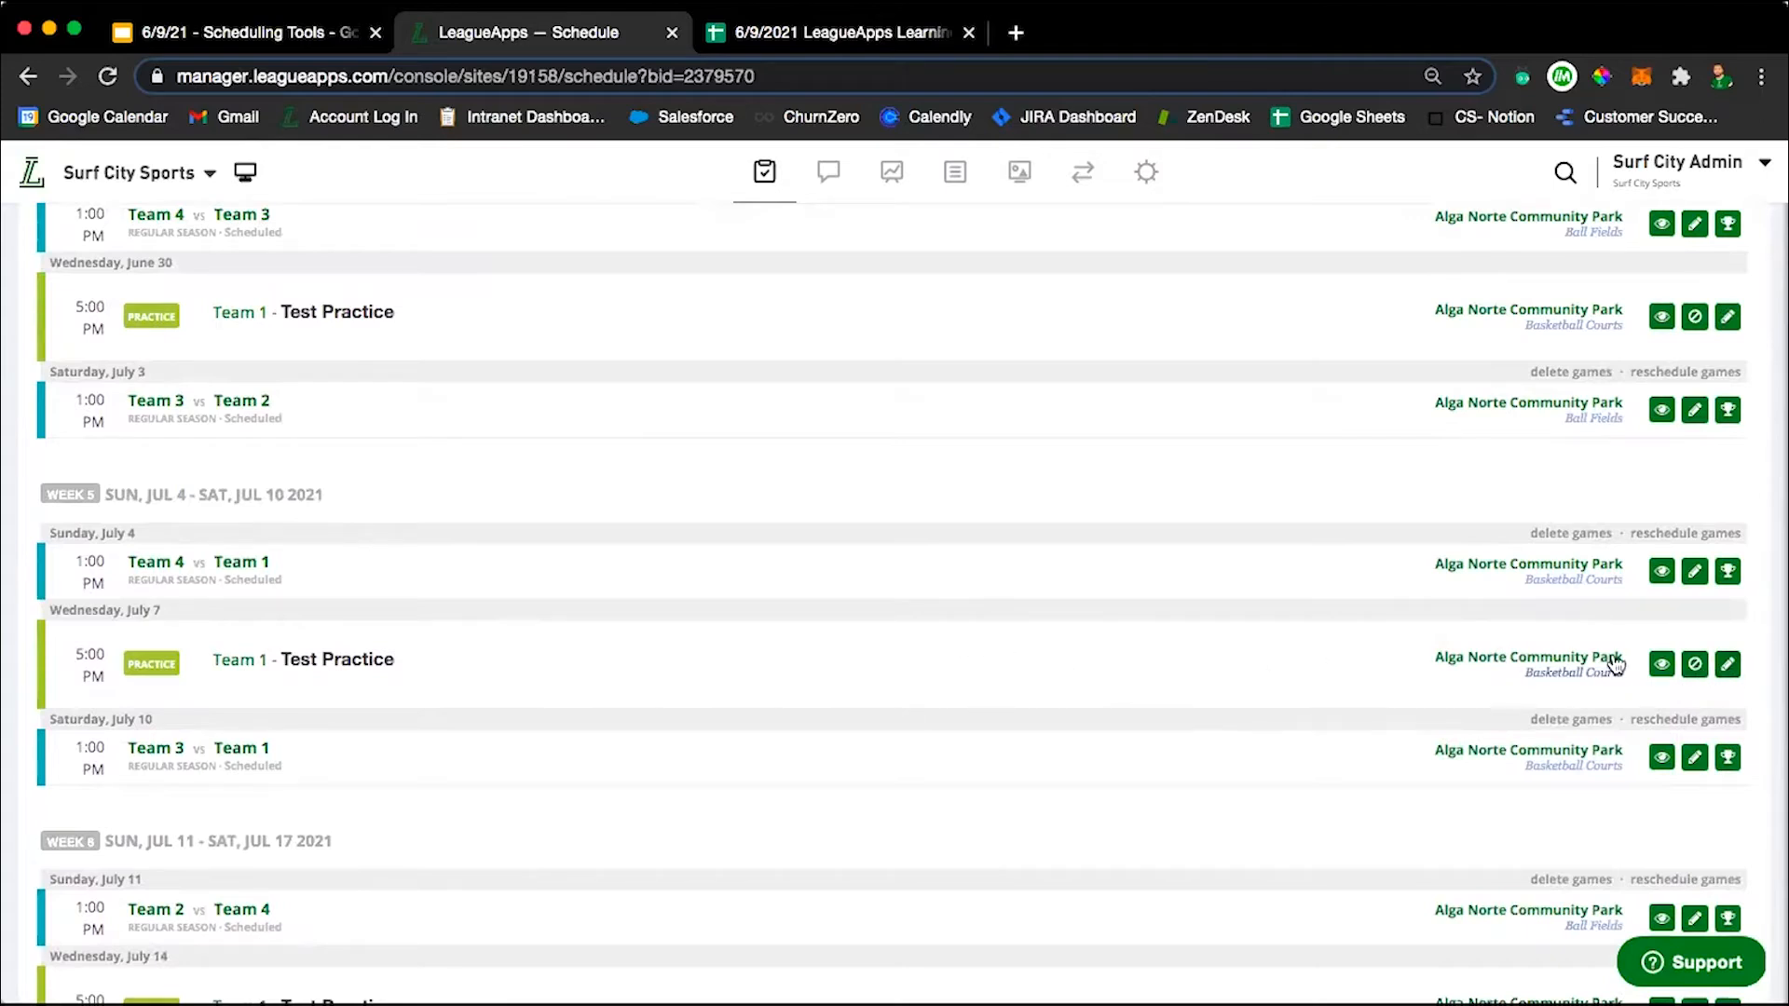
Edit only the Wednesday, July 7 instance of Team 1's Test Practice and cancel that event.
left_click(1728, 667)
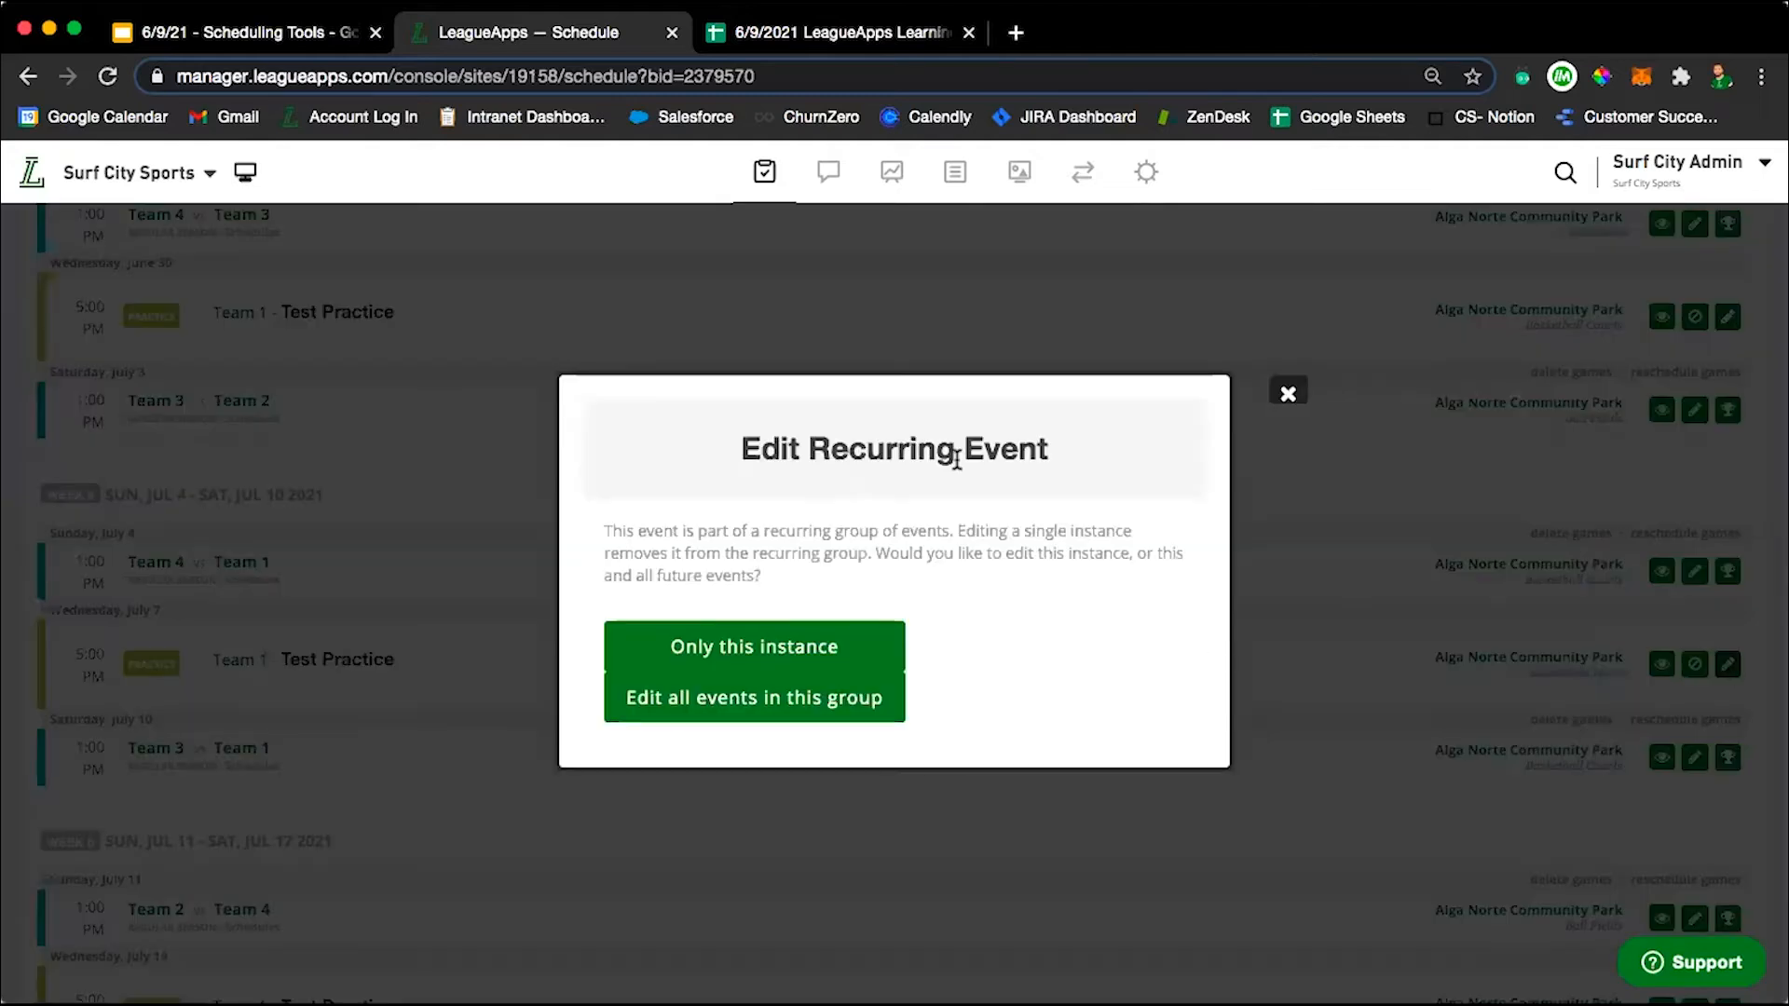
left_click(790, 653)
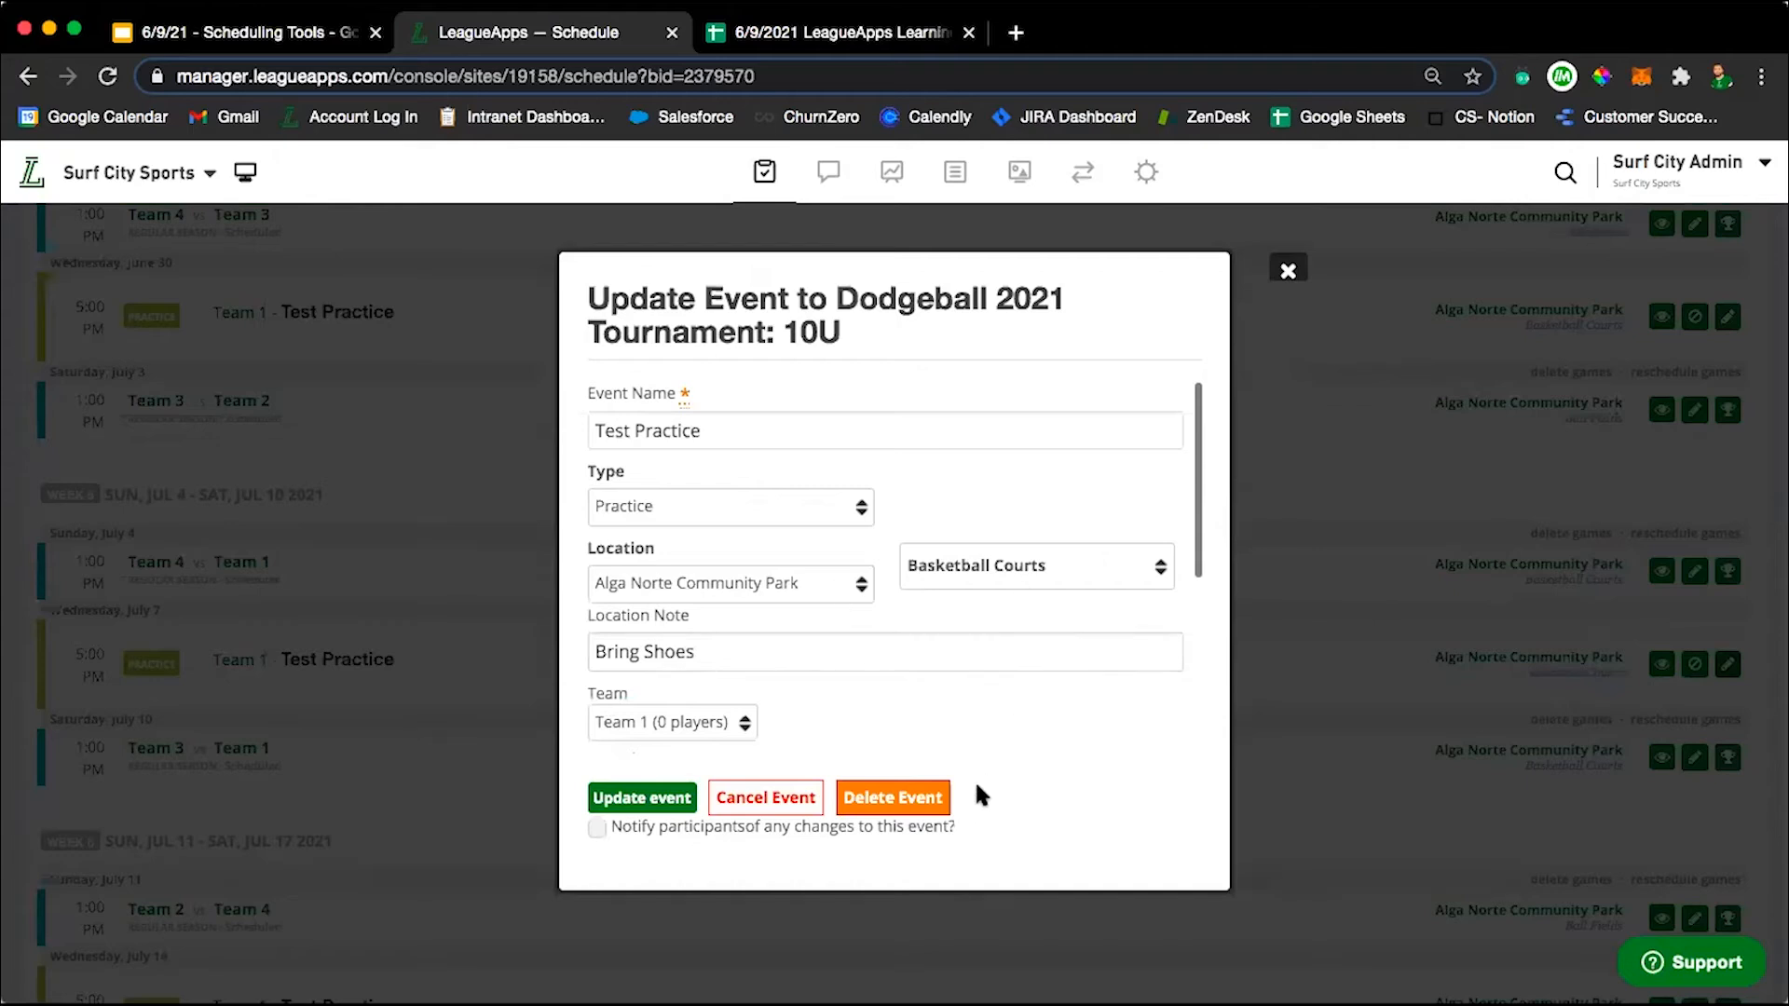
left_click(848, 829)
scroll(878, 562, "down", 5)
scroll(877, 563, "up", 5)
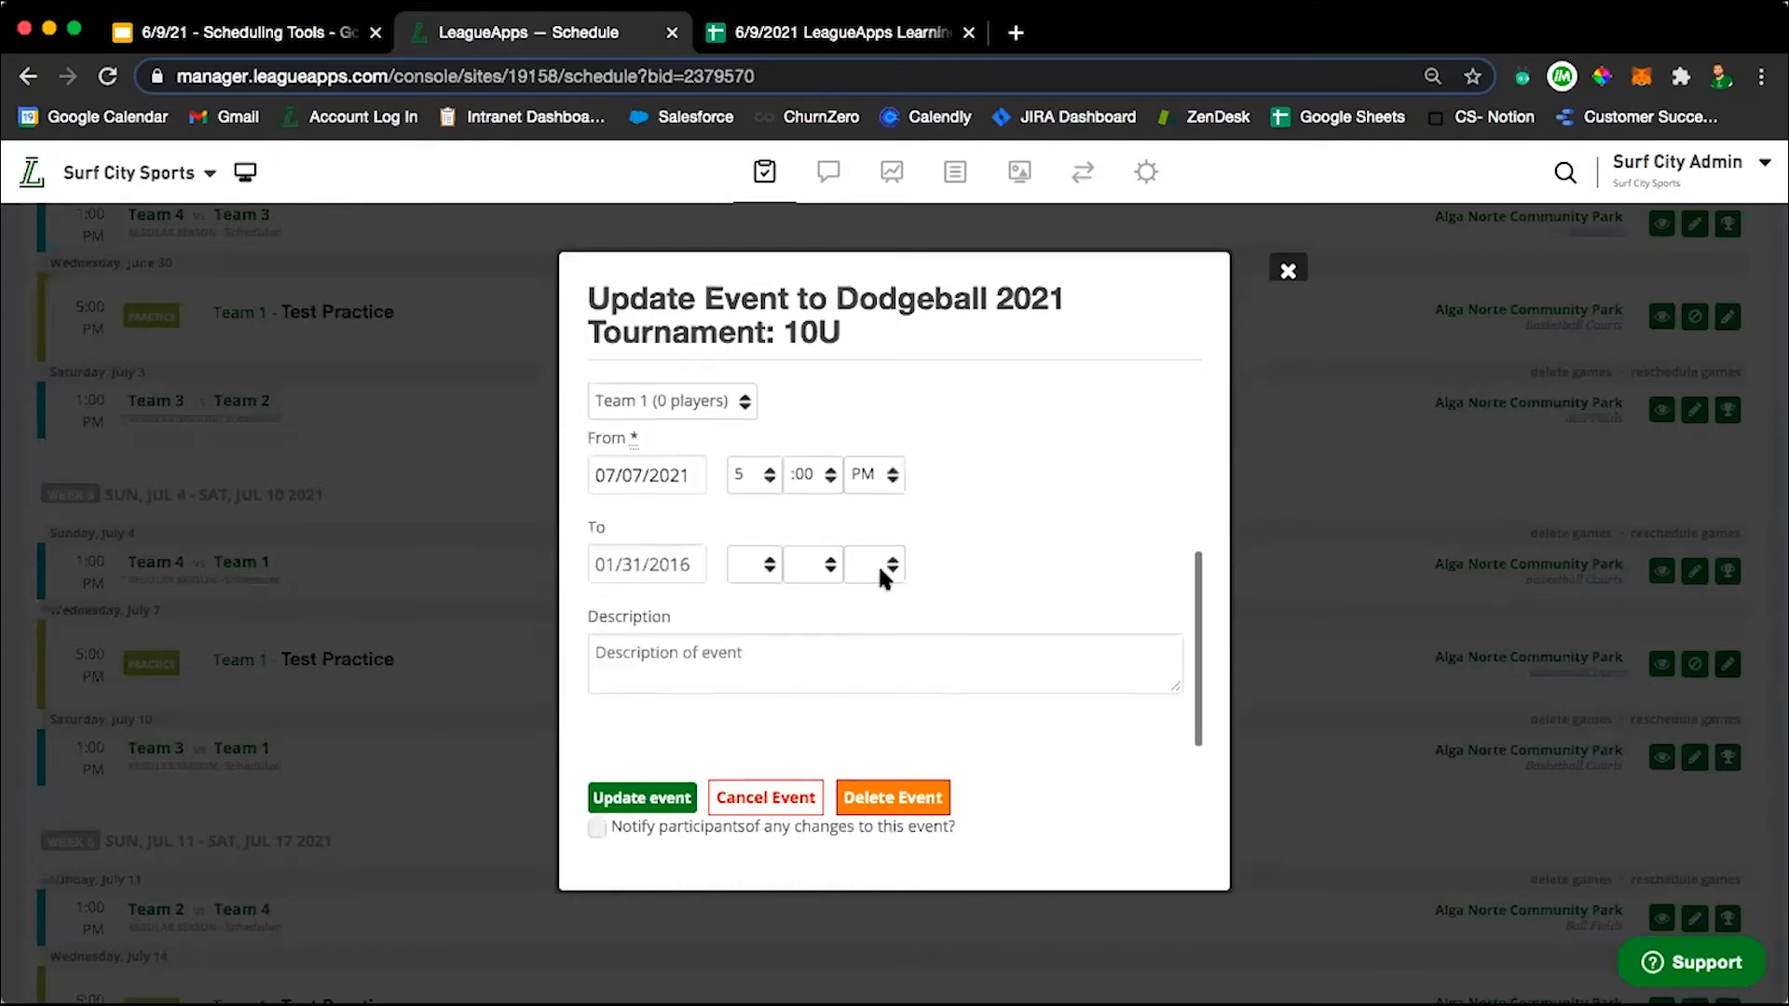
scroll(878, 563, "down", 5)
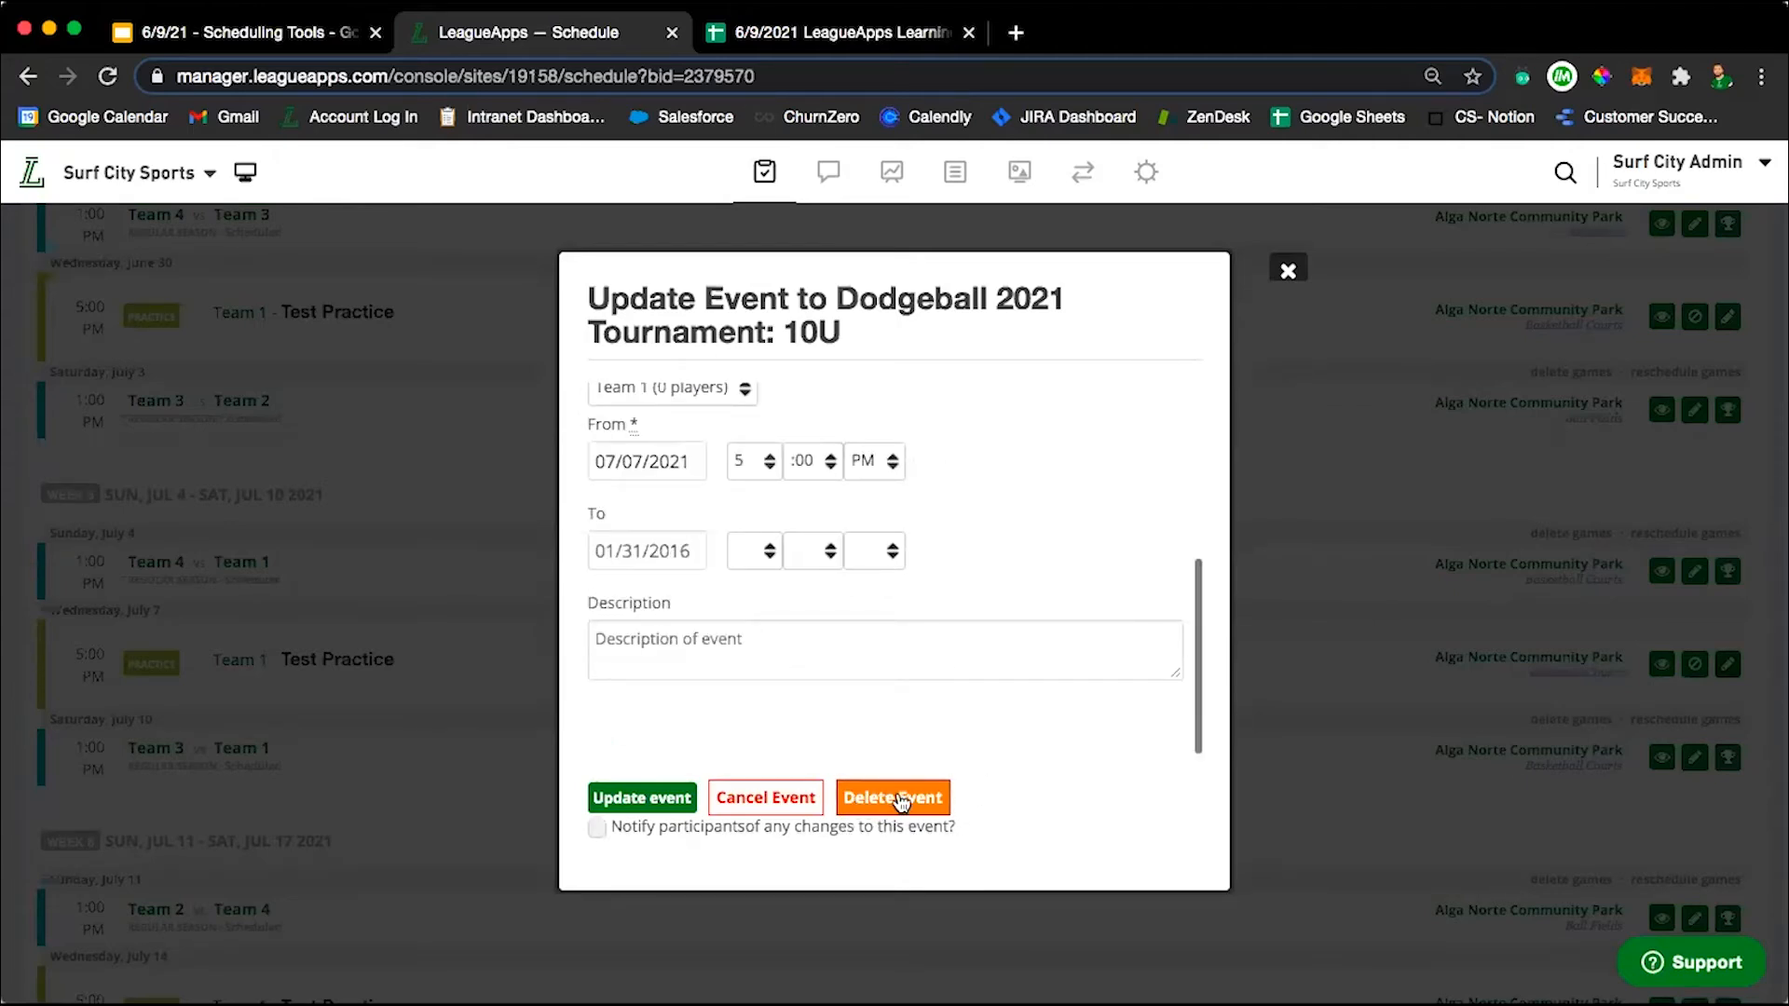
left_click(776, 801)
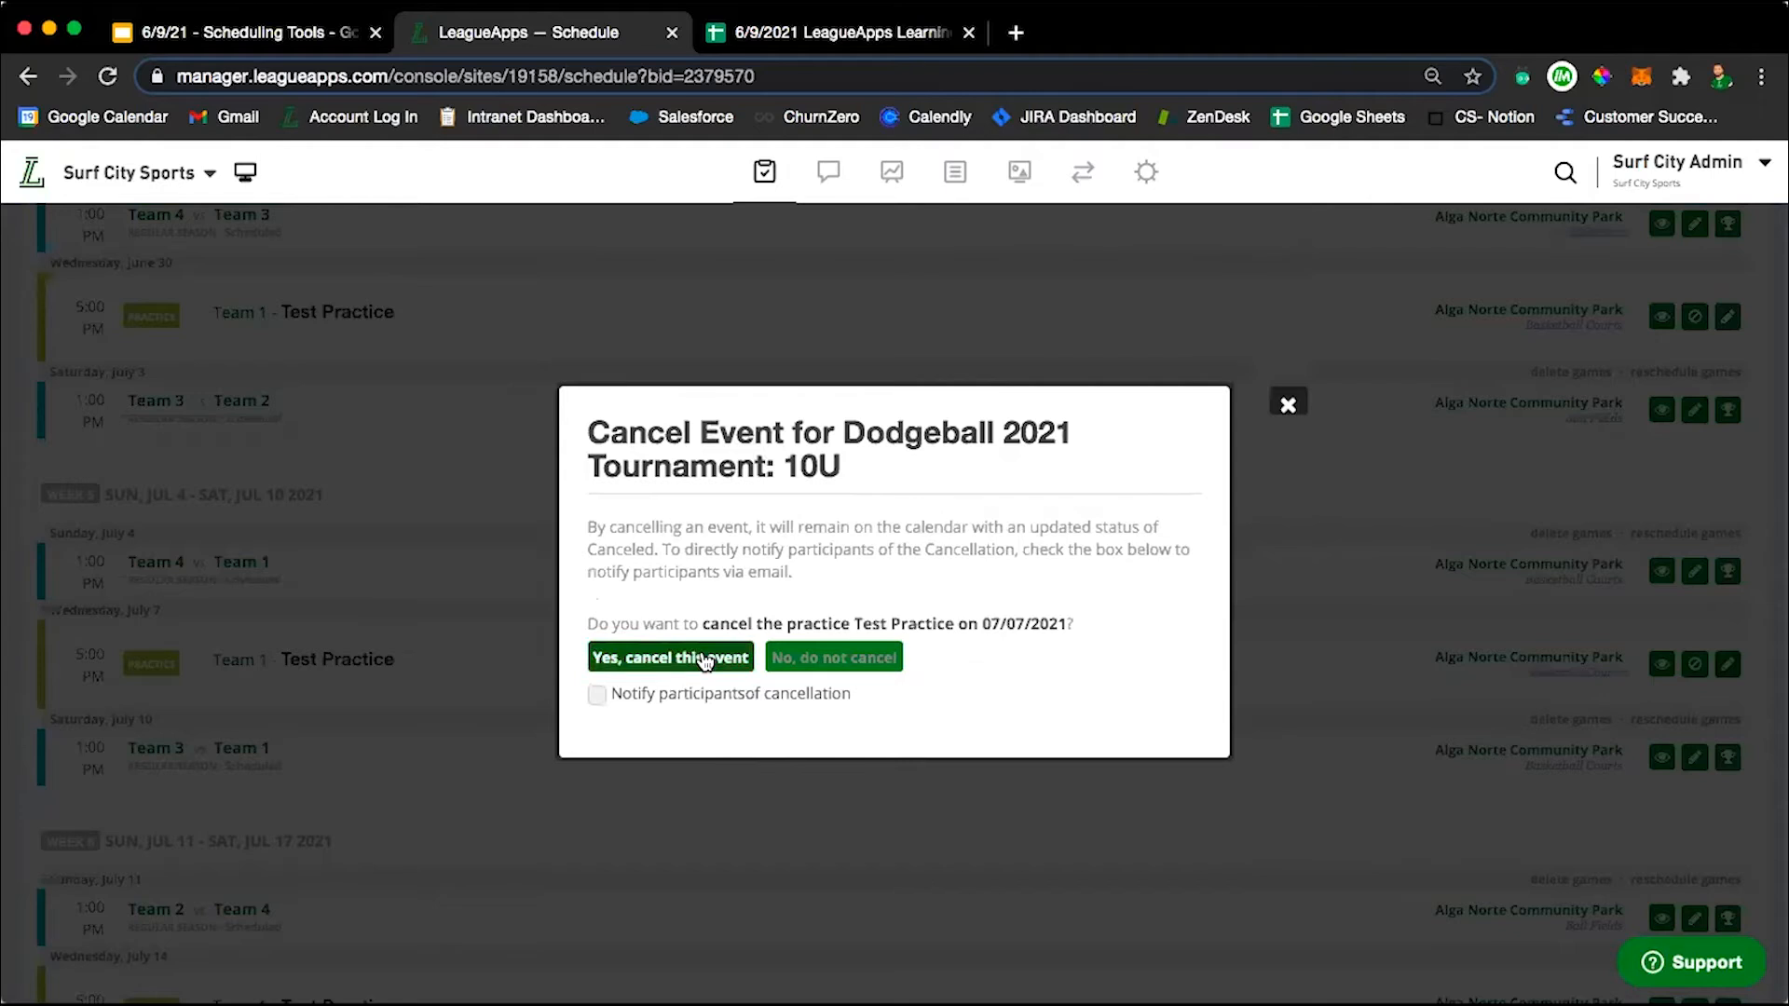
left_click(597, 697)
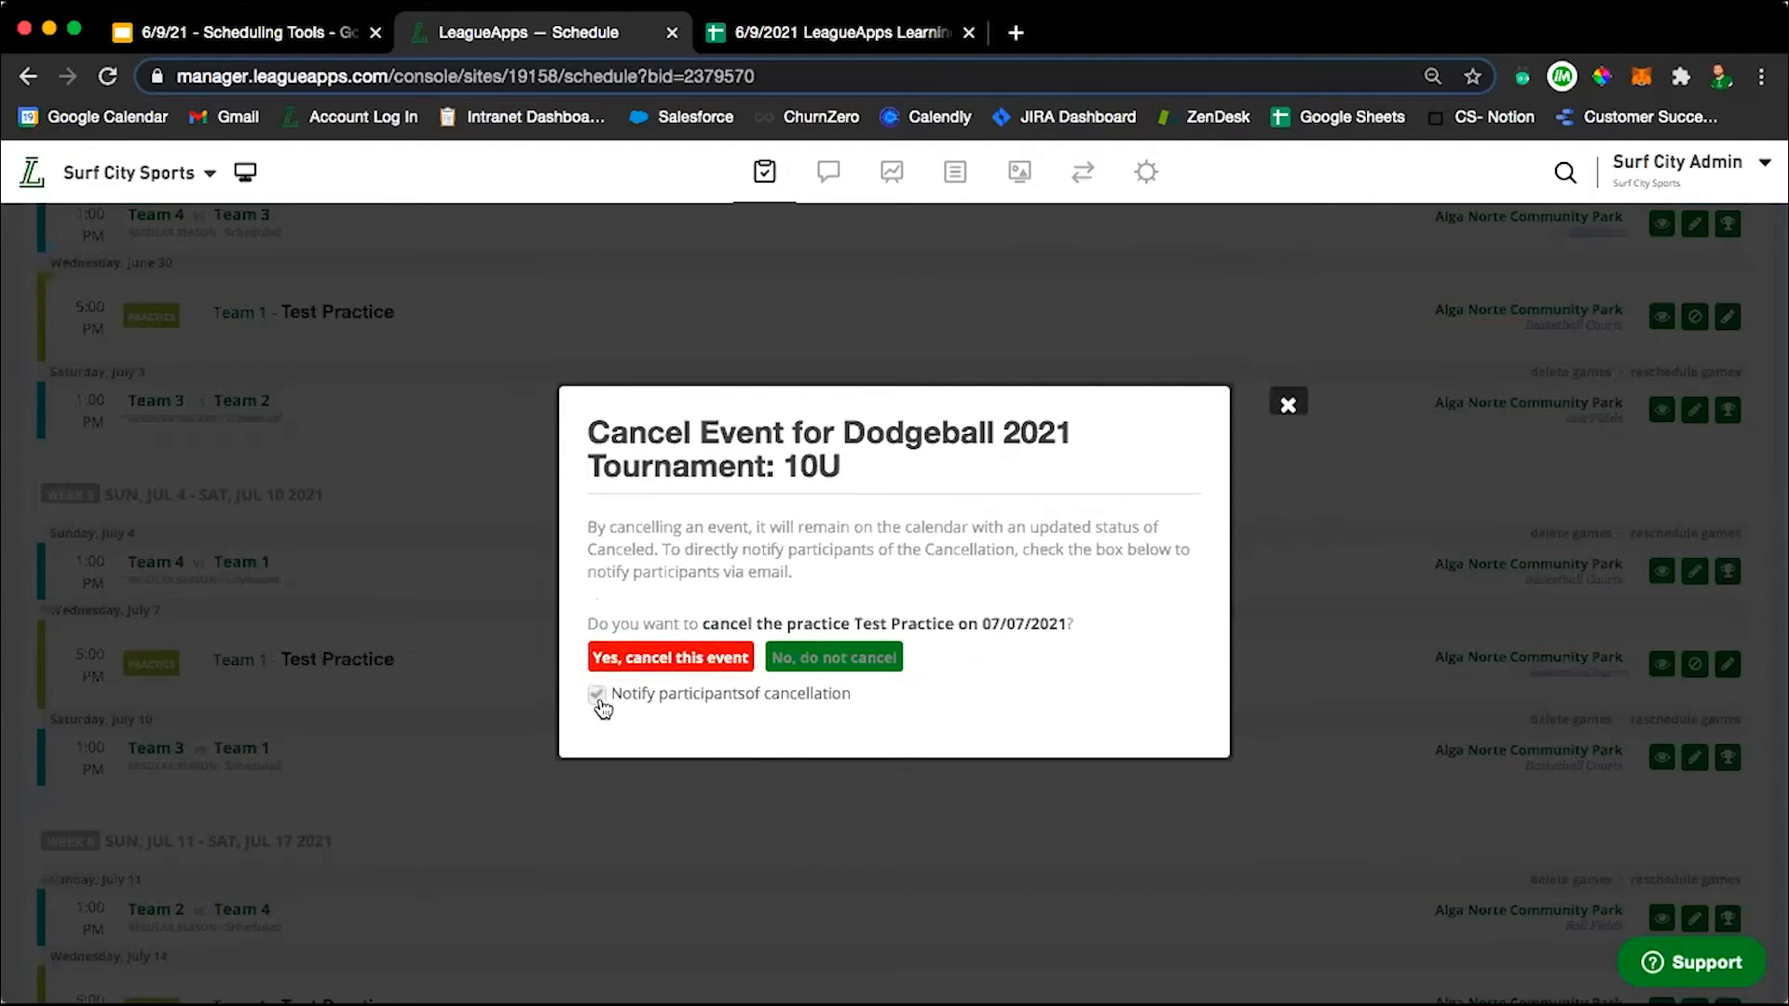
left_click(664, 658)
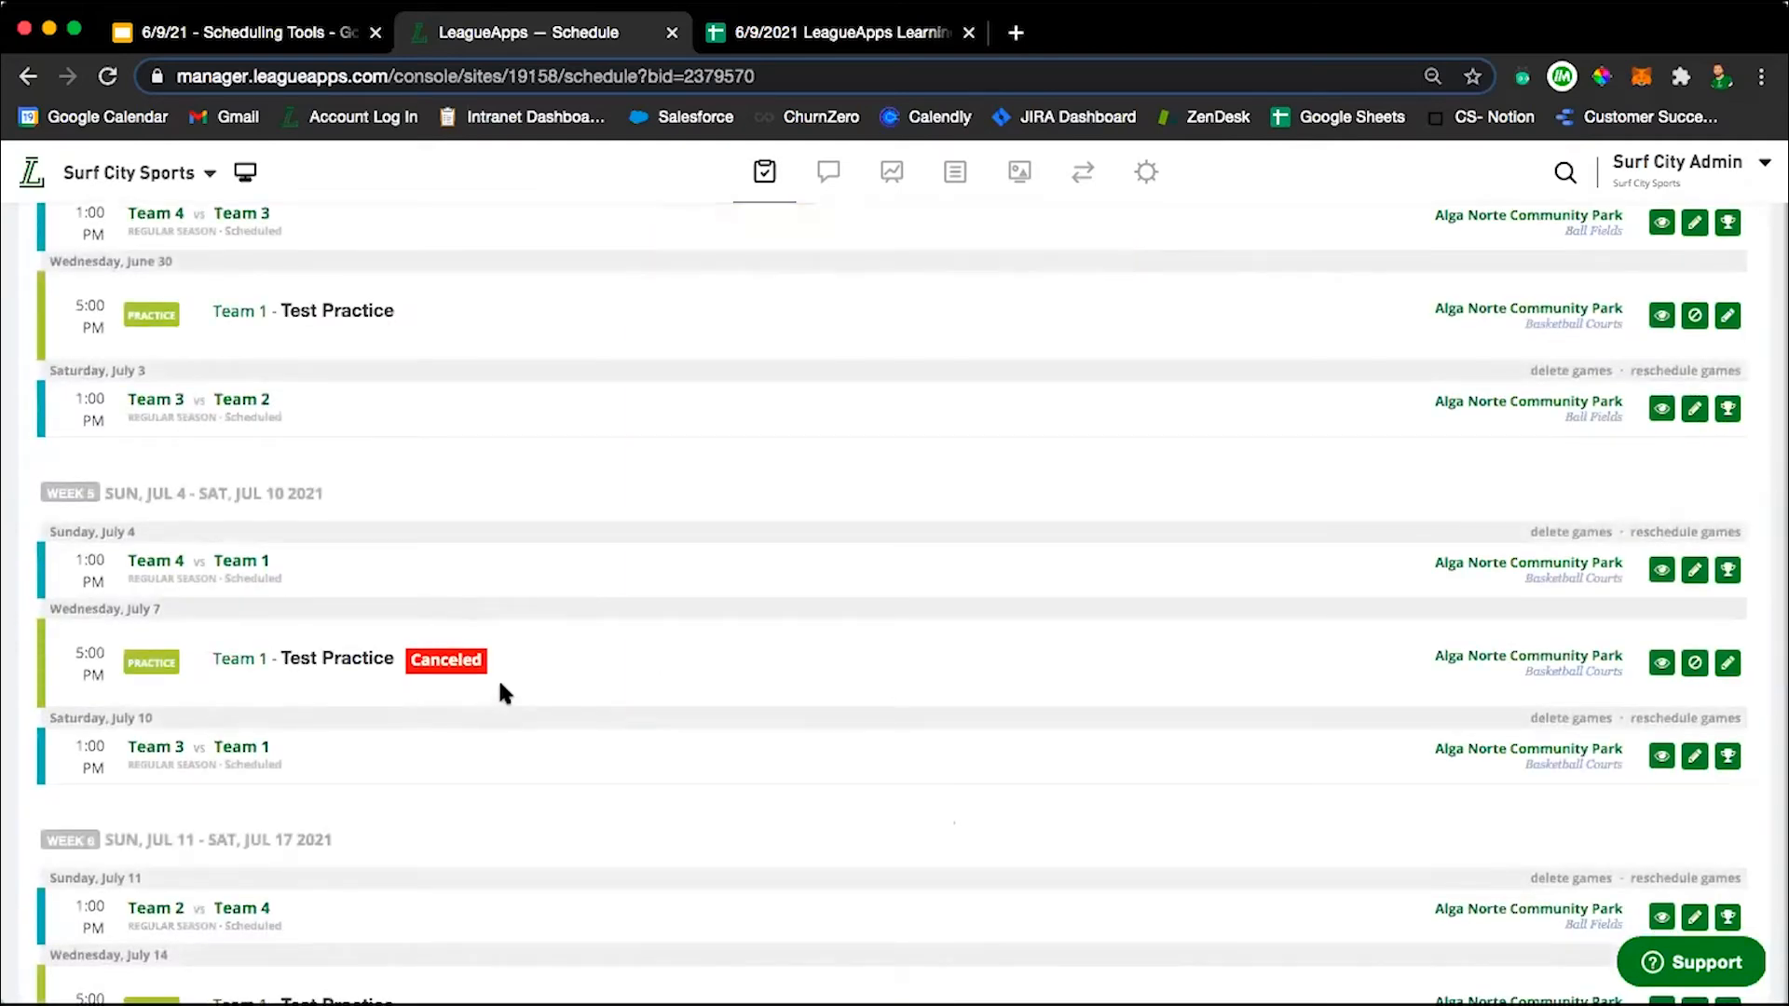
Edit all events in the July 7 Team 1 Test Practice's recurring group, setting the start time to 6:00 PM, and save the update.
scroll(520, 658, "down", 3)
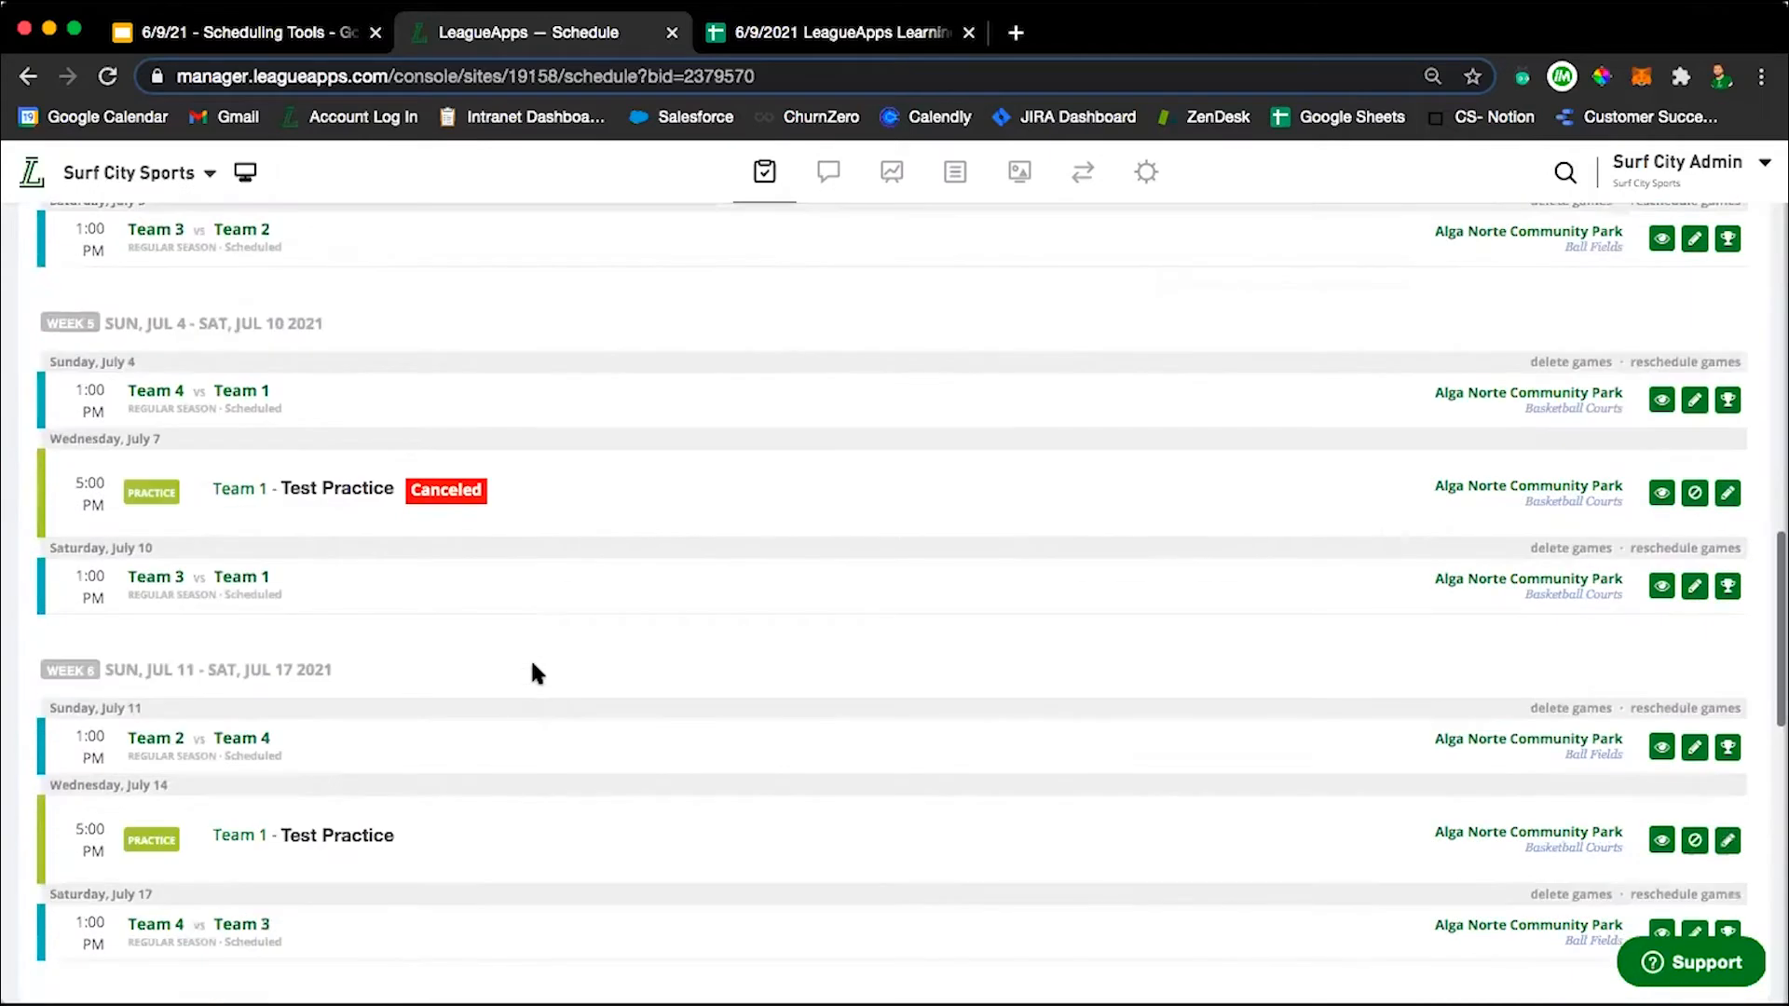
left_click(1728, 494)
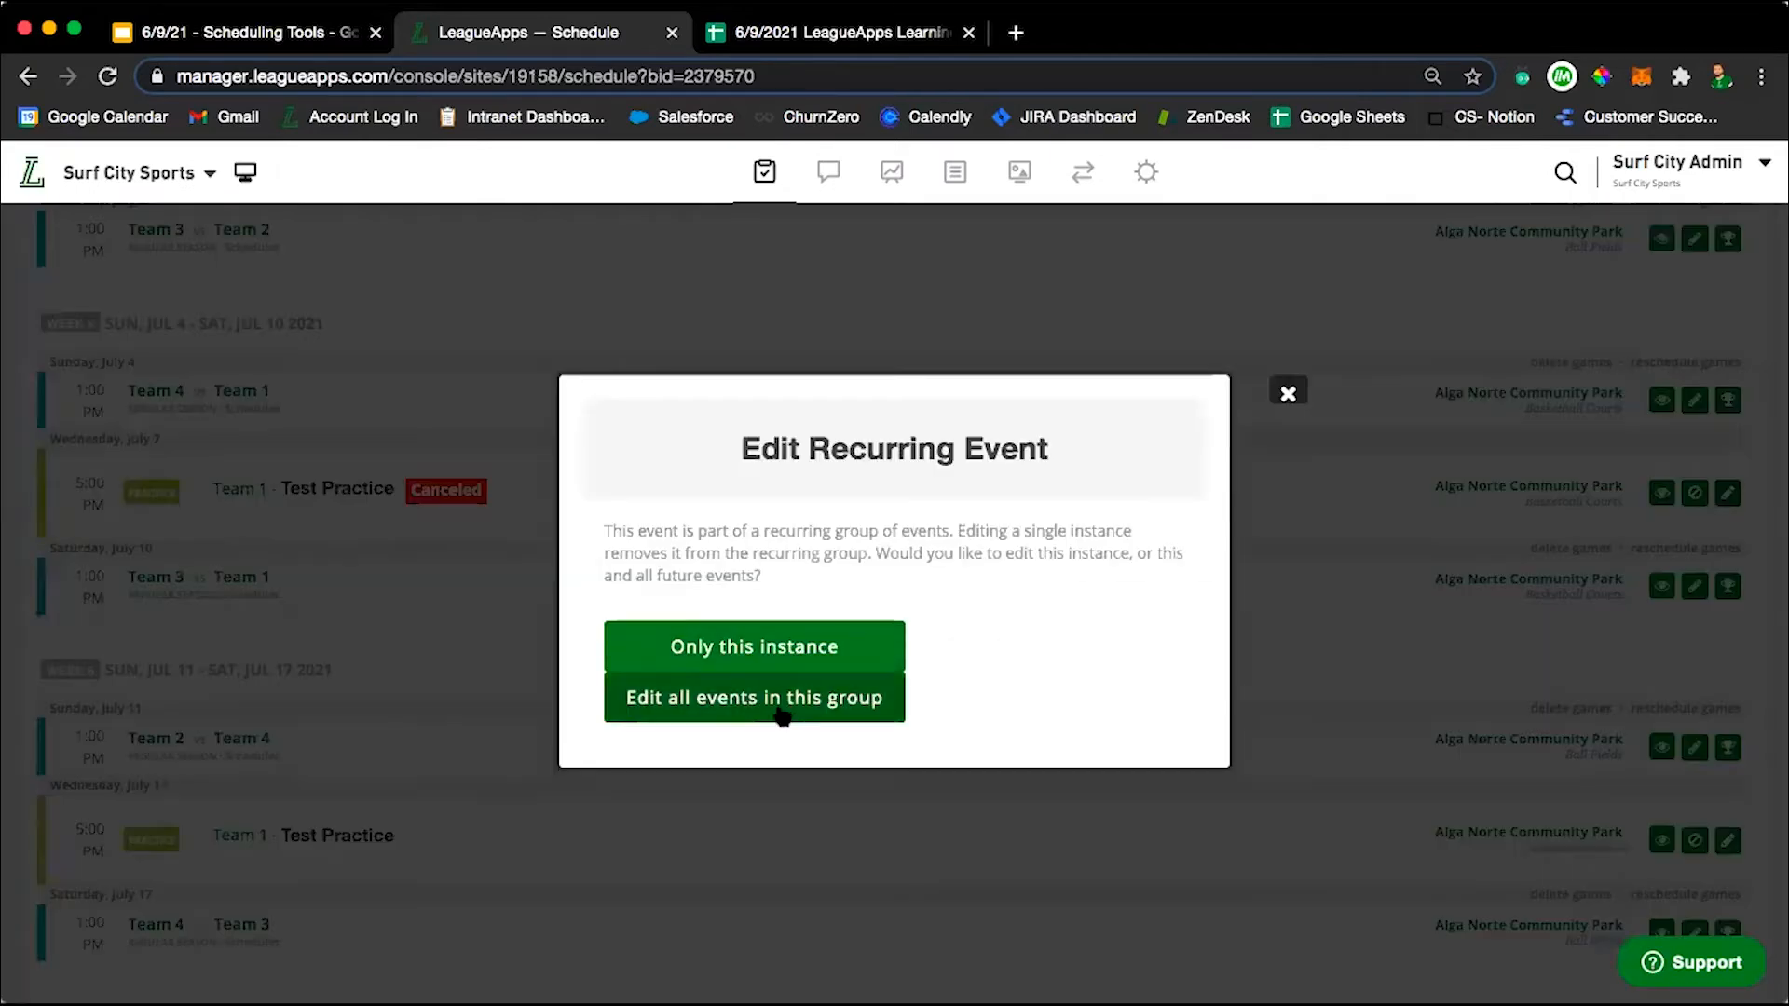
left_click(816, 710)
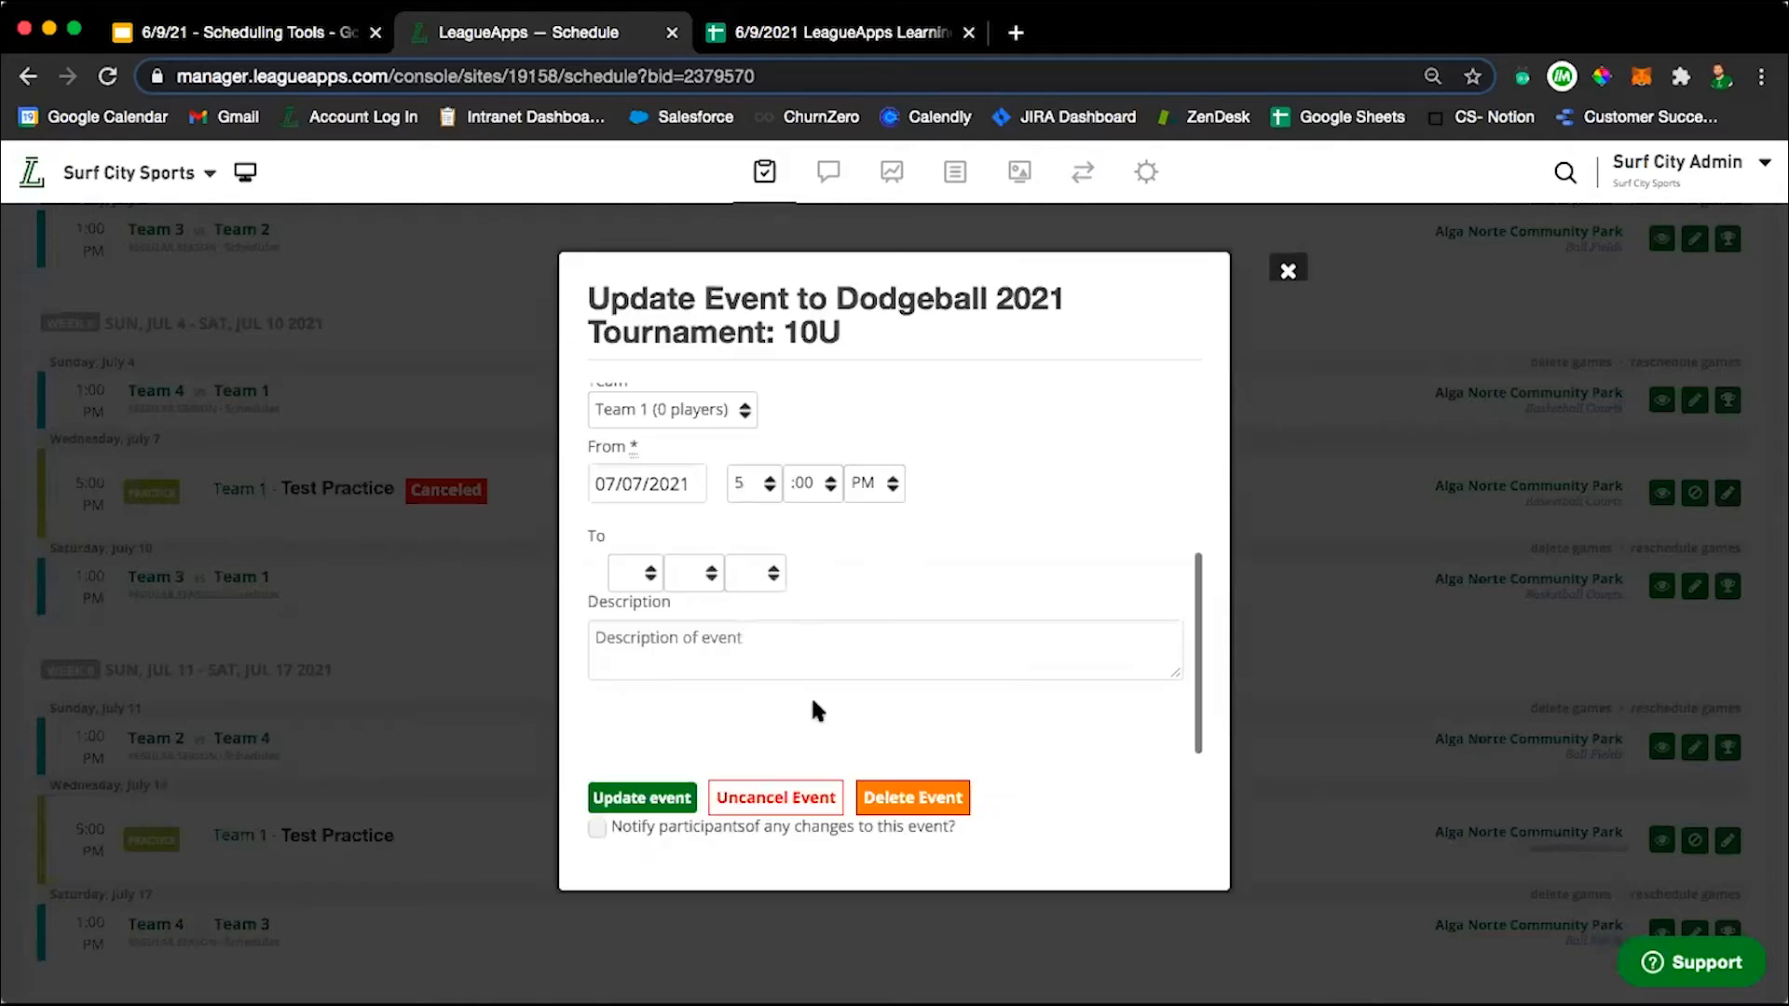
scroll(913, 457, "up", 2)
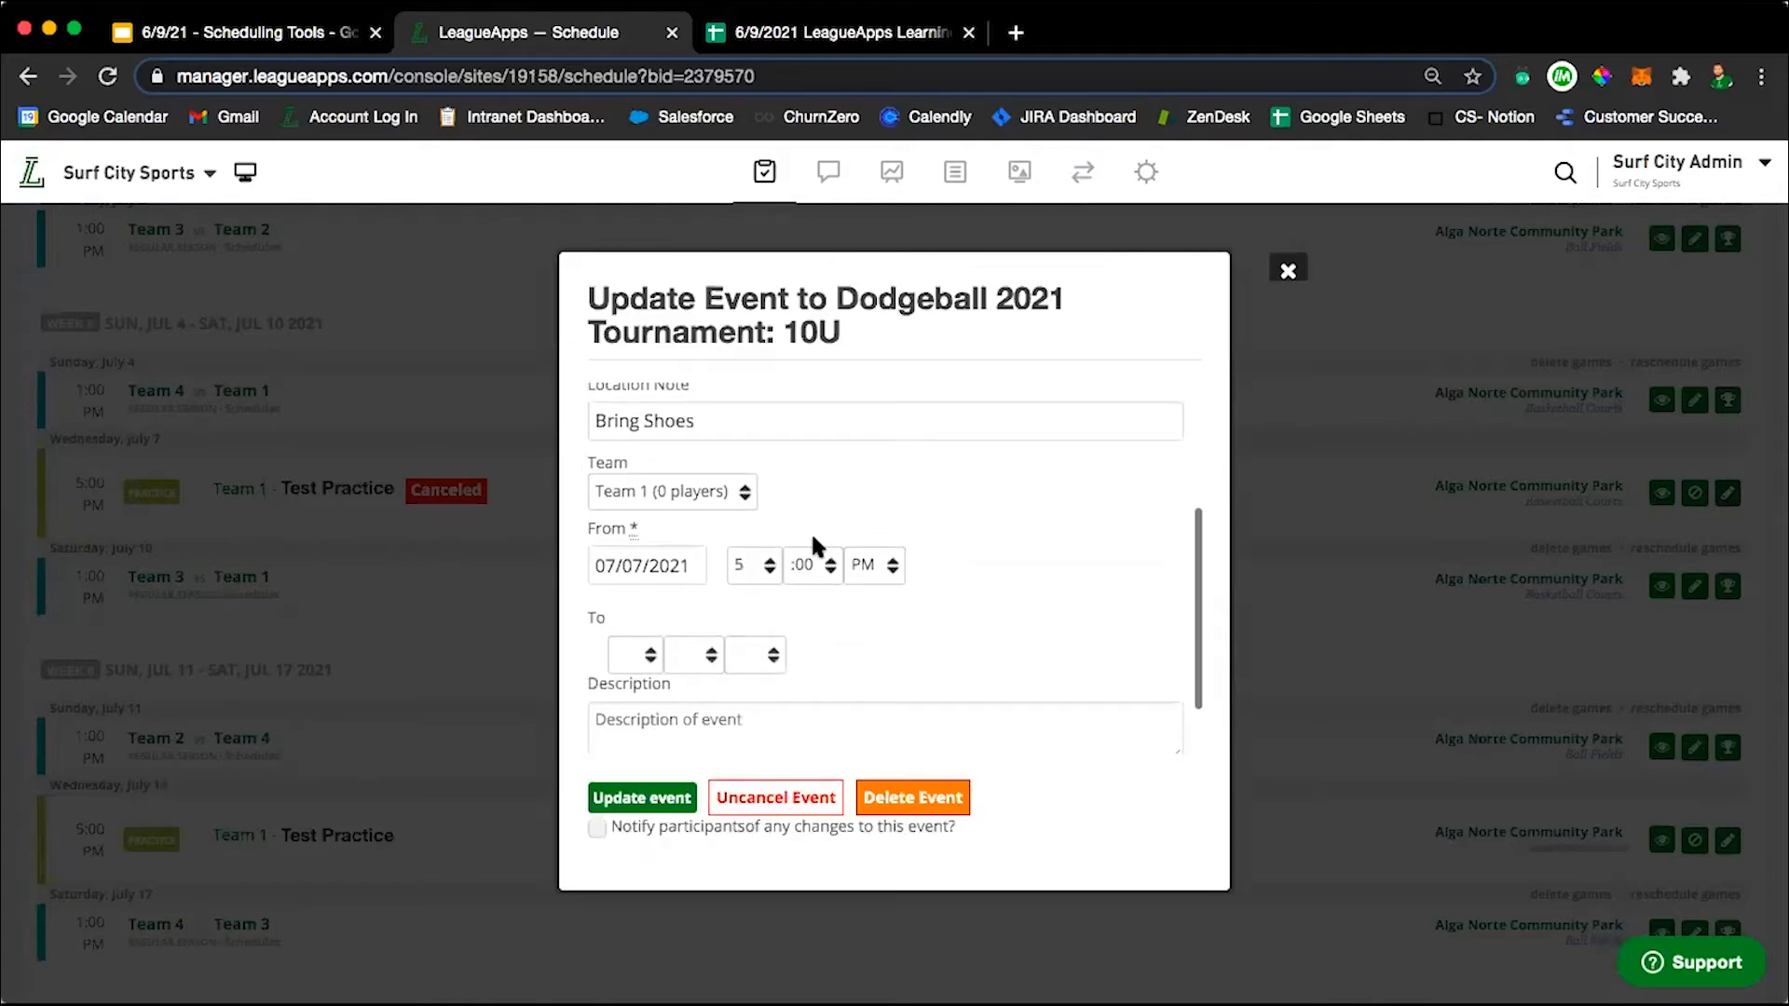
left_click(747, 560)
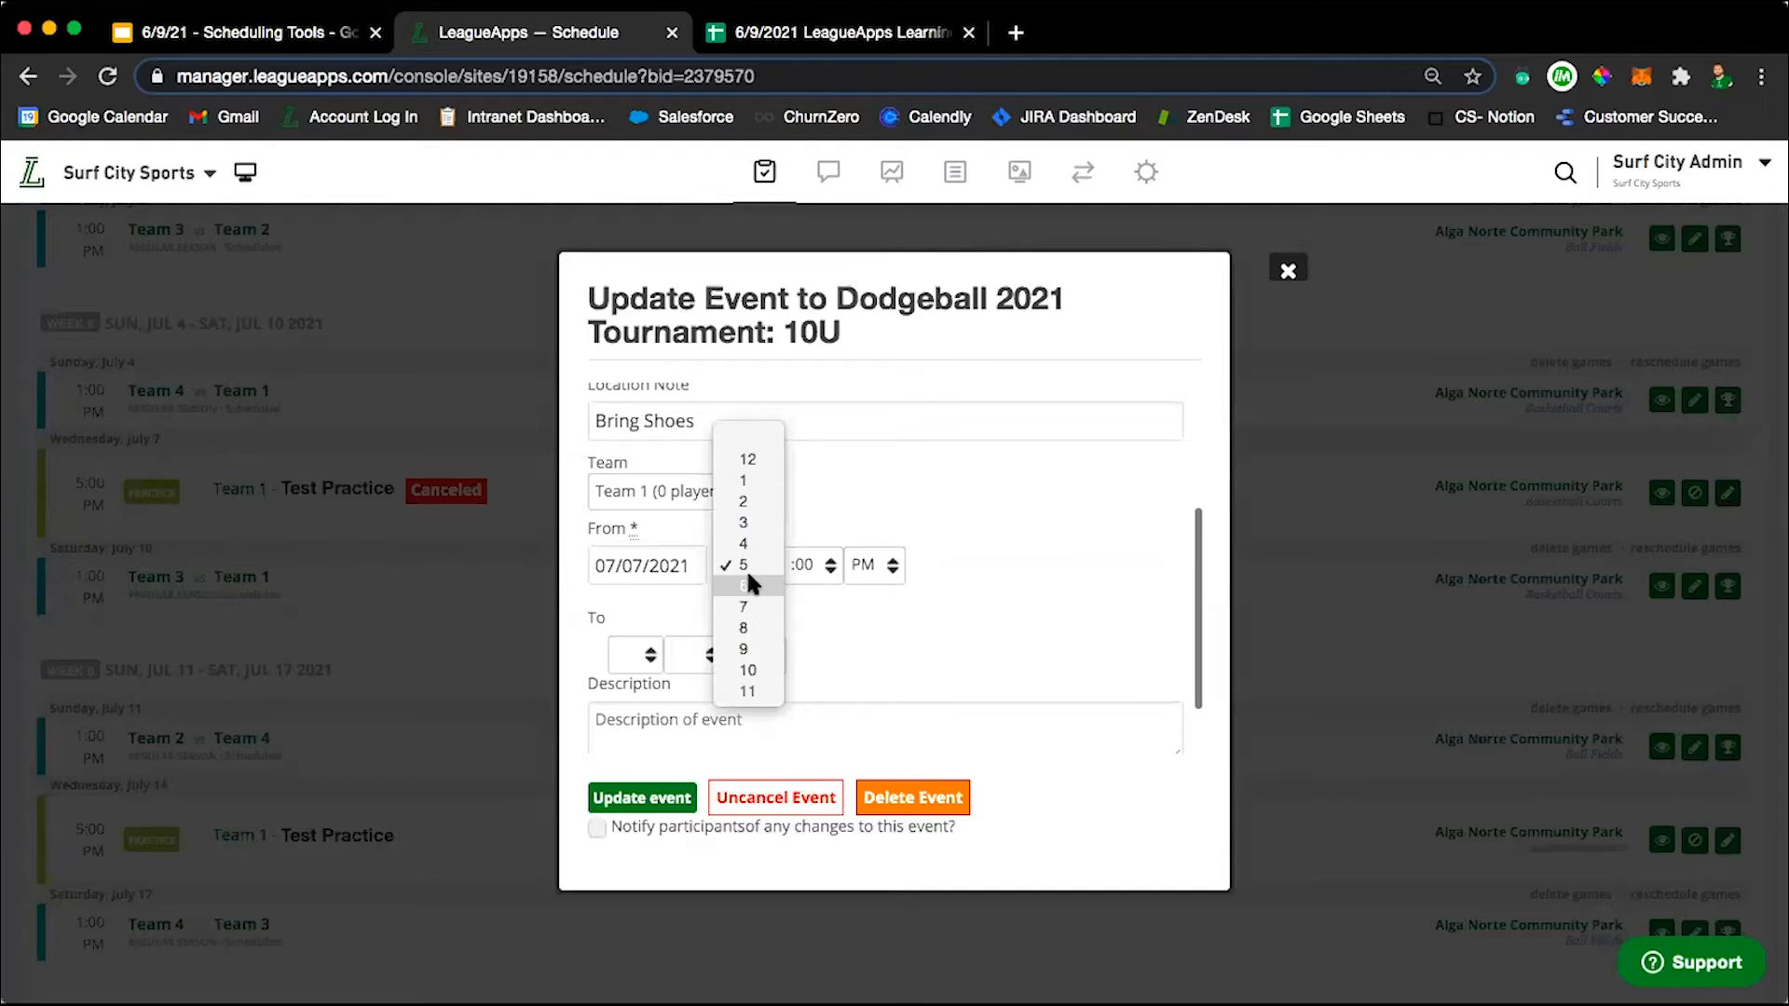
left_click(746, 585)
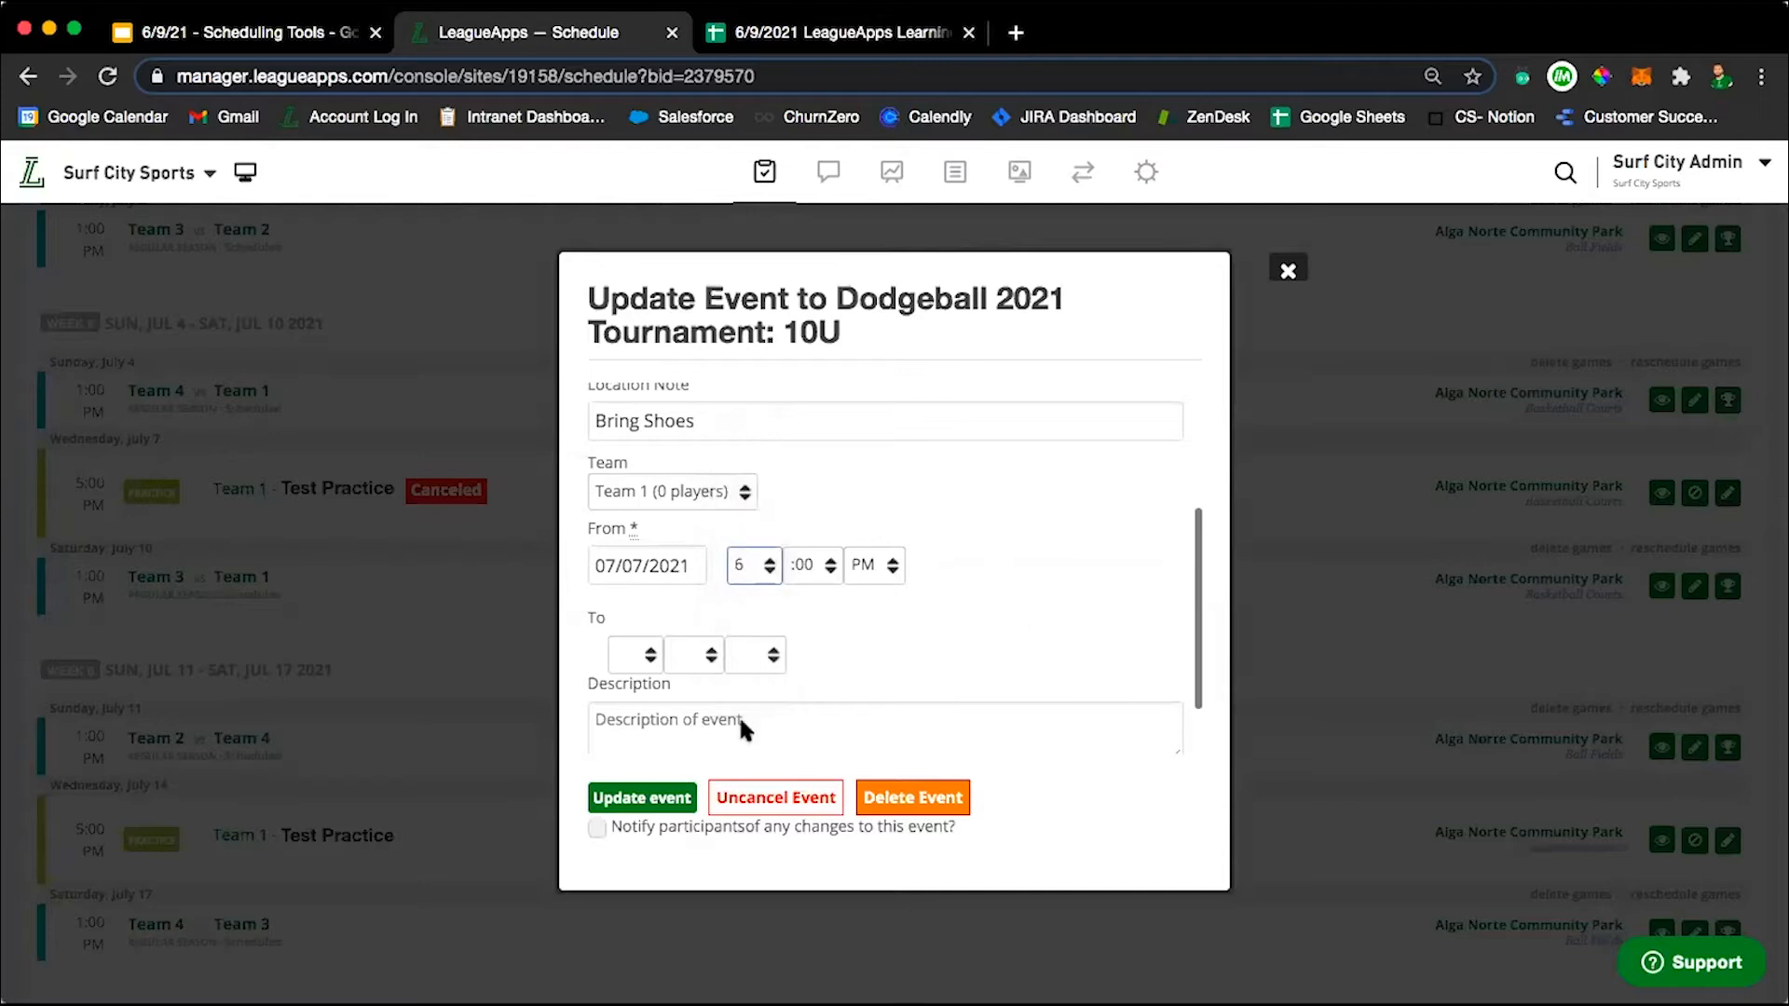
left_click(622, 801)
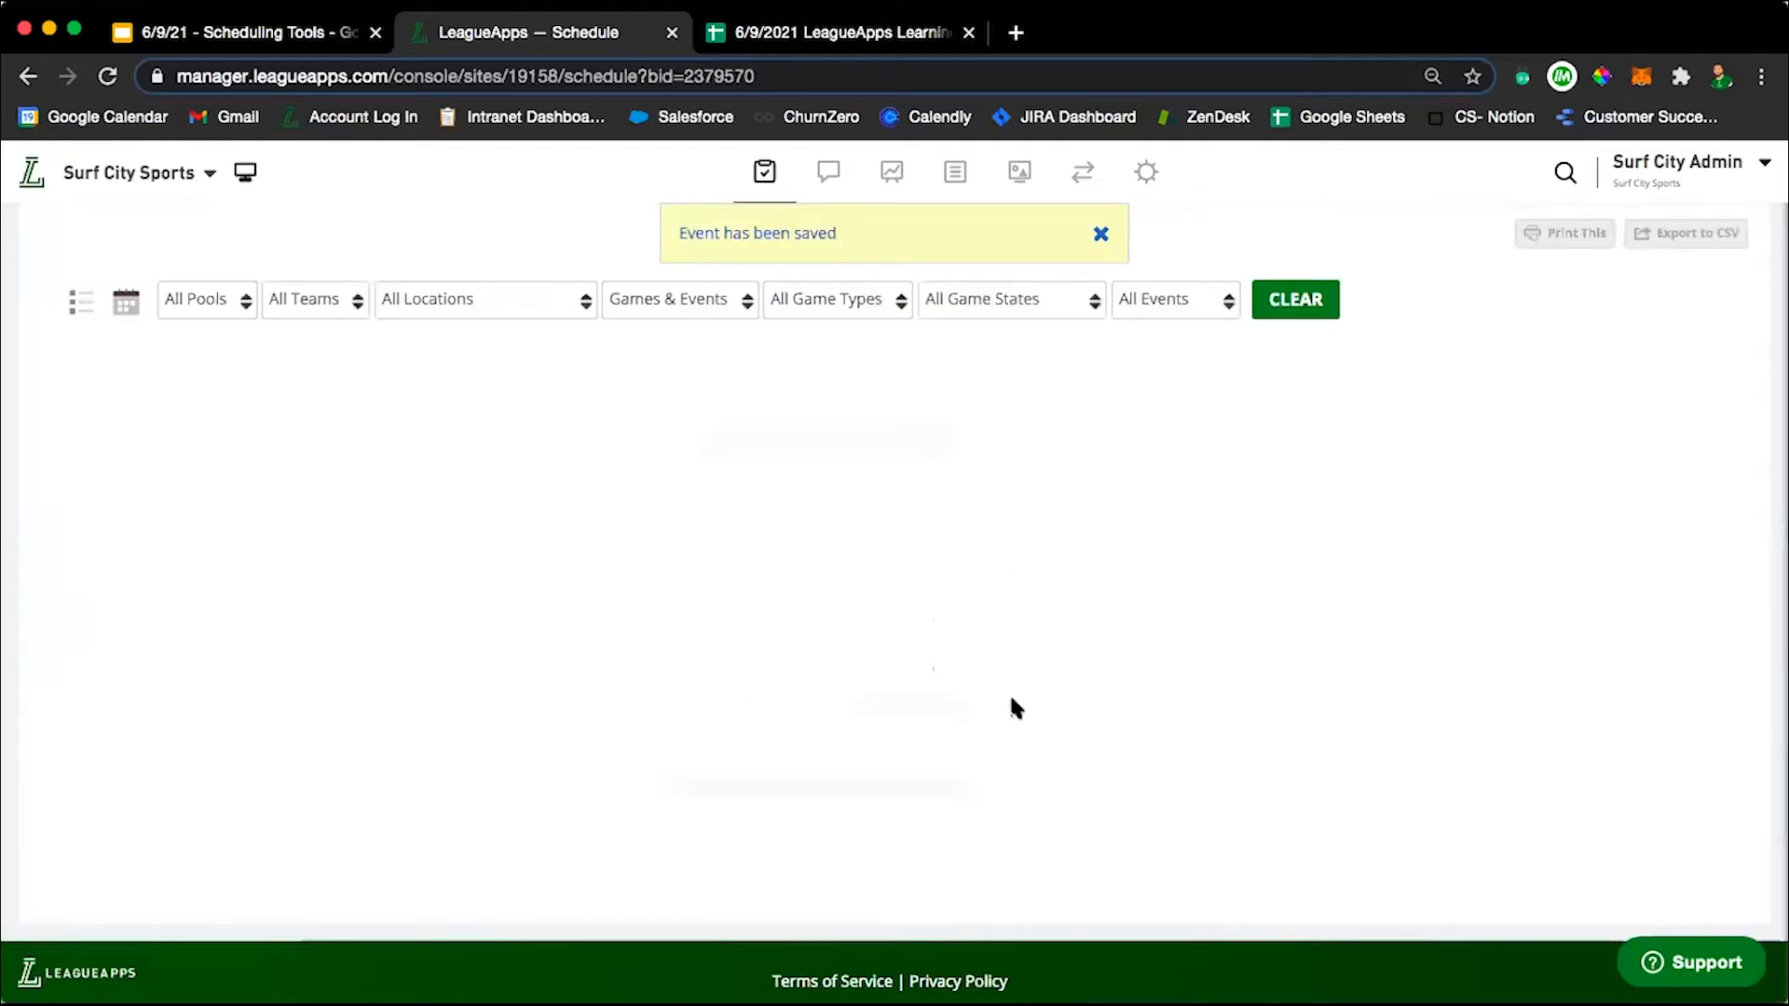
Delete all games scheduled on Sunday, July 4, and confirm the deletion.
scroll(1012, 707, "up", 15)
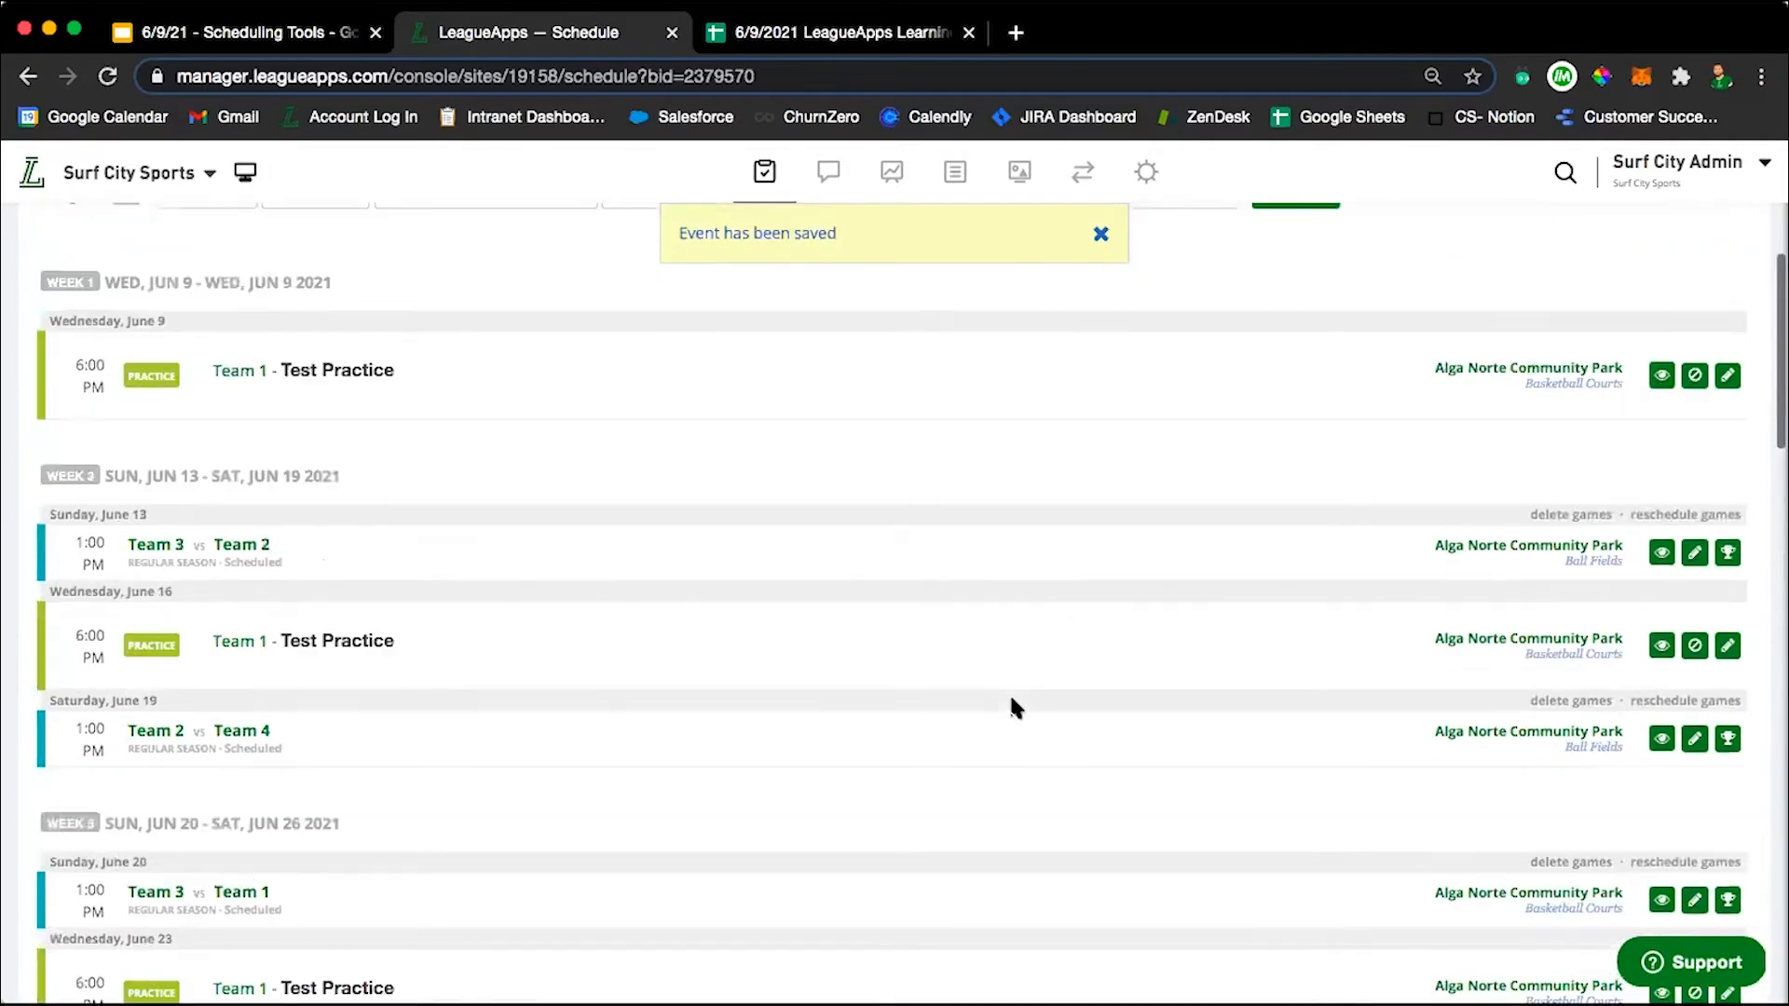
scroll(1011, 698, "up", 5)
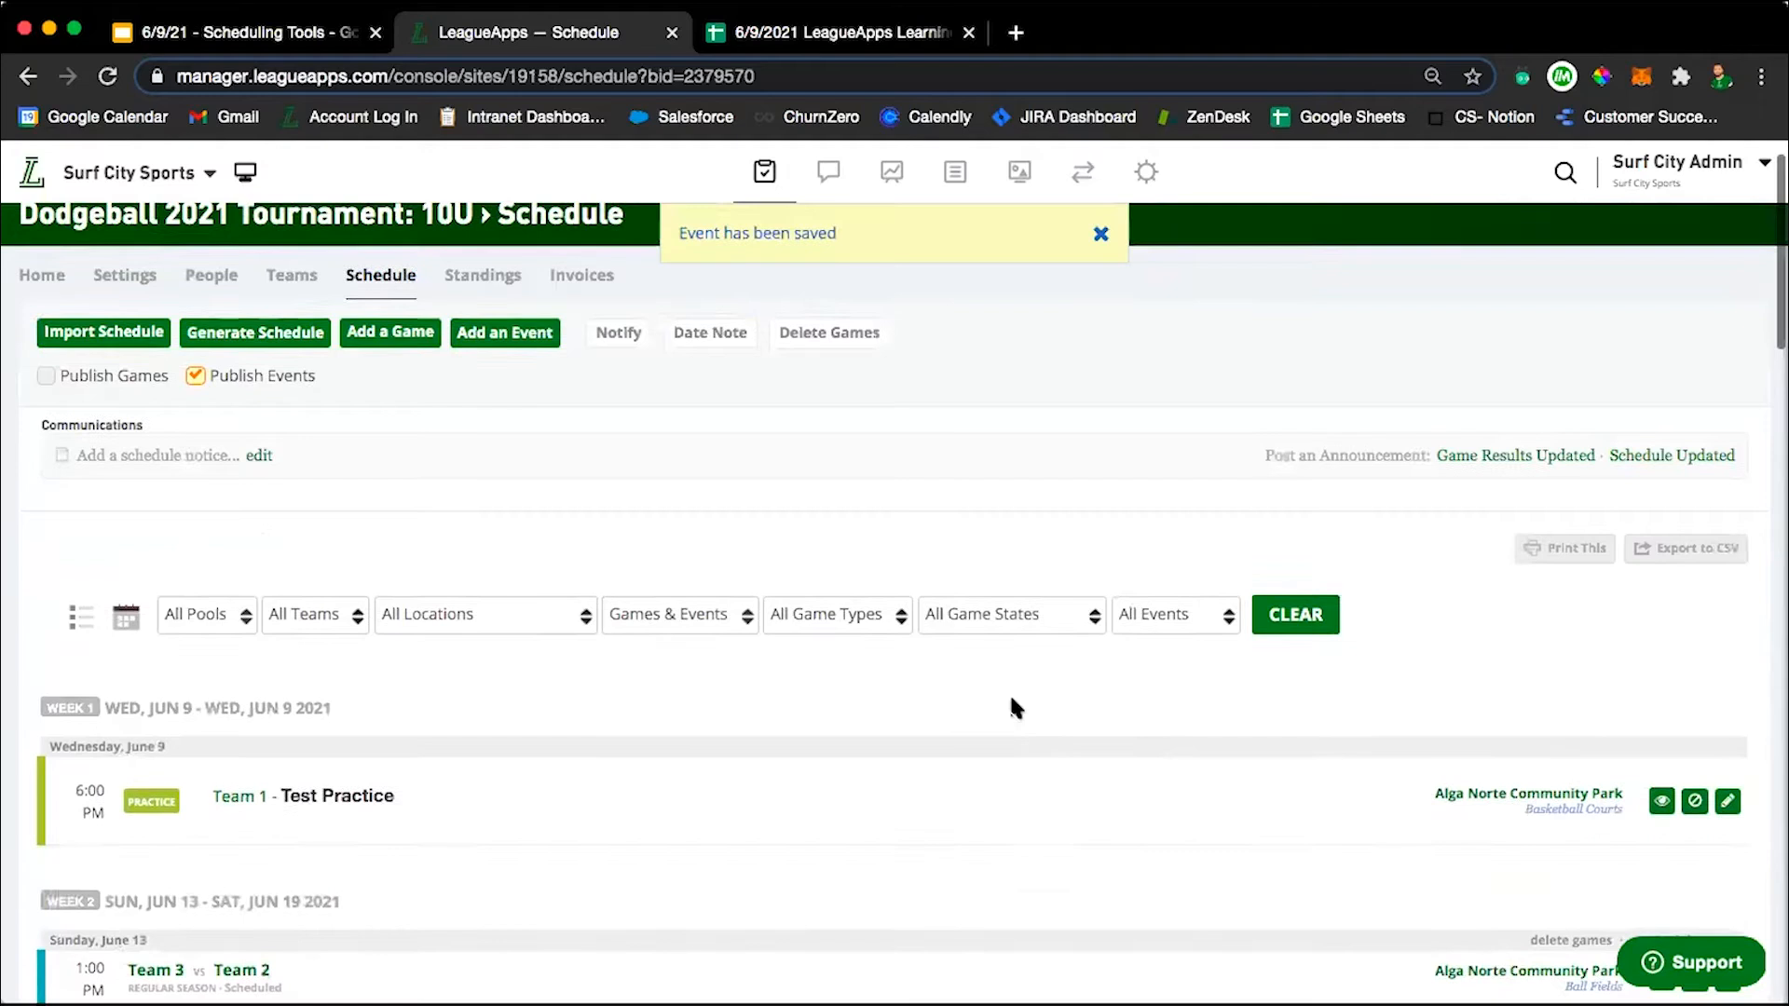
scroll(1011, 699, "down", 5)
scroll(1012, 699, "down", 3)
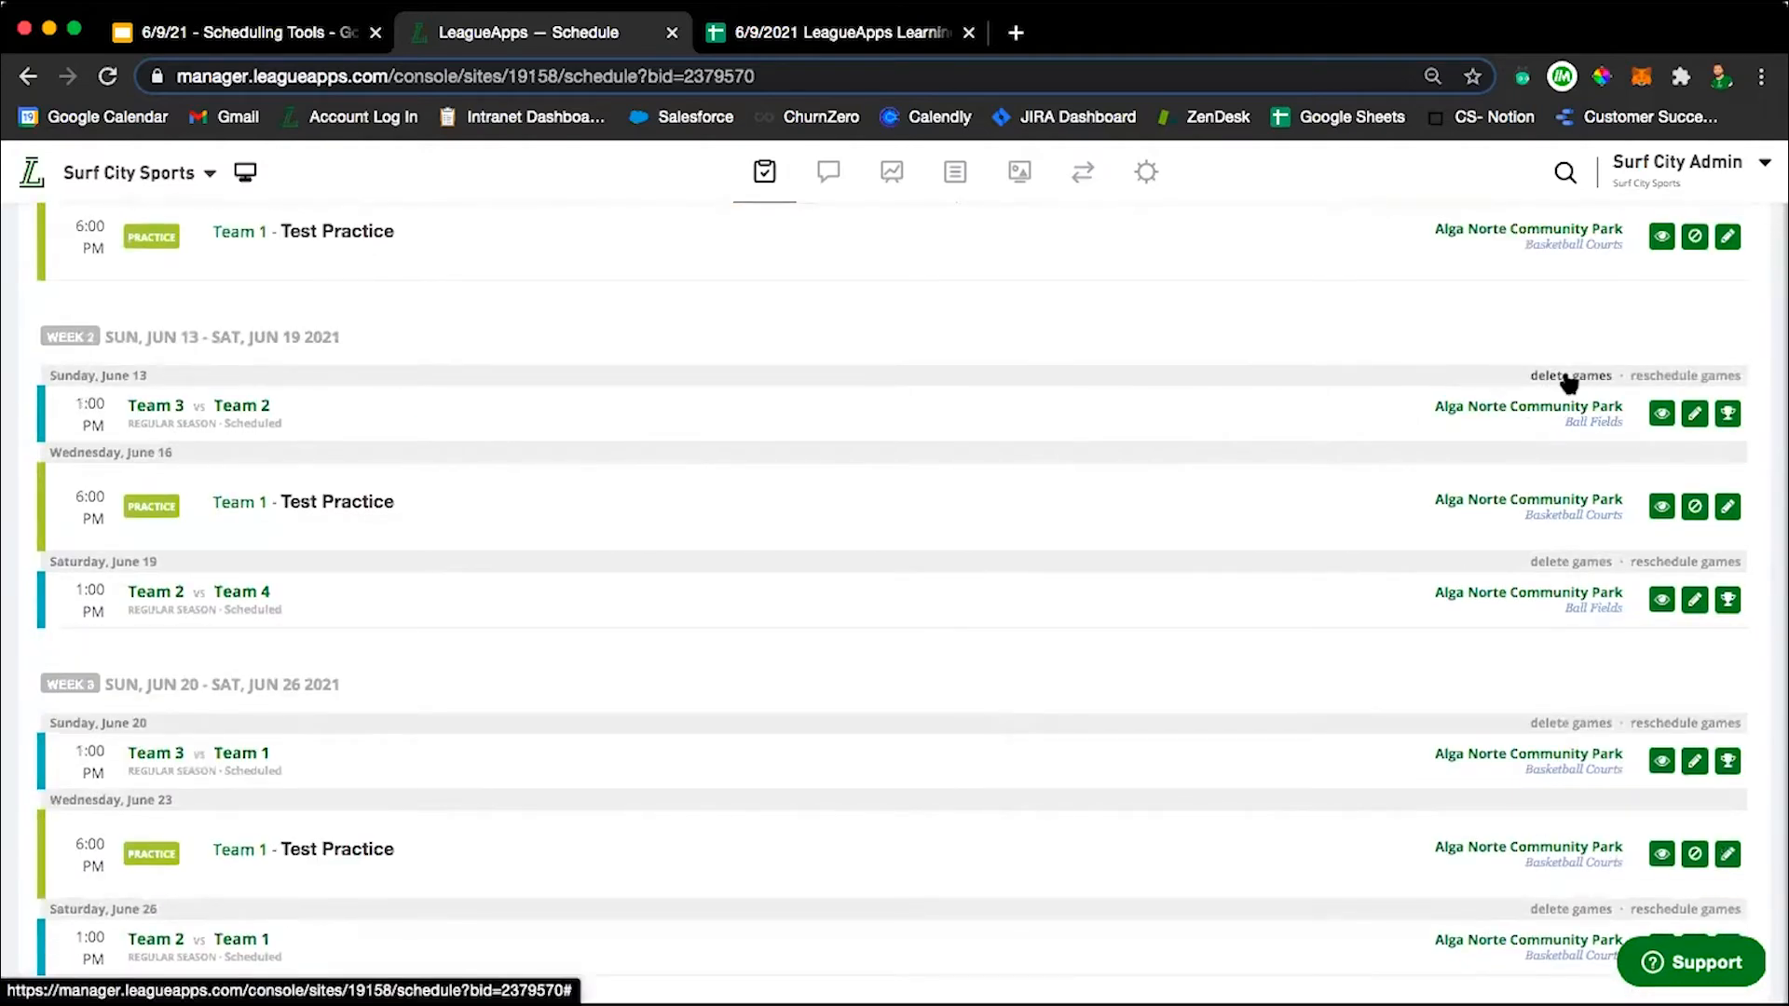
scroll(1430, 694, "down", 3)
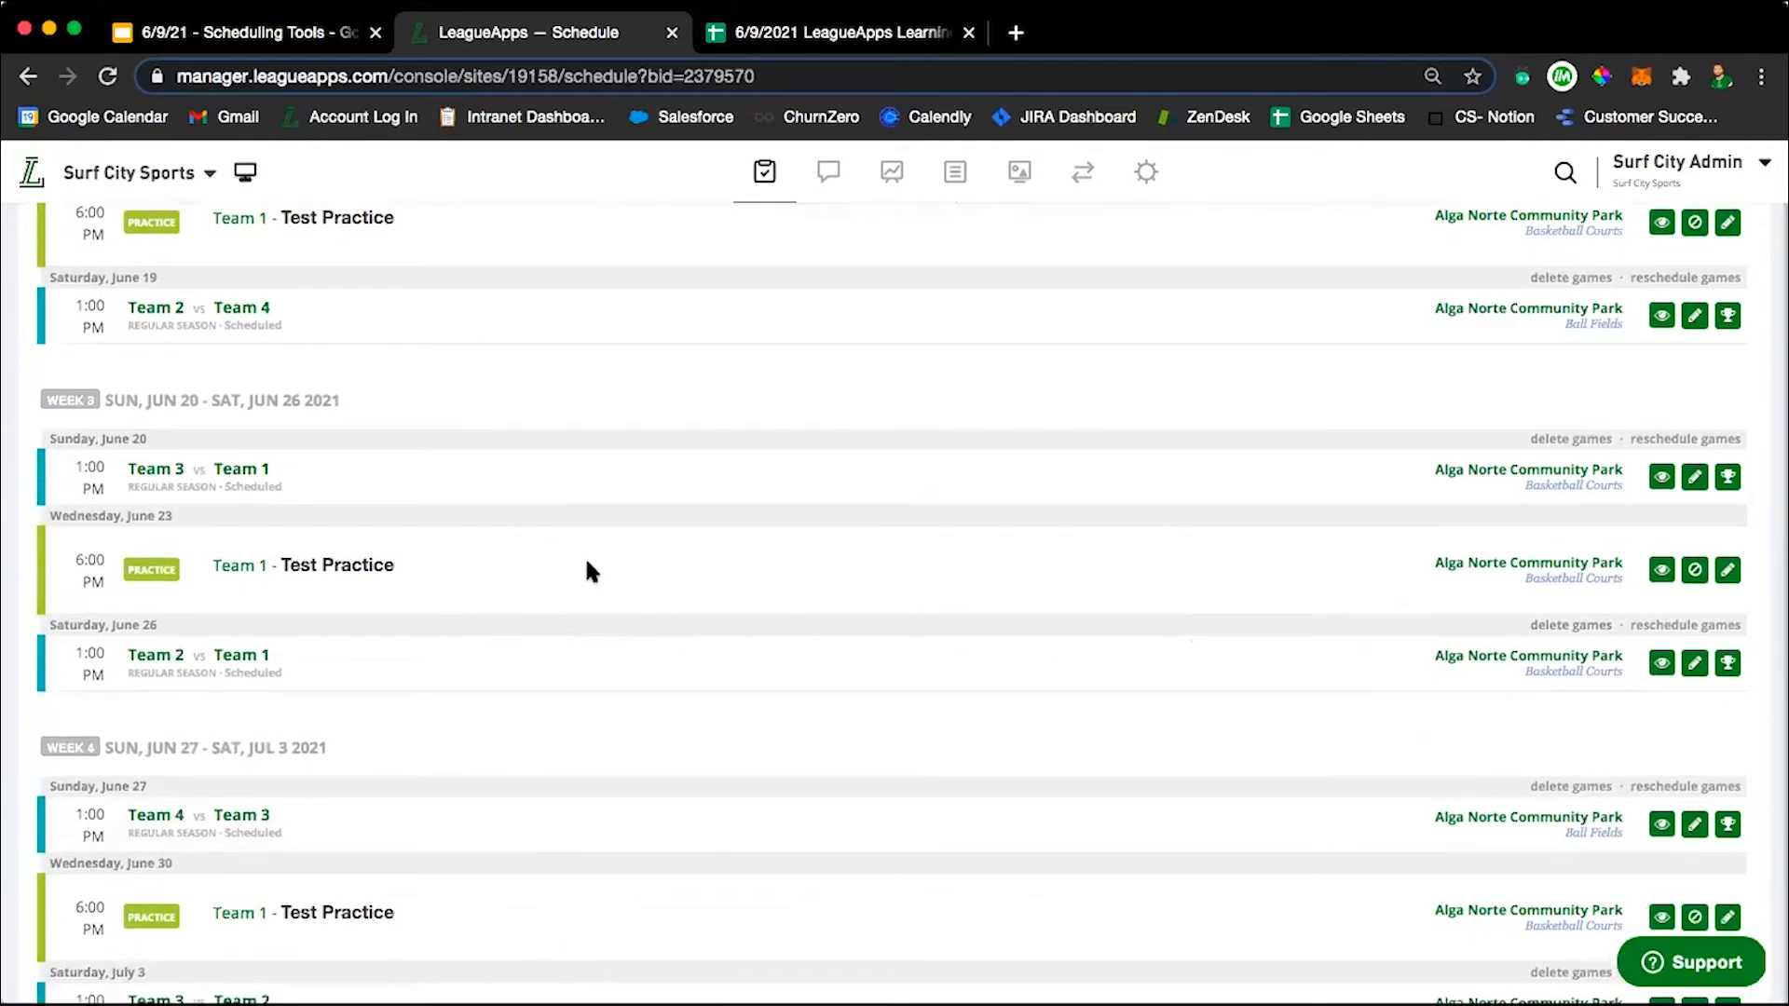
scroll(690, 751, "down", 3)
scroll(689, 759, "down", 5)
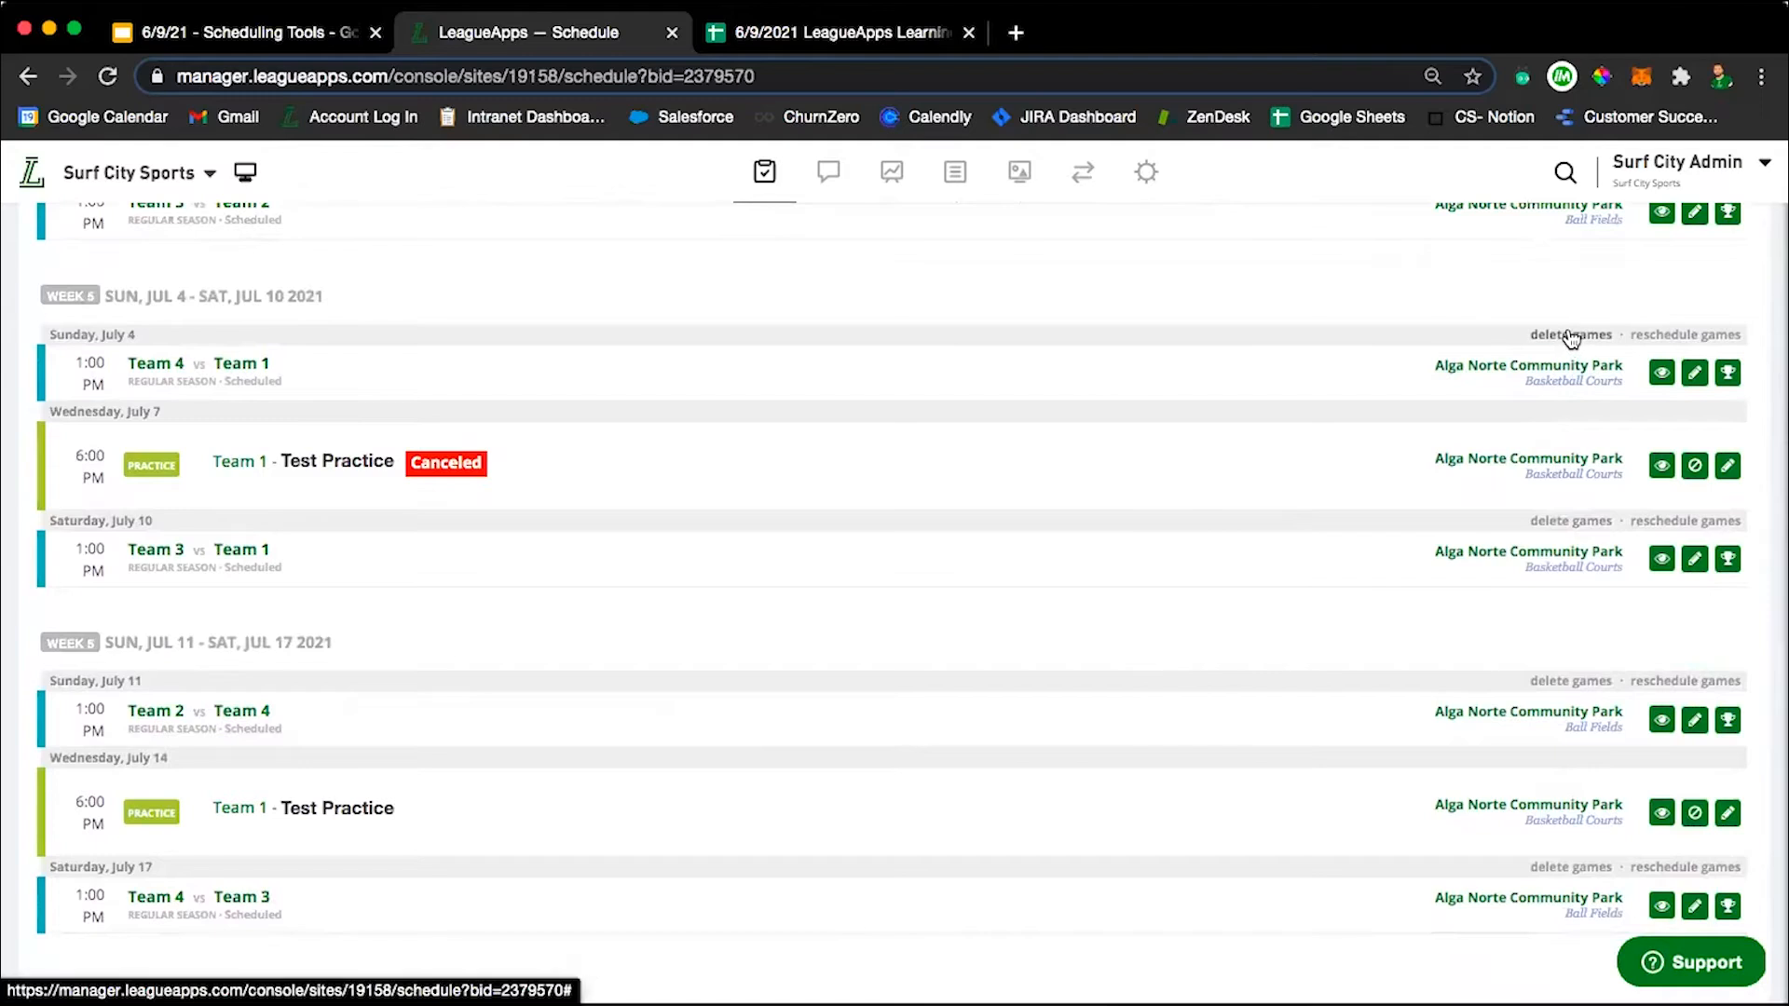
left_click(1570, 334)
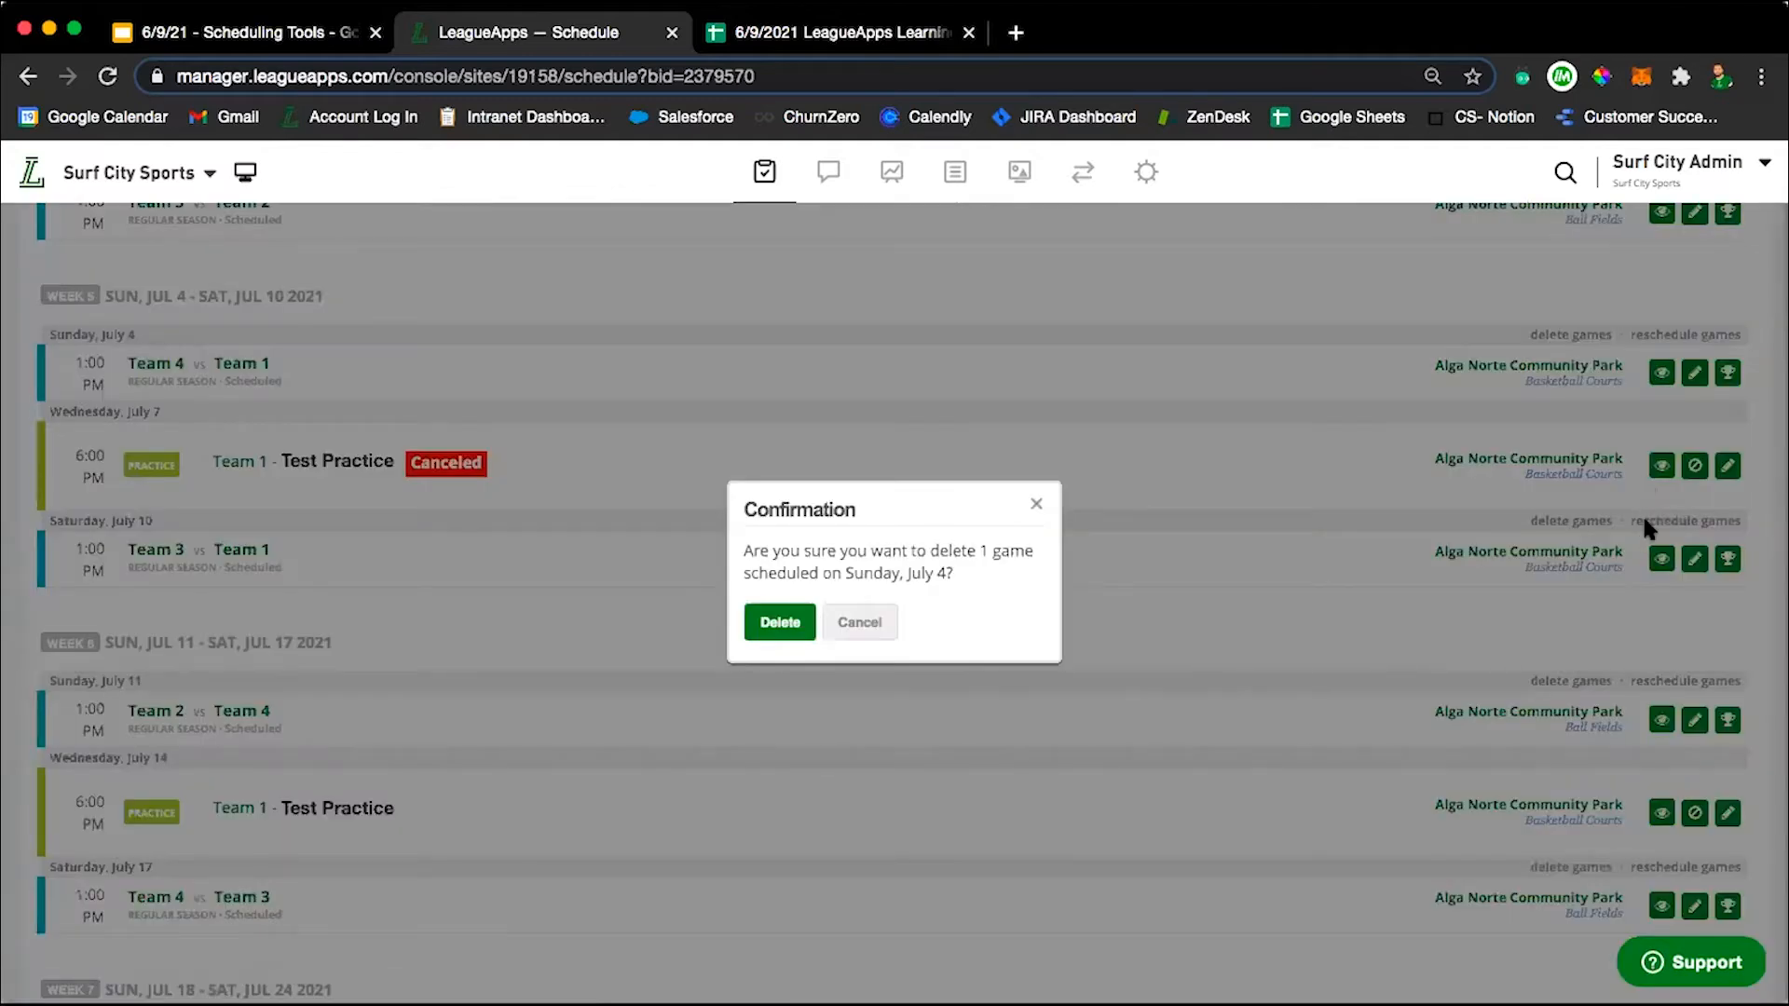
left_click(779, 622)
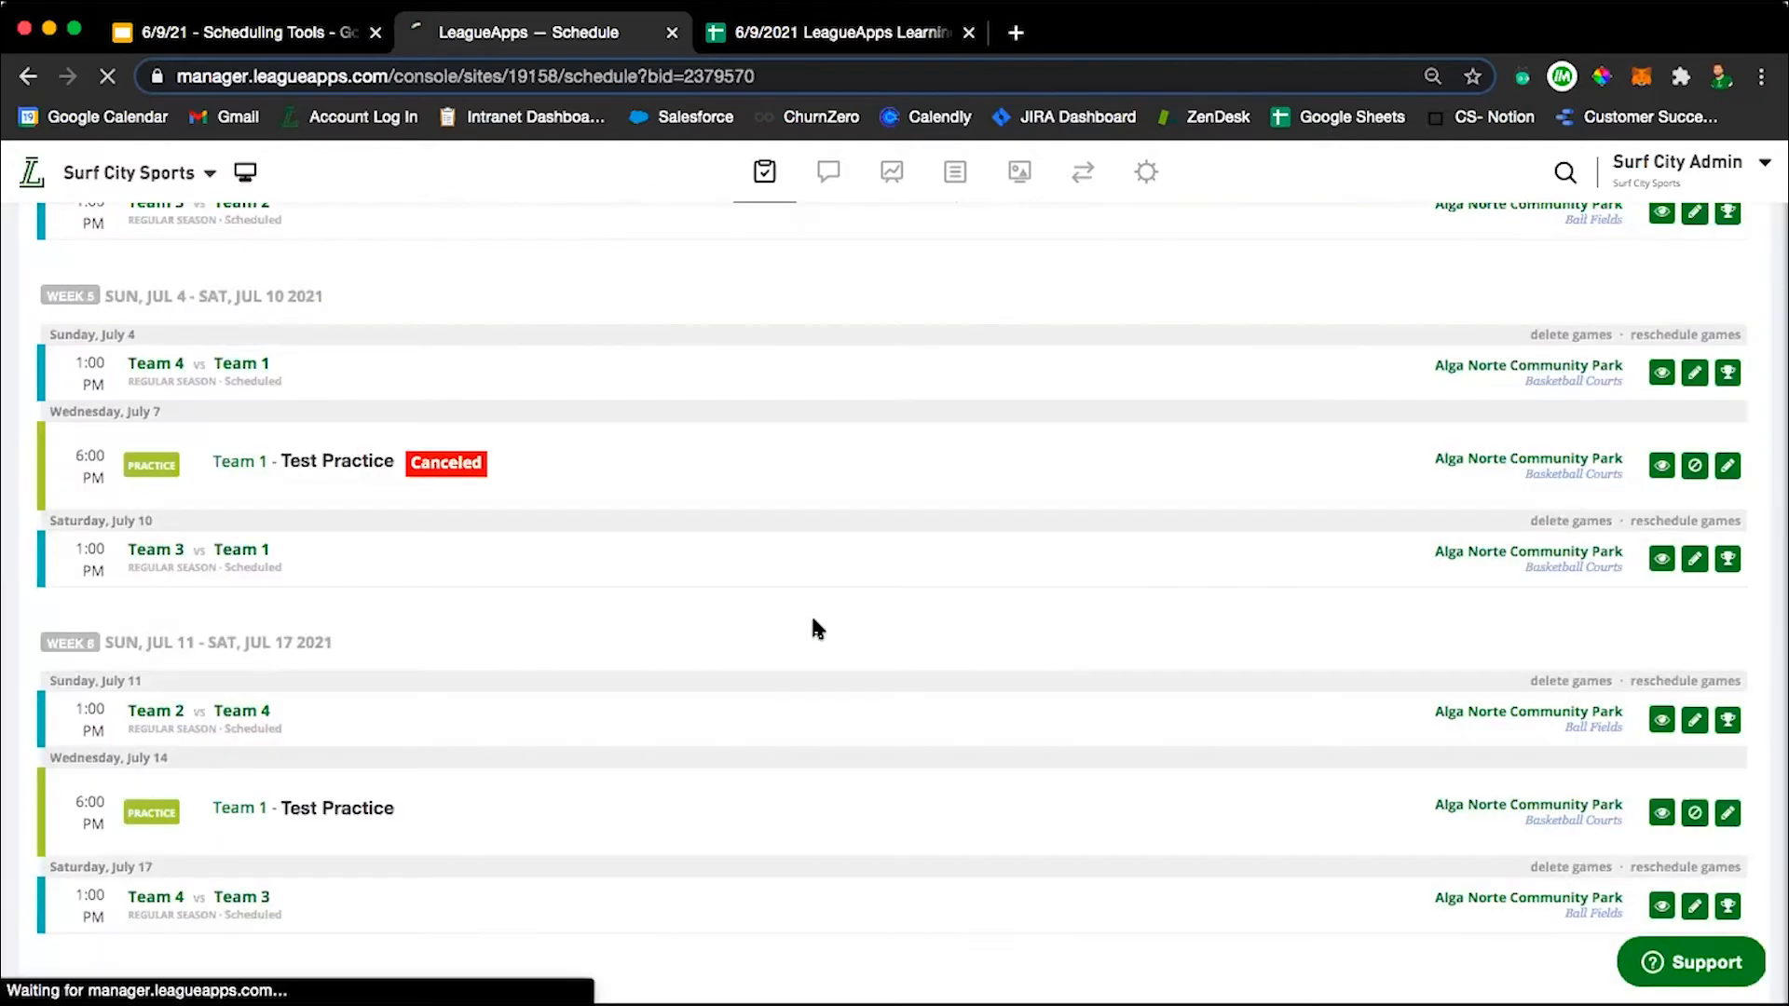
Review the reloaded schedule, including the option for deleting all games on Sunday, June 13.
scroll(1416, 501, "down", 4)
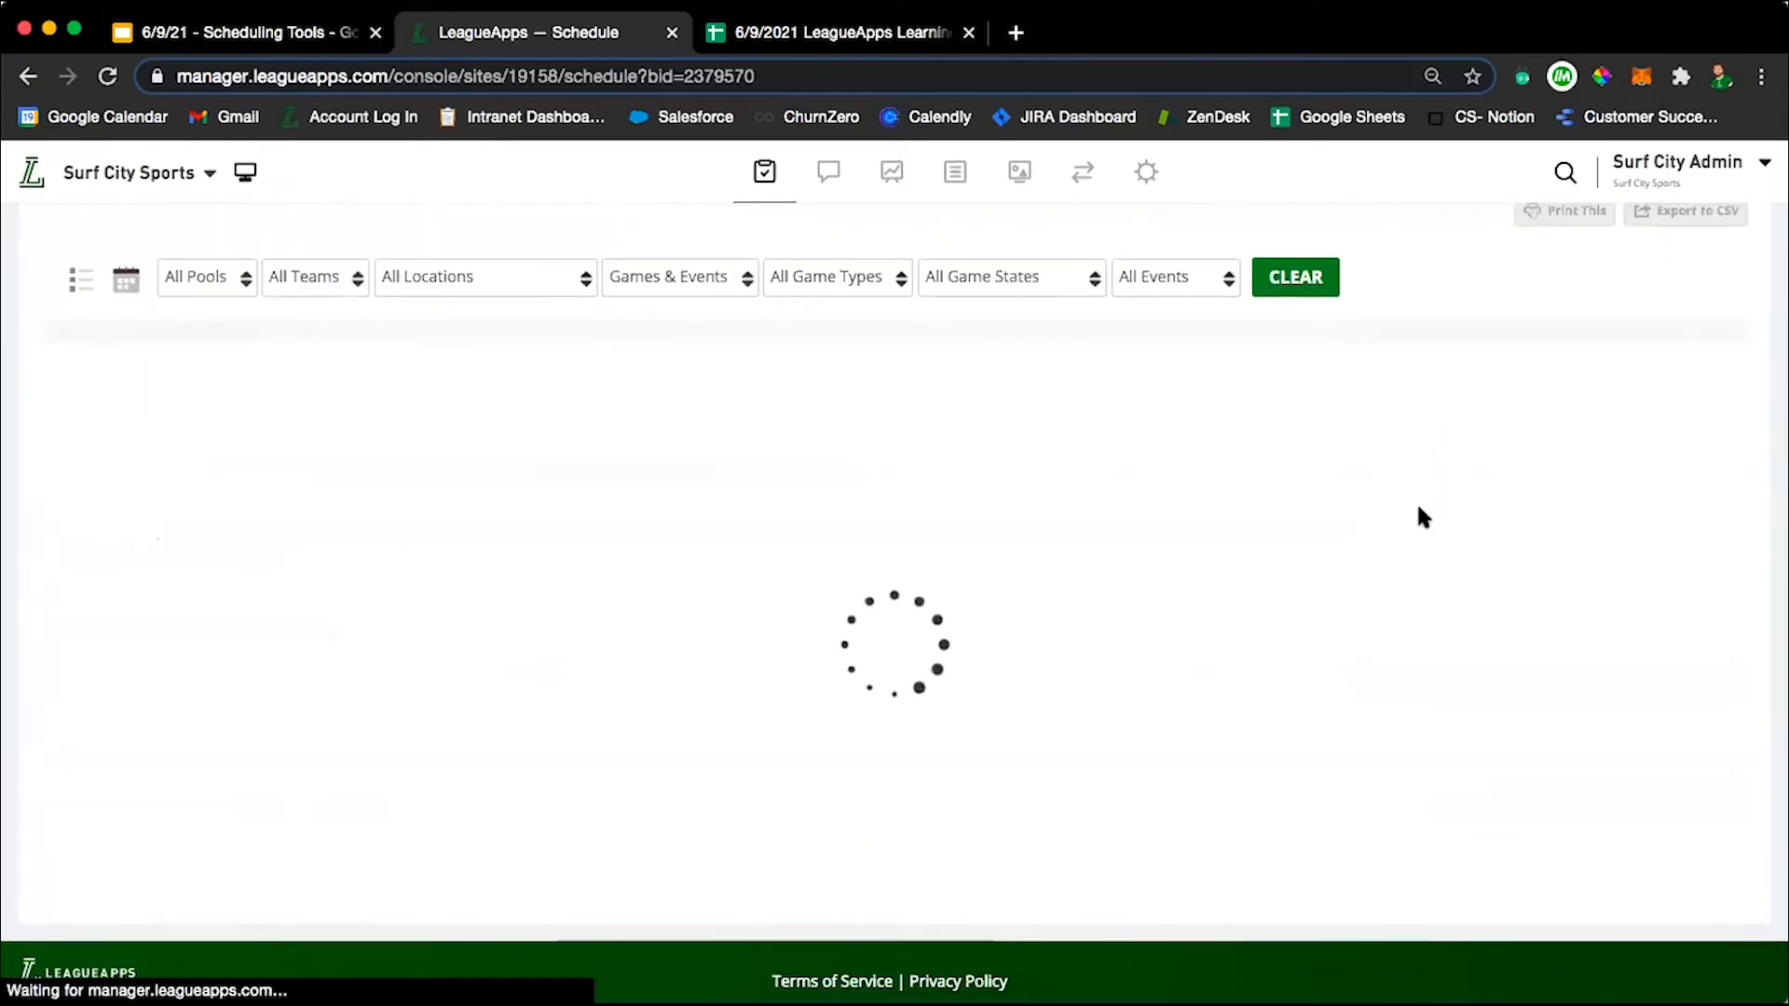
scroll(1491, 493, "down", 2)
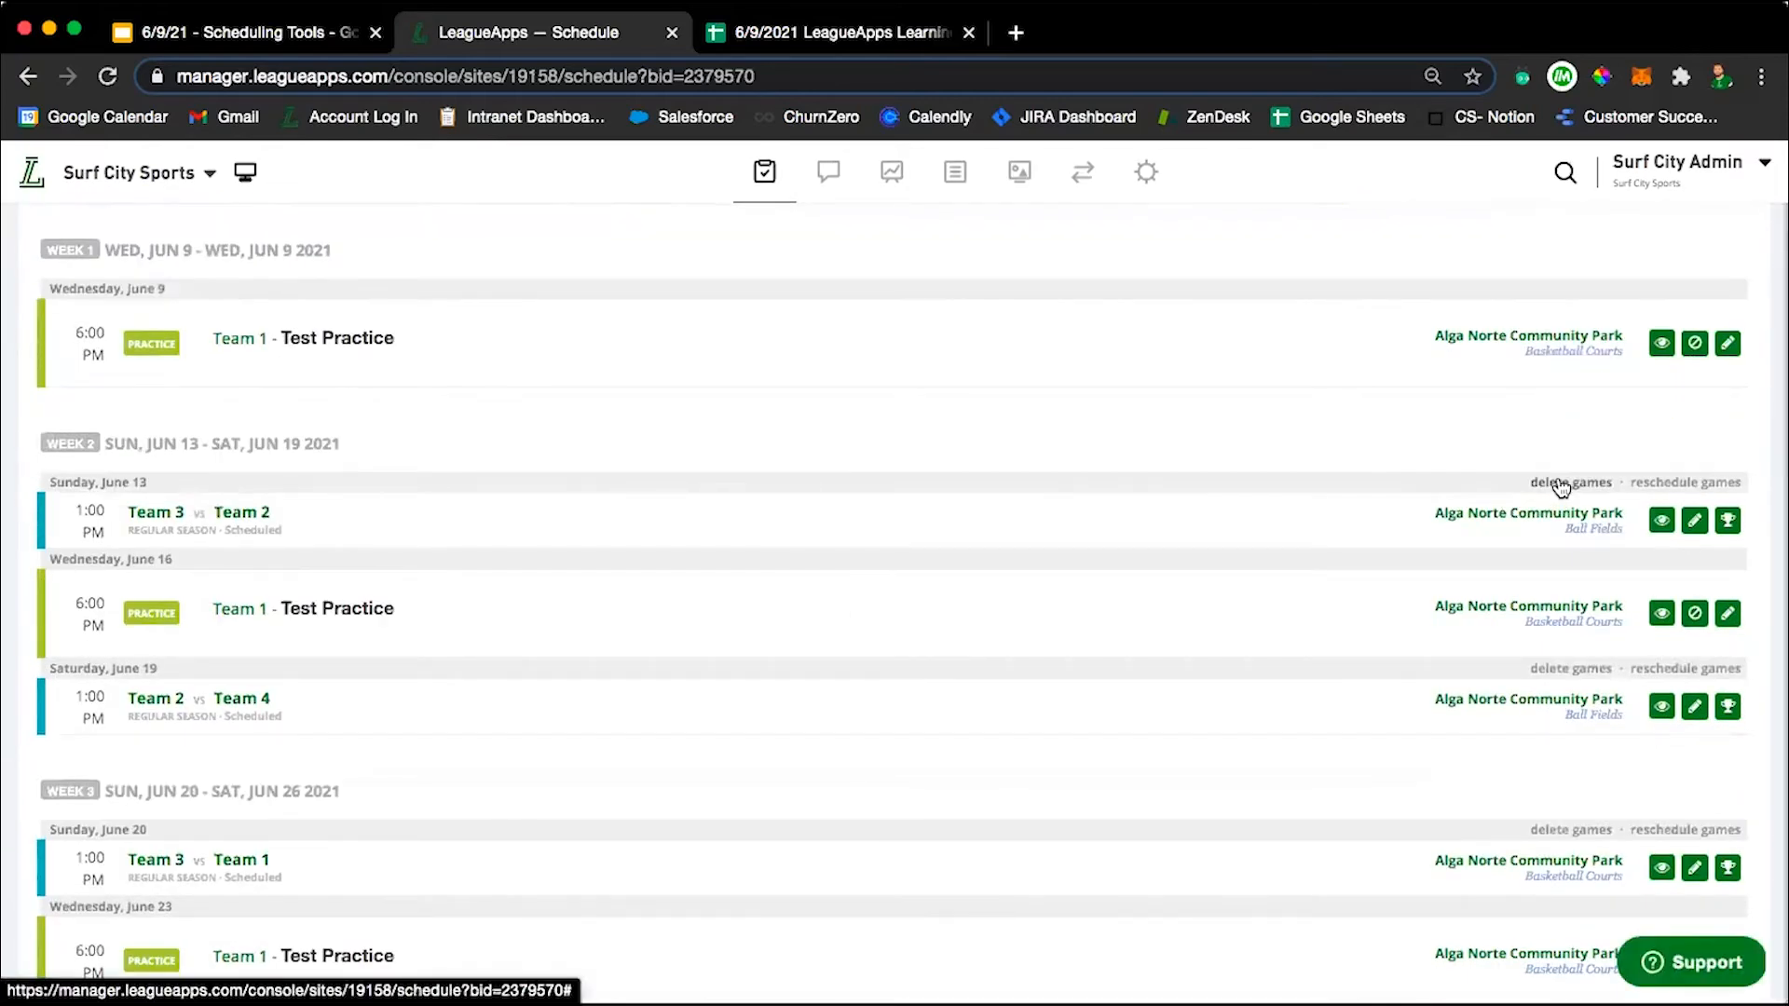
left_click(1569, 483)
left_click(780, 623)
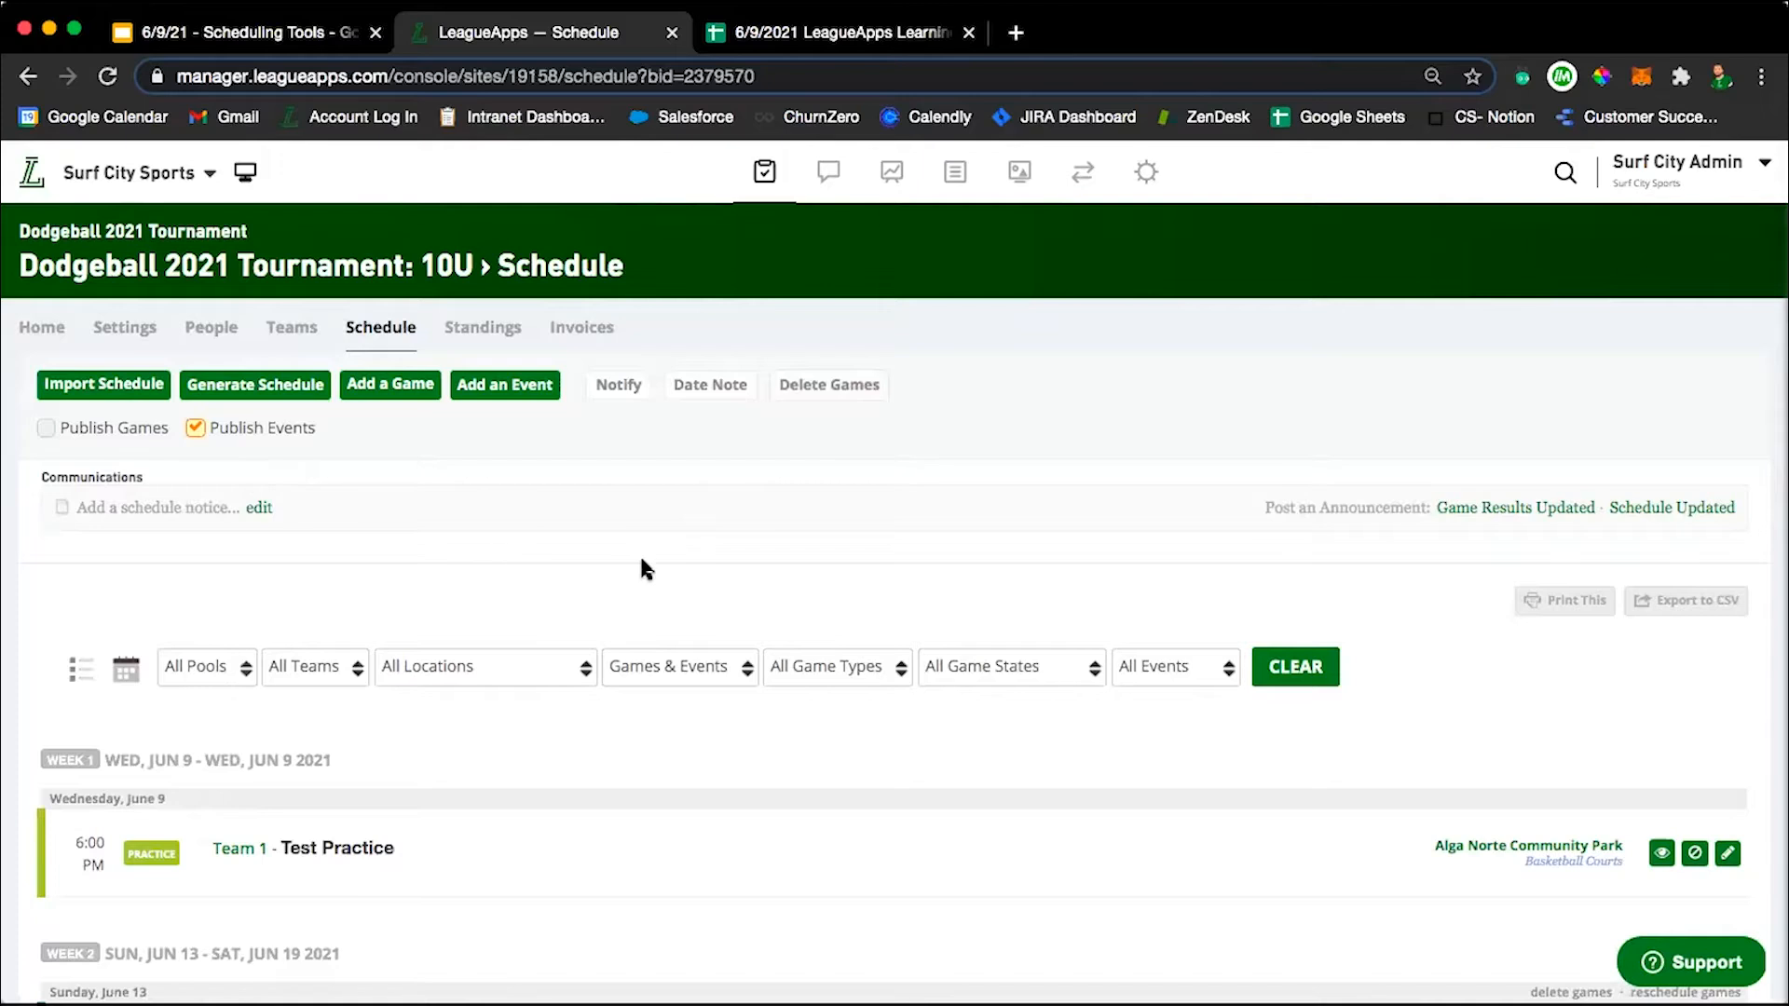
scroll(641, 569, "down", 5)
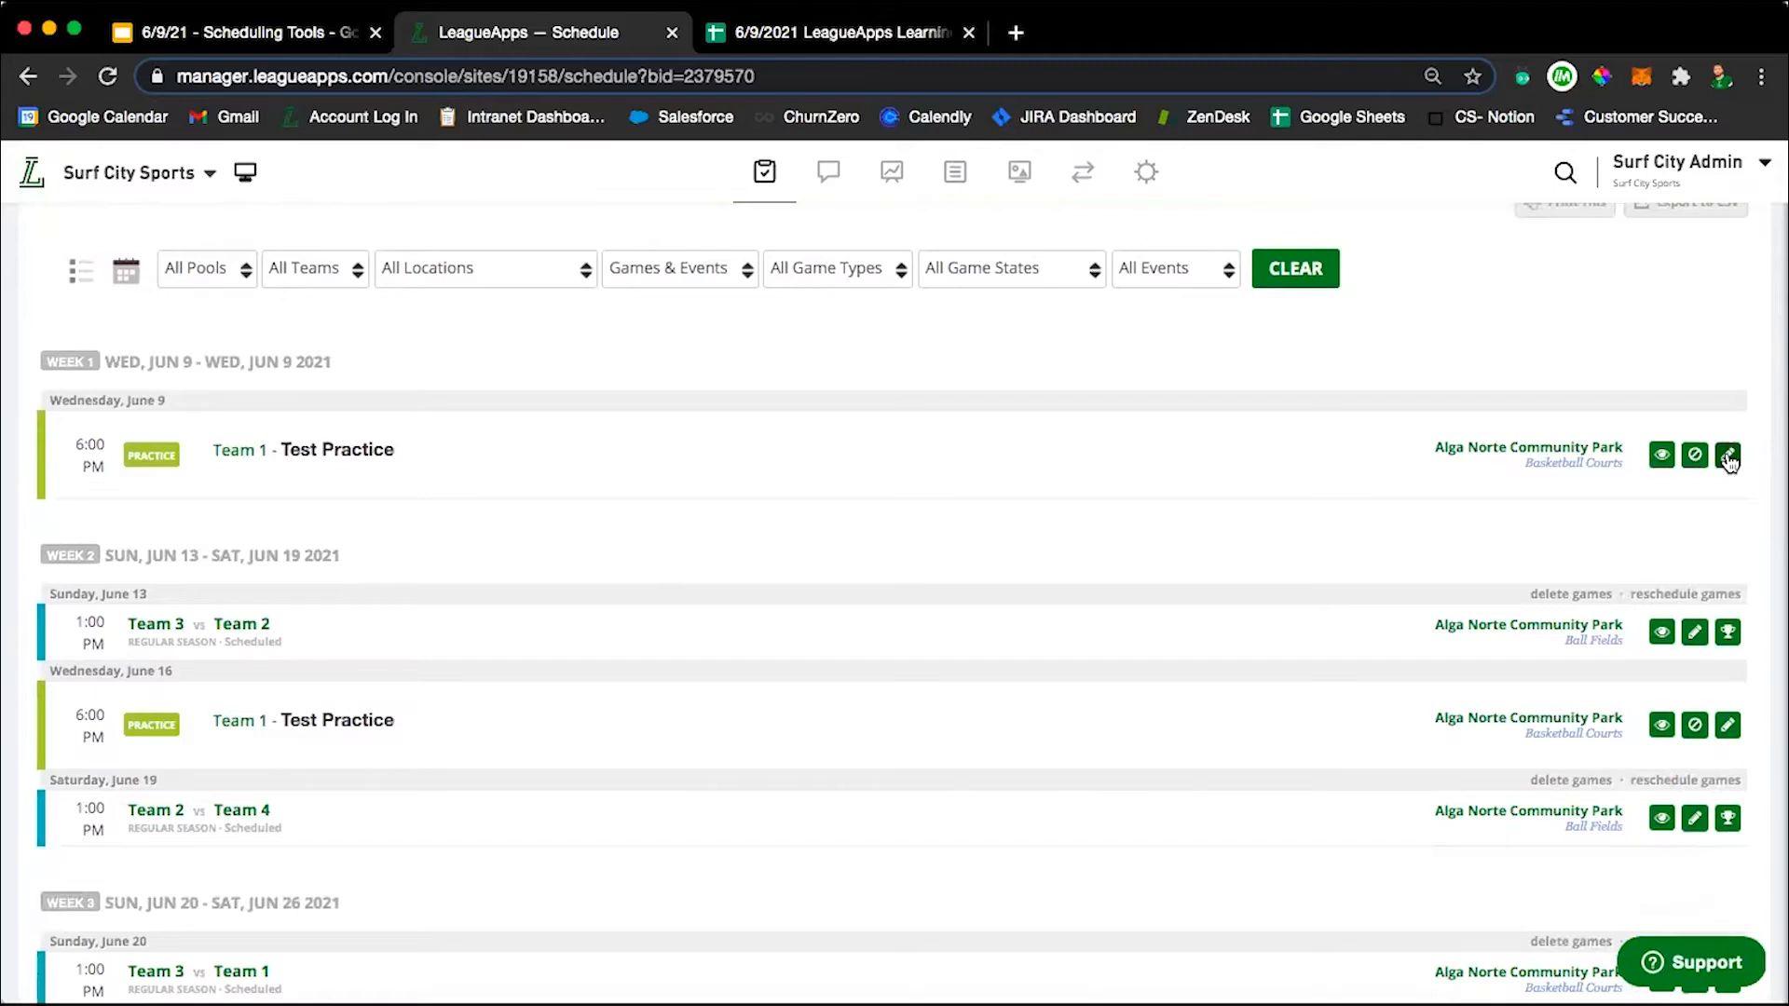
scroll(987, 507, "up", 5)
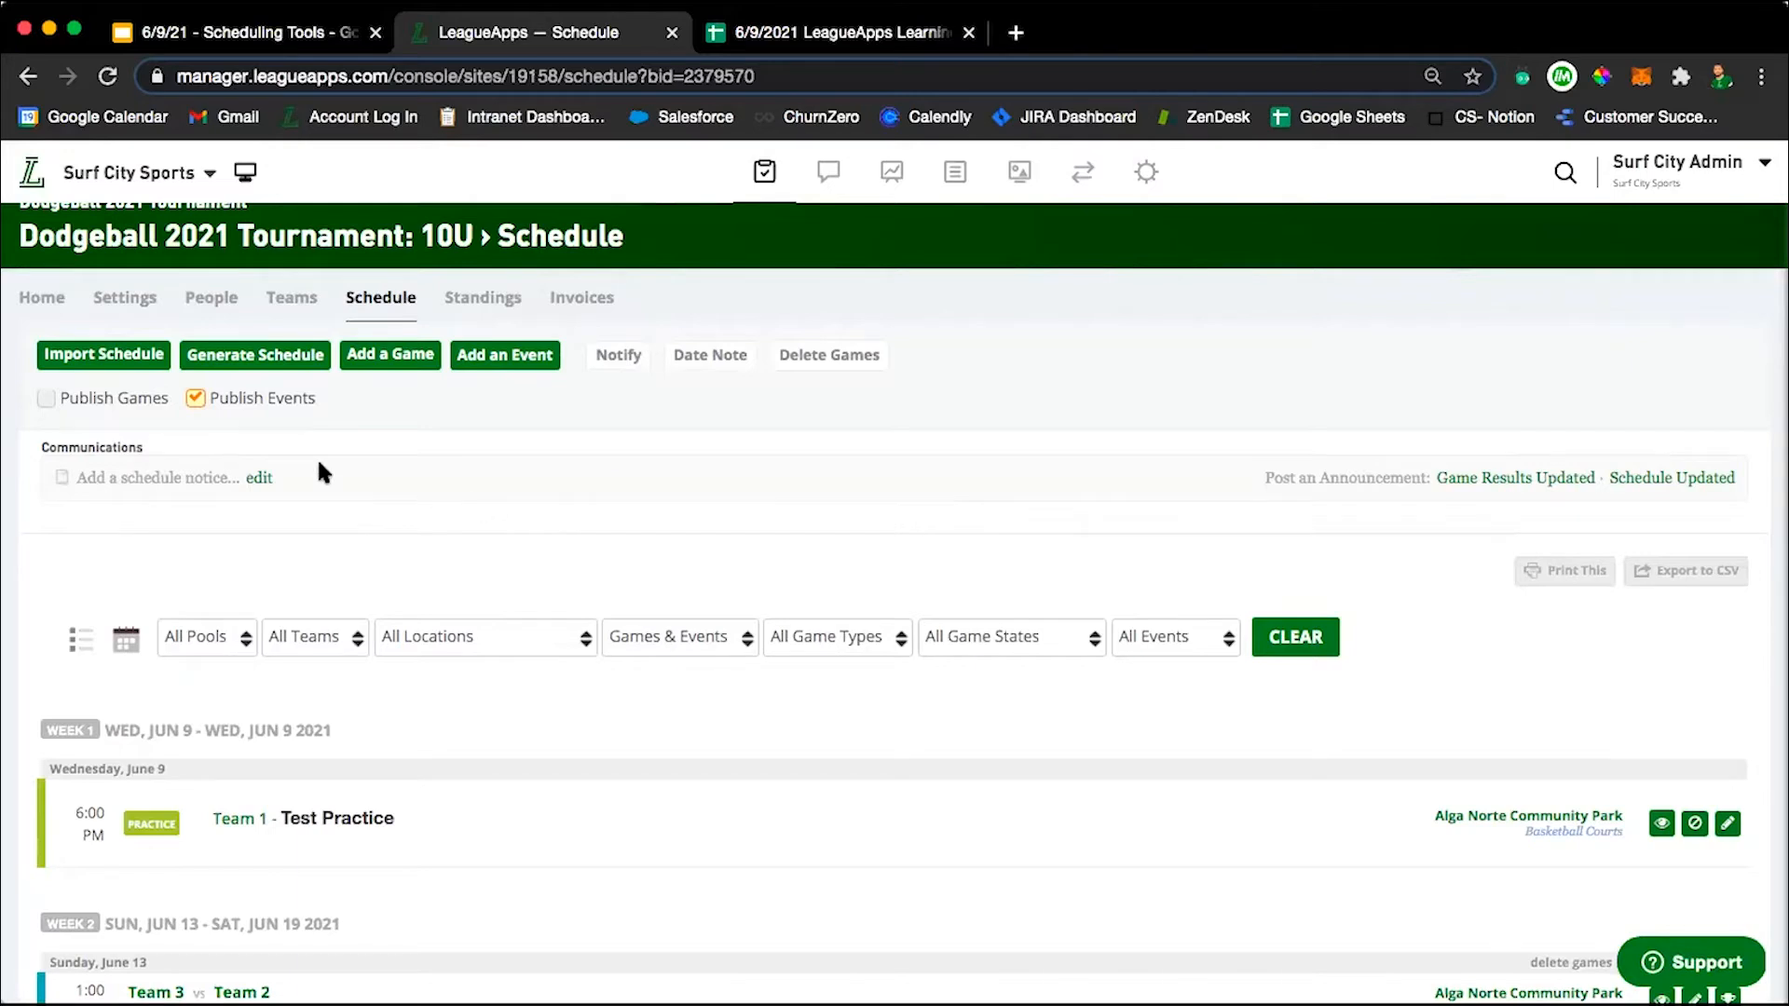
Open the tournament's Preferences and examine the game/event reminder email setting and its timing options without changing them.
mouse_move(125, 298)
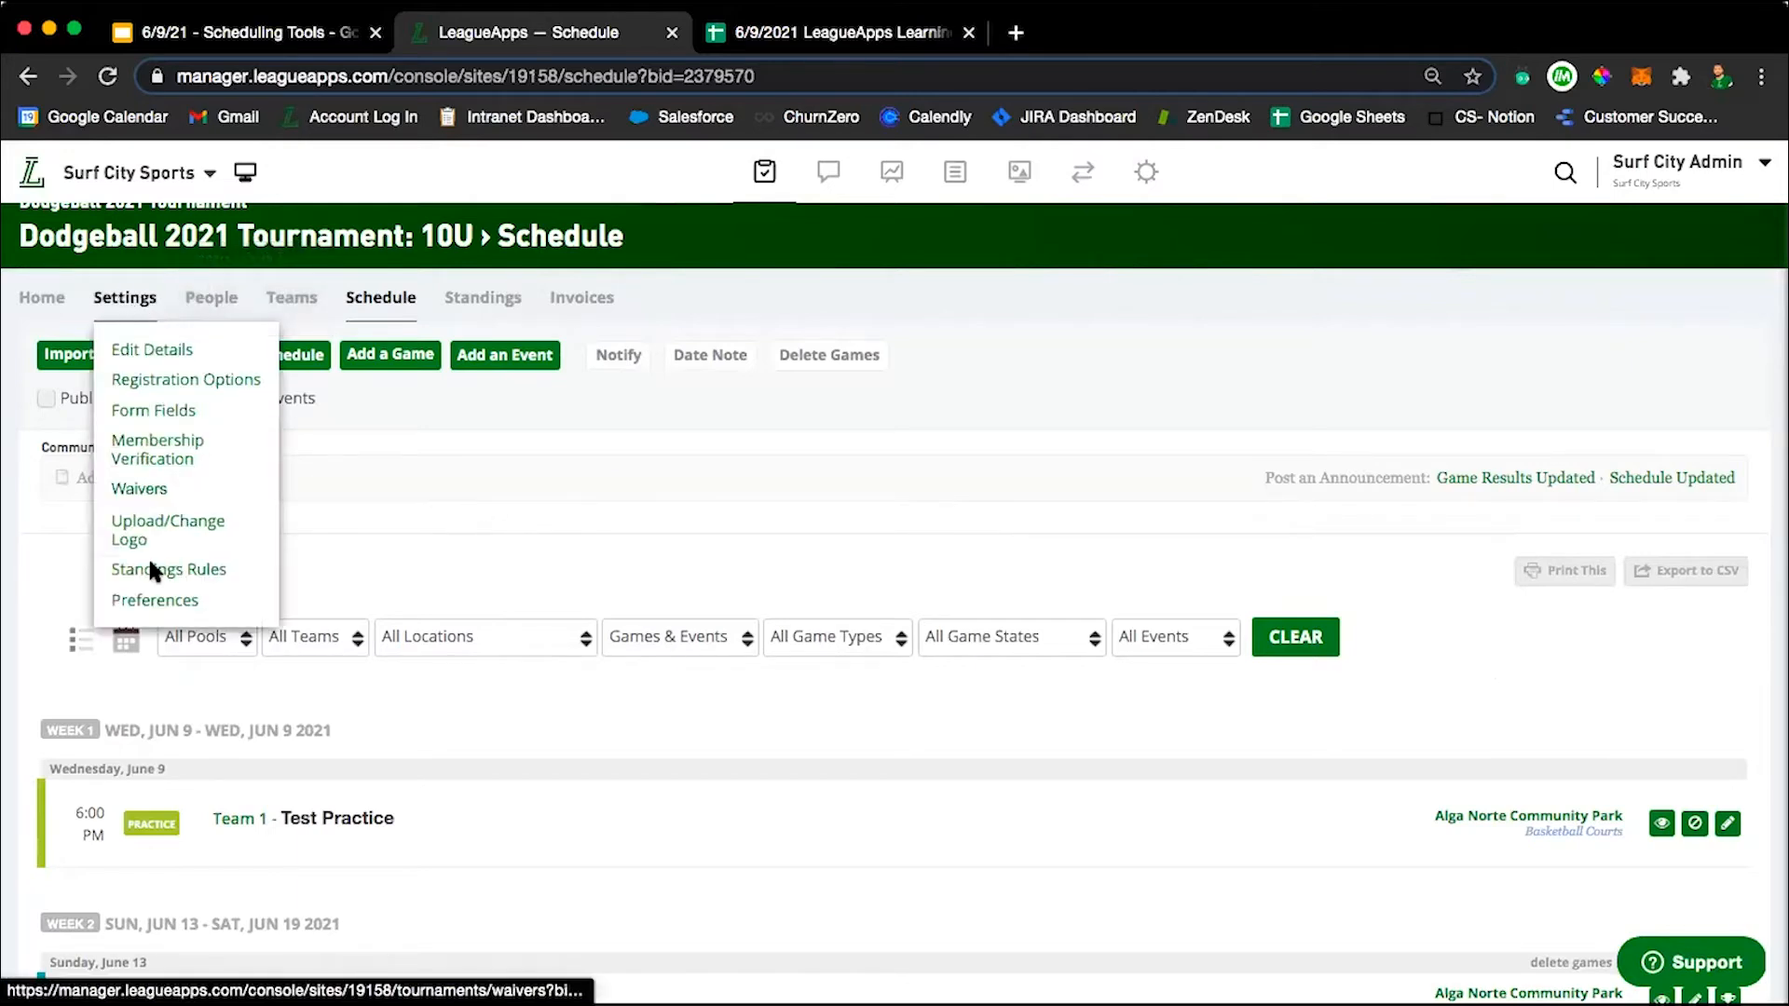
left_click(149, 602)
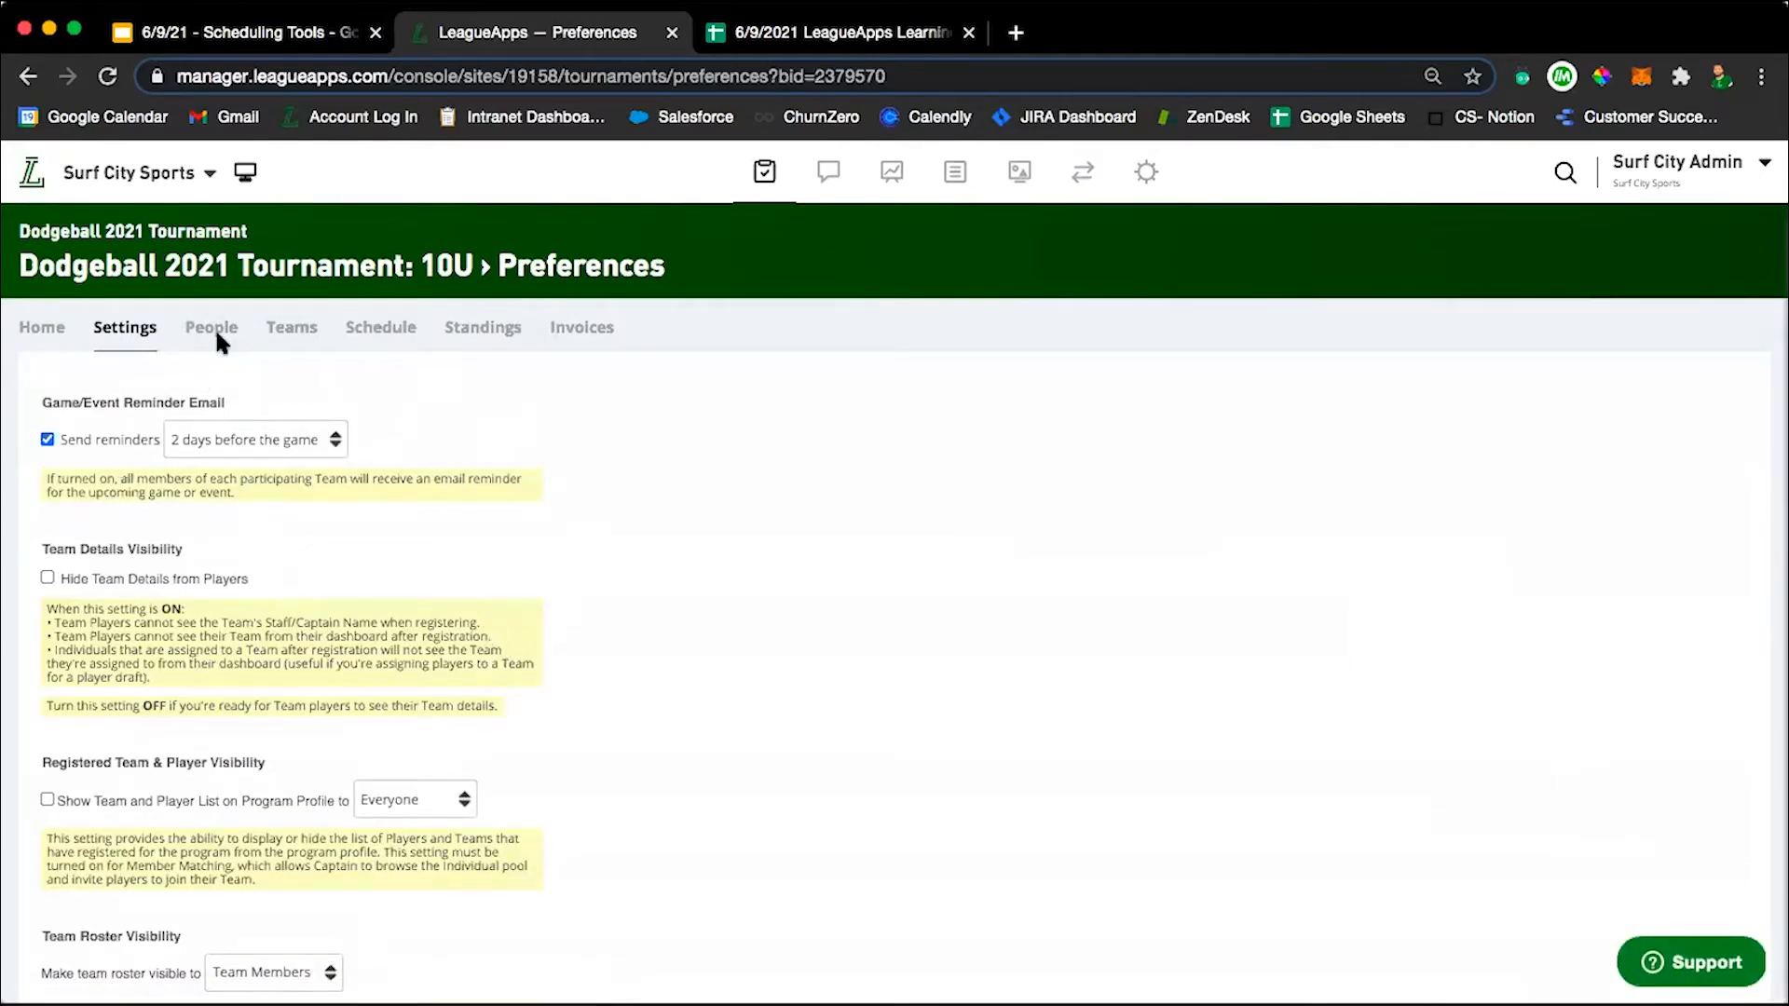
left_click(46, 440)
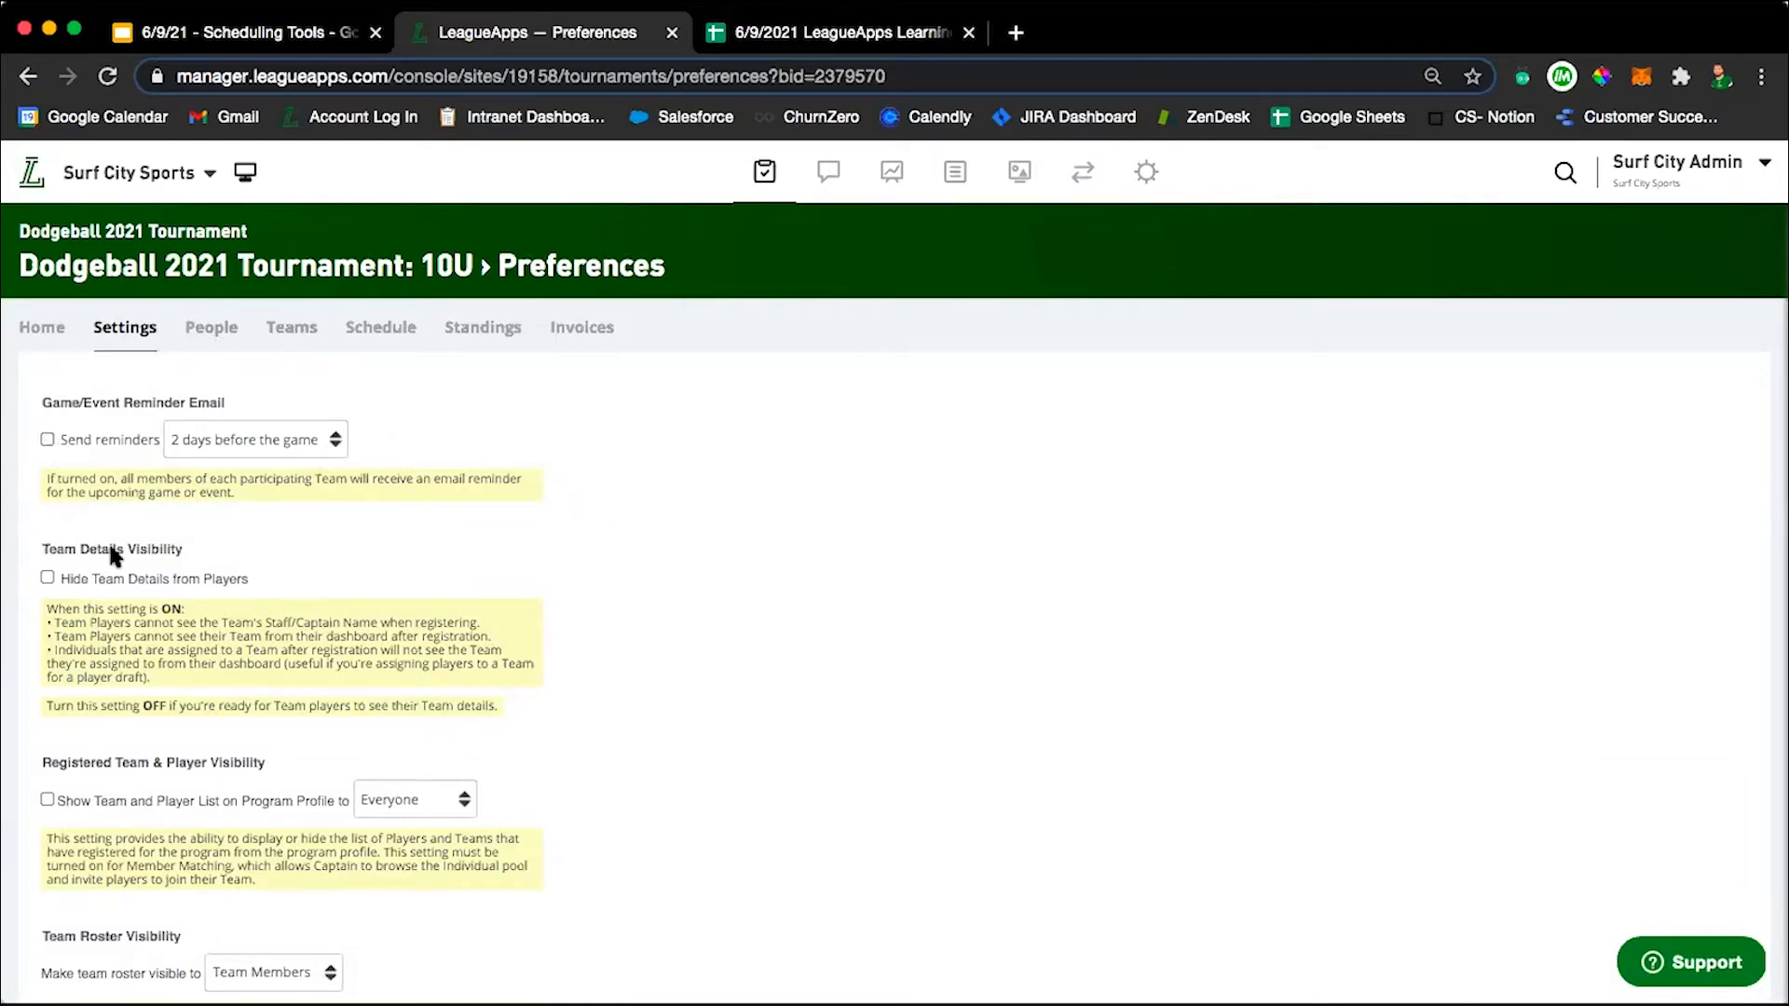
left_click(46, 440)
left_click(284, 441)
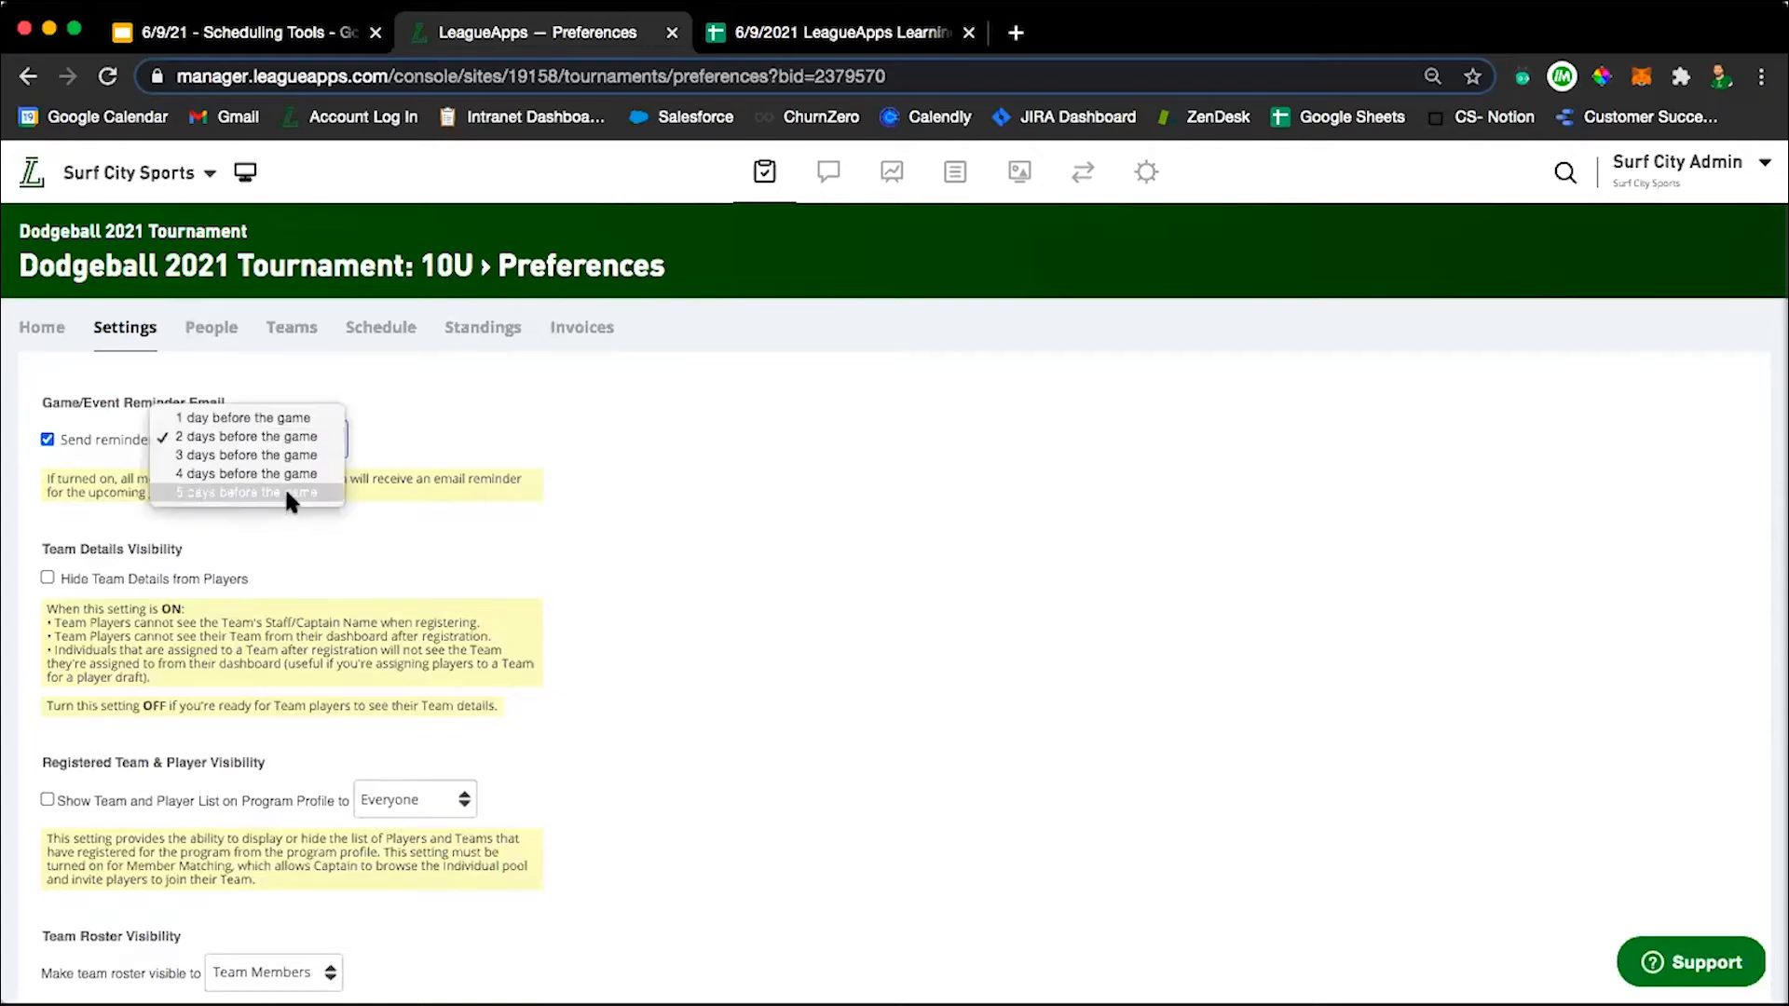
left_click(290, 419)
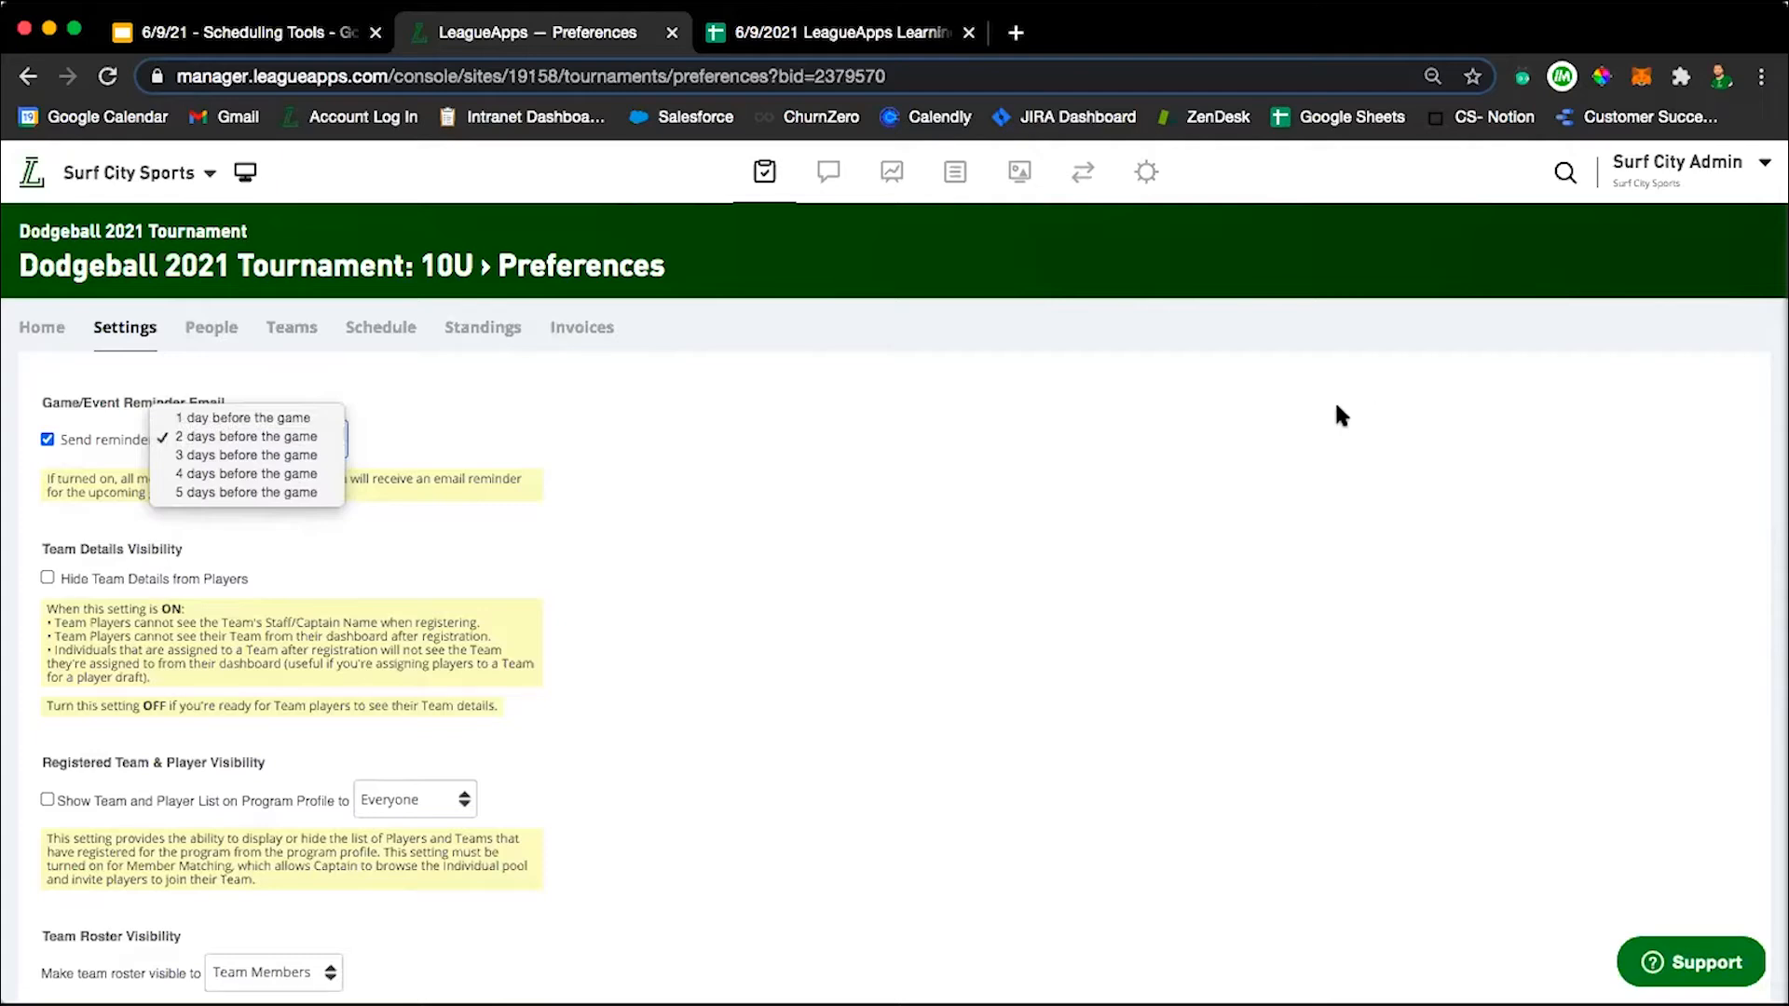
left_click(478, 558)
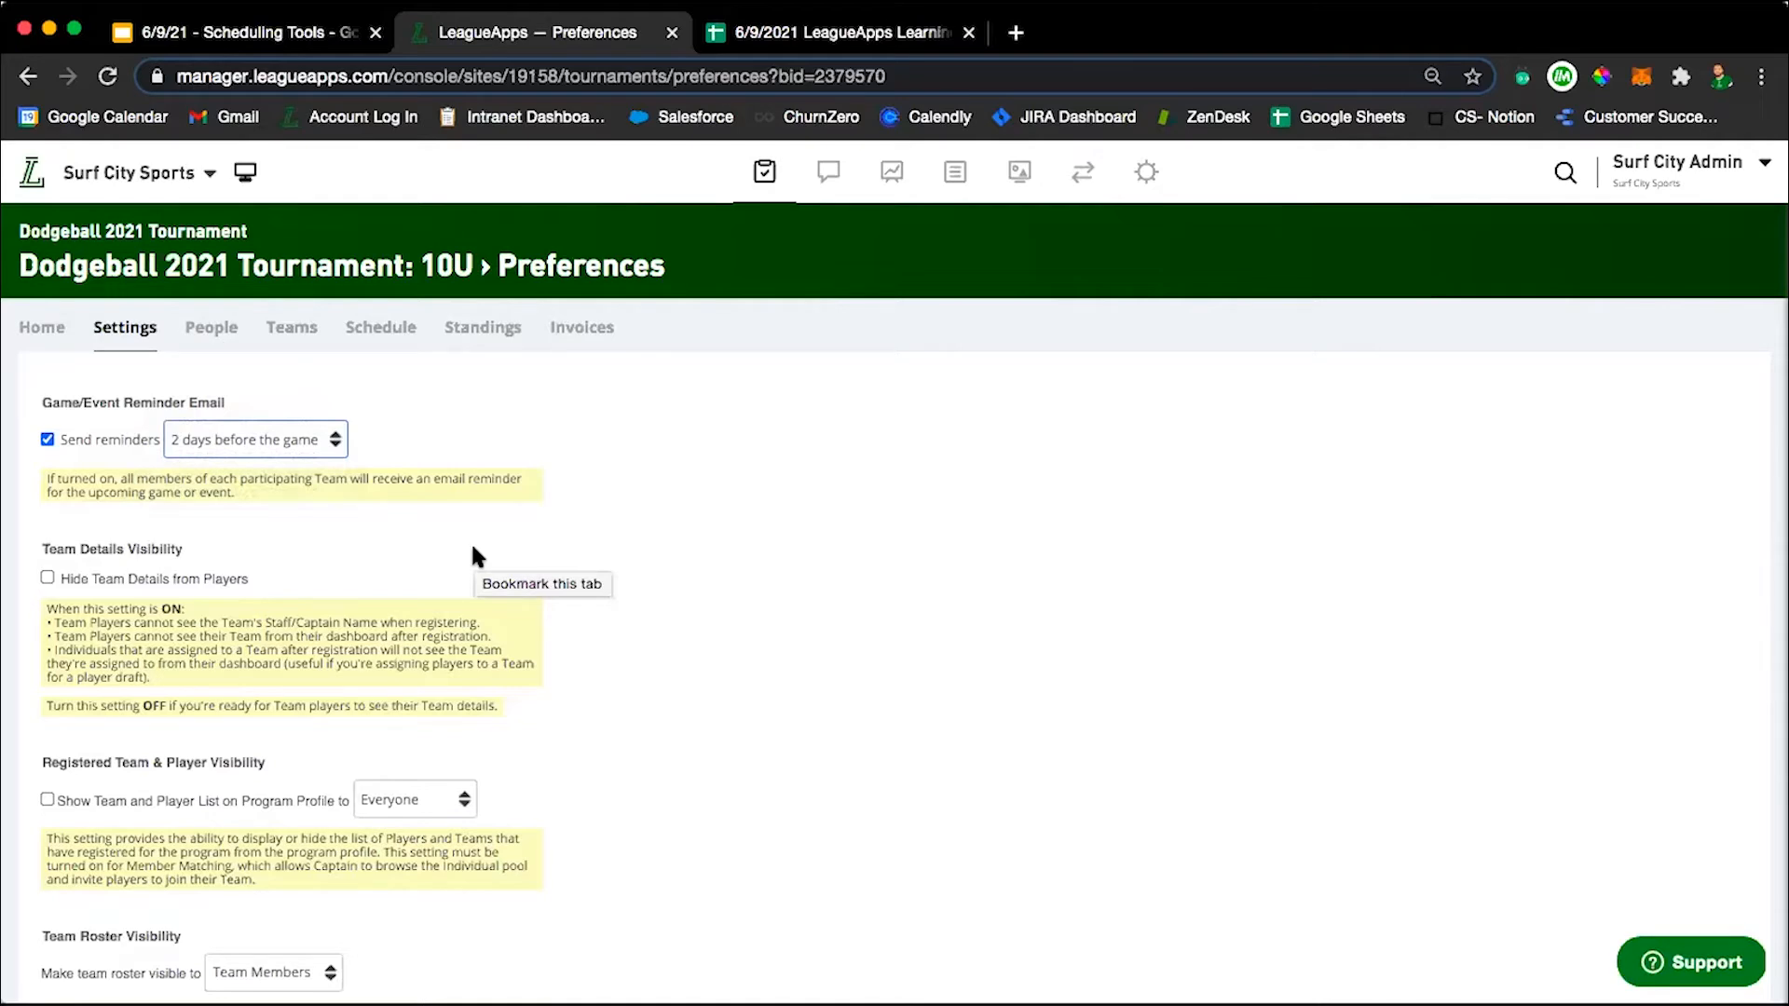
scroll(797, 605, "down", 5)
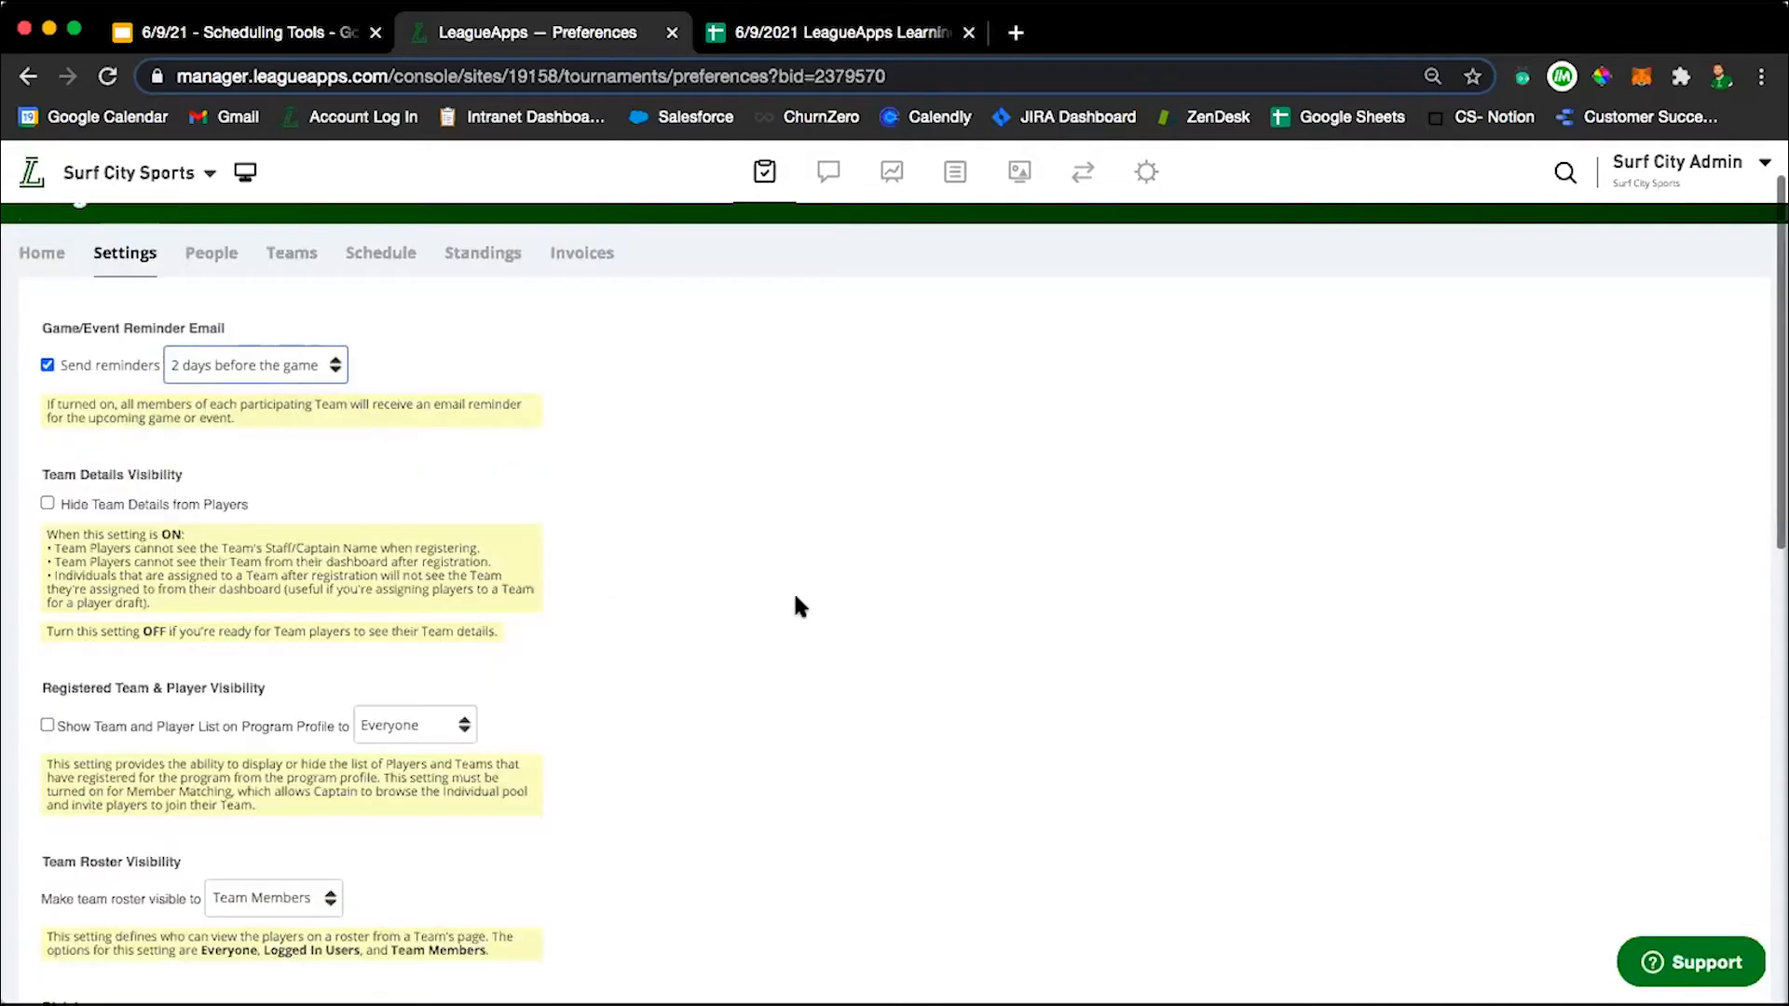
scroll(255, 407, "up", 10)
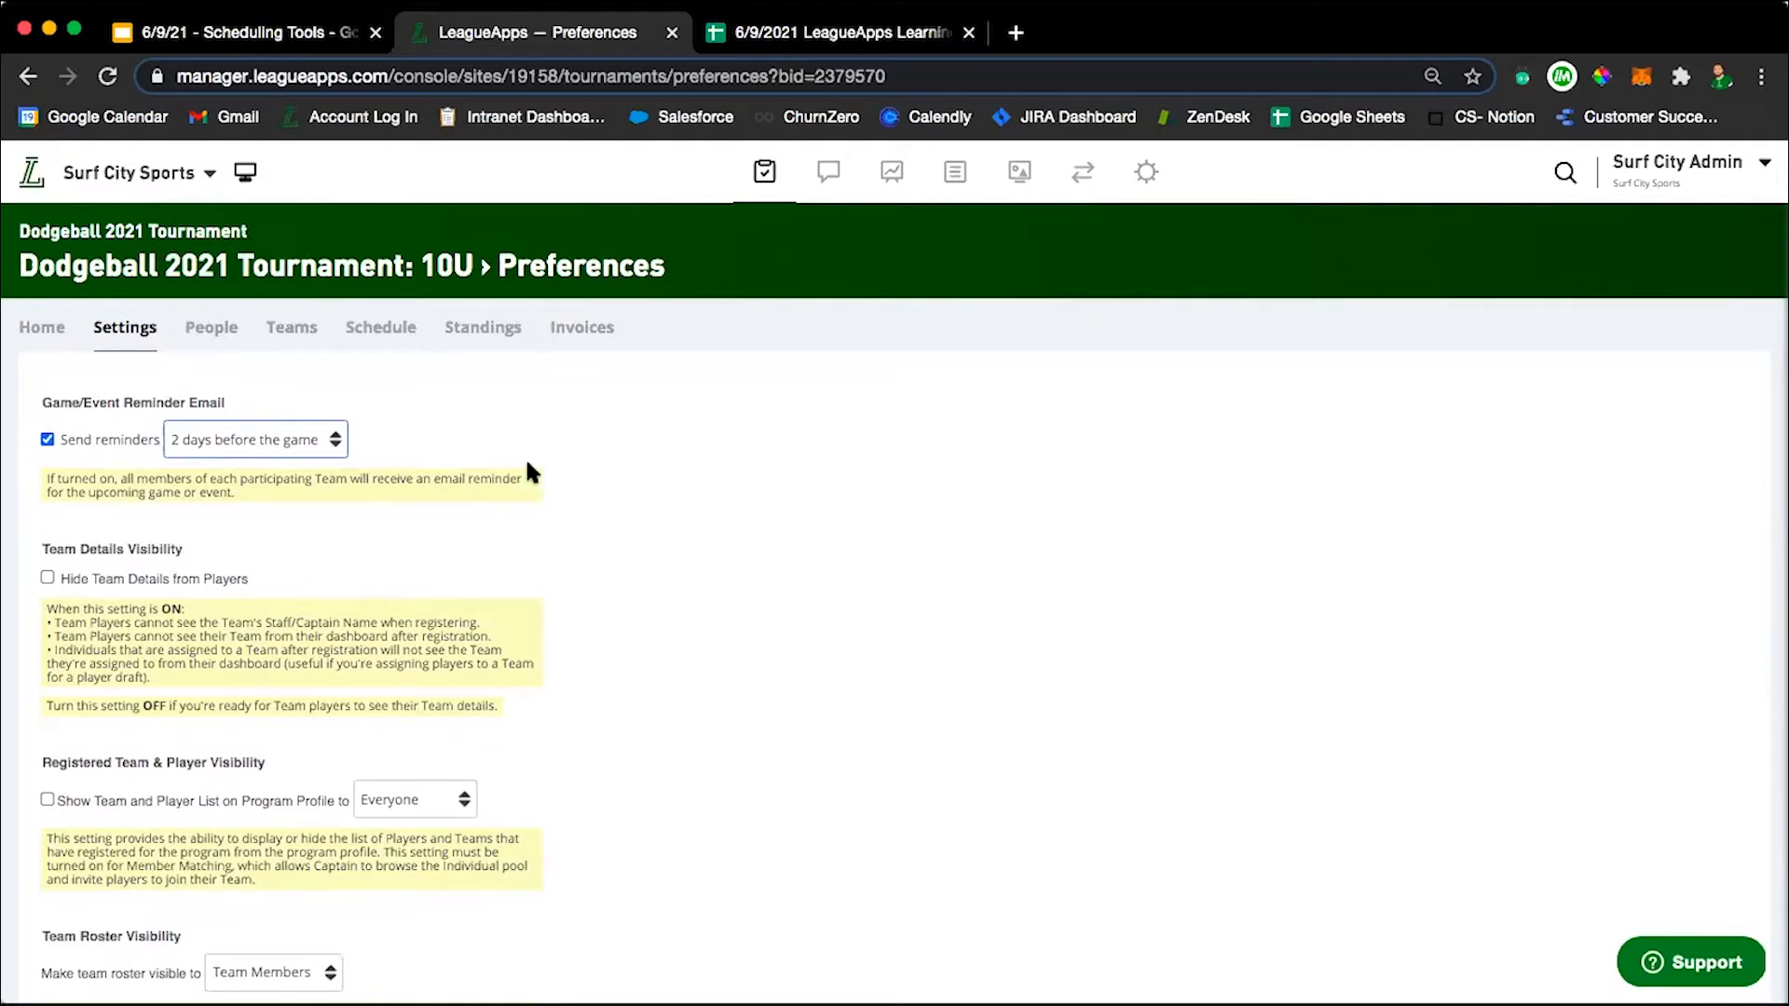
View the tournament's standings table, and open the site-wide Schedules & Standings settings.
left_click(482, 335)
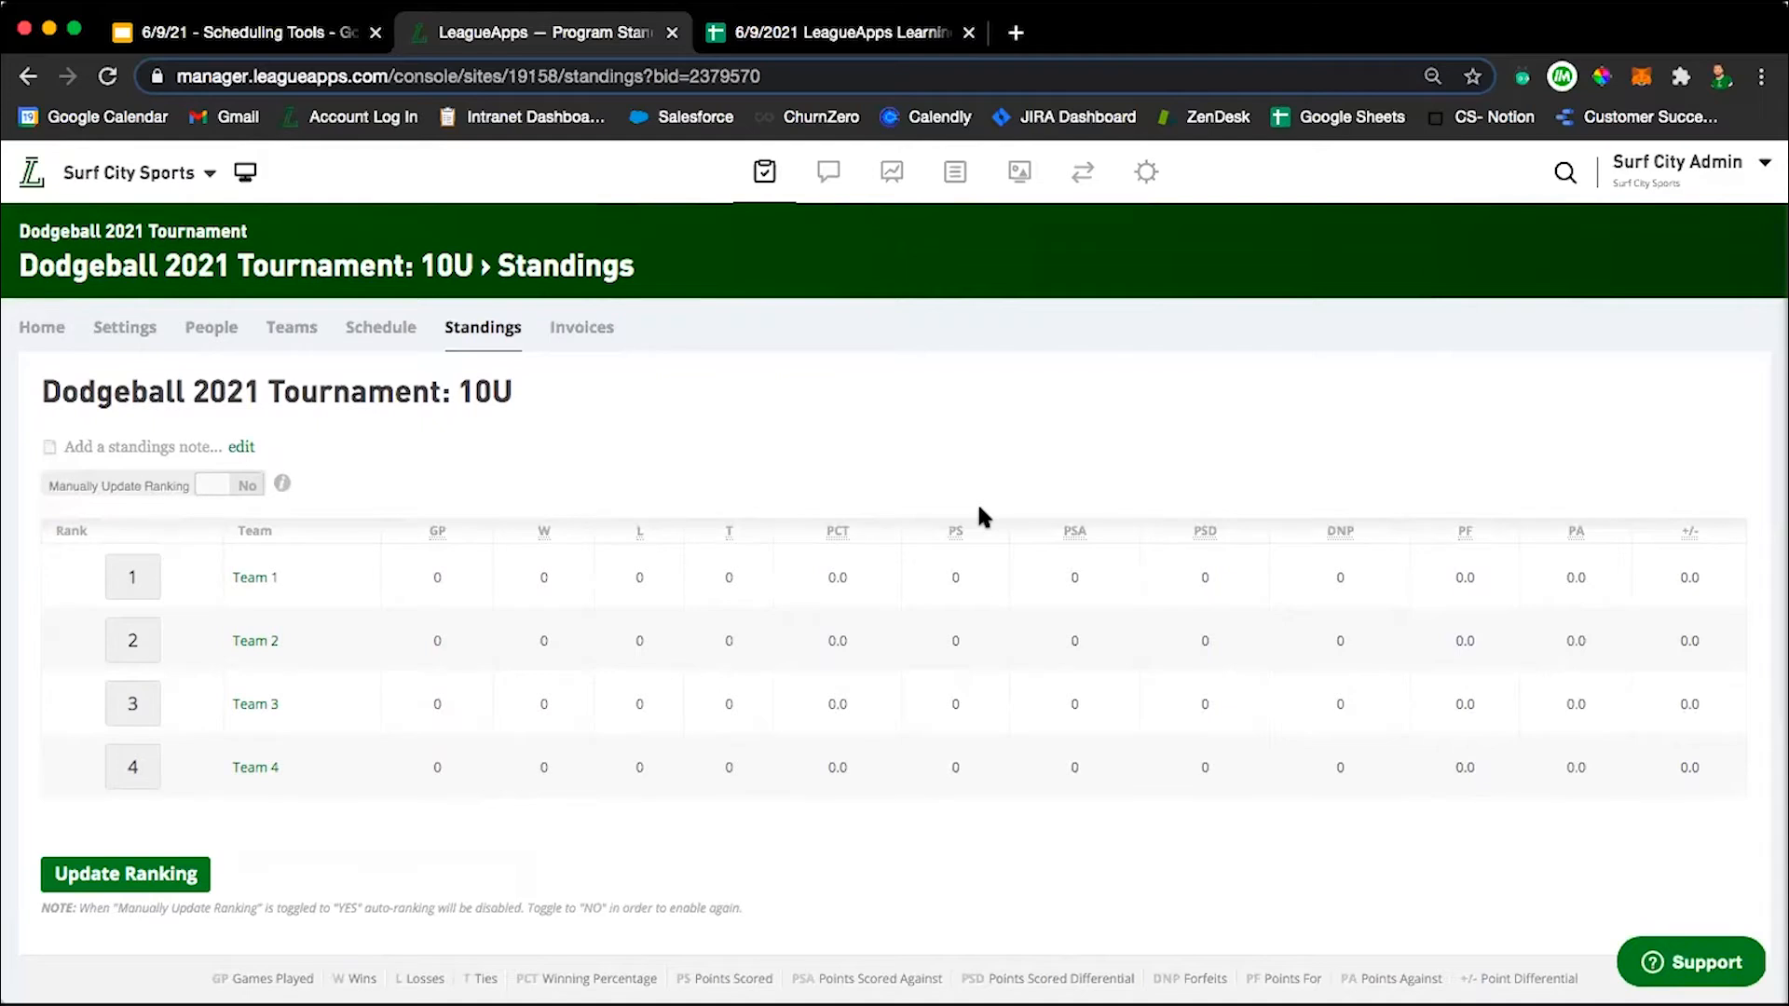
left_click(1146, 172)
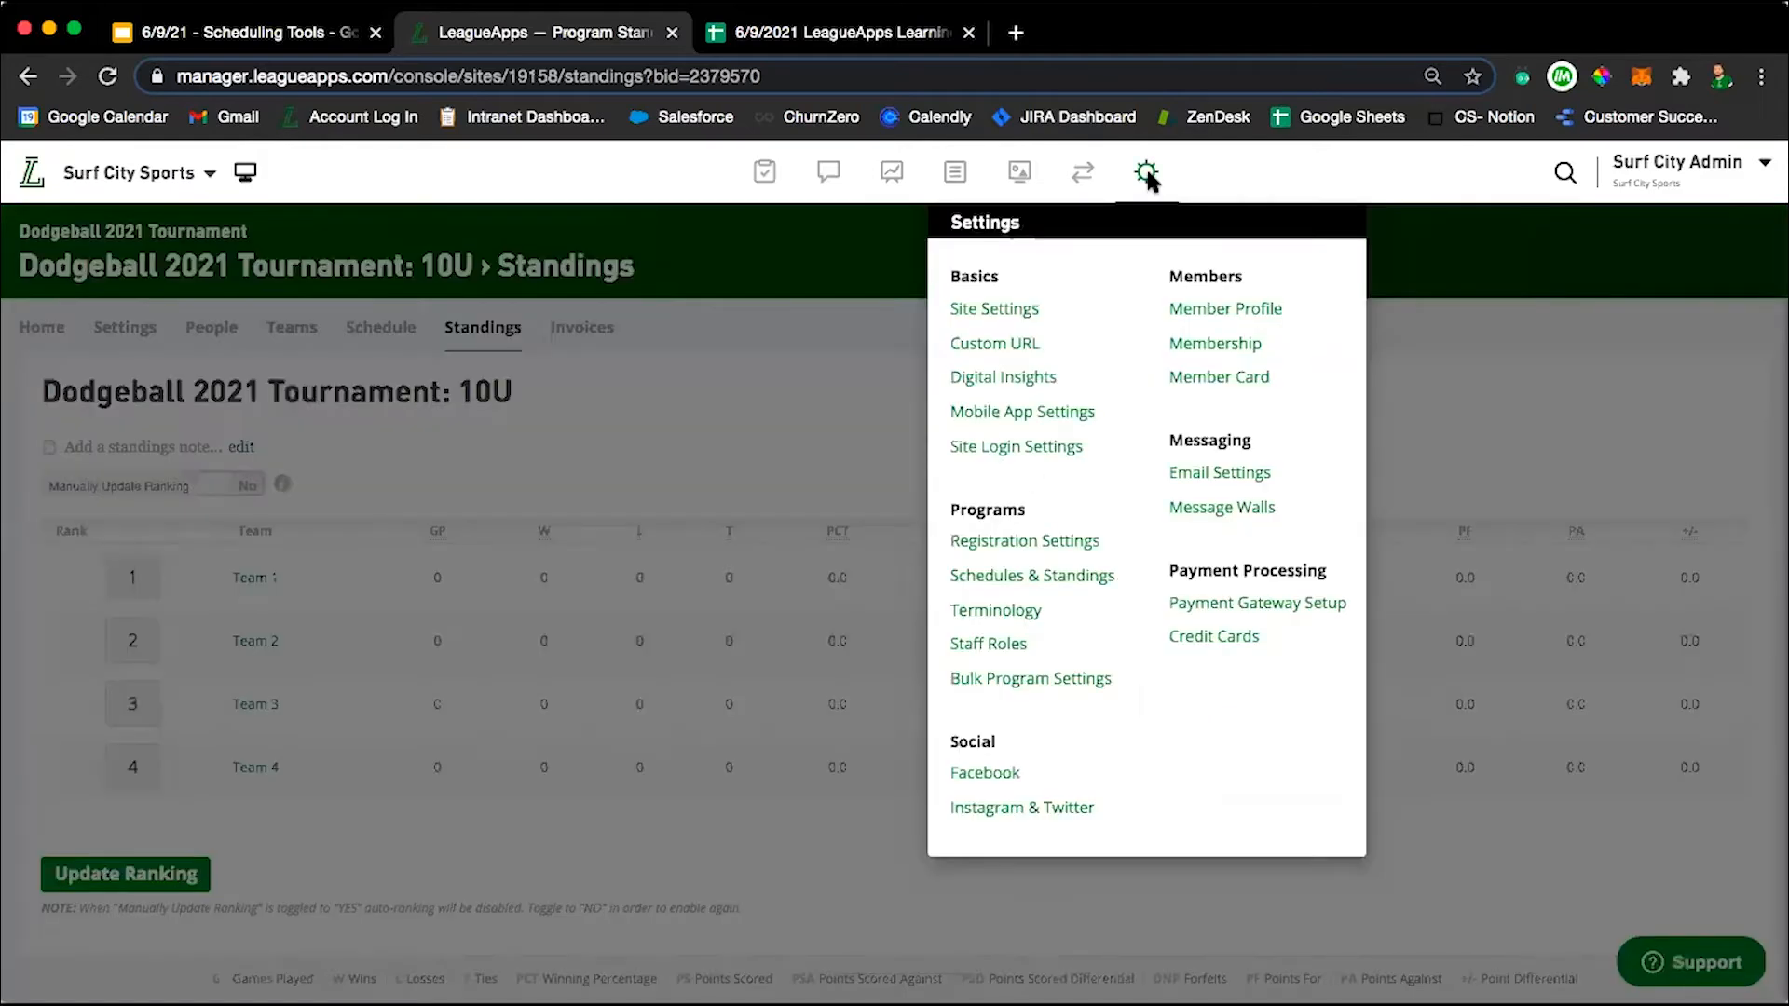
left_click(1045, 584)
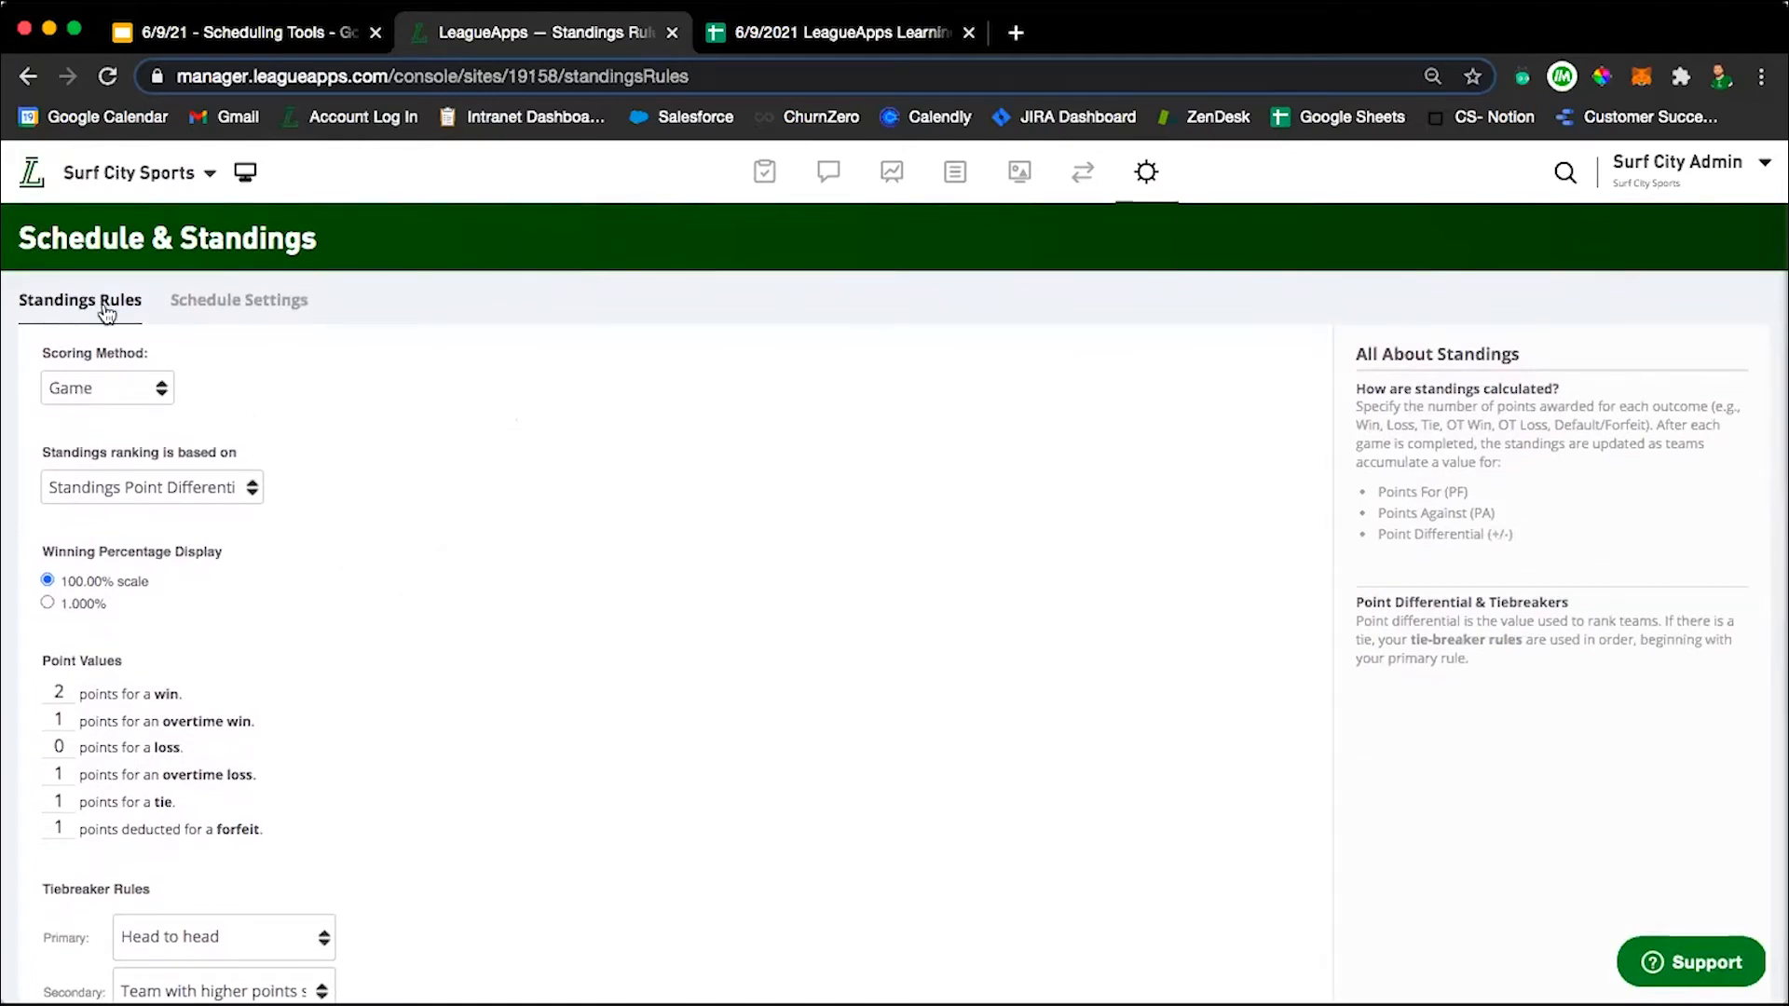
Examine the scoring method and ranking basis choices in the Standings Rules, keeping Game and Standings Point Differential.
left_click(122, 389)
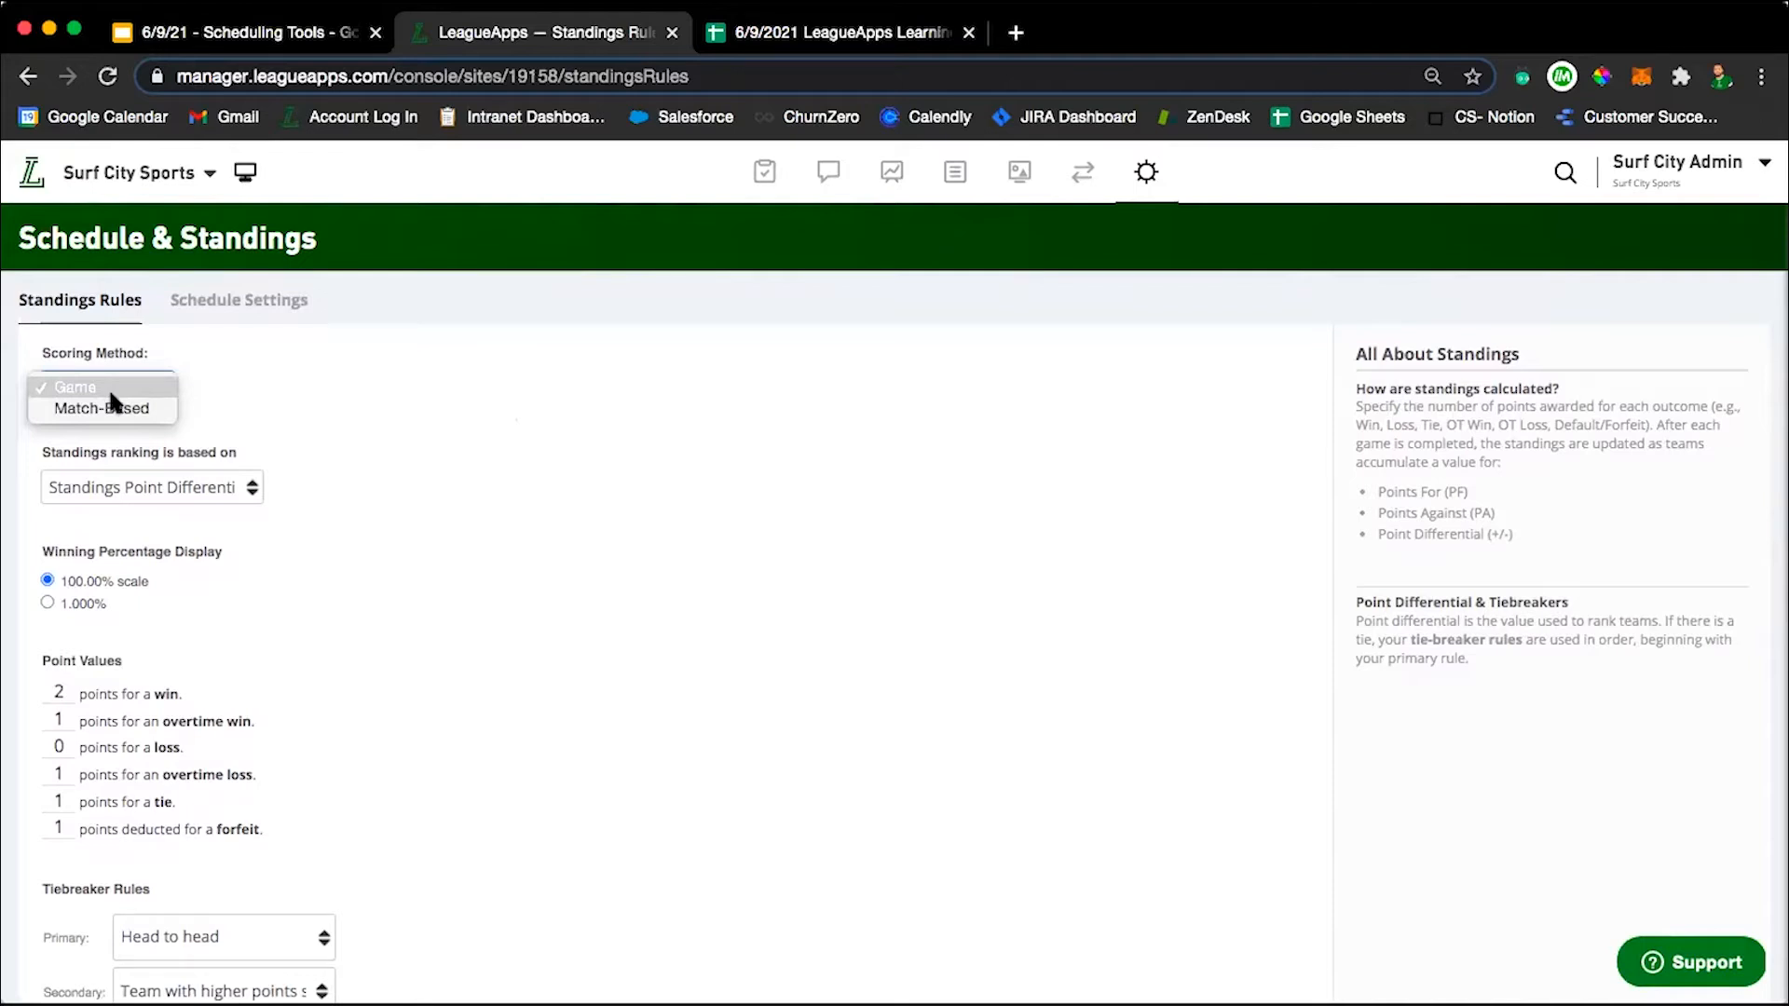
left_click(388, 426)
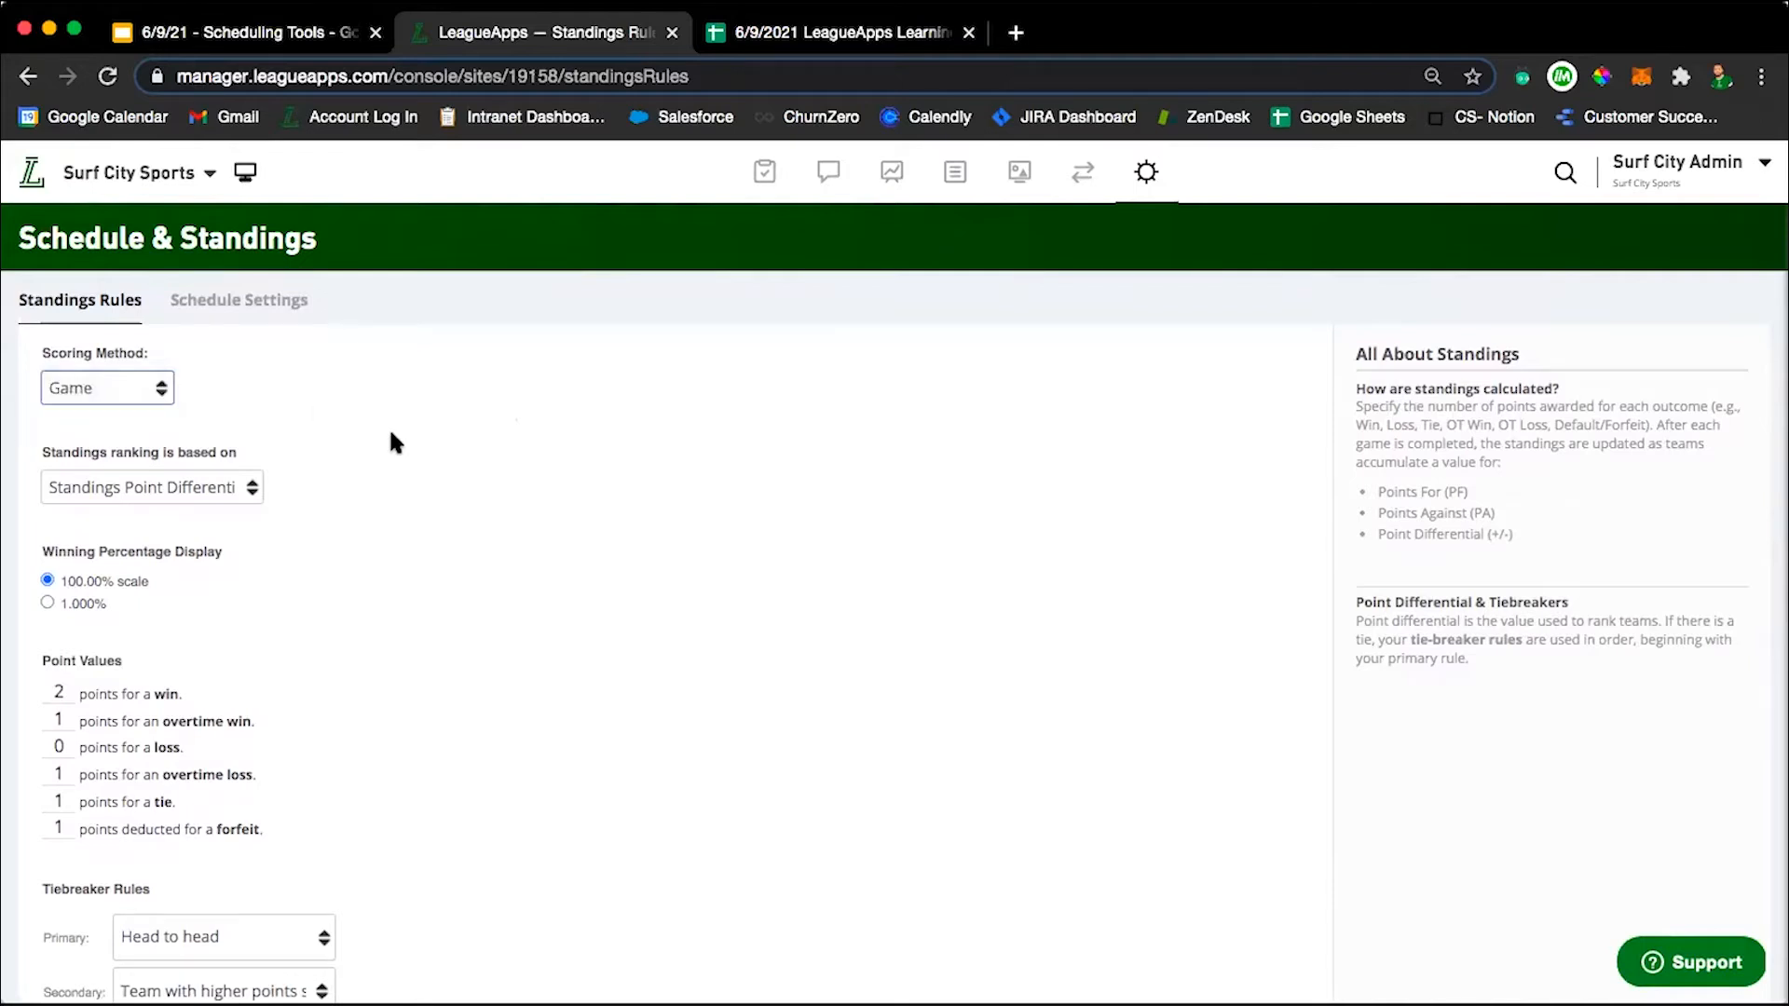
left_click(97, 371)
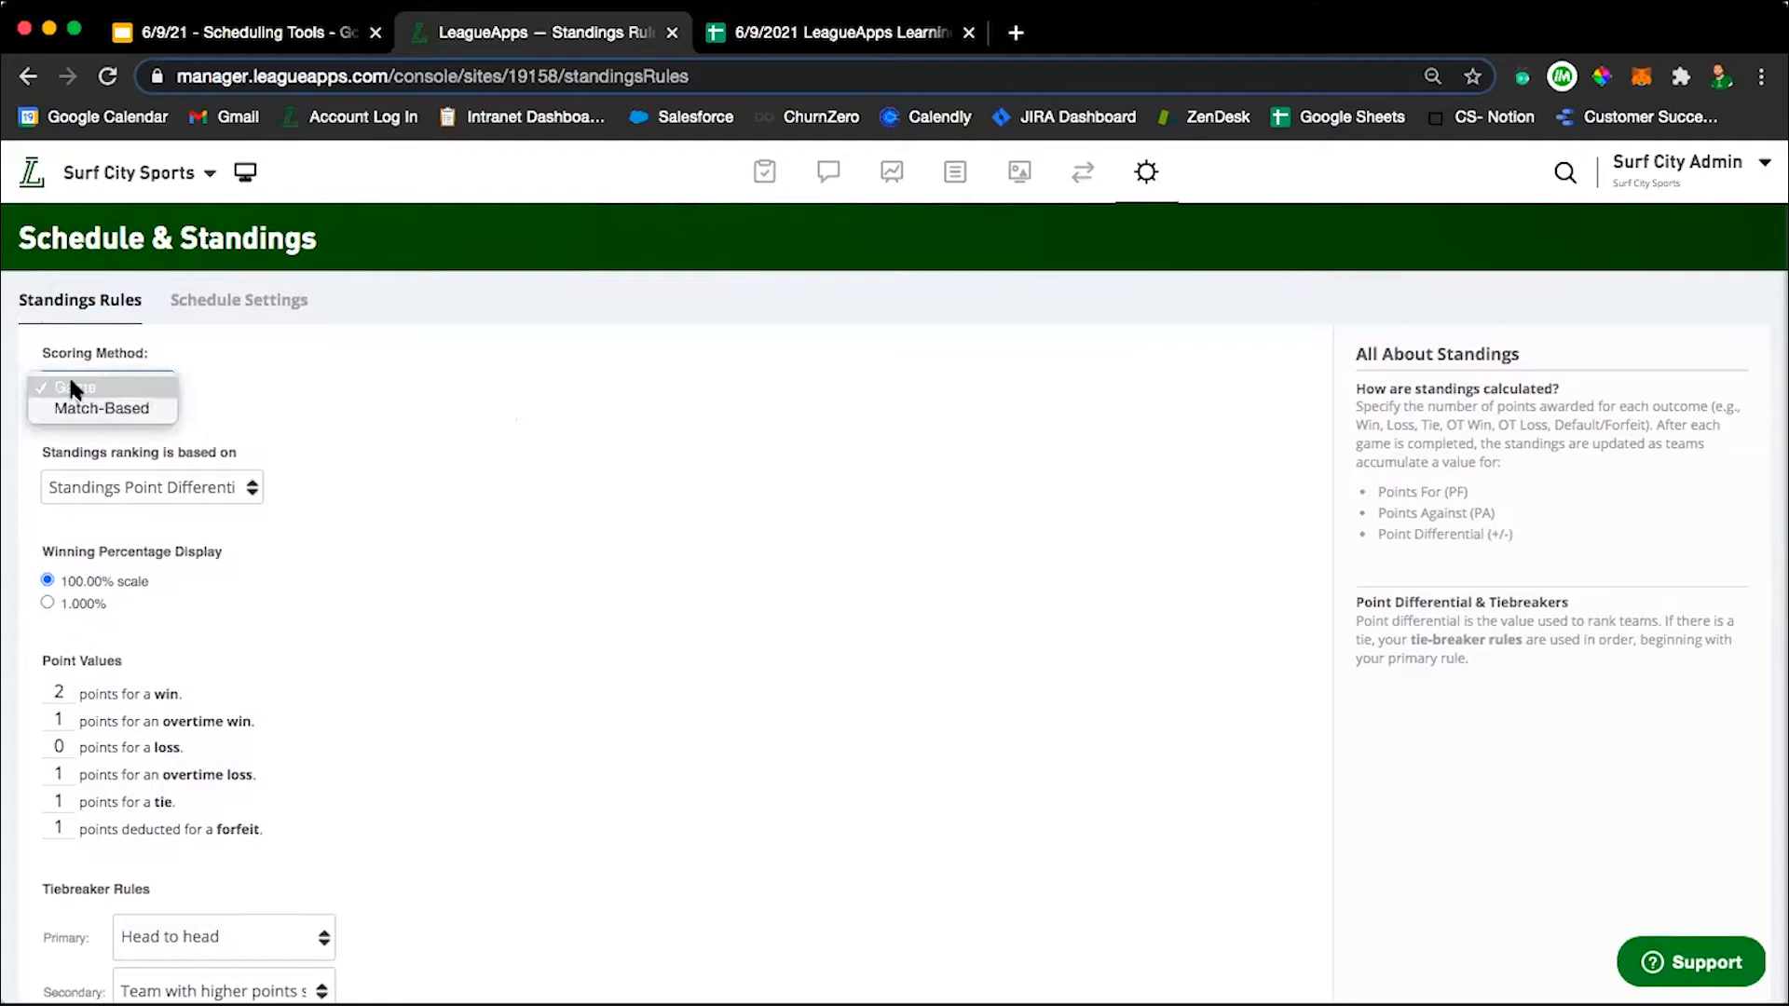
left_click(69, 373)
scroll(320, 439, "down", 1)
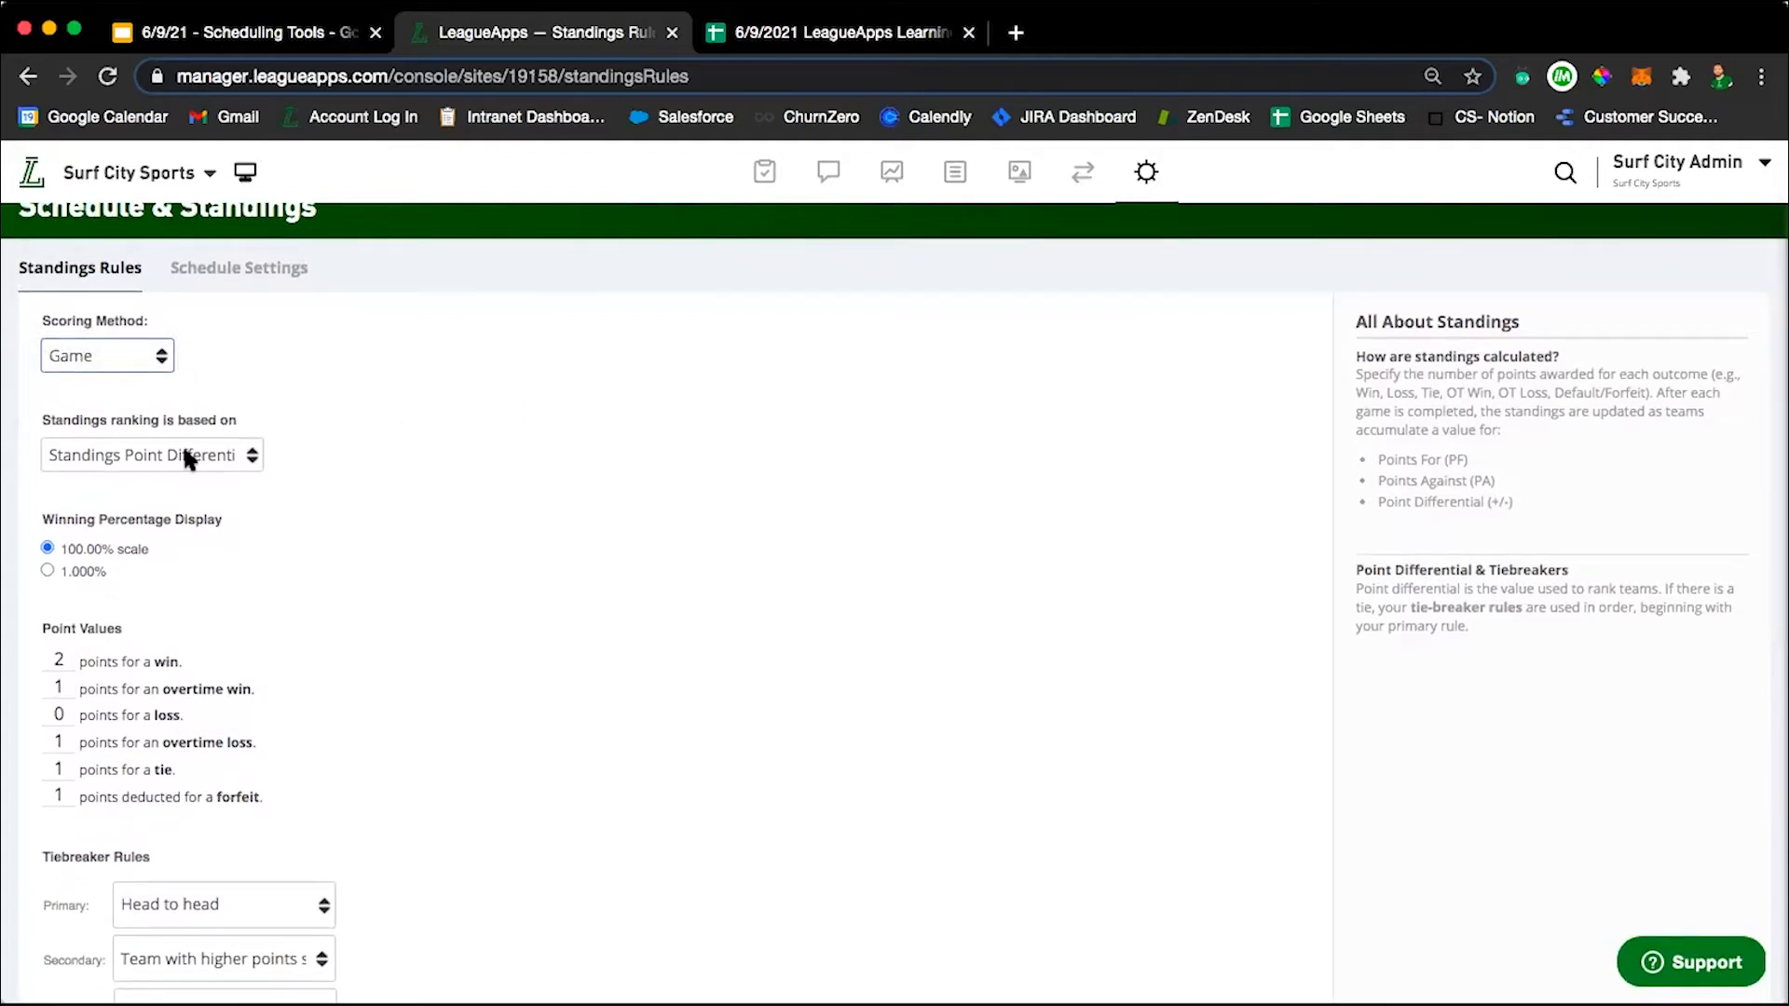
left_click(251, 458)
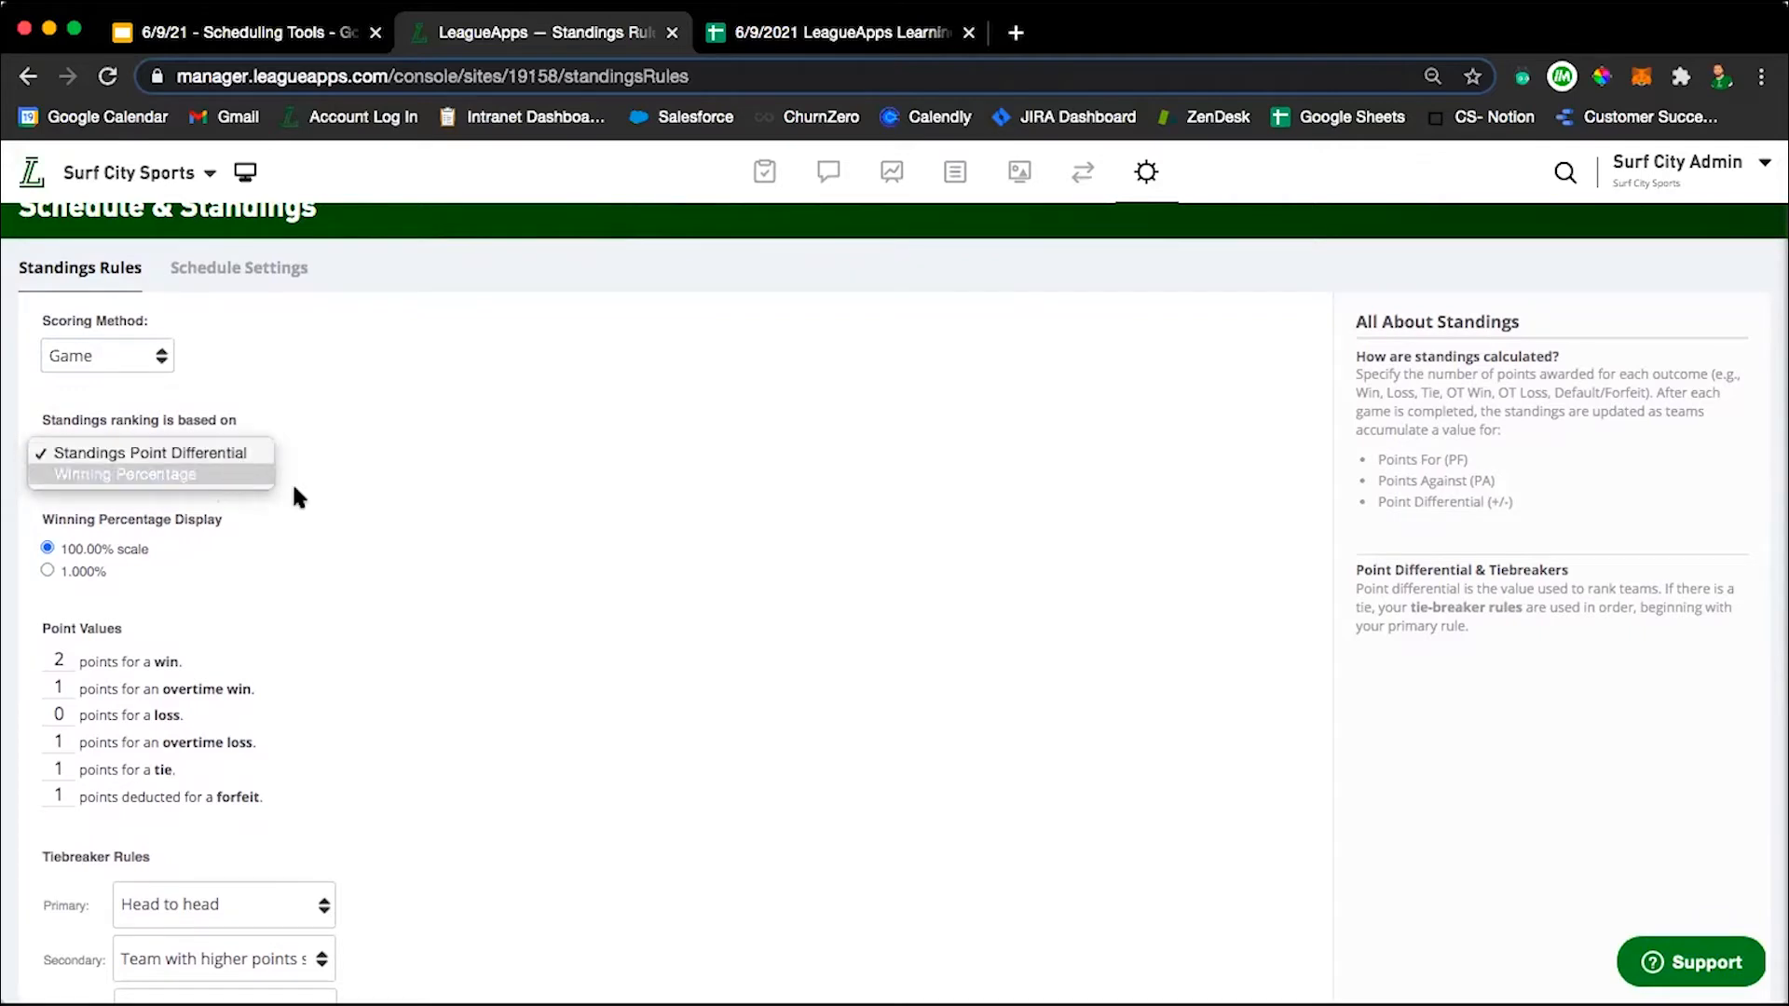
left_click(468, 543)
scroll(257, 491, "down", 1)
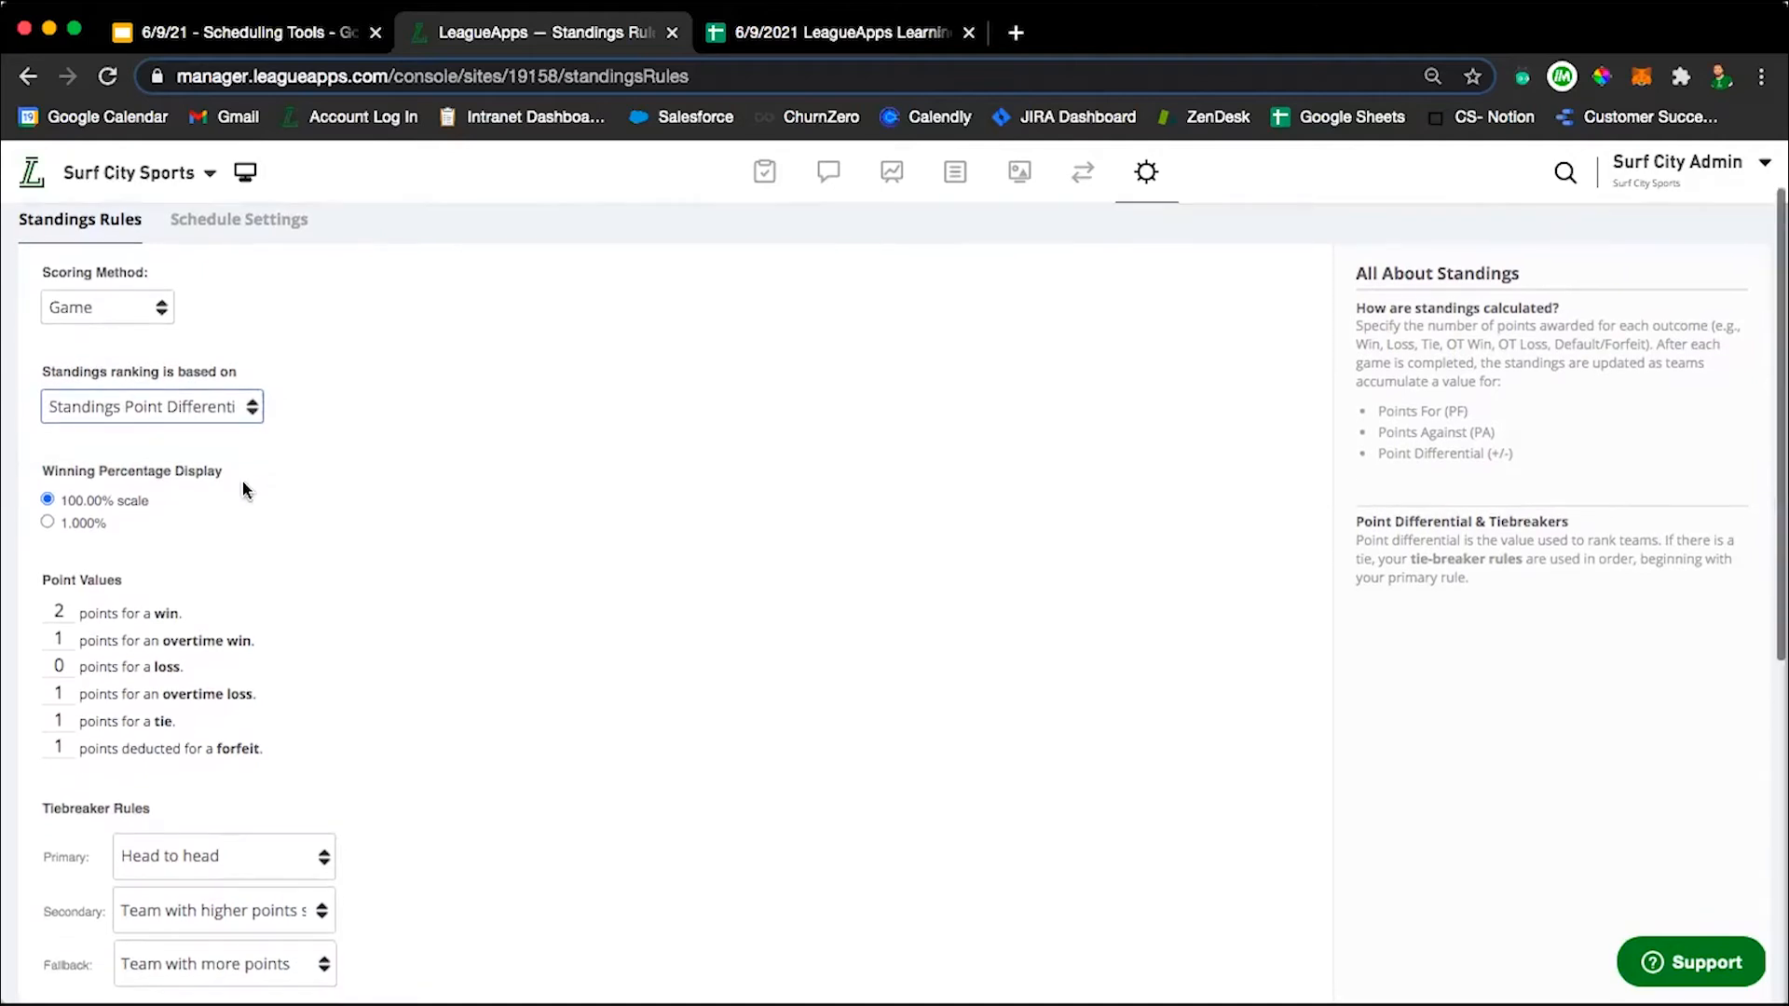
Review the point values in the Standings Rules and set the points for an overtime loss to 0.
scroll(275, 577, "down", 1)
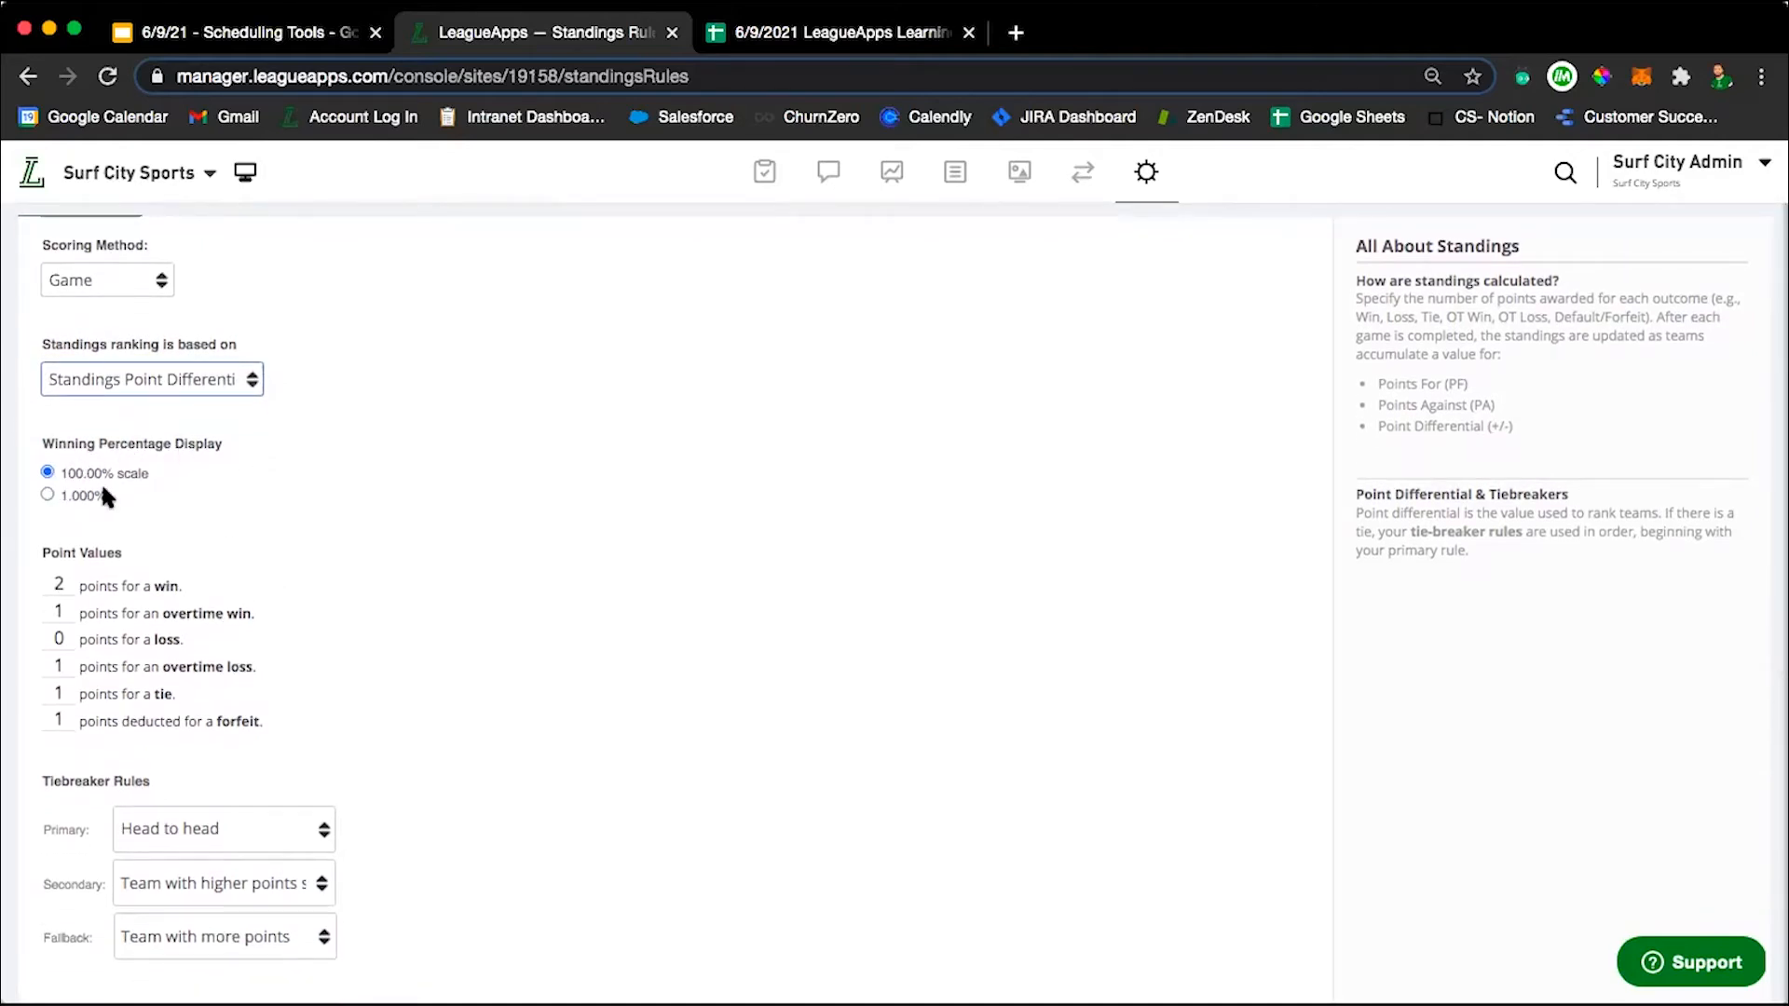
scroll(208, 536, "down", 3)
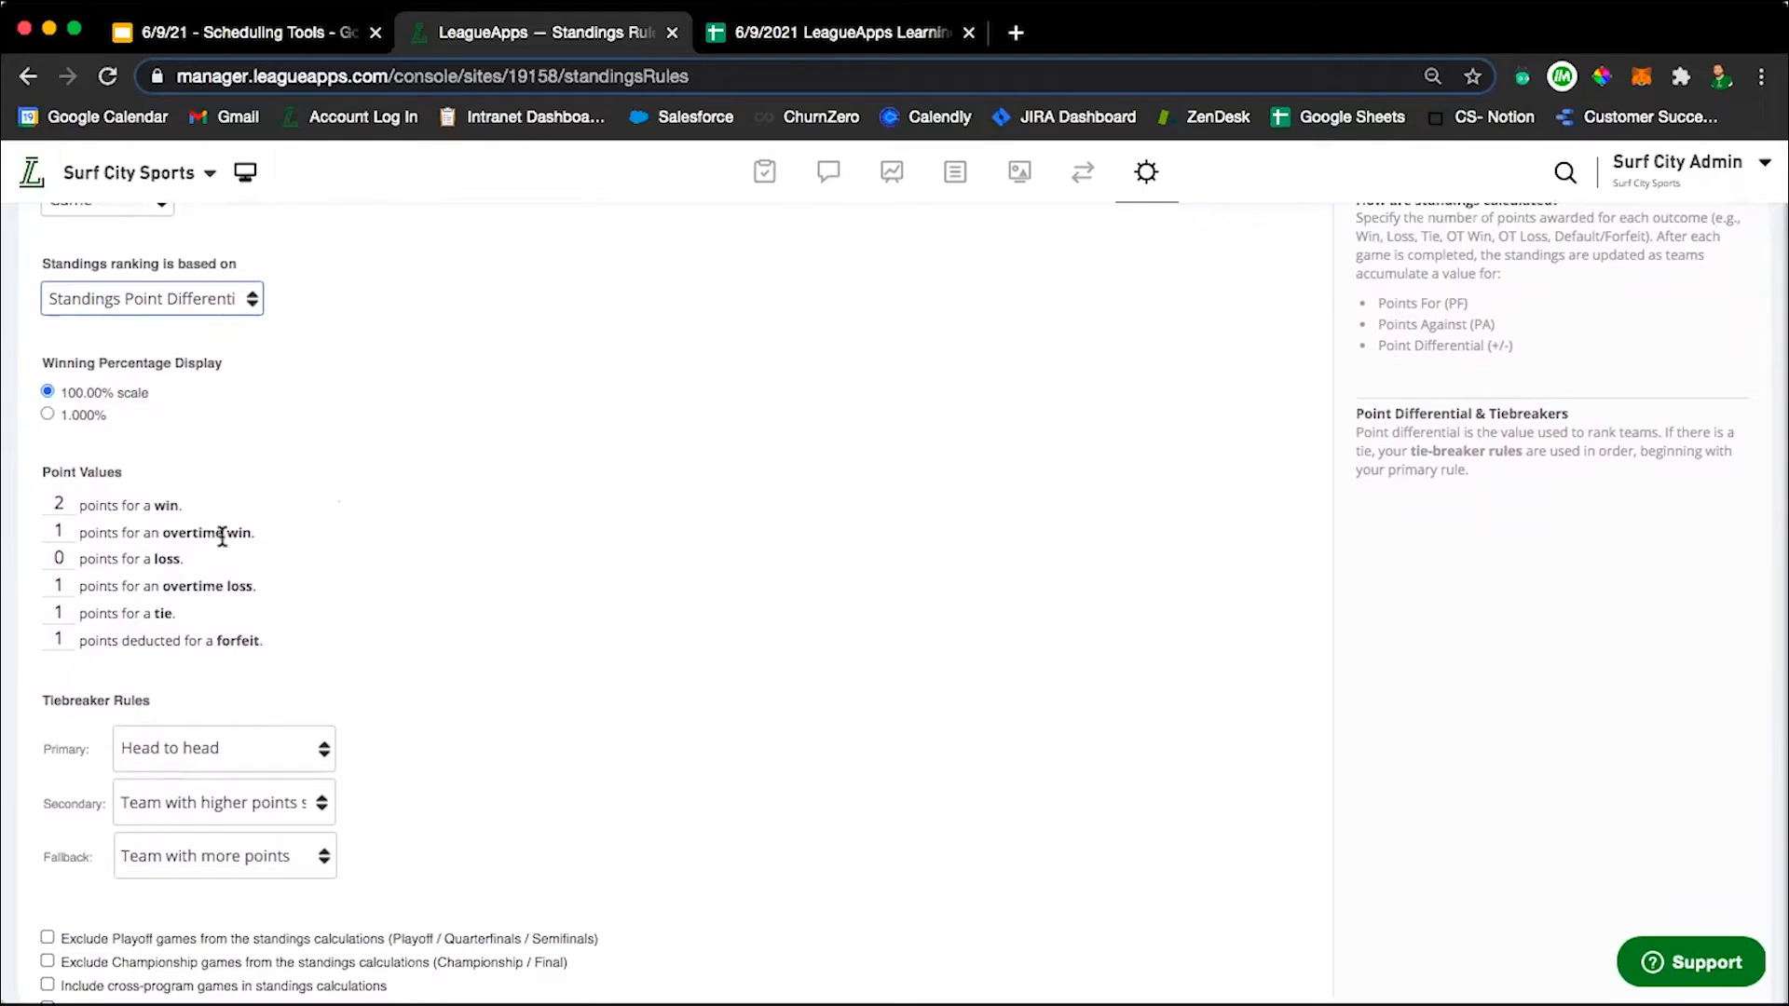
scroll(229, 533, "down", 3)
scroll(221, 536, "down", 1)
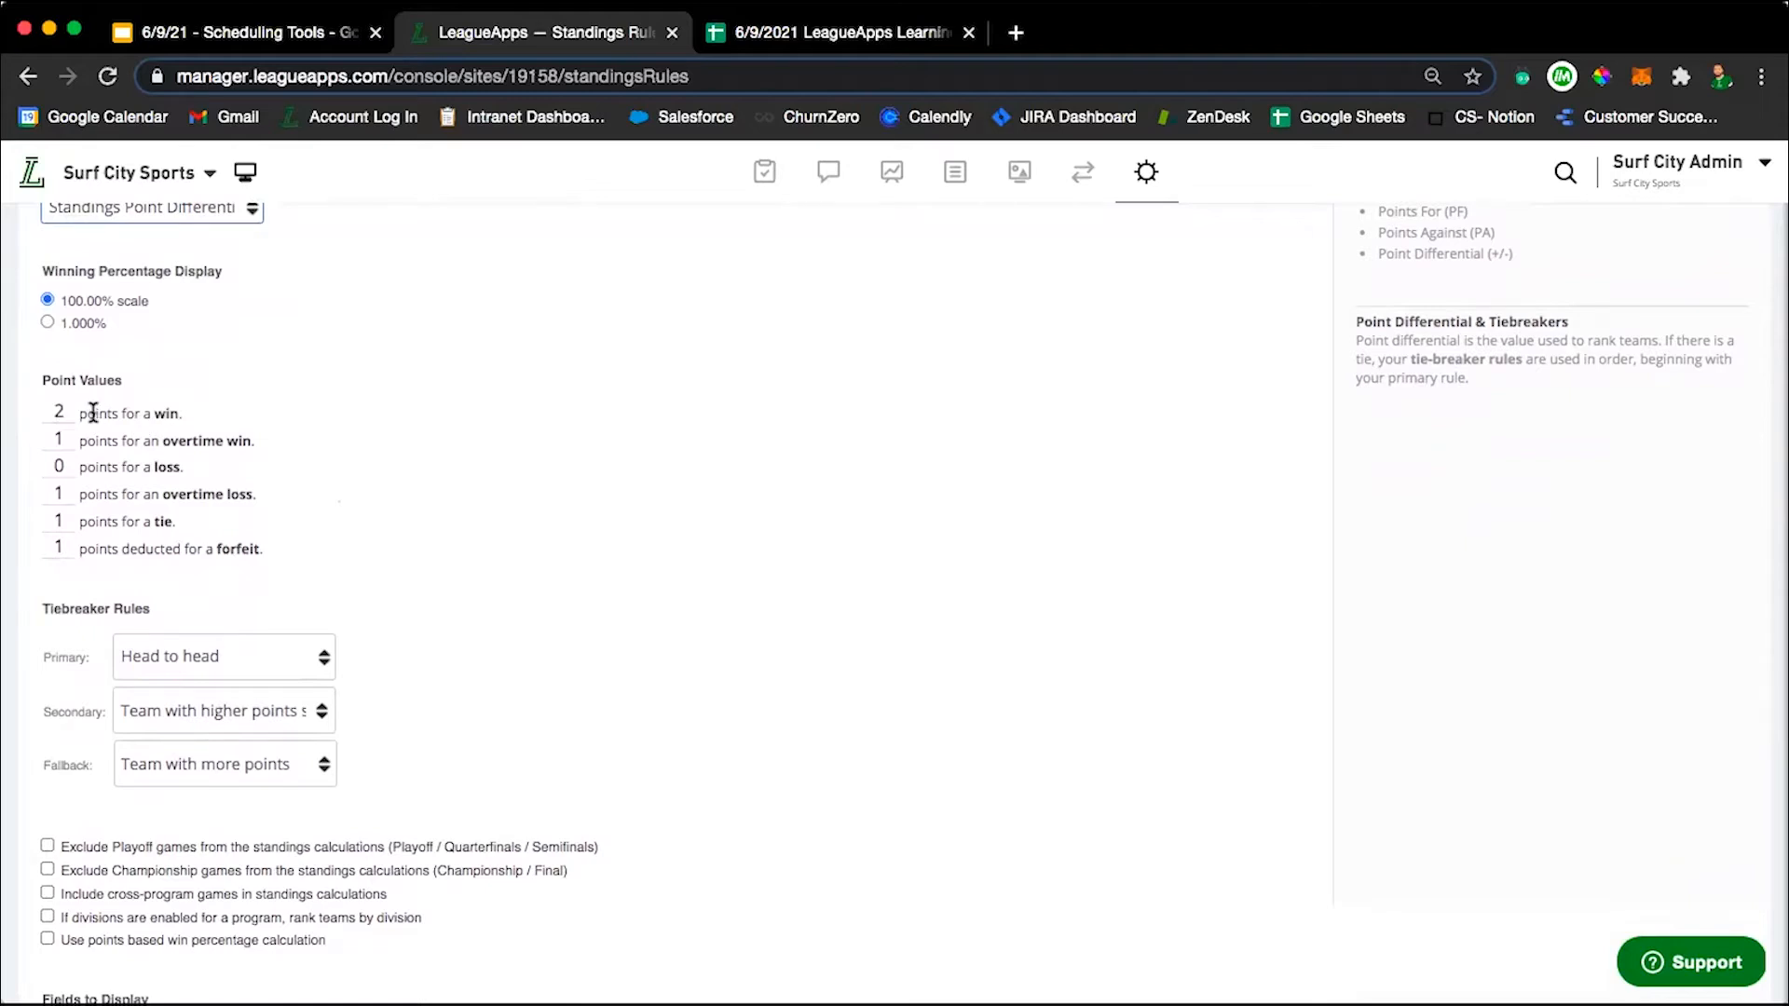
left_click(63, 412)
left_click(63, 469)
left_click(65, 497)
key("BackSpace")
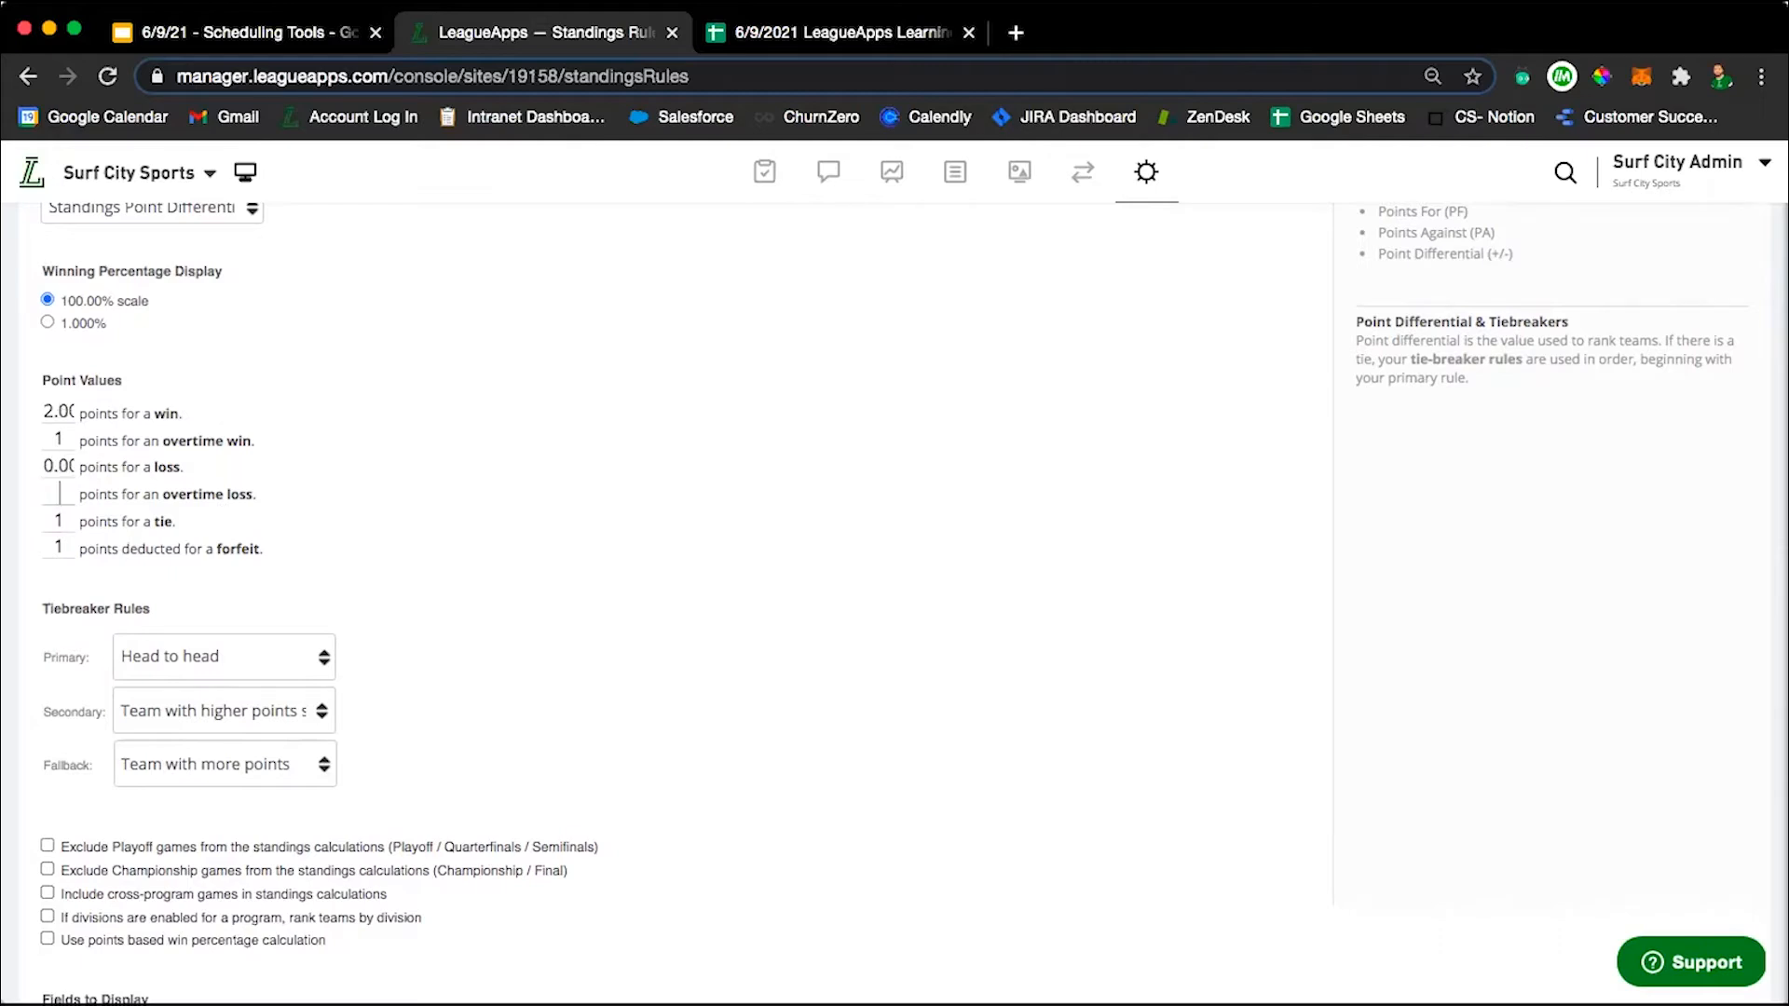
type("0")
left_click(228, 491)
scroll(350, 601, "down", 2)
left_click(61, 470)
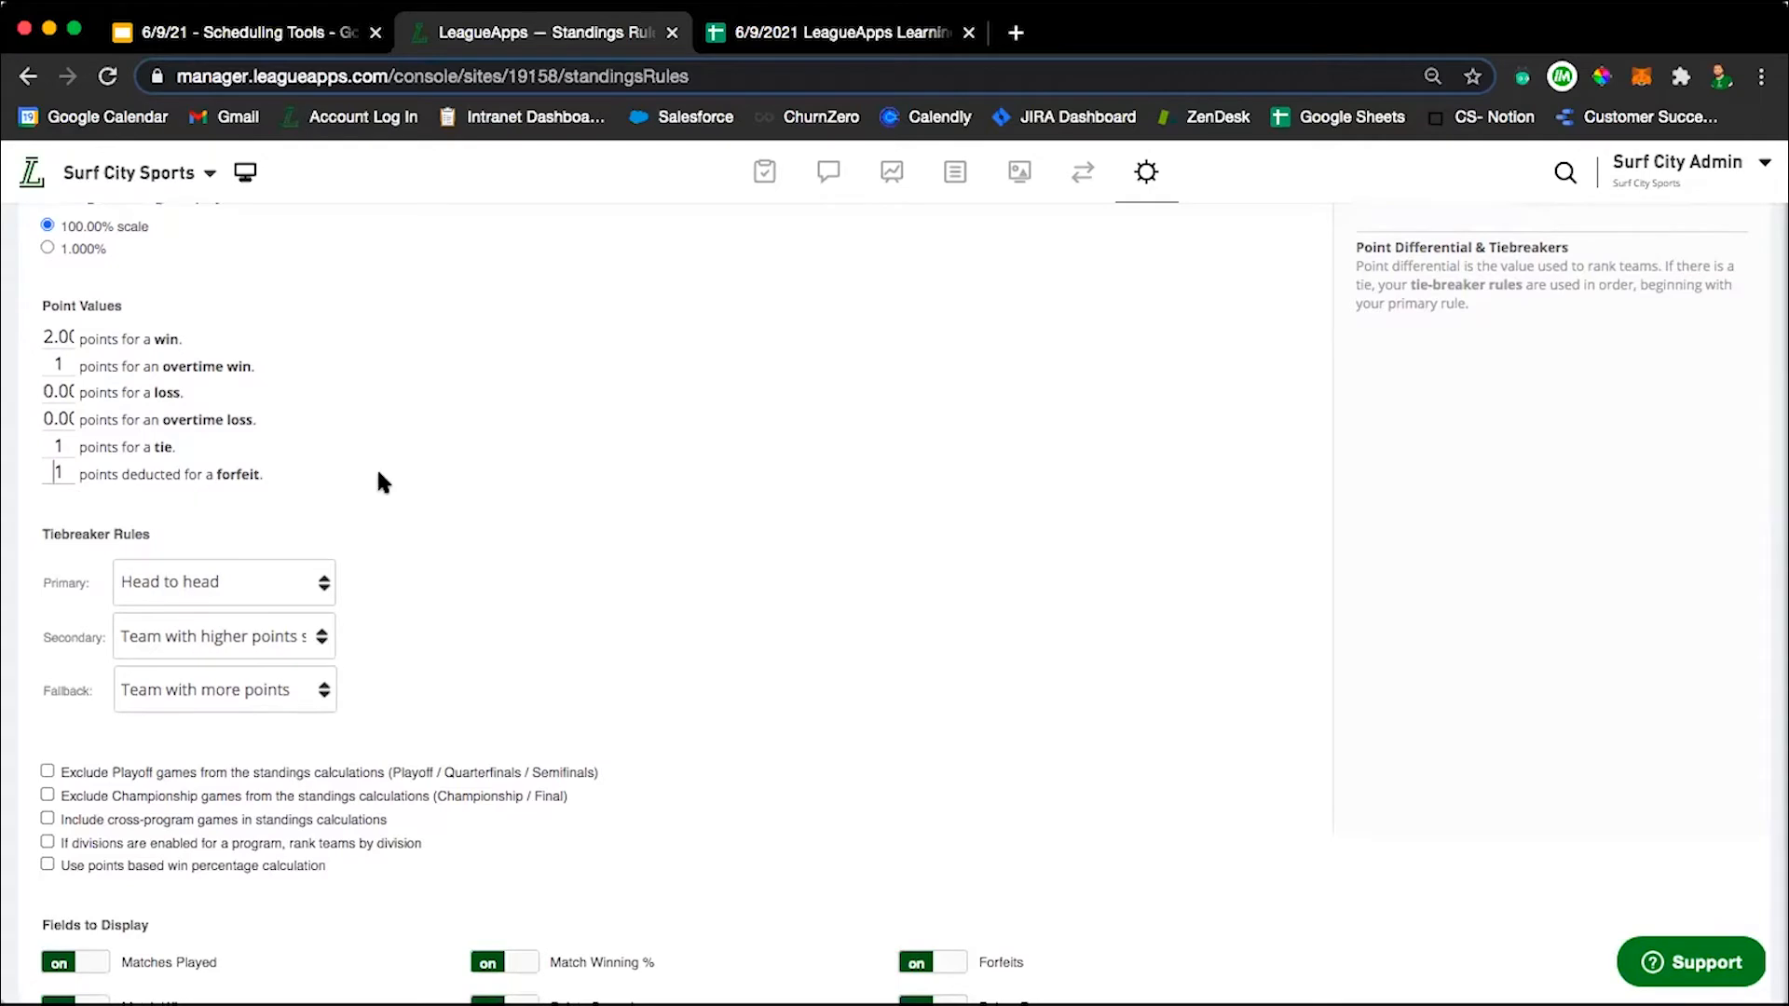
Set the primary tiebreaker rule to Team with more points.
scroll(379, 477, "down", 2)
scroll(377, 467, "down", 3)
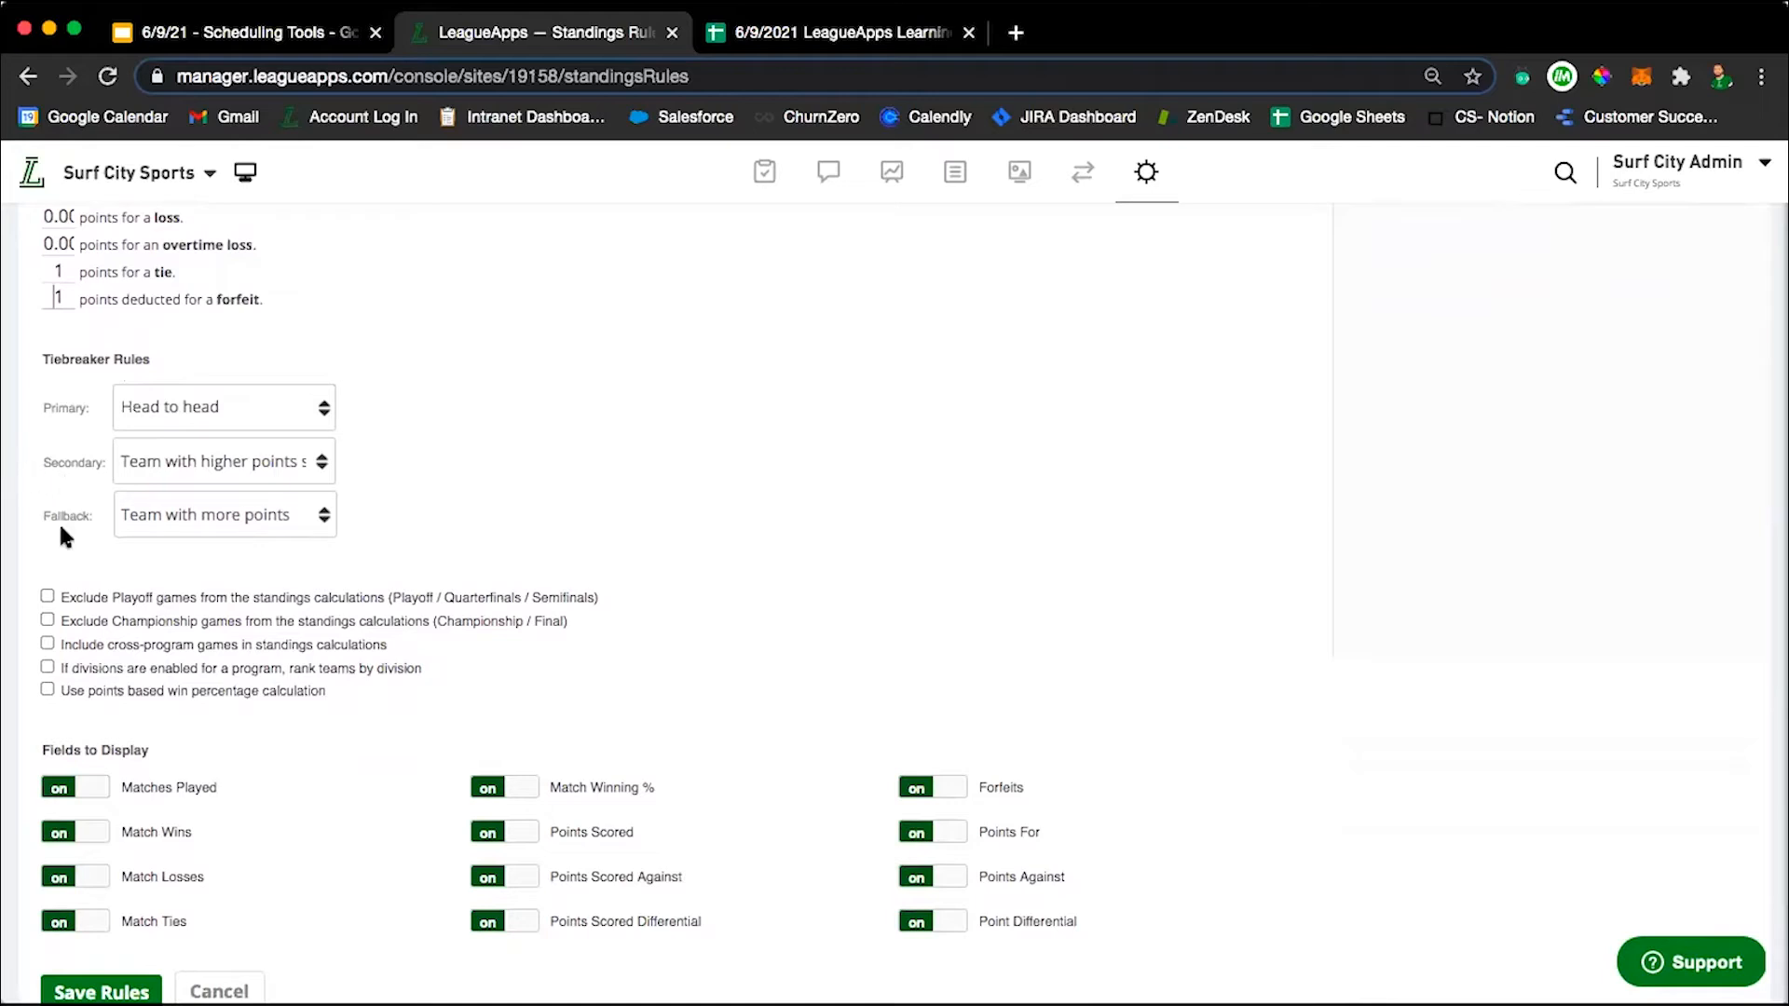
left_click(224, 405)
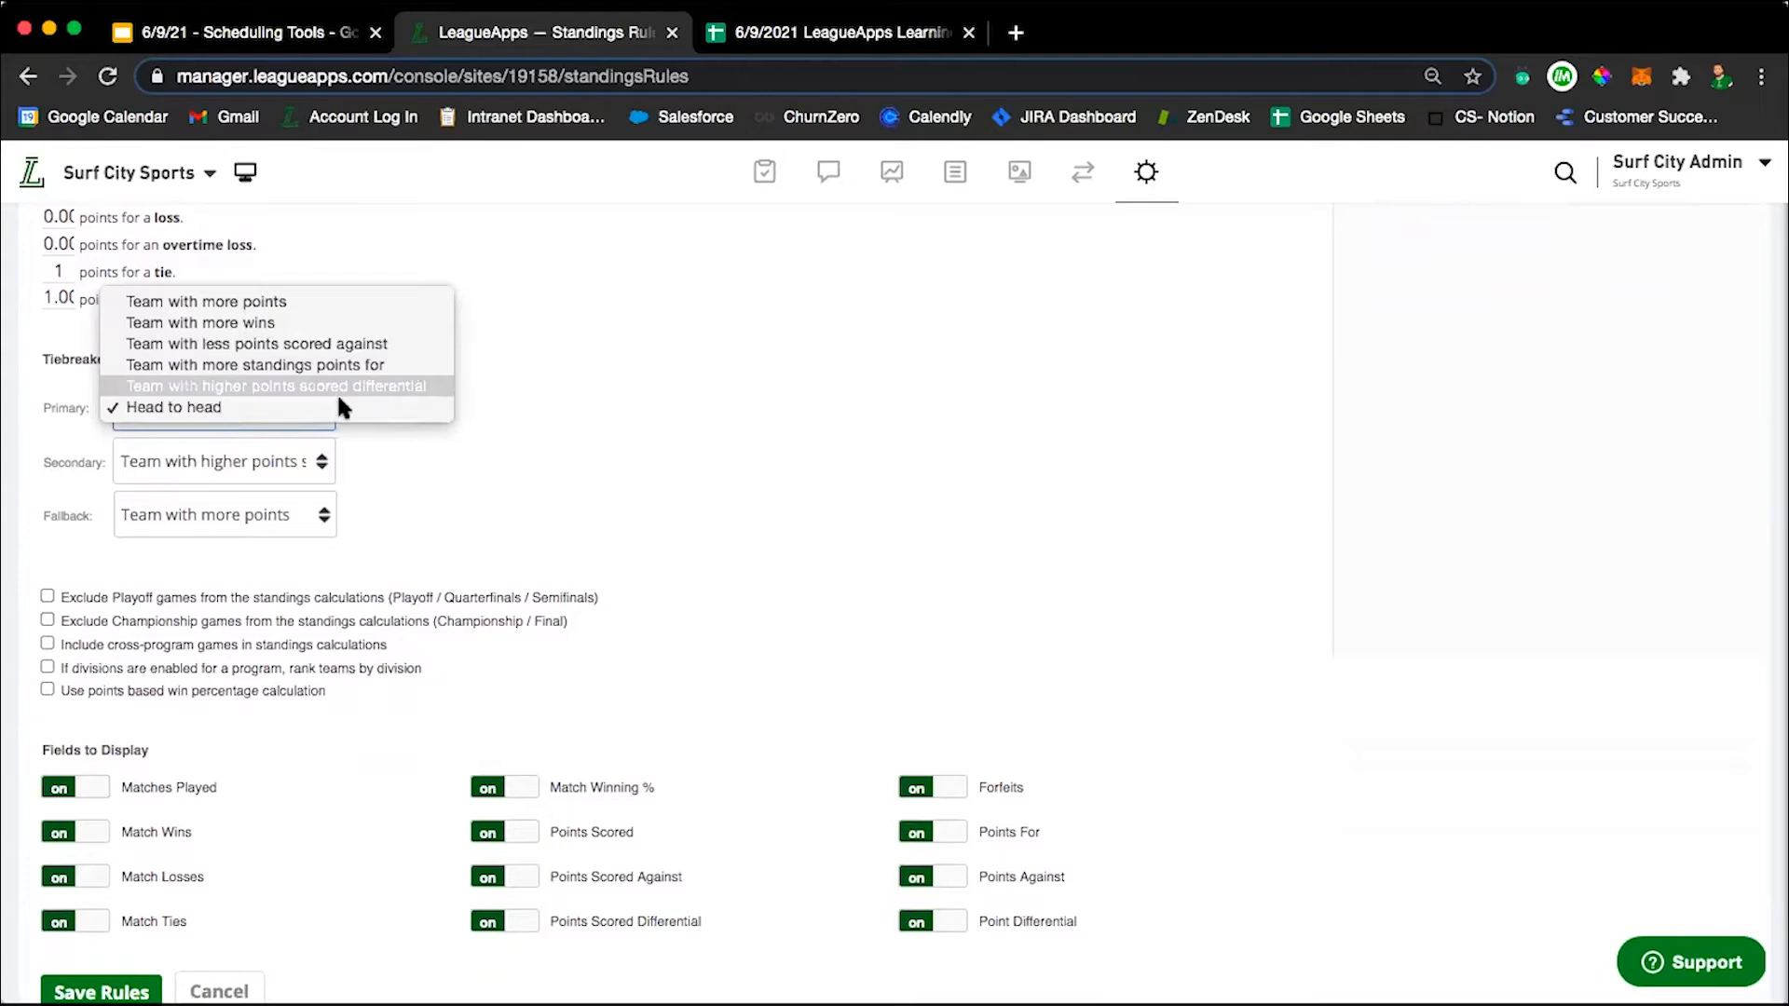
left_click(663, 456)
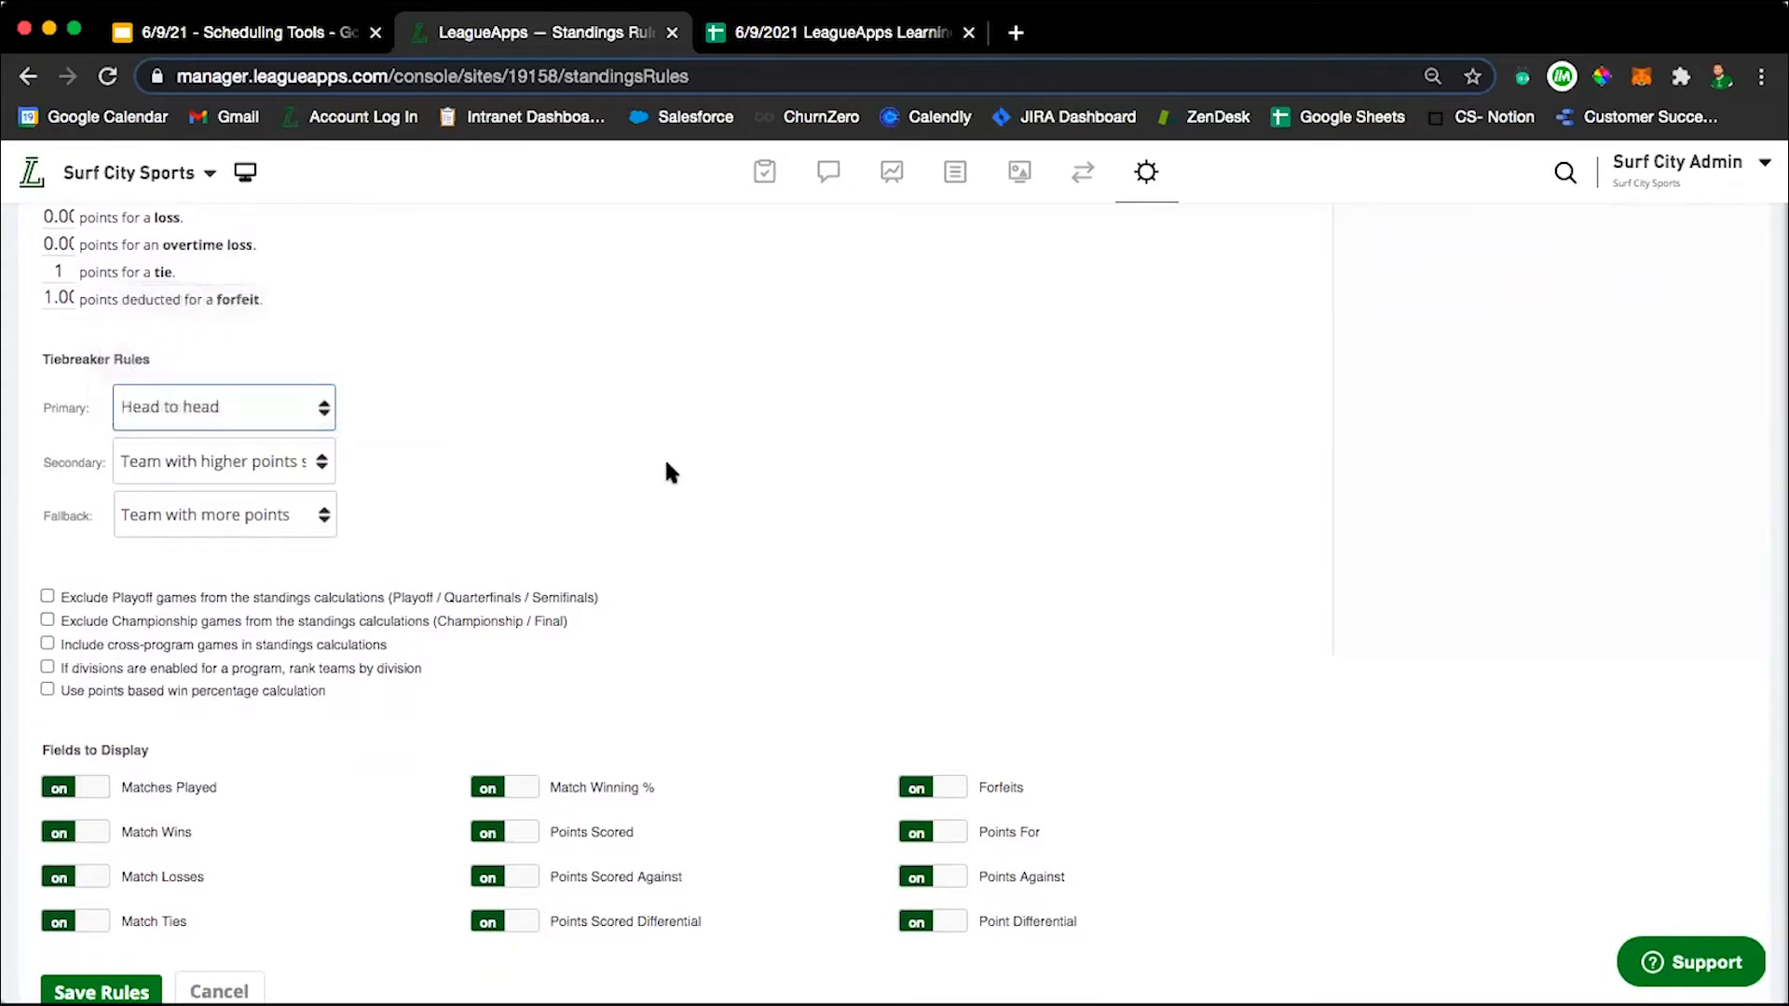
left_click(168, 399)
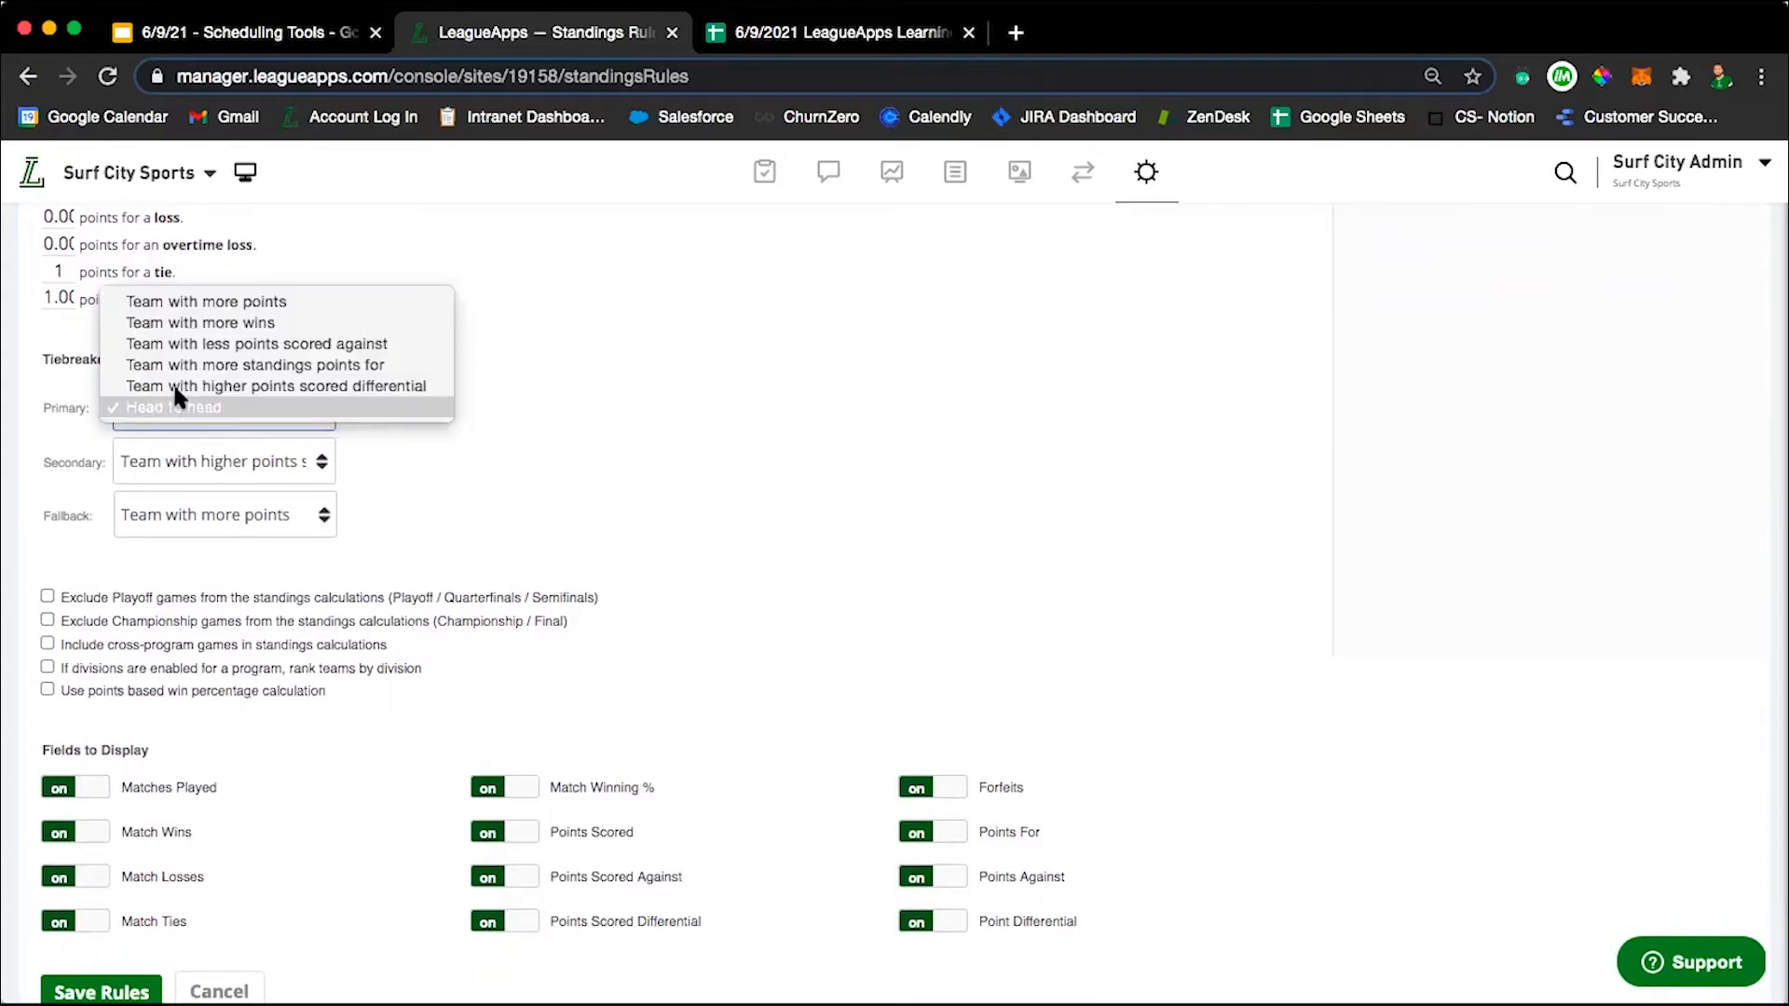
left_click(193, 302)
Set the secondary tiebreaker to Team with more wins and the fallback tiebreaker to Team with less points scored against.
left_click(255, 454)
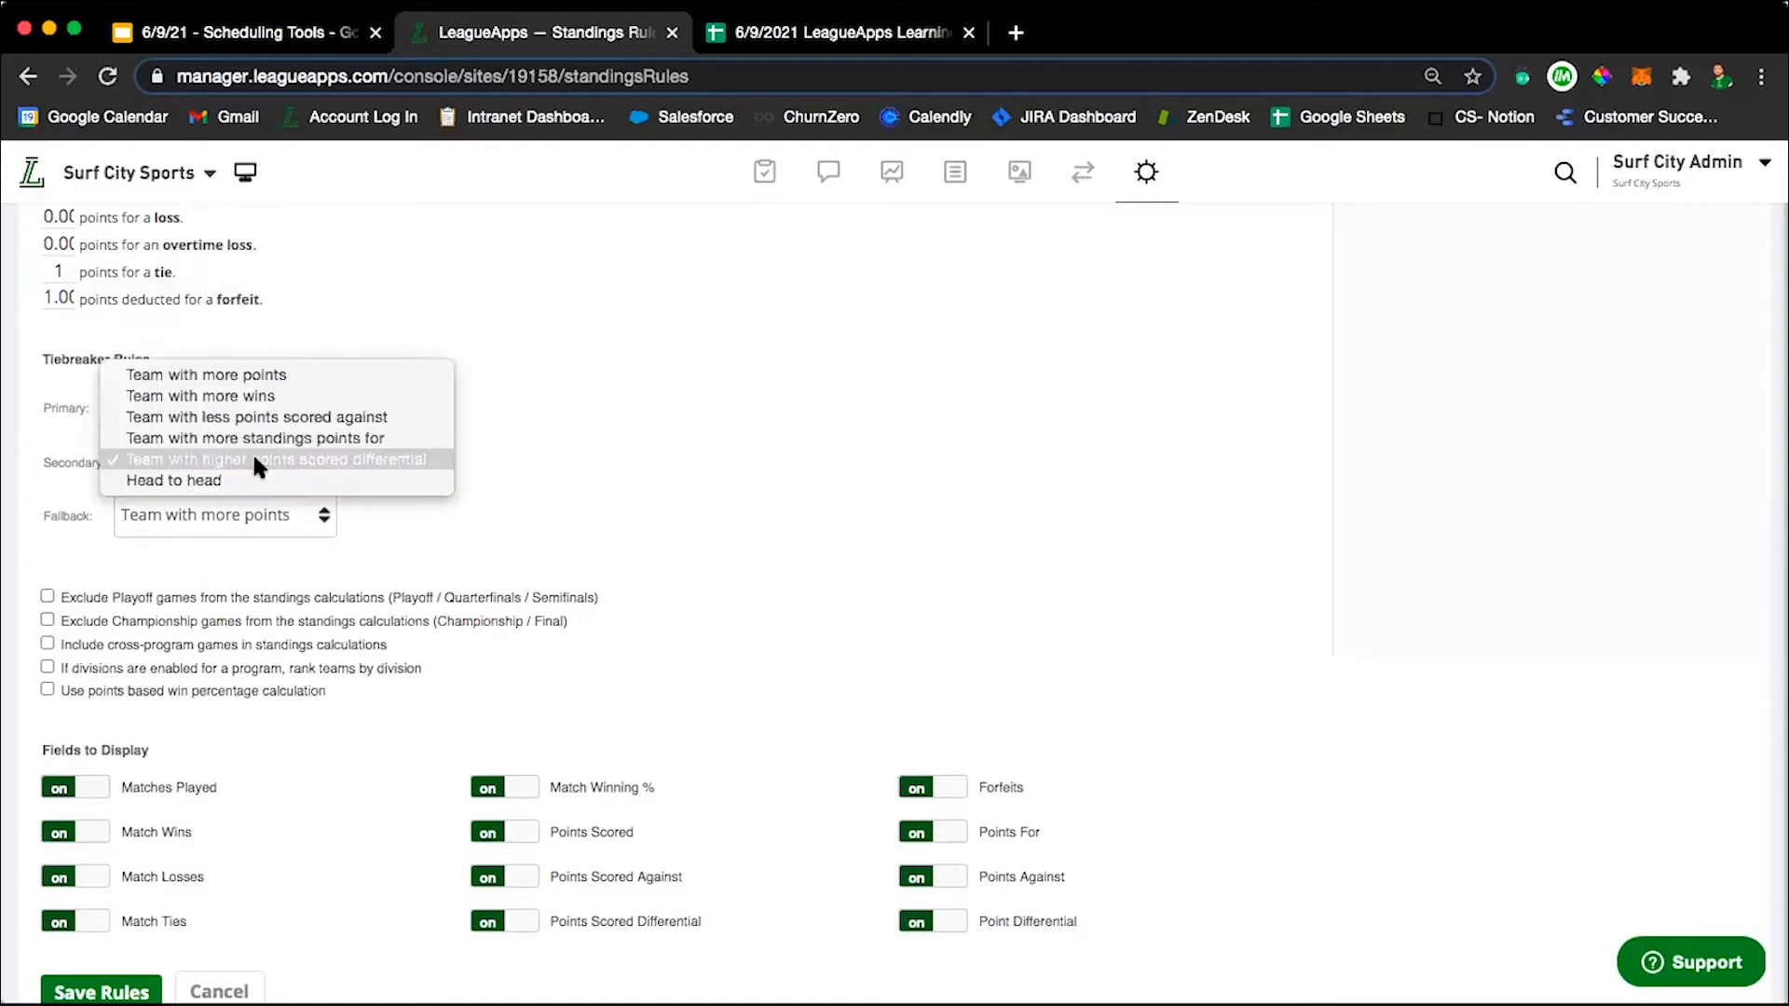
left_click(232, 369)
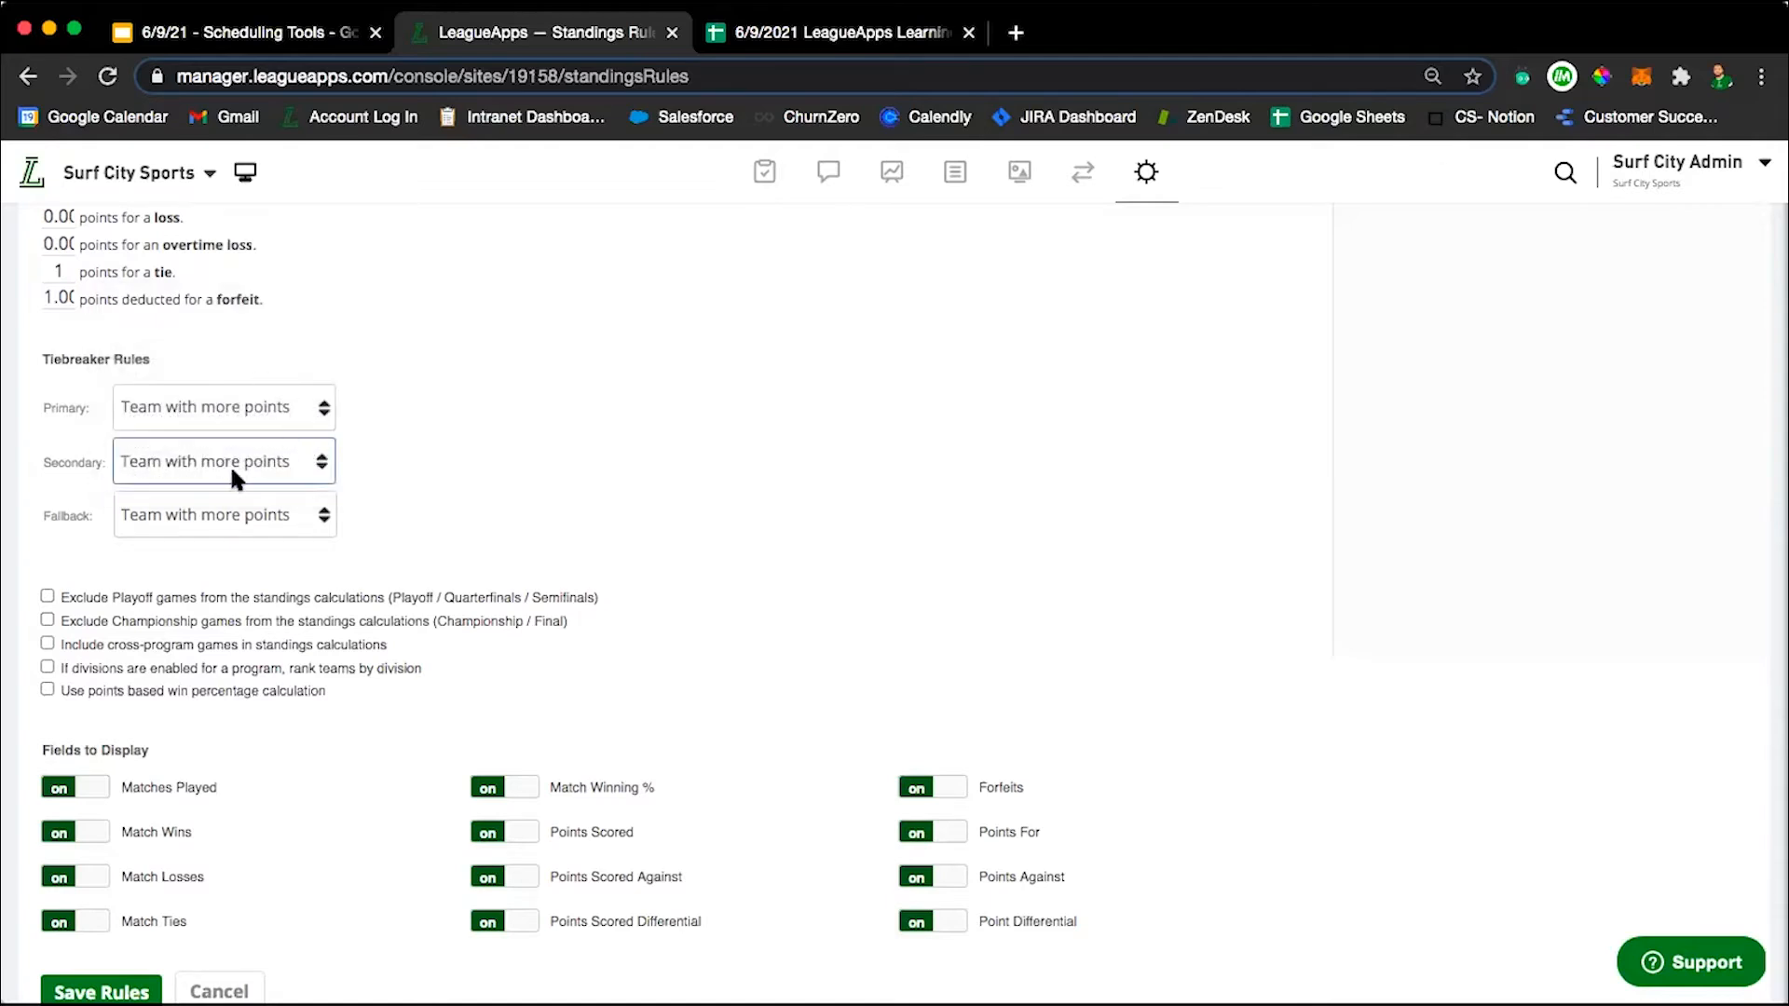
left_click(226, 515)
left_click(224, 510)
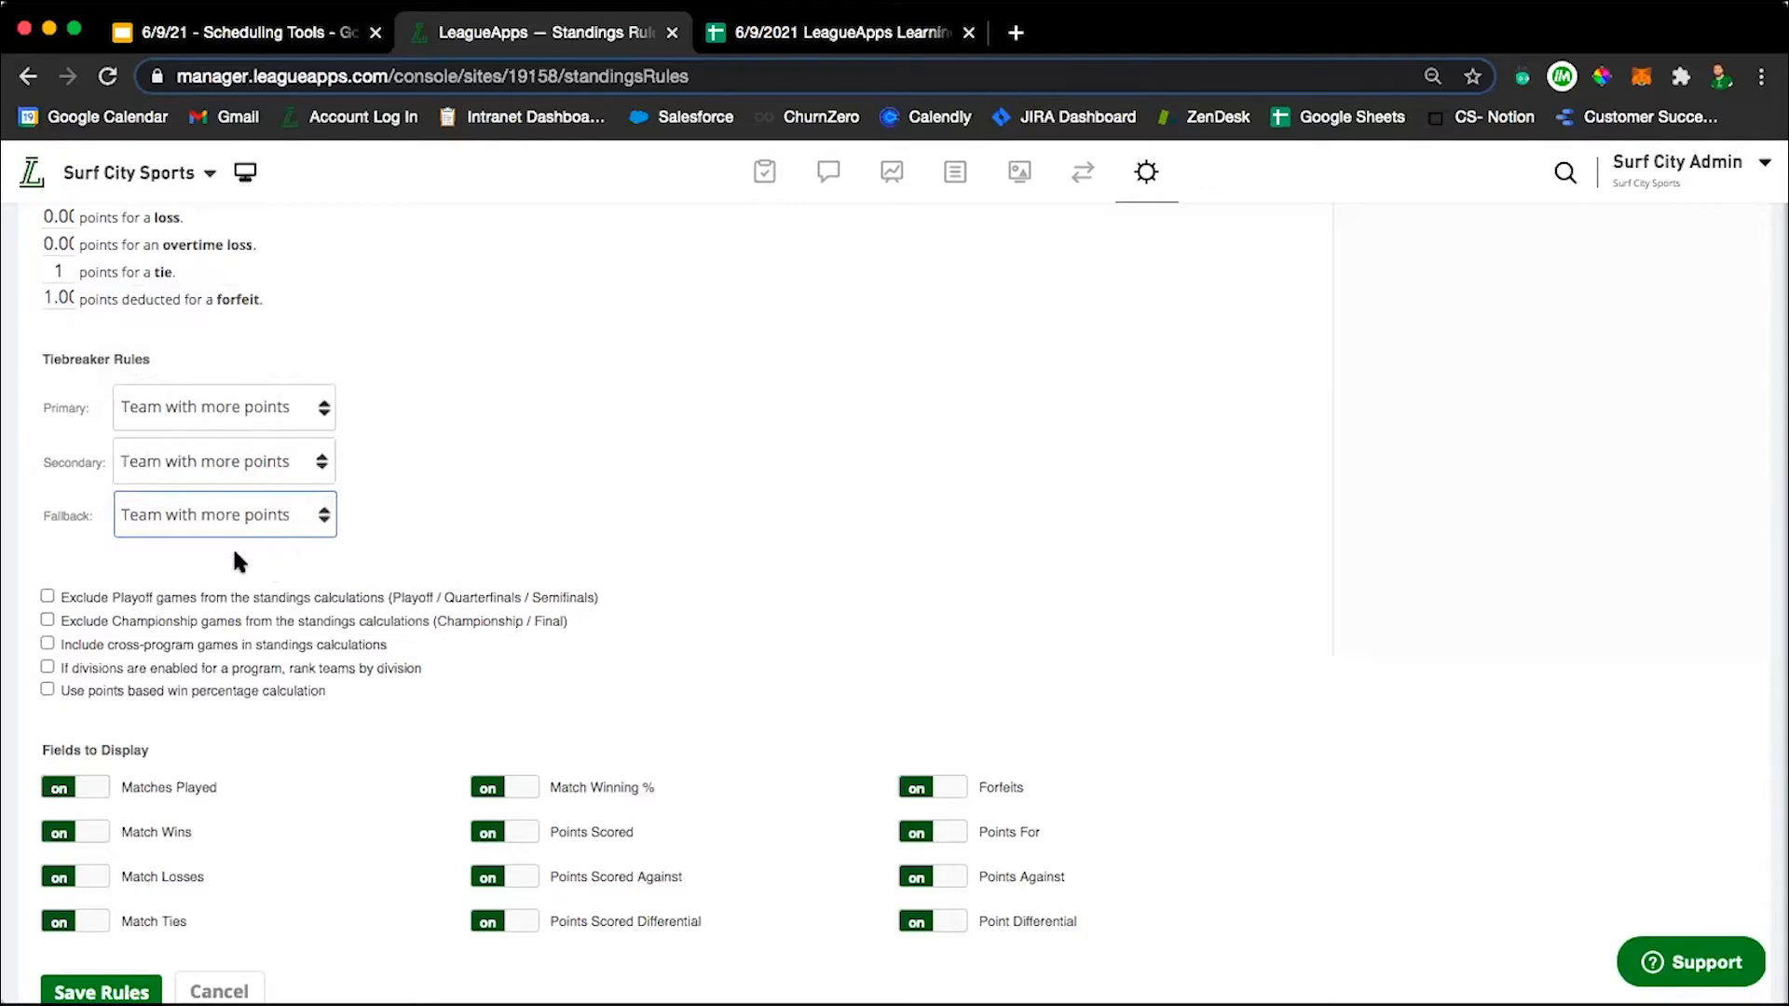
left_click(195, 466)
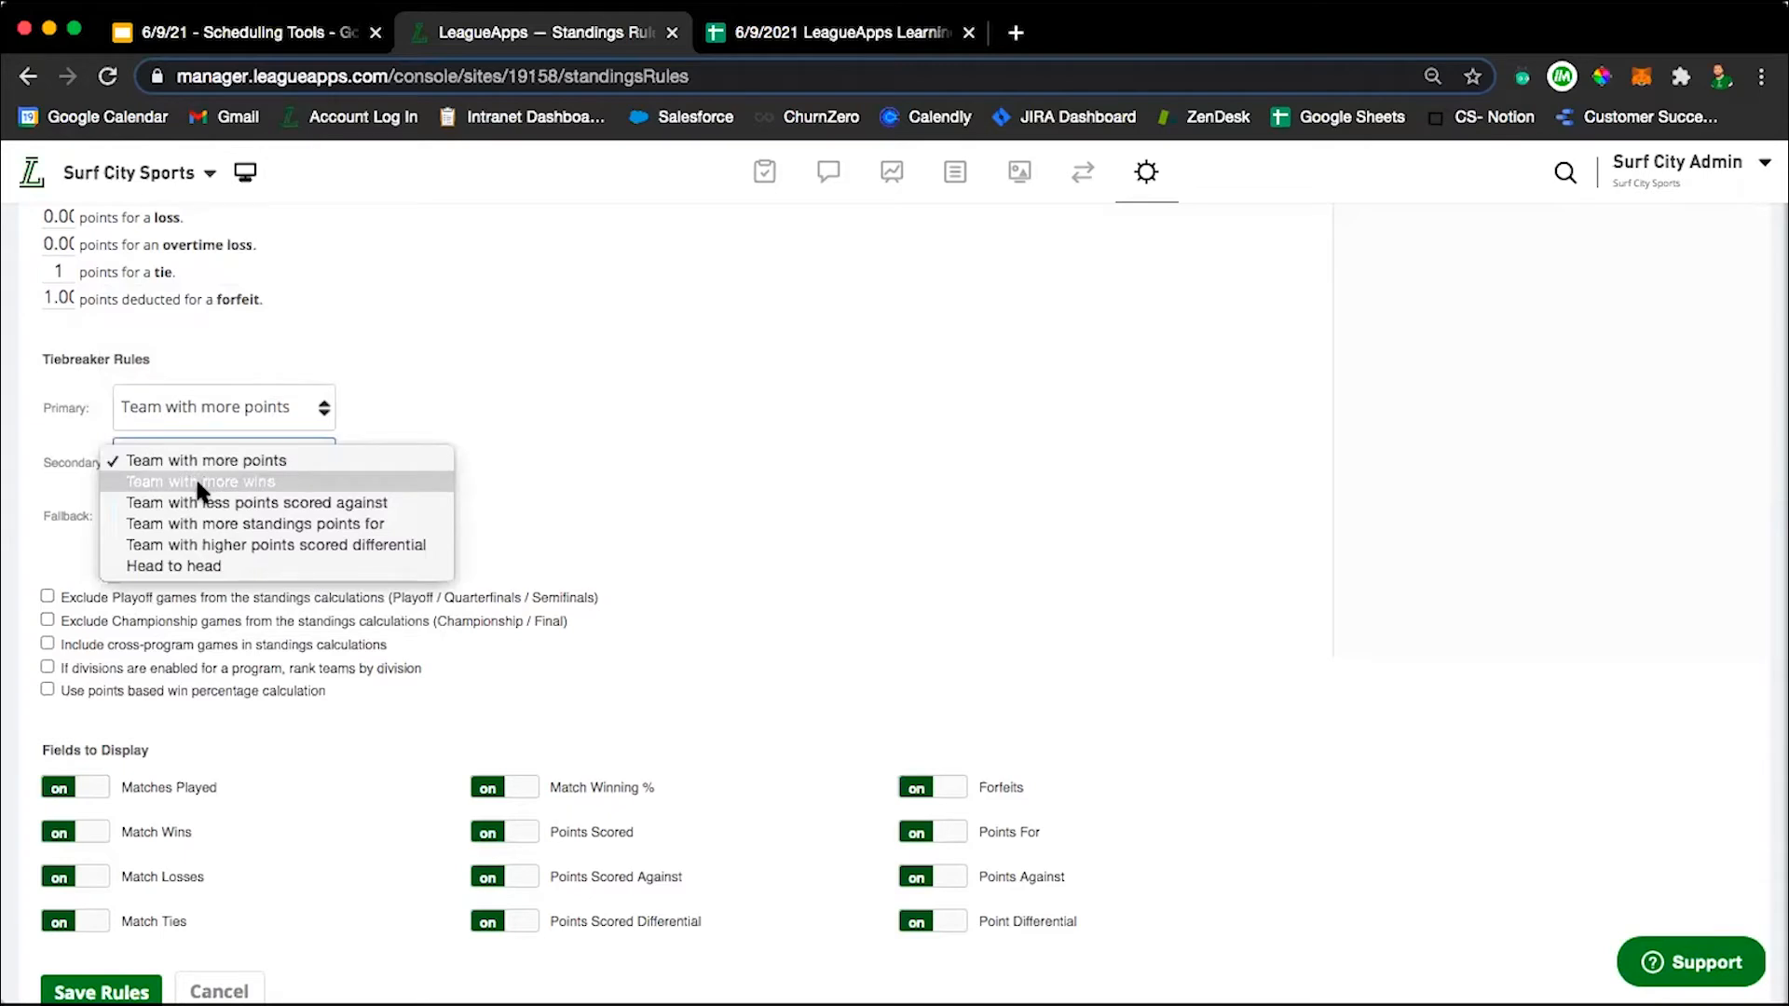
key("Escape")
left_click(240, 519)
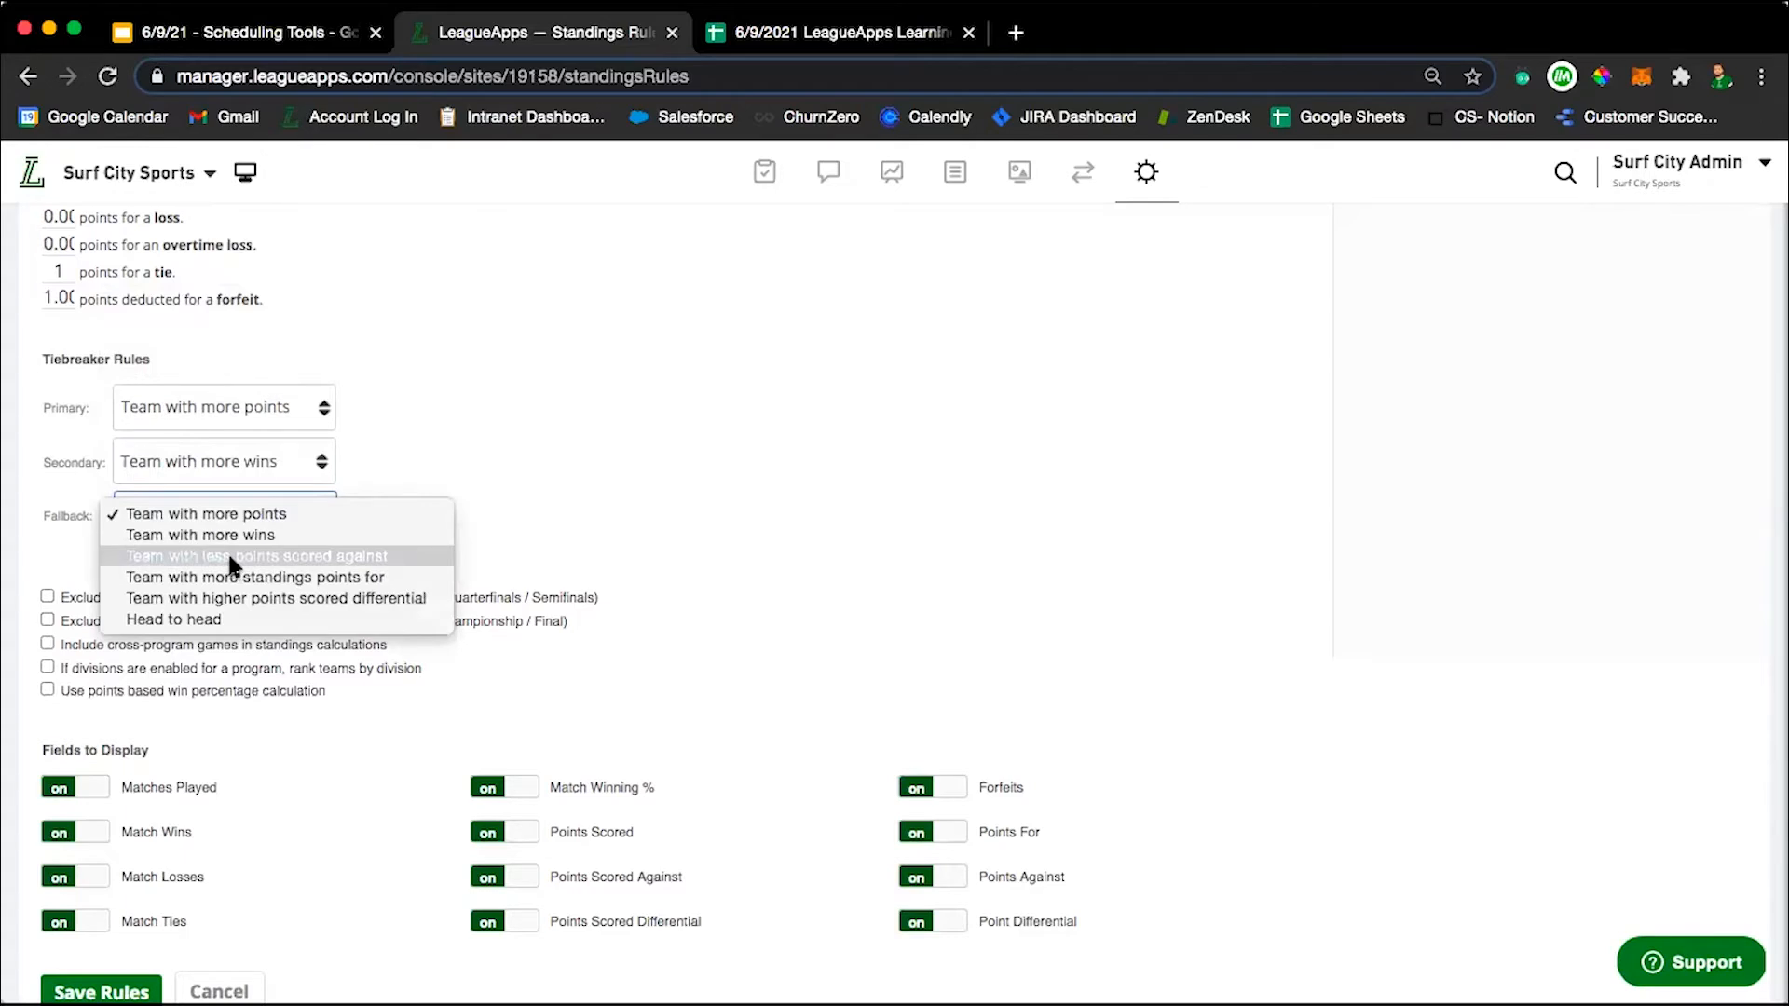
left_click(227, 556)
Review the standings calculation options and fields to display without changing them, and save the standings rules.
scroll(484, 517, "down", 1)
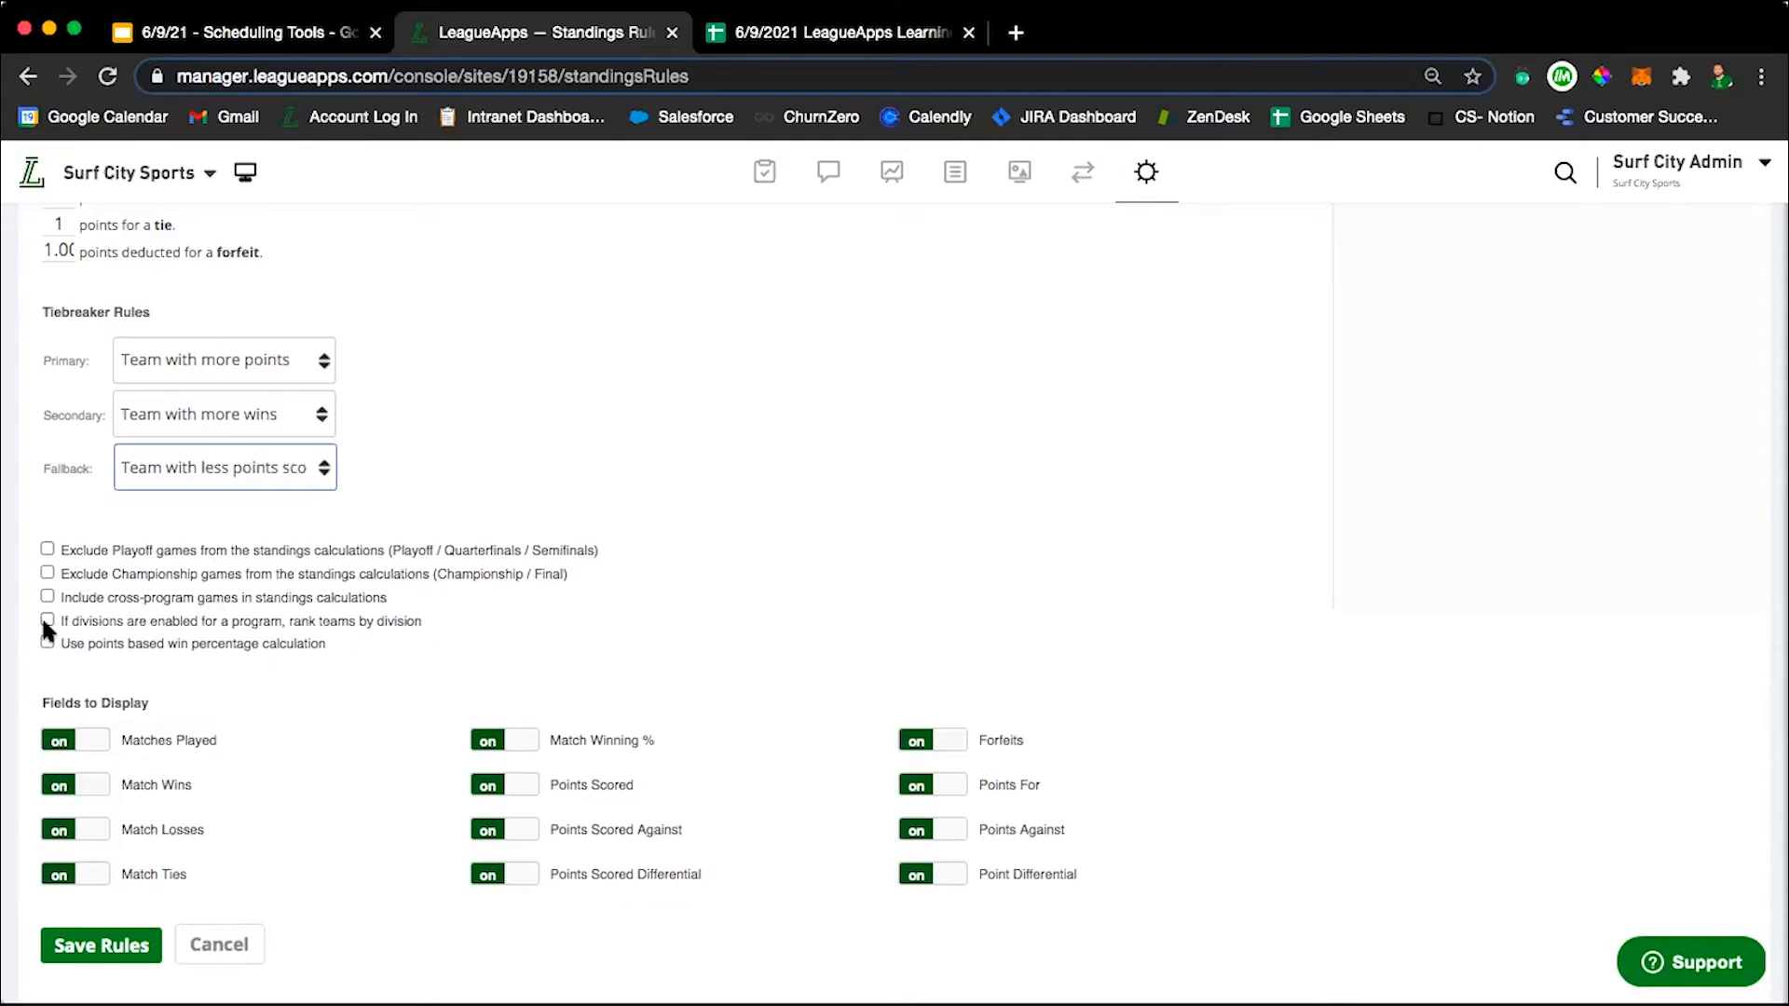
scroll(650, 485, "up", 5)
scroll(650, 485, "down", 4)
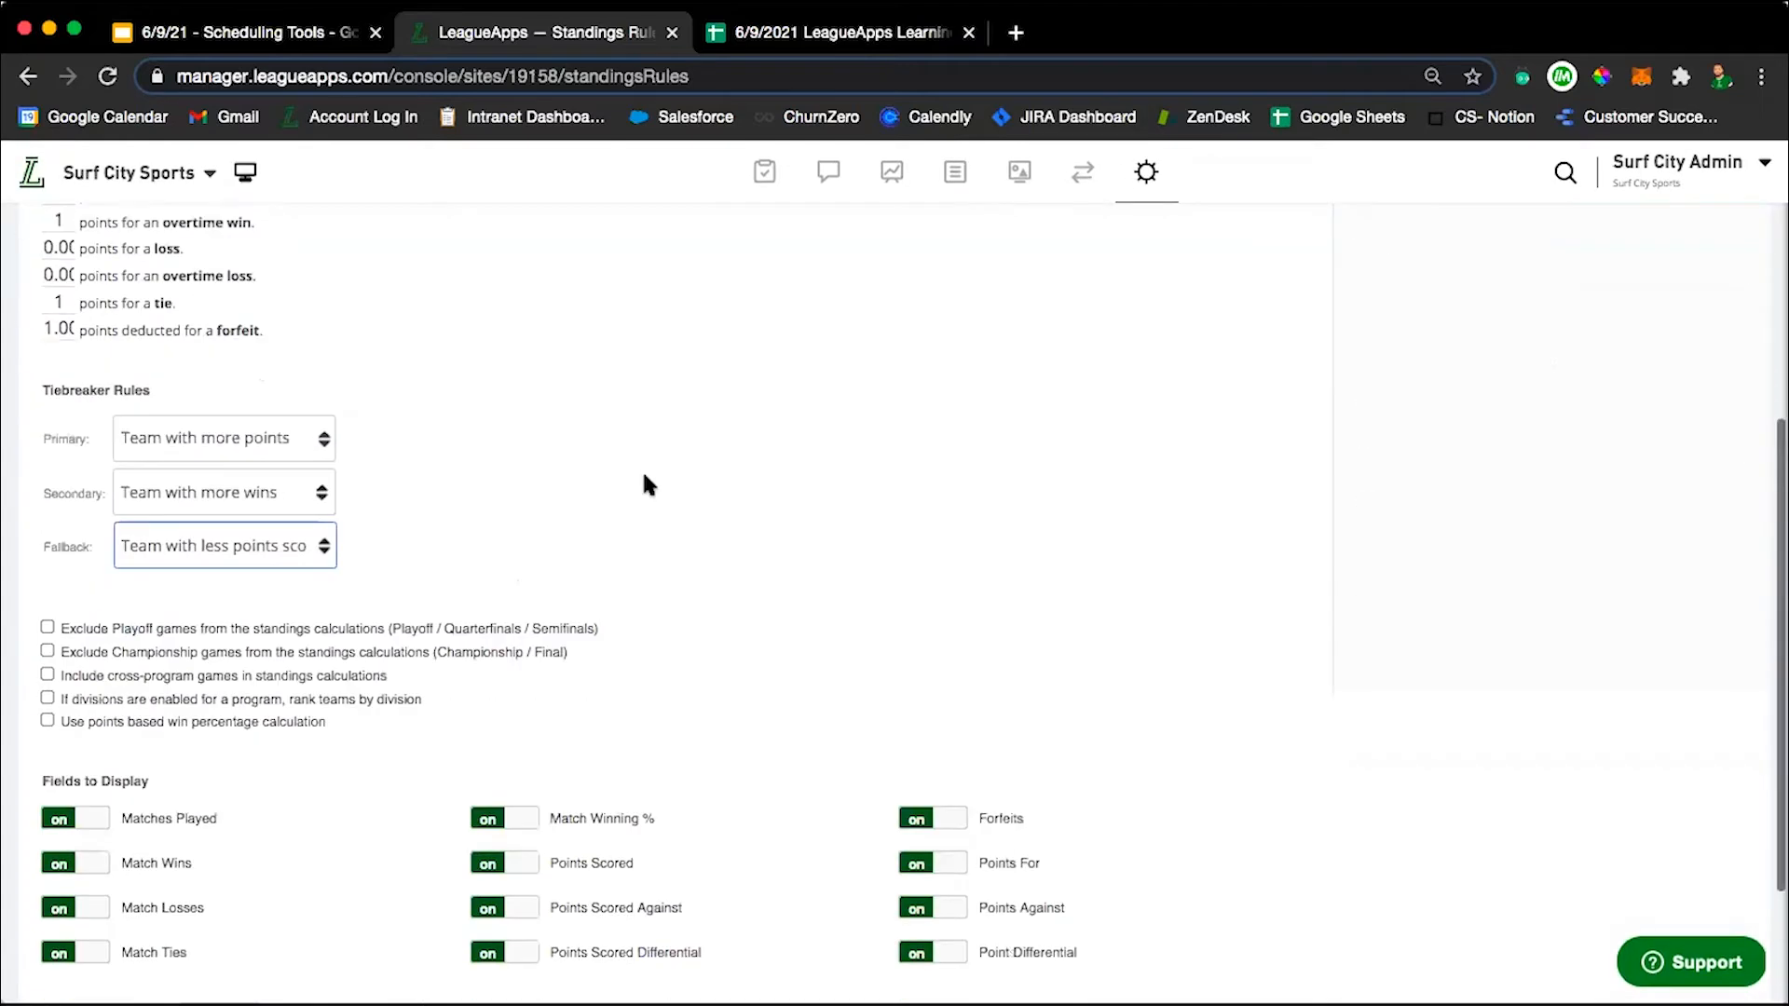
scroll(649, 484, "down", 1)
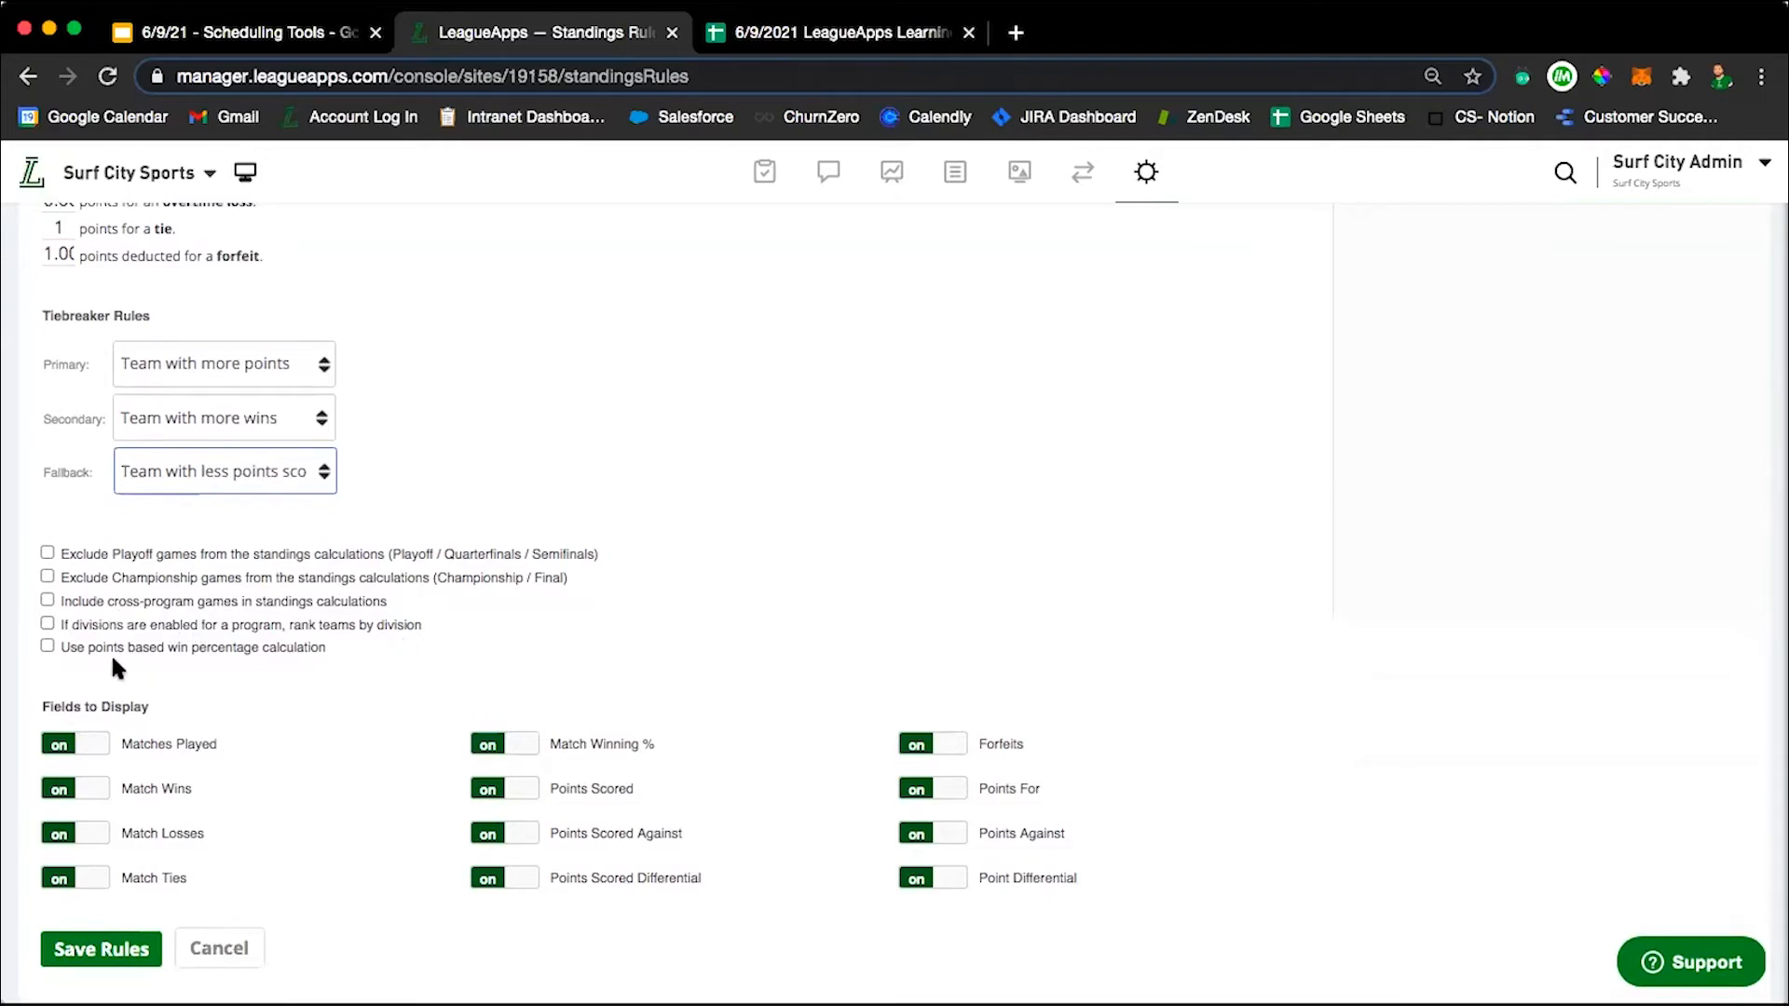
scroll(270, 699, "down", 1)
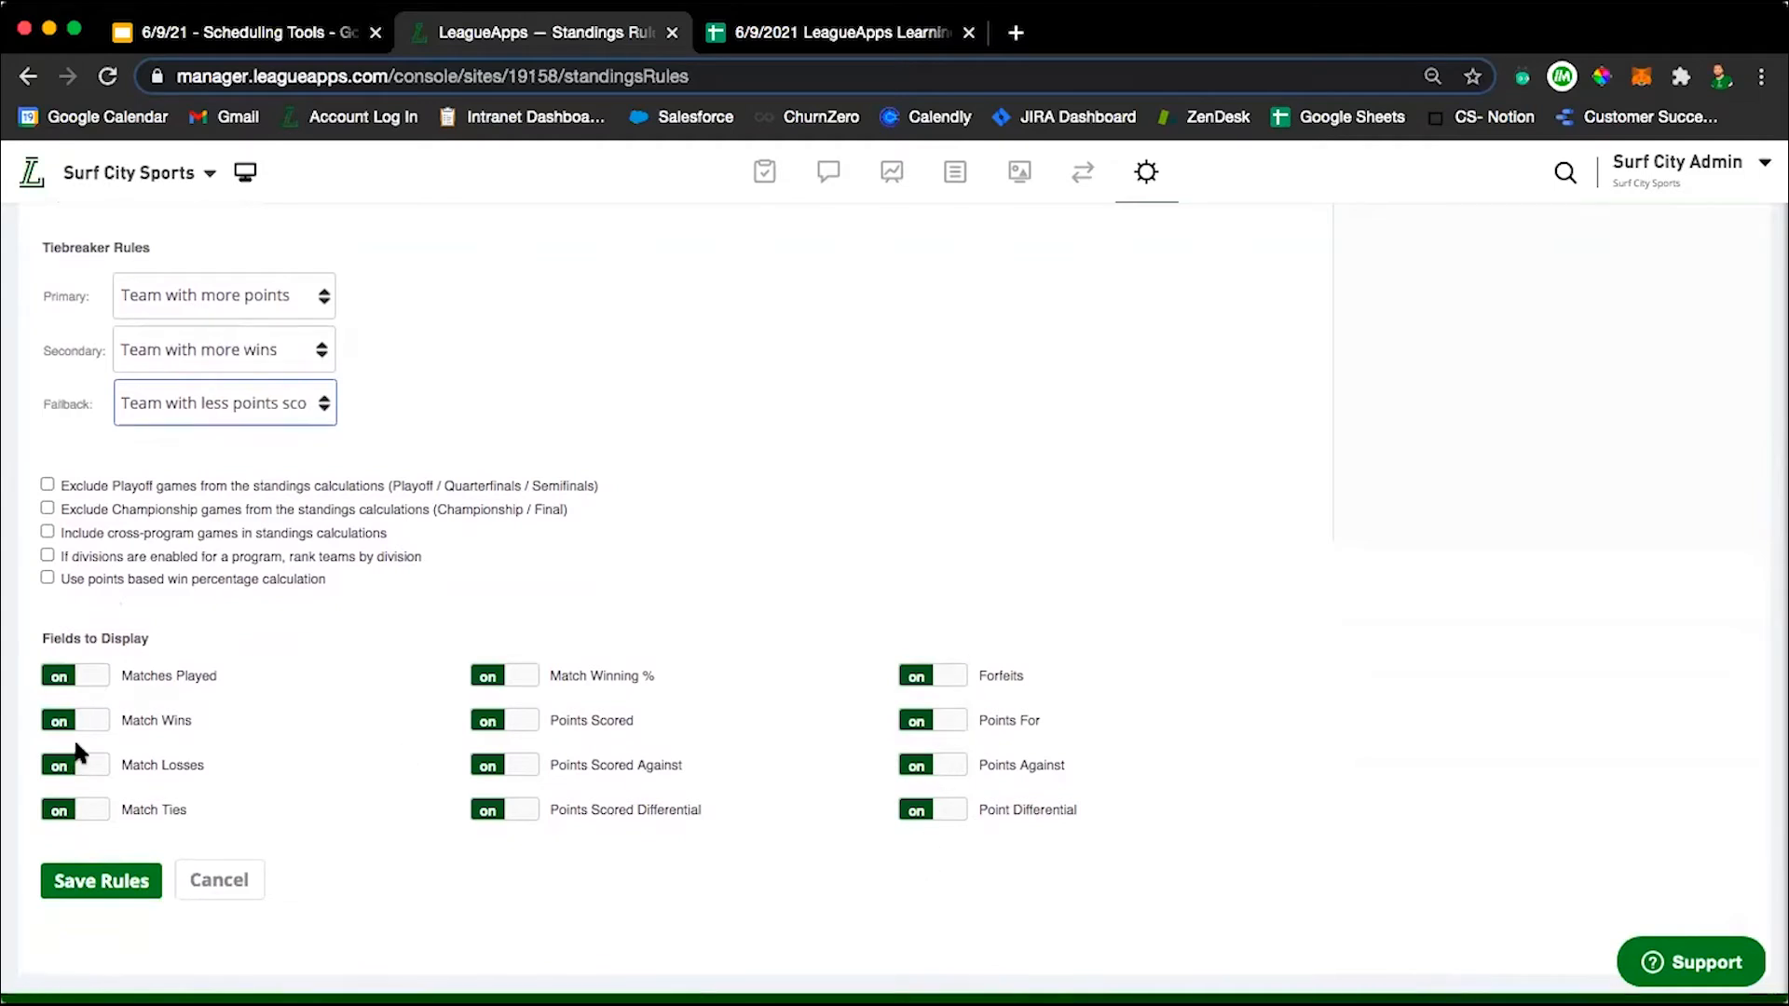
scroll(301, 813, "down", 1)
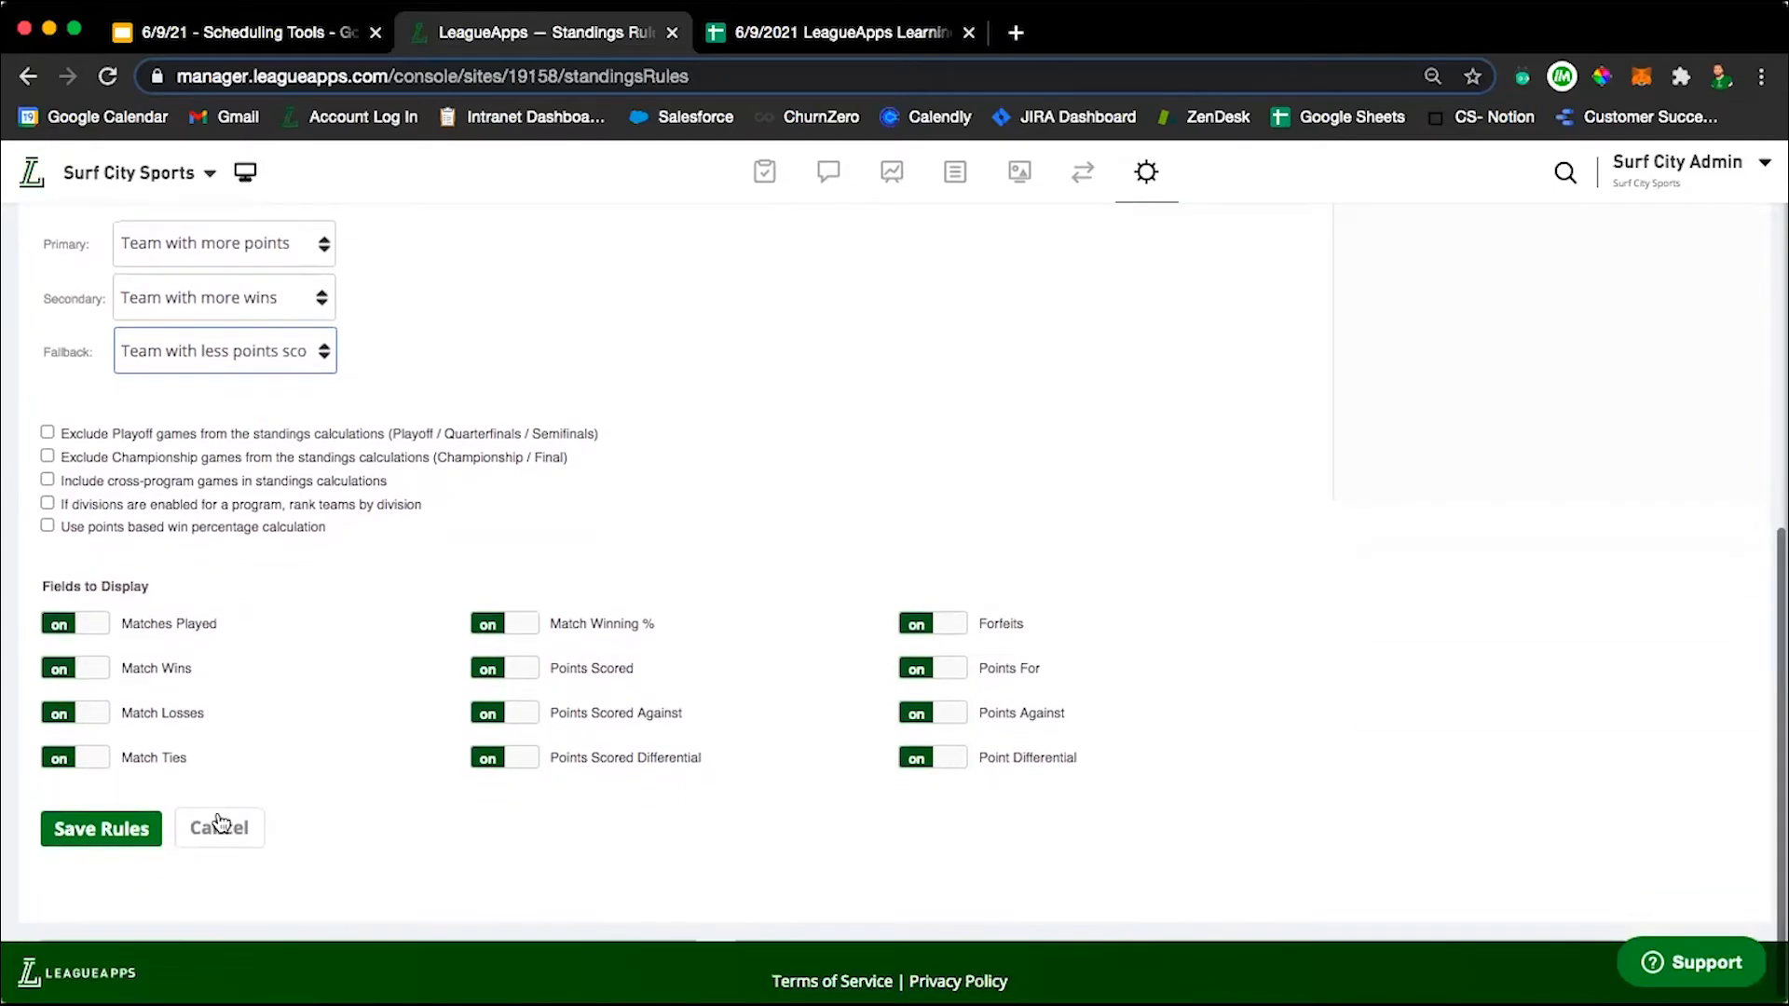
left_click(87, 834)
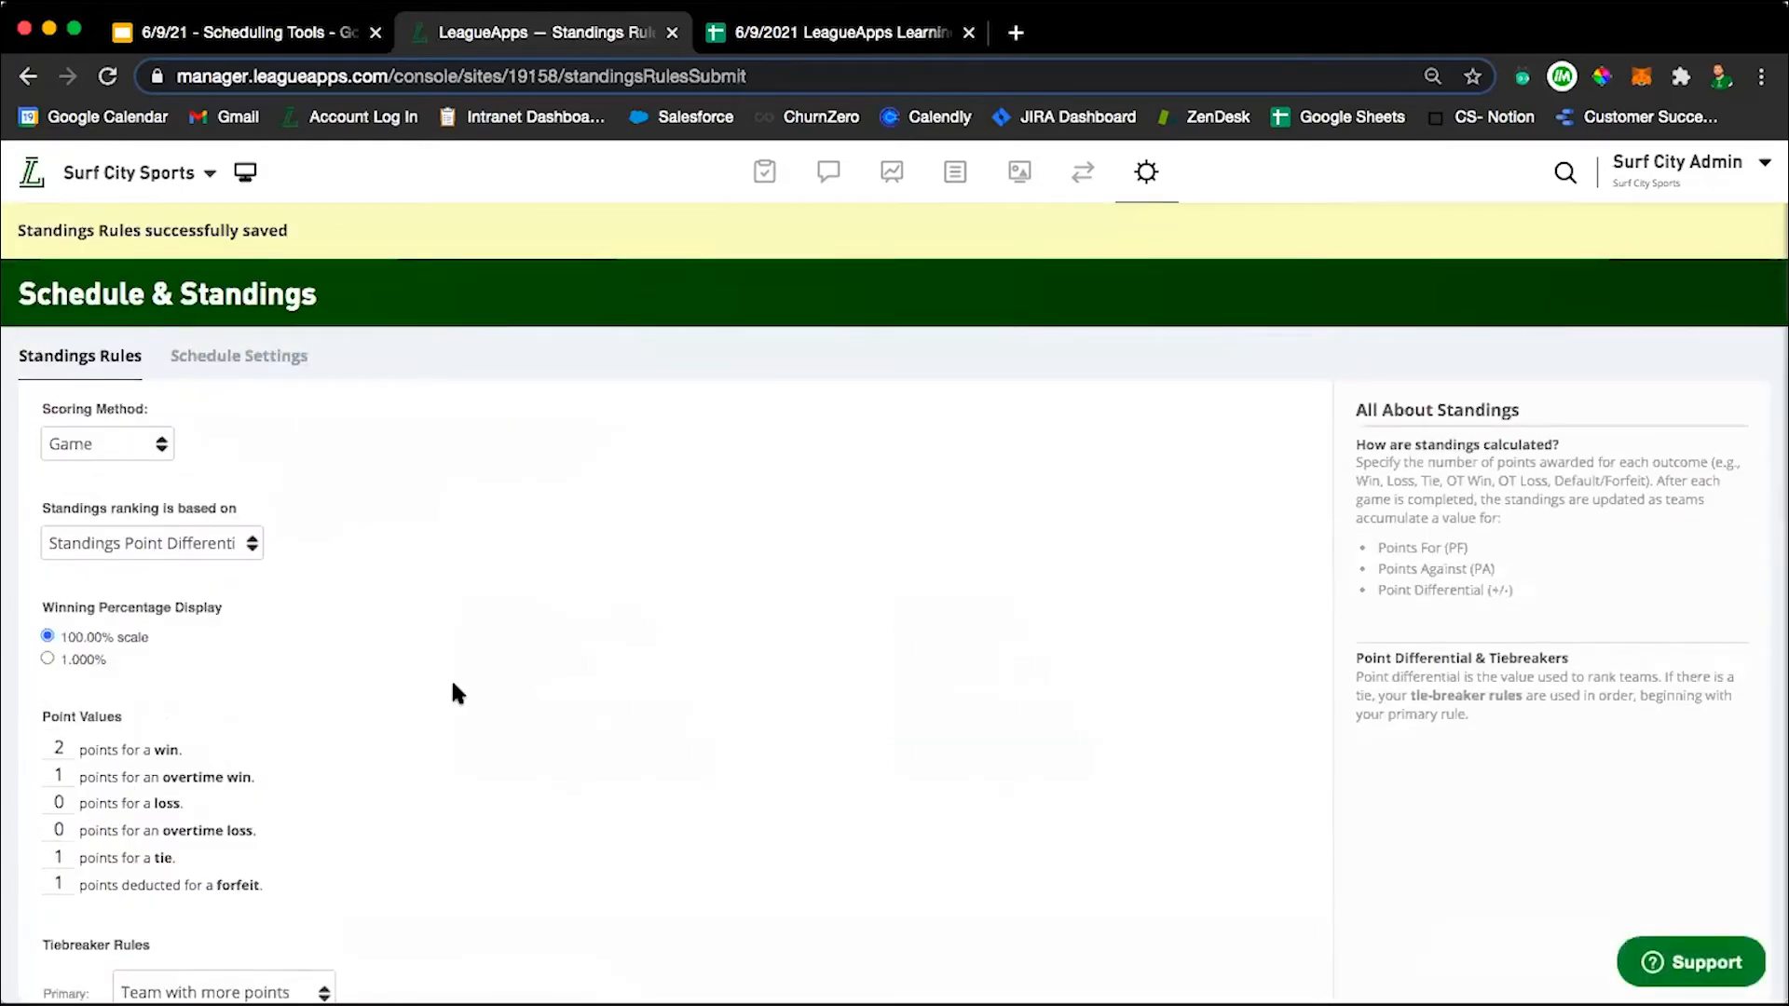
Return to the site dashboard and open the schedule of the Dodgeball 2021 Tournament 10U age group.
left_click(20, 184)
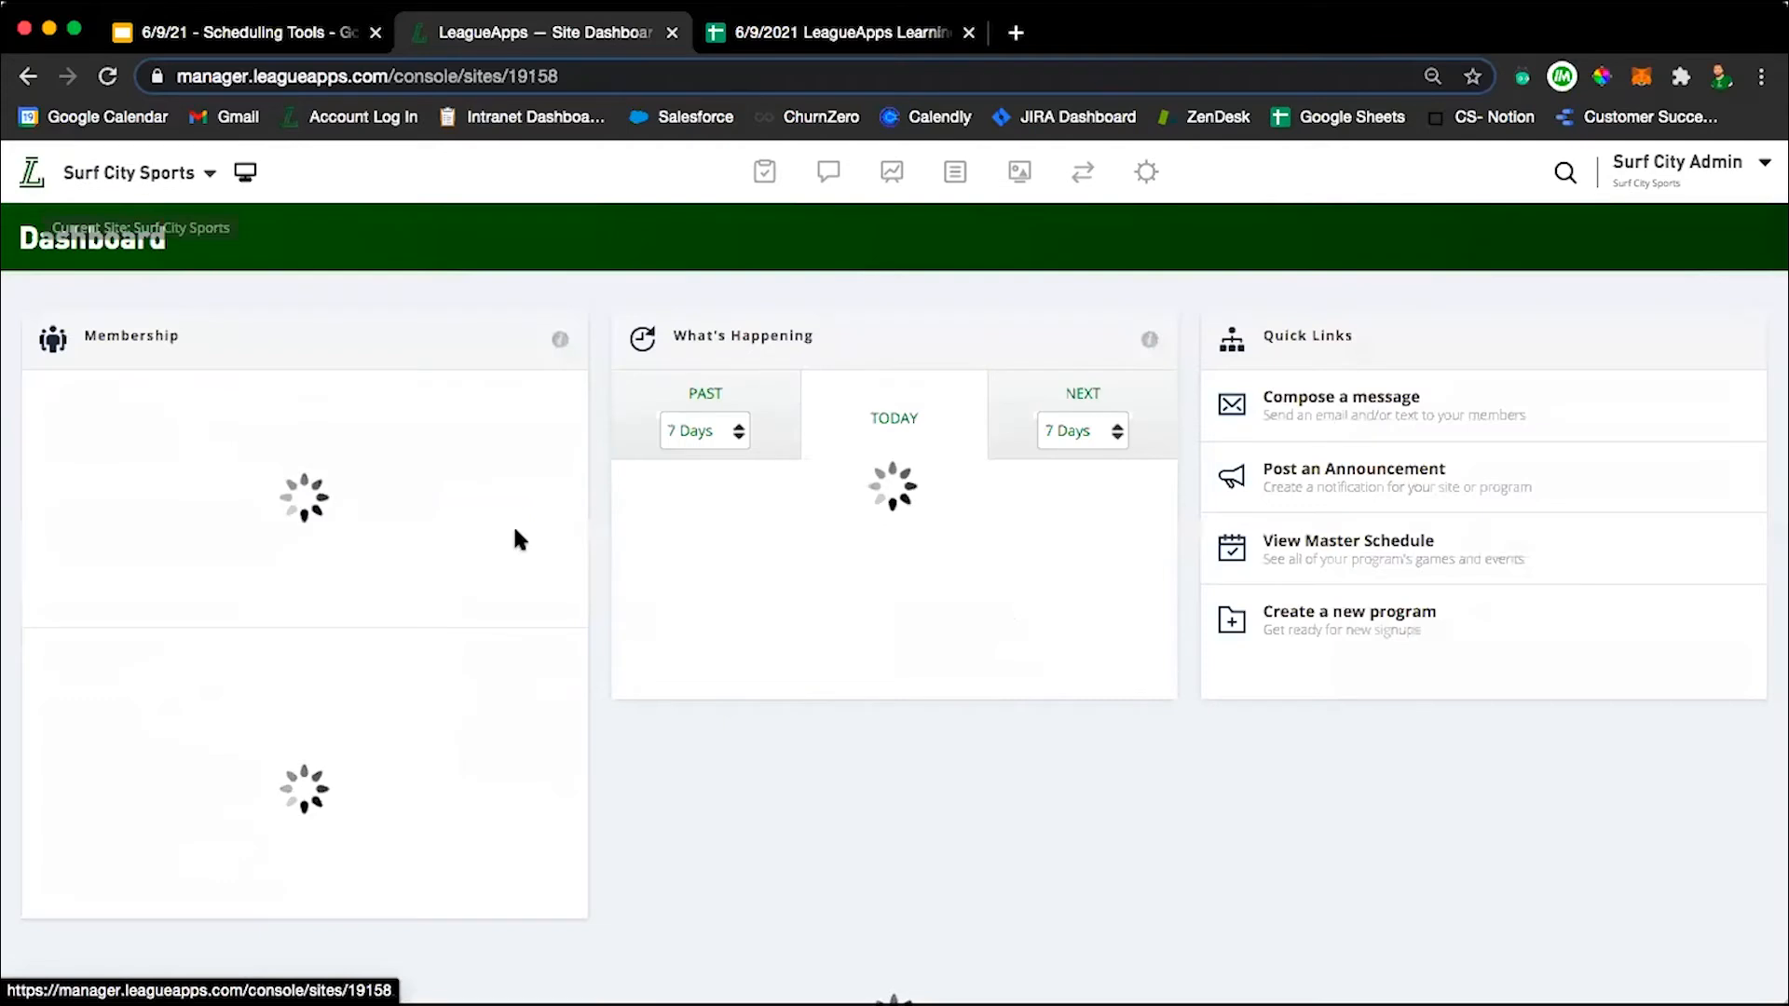
scroll(515, 539, "down", 10)
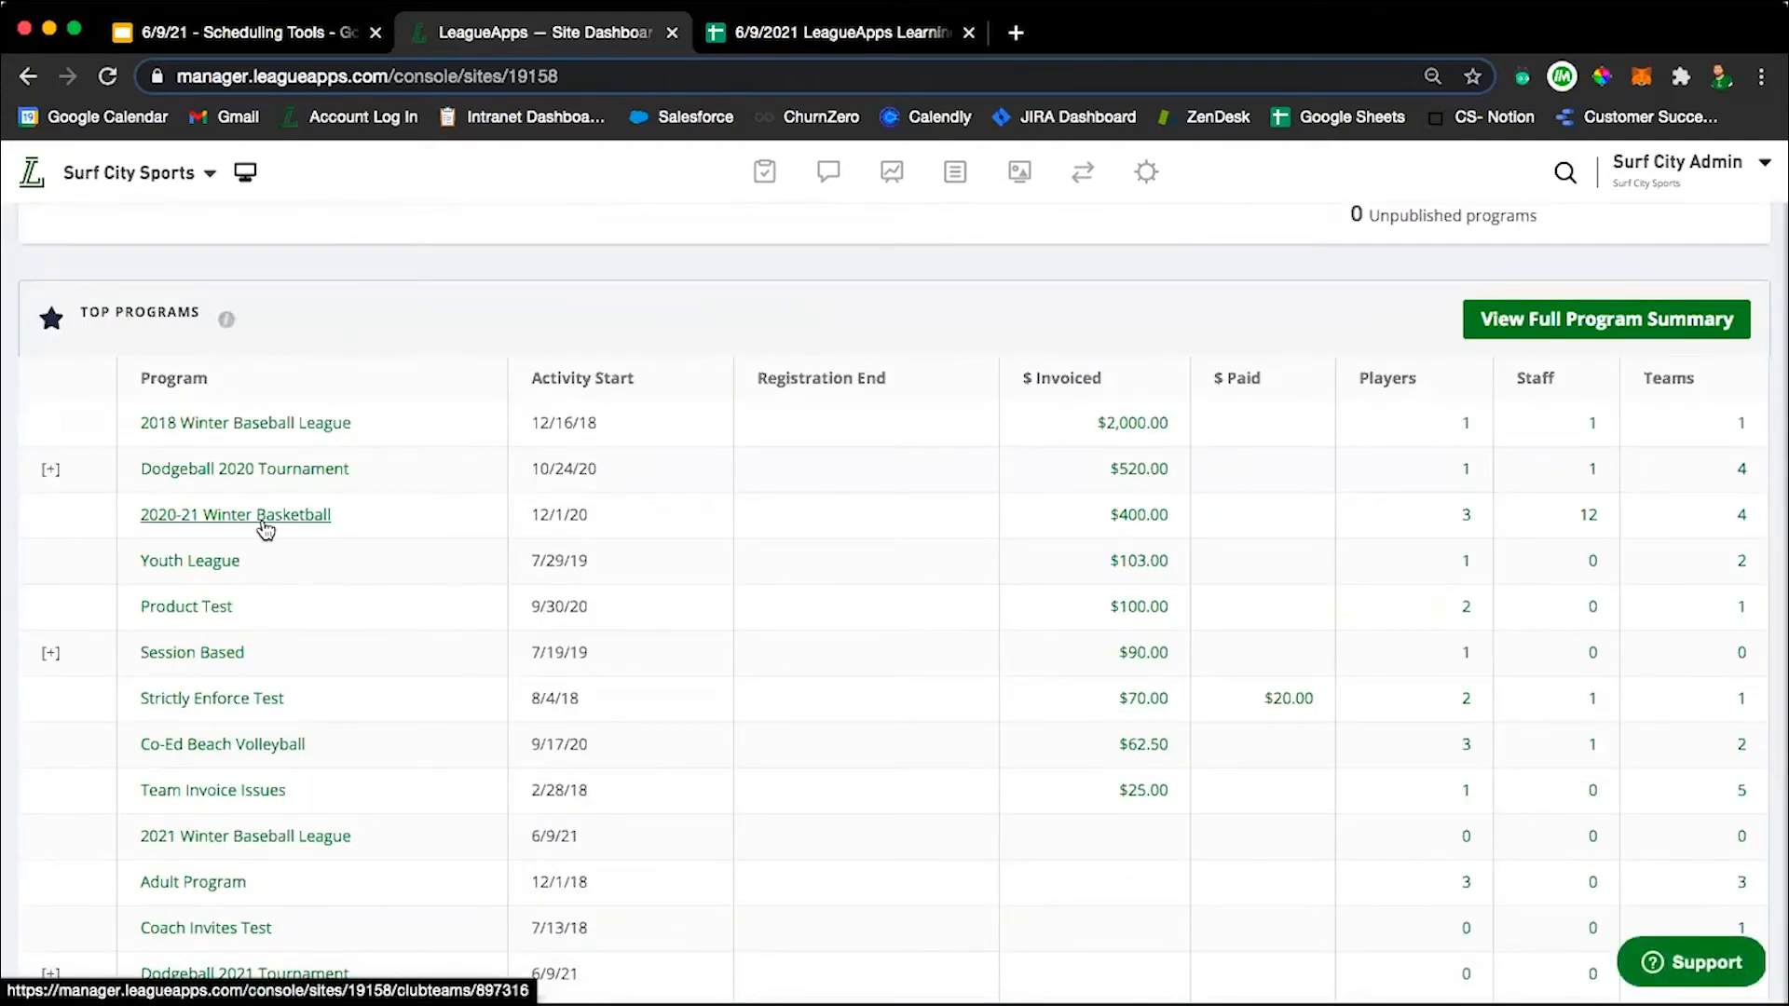
left_click(261, 515)
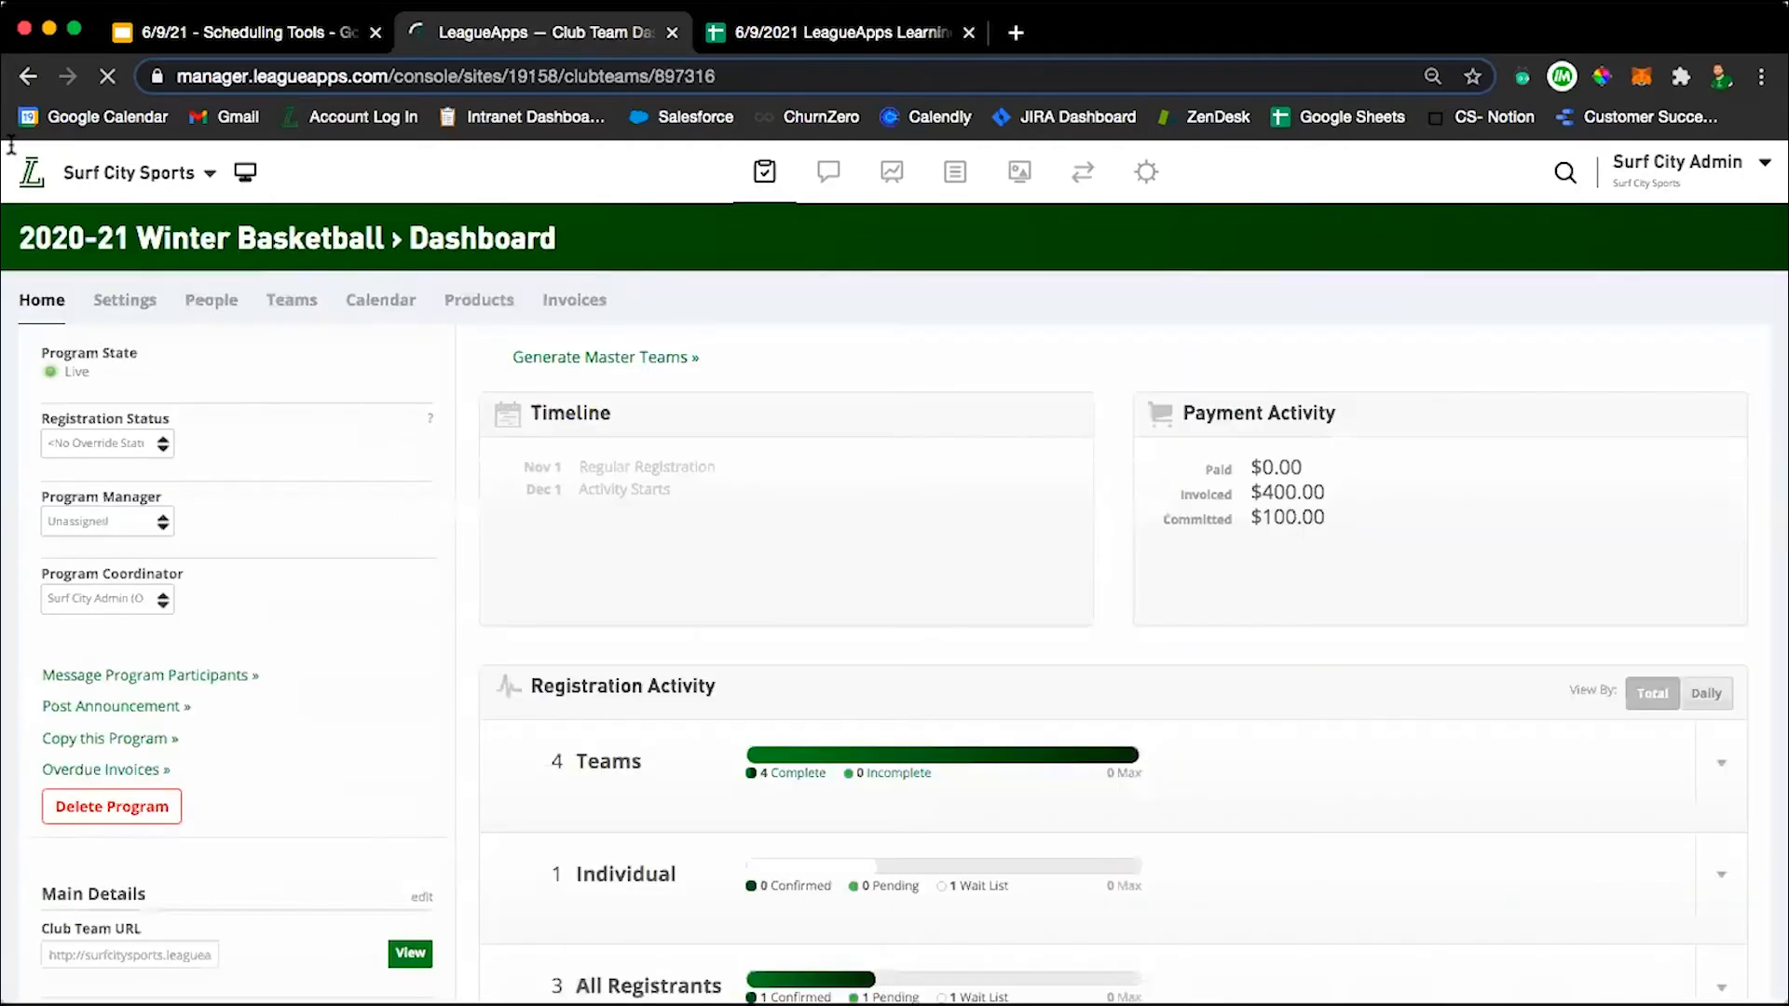
left_click(28, 74)
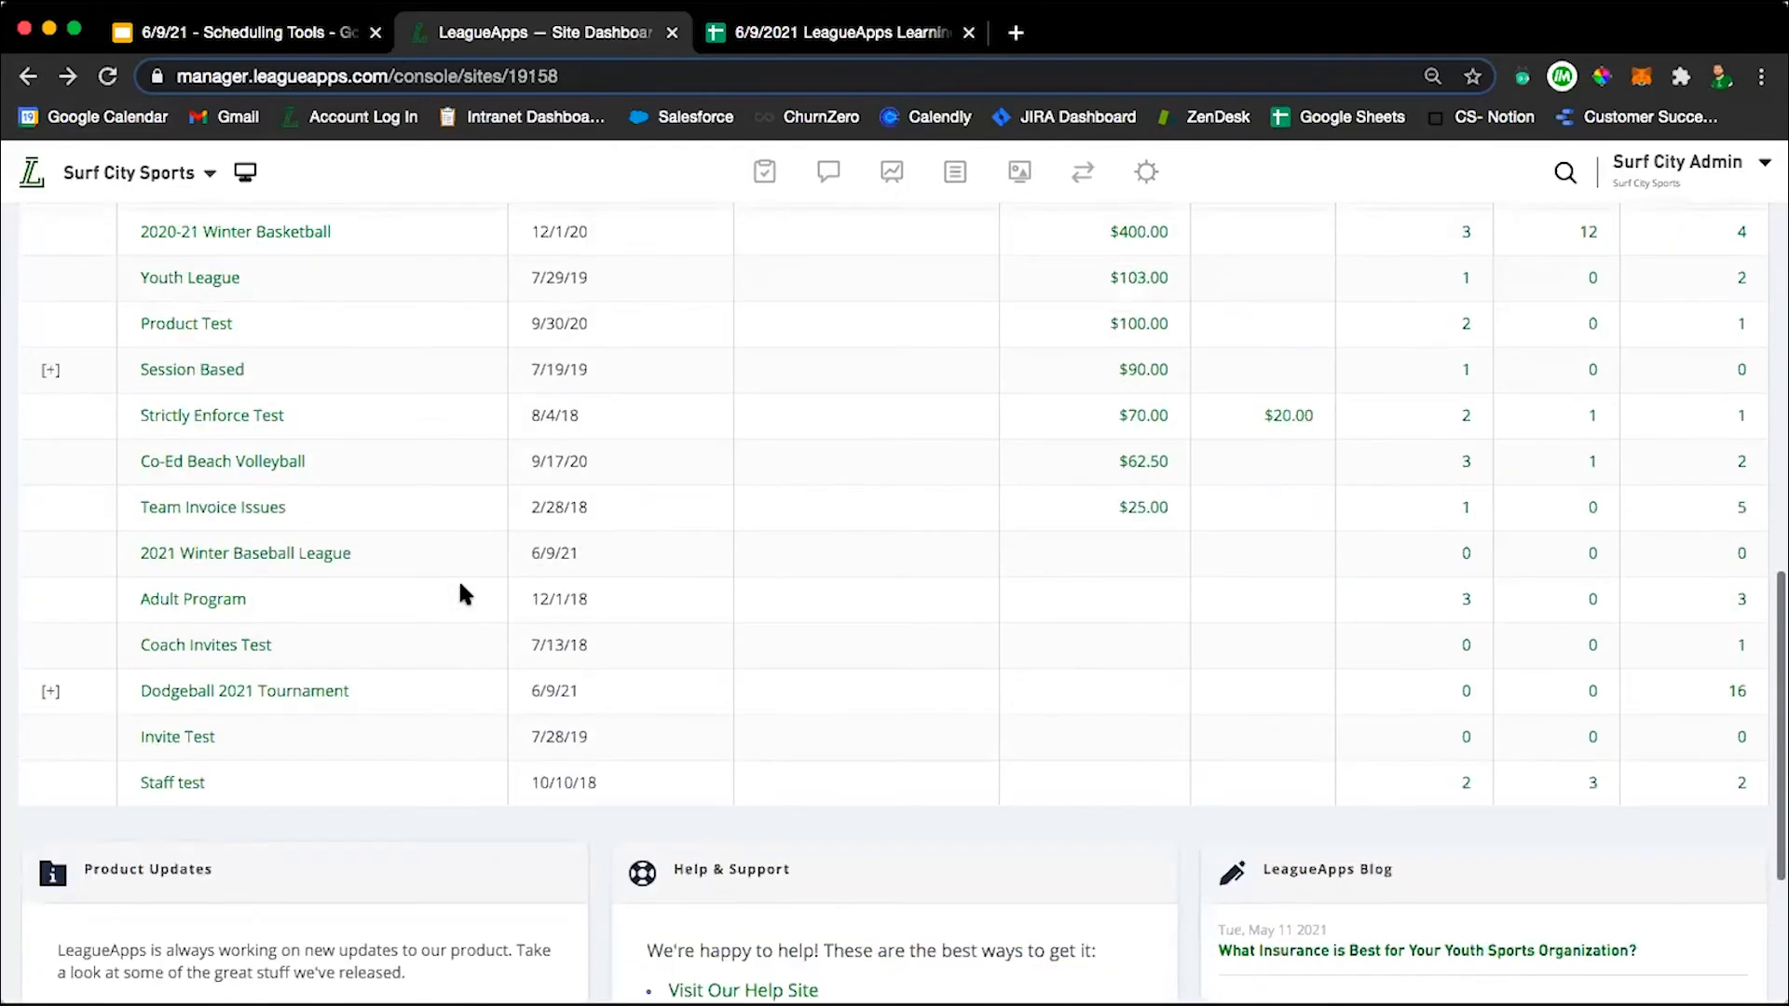
left_click(271, 778)
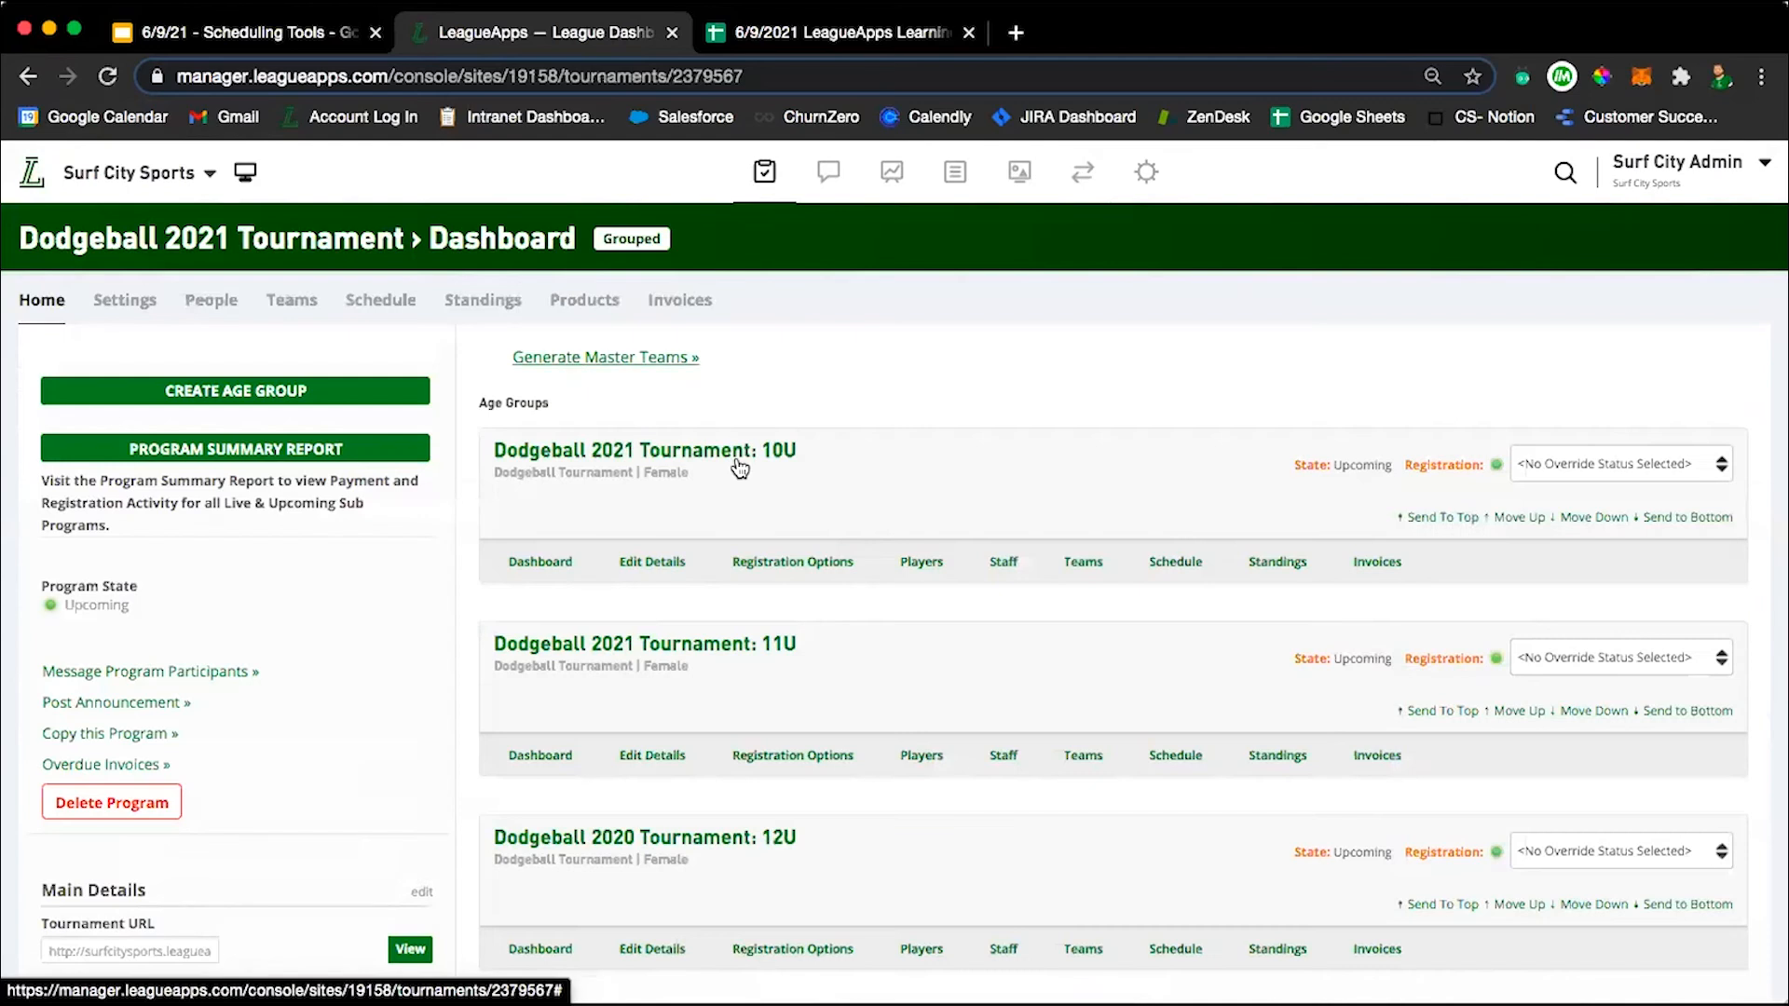
left_click(1149, 566)
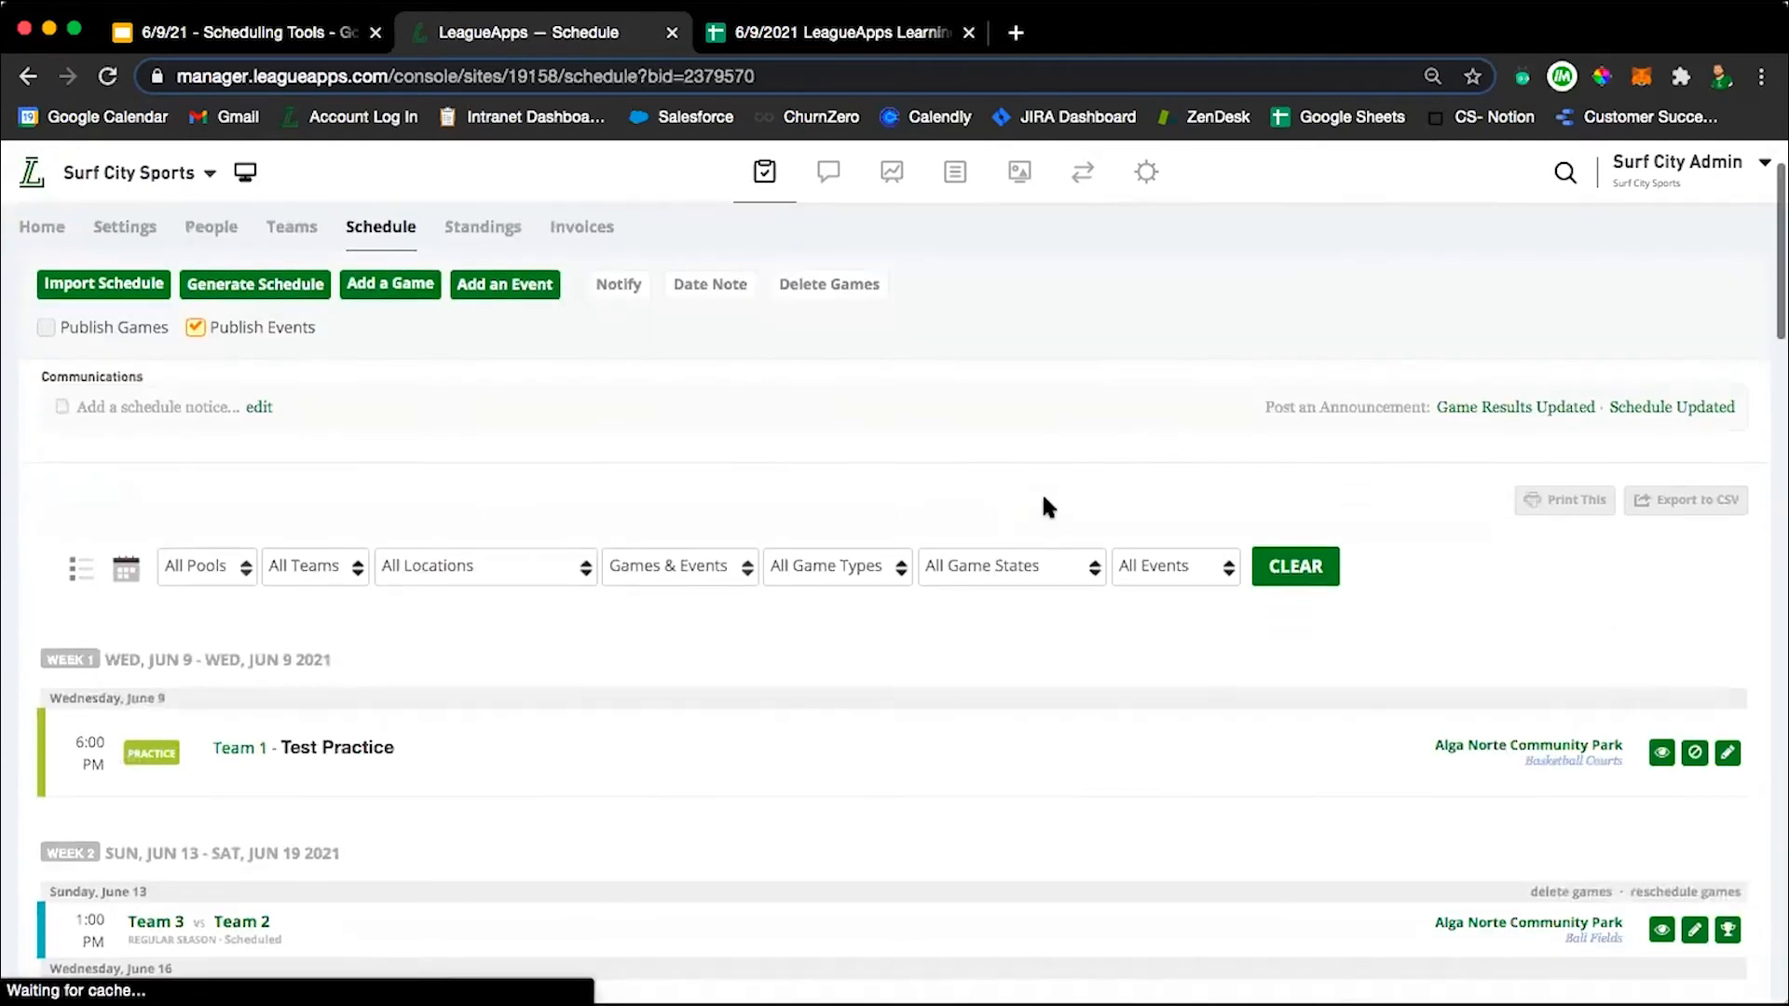
Open score entry for the Sunday, June 13 game and enter 3 for Team 3 and 1 for Team 2.
scroll(1048, 508, "down", 3)
scroll(1045, 504, "down", 4)
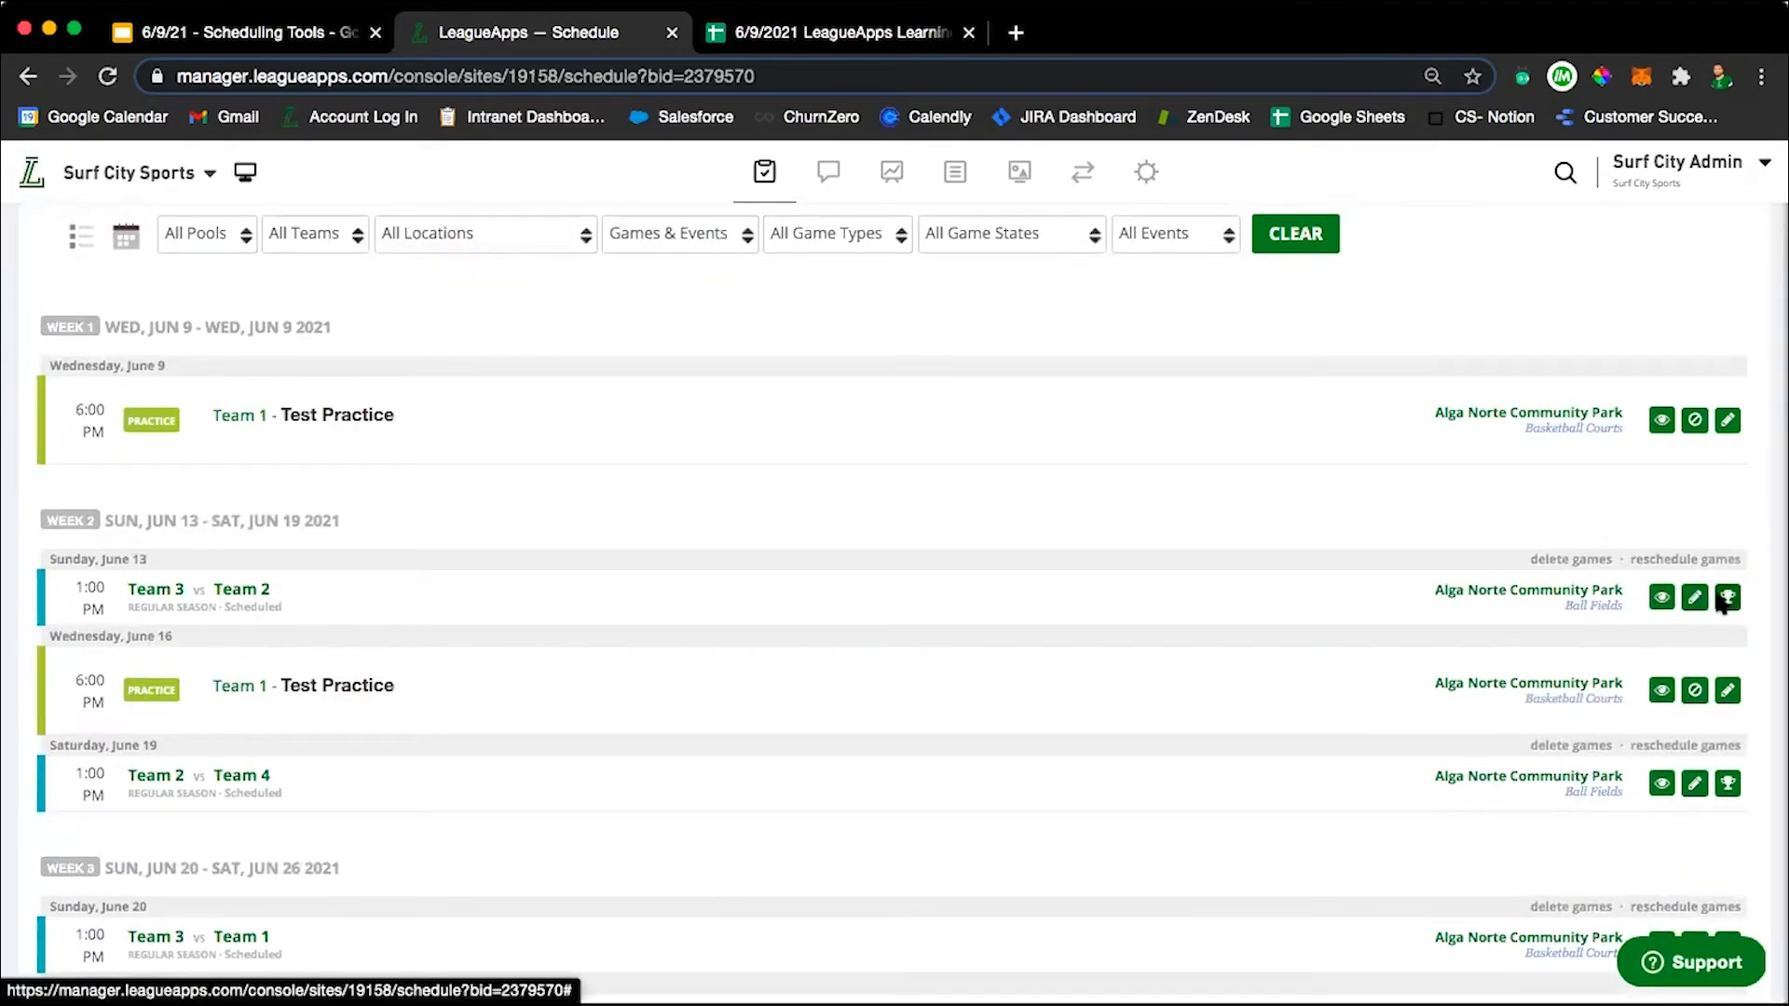
scroll(954, 471, "down", 1)
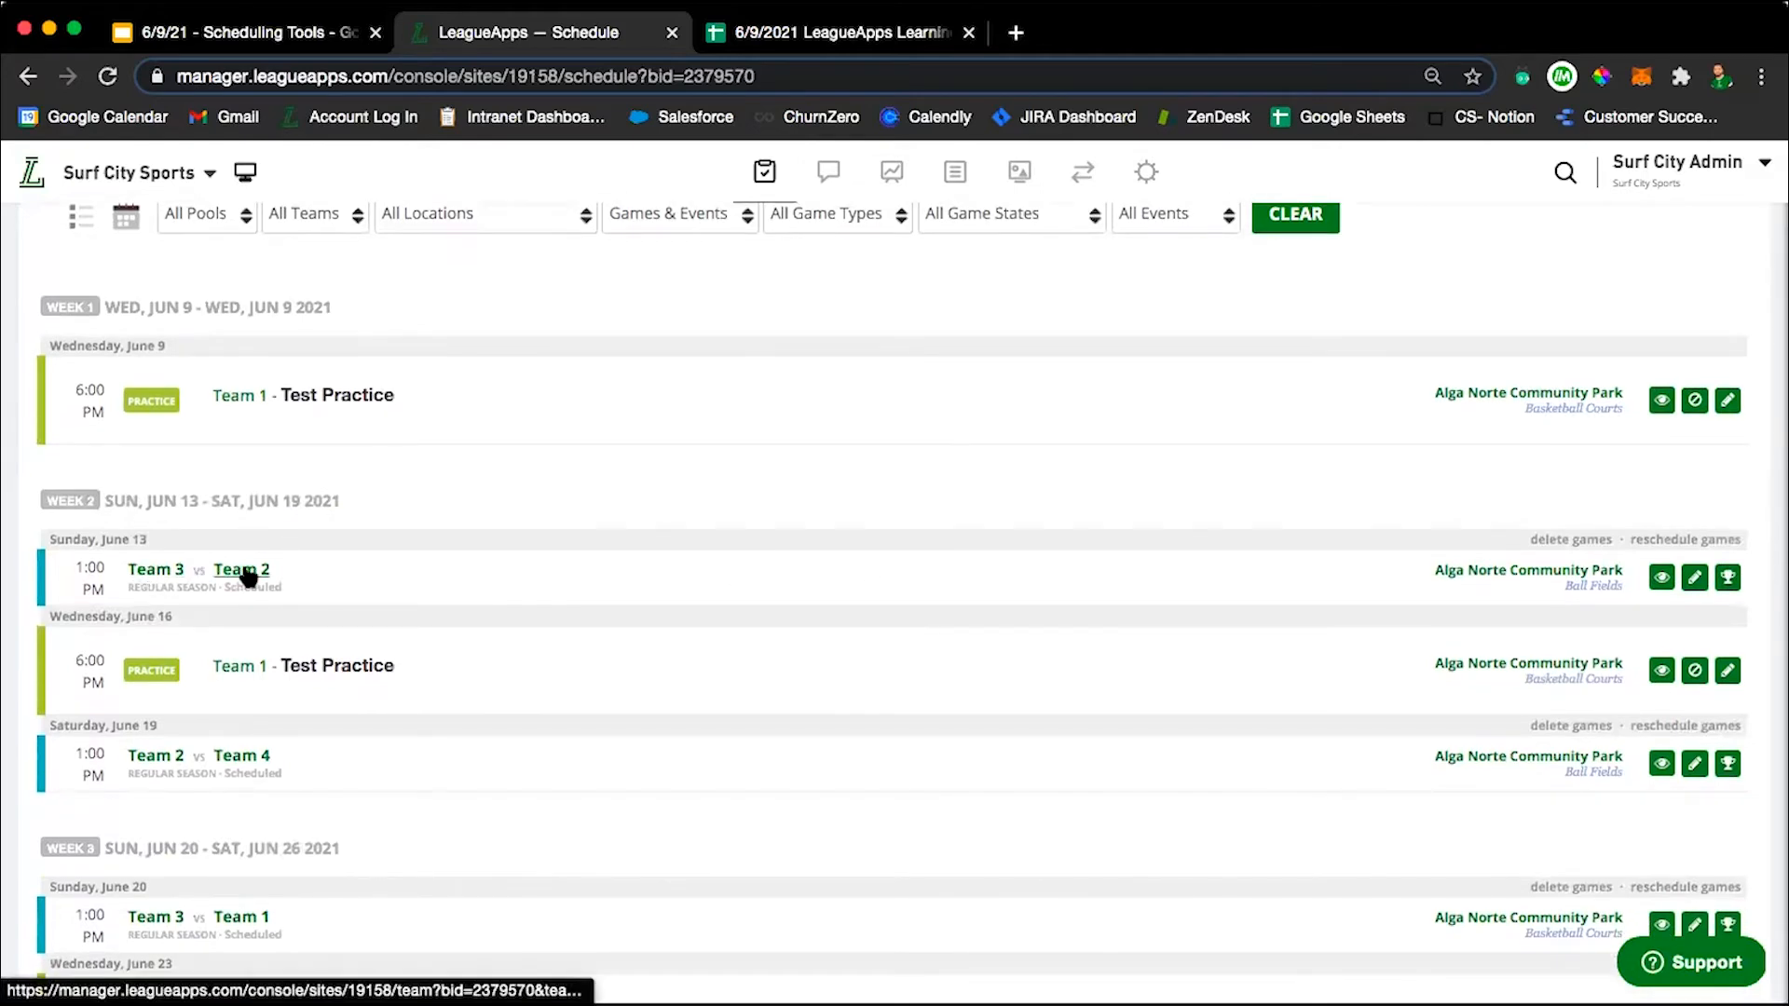
scroll(559, 585, "up", 5)
scroll(560, 584, "down", 4)
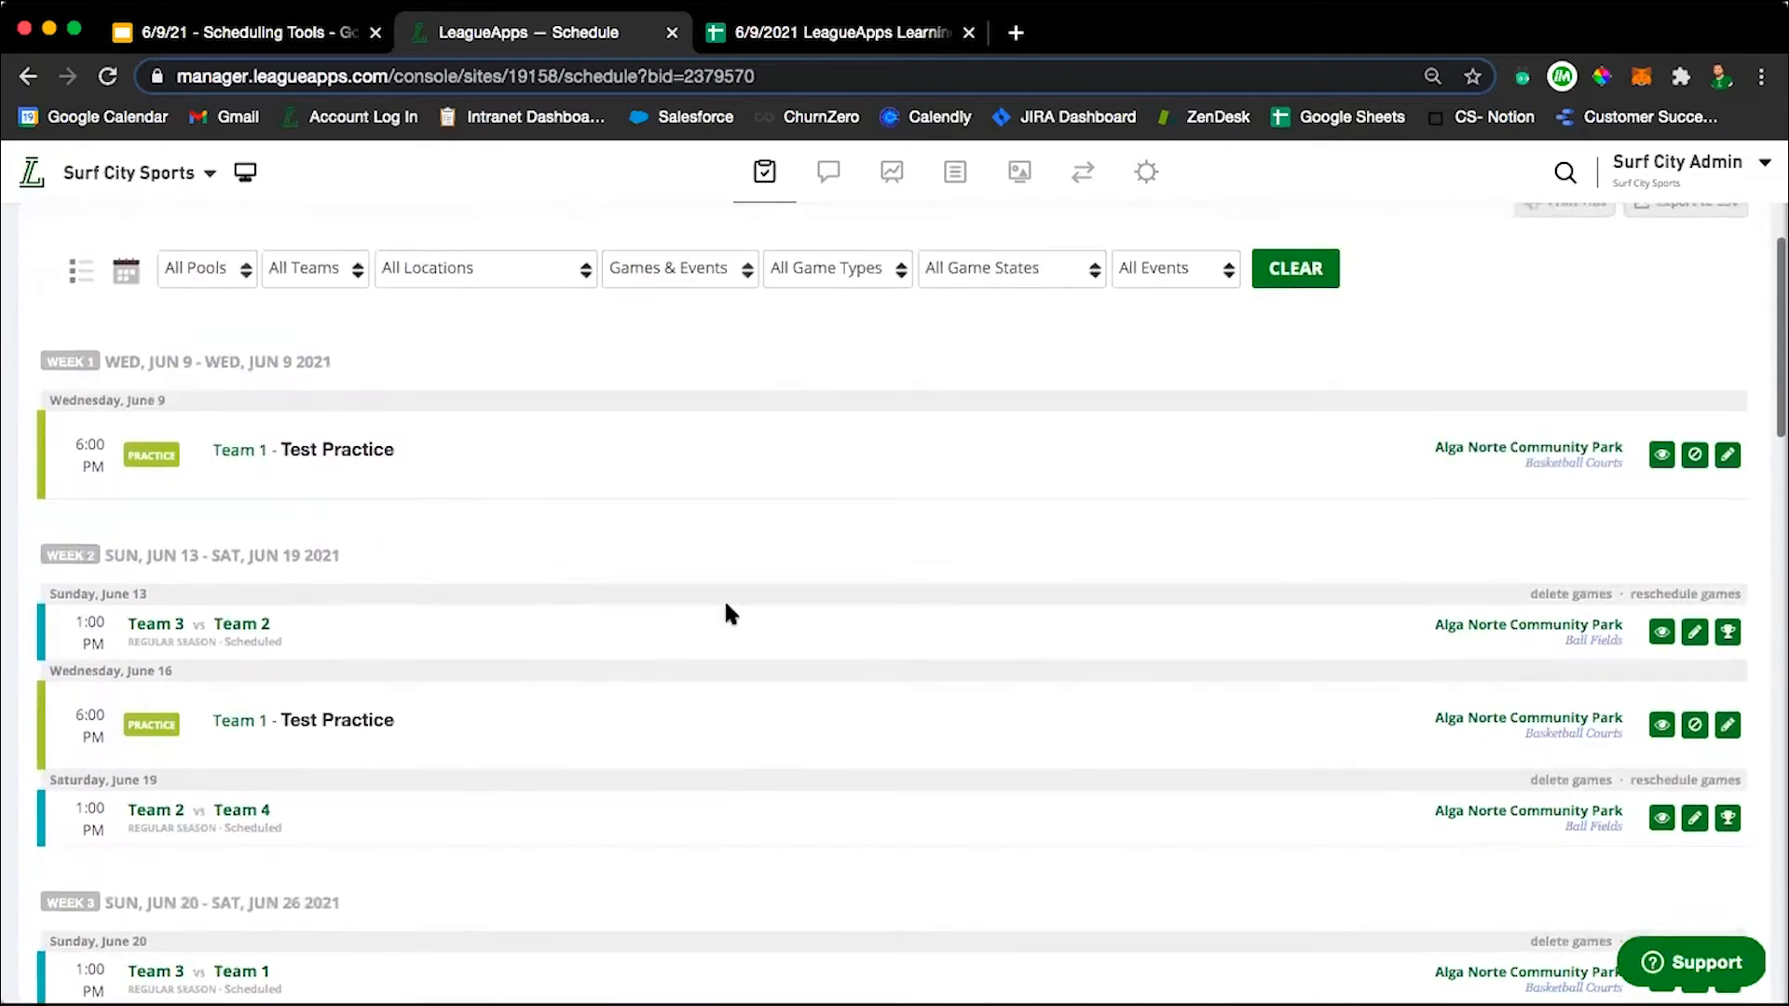
left_click(1728, 634)
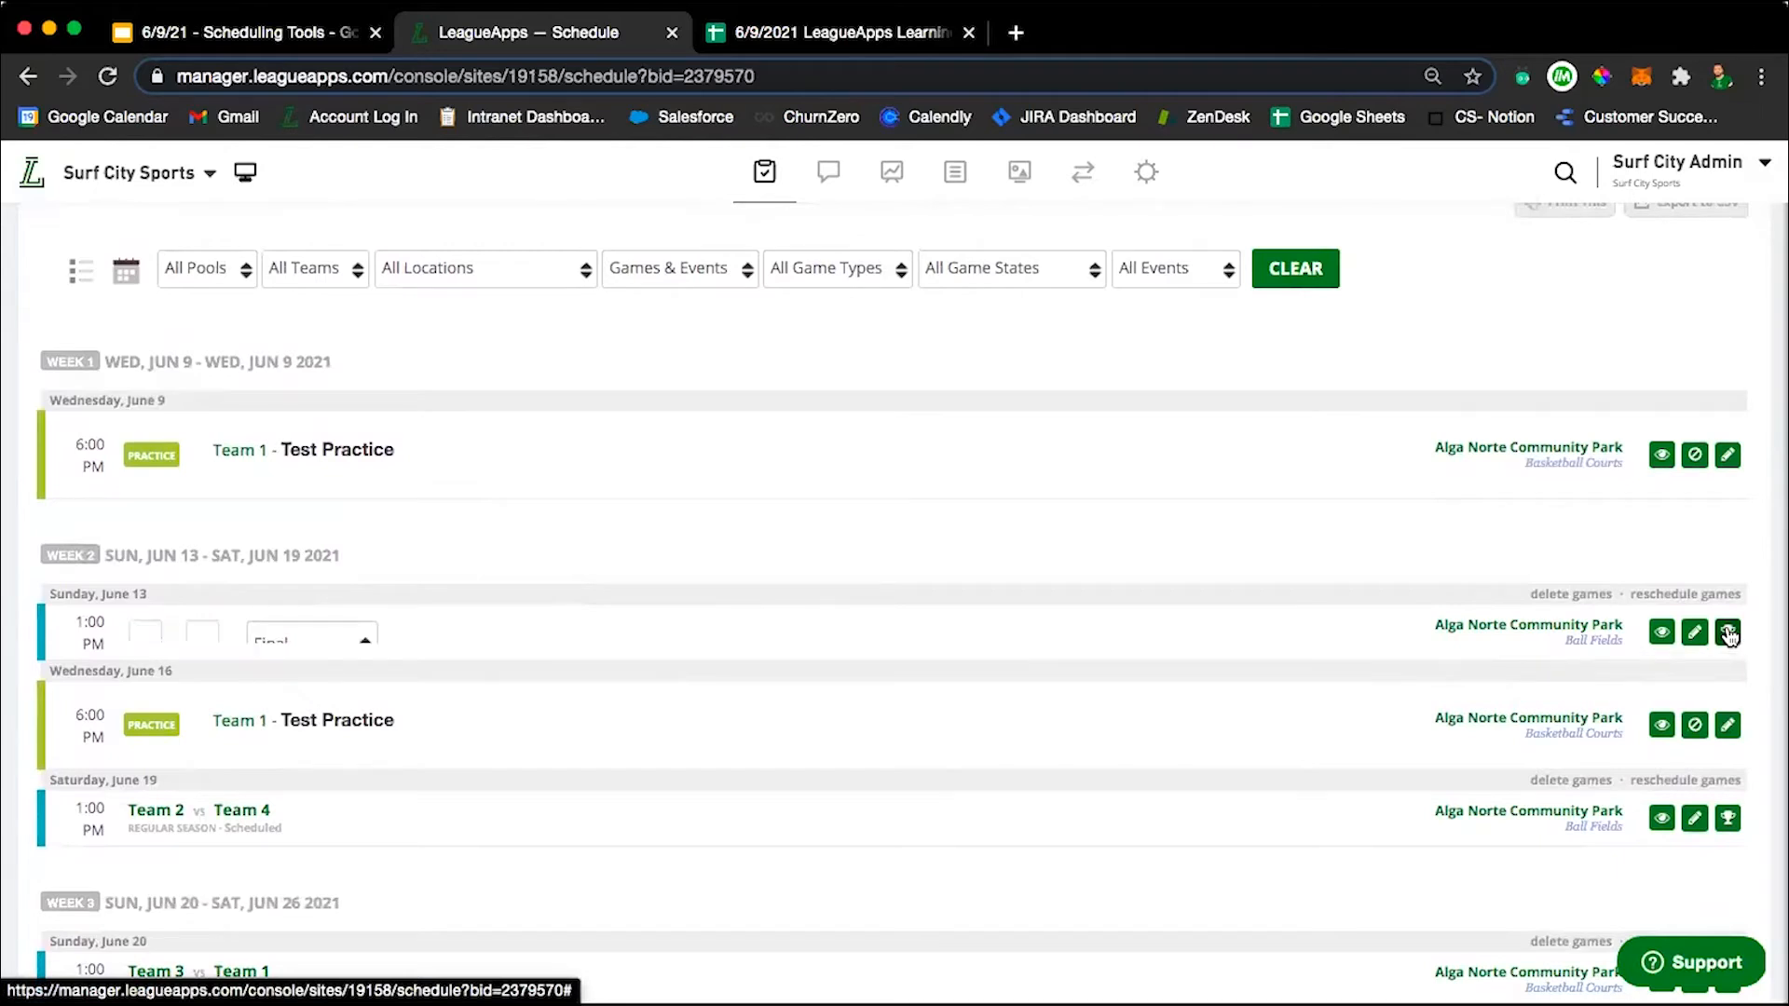
left_click(205, 627)
left_click(145, 625)
type("3")
left_click(207, 626)
type("1")
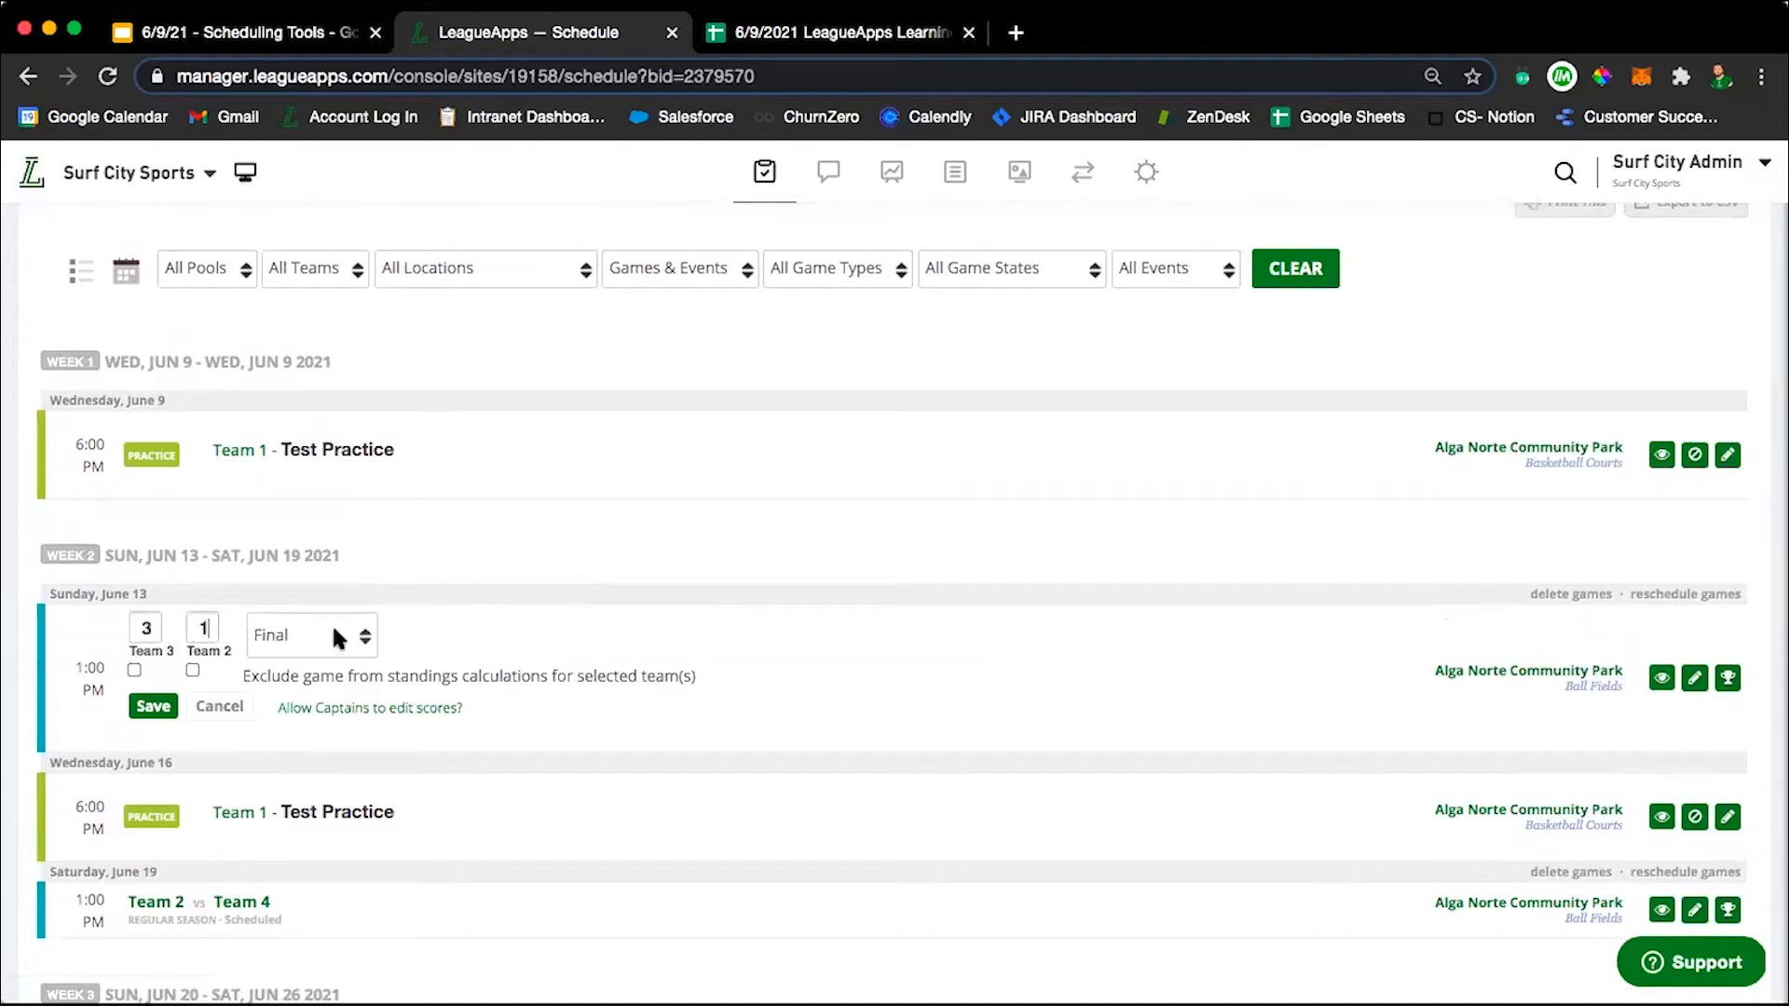
Examine the status options available for the June 13 game result, keeping Final selected.
left_click(332, 637)
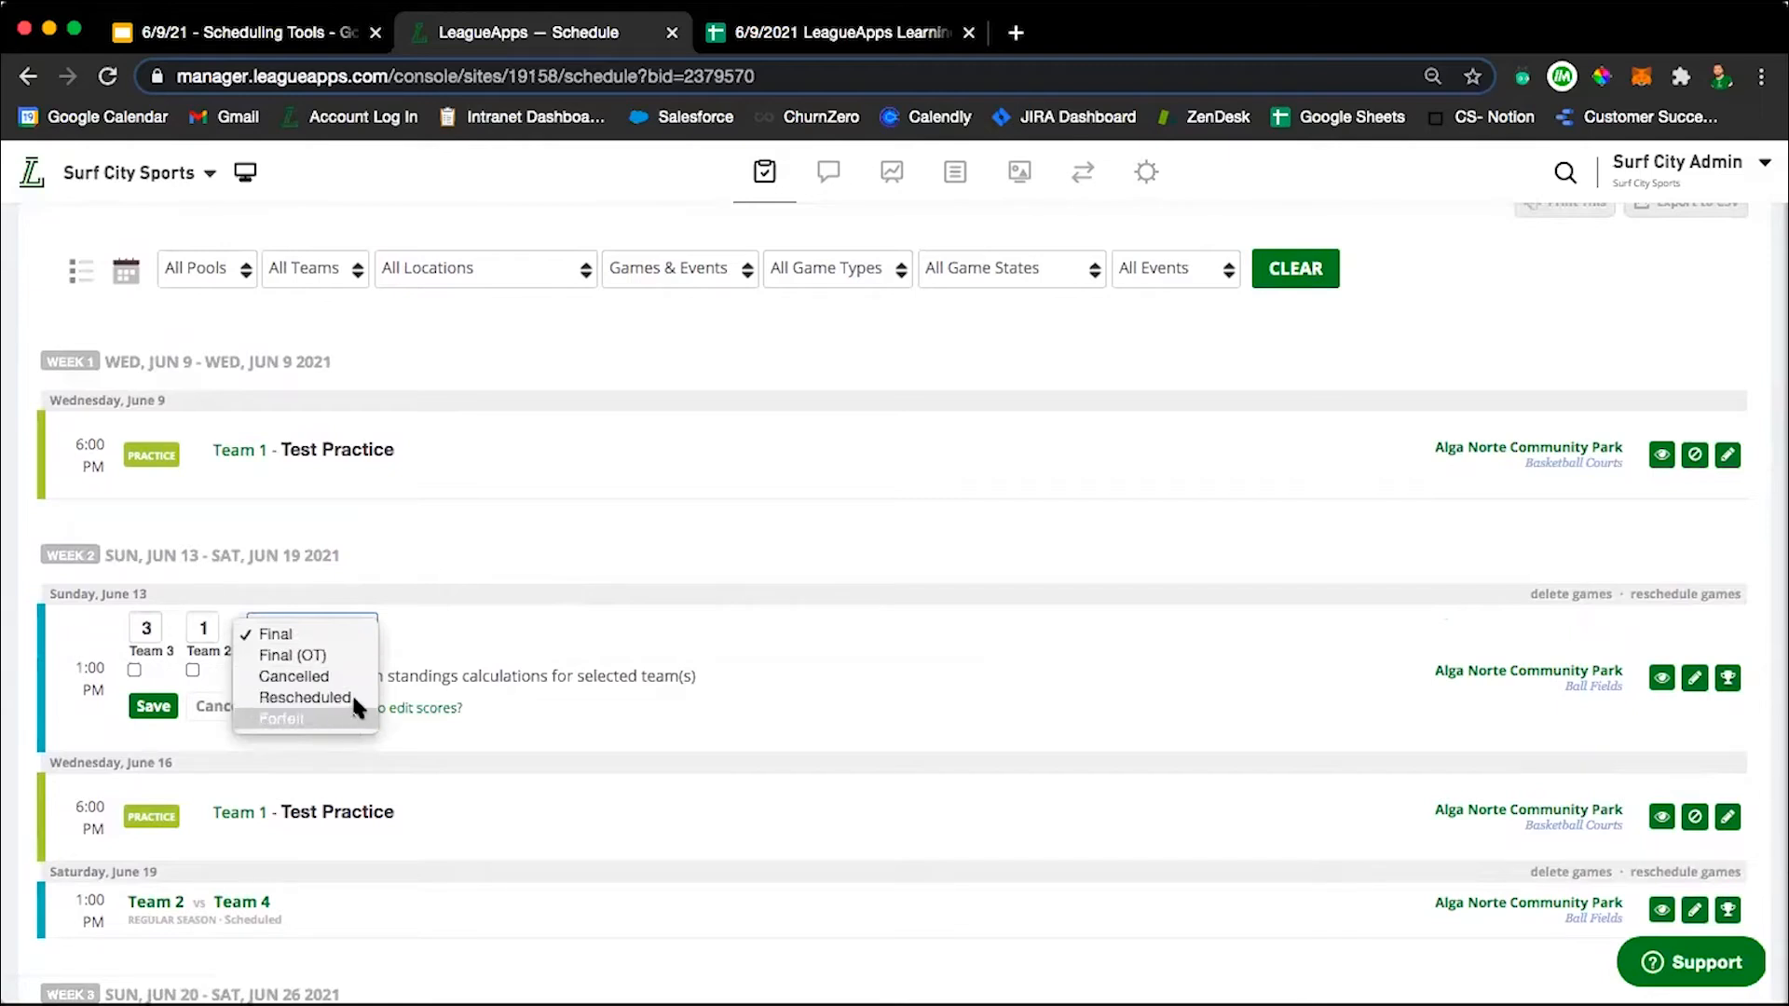
left_click(431, 734)
left_click(279, 628)
left_click(398, 742)
Clear both scores of the June 13 game, set its status to Rescheduled, and dismiss the rescheduling dialog.
left_click(150, 628)
key("BackSpace")
left_click(215, 629)
key("BackSpace")
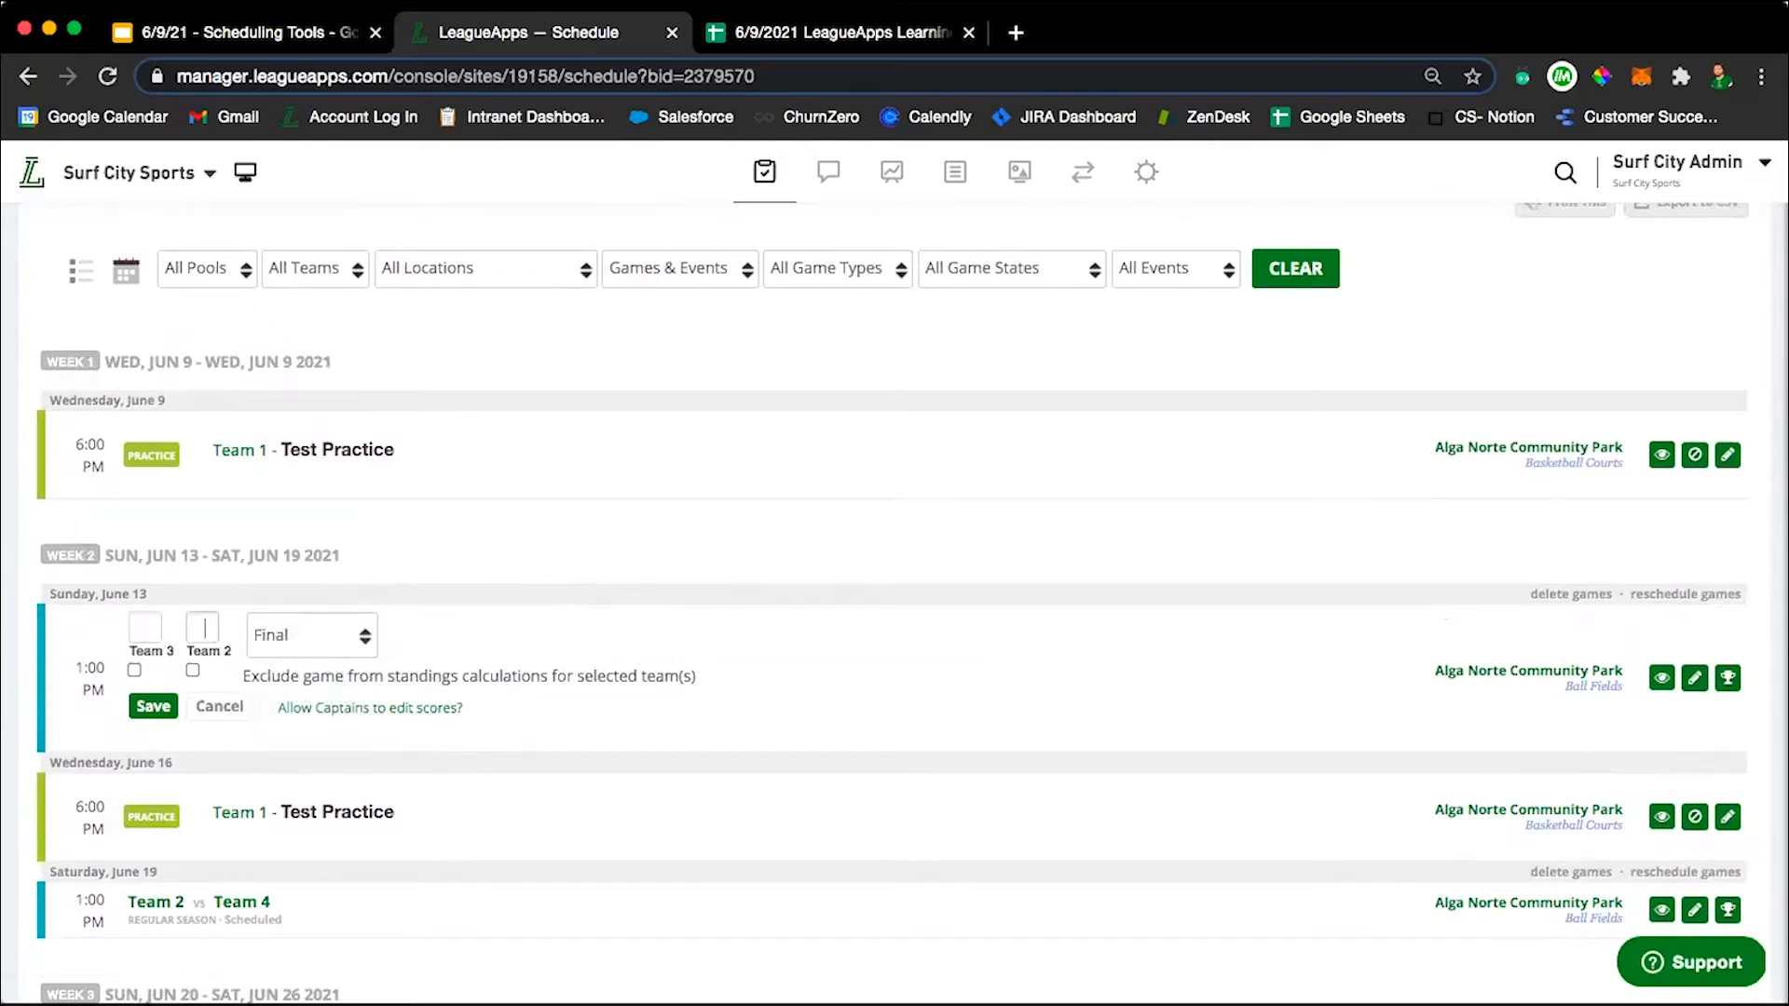
left_click(280, 623)
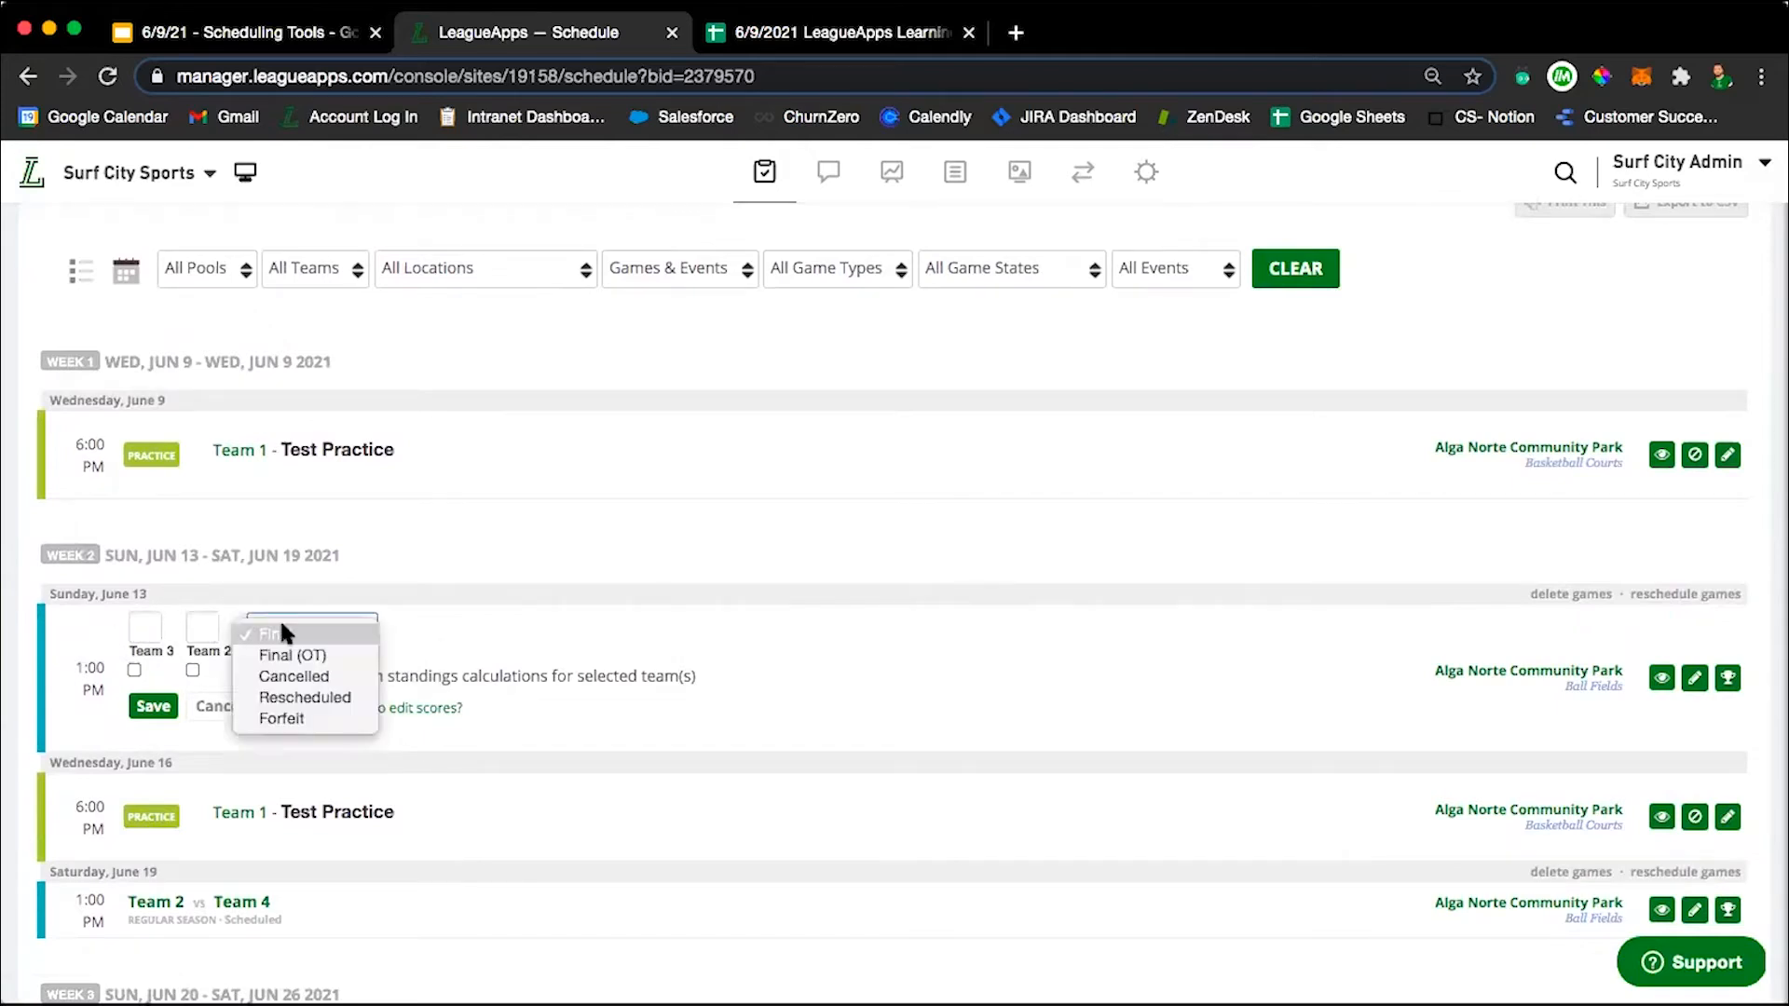
left_click(302, 697)
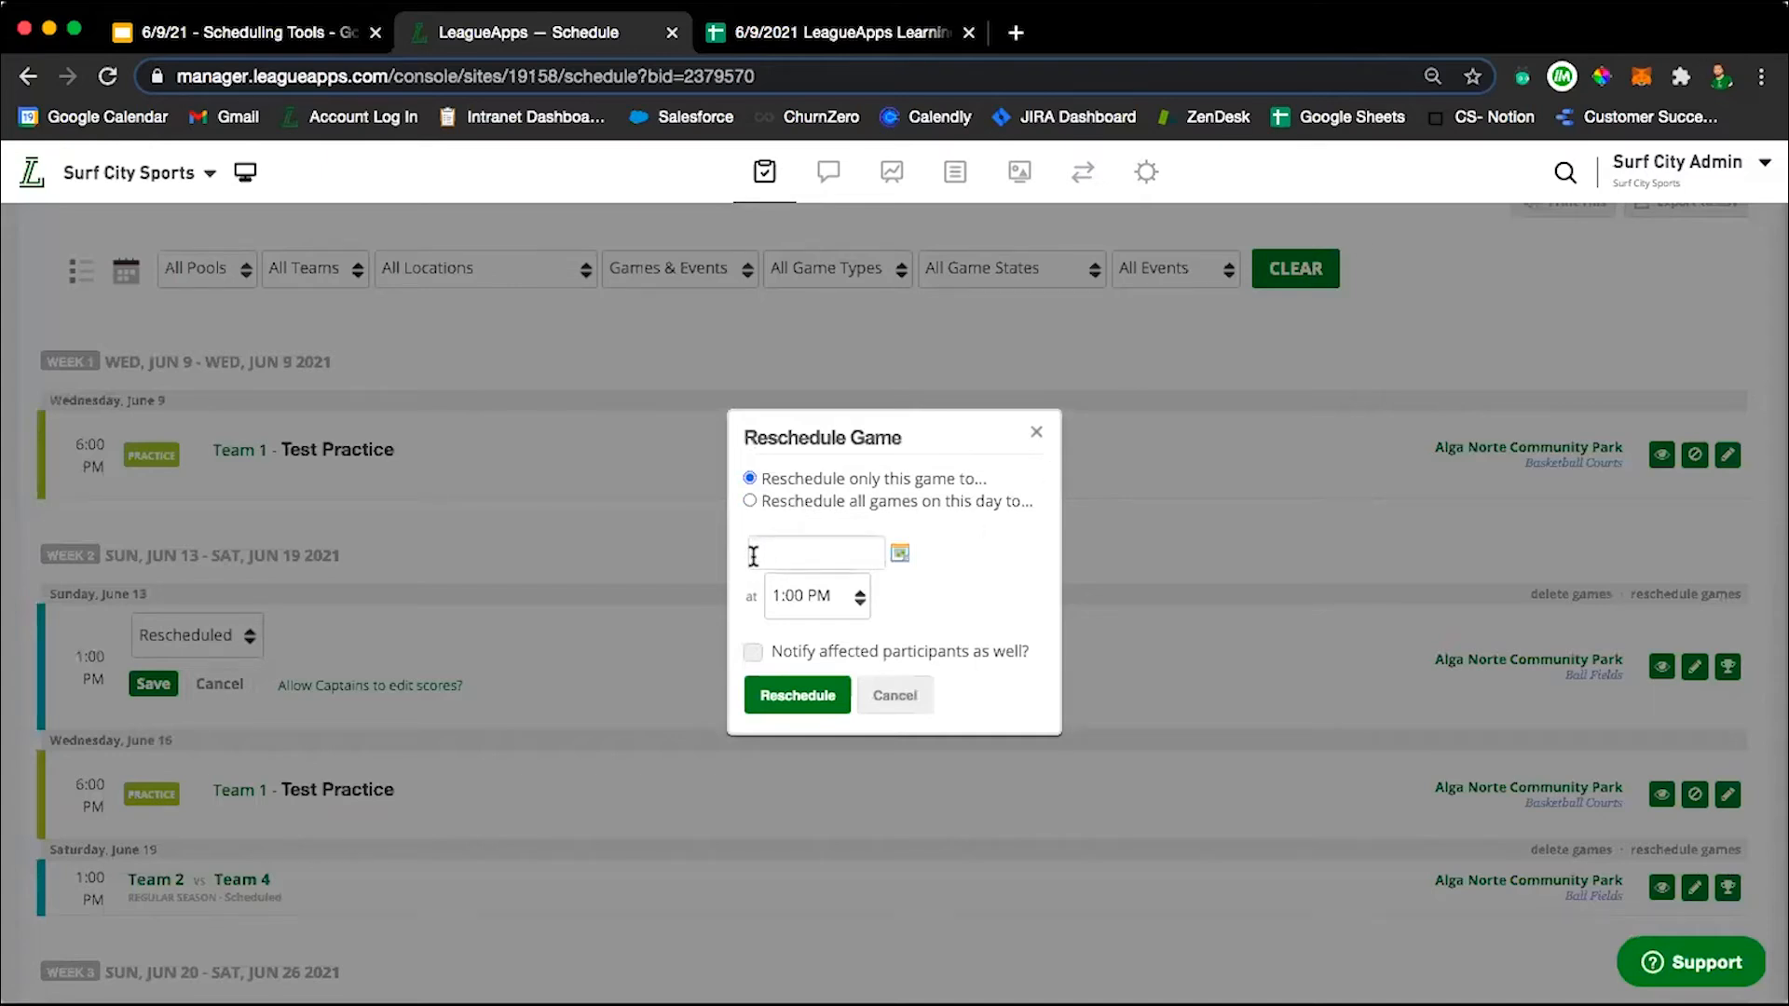
left_click(904, 711)
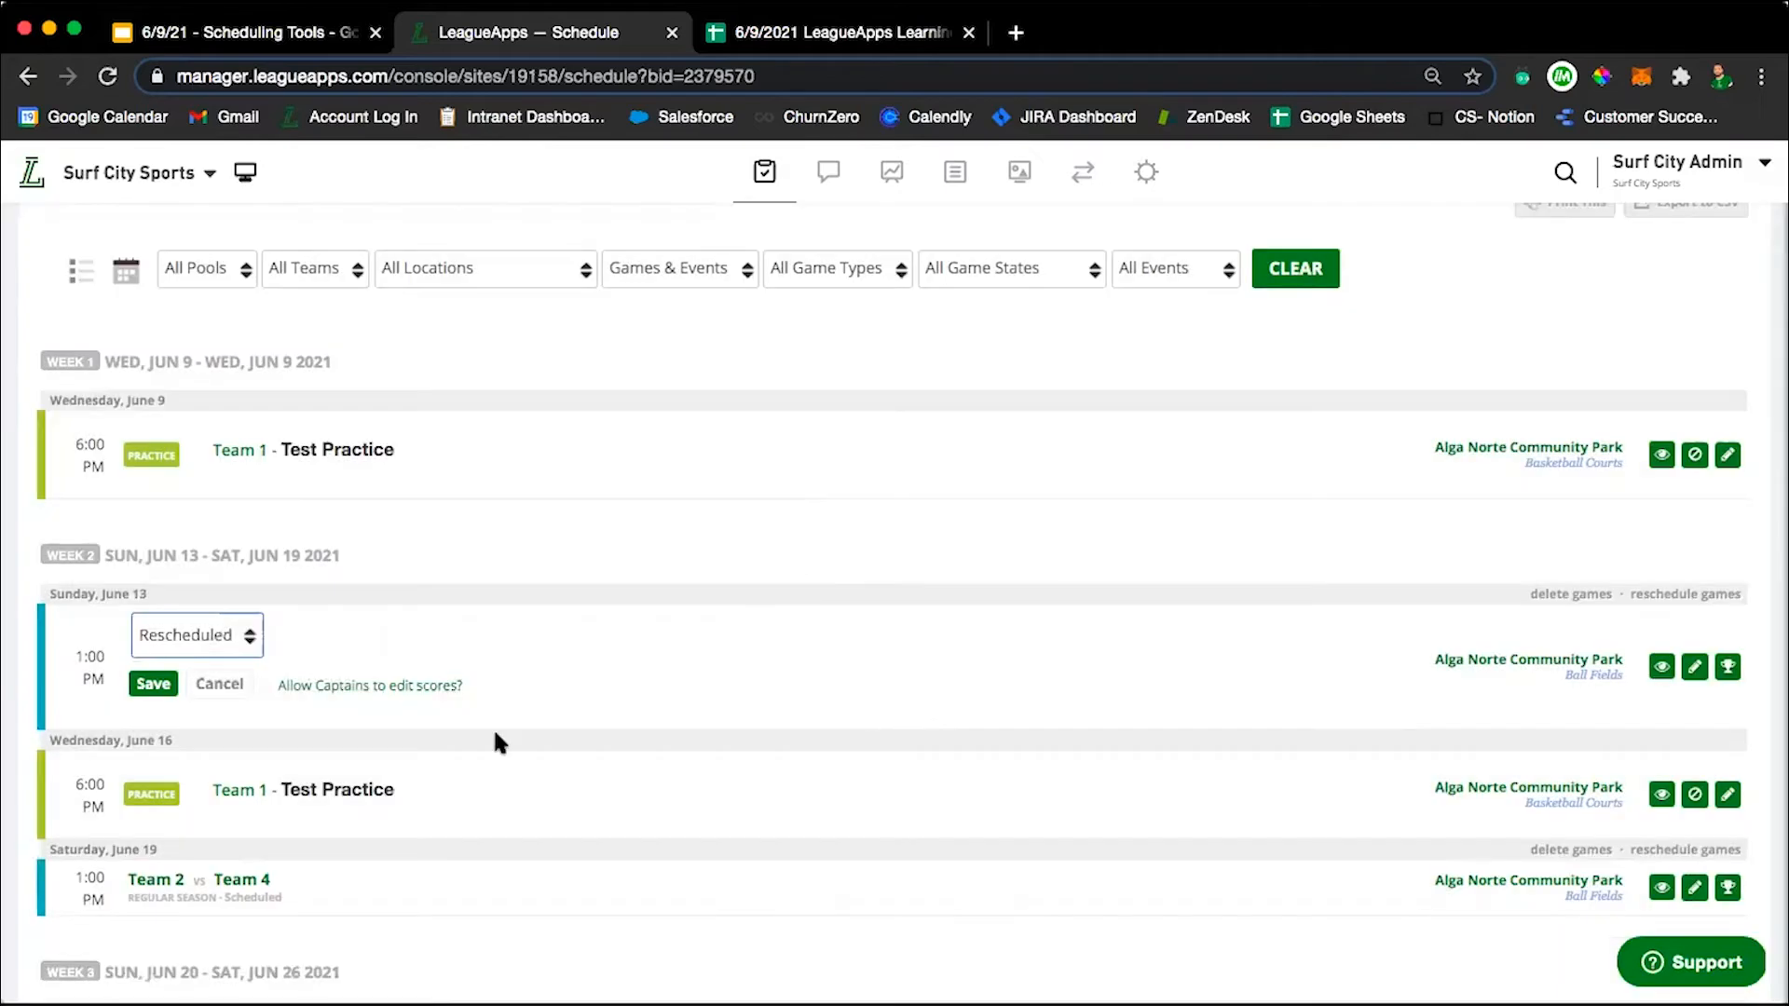
Set the June 13 game to Forfeit, view the winner choices keeping Team 3, and switch the status to Cancelled.
left_click(209, 634)
left_click(209, 655)
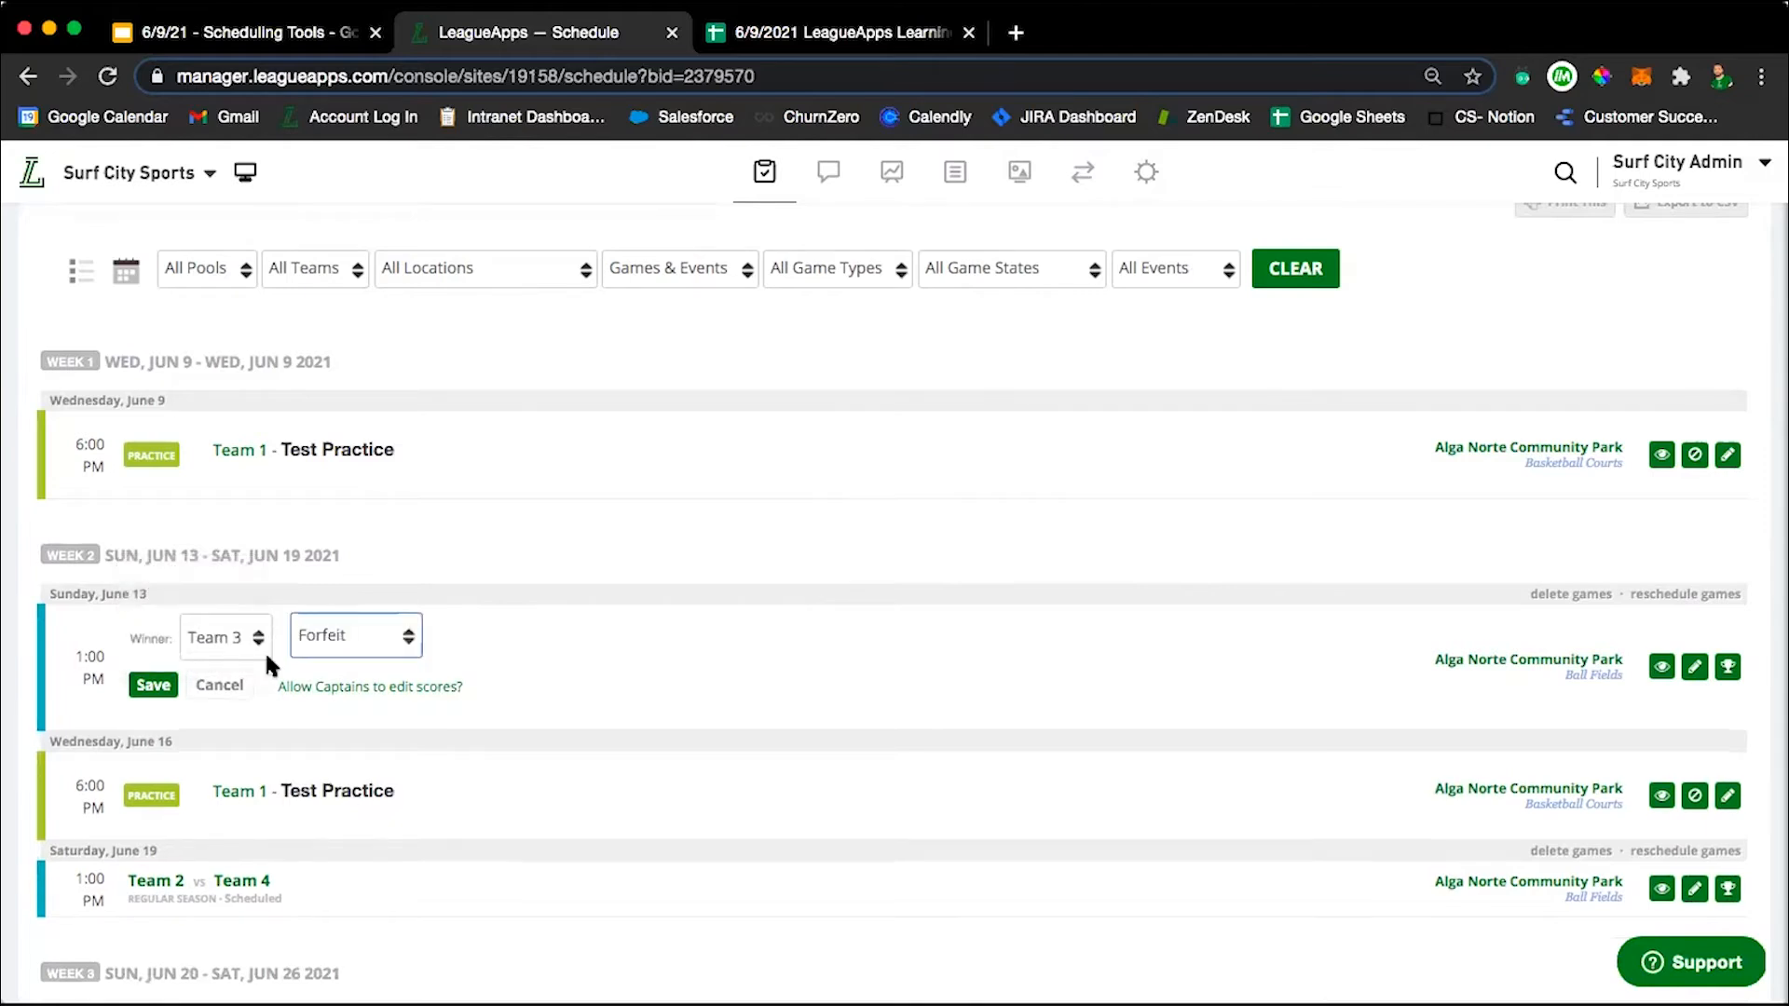
left_click(236, 641)
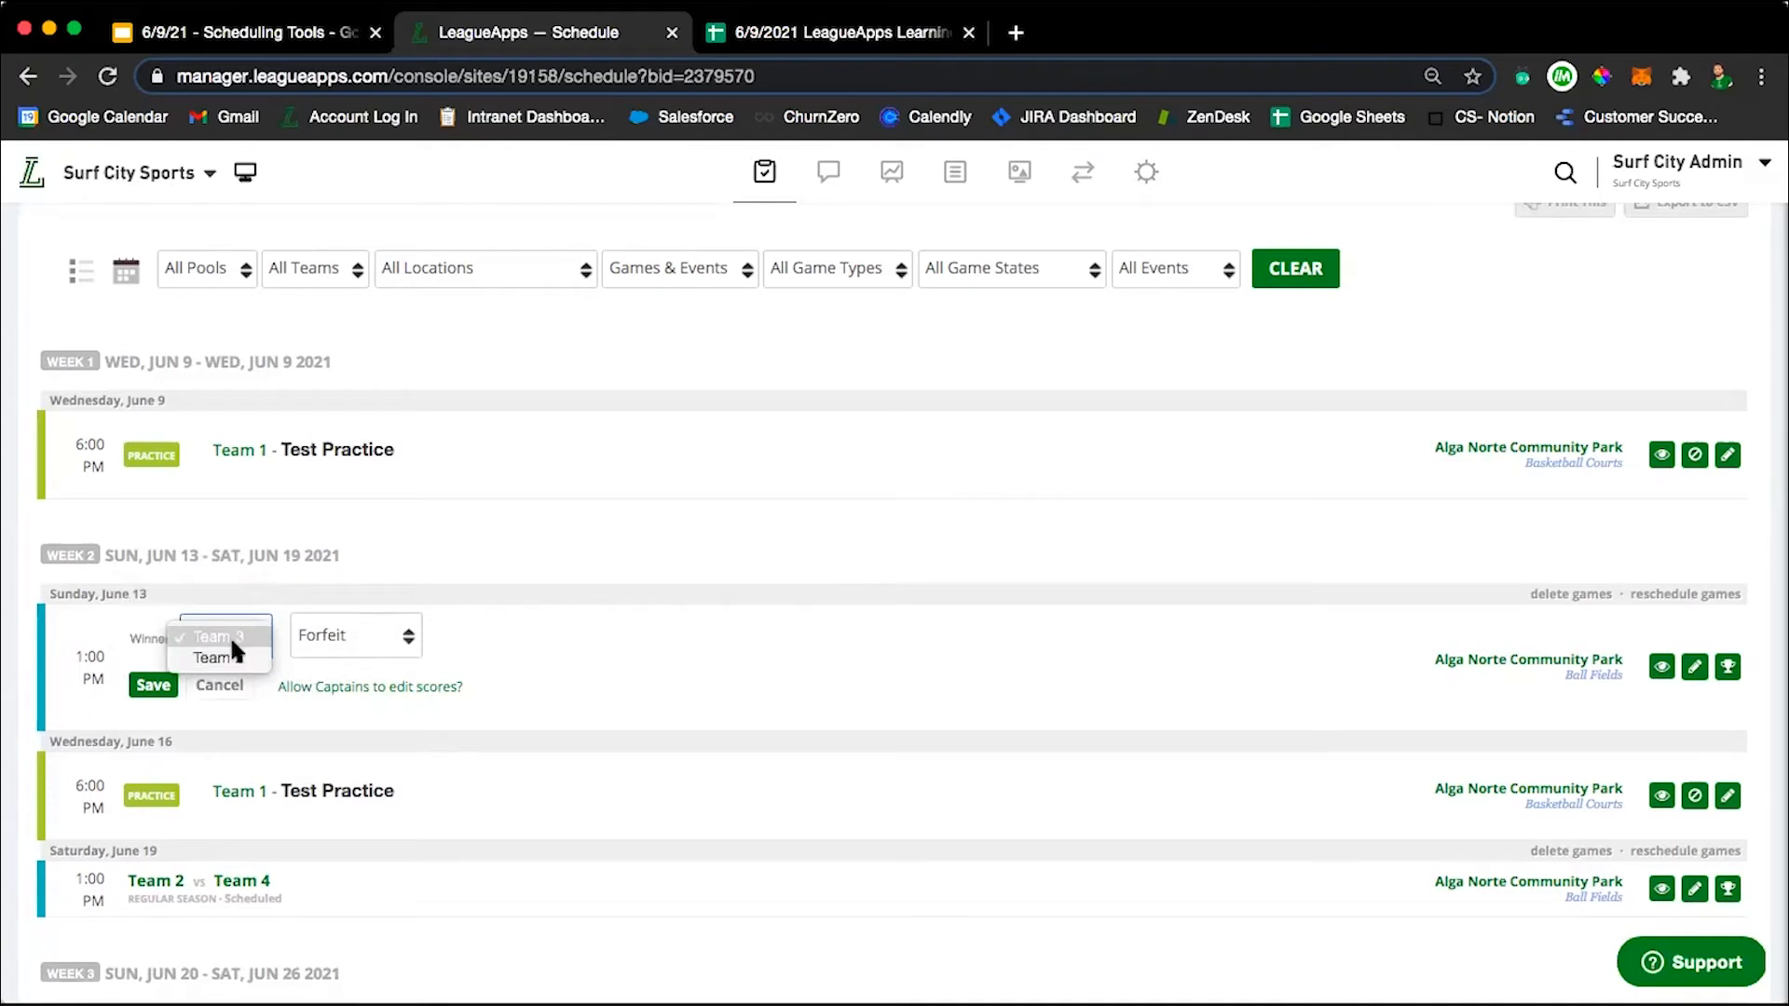
left_click(624, 692)
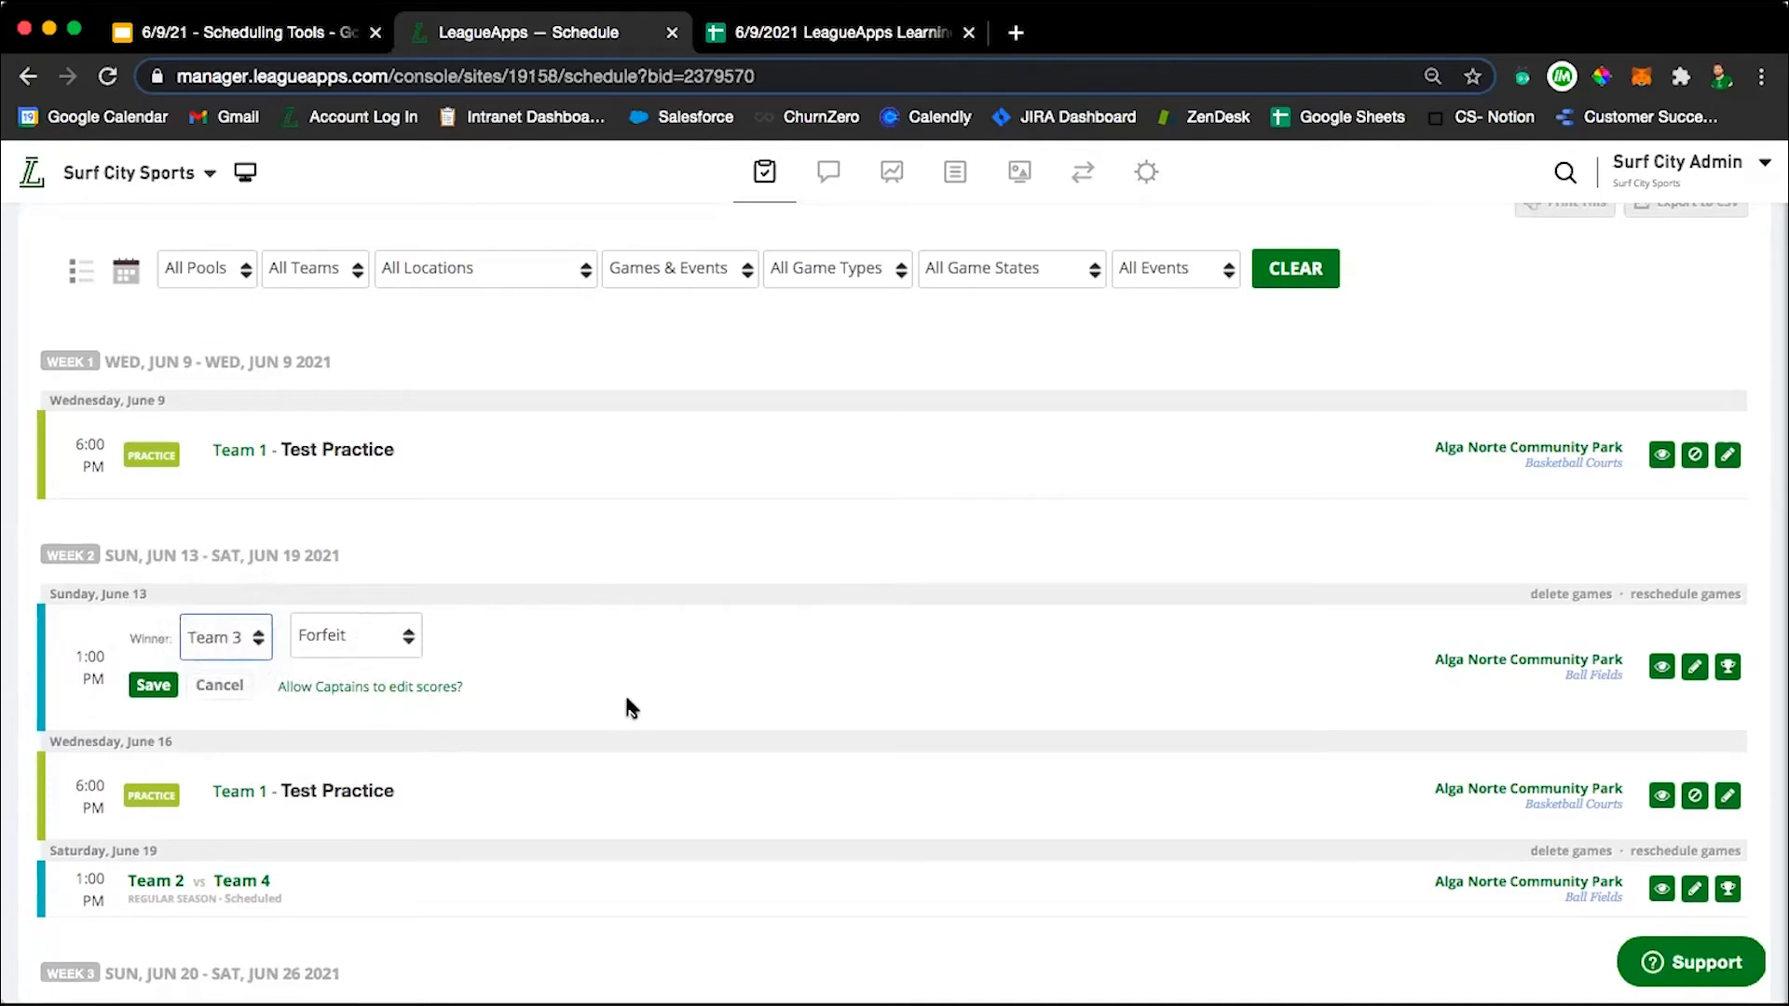
left_click(392, 634)
key("Escape")
key("c")
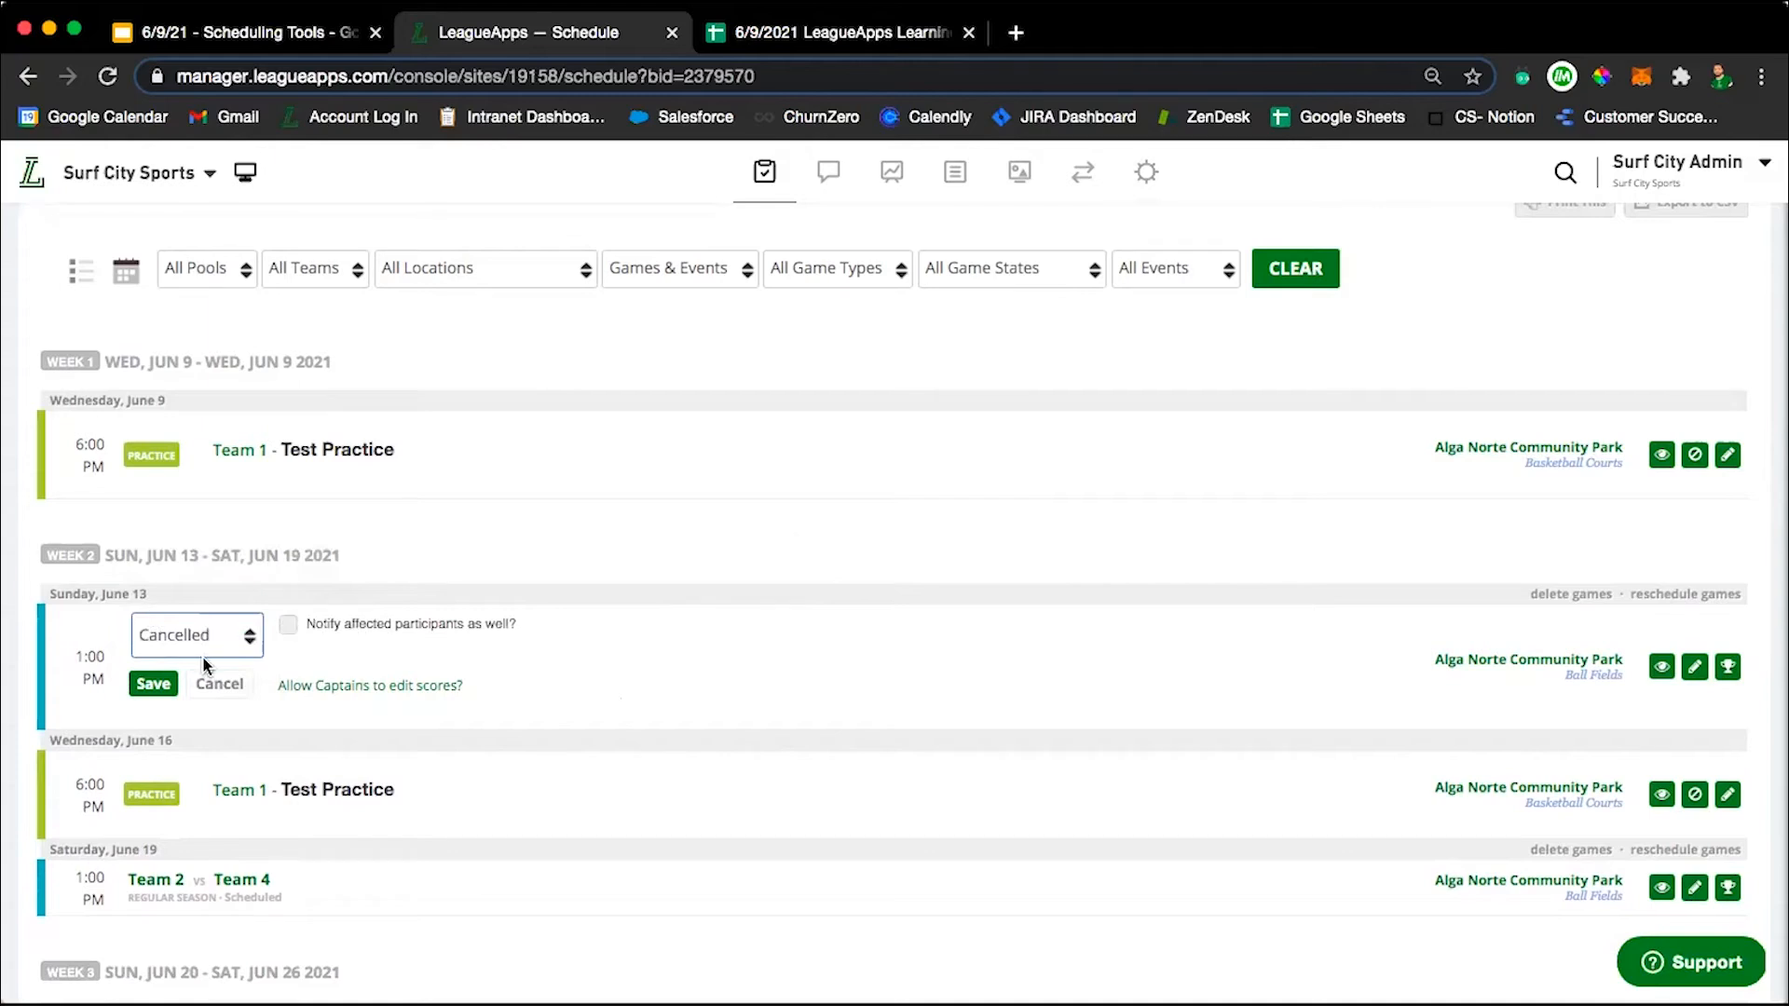
Set the June 13 game's status to Final (OT) and highlight the option to exclude the game from standings calculations.
left_click(230, 633)
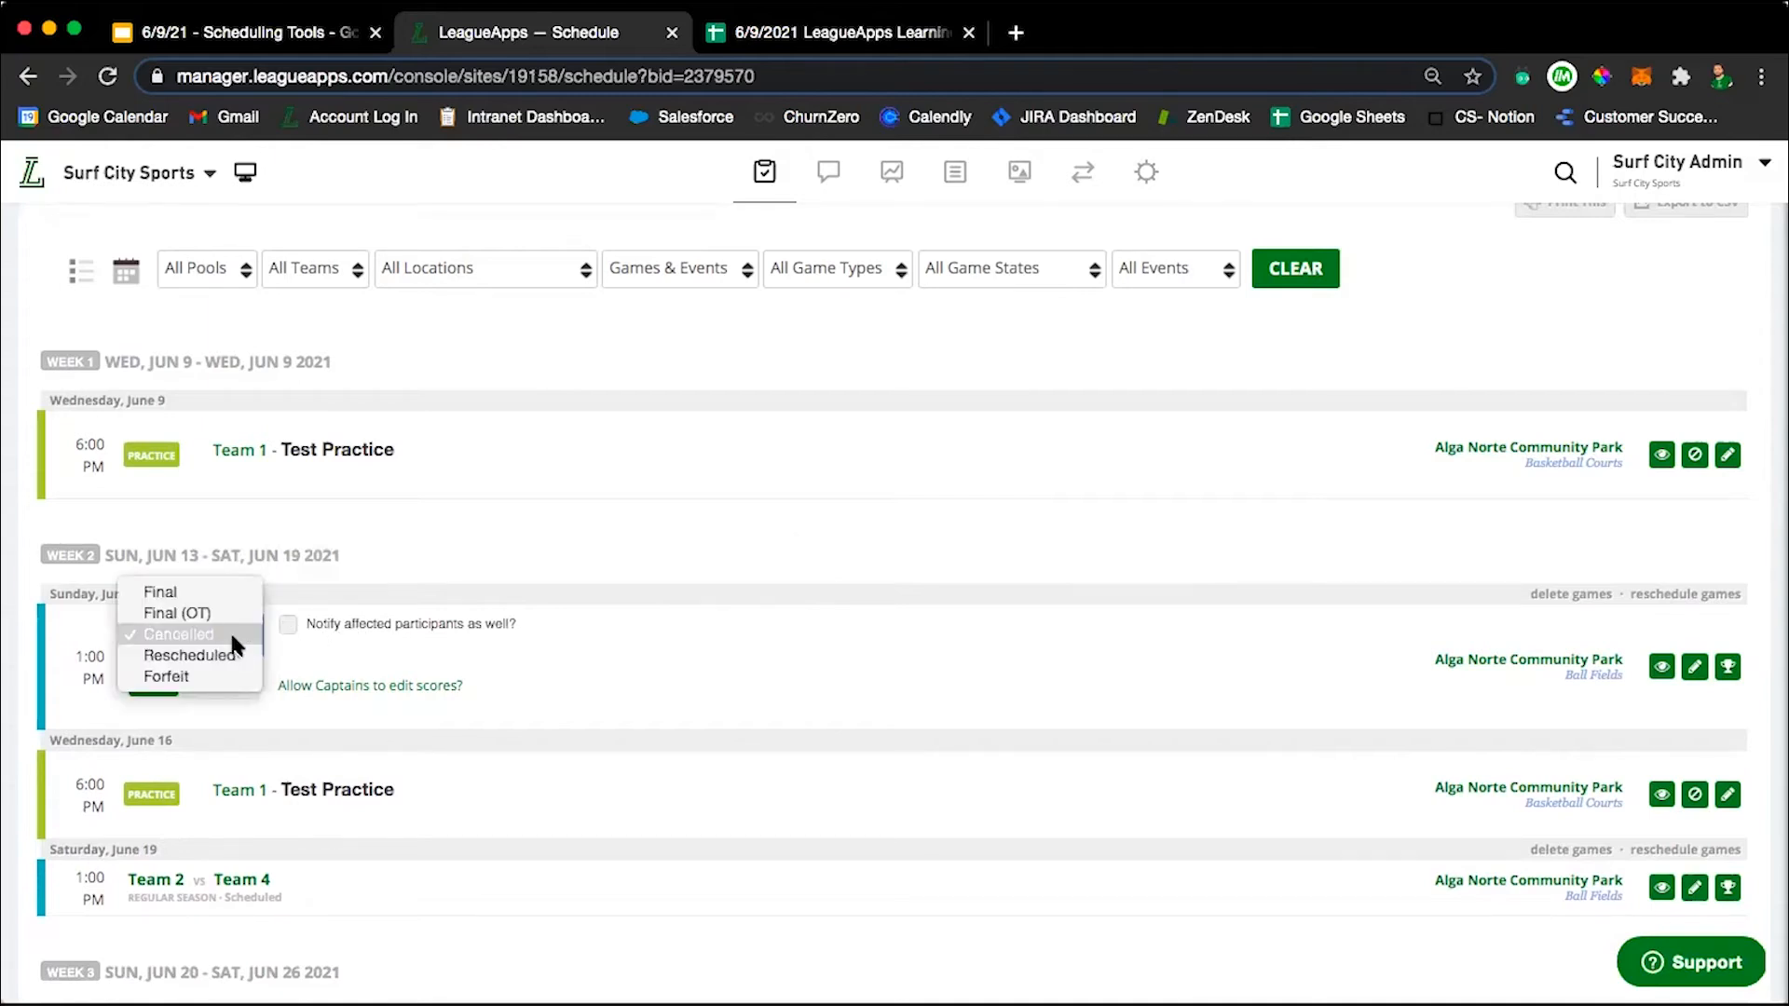
left_click(232, 634)
key("Up")
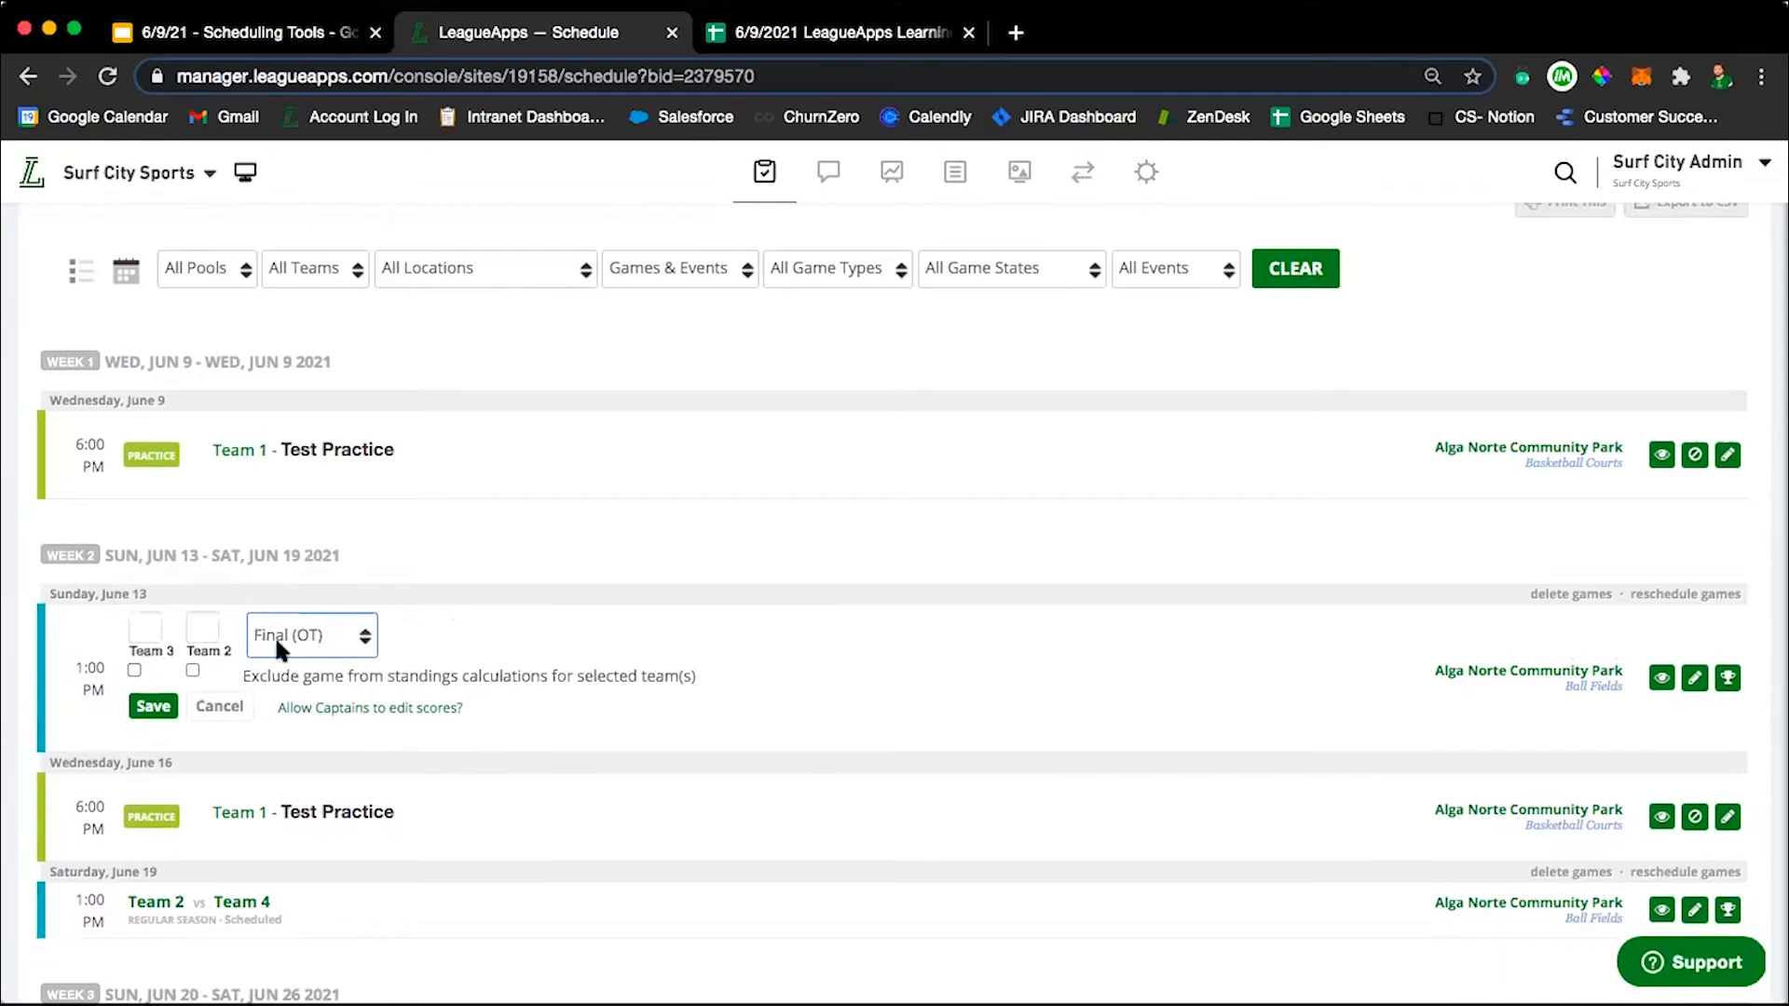
left_click(305, 636)
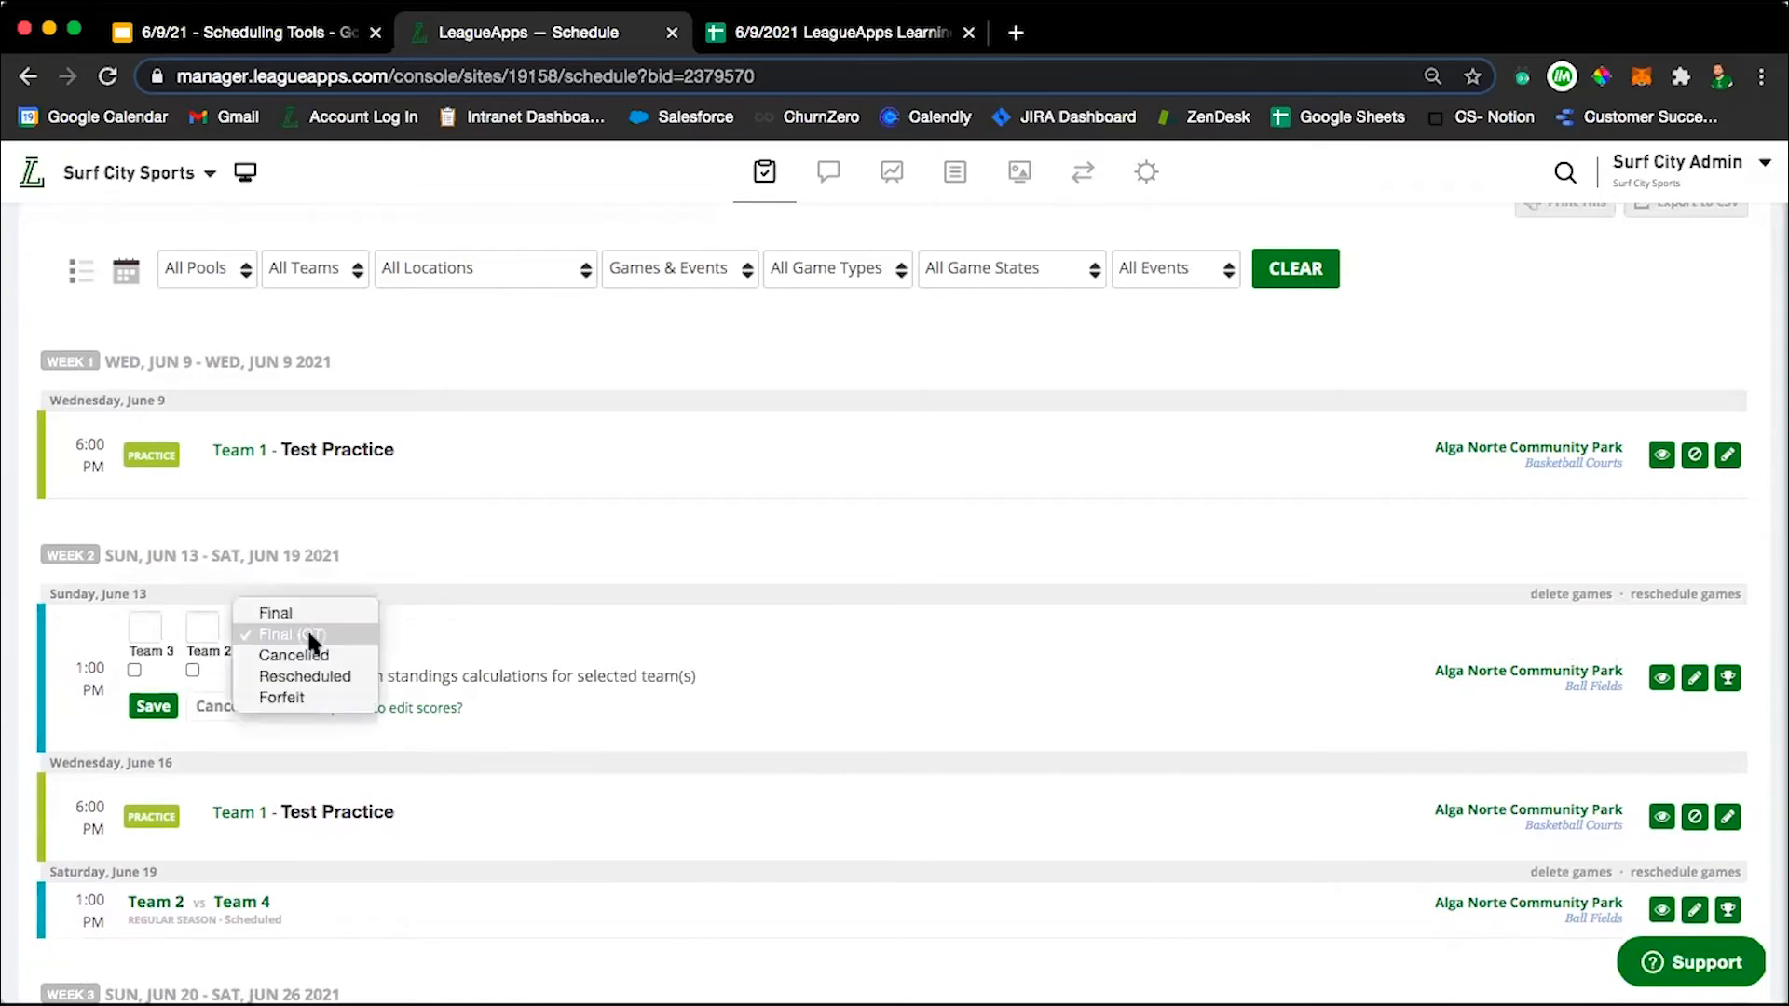
left_click(302, 634)
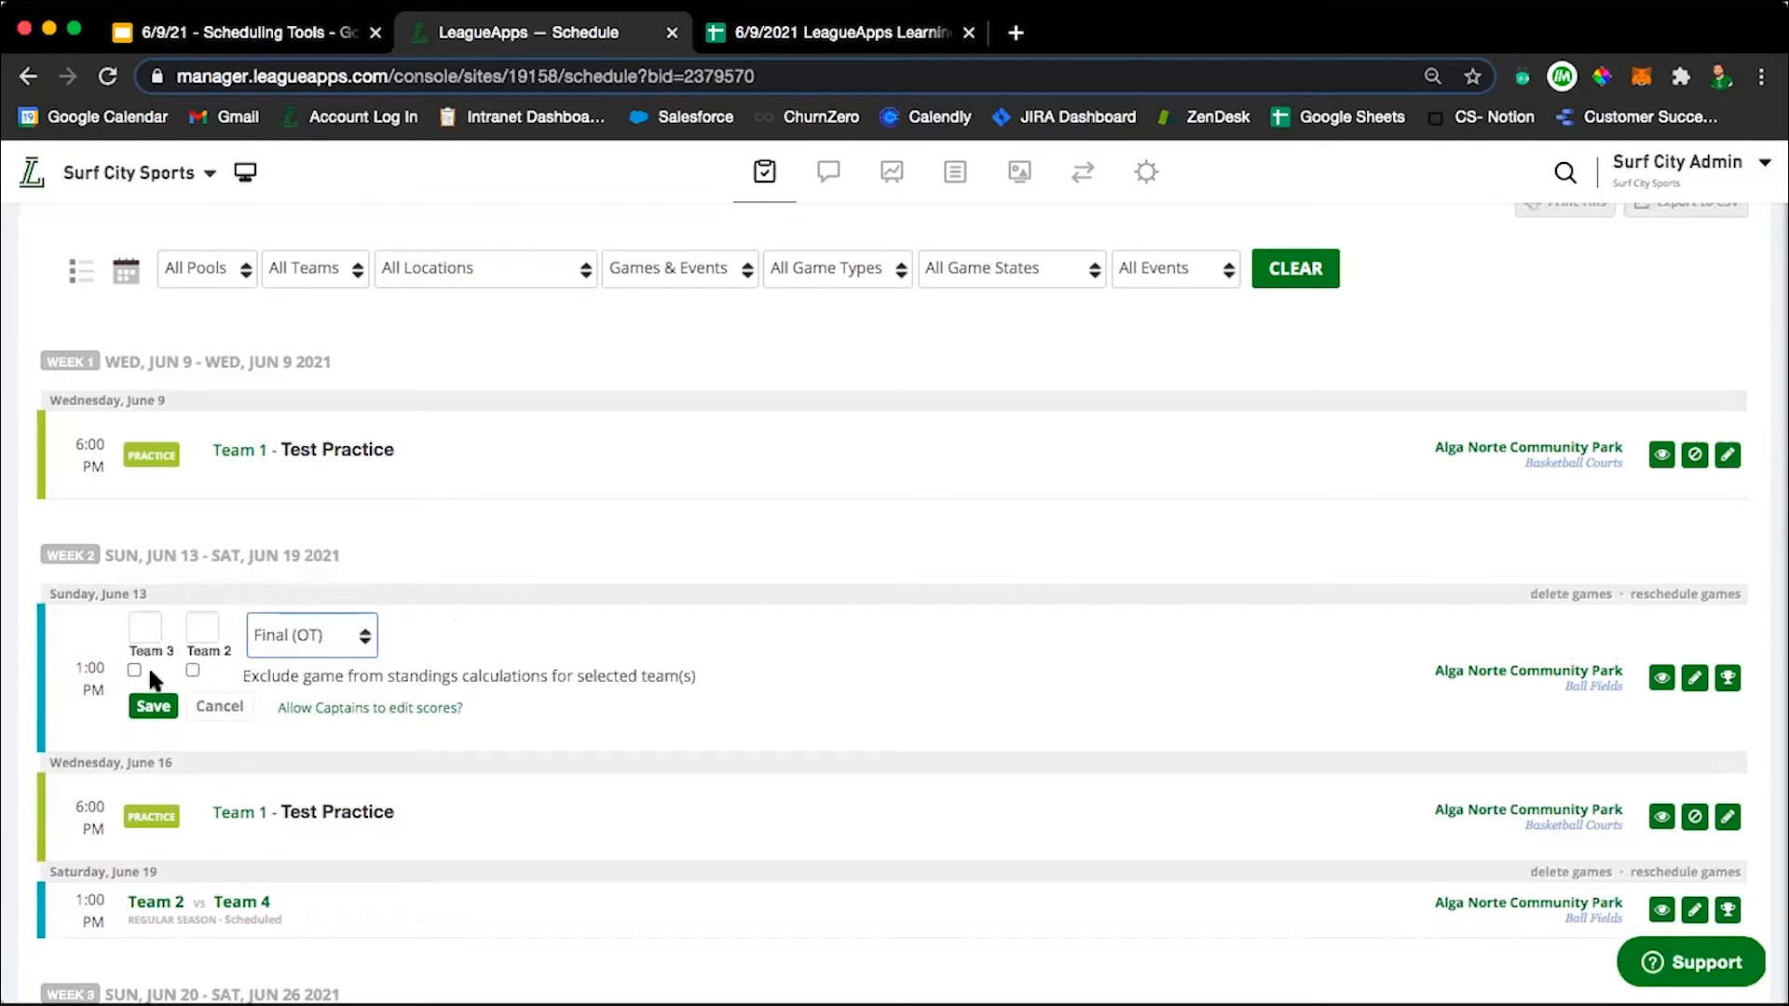
left_click_drag(322, 672, 697, 679)
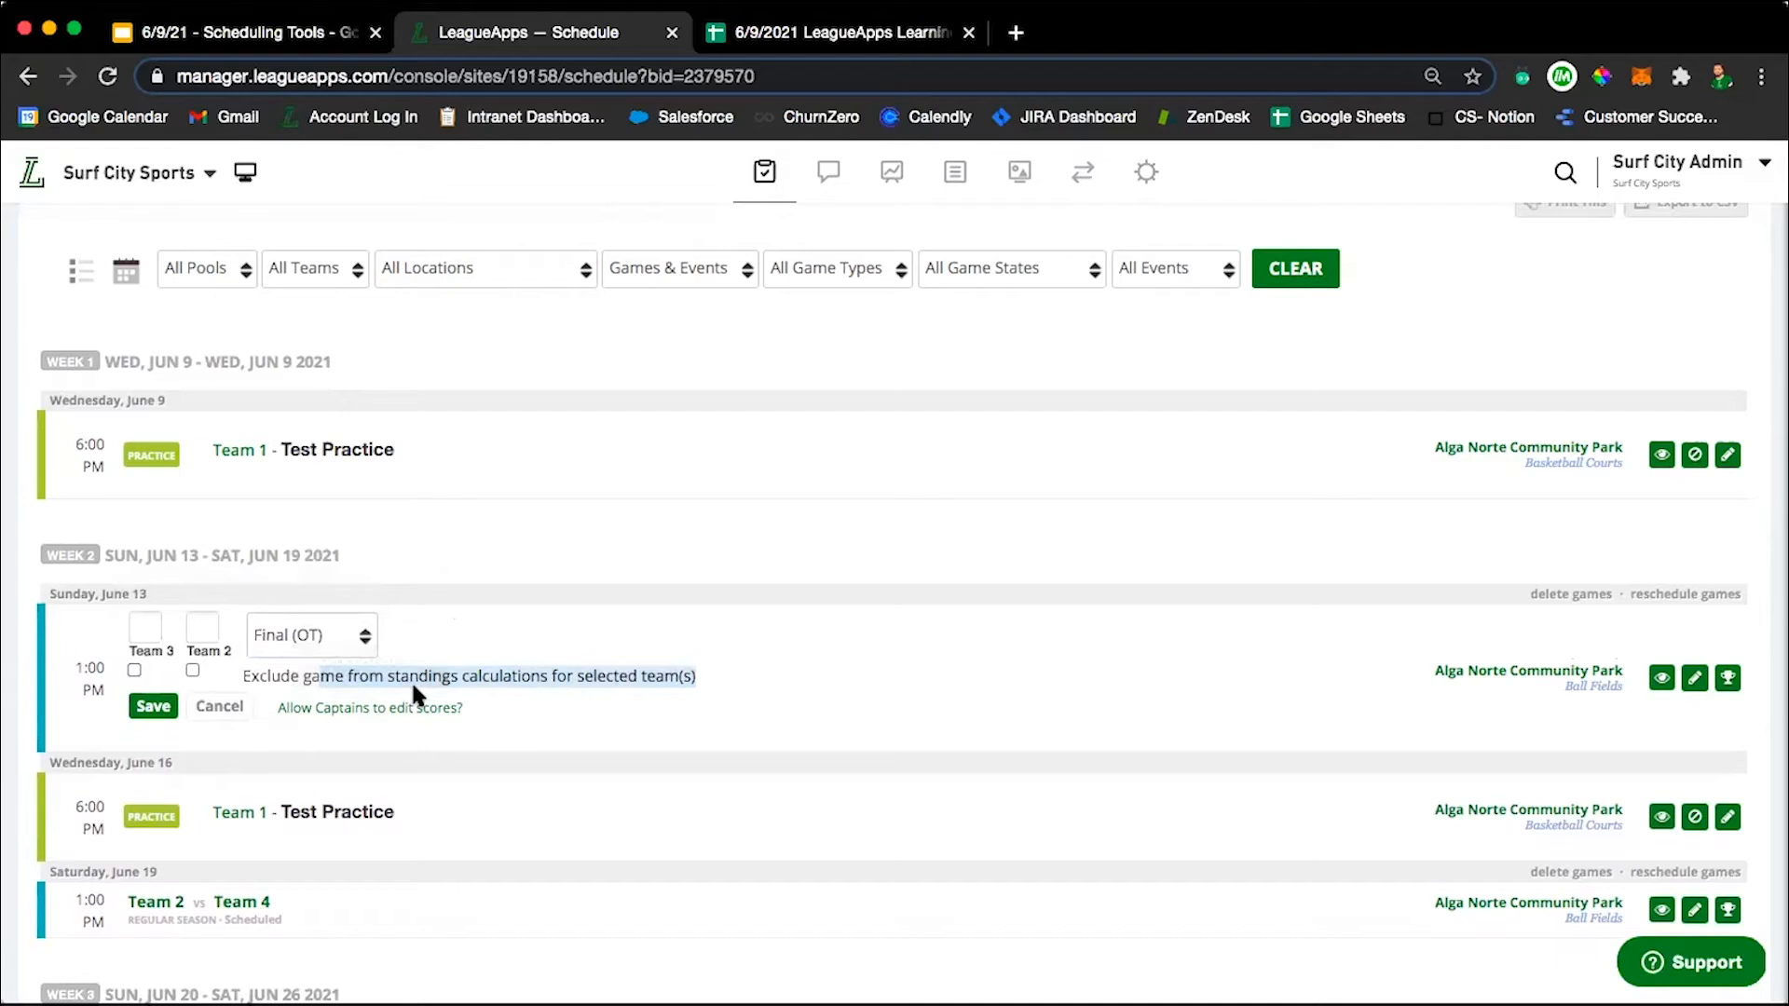
Enter 1 for Team 3 and 2 for Team 2, exclude the game from Team 3's standings, and cancel the score entry.
left_click(147, 630)
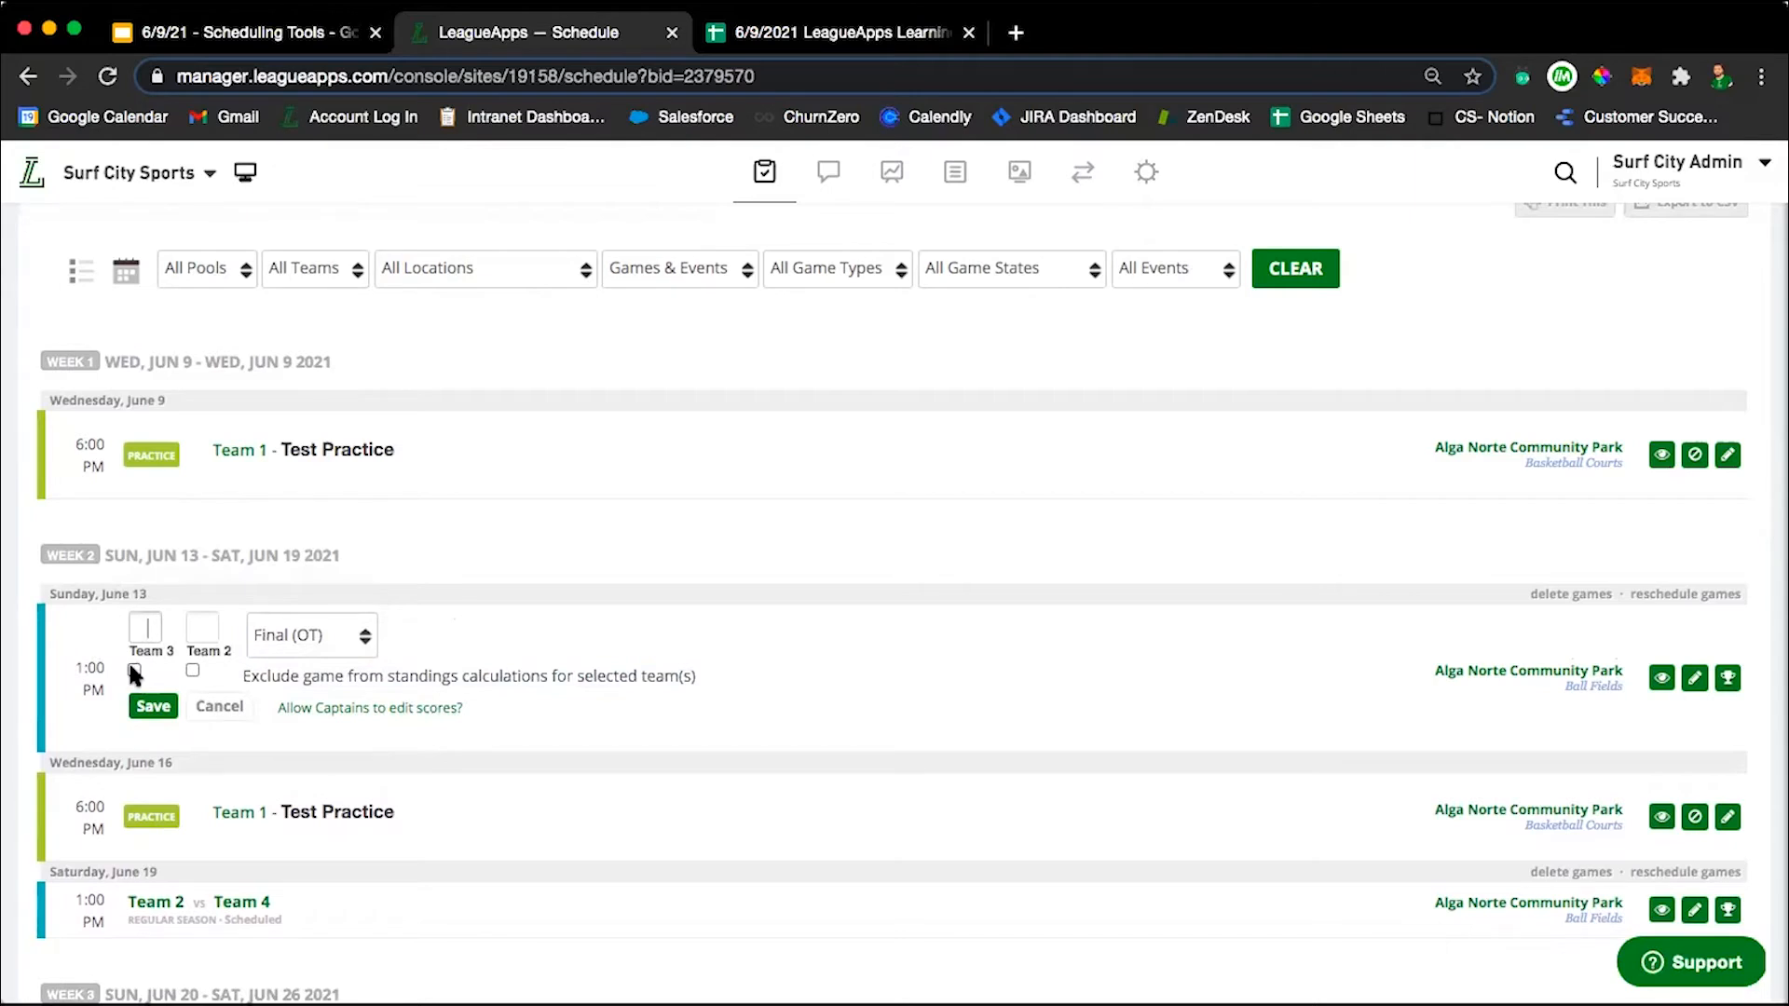
left_click(144, 627)
type("1")
left_click(202, 626)
type("2")
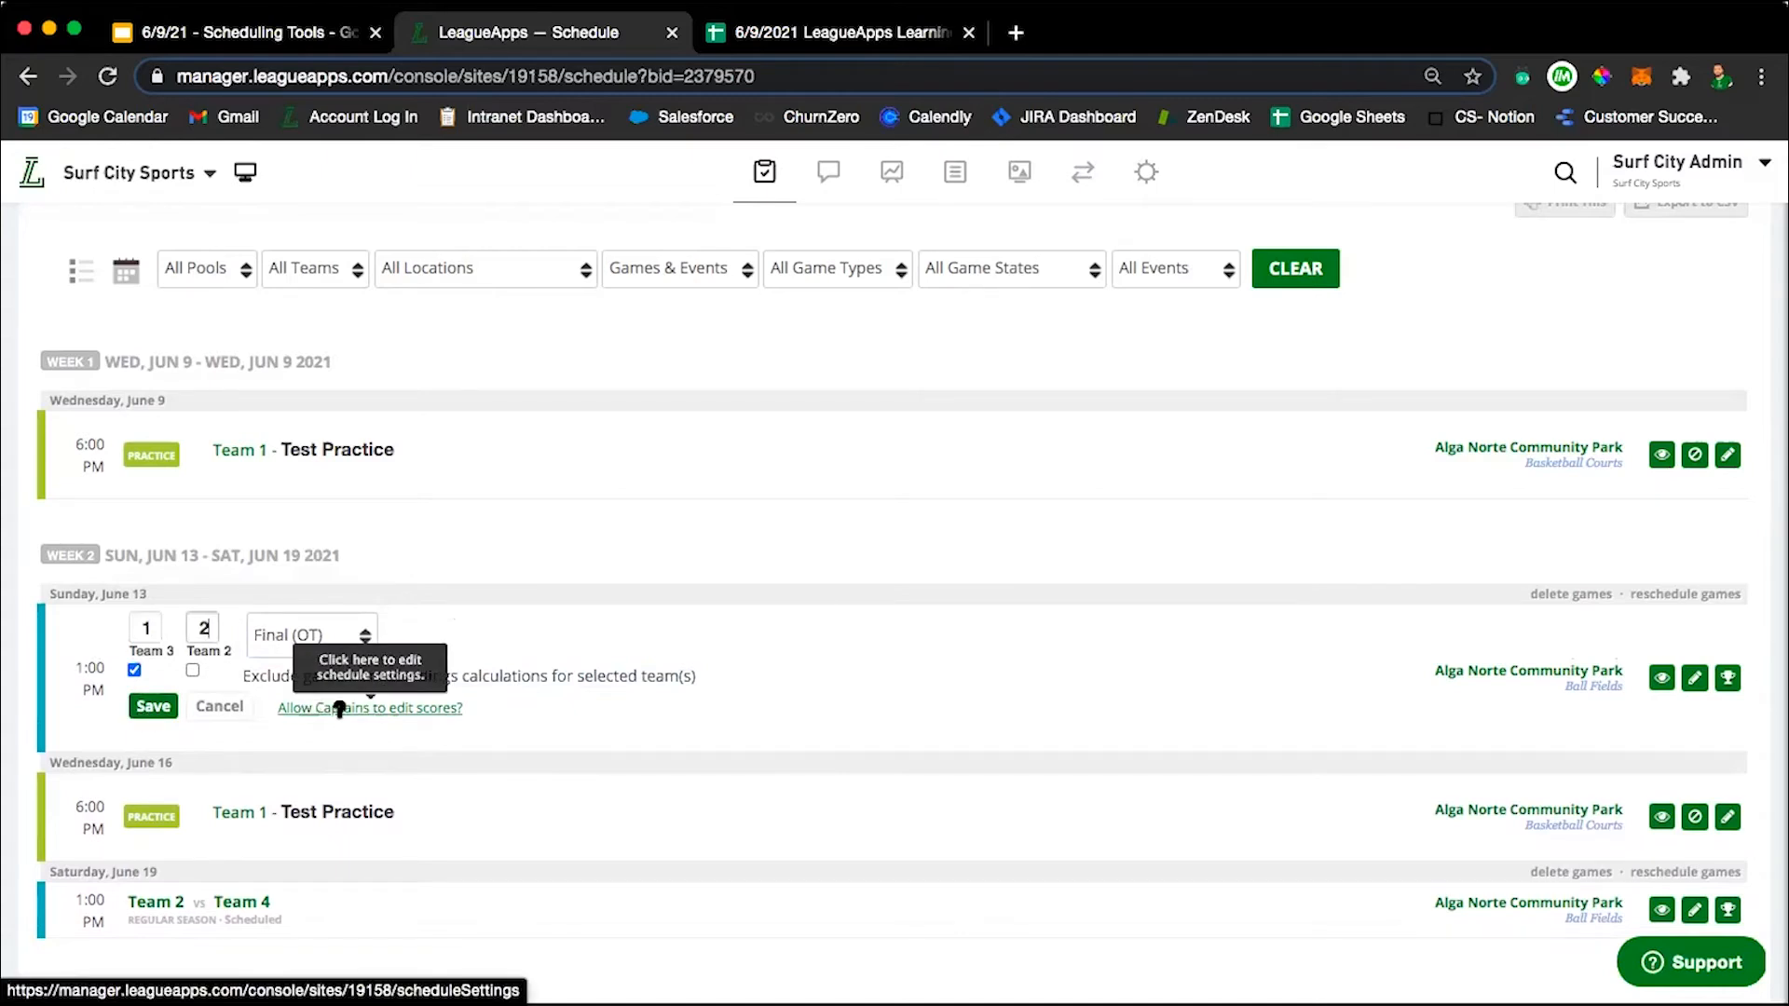
scroll(813, 736, "down", 4)
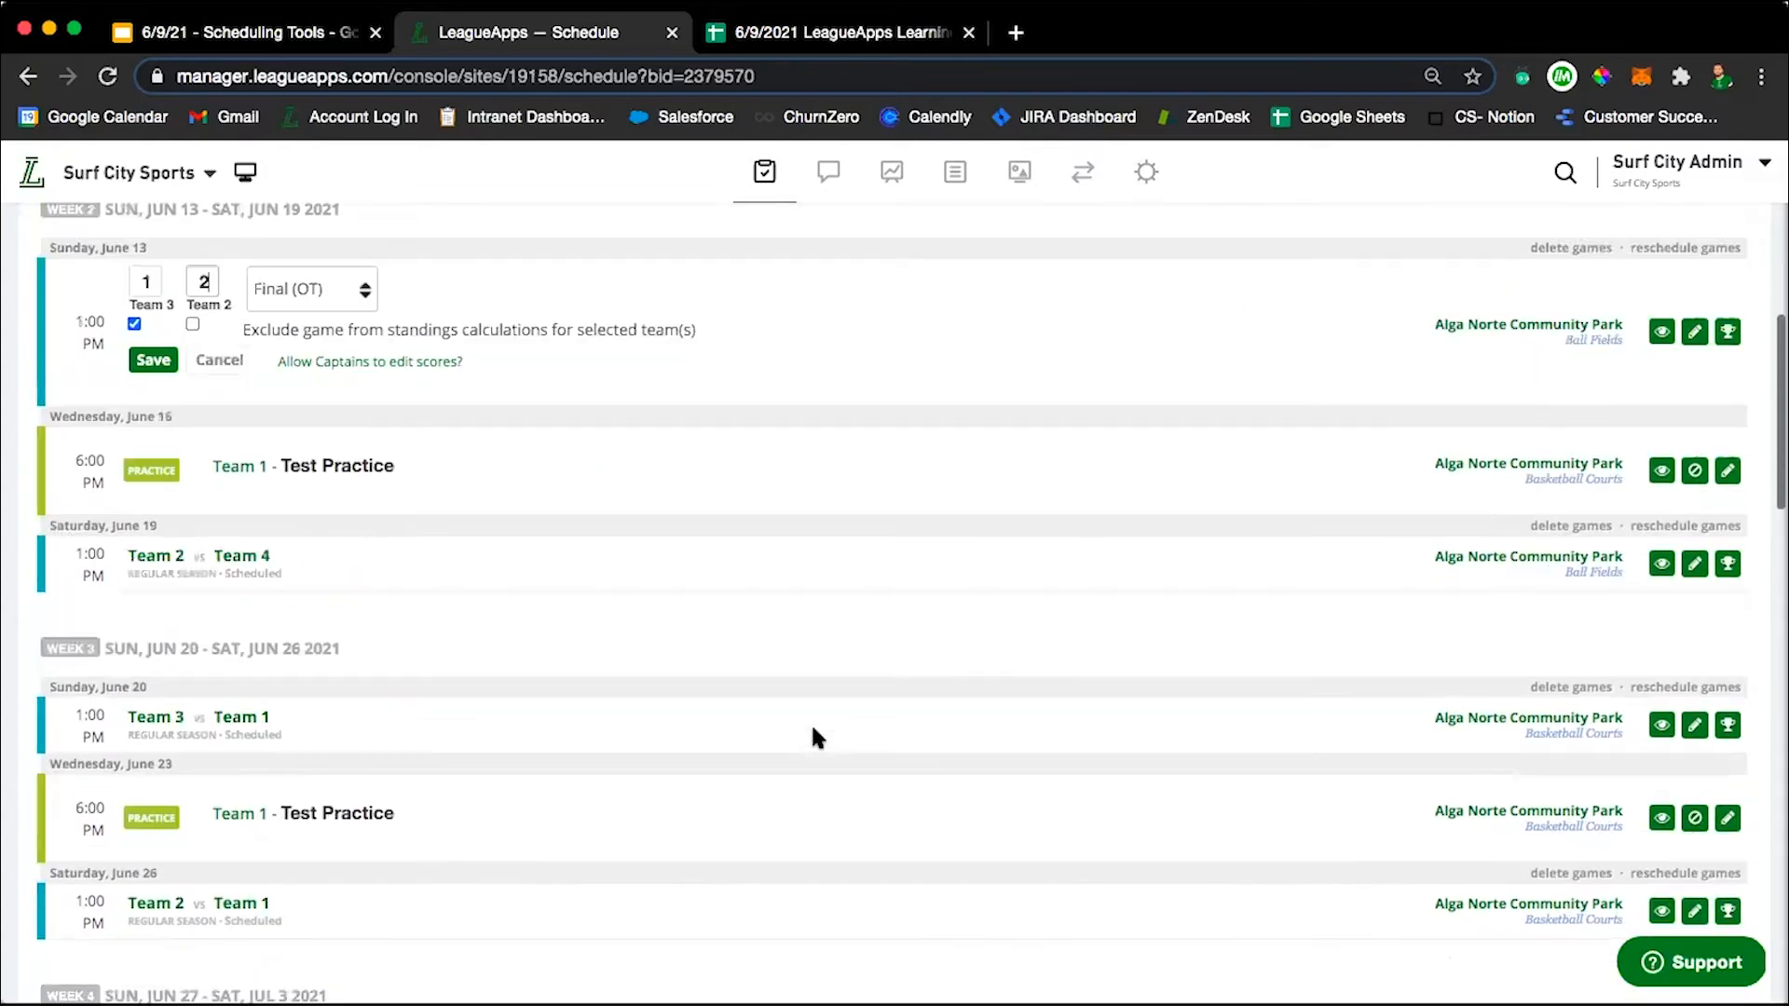
scroll(771, 731, "up", 3)
left_click(219, 585)
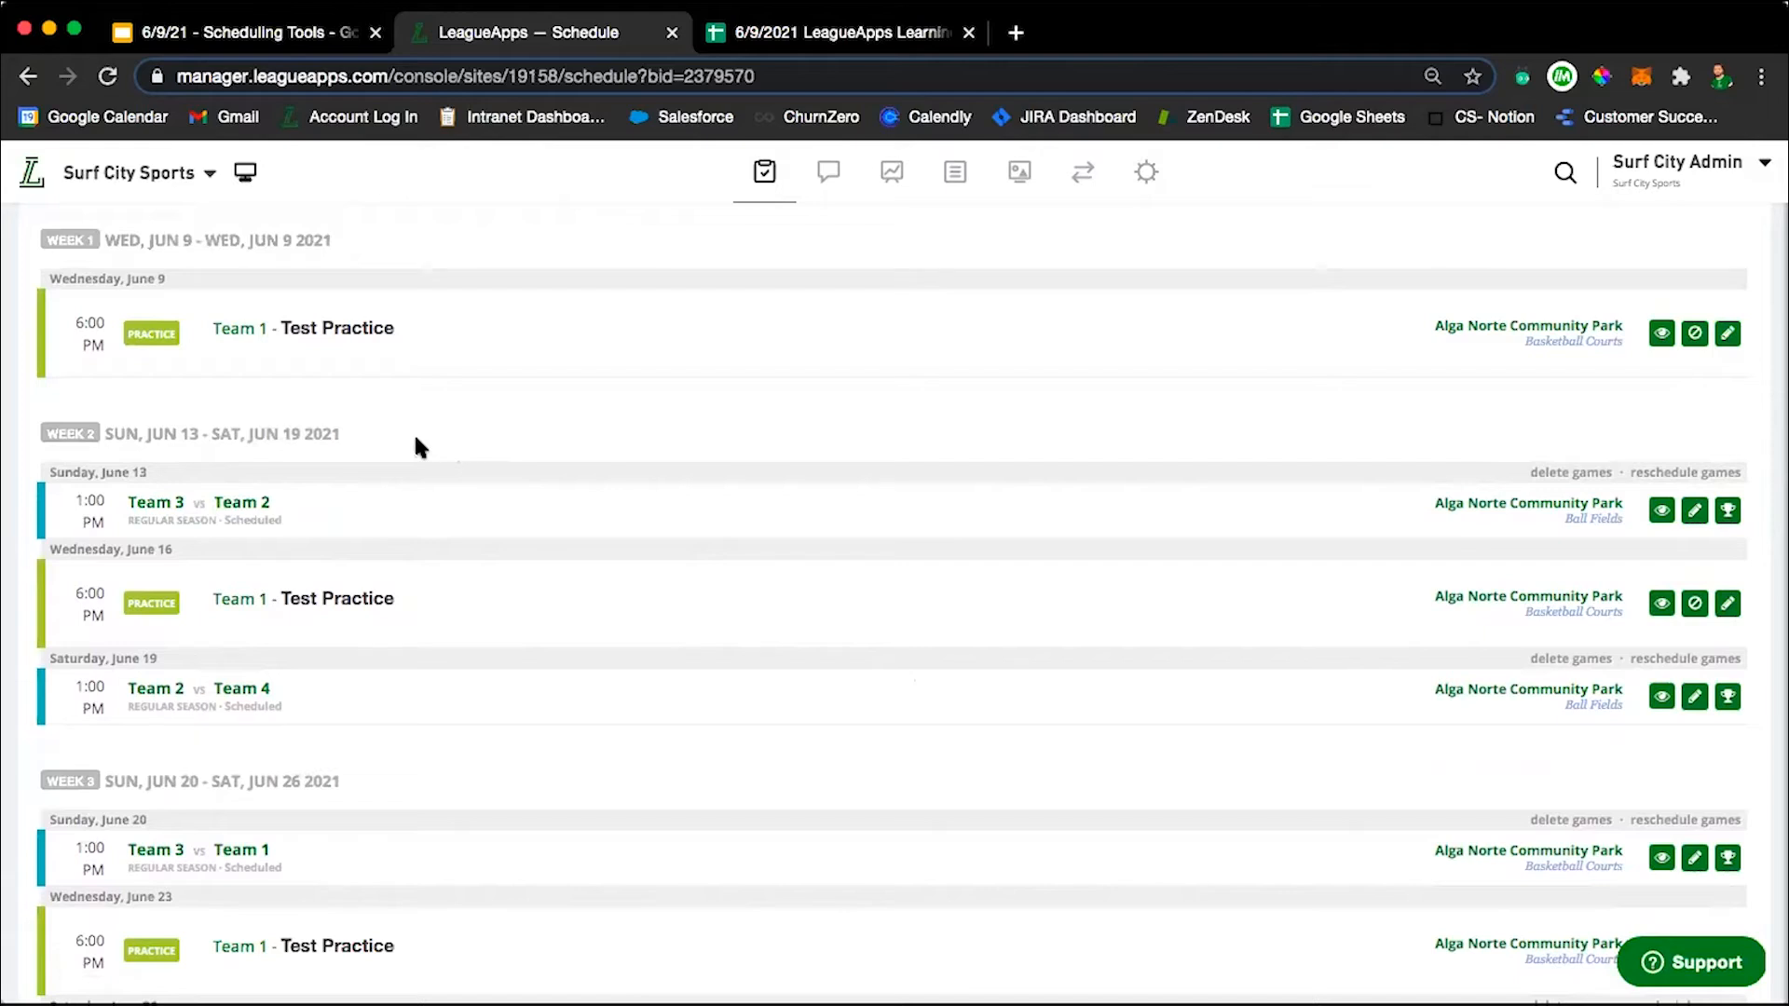
Open the site-wide standings rules in a separate tab and examine the tiebreaker and rank-by-division options.
scroll(414, 432, "up", 3)
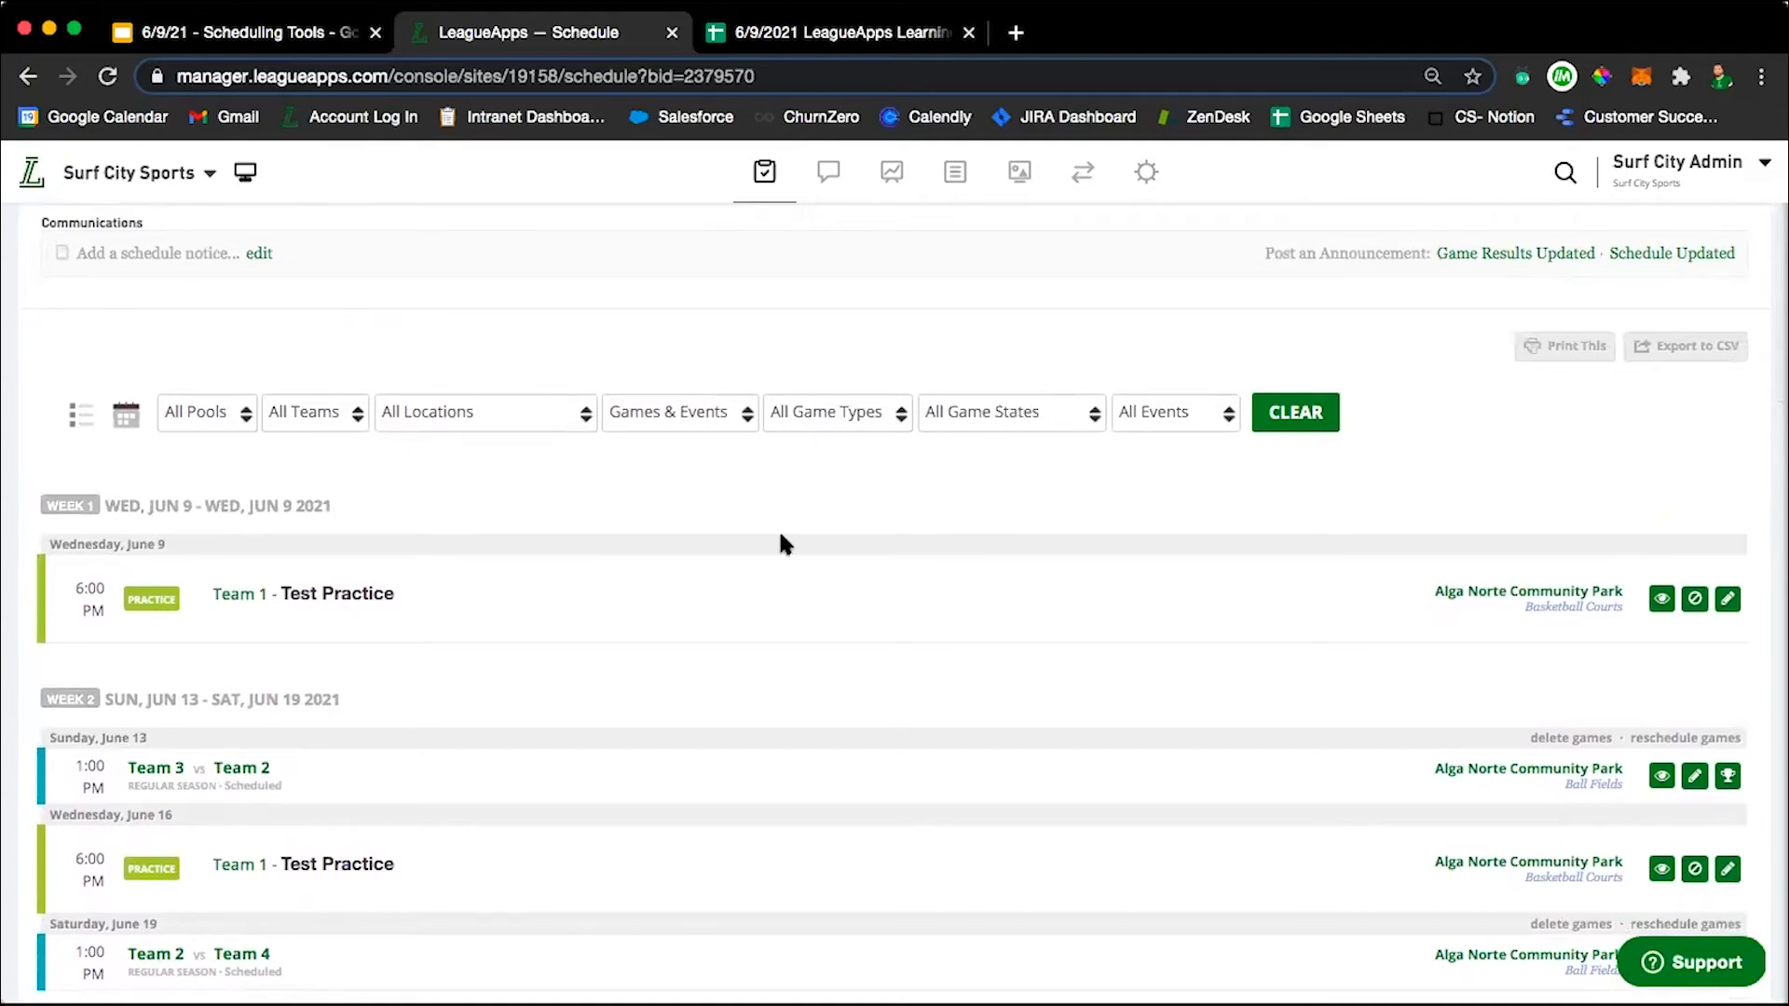
scroll(779, 529, "up", 3)
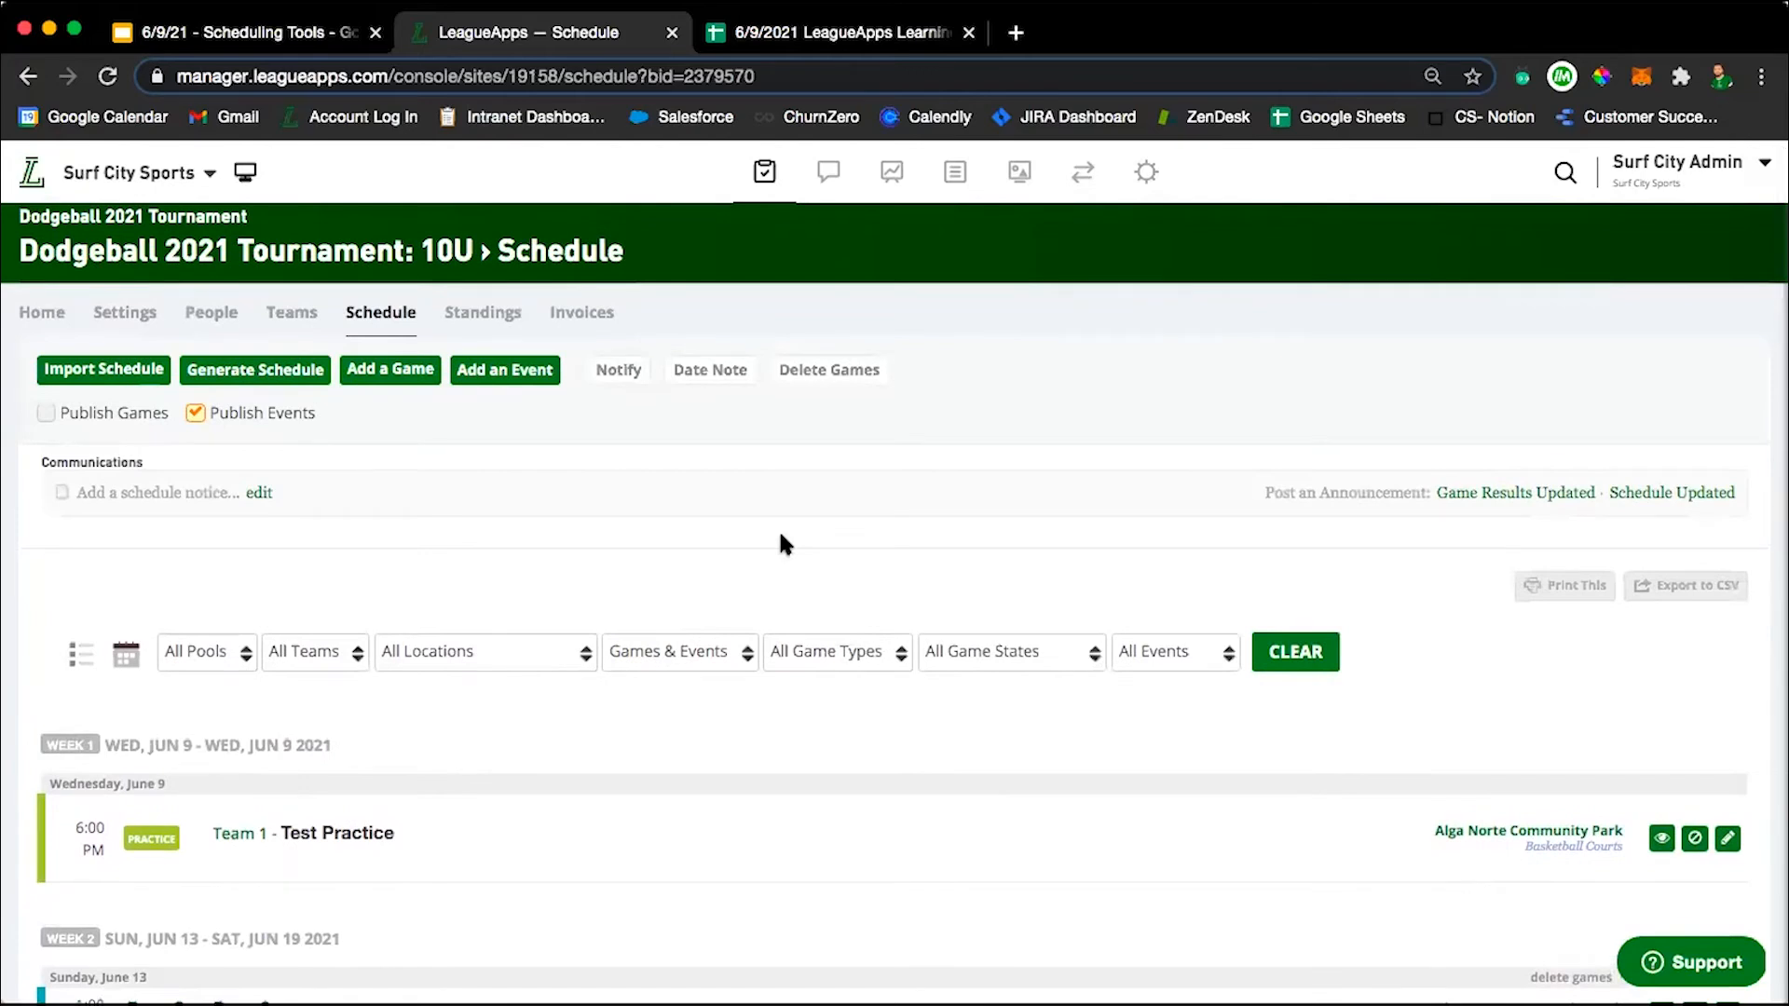
left_click(1146, 174)
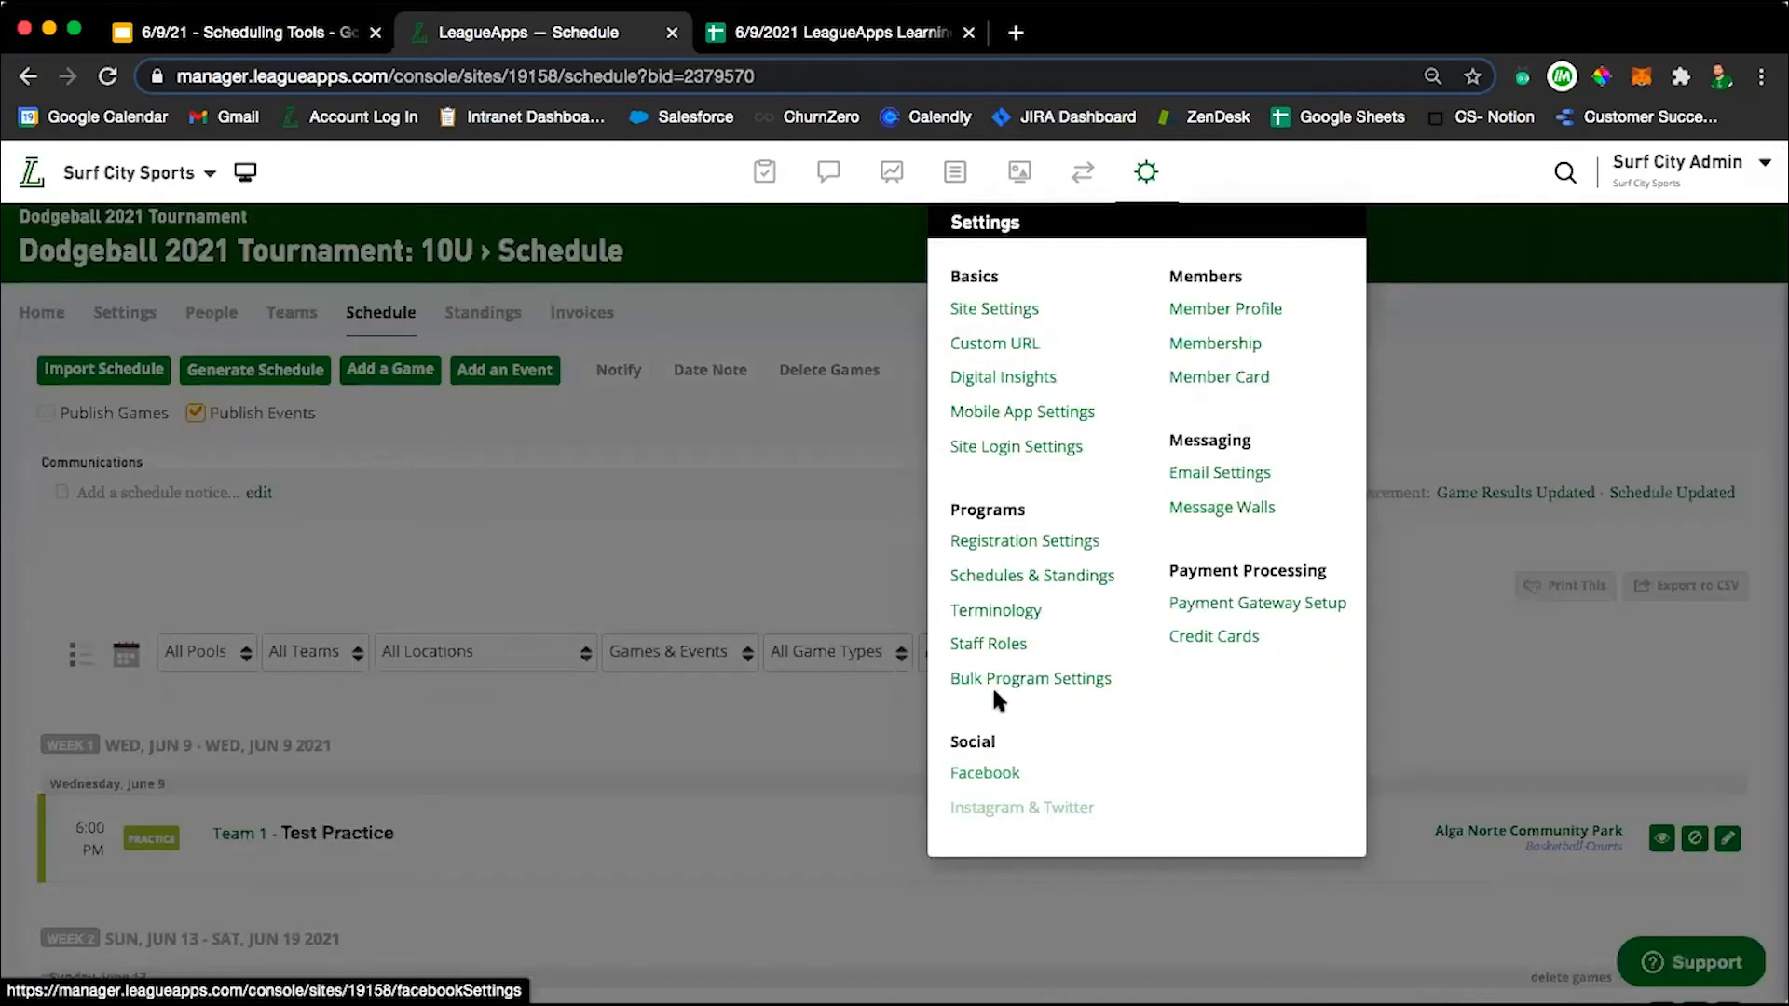
left_click(1013, 596, "super")
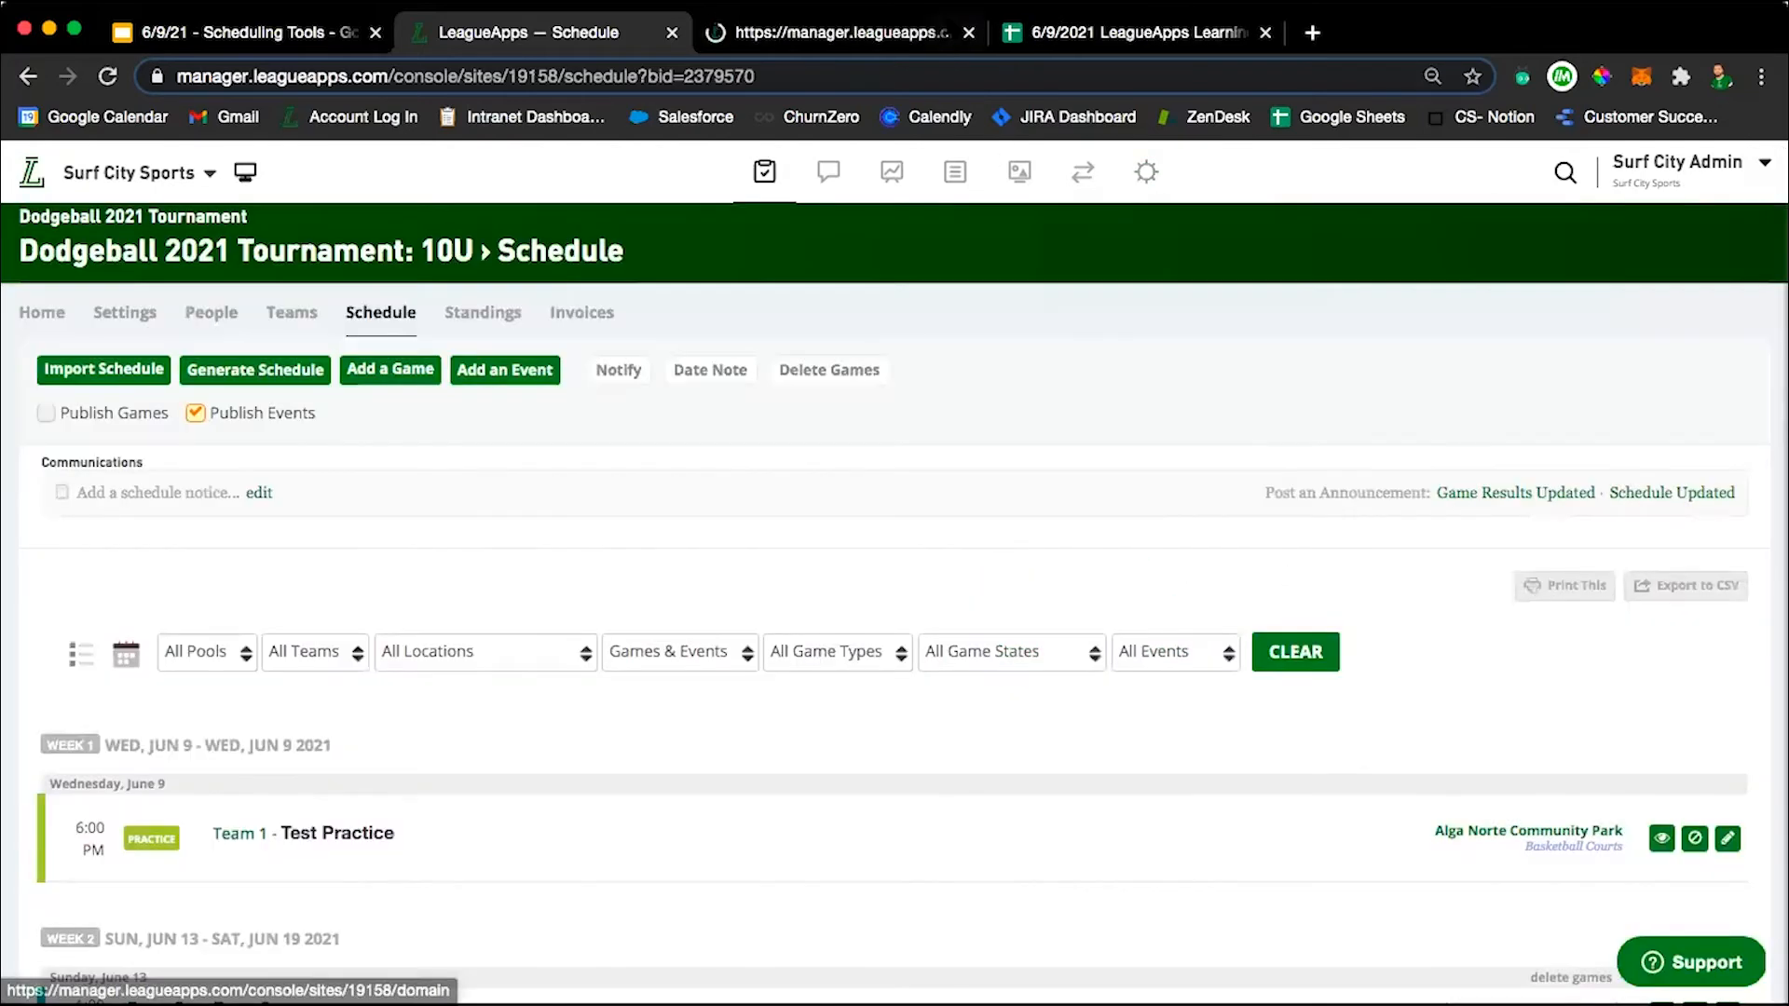
left_click(843, 47)
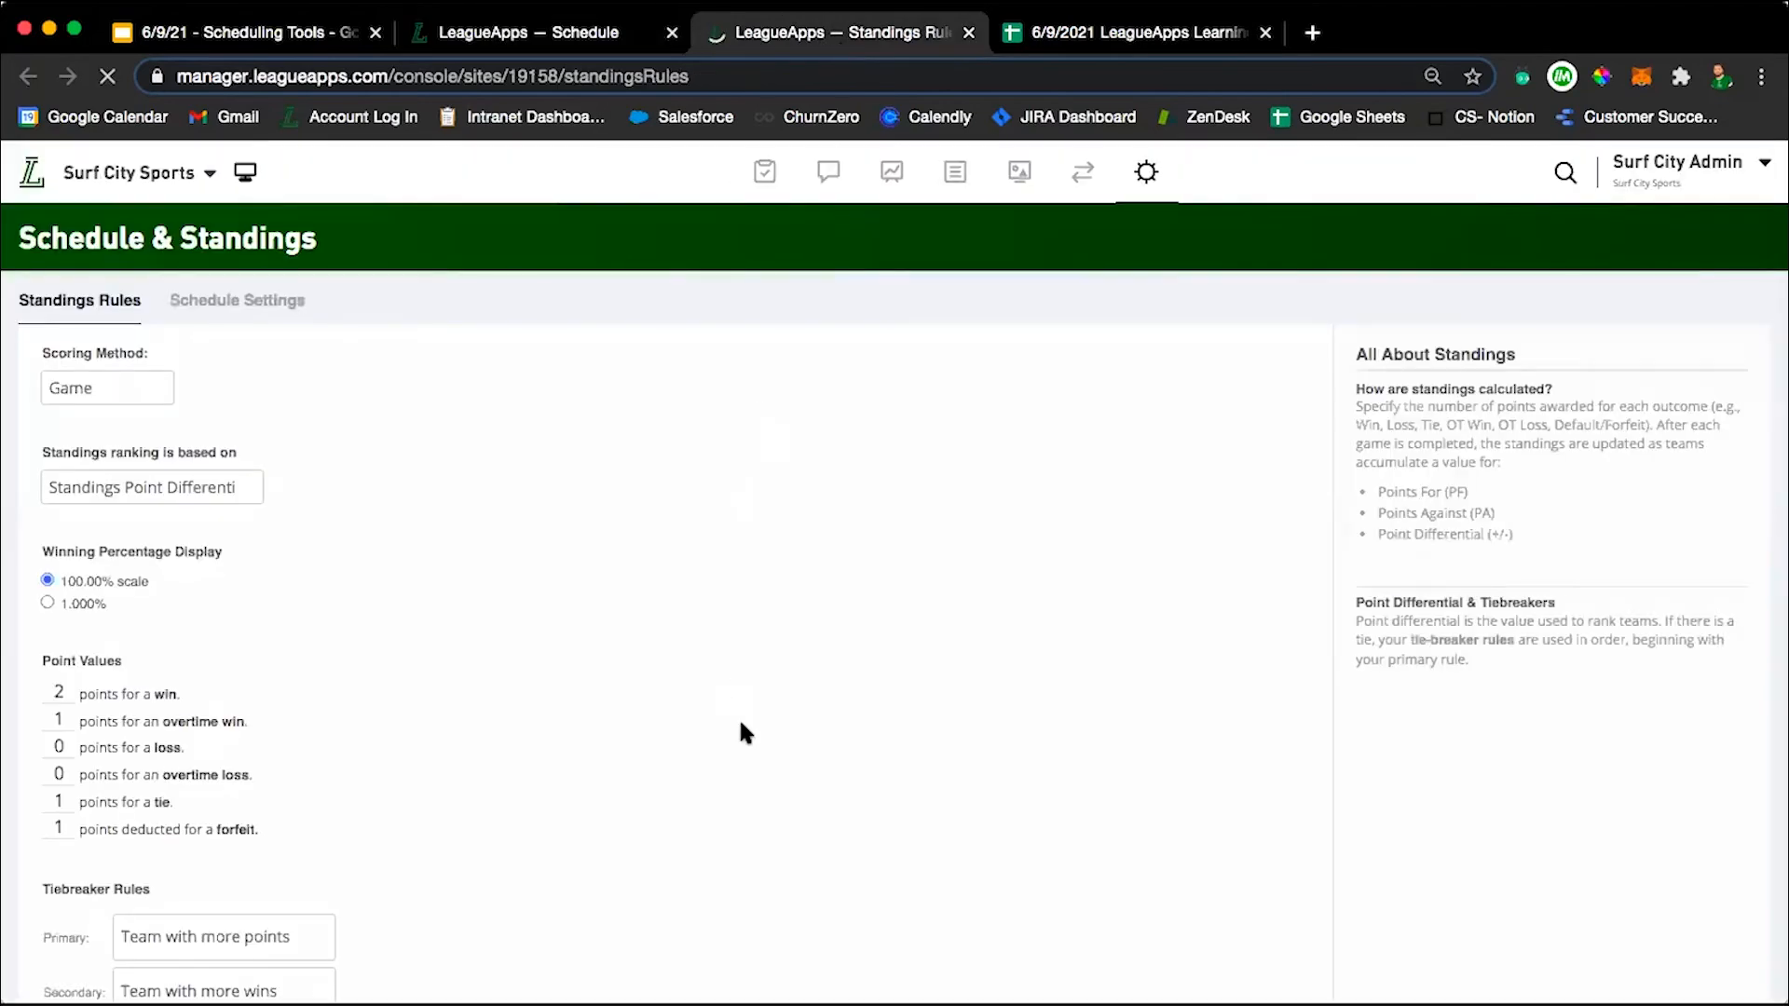
scroll(739, 733, "down", 5)
scroll(740, 733, "down", 2)
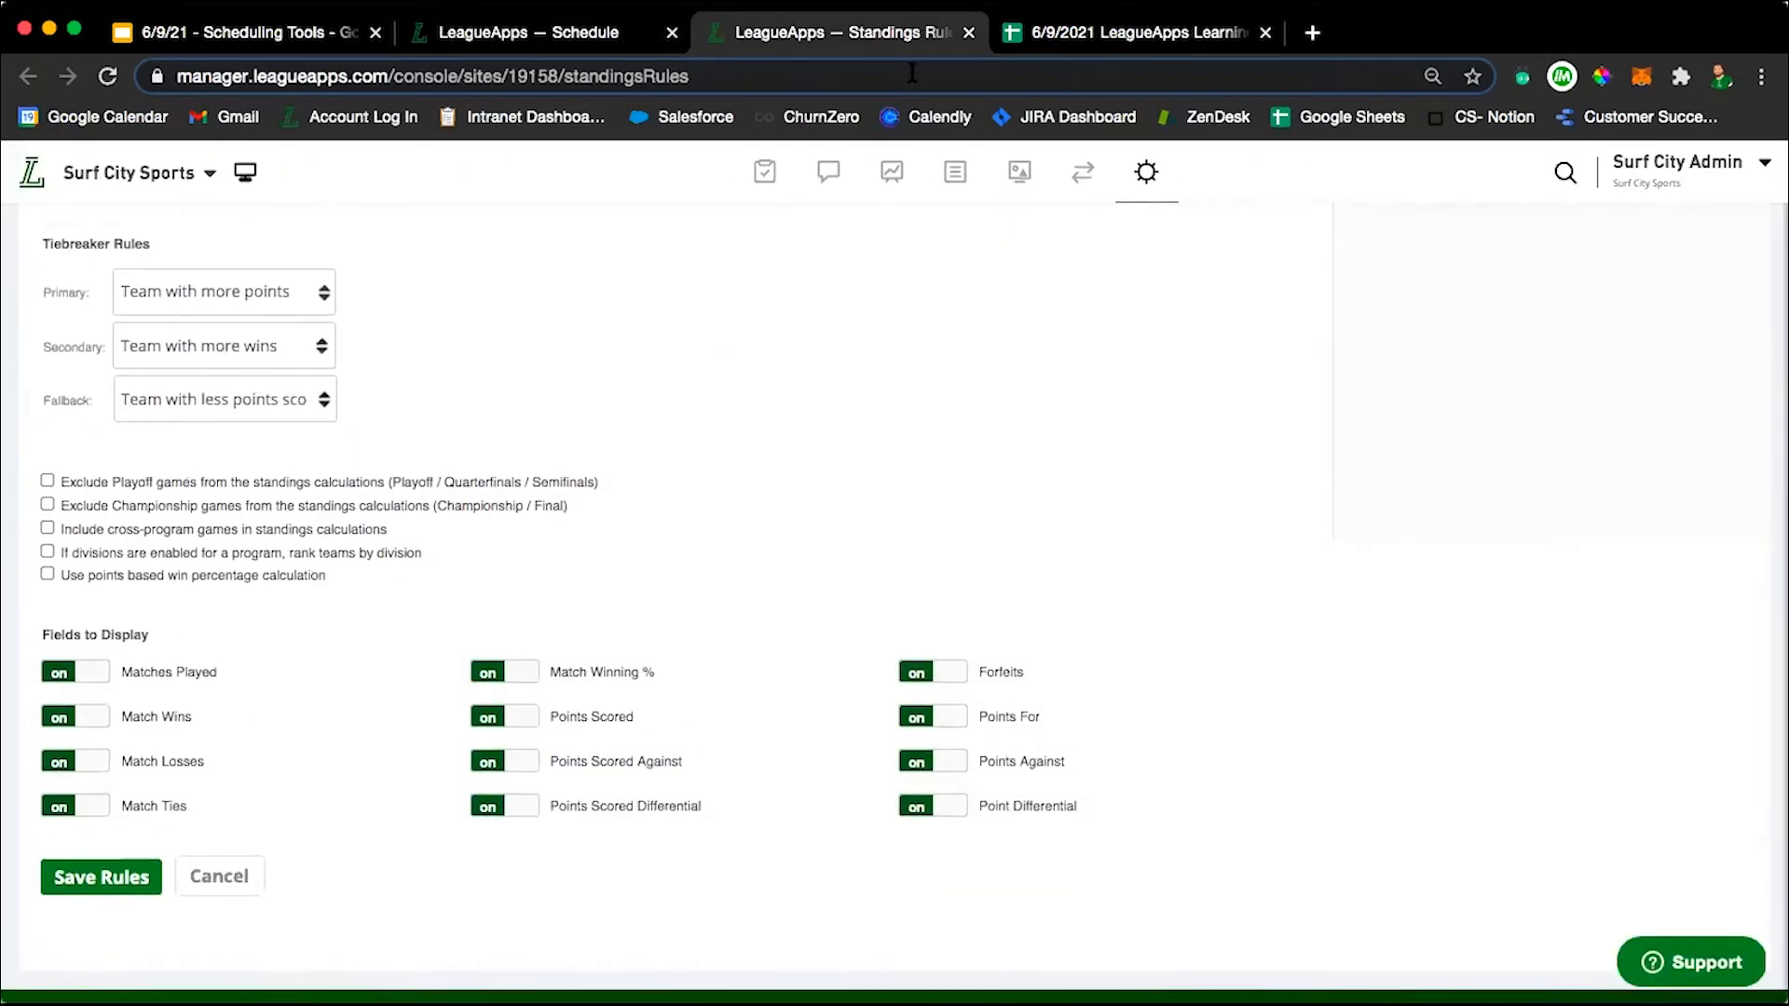
Return to the 10U schedule tab, open the program's preferences, review the Divisions options with Use Divisions on, and save the preferences.
left_click(528, 32)
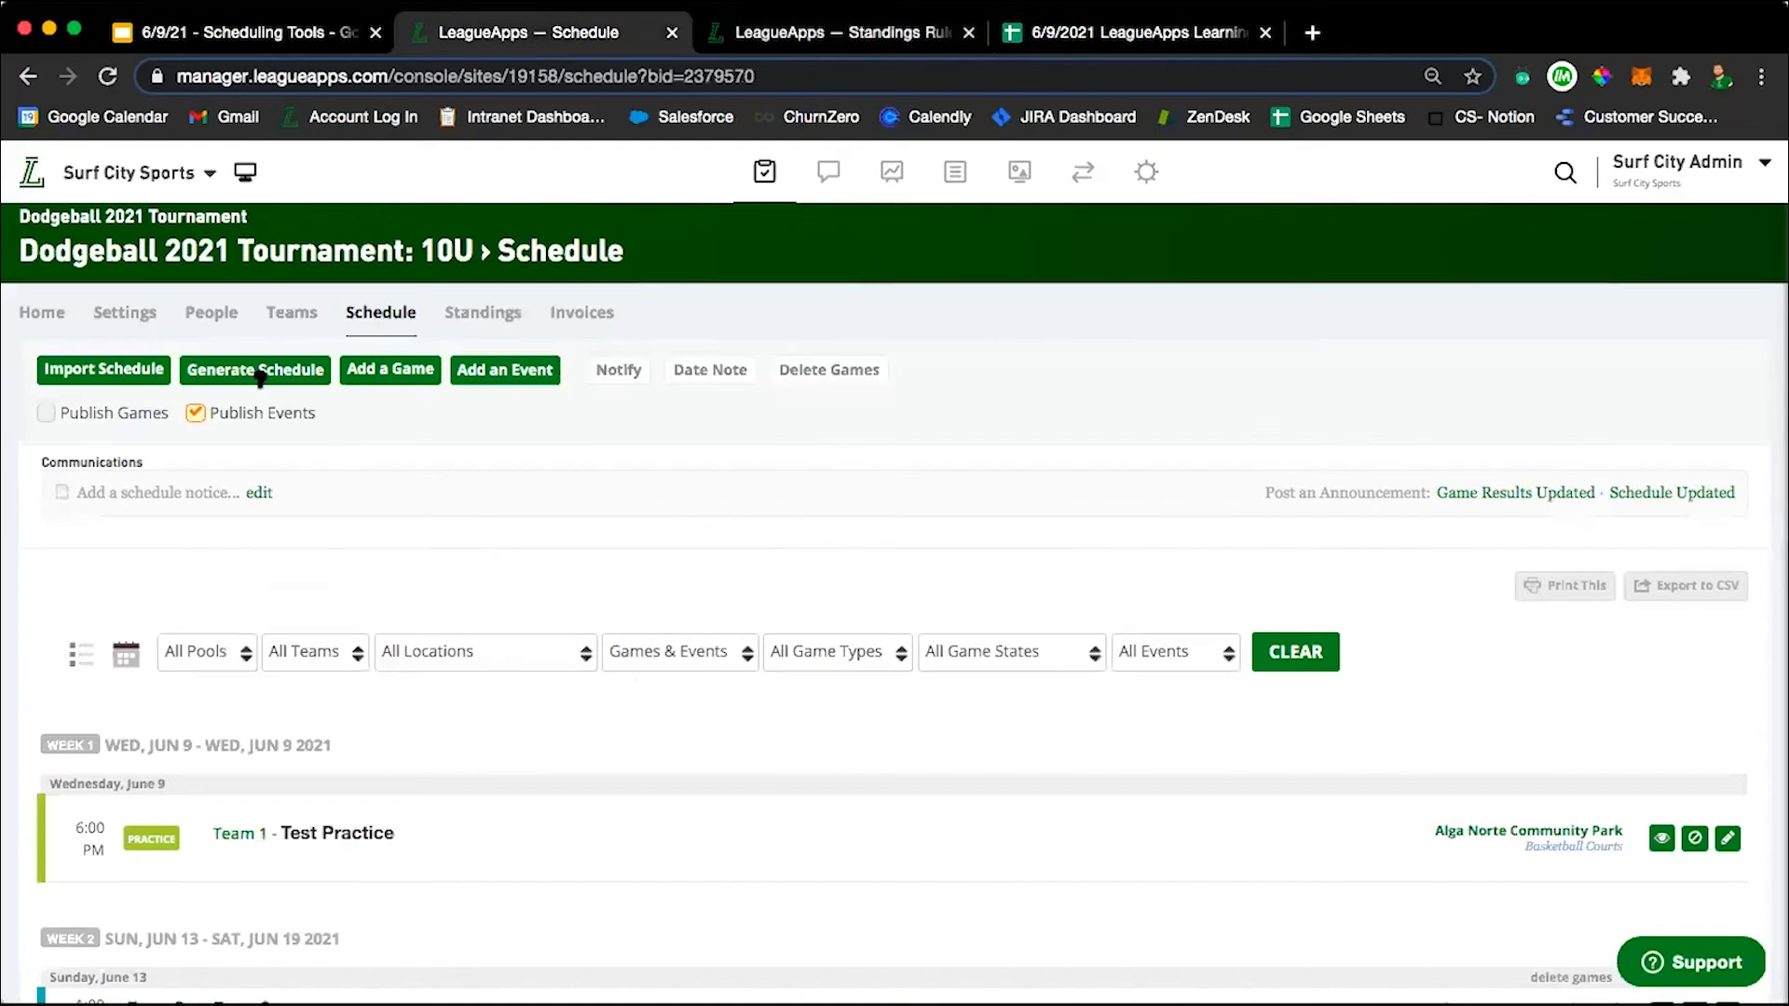
mouse_move(287, 312)
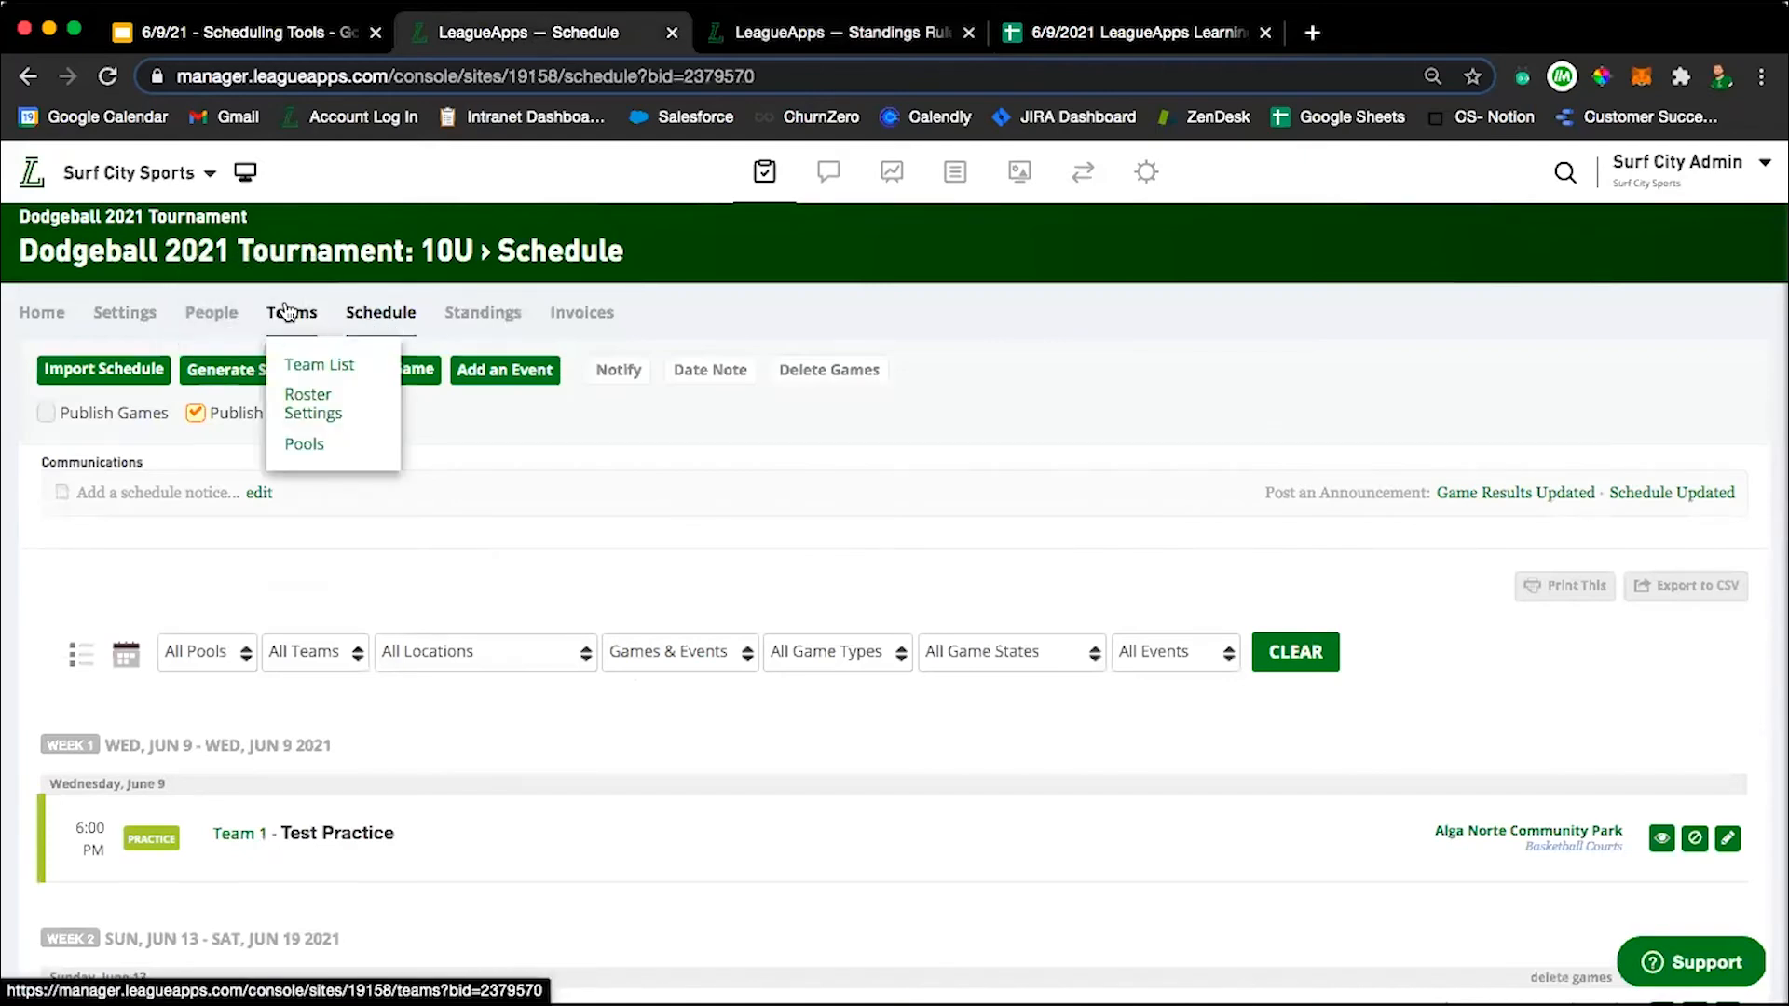
mouse_move(124, 312)
left_click(138, 616)
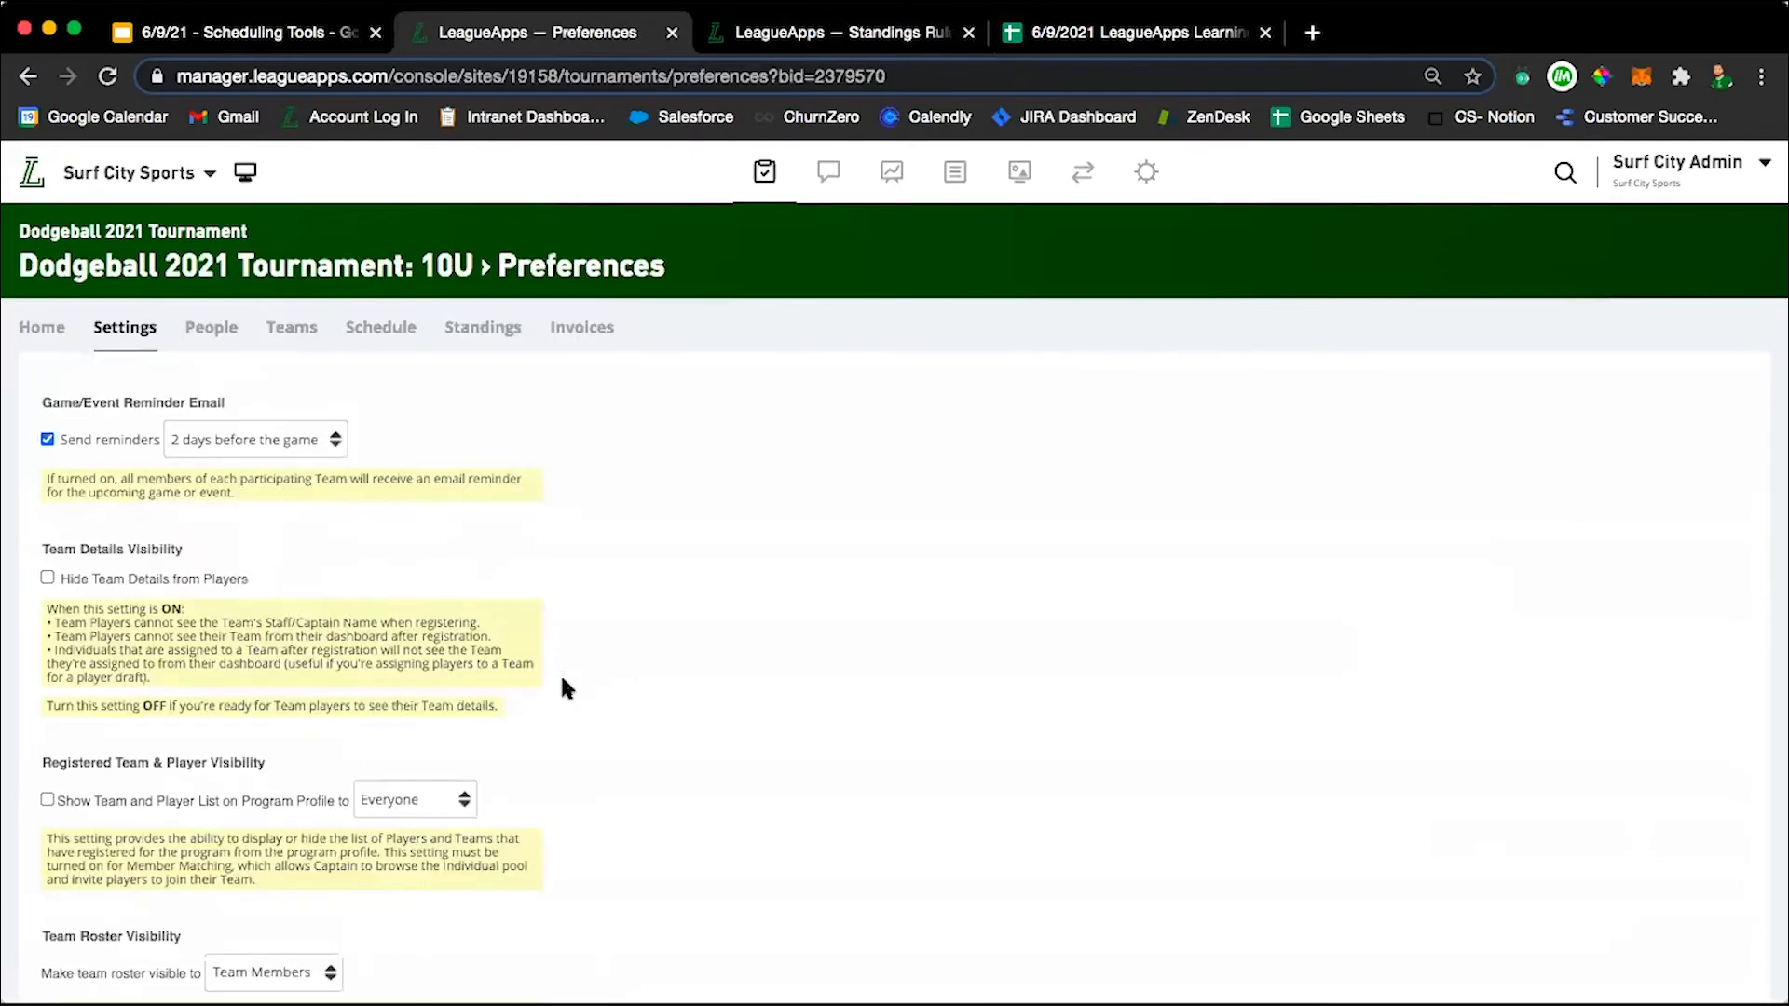
scroll(565, 690, "down", 5)
scroll(561, 687, "down", 2)
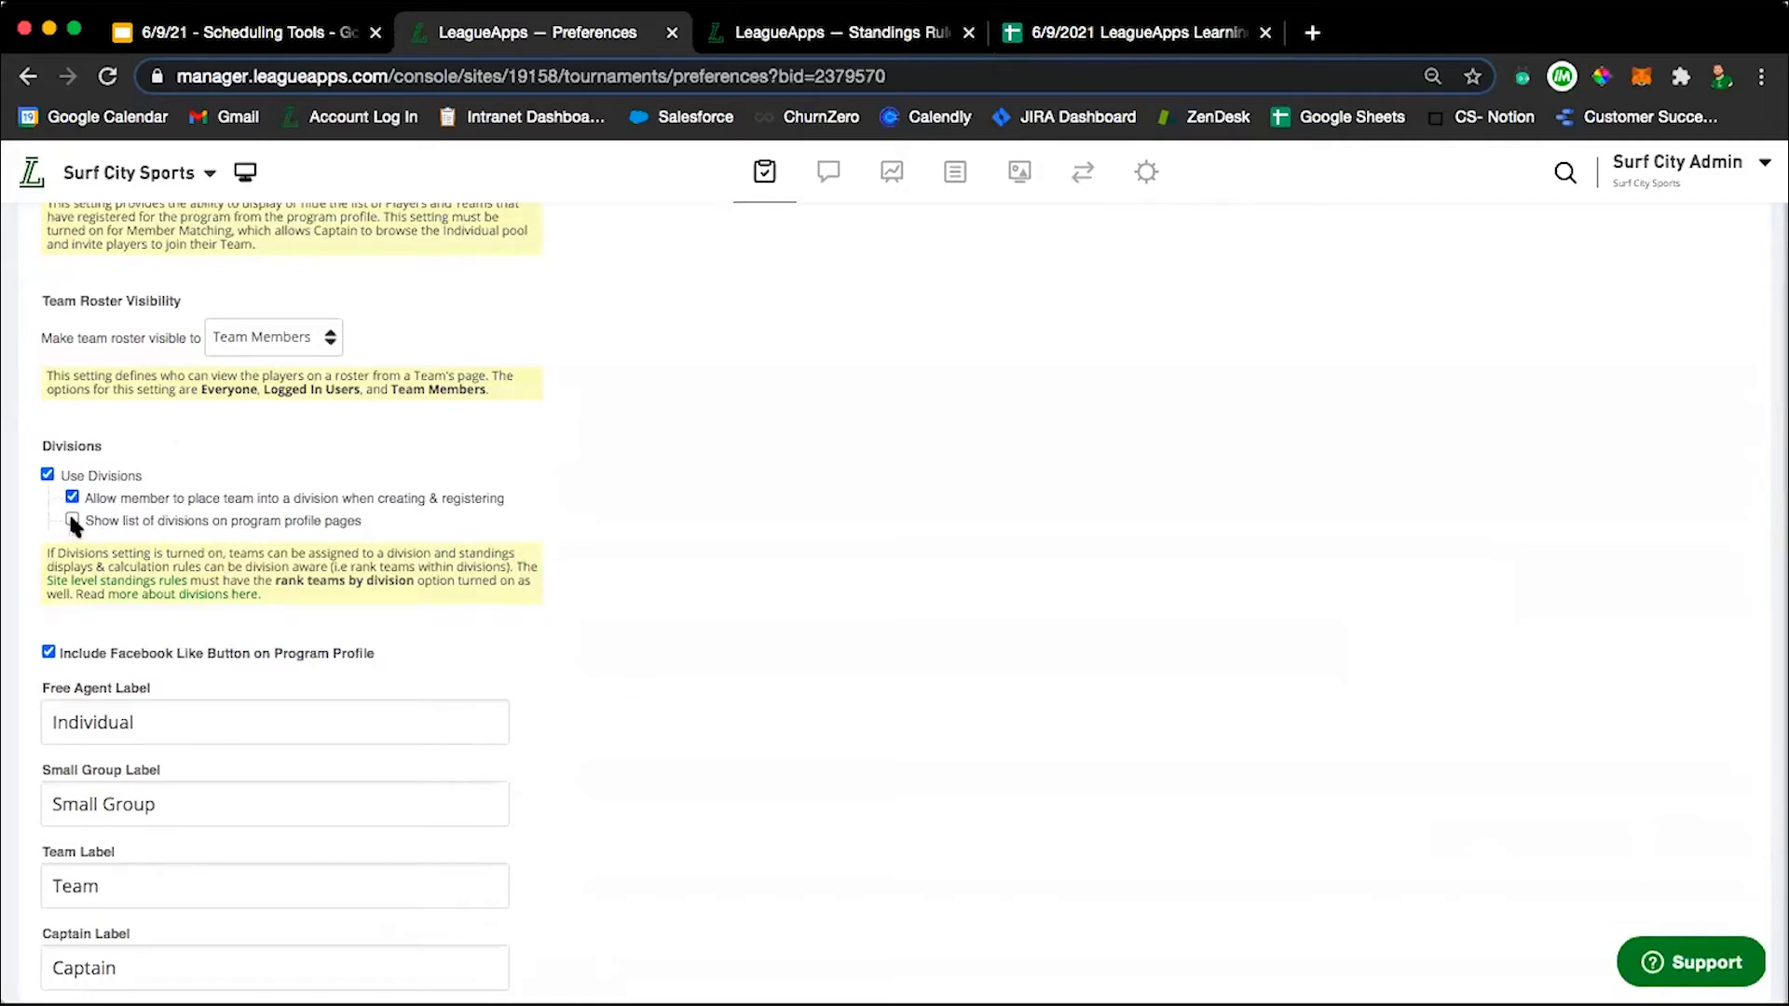
scroll(280, 550, "down", 5)
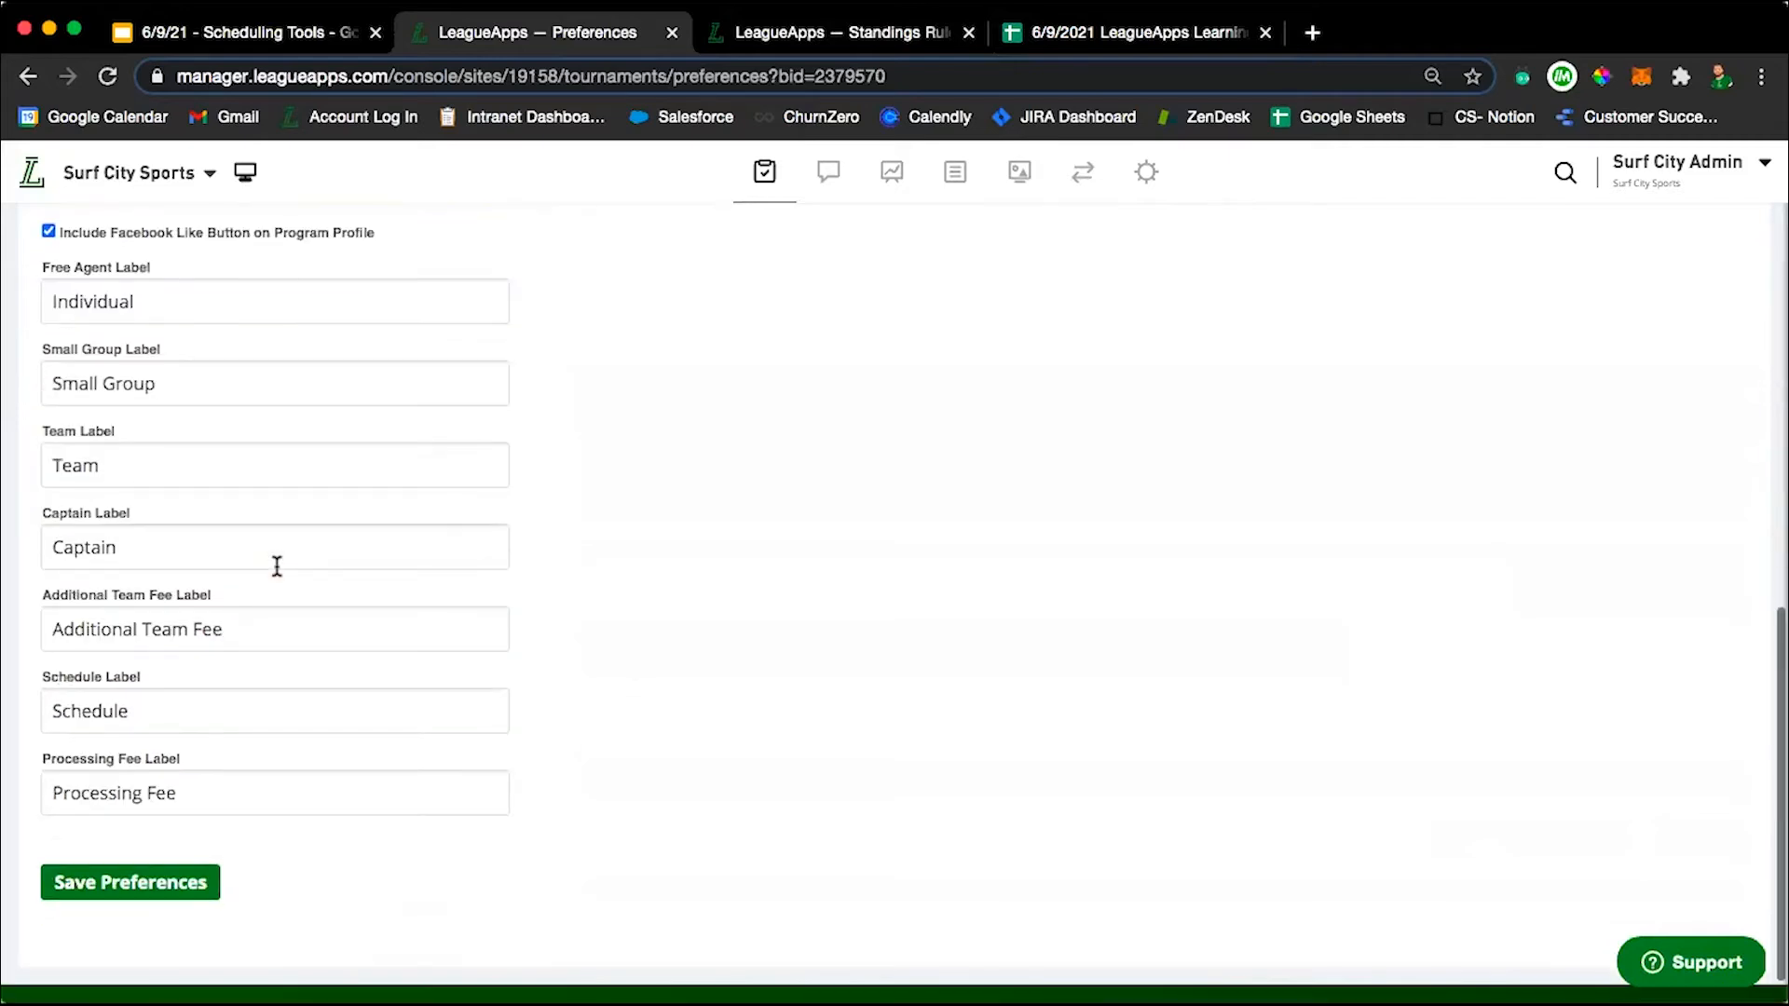
left_click(107, 843)
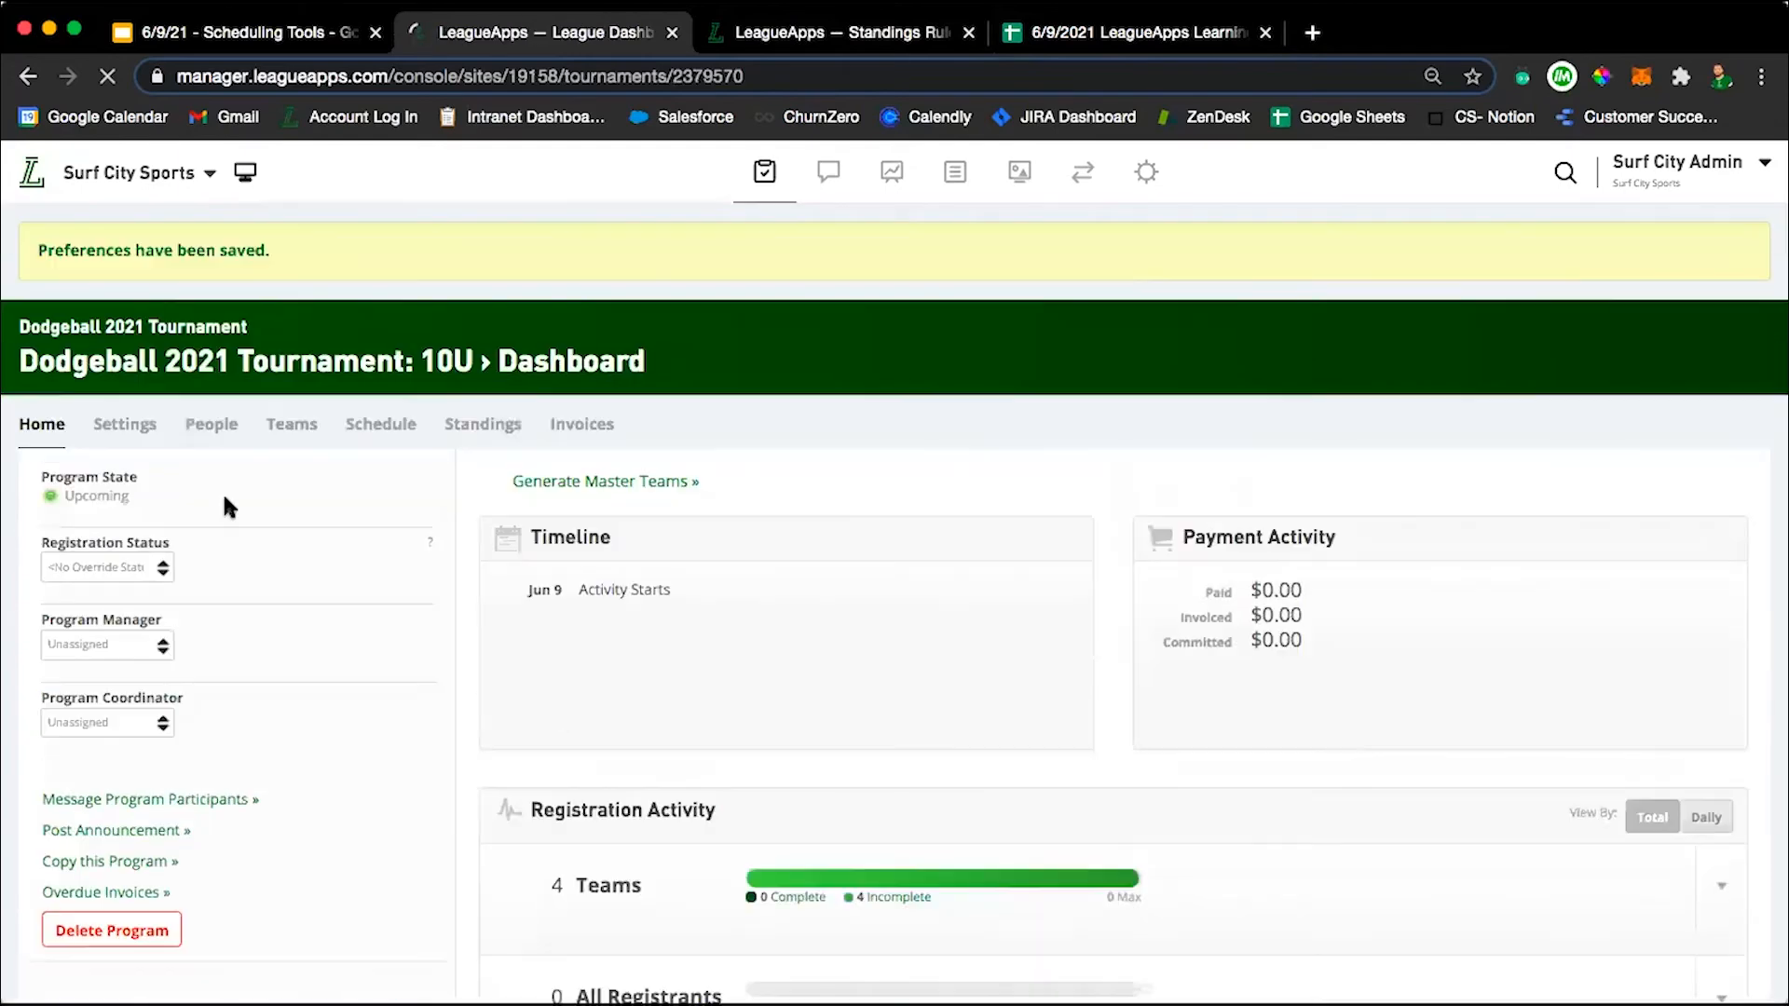
left_click(128, 427)
Add a pool named AAA with the description "Advanced" to the Dodgeball 2021 Tournament 10U and save it.
mouse_move(303, 431)
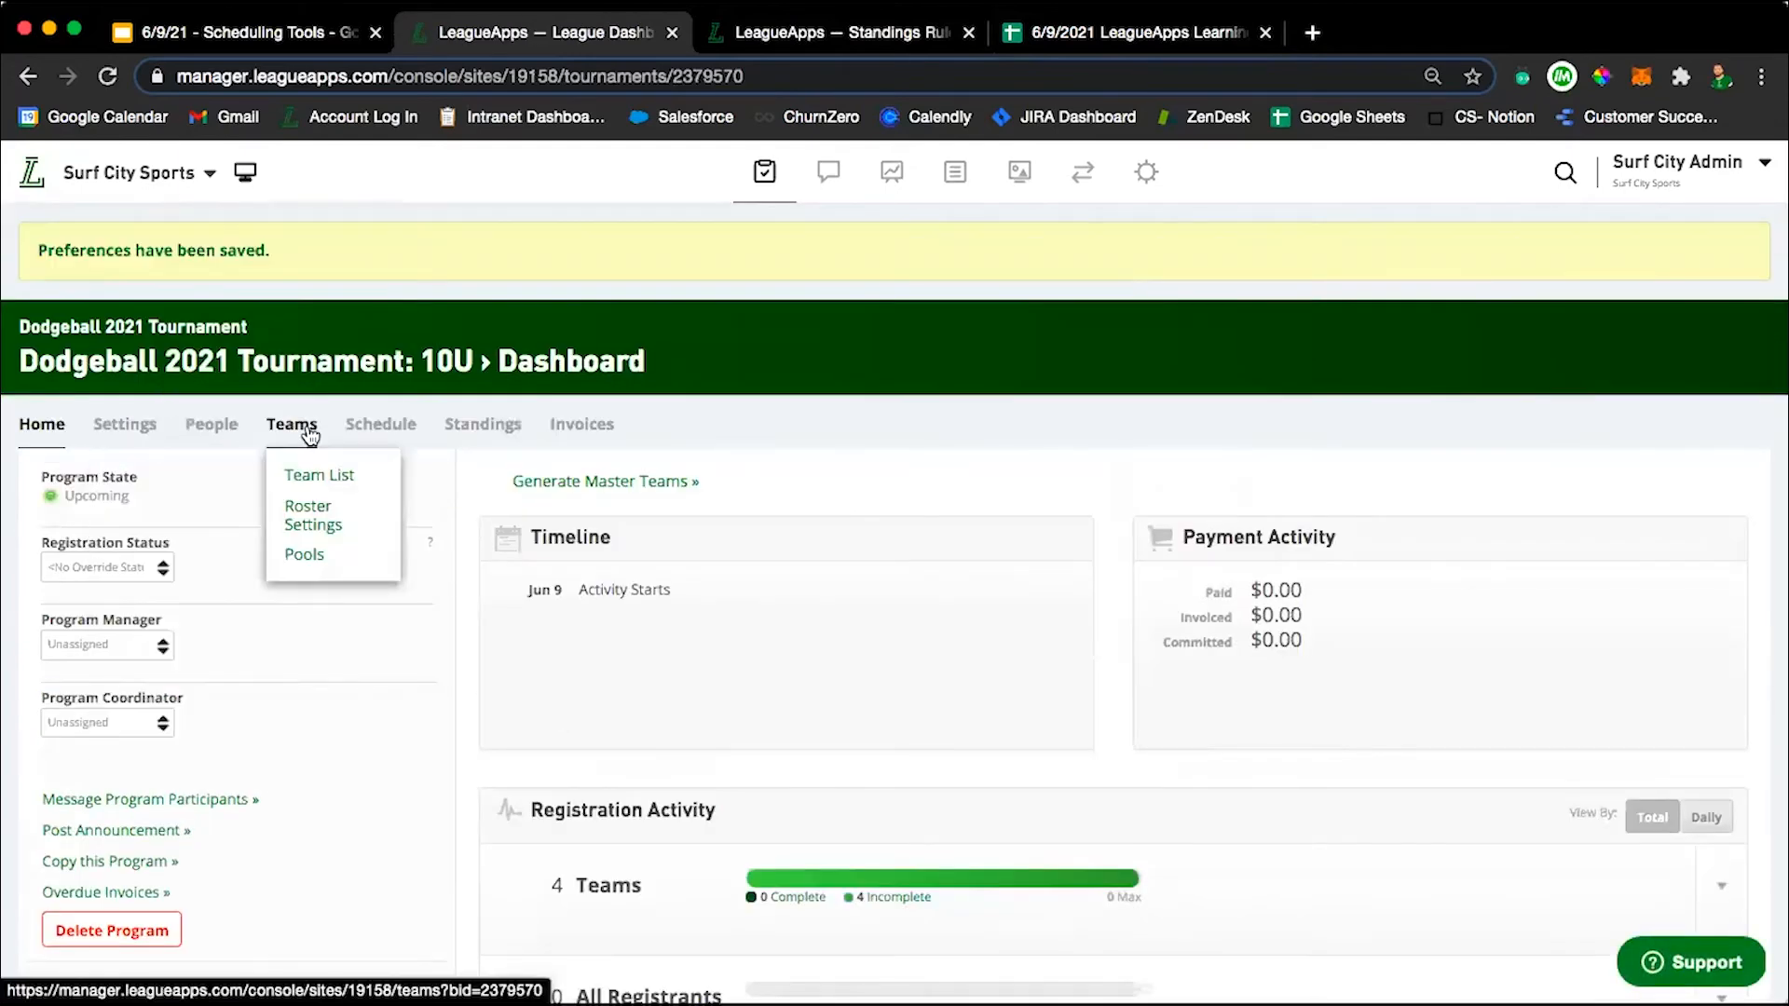
left_click(308, 557)
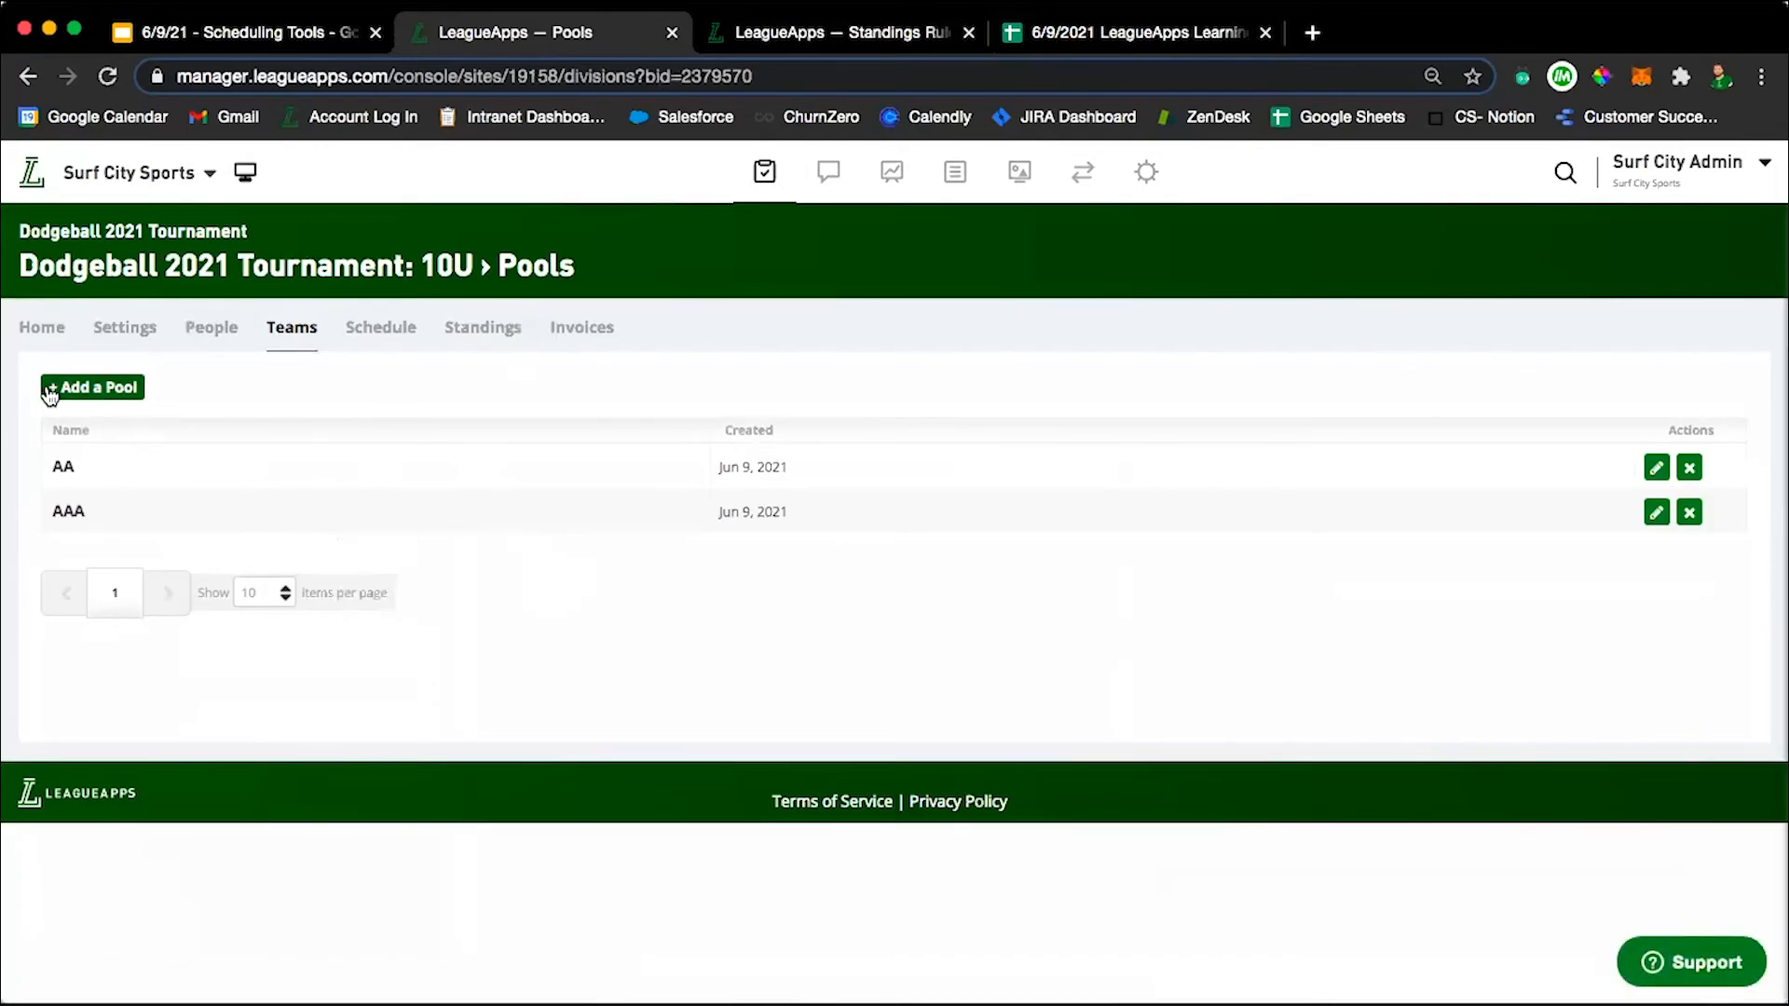
left_click(92, 389)
left_click(153, 407)
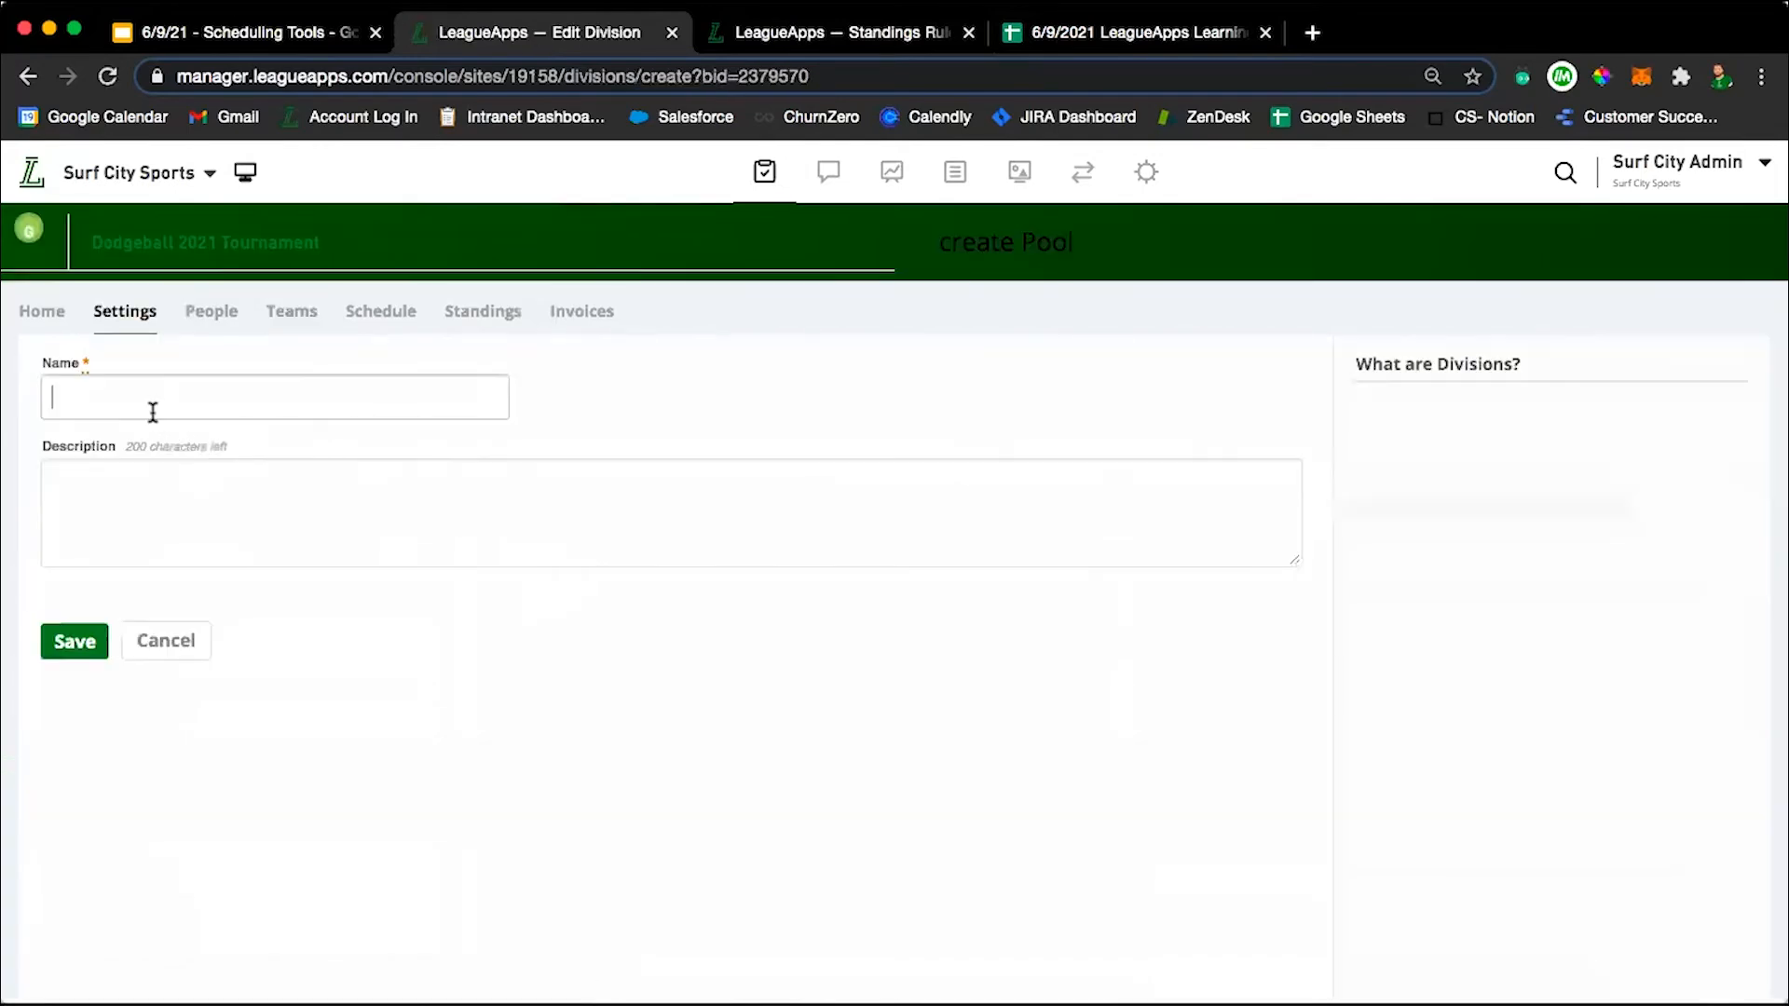
type("AAA")
left_click(108, 531)
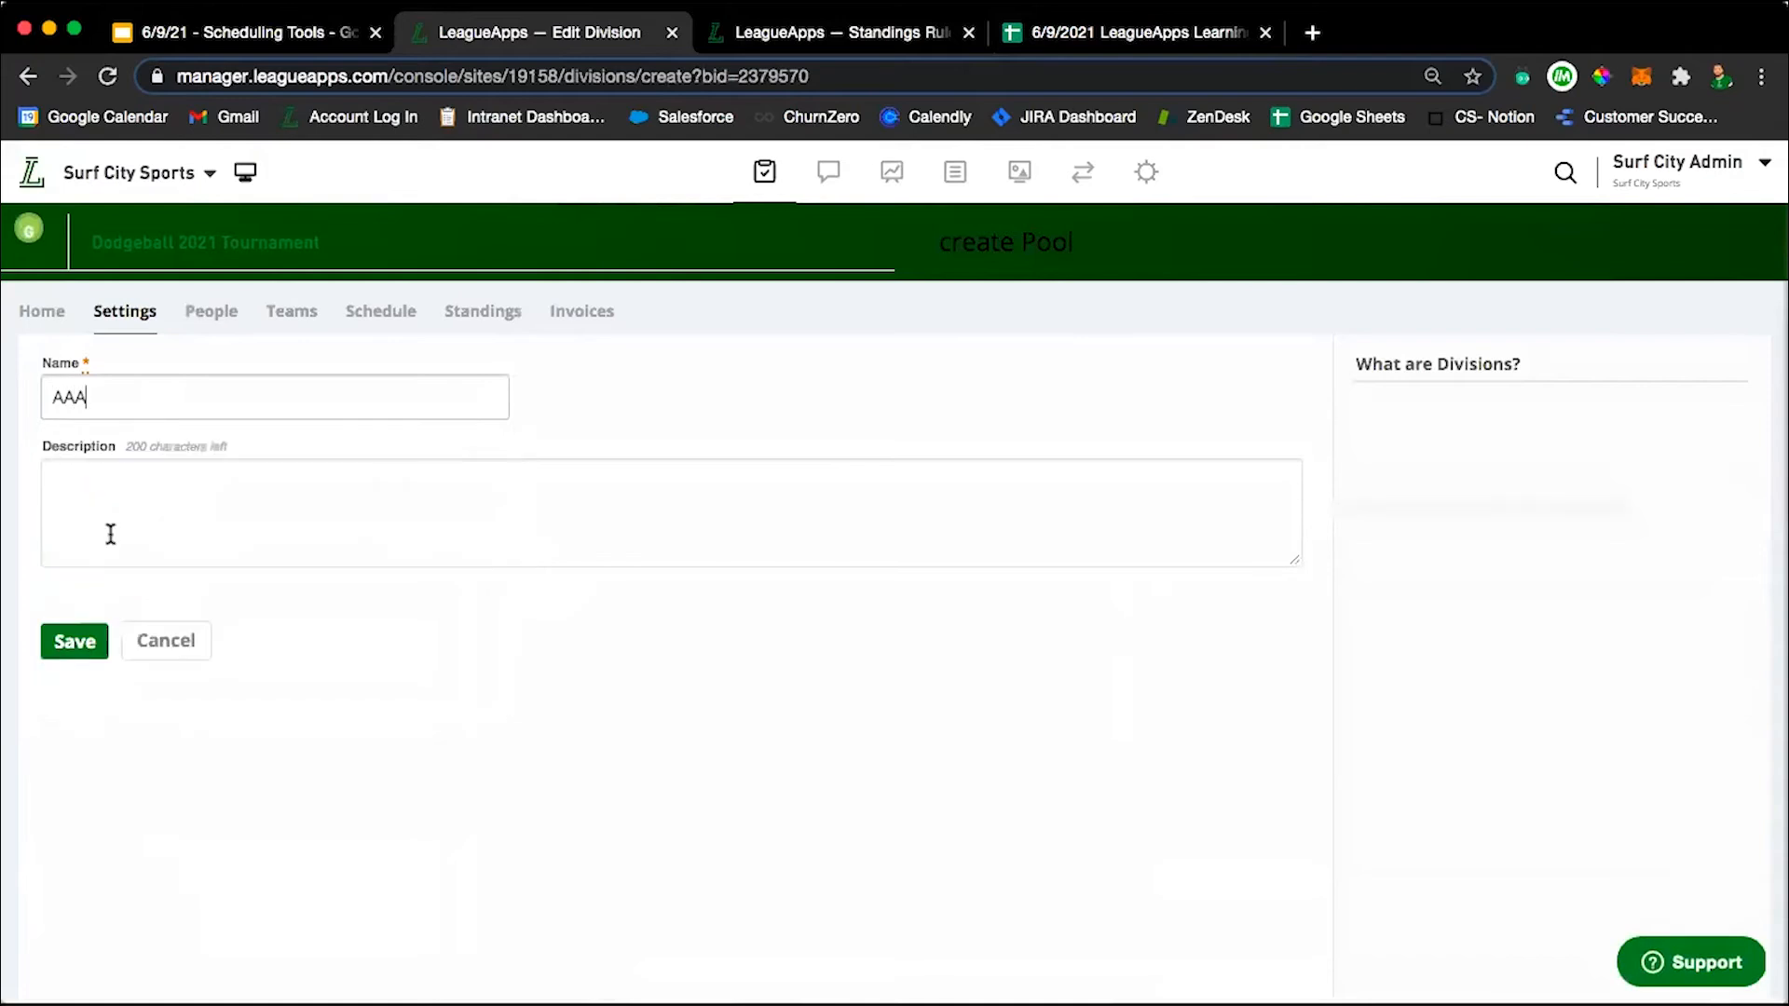
left_click(132, 507)
type("Advanced")
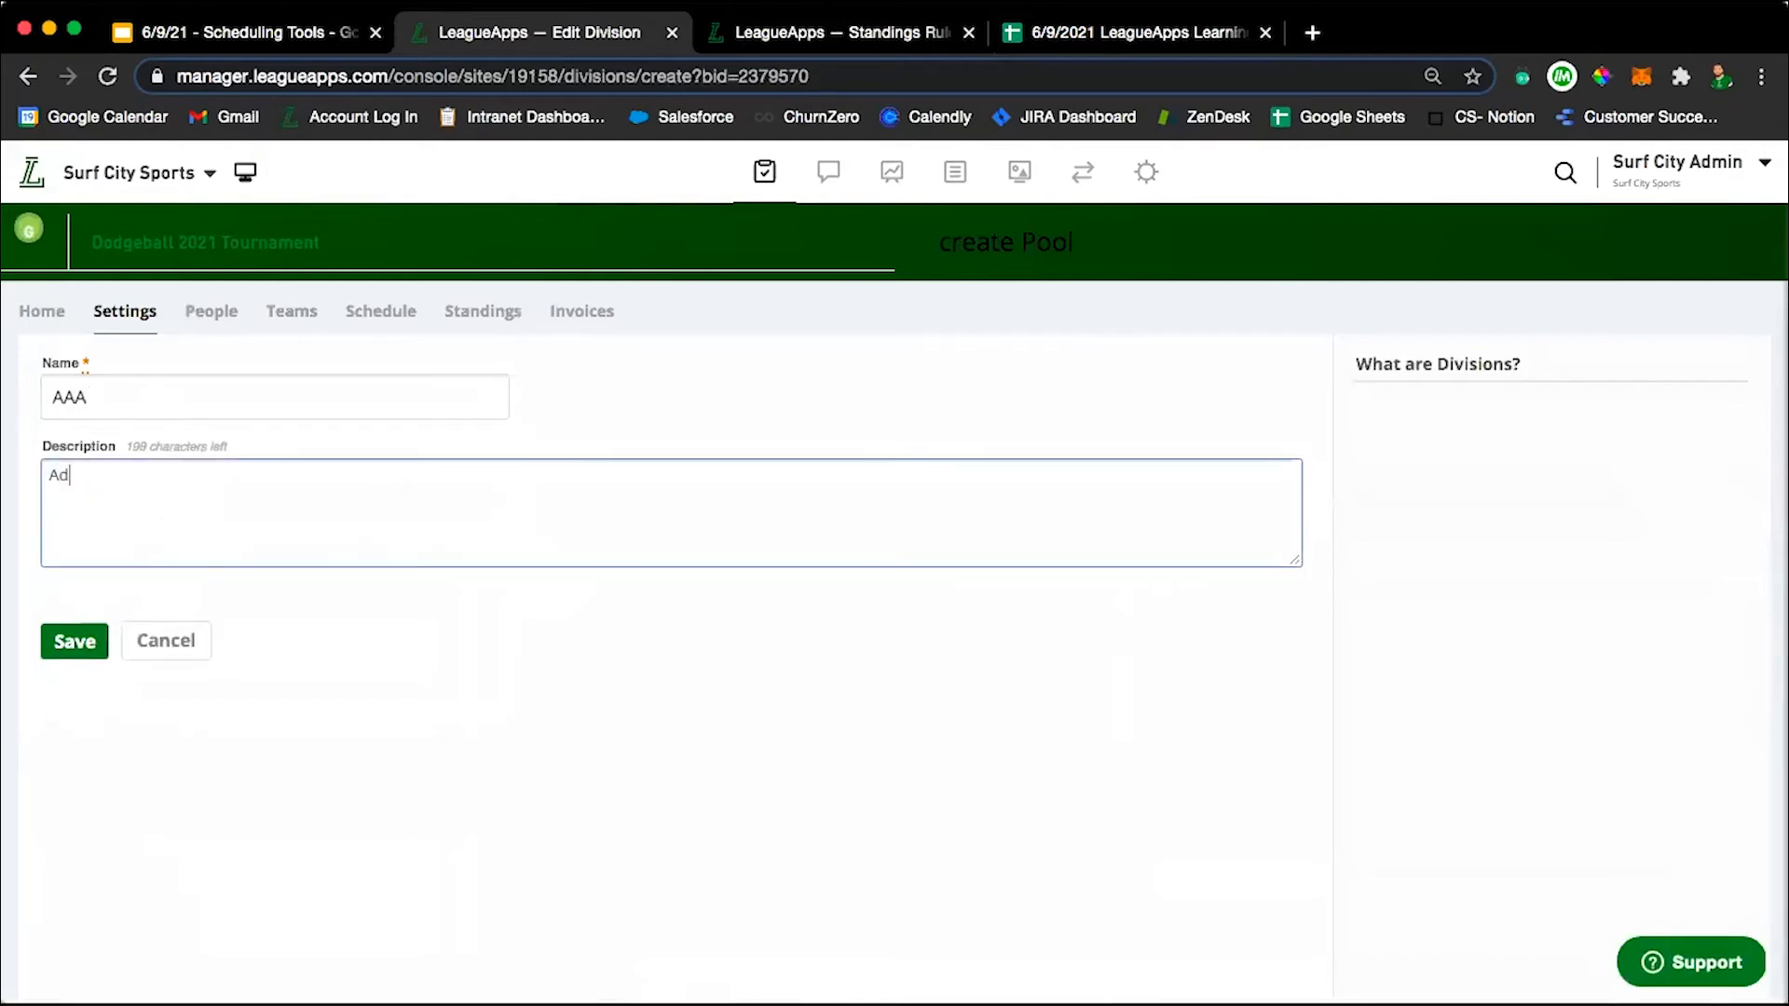
left_click(77, 639)
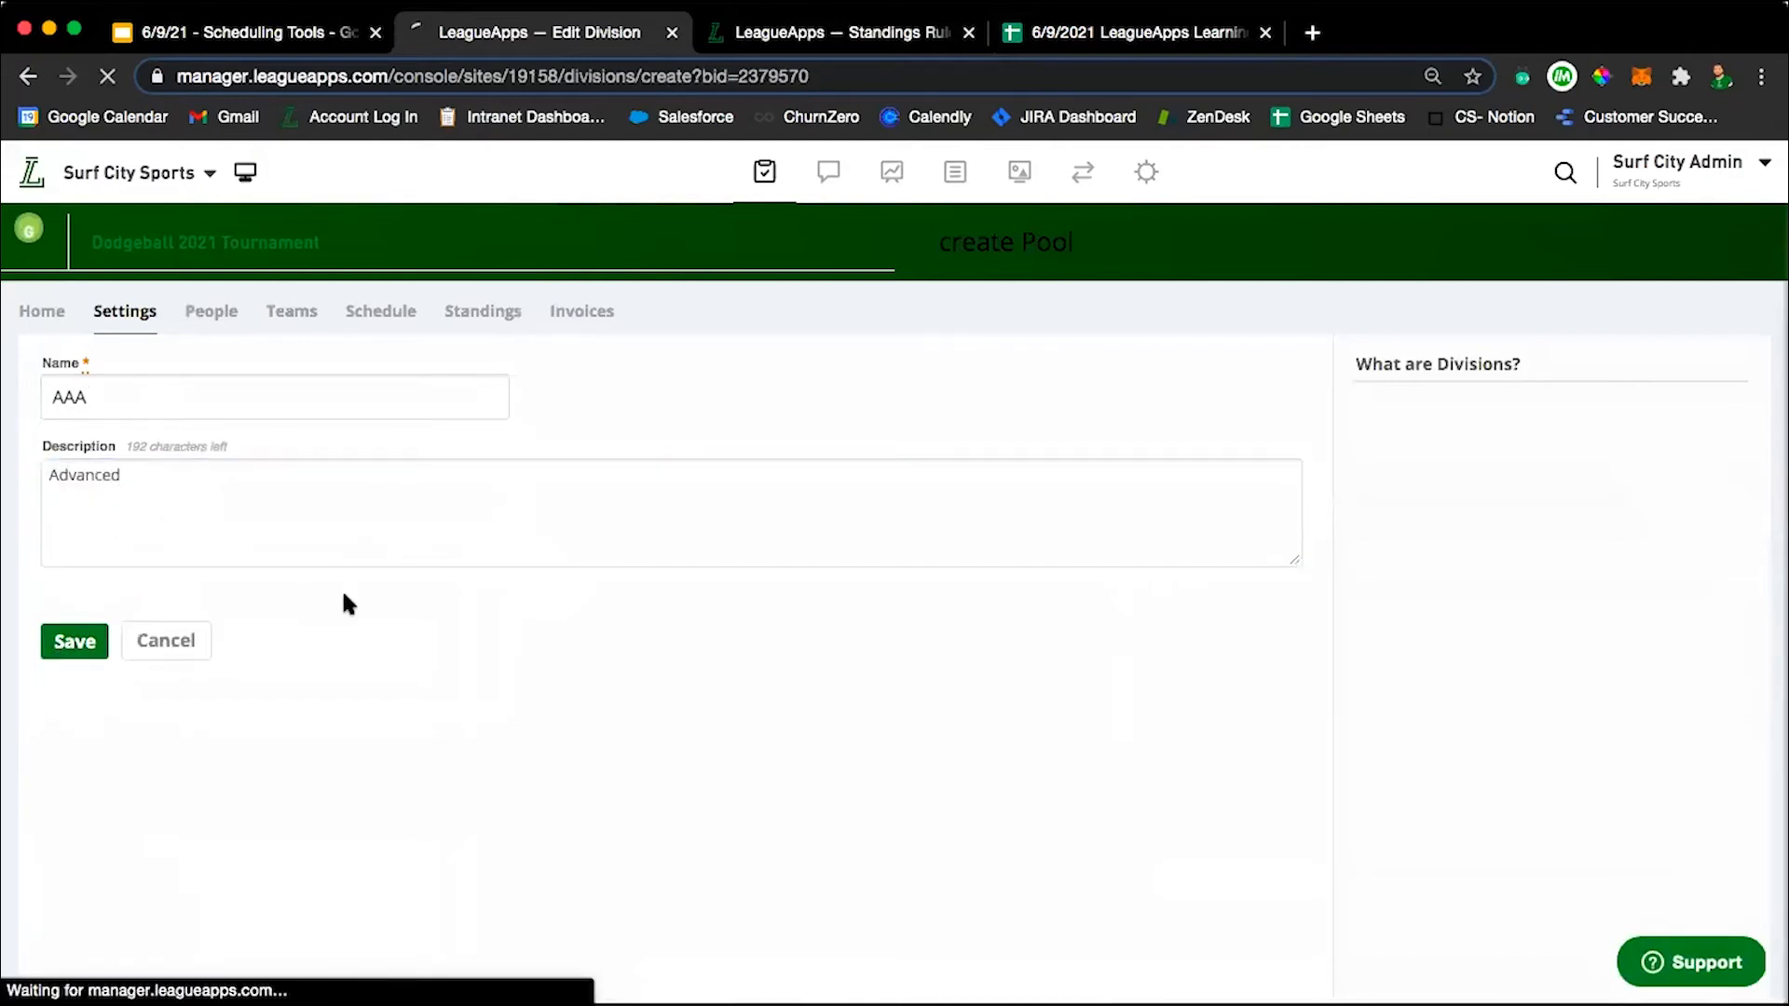
Start a regular round robin in the 10U schedule generator and limit the included teams to the AAA division.
mouse_move(284, 337)
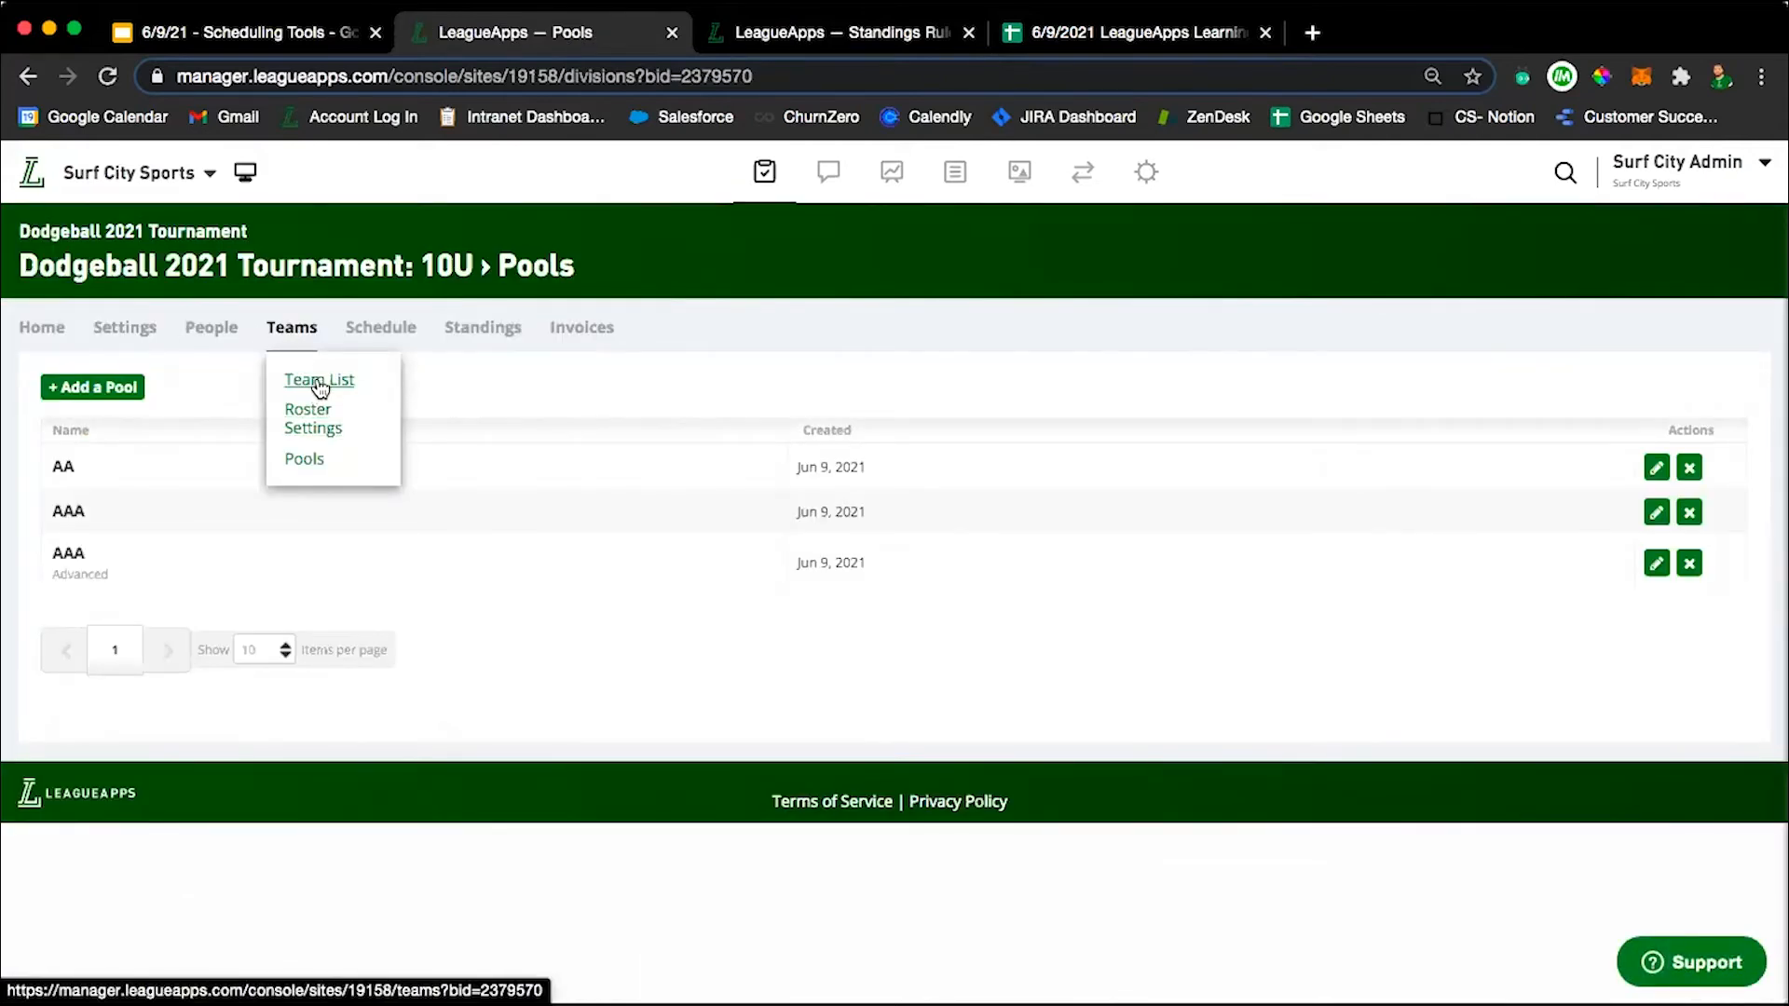
left_click(377, 333)
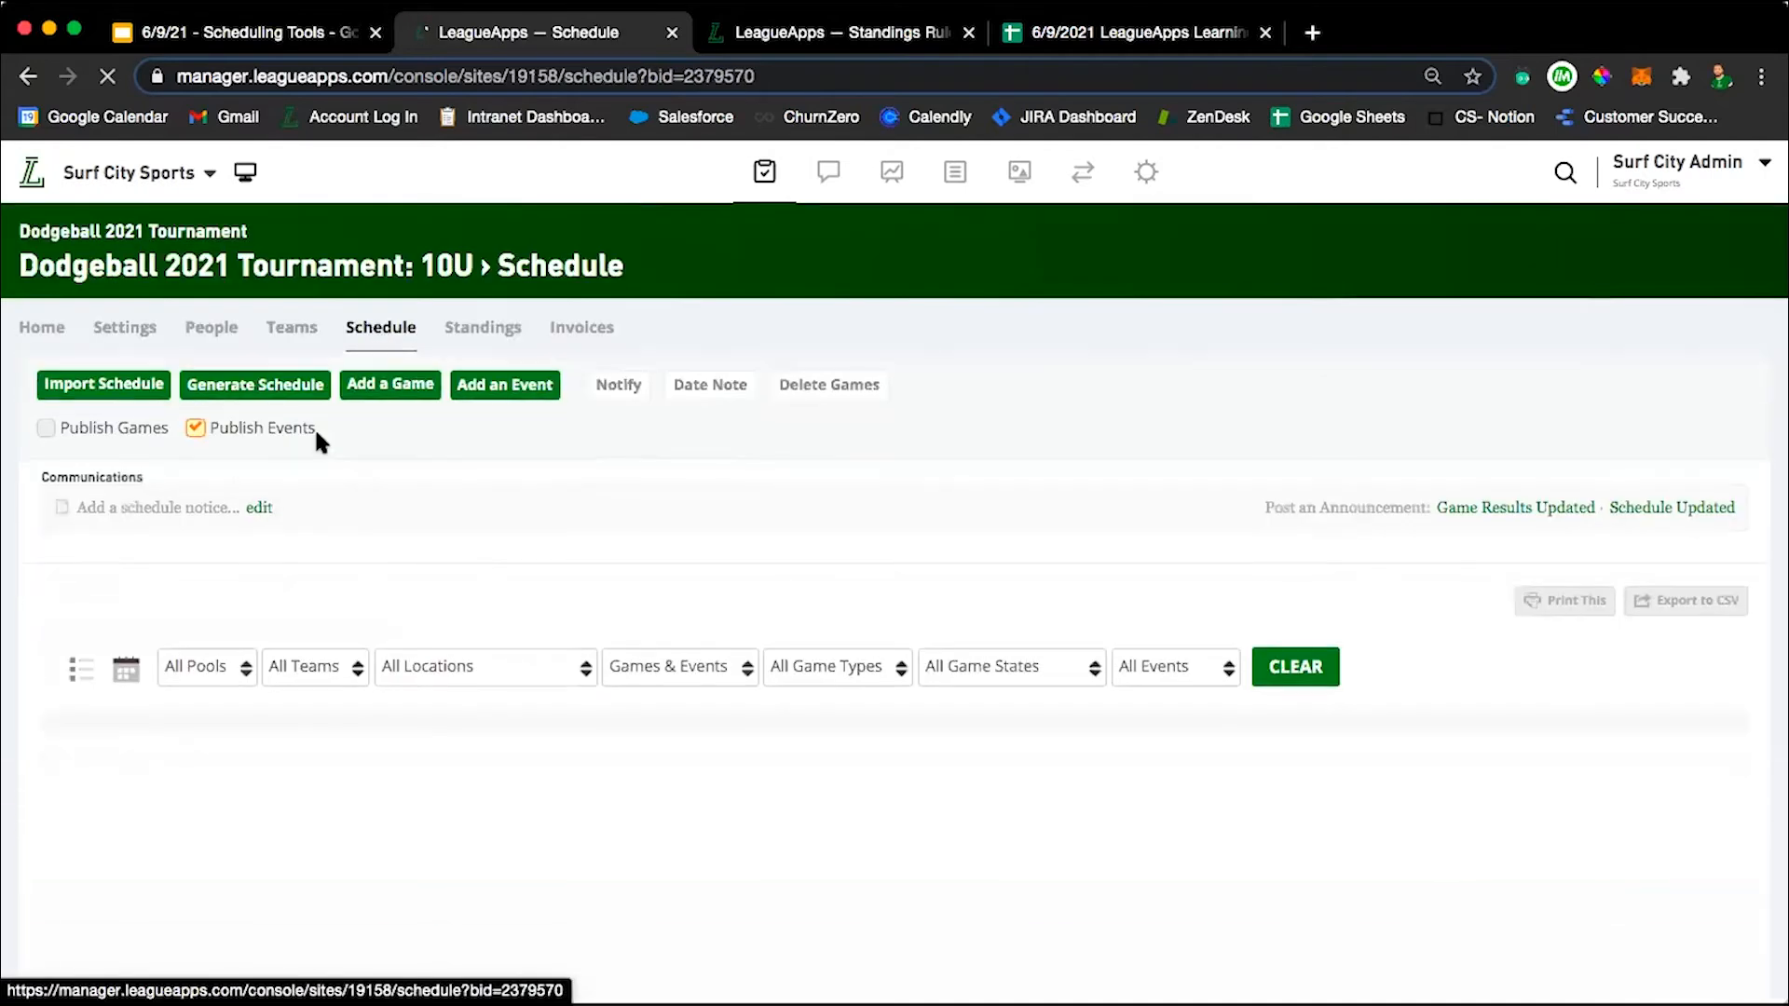
left_click(253, 383)
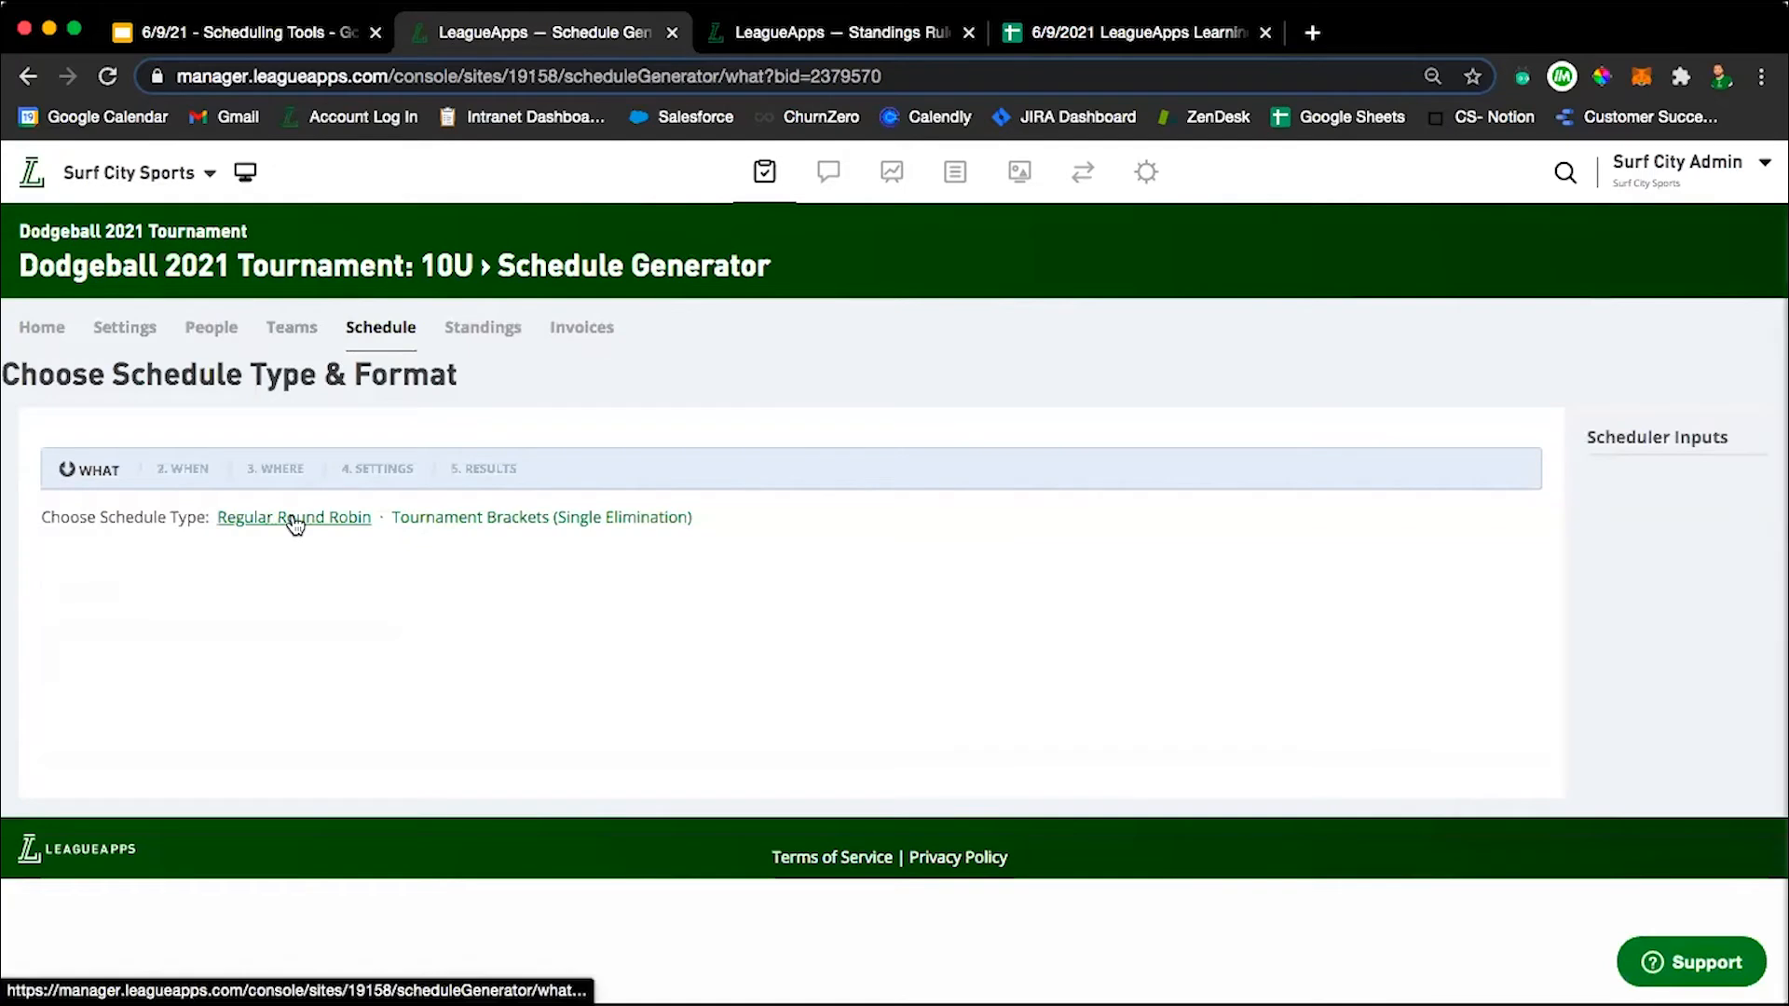
left_click(292, 518)
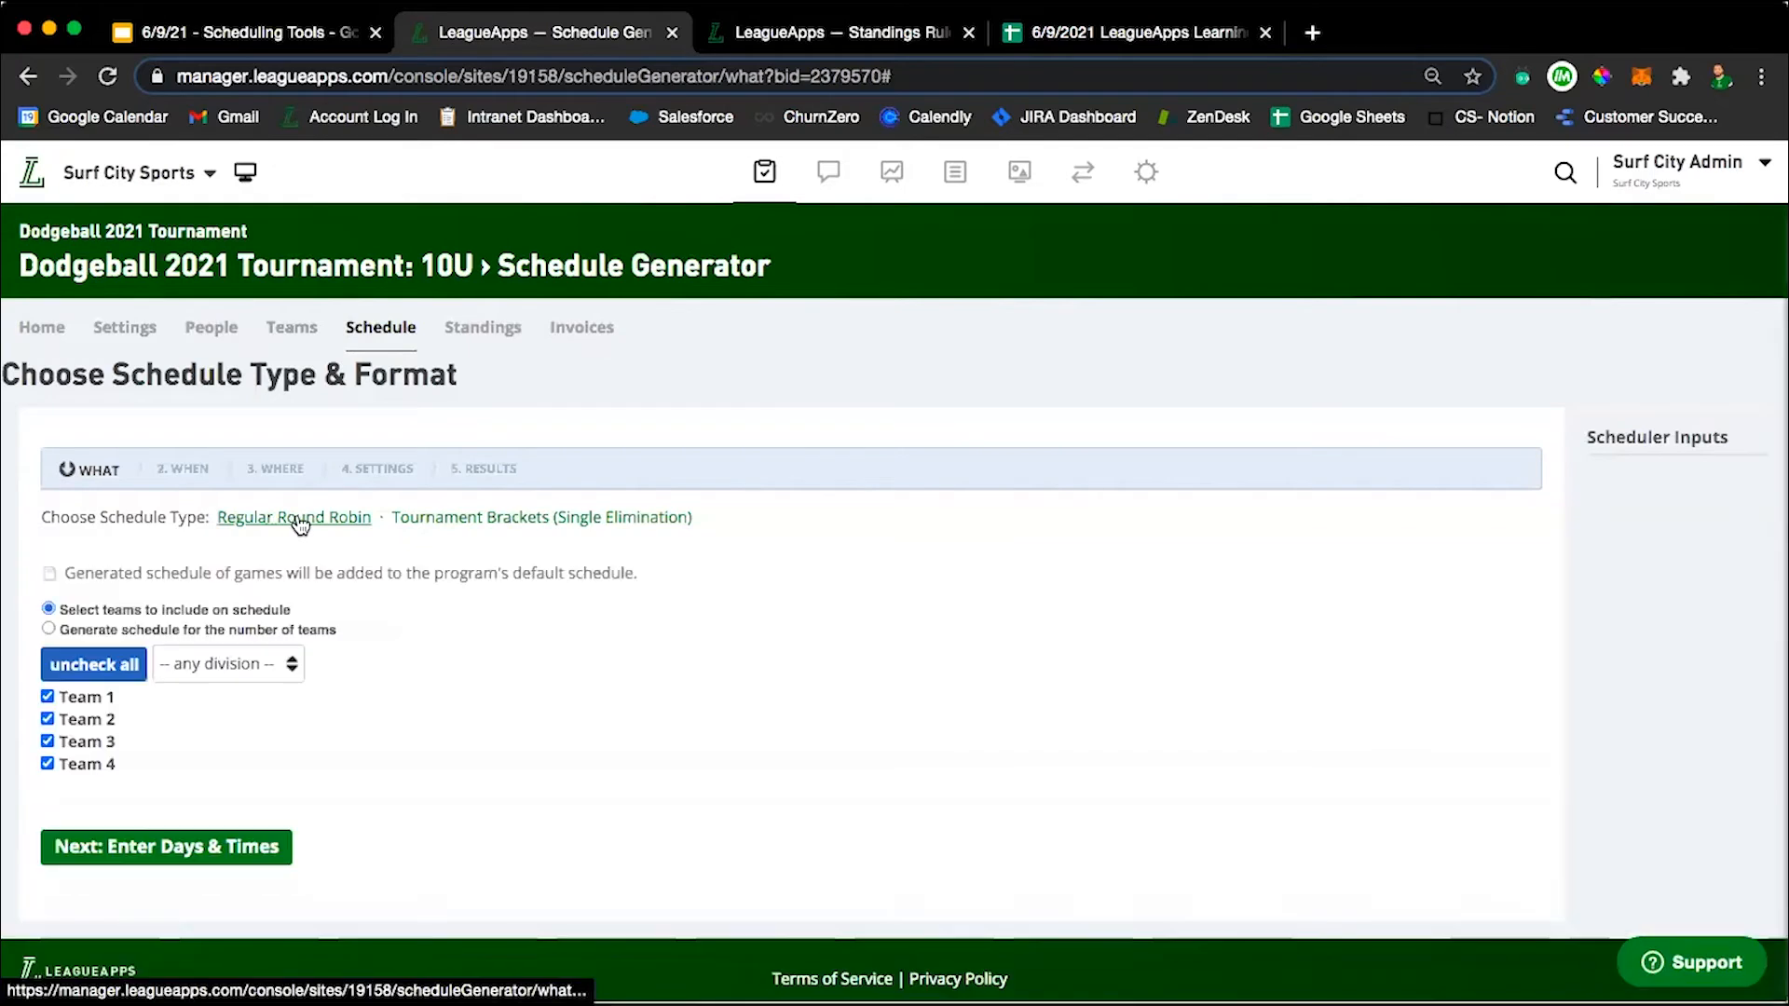
left_click(244, 673)
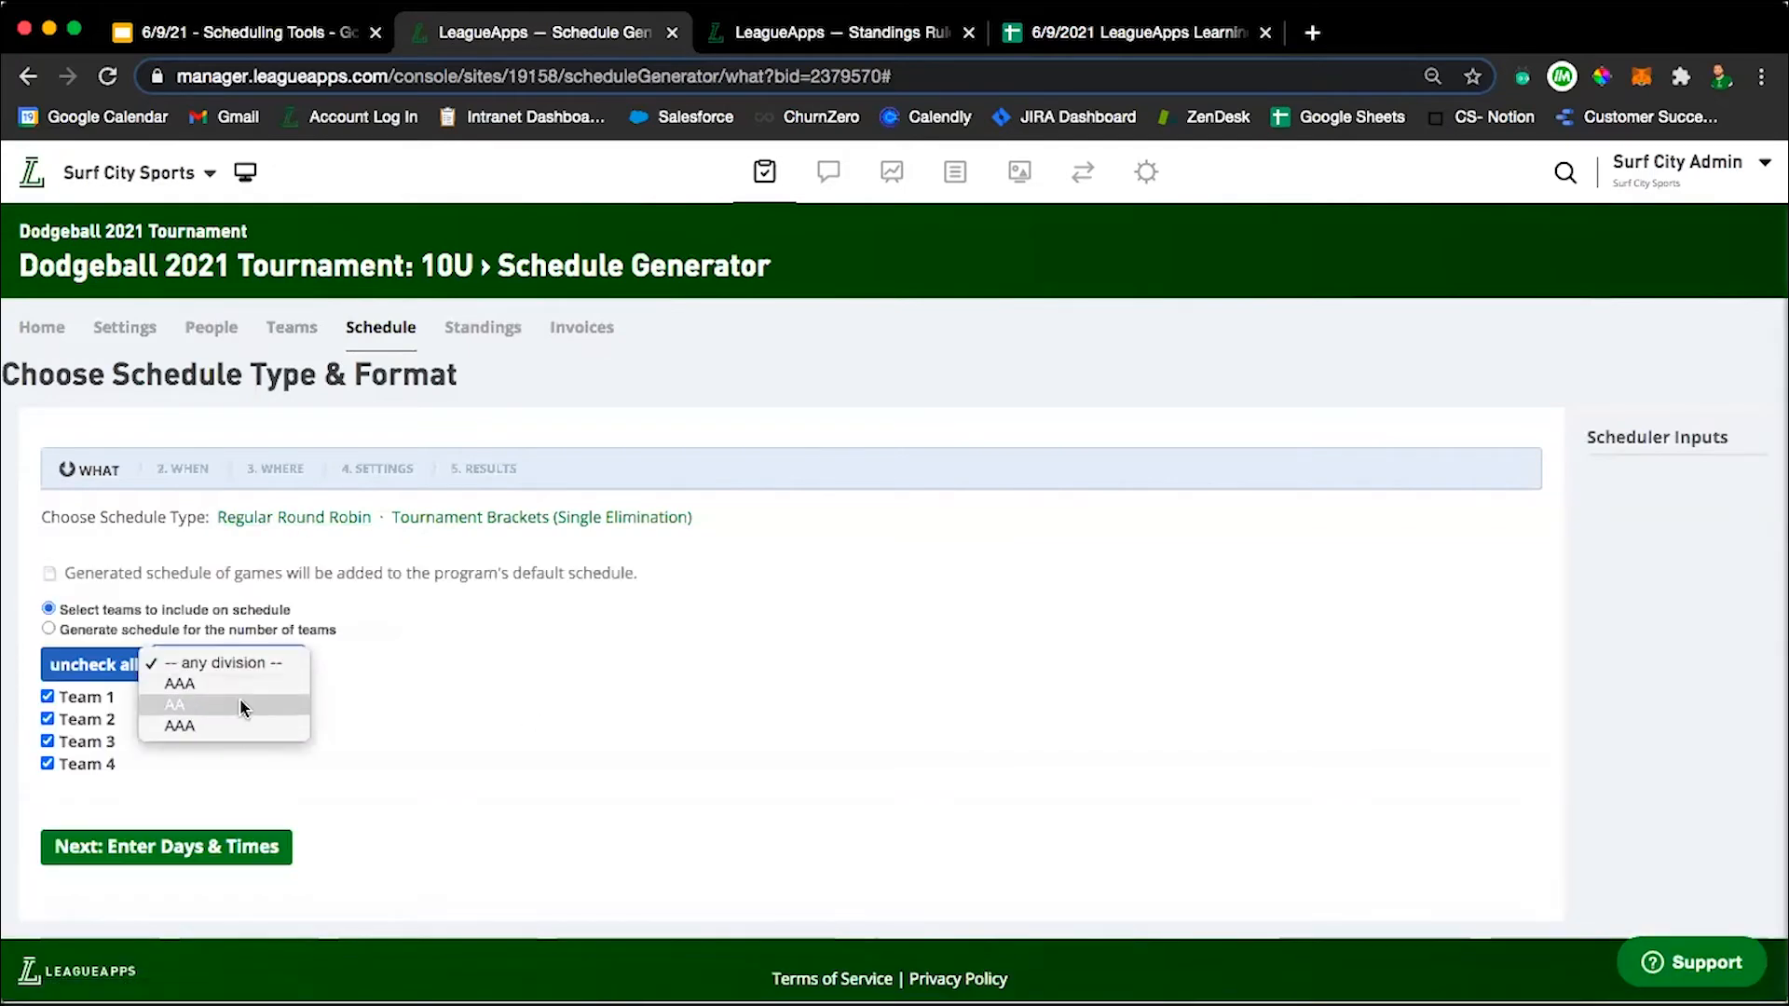
left_click(241, 684)
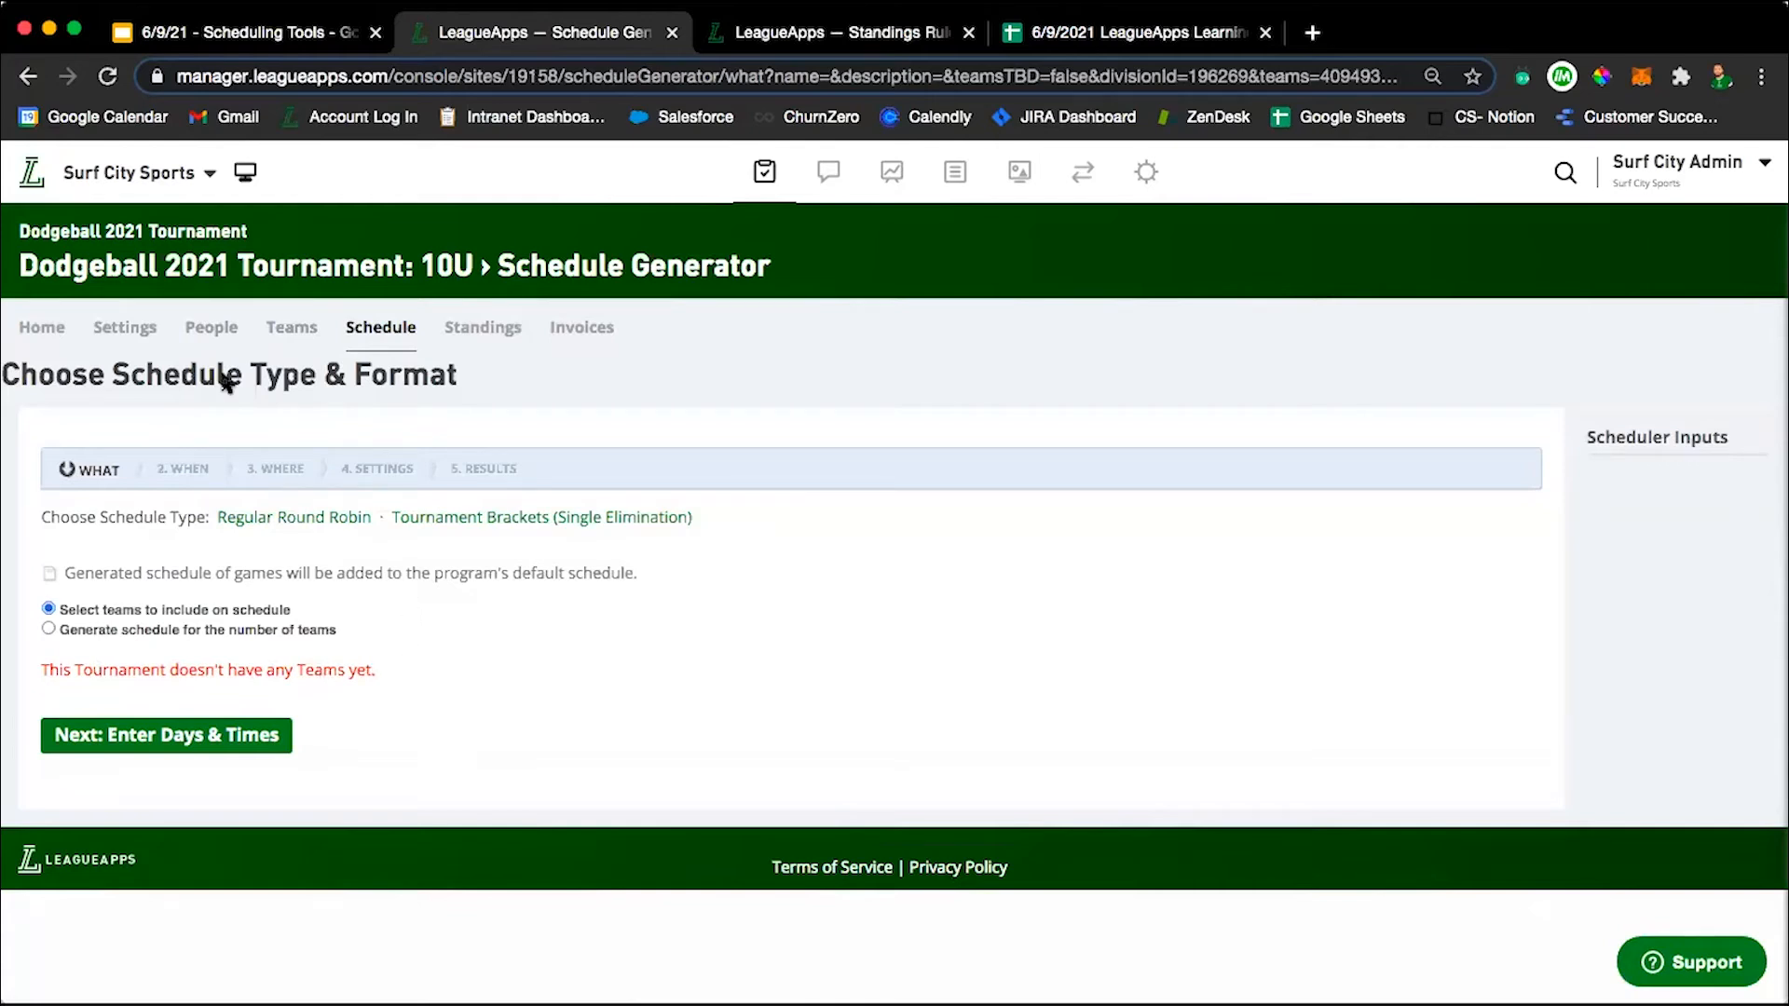
Open the combined schedule of the parent Dodgeball 2021 Tournament and review the games and practices listed there.
left_click(99, 234)
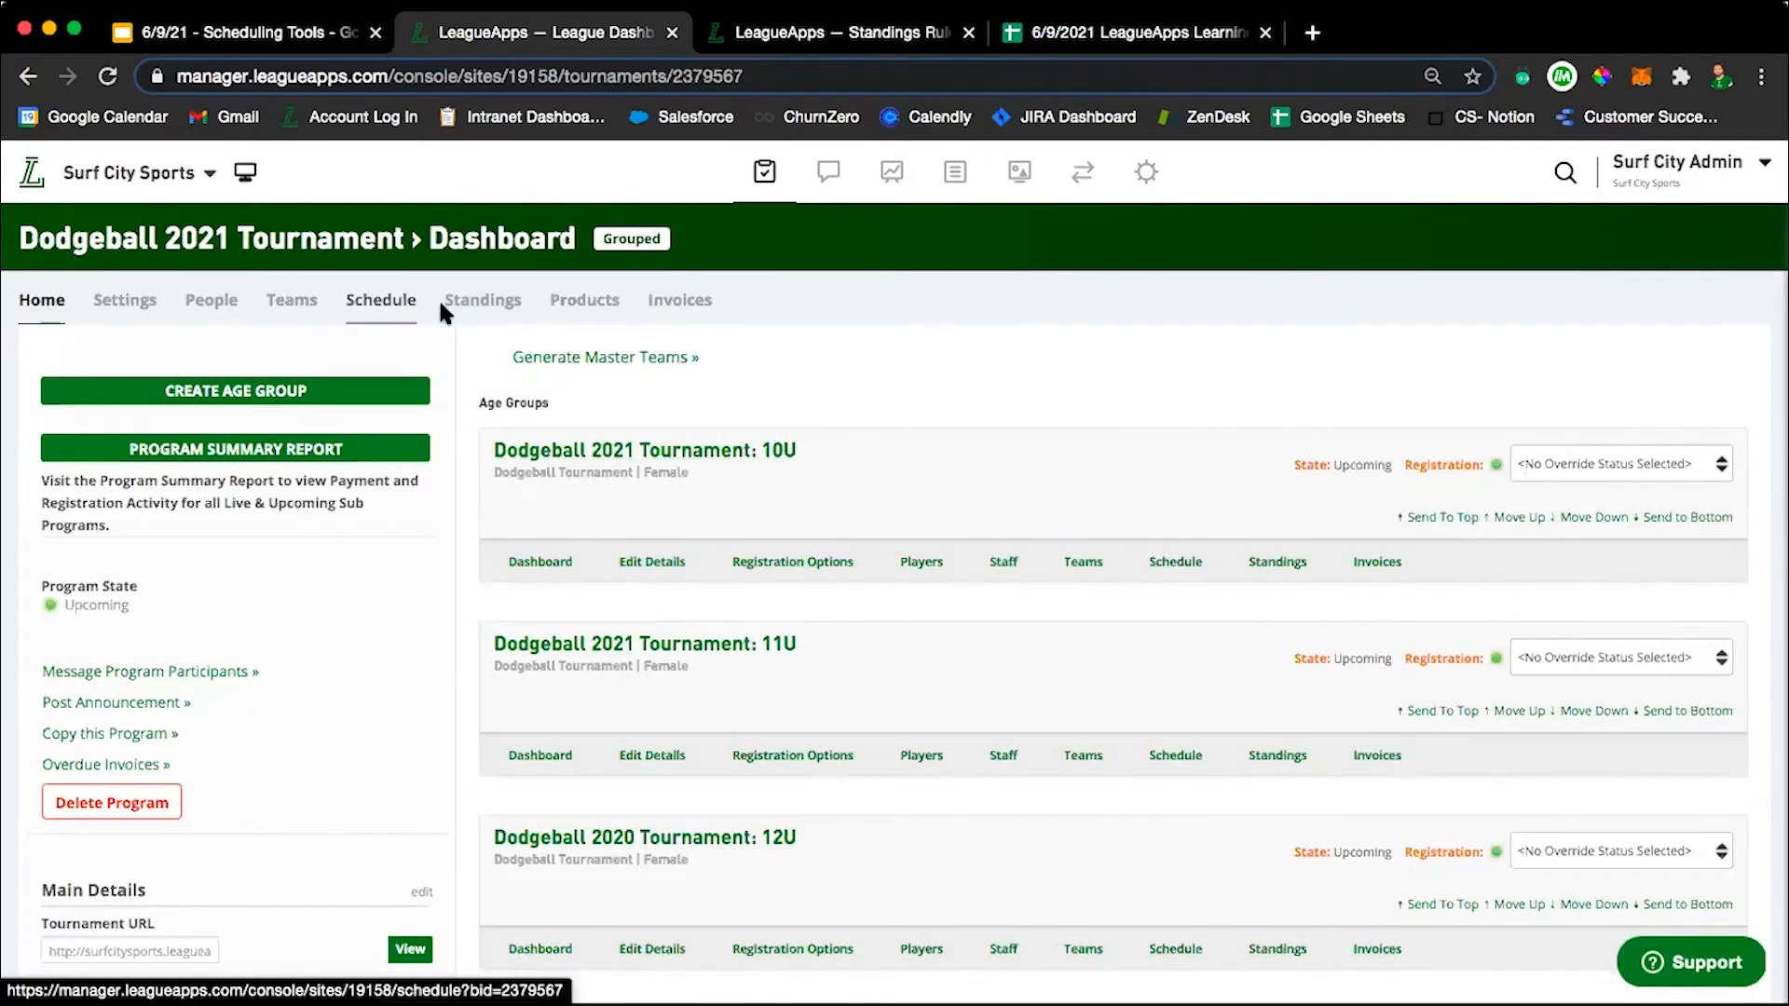
mouse_move(224, 306)
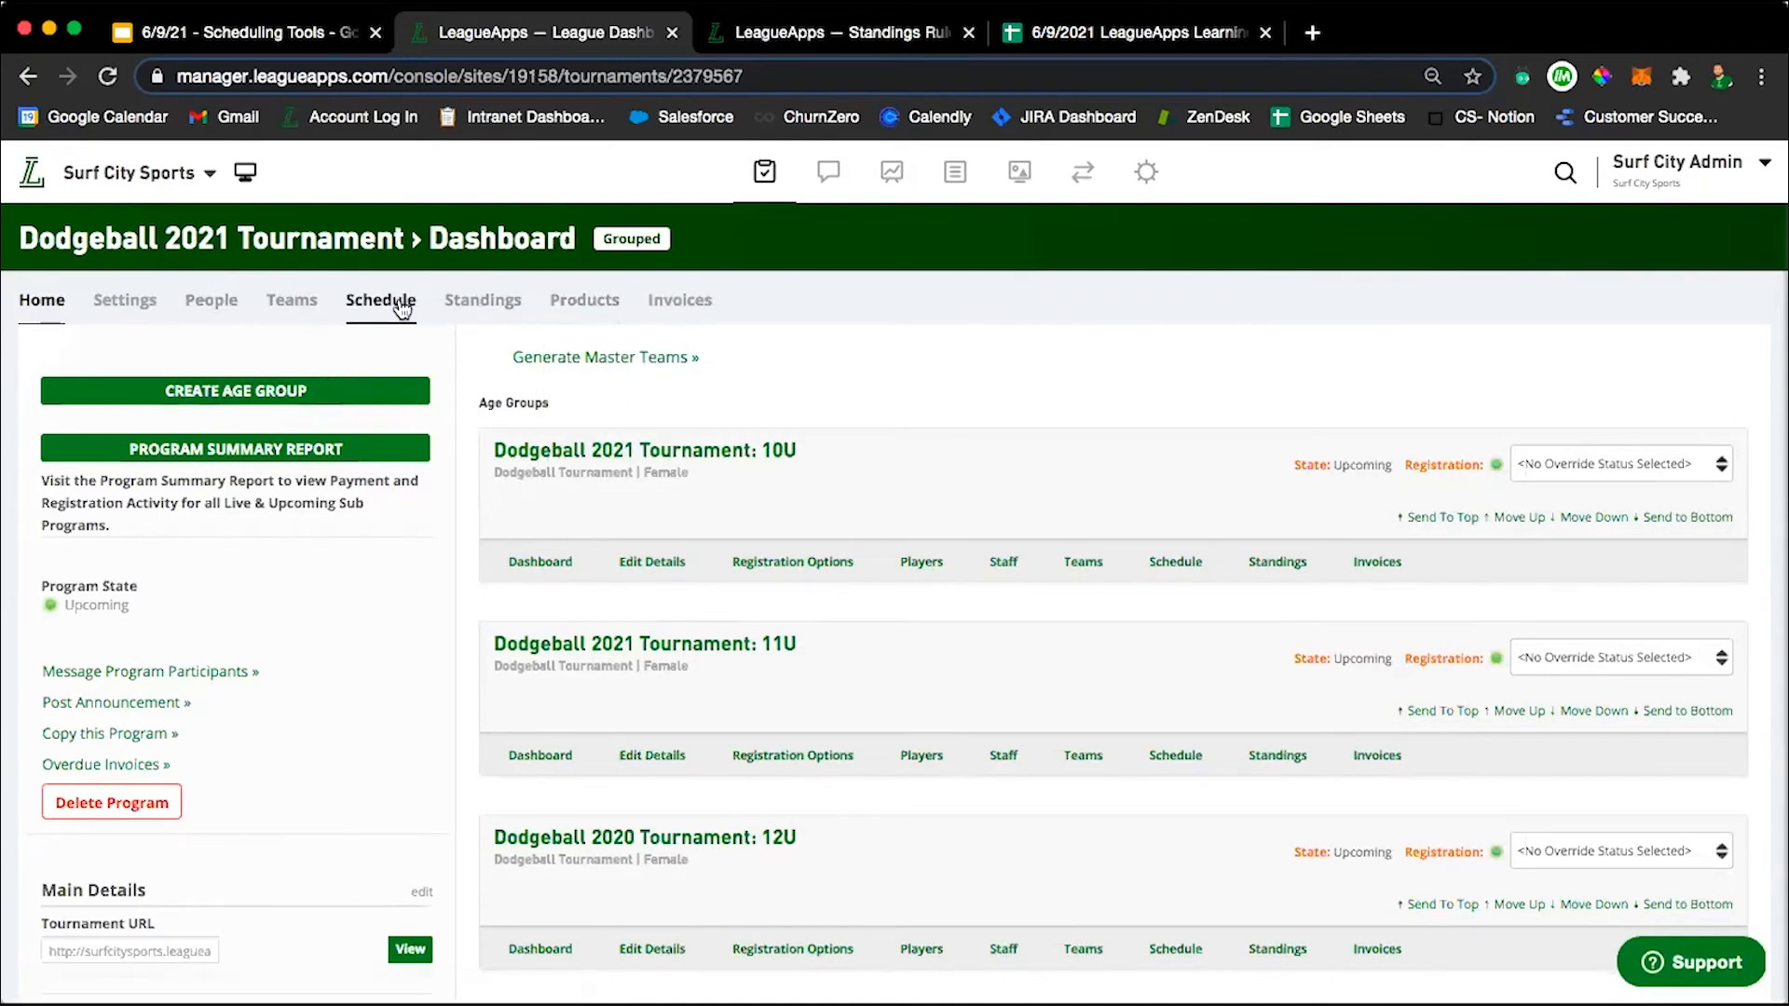
left_click(403, 310)
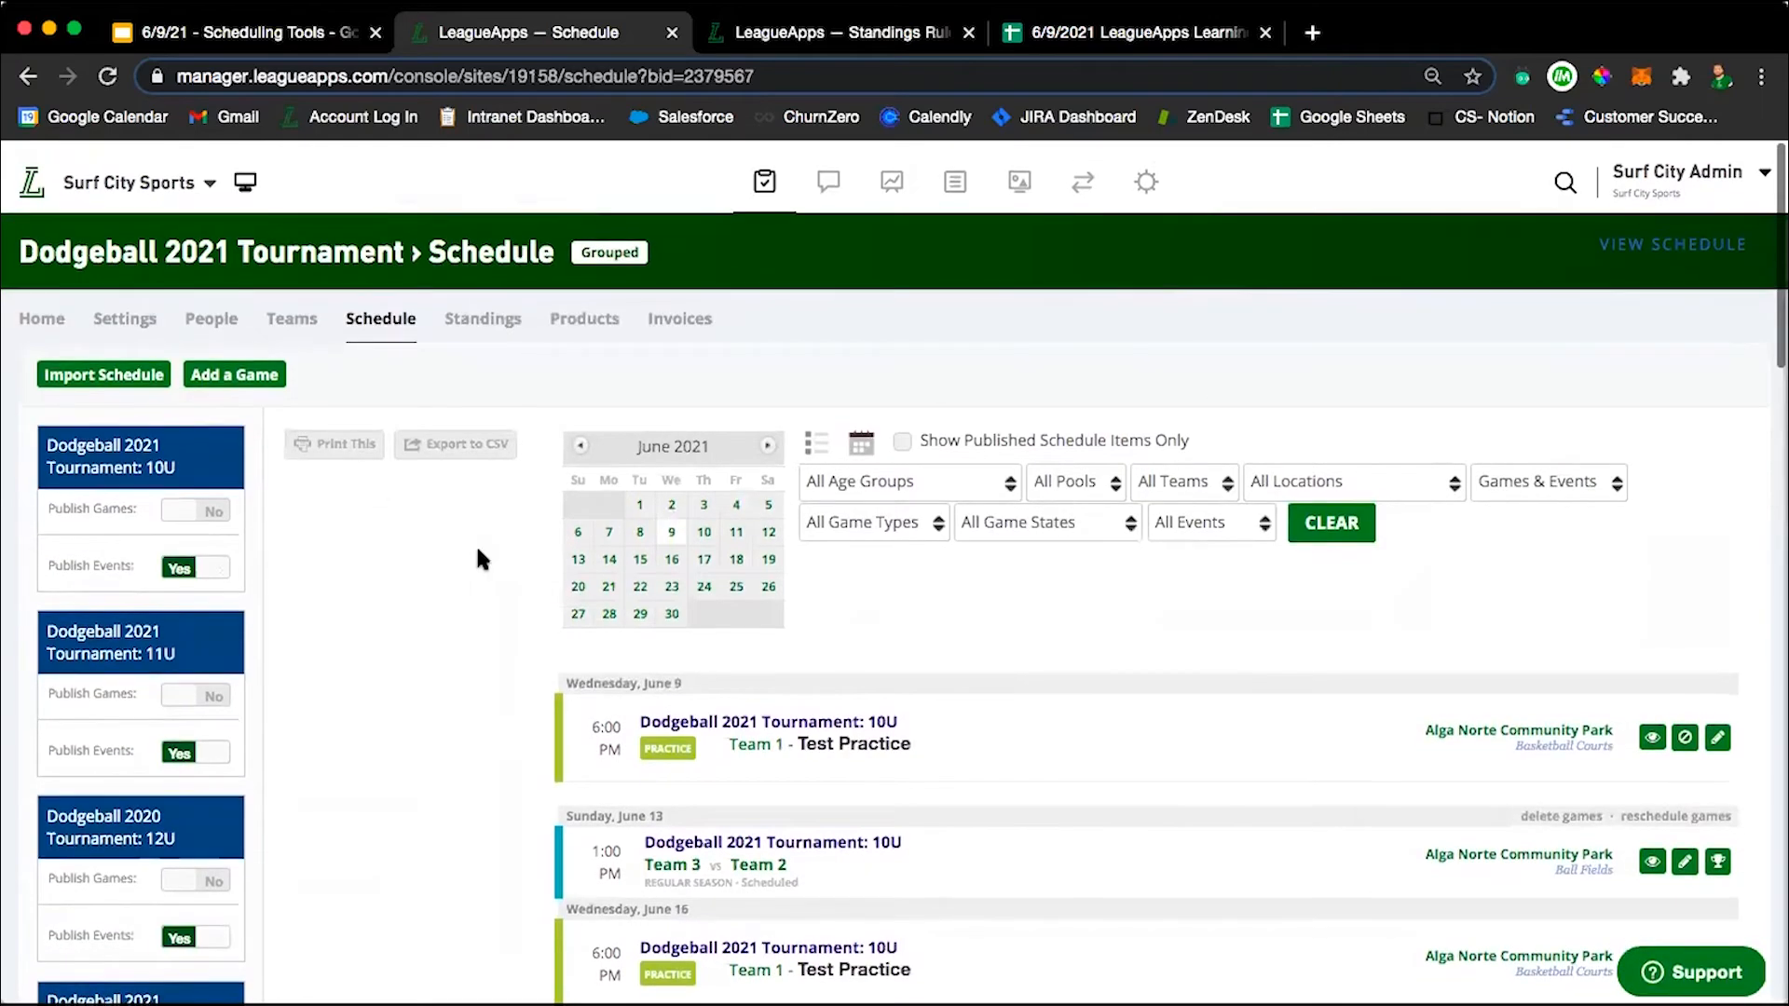
scroll(477, 557, "down", 5)
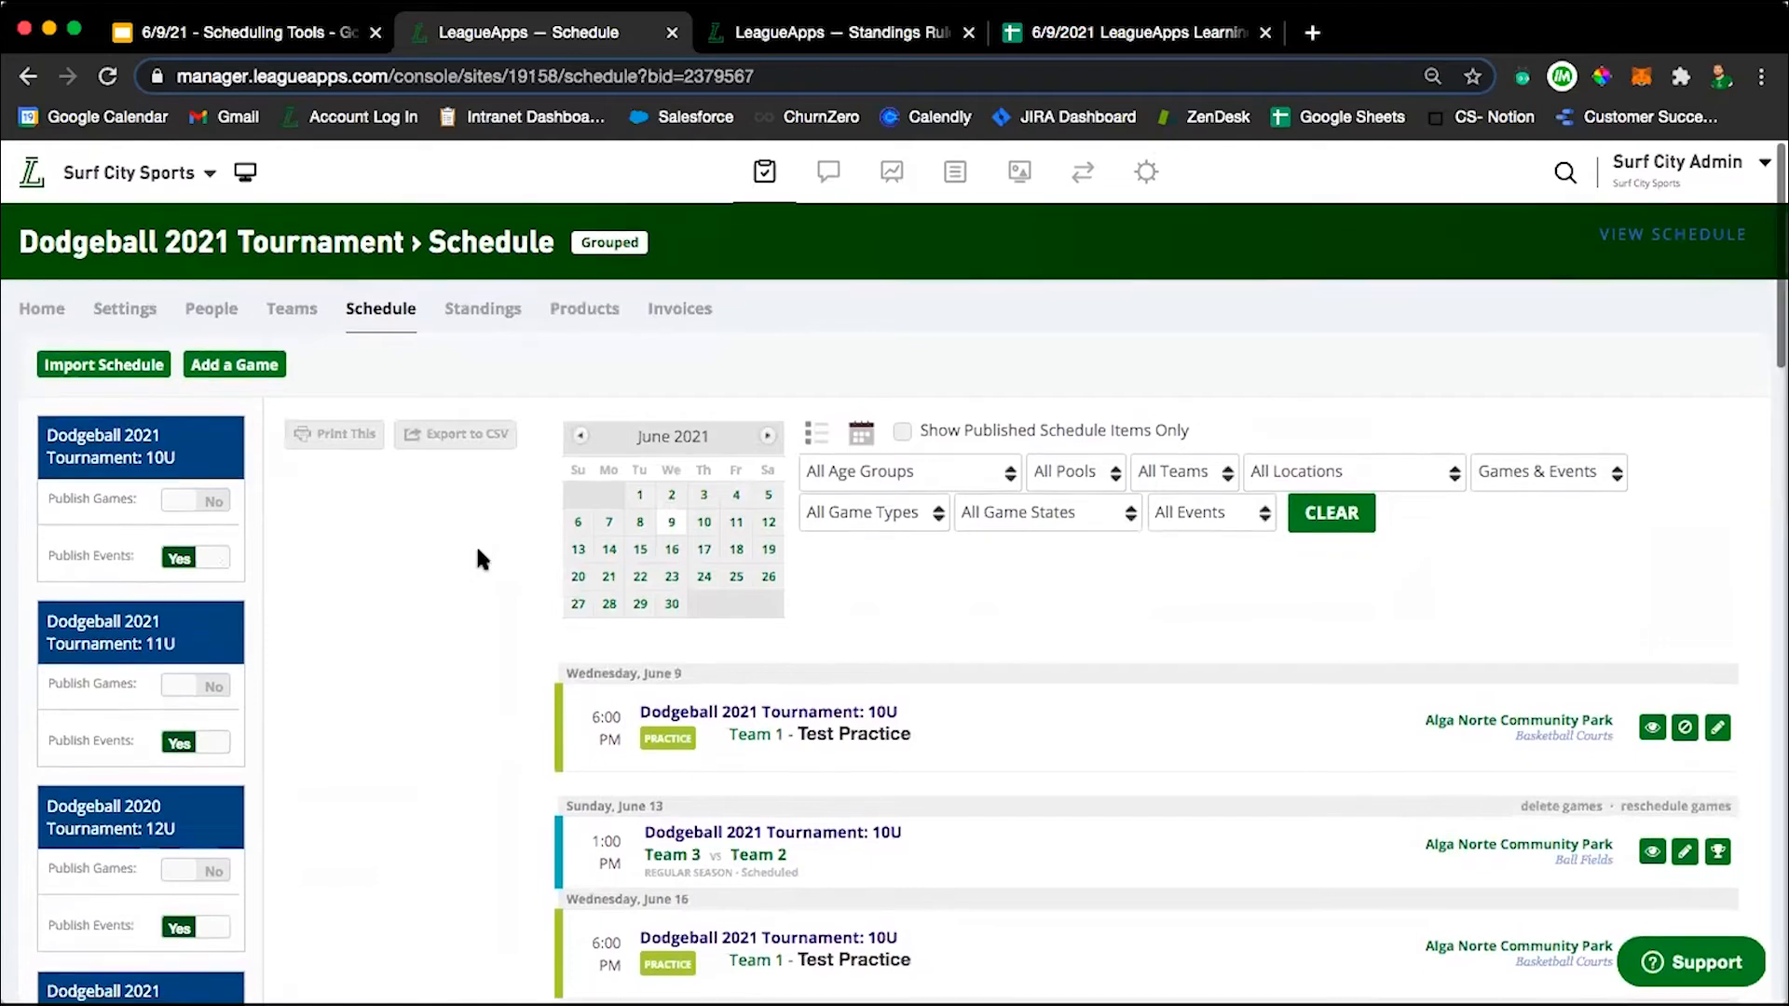
scroll(477, 557, "down", 7)
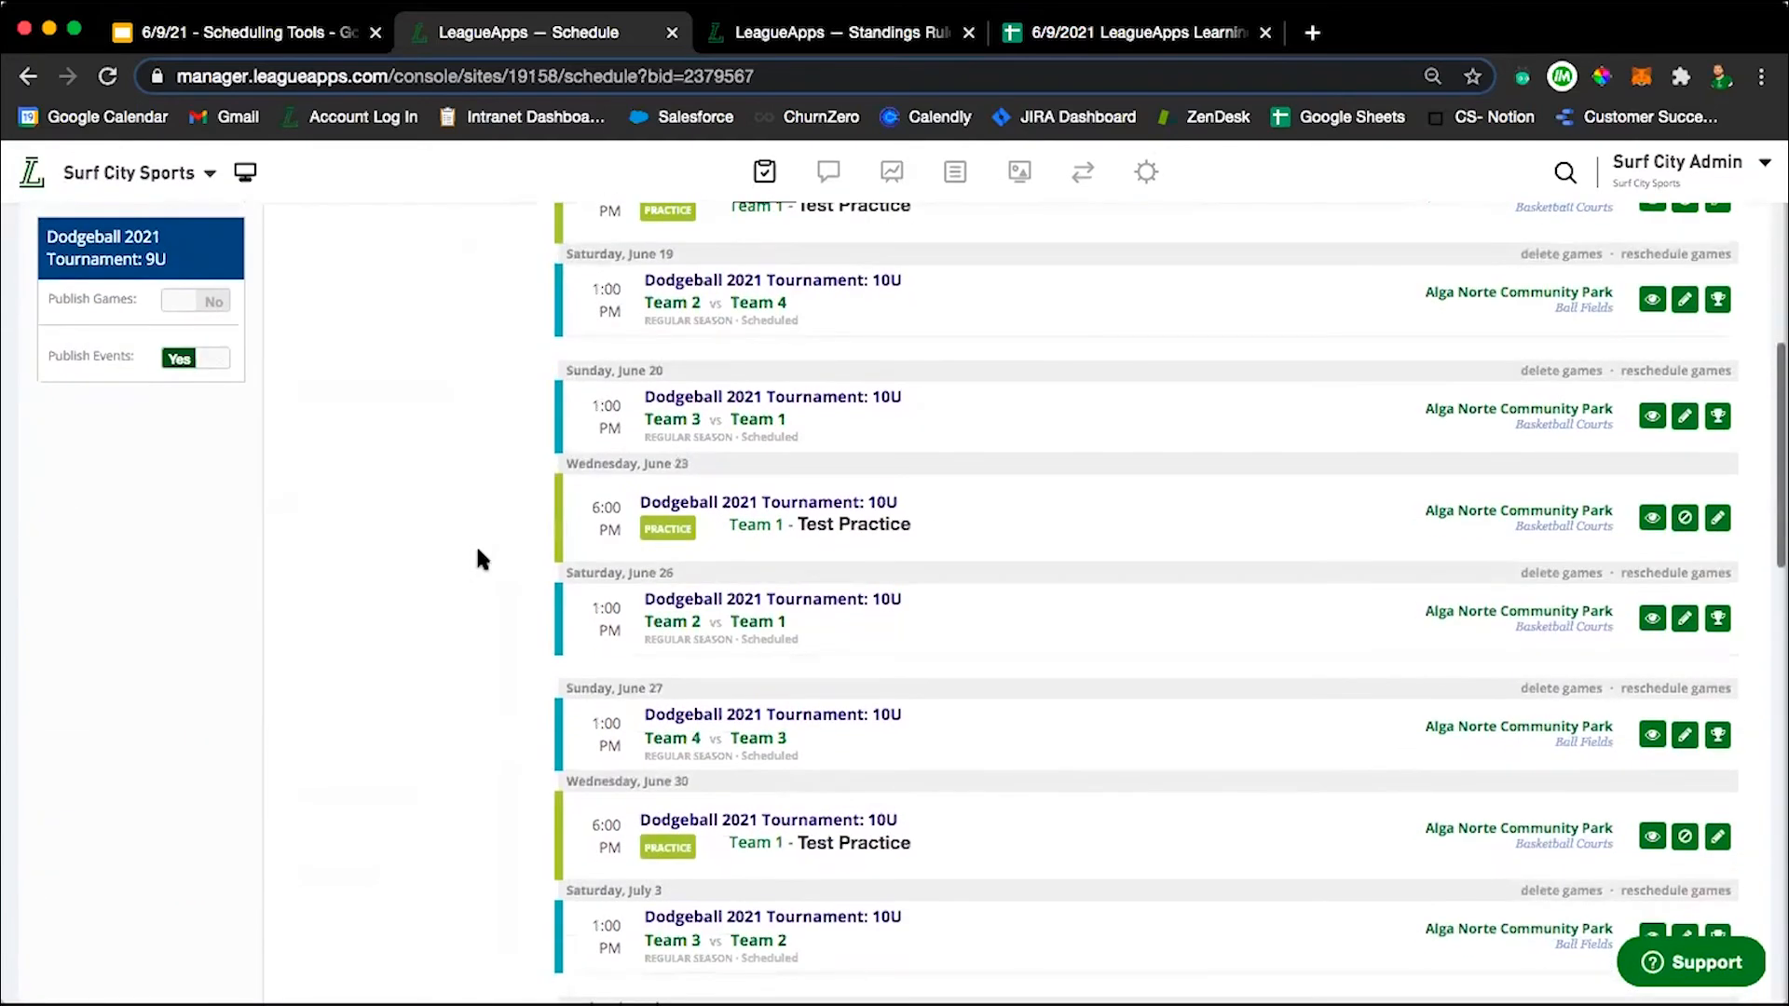
scroll(478, 557, "up", 12)
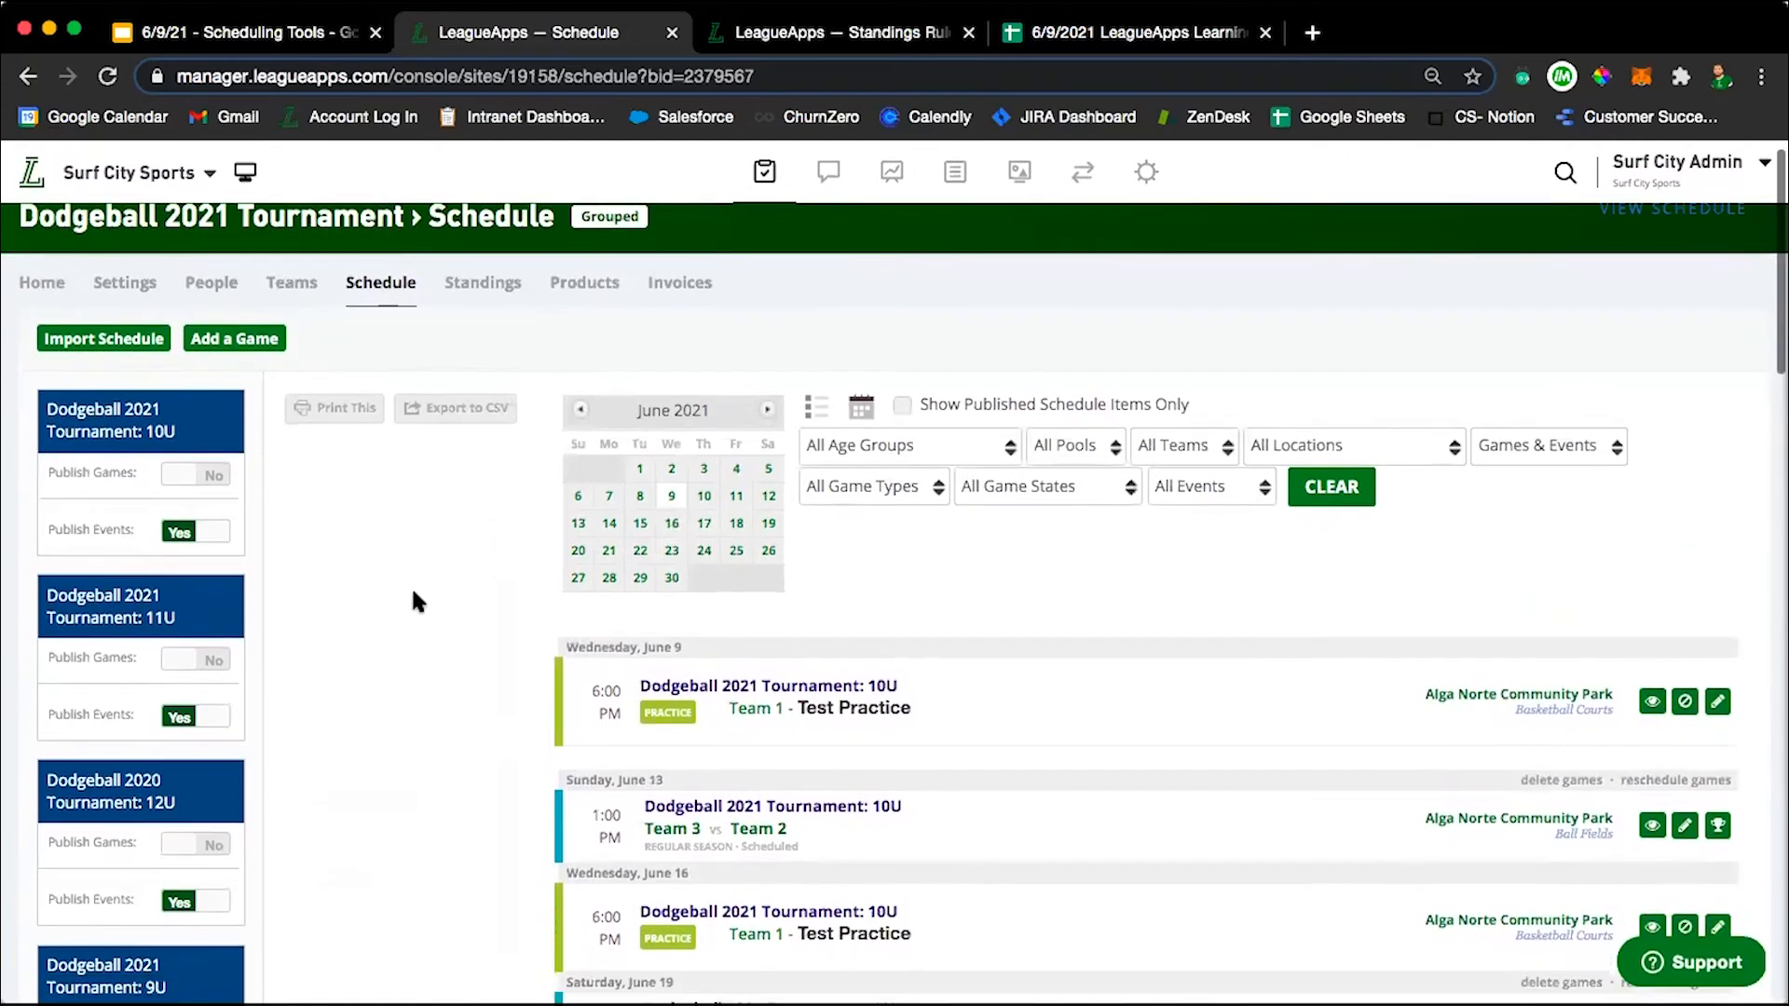
Turn on game publishing for the 10U and 11U age groups in the parent tournament's schedule.
scroll(347, 842, "down", 1)
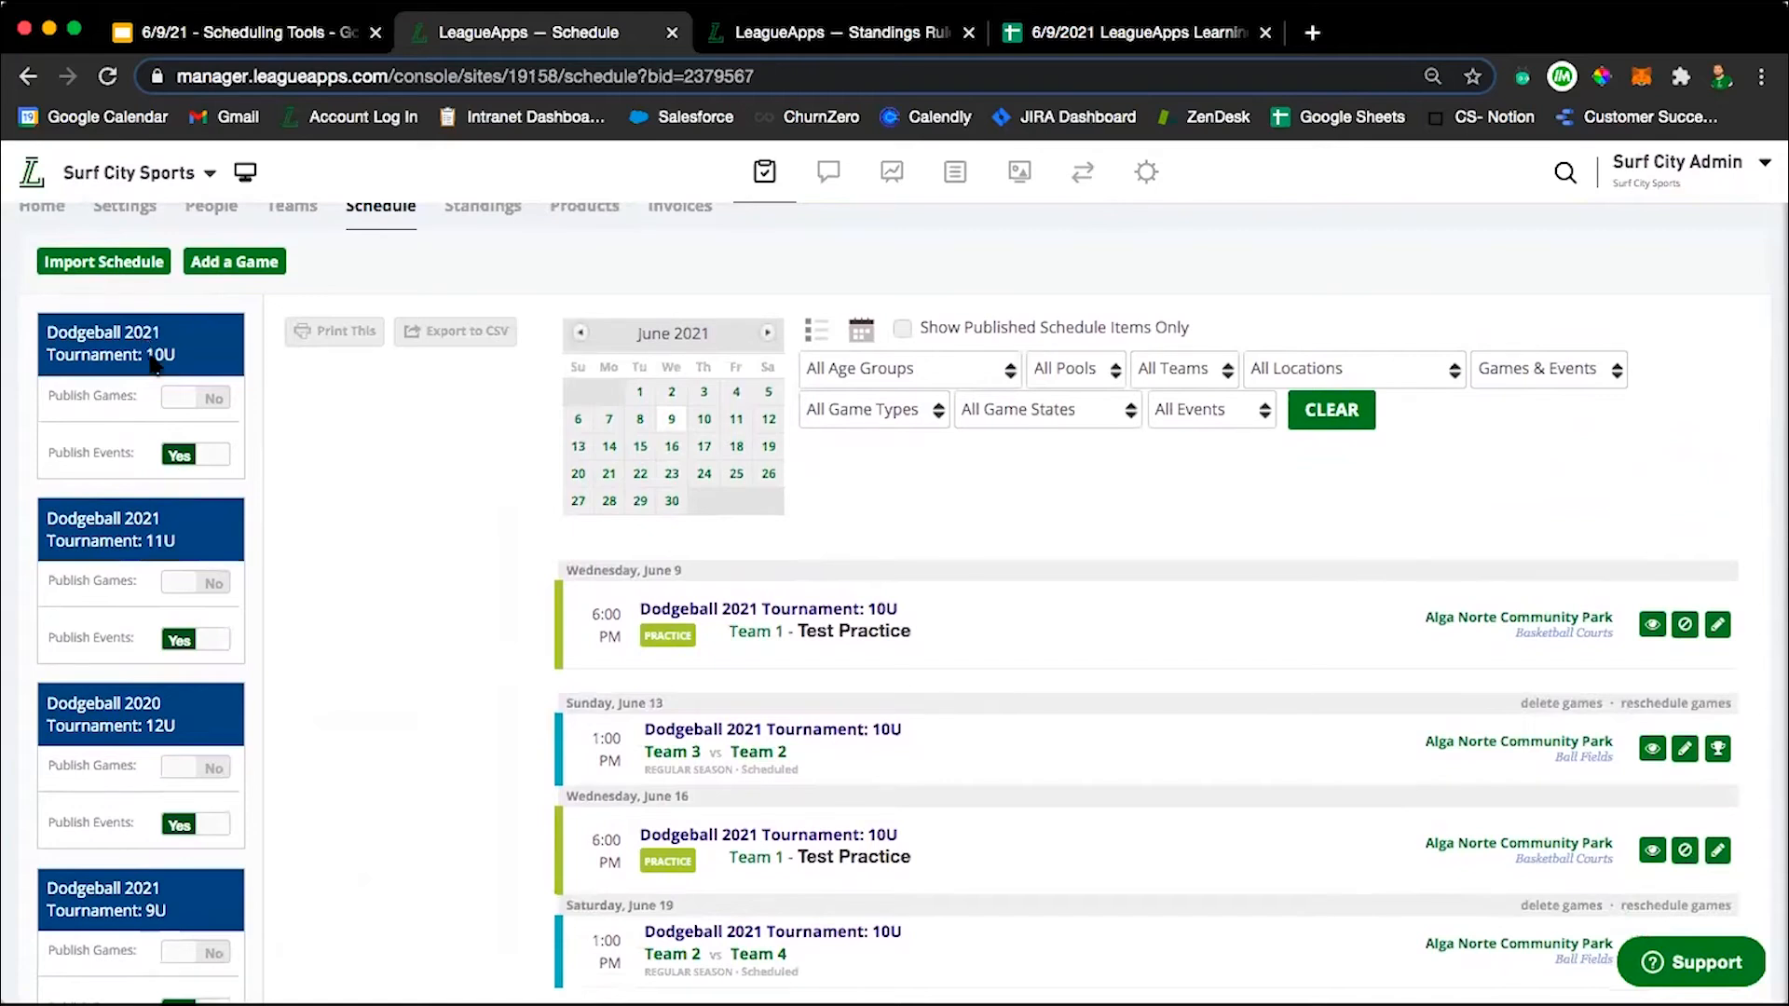
scroll(177, 727, "down", 2)
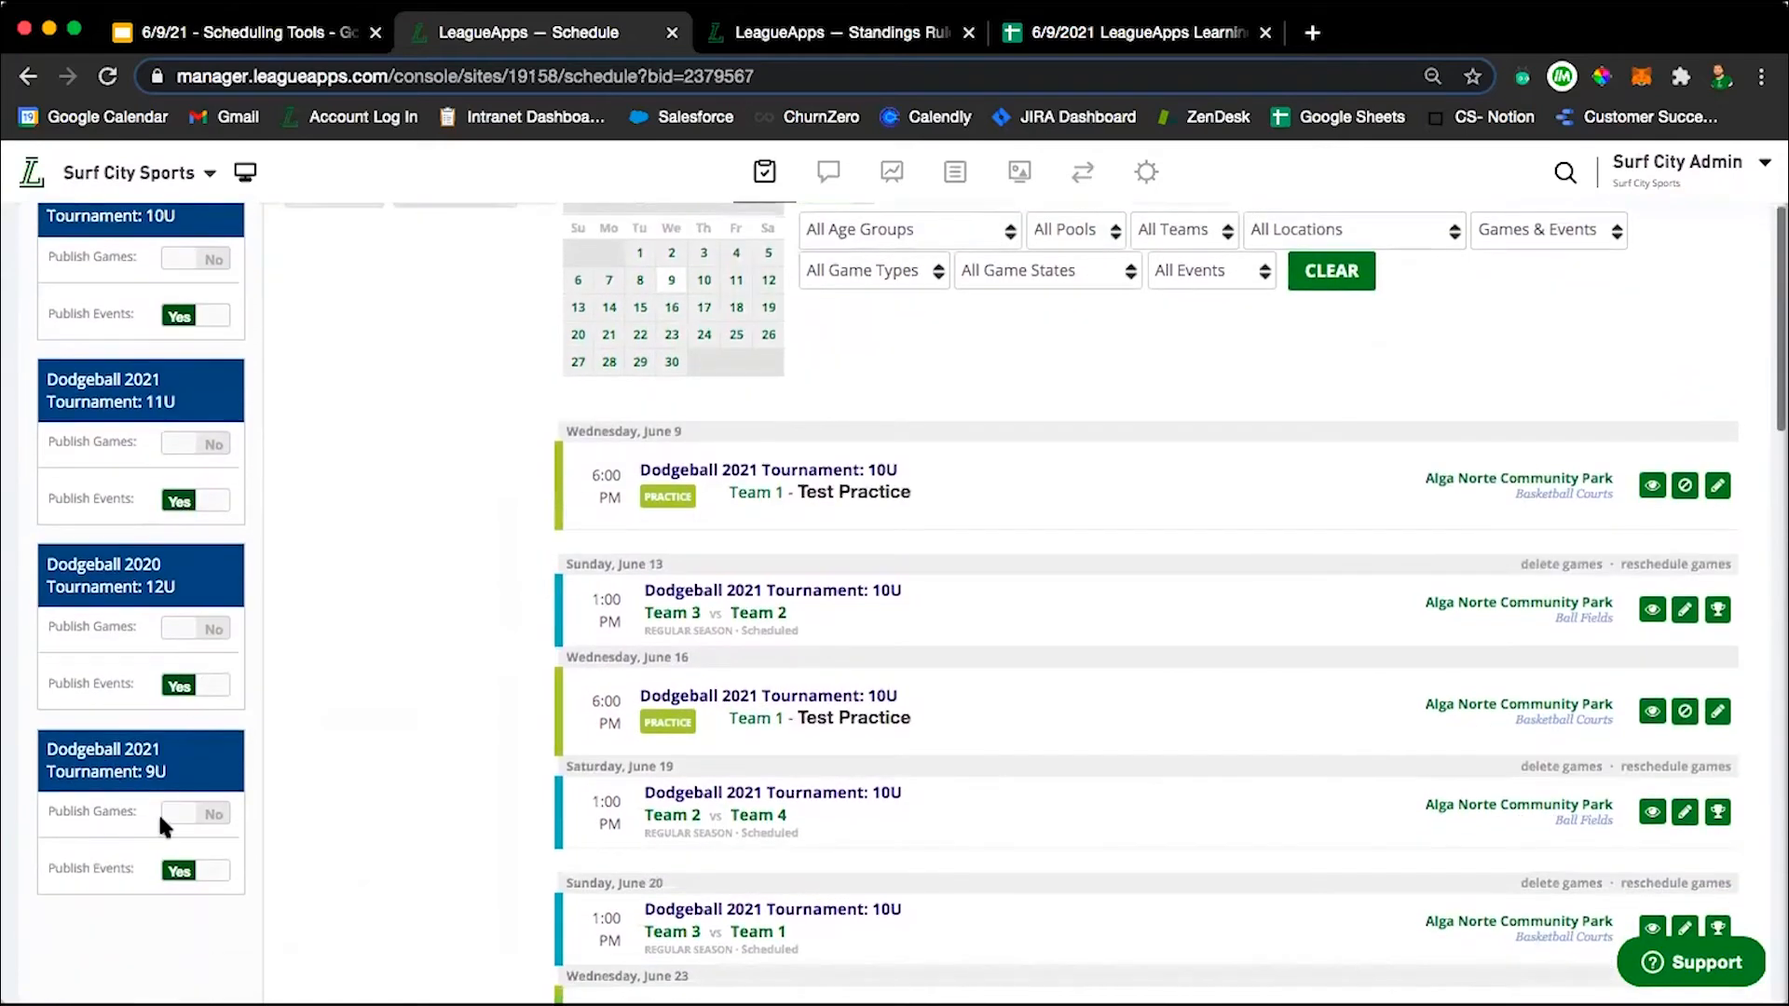
scroll(384, 782, "up", 2)
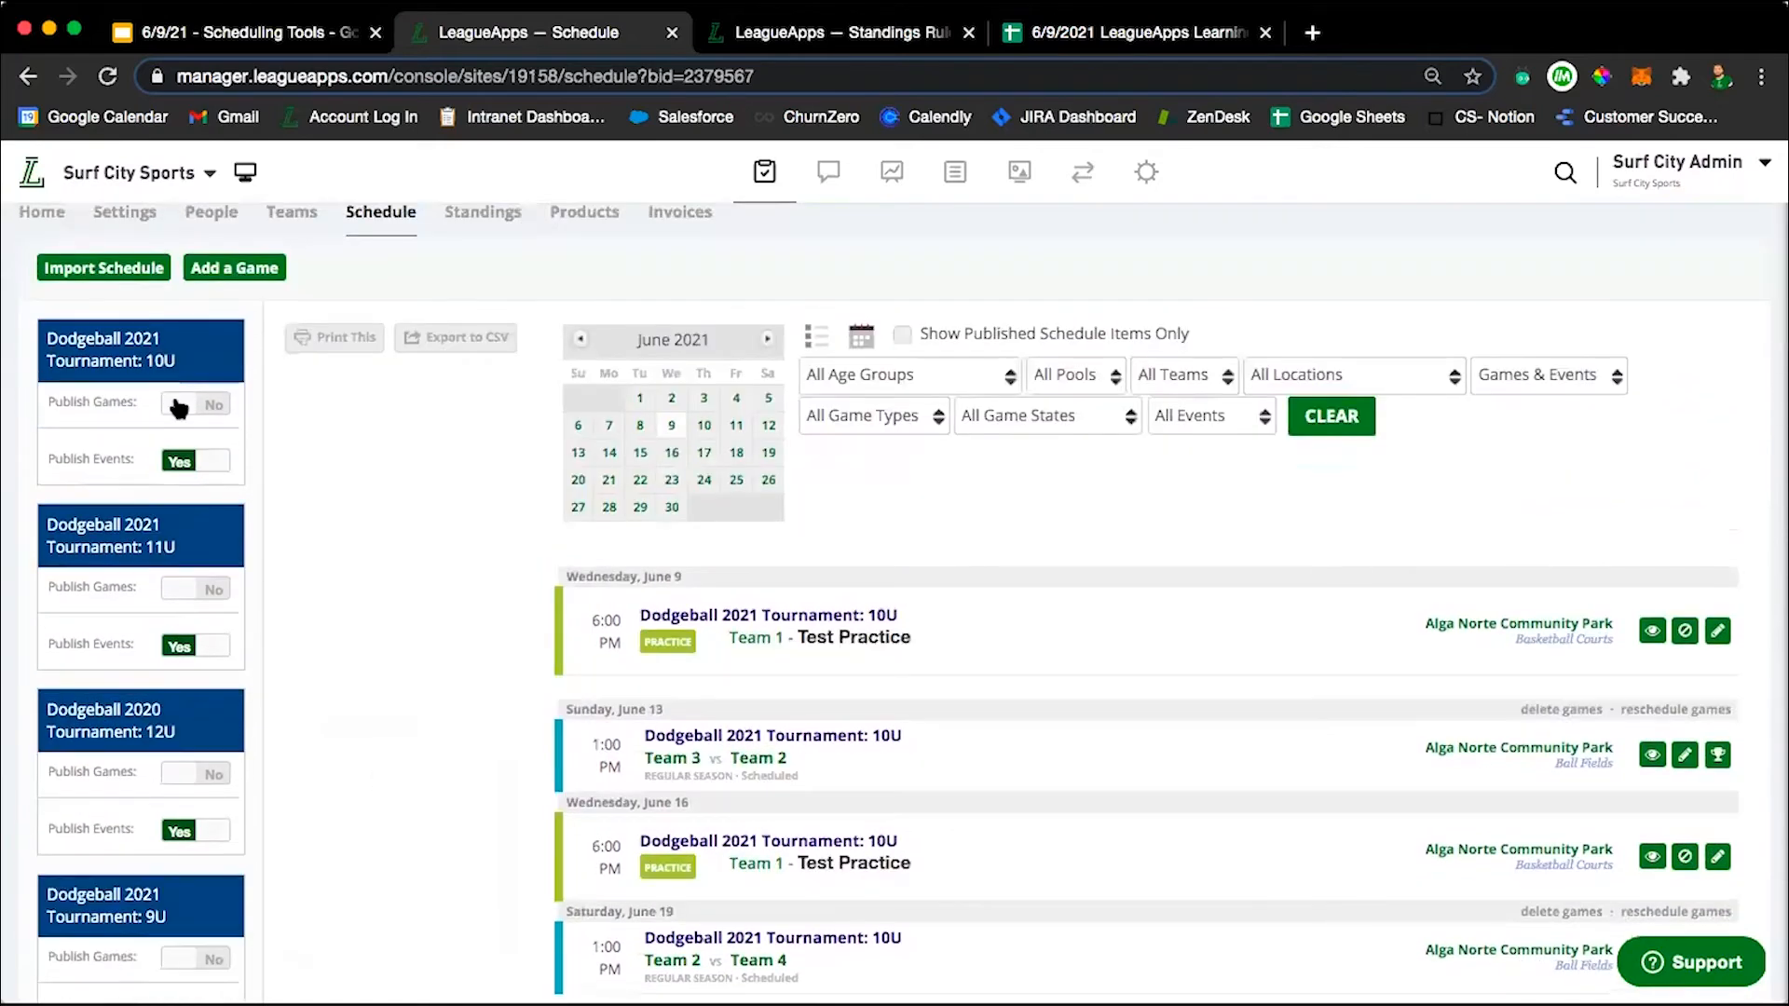
left_click(182, 406)
left_click(199, 591)
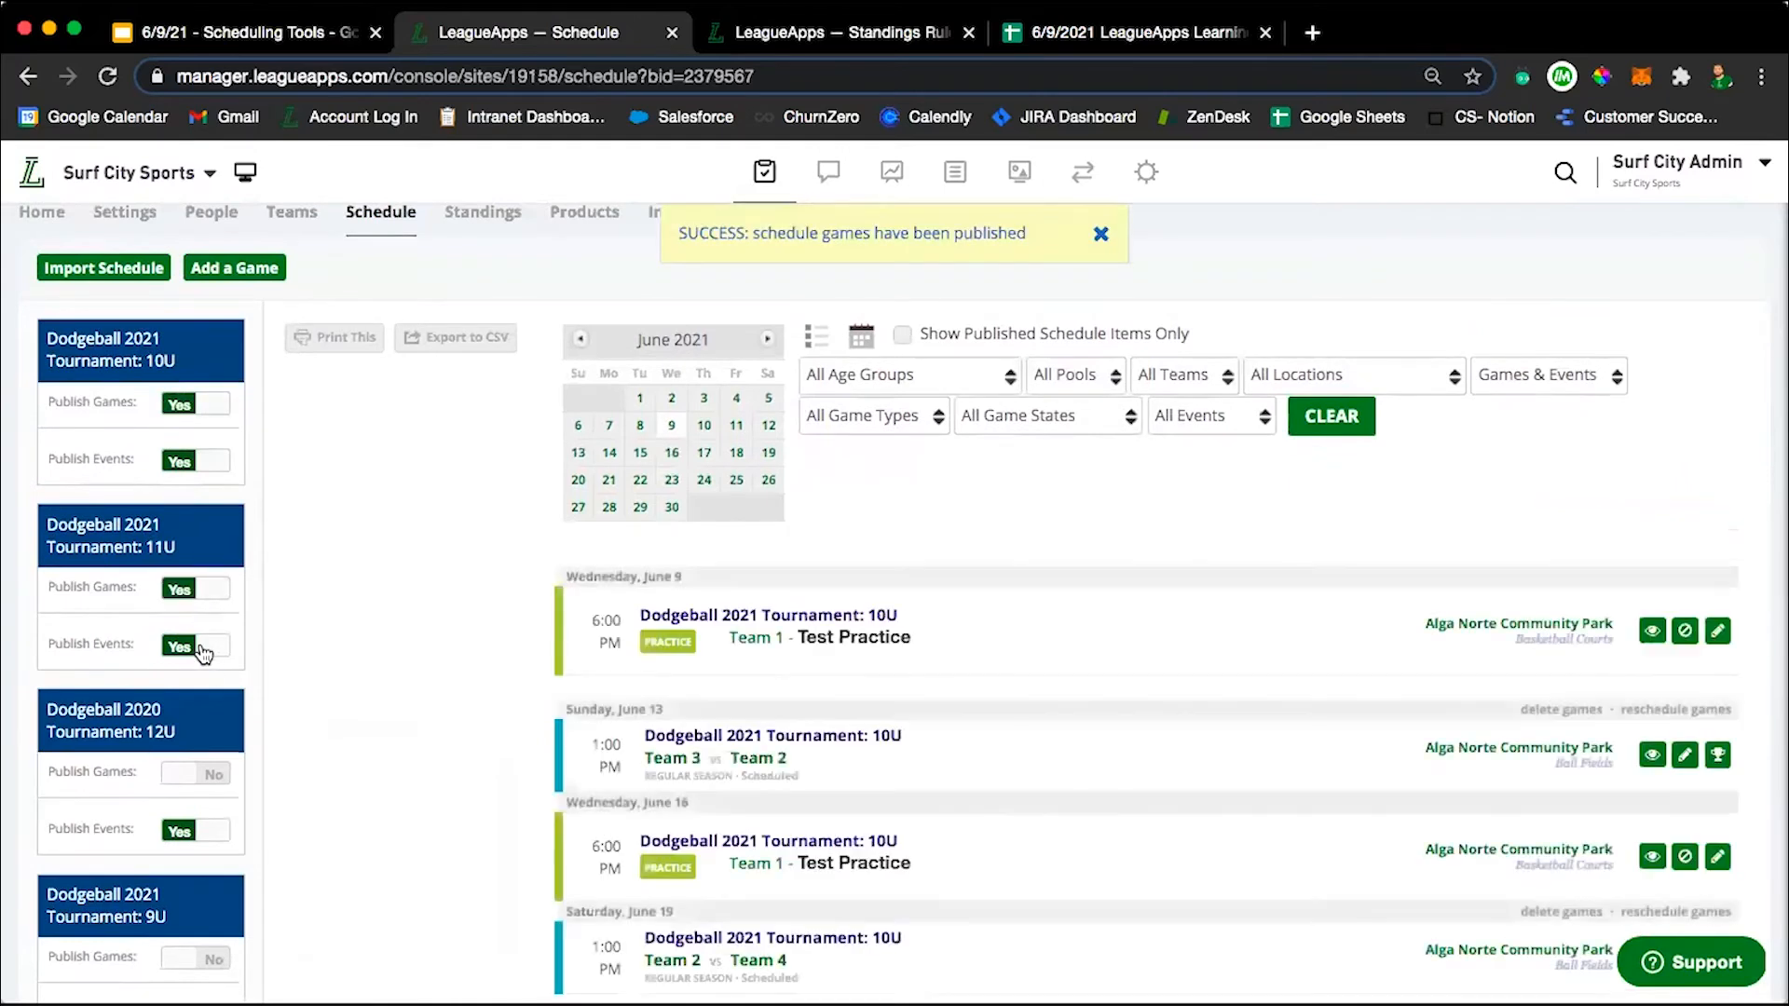
scroll(393, 796, "down", 4)
scroll(393, 797, "up", 3)
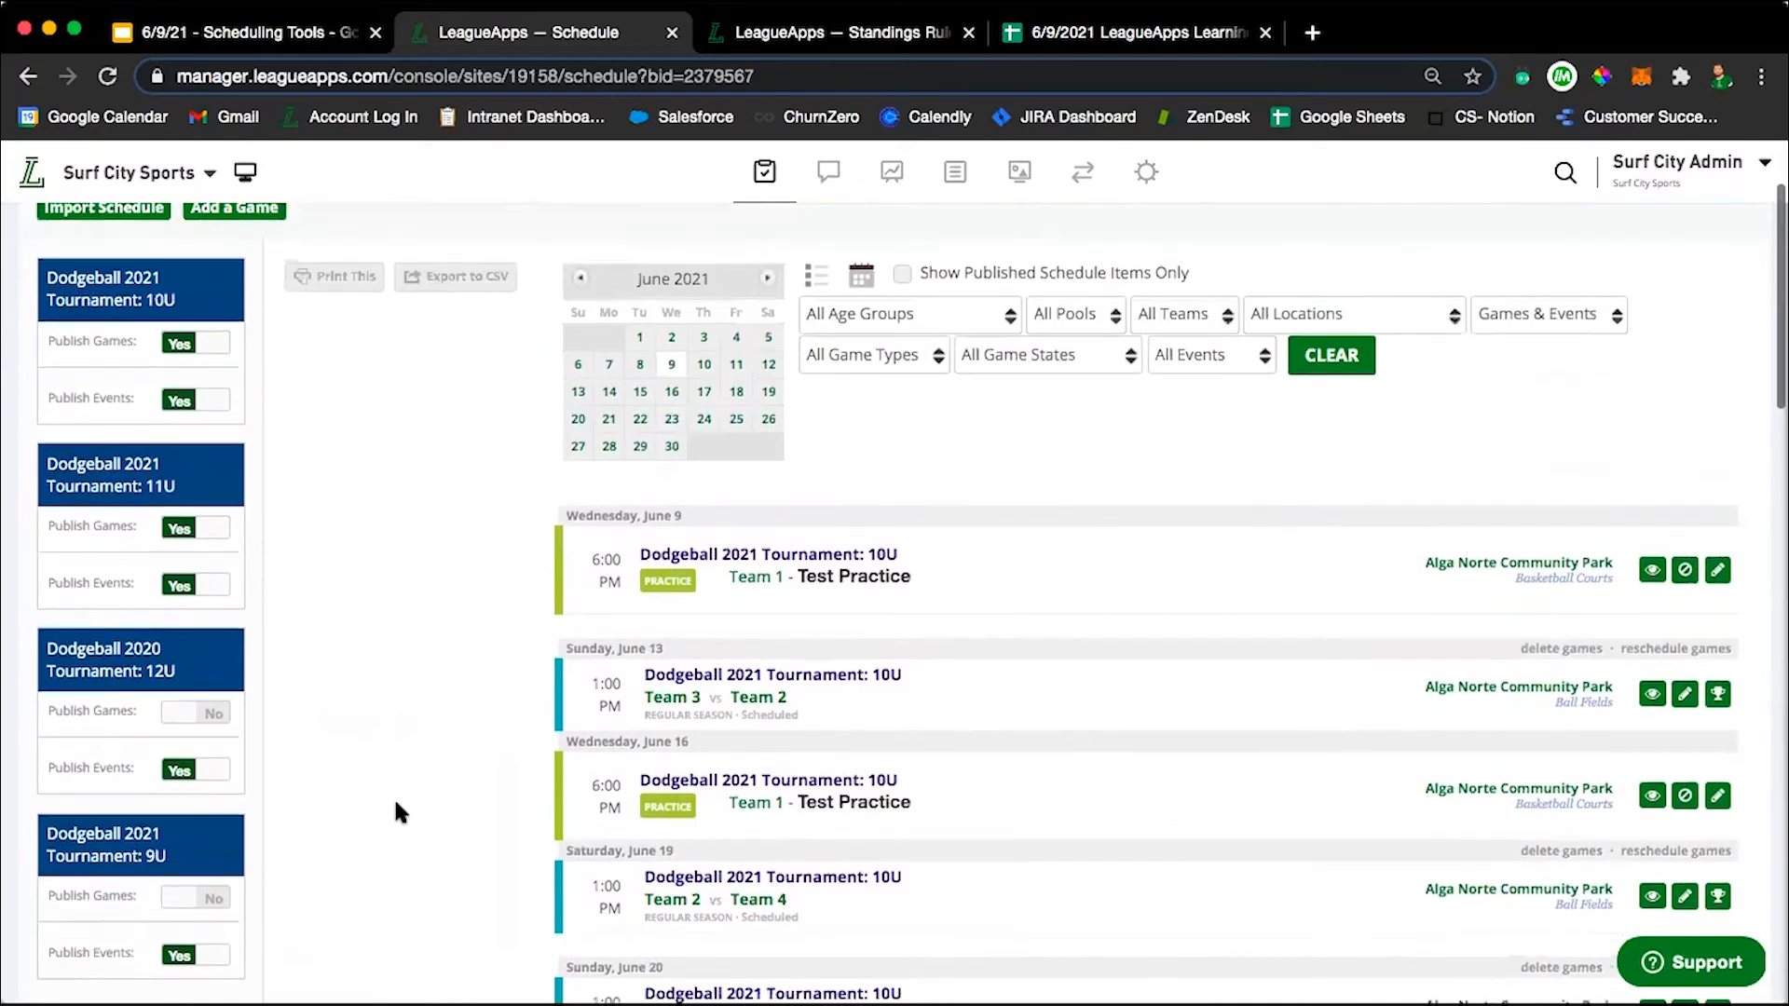
Show the parent tournament's combined schedule as a calendar and look through the June 2021 games and practices.
scroll(878, 801, "down", 10)
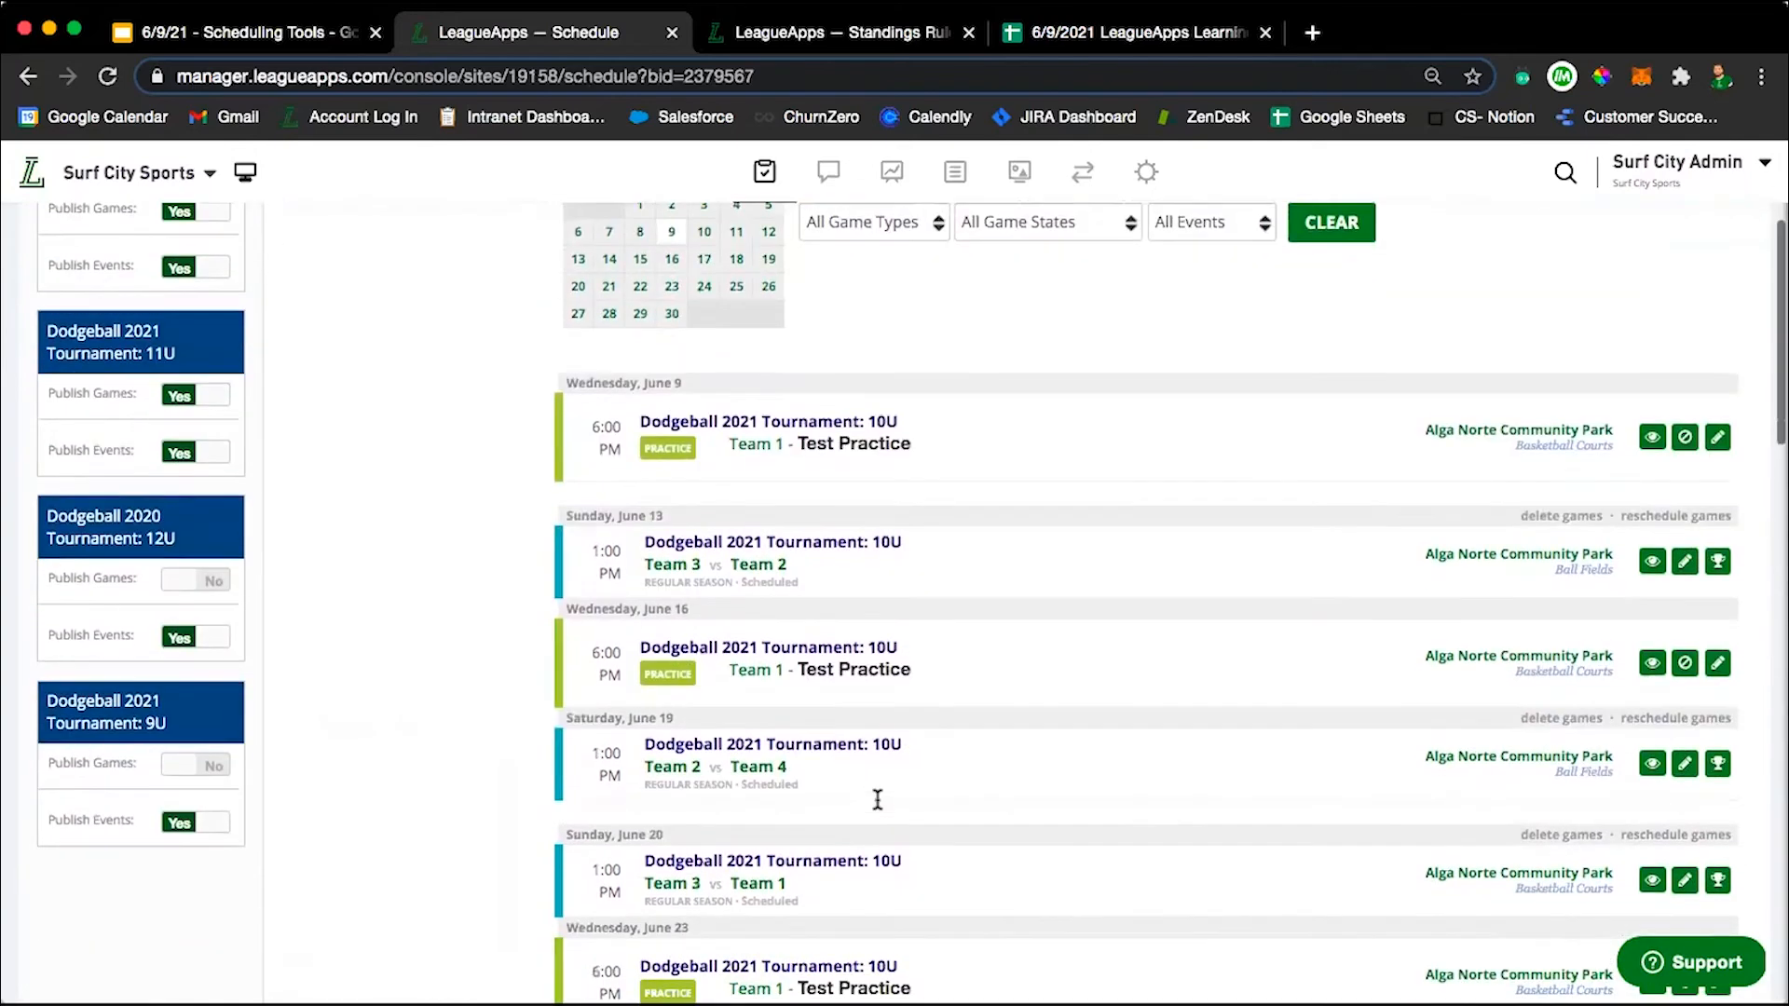
scroll(880, 803, "up", 12)
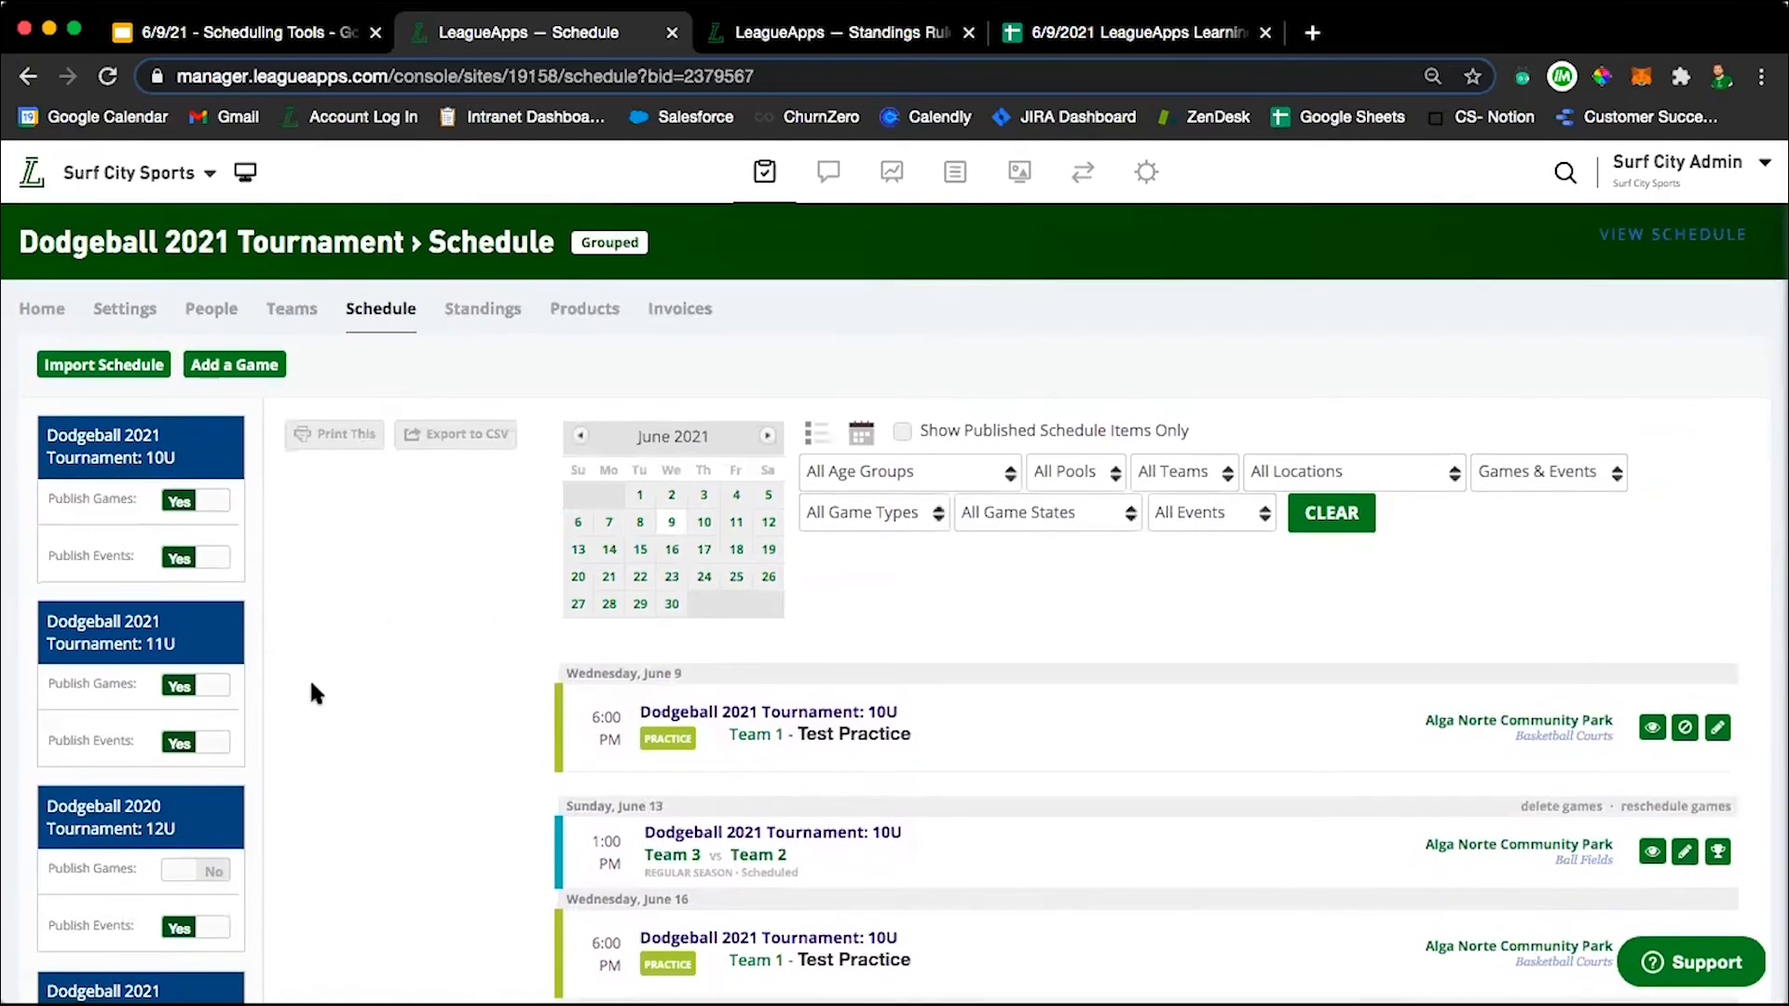
scroll(311, 685, "down", 3)
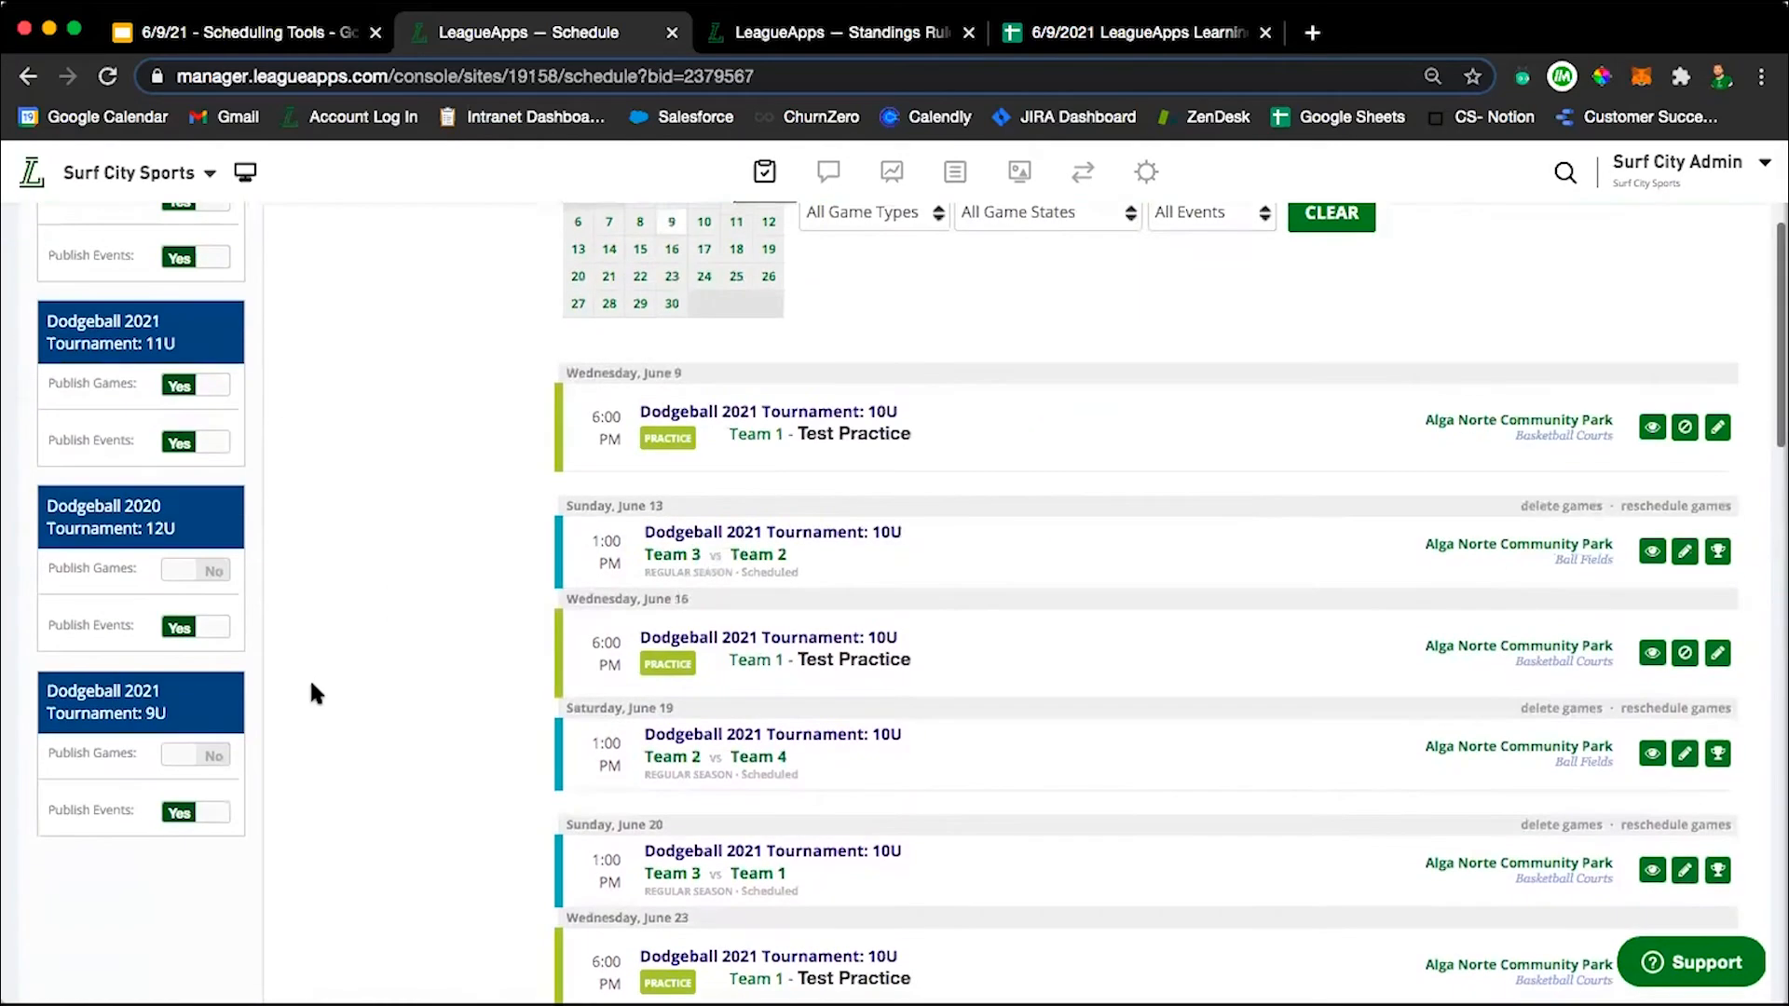
scroll(311, 685, "up", 2)
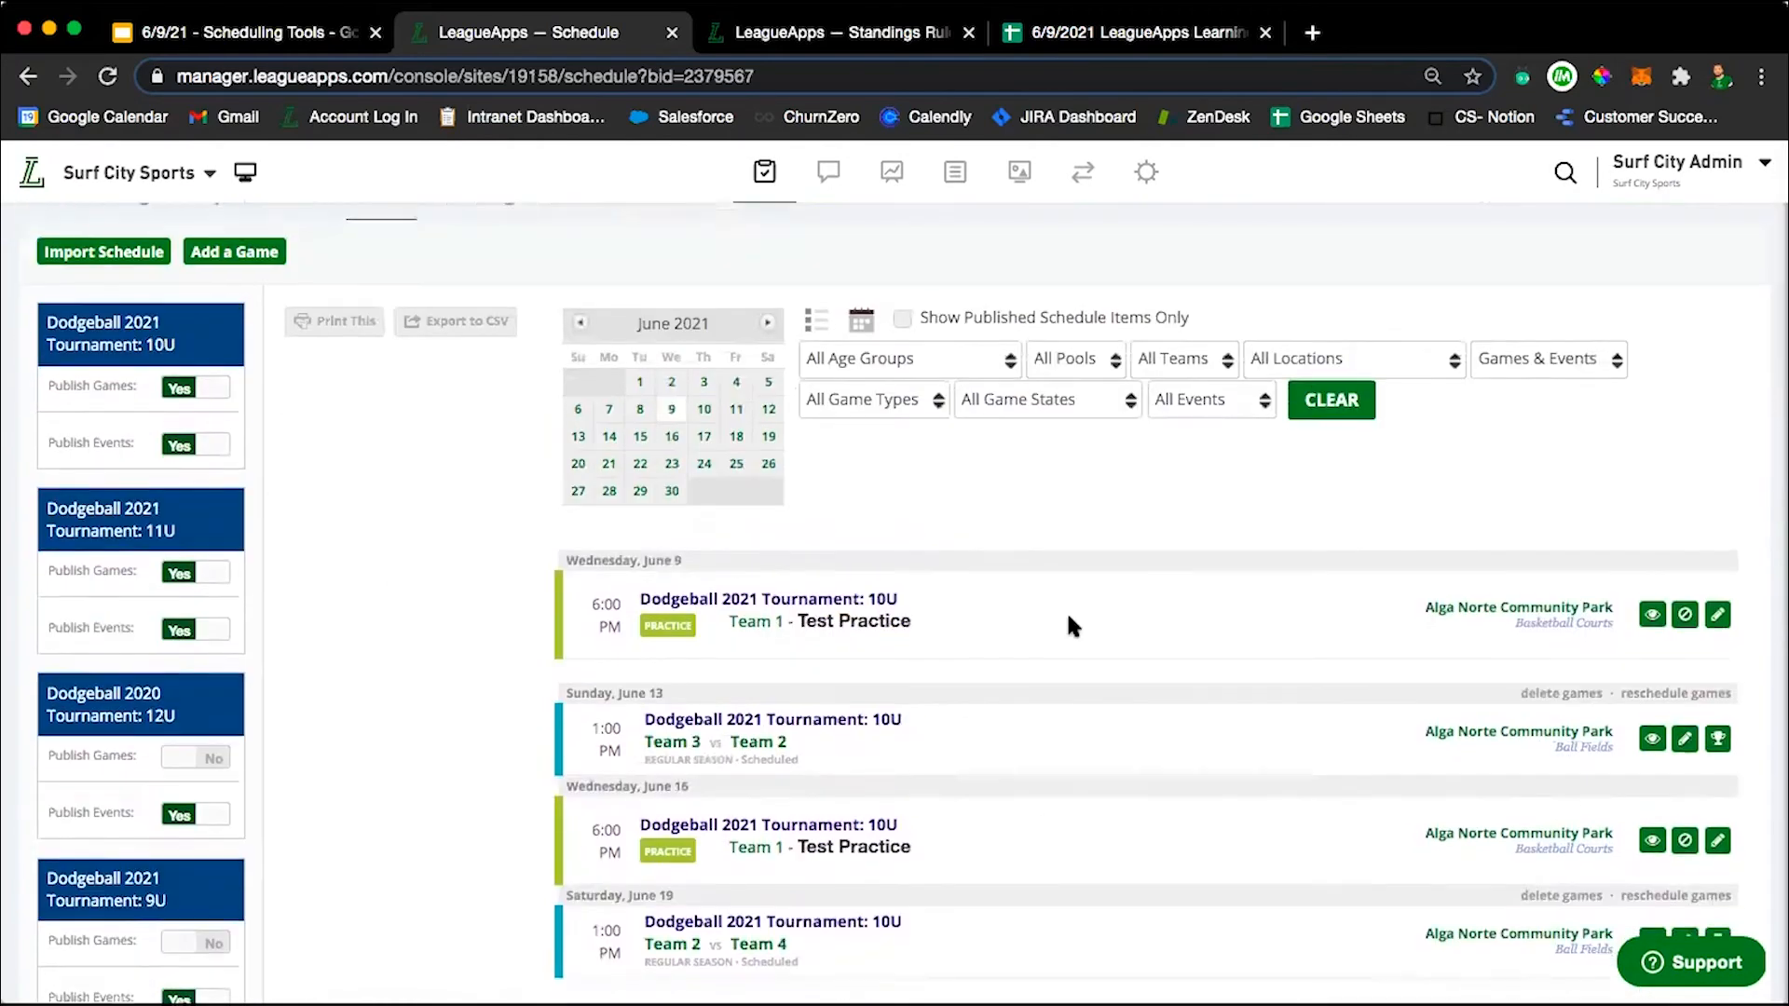
scroll(1066, 611, "down", 1)
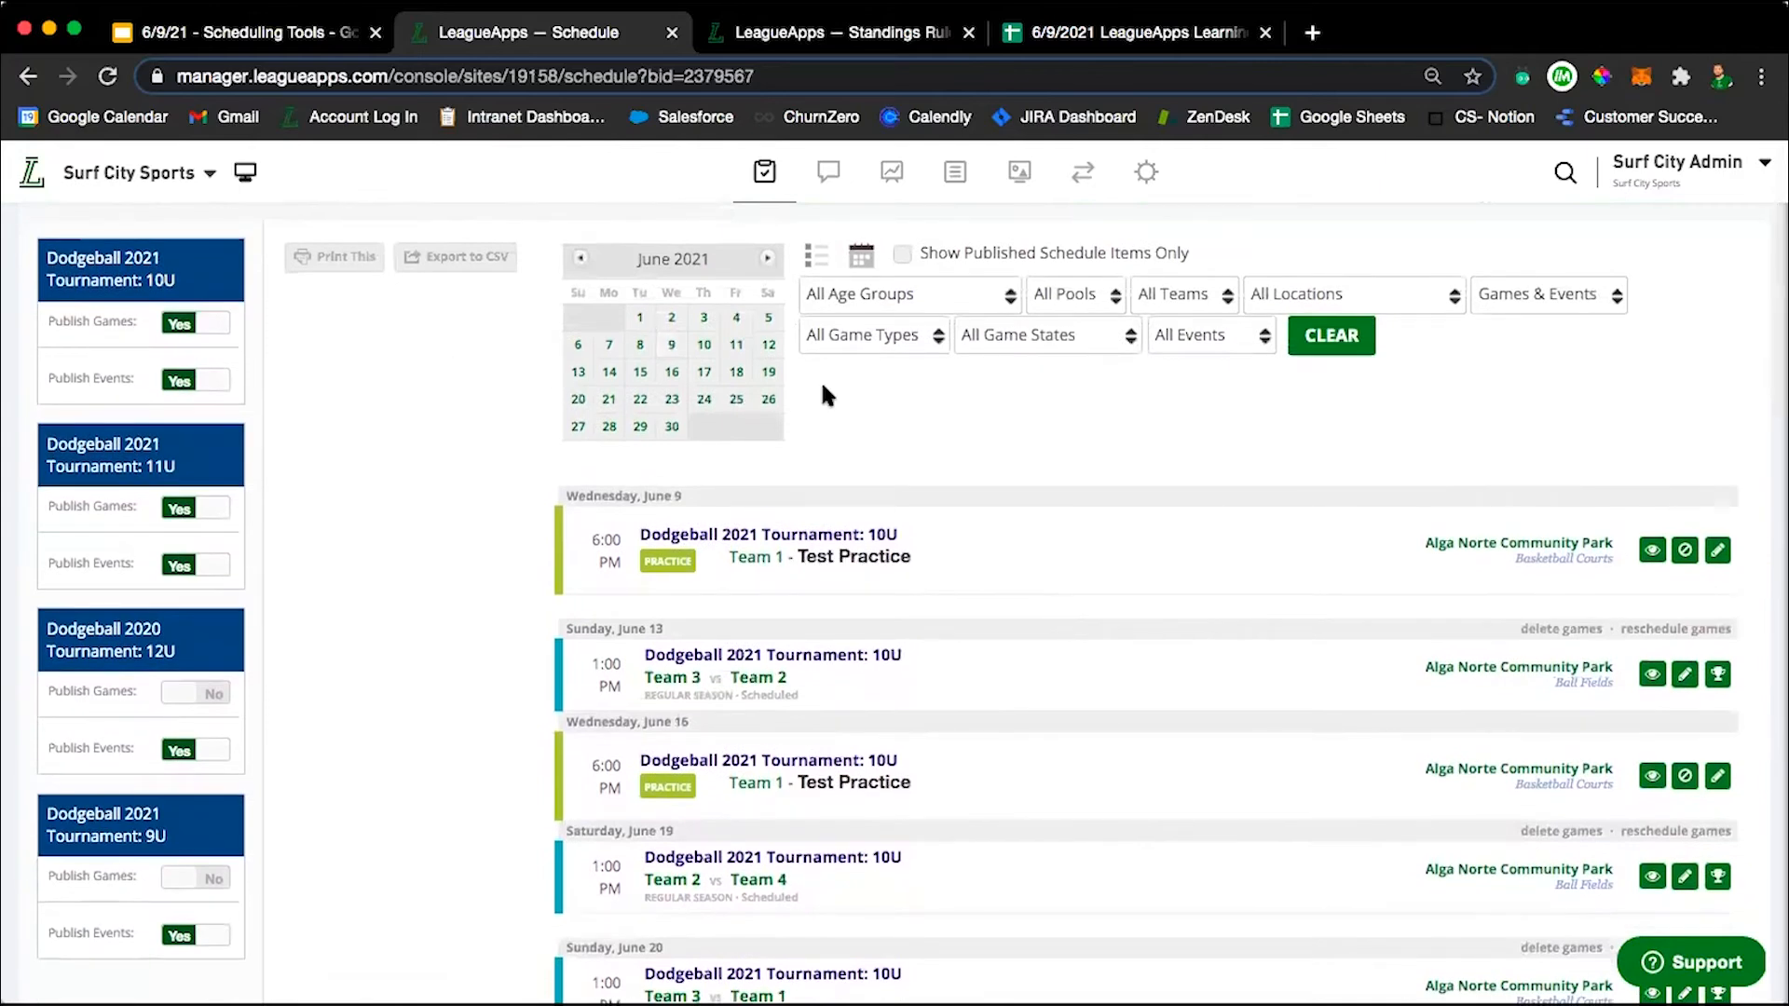
left_click(860, 254)
scroll(883, 603, "down", 1)
scroll(883, 603, "down", 5)
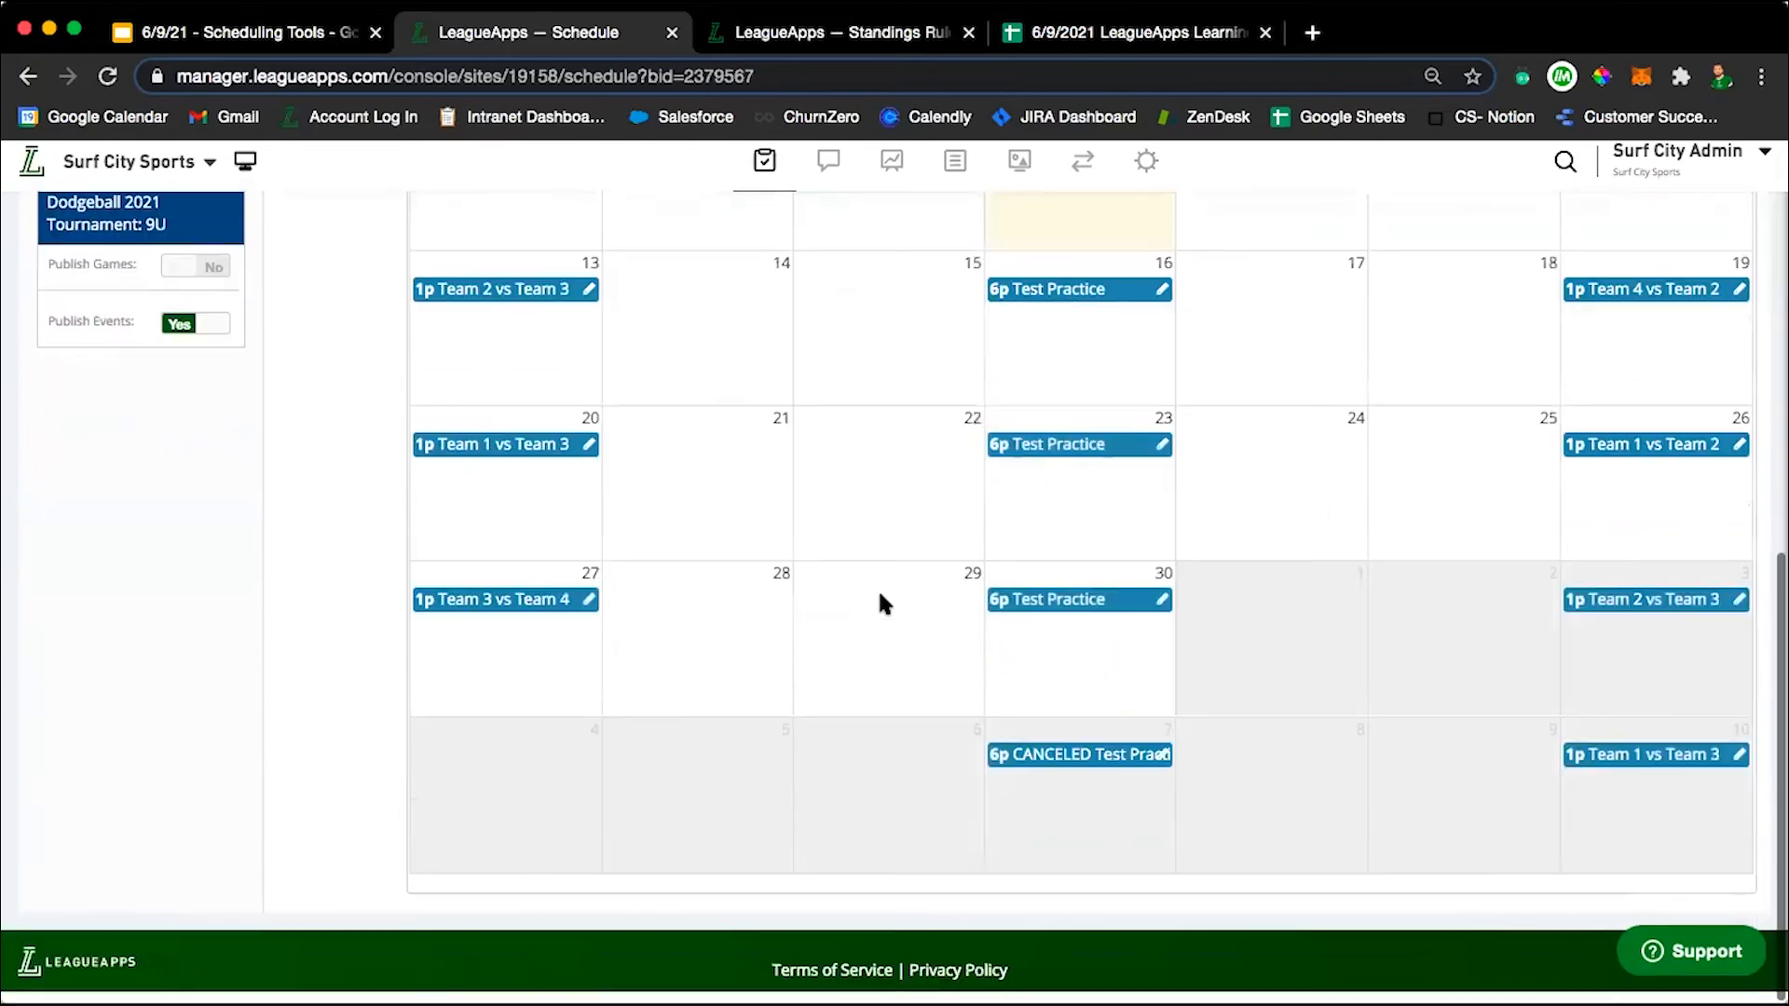
scroll(883, 604, "up", 5)
scroll(878, 604, "up", 5)
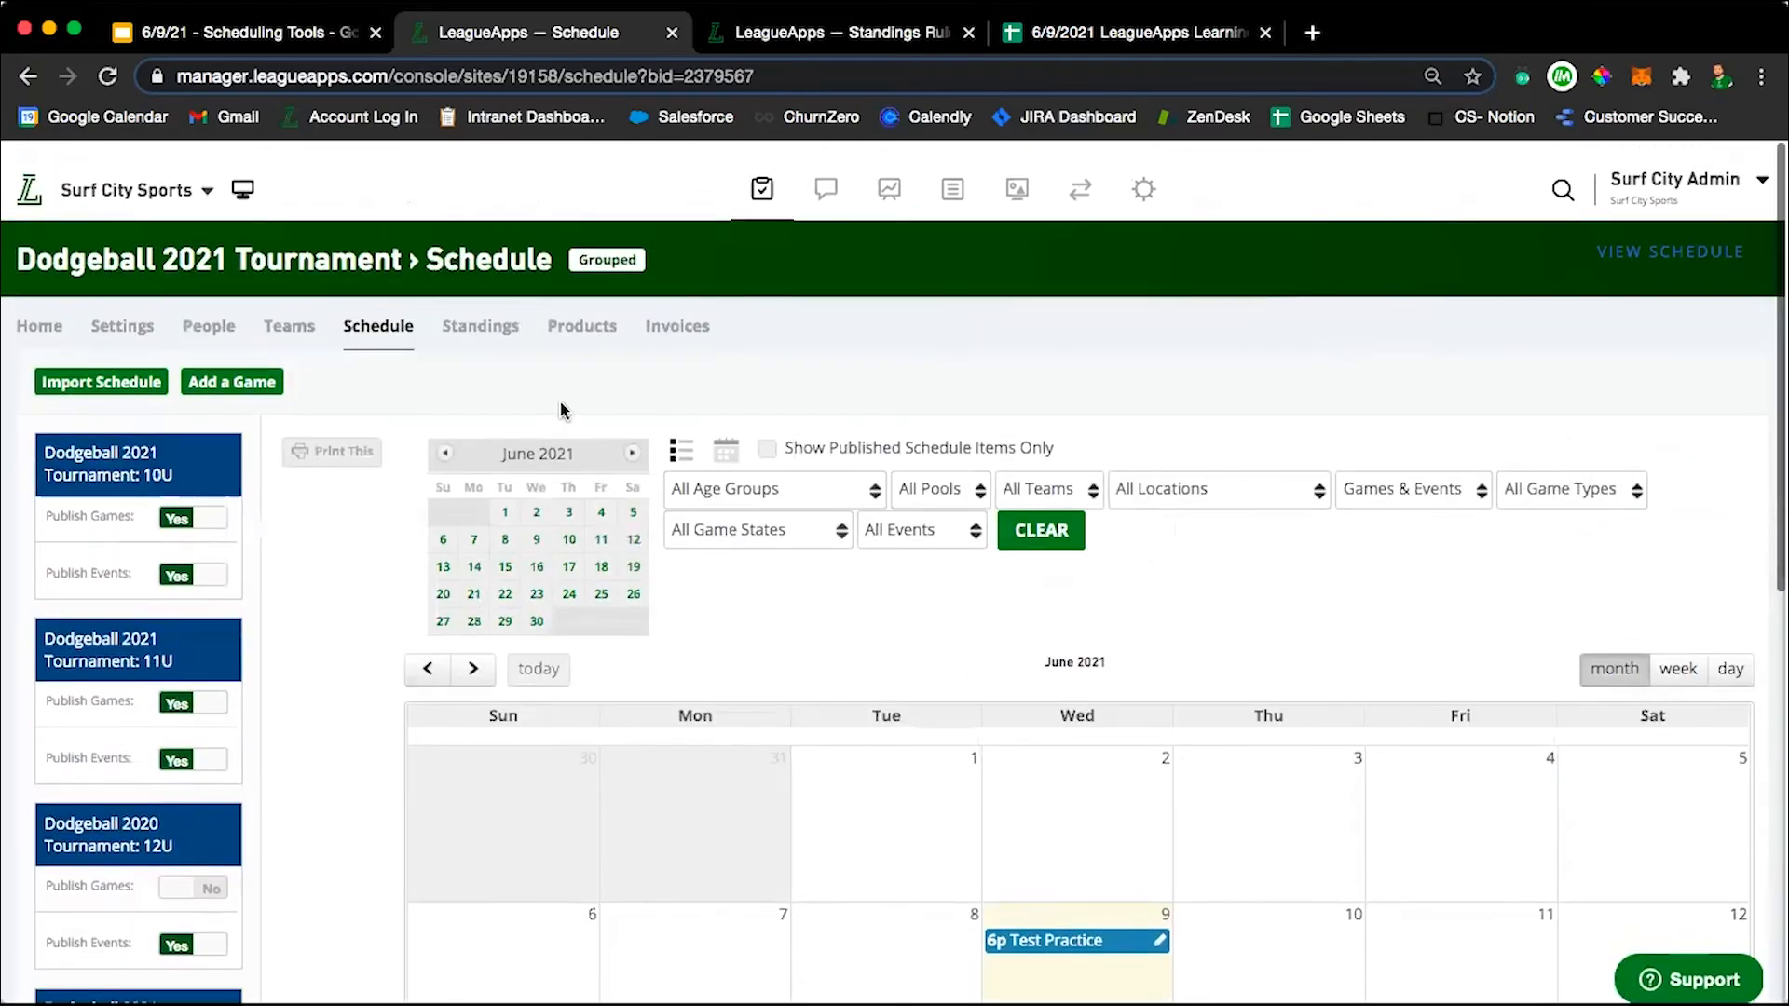
Go back to the tournament dashboard, open the 10U schedule, and review it as a monthly calendar.
left_click(42, 304)
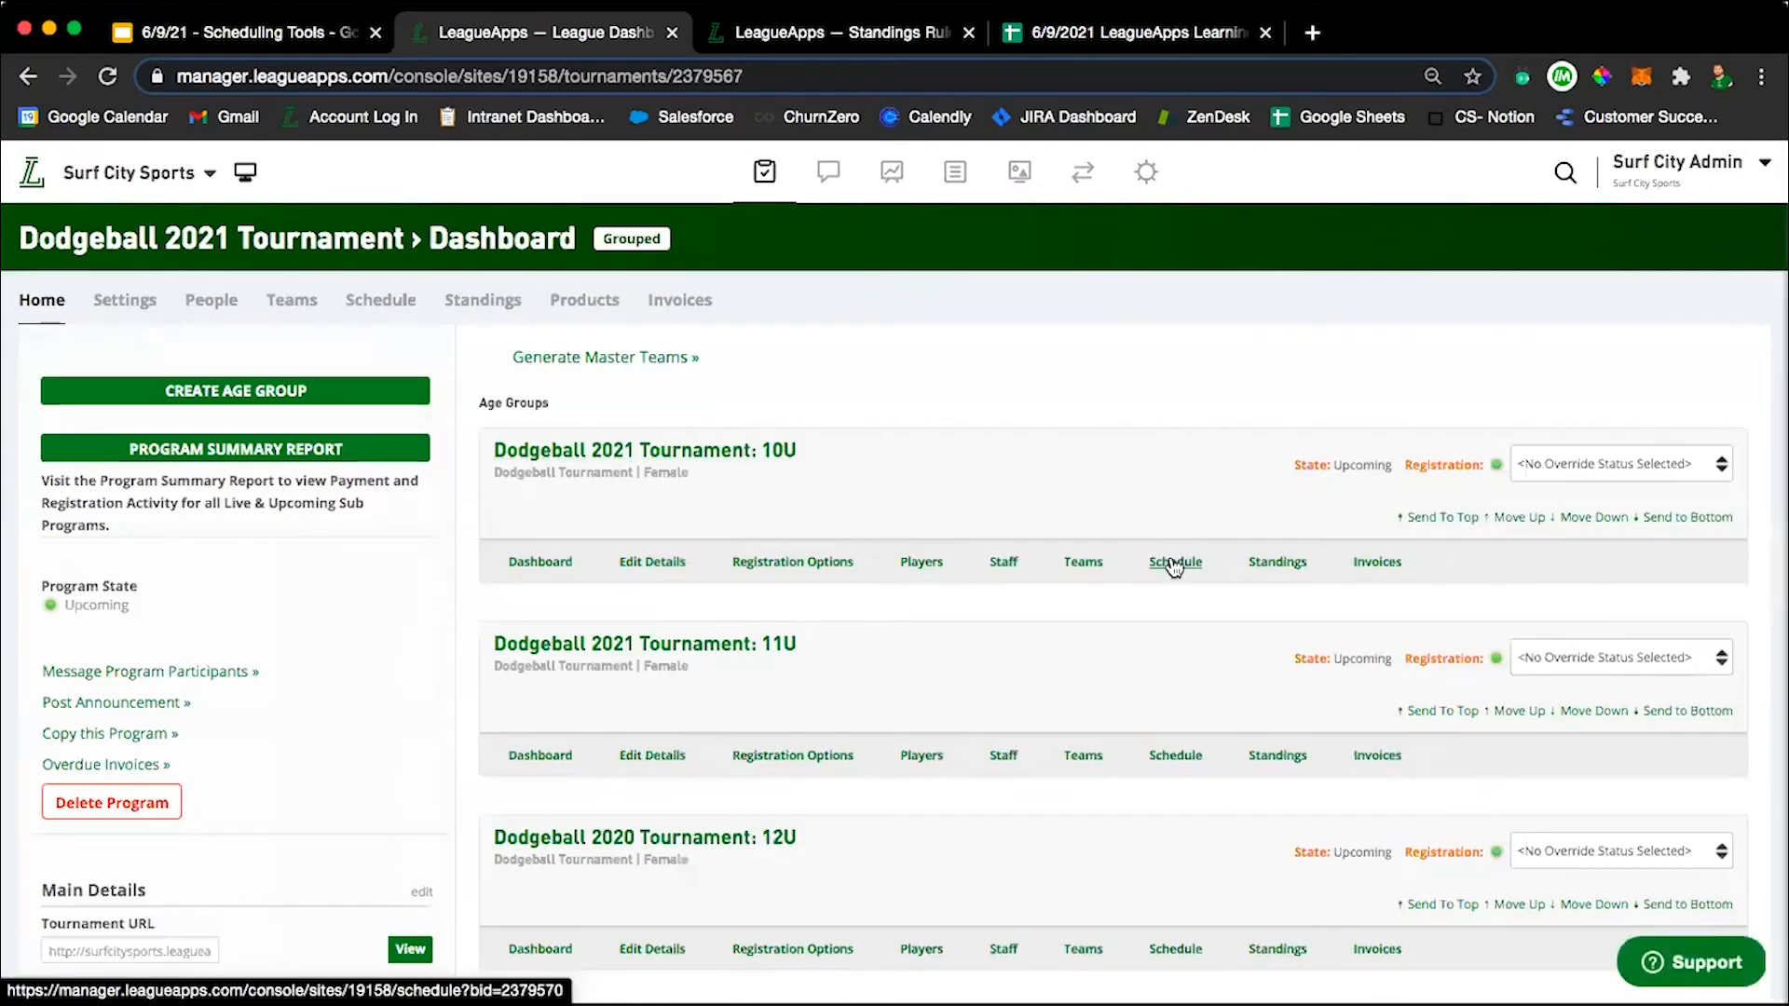
left_click(1174, 562)
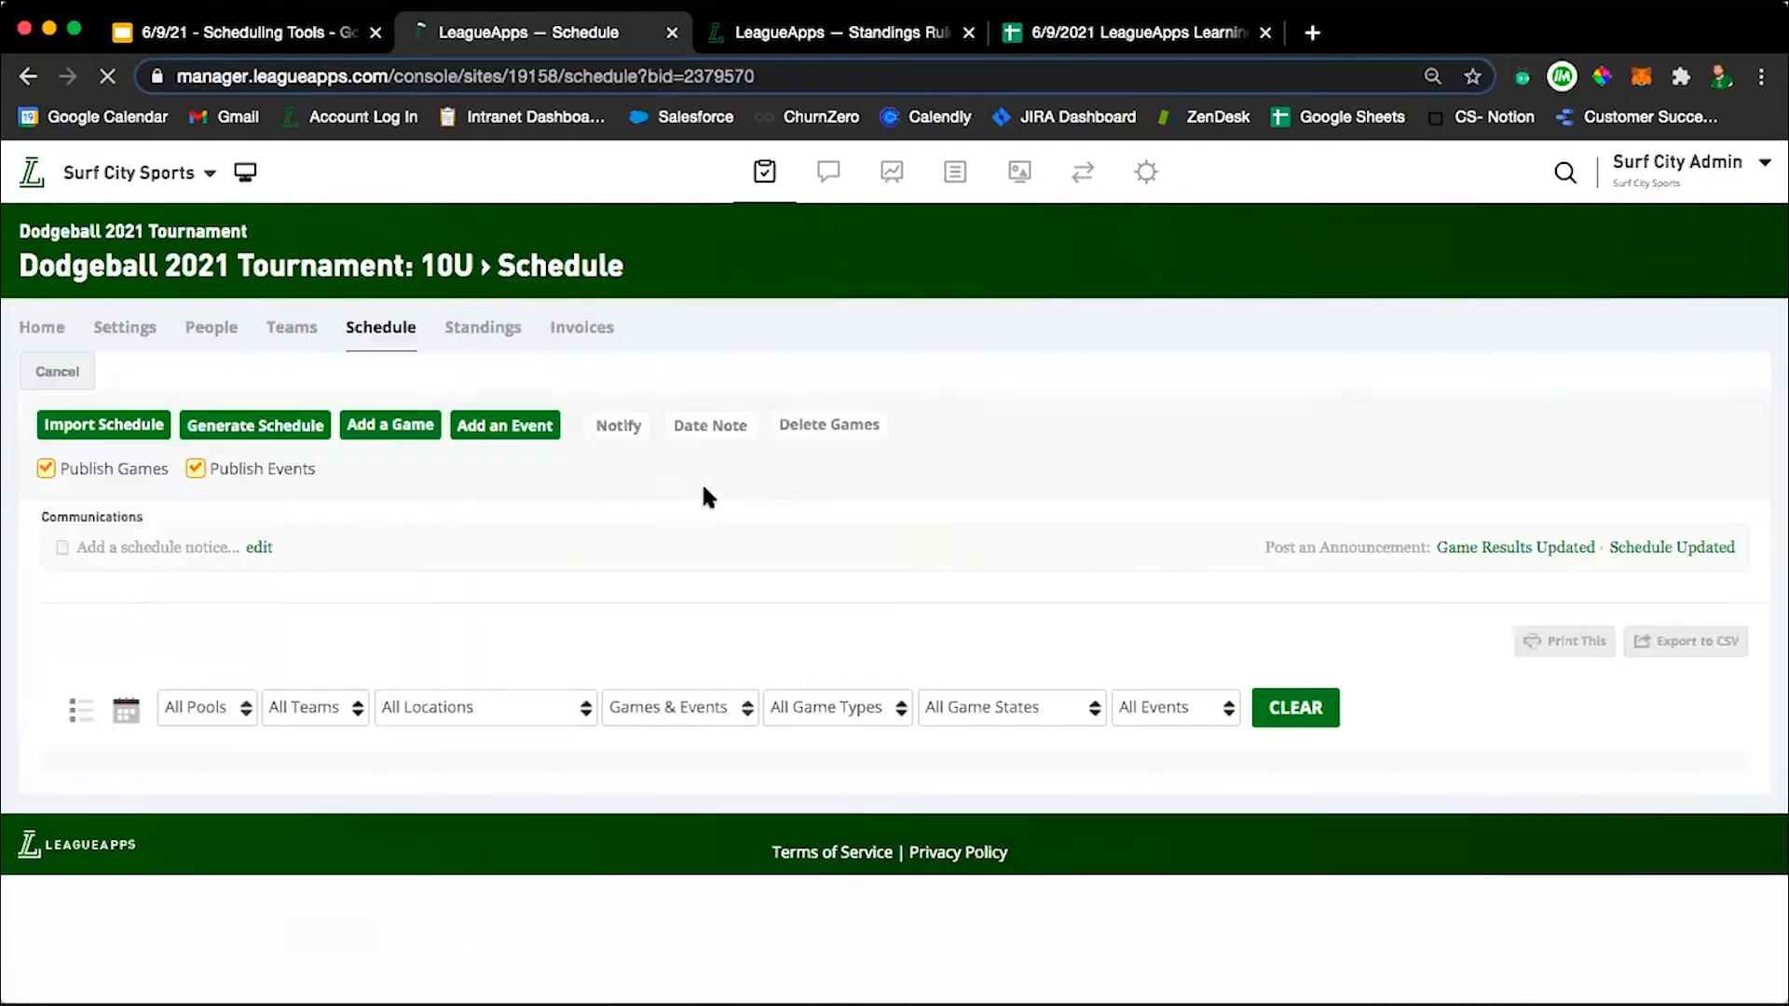
scroll(741, 509, "down", 2)
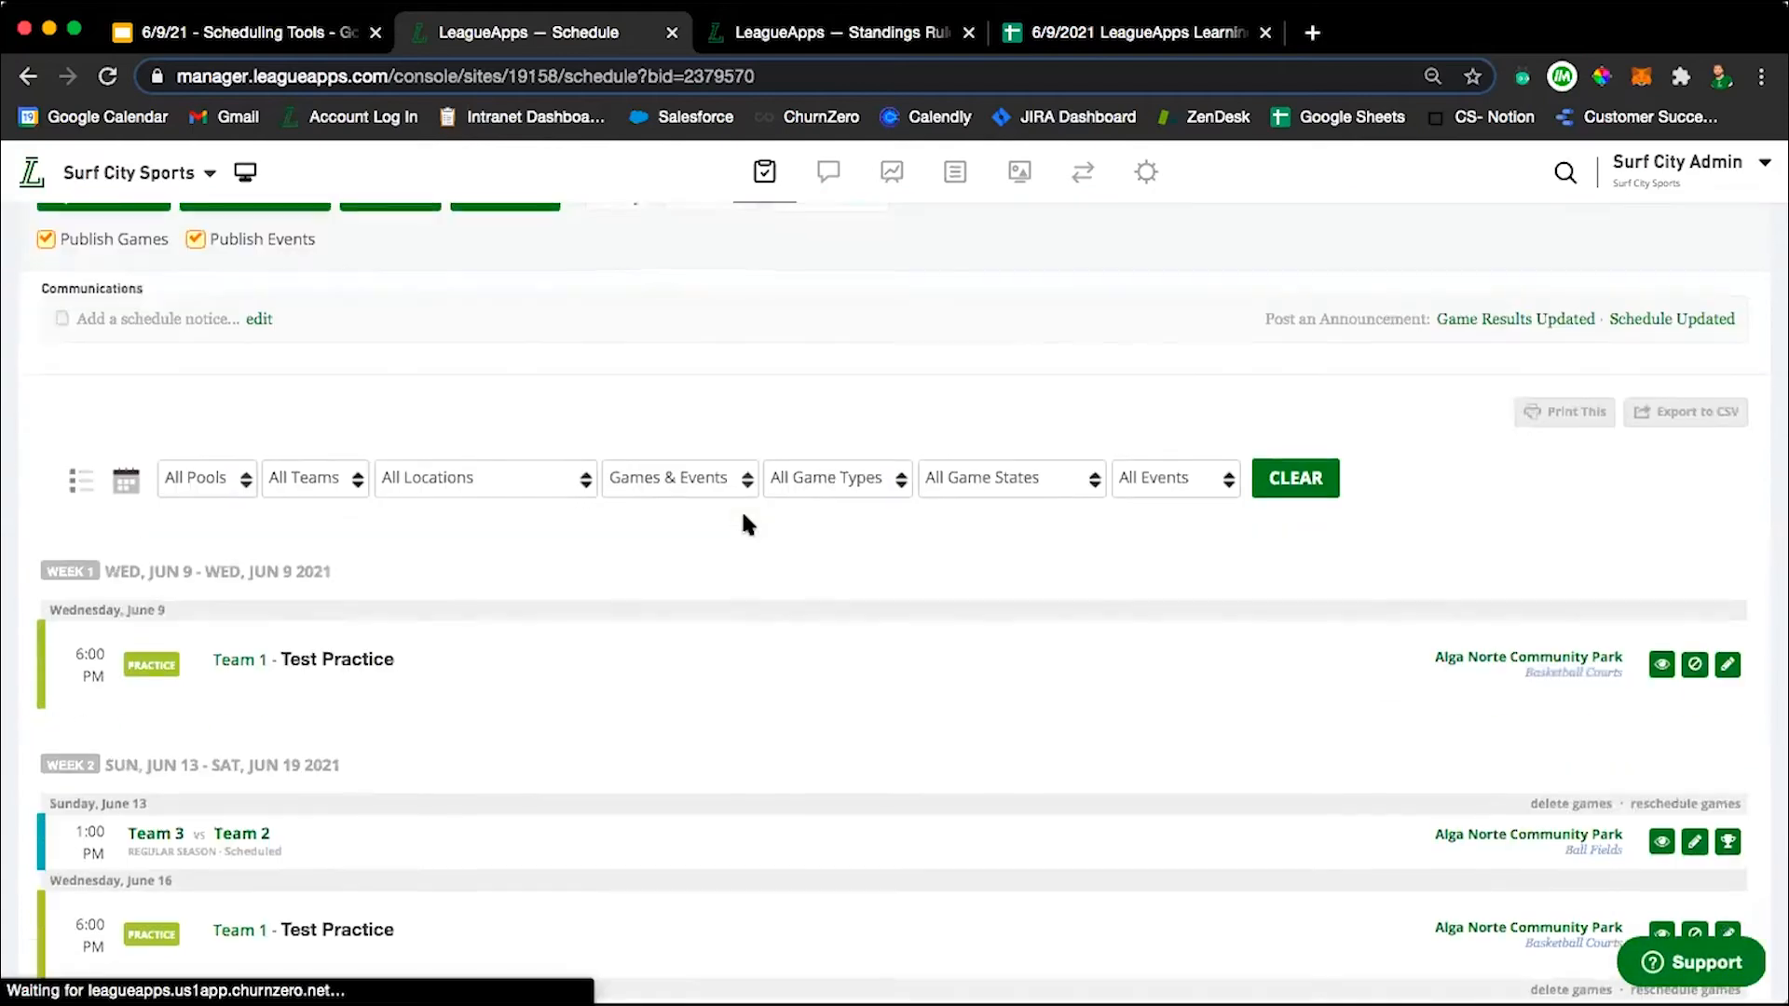
left_click(127, 482)
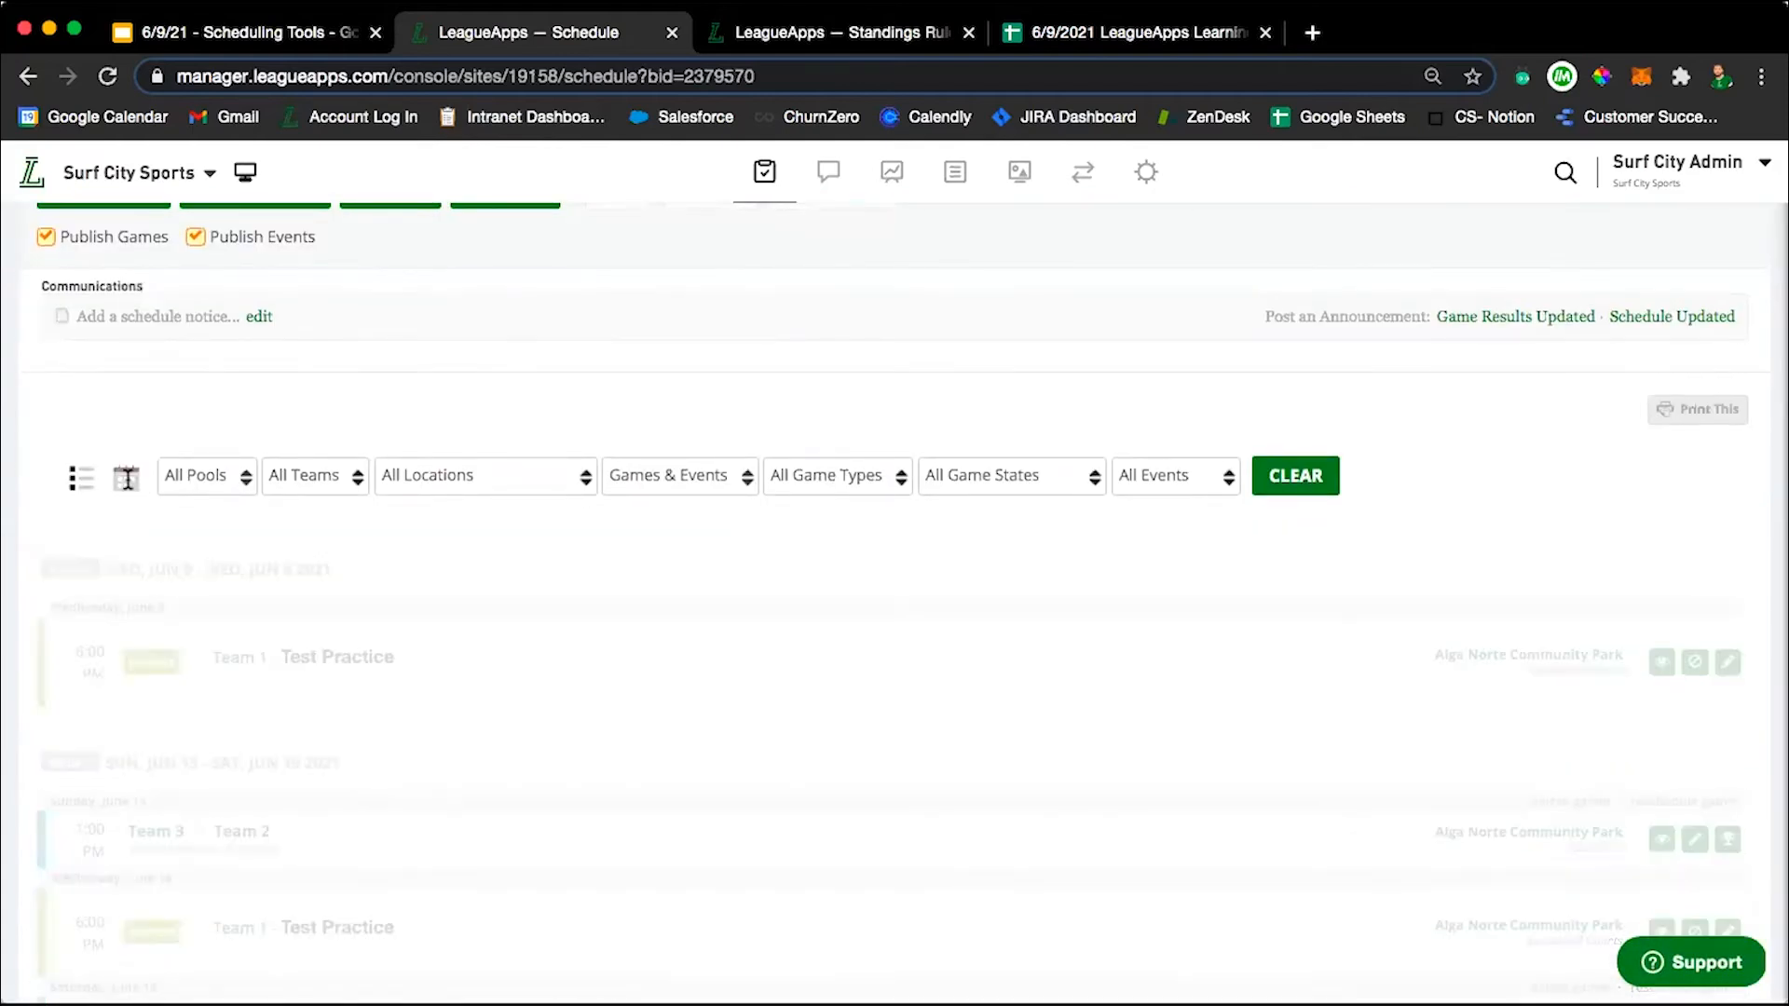
scroll(587, 633, "down", 6)
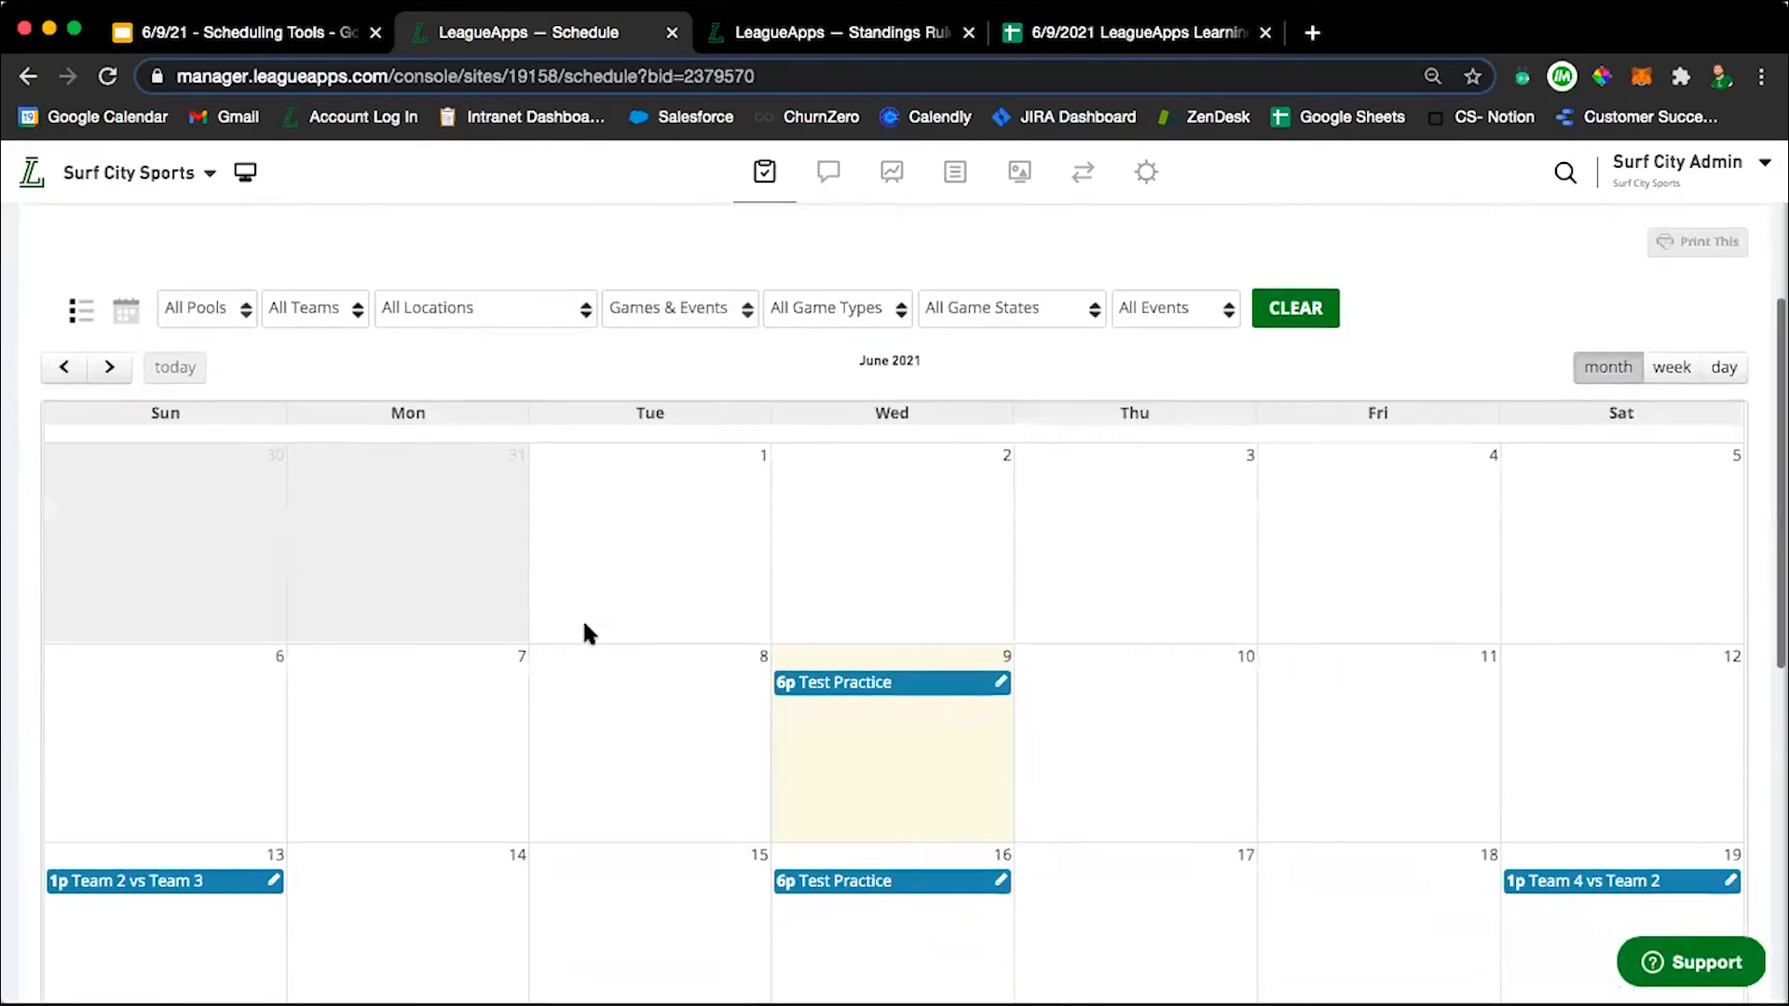
scroll(587, 634, "up", 4)
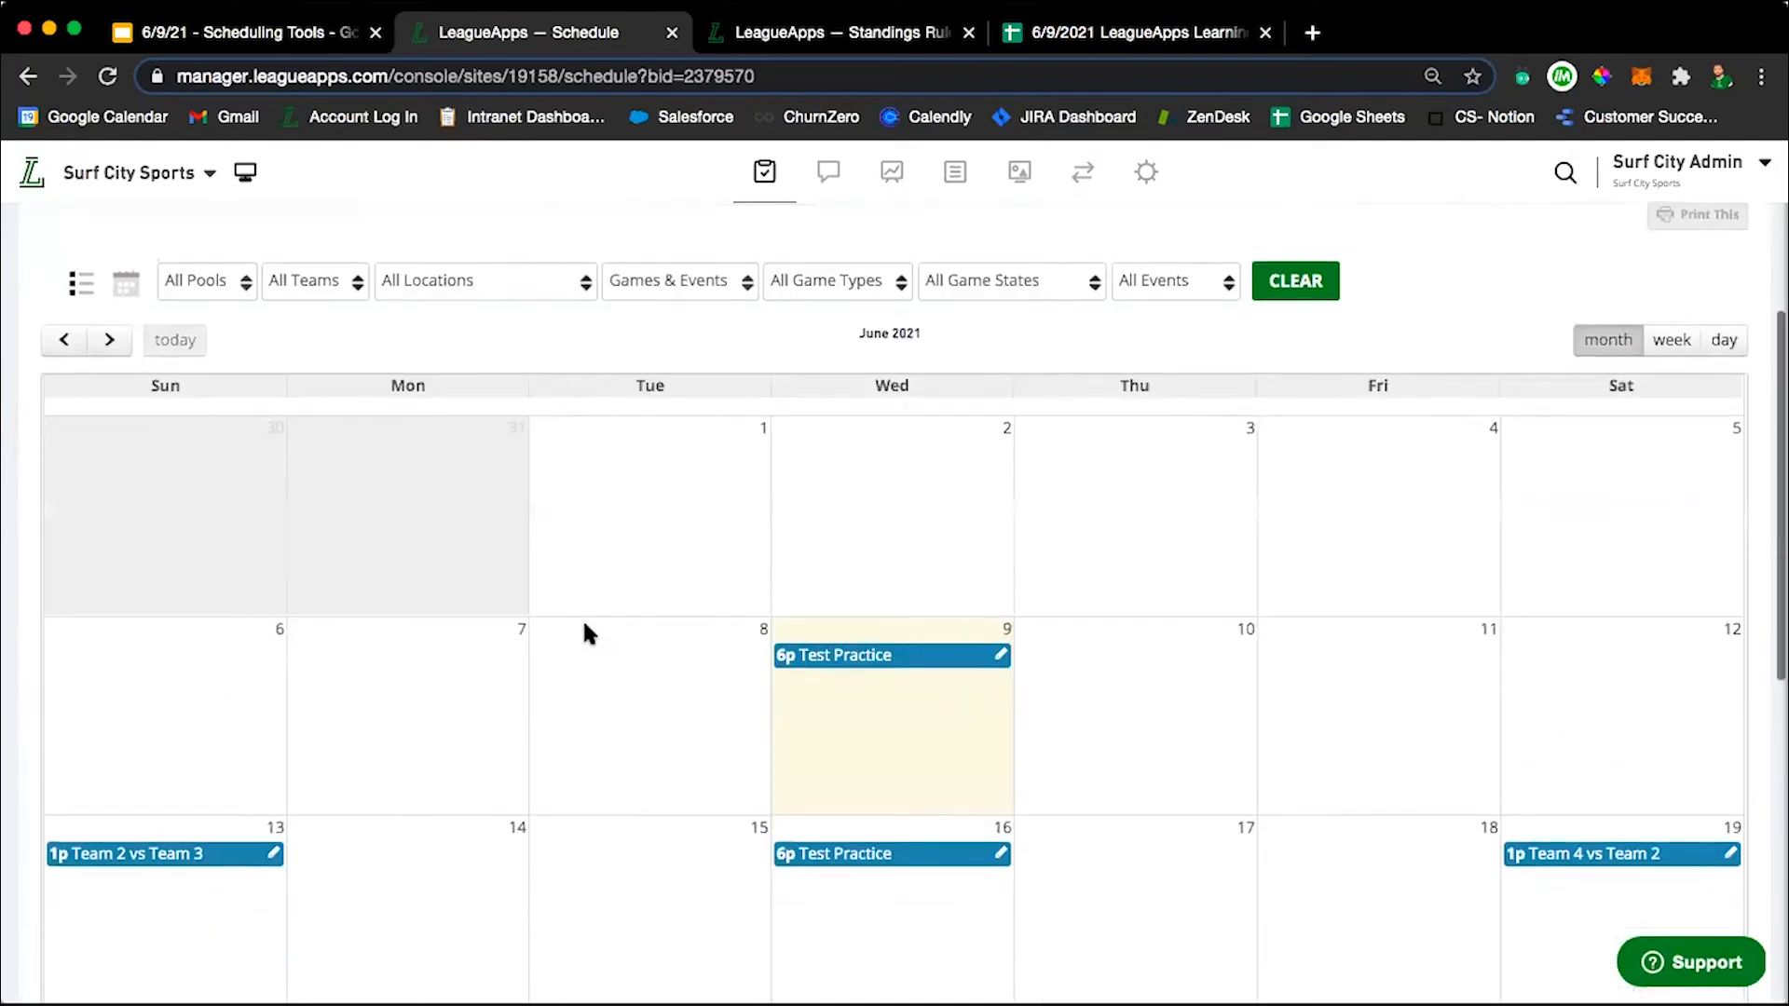
scroll(584, 625, "down", 5)
scroll(584, 624, "up", 3)
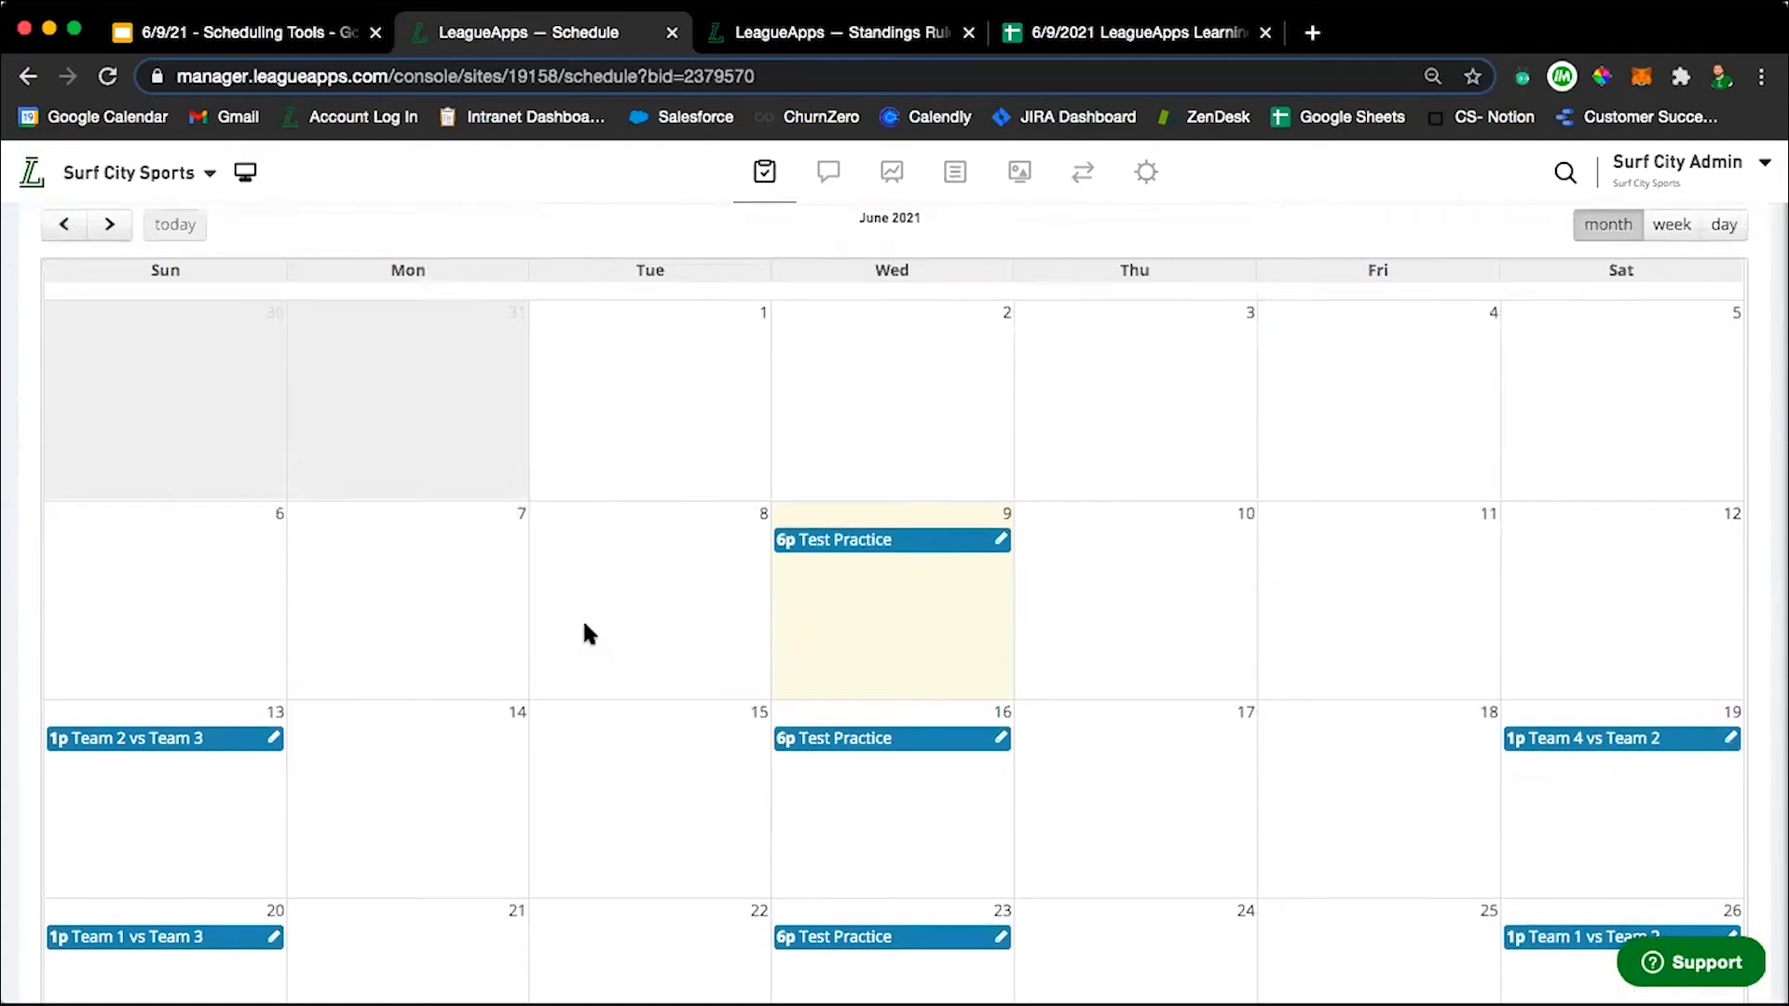
Check the pool filter options for the 10U calendar and filter the schedule to Team 1 across all pools.
scroll(587, 633, "up", 3)
left_click(201, 349)
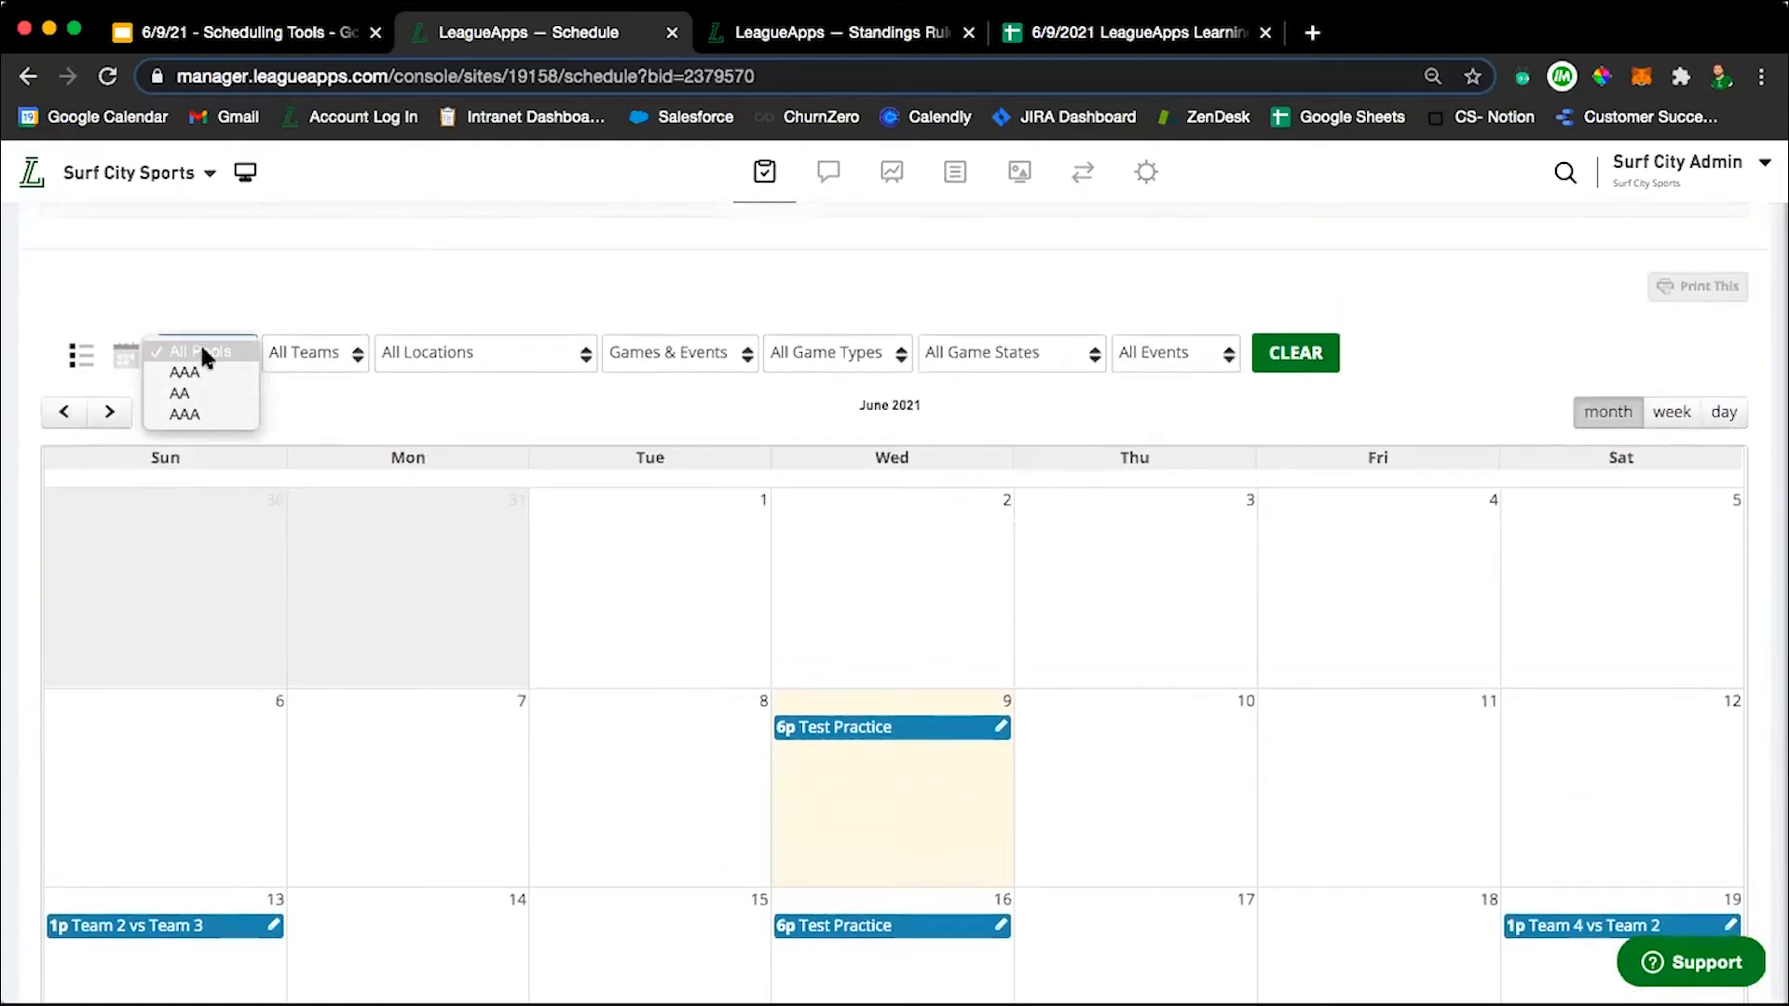
left_click(760, 367)
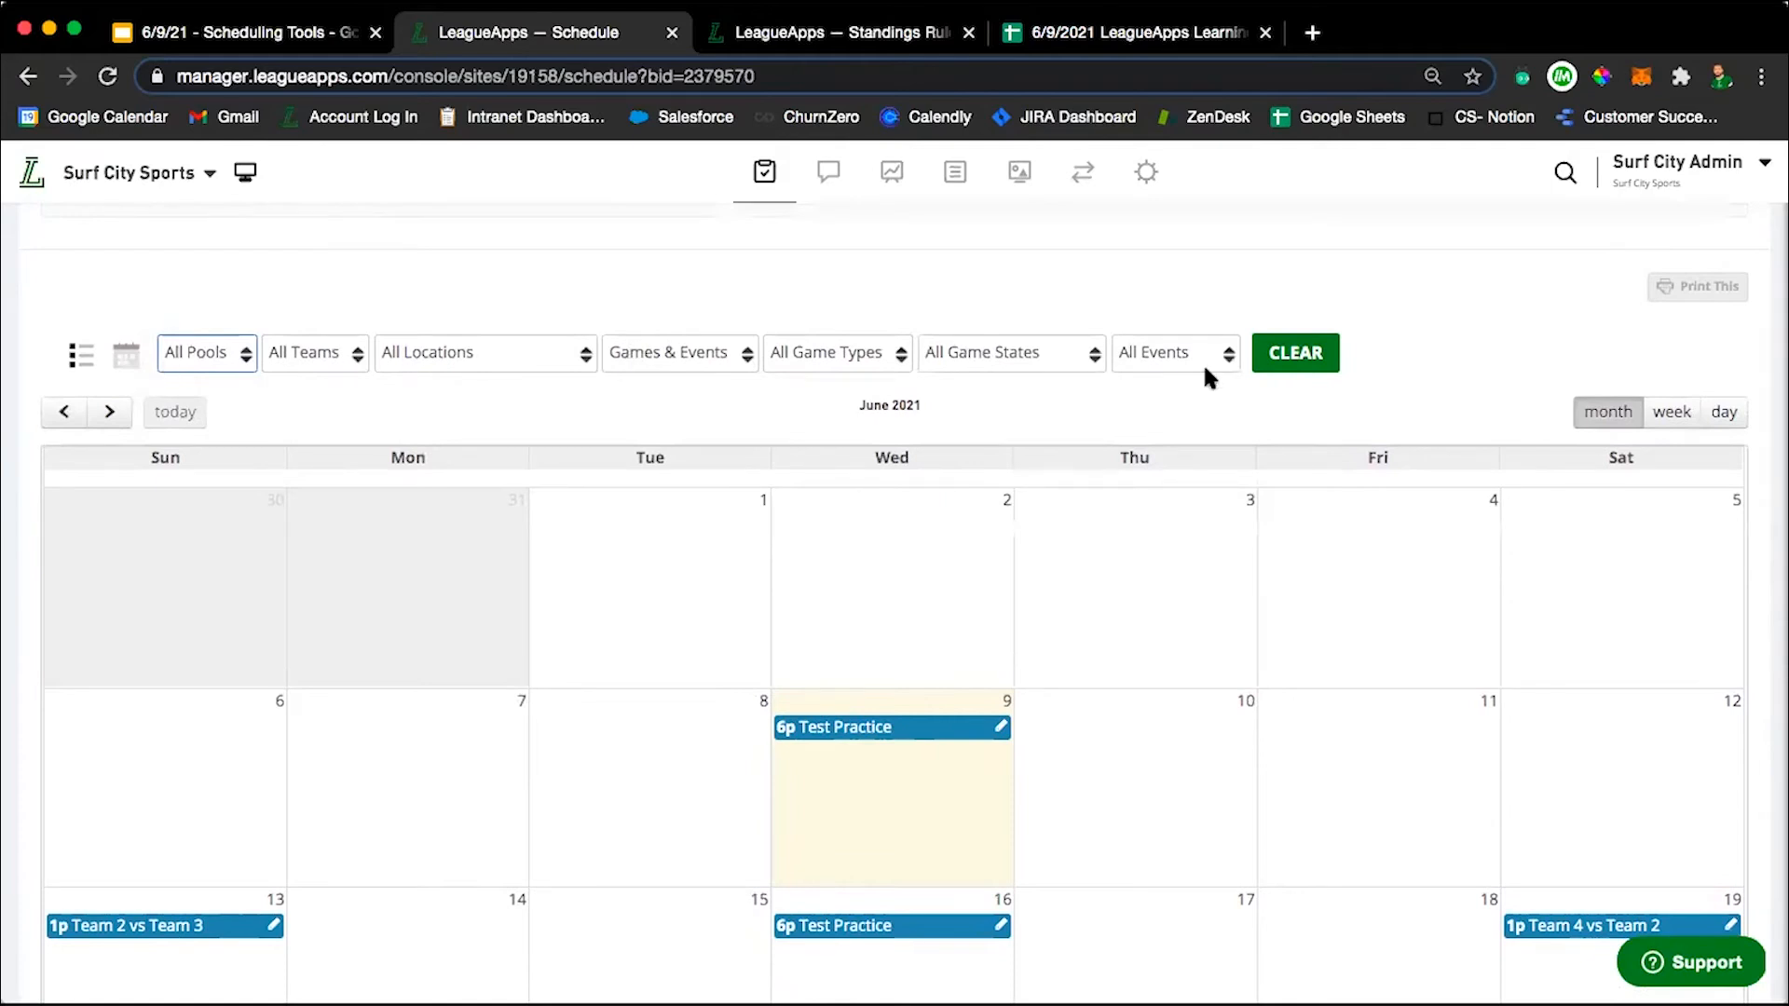
left_click(289, 345)
left_click(286, 373)
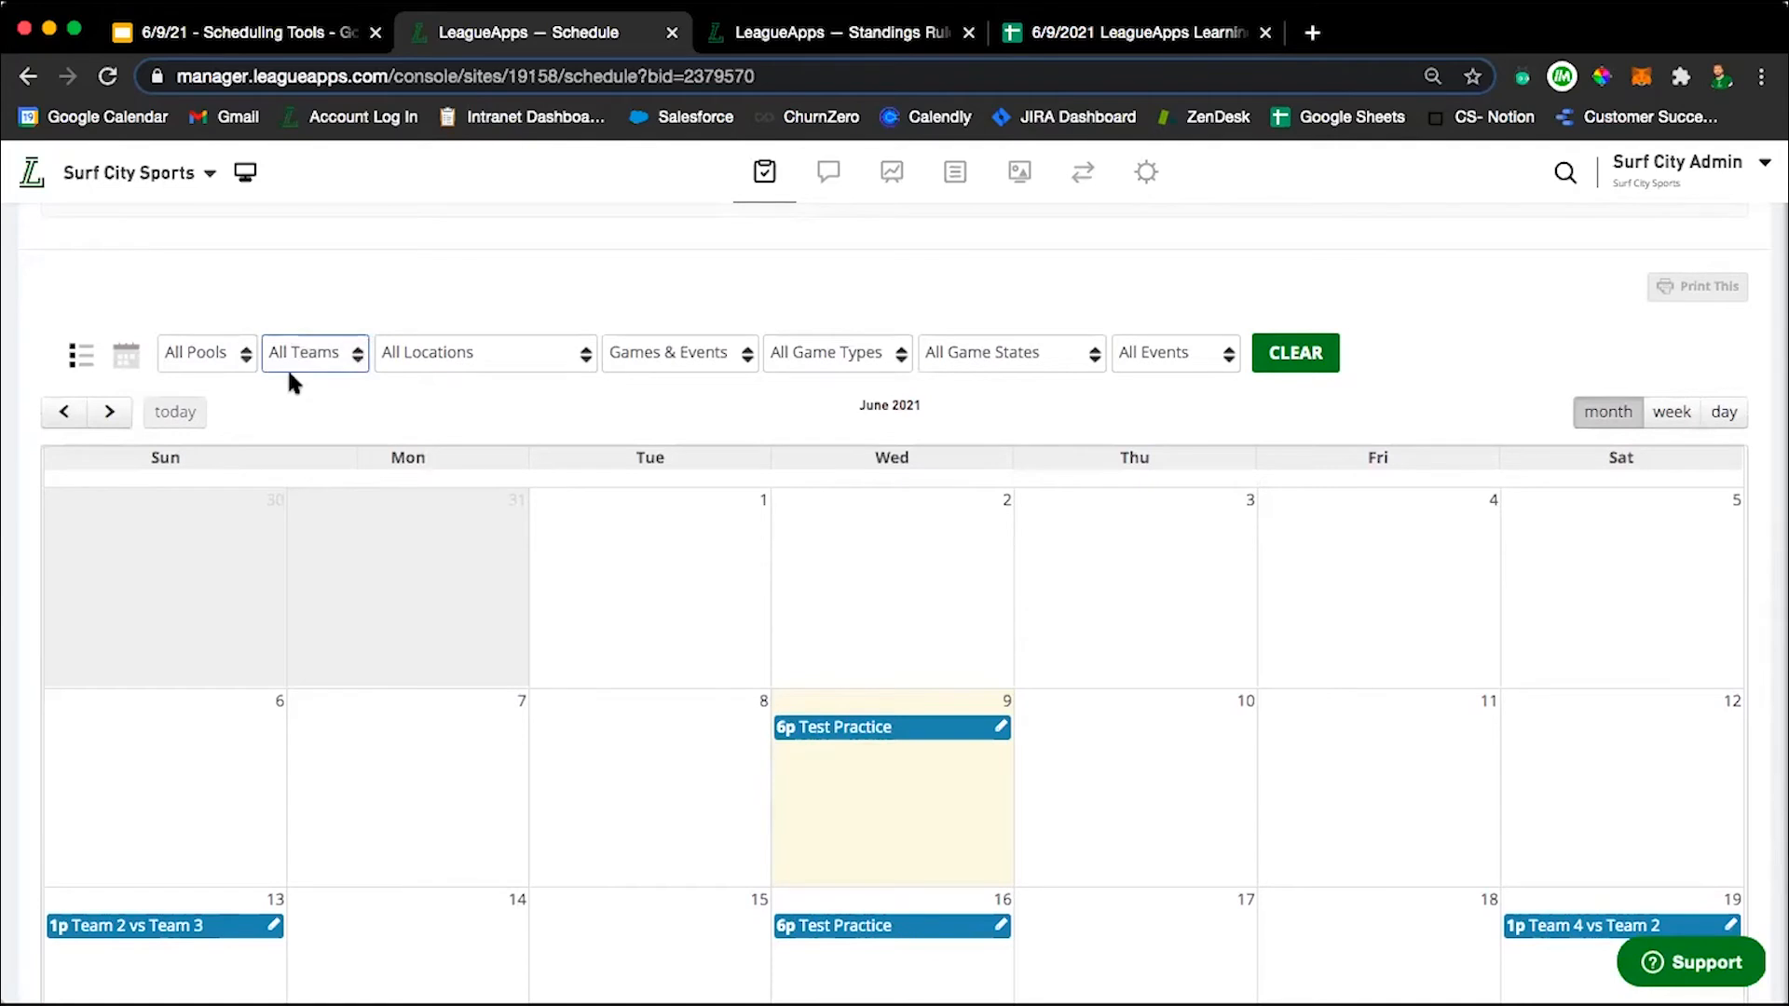
left_click(224, 350)
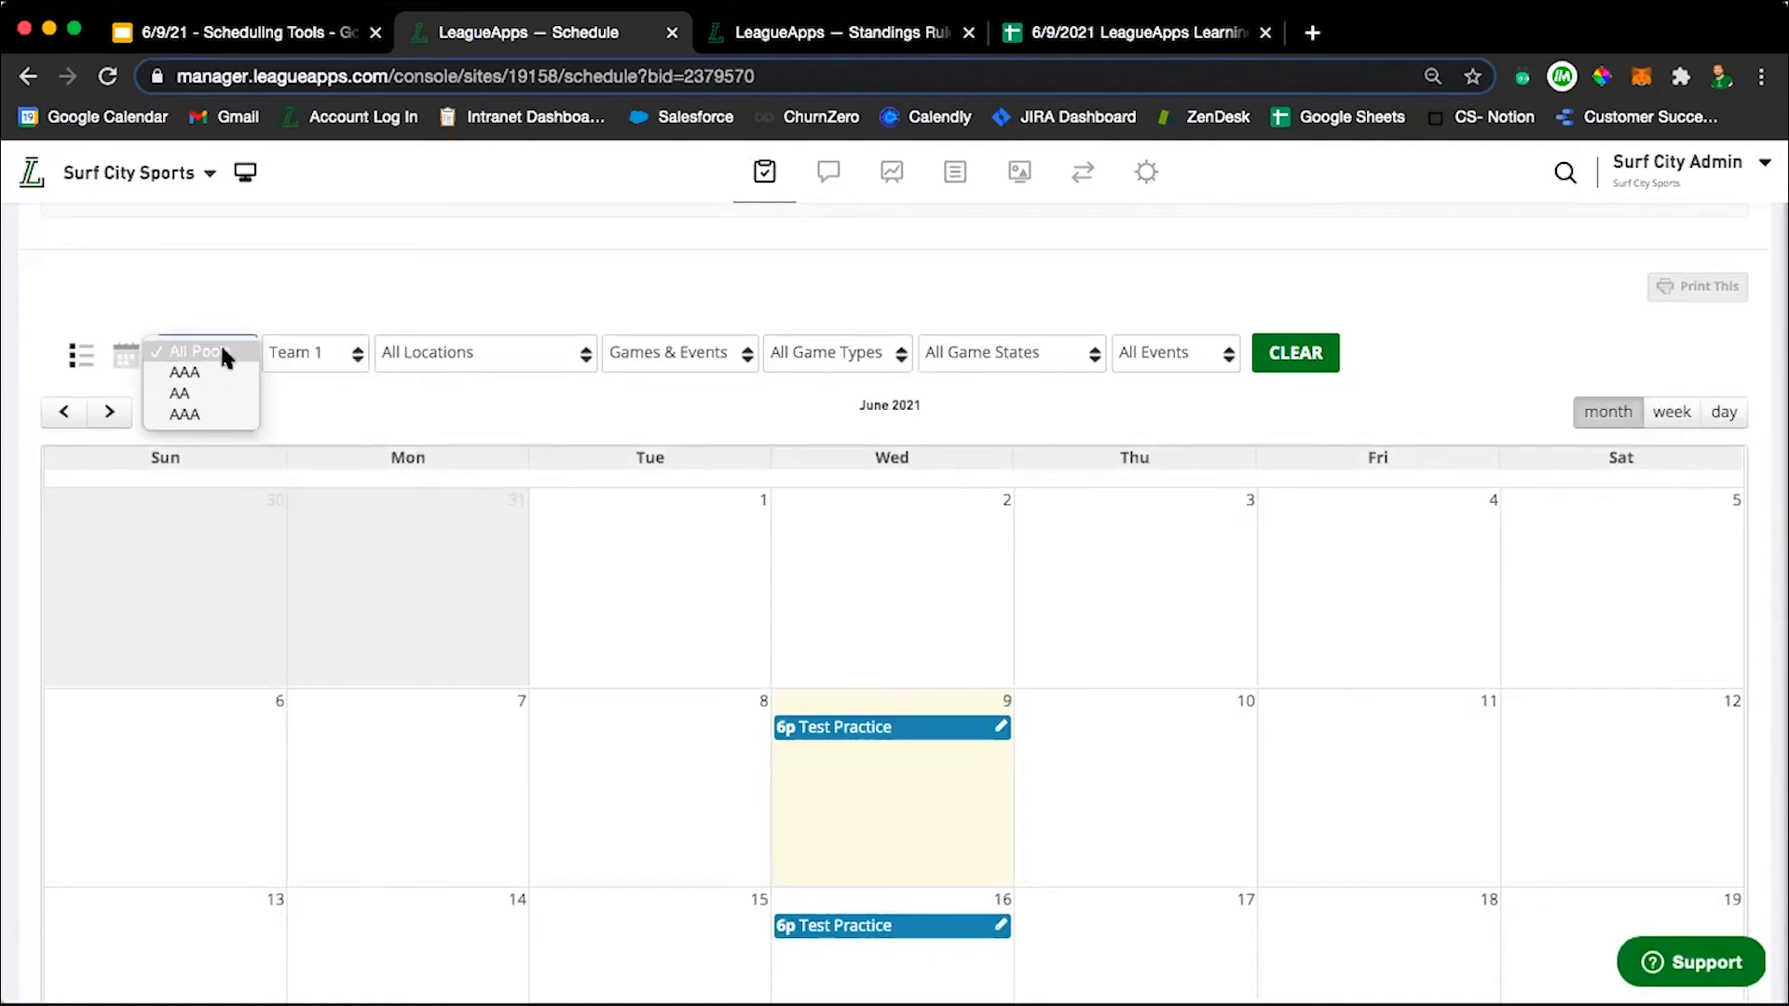
left_click(309, 397)
Show Team 1's filtered 10U schedule as a list and review its games and practices.
left_click(81, 363)
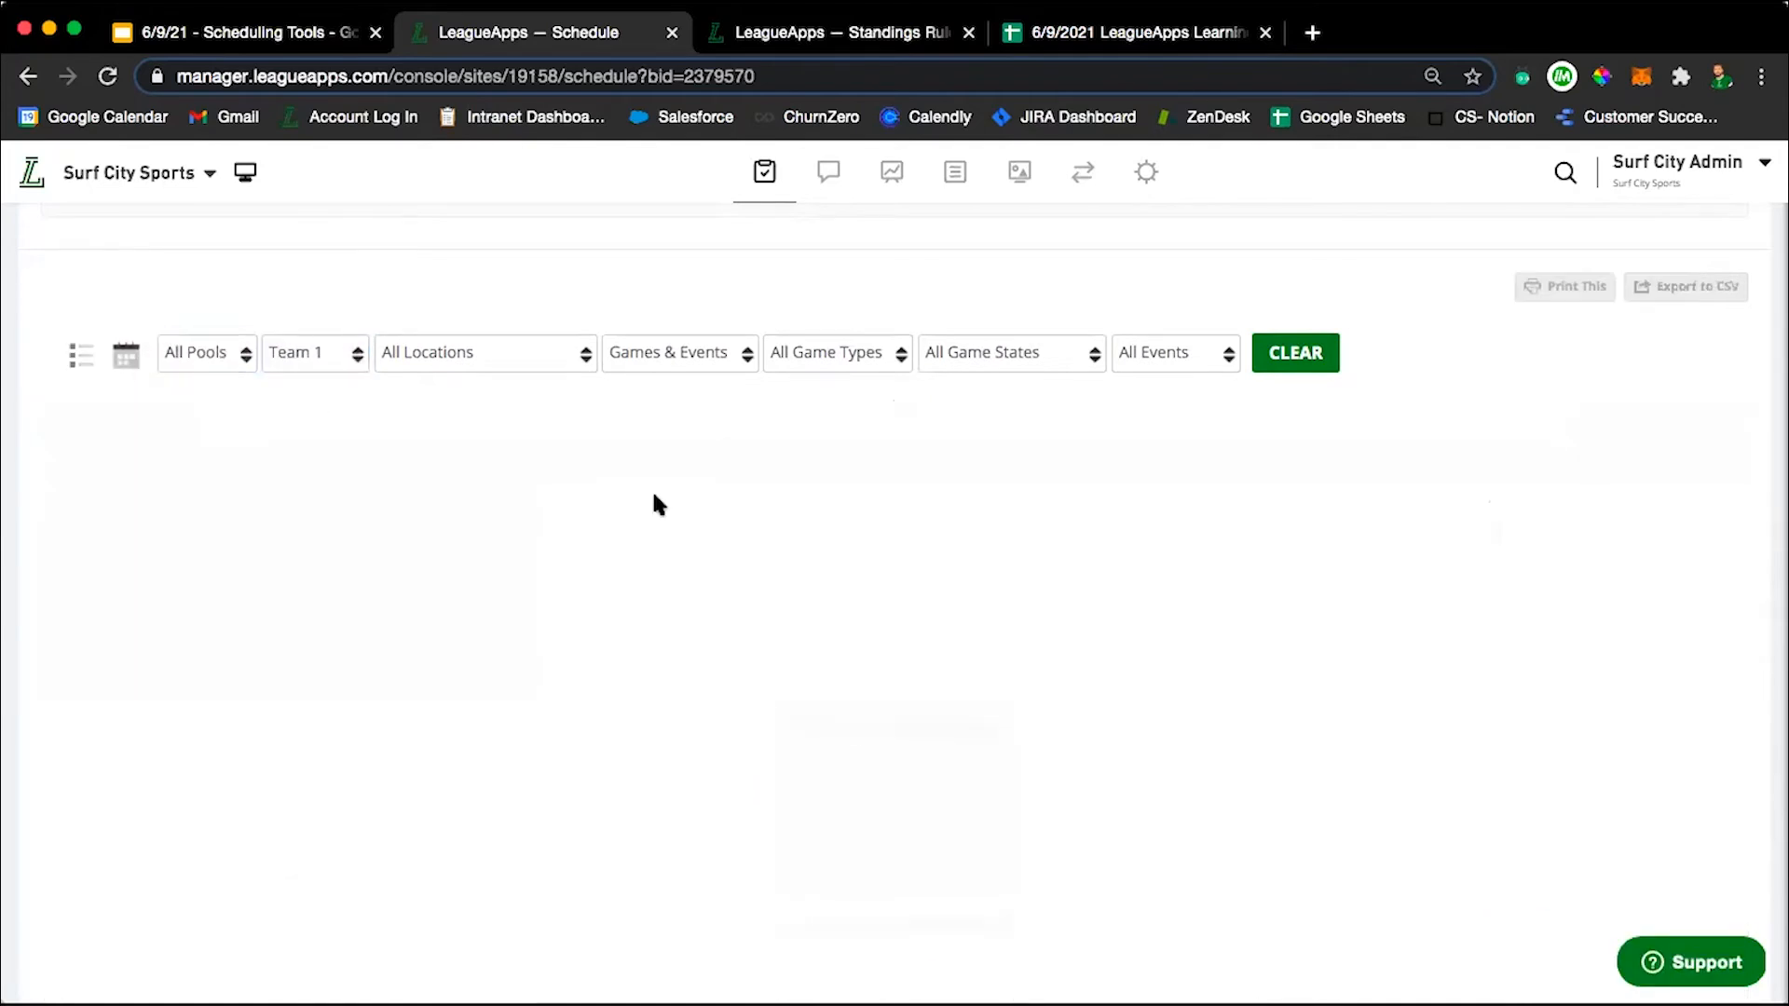
scroll(527, 505, "down", 1)
scroll(528, 507, "down", 15)
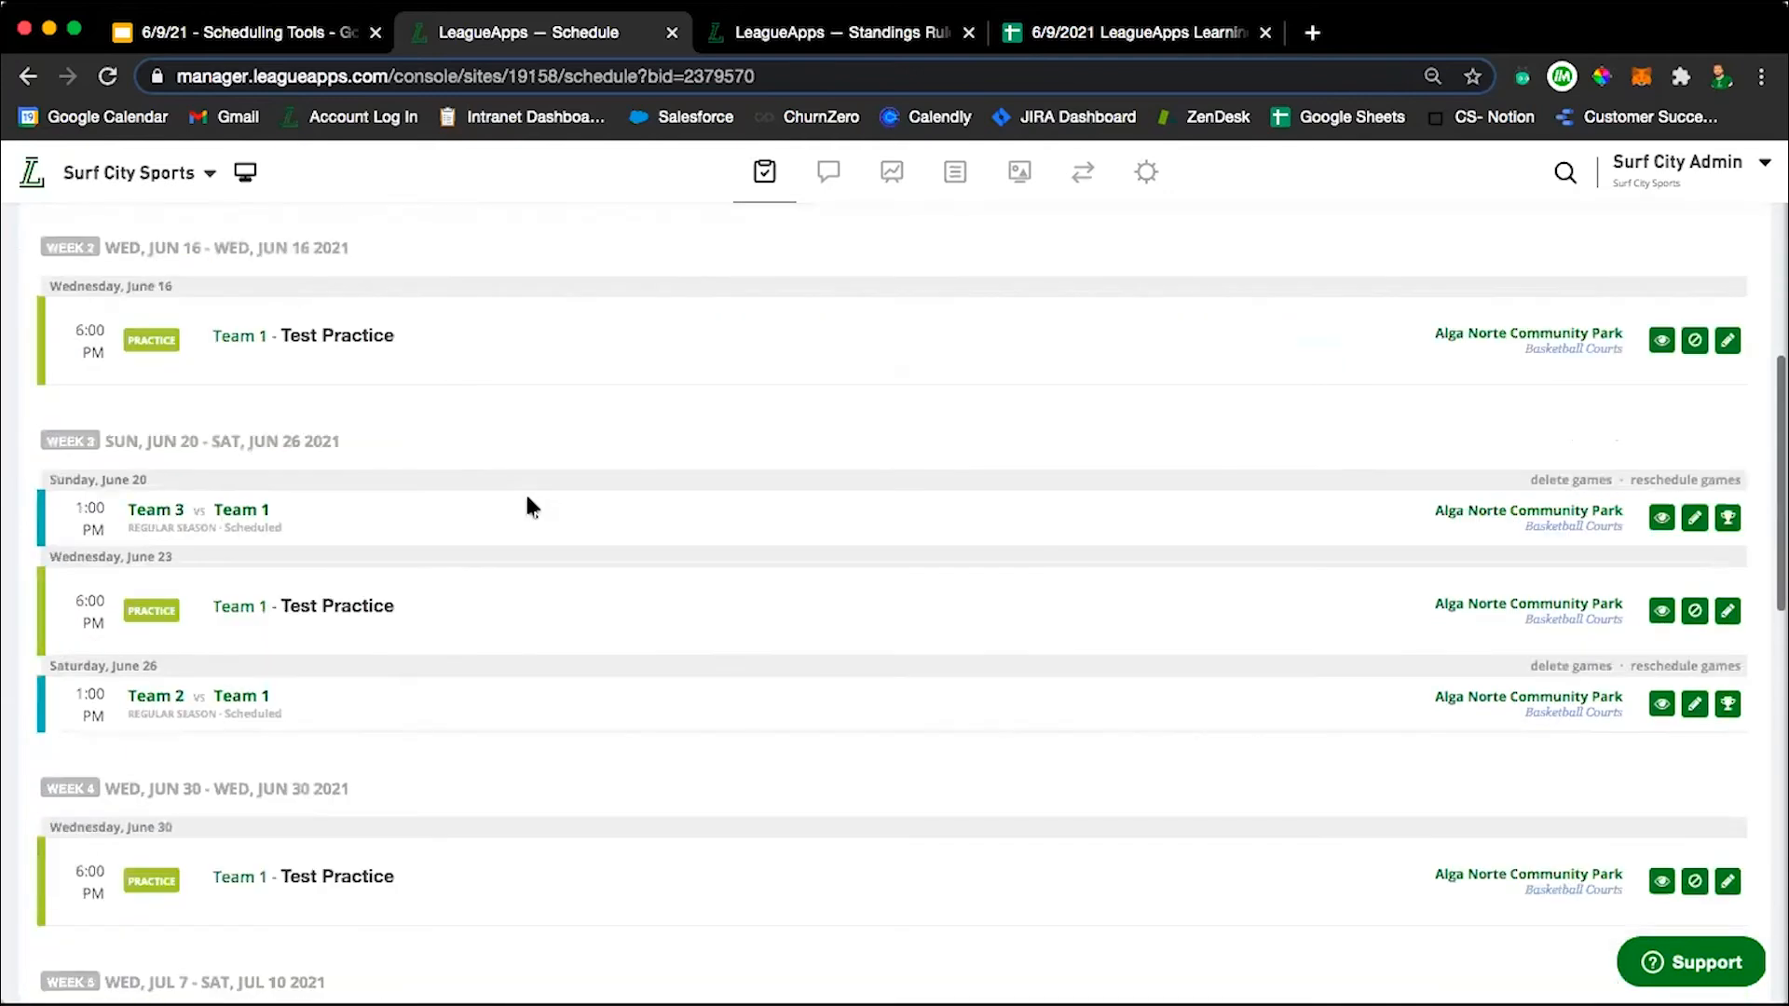
scroll(528, 507, "up", 10)
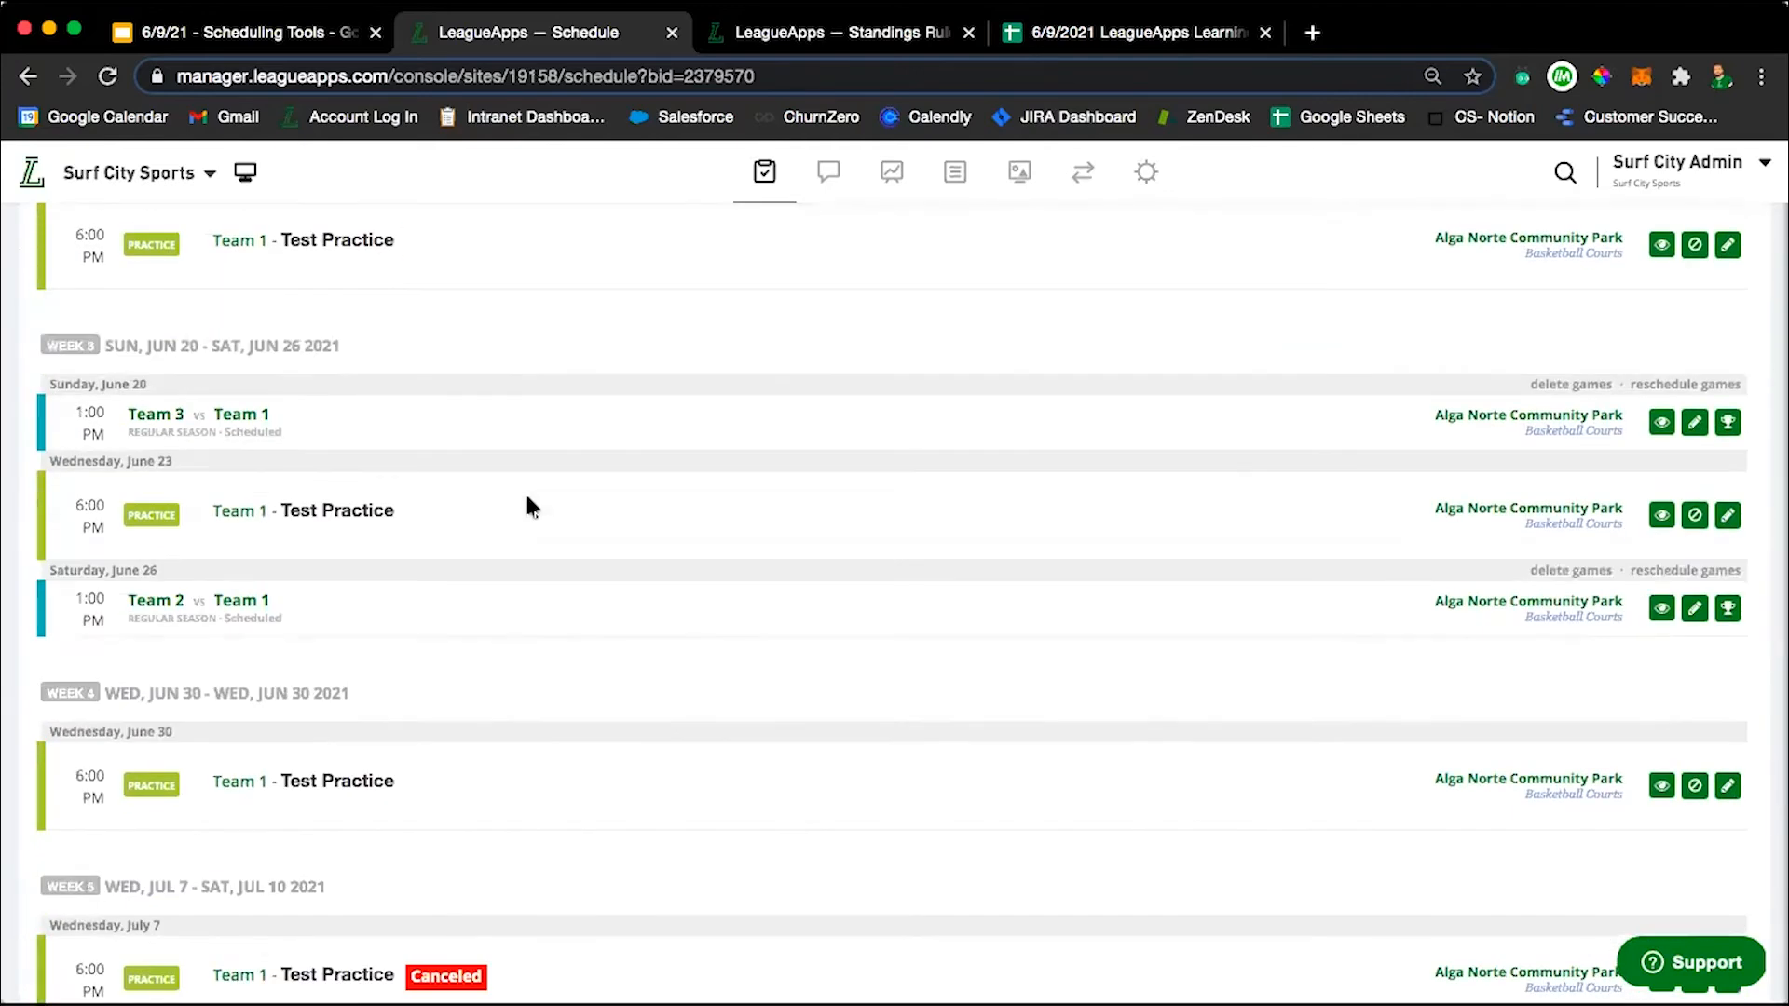
scroll(527, 505, "up", 8)
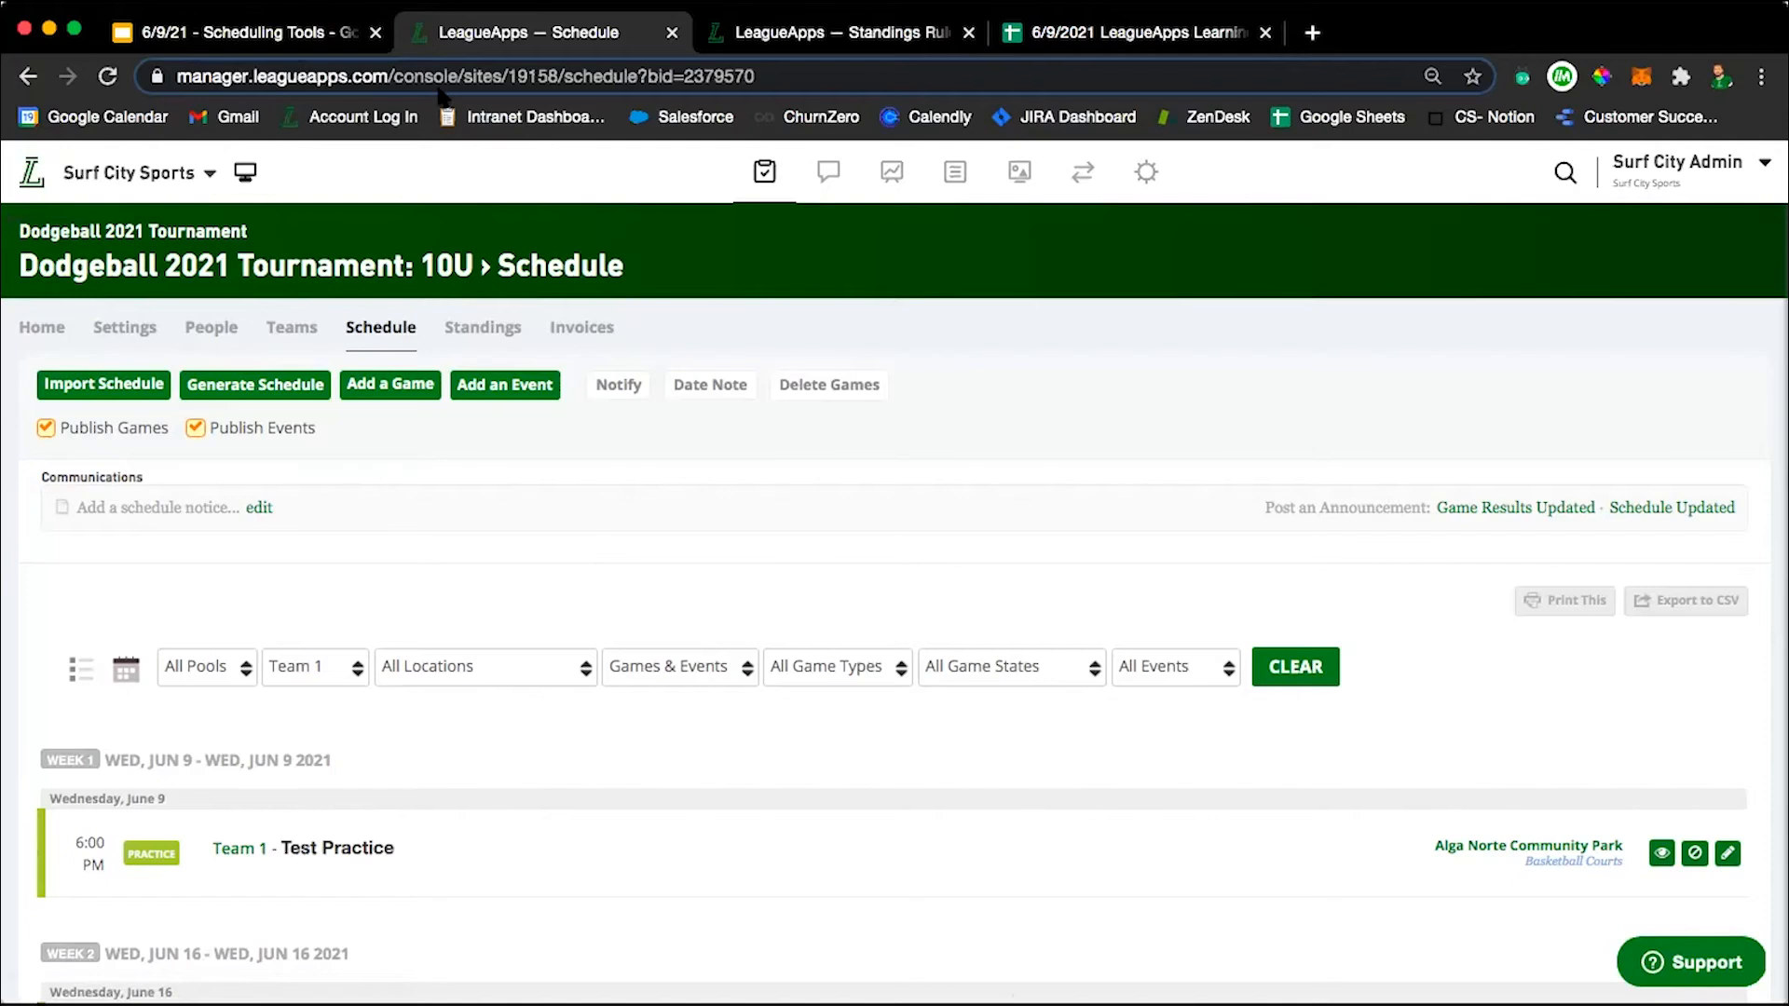
Switch to the Scheduling Tools deck in Google Slides and start the presentation from the title slide.
left_click(307, 34)
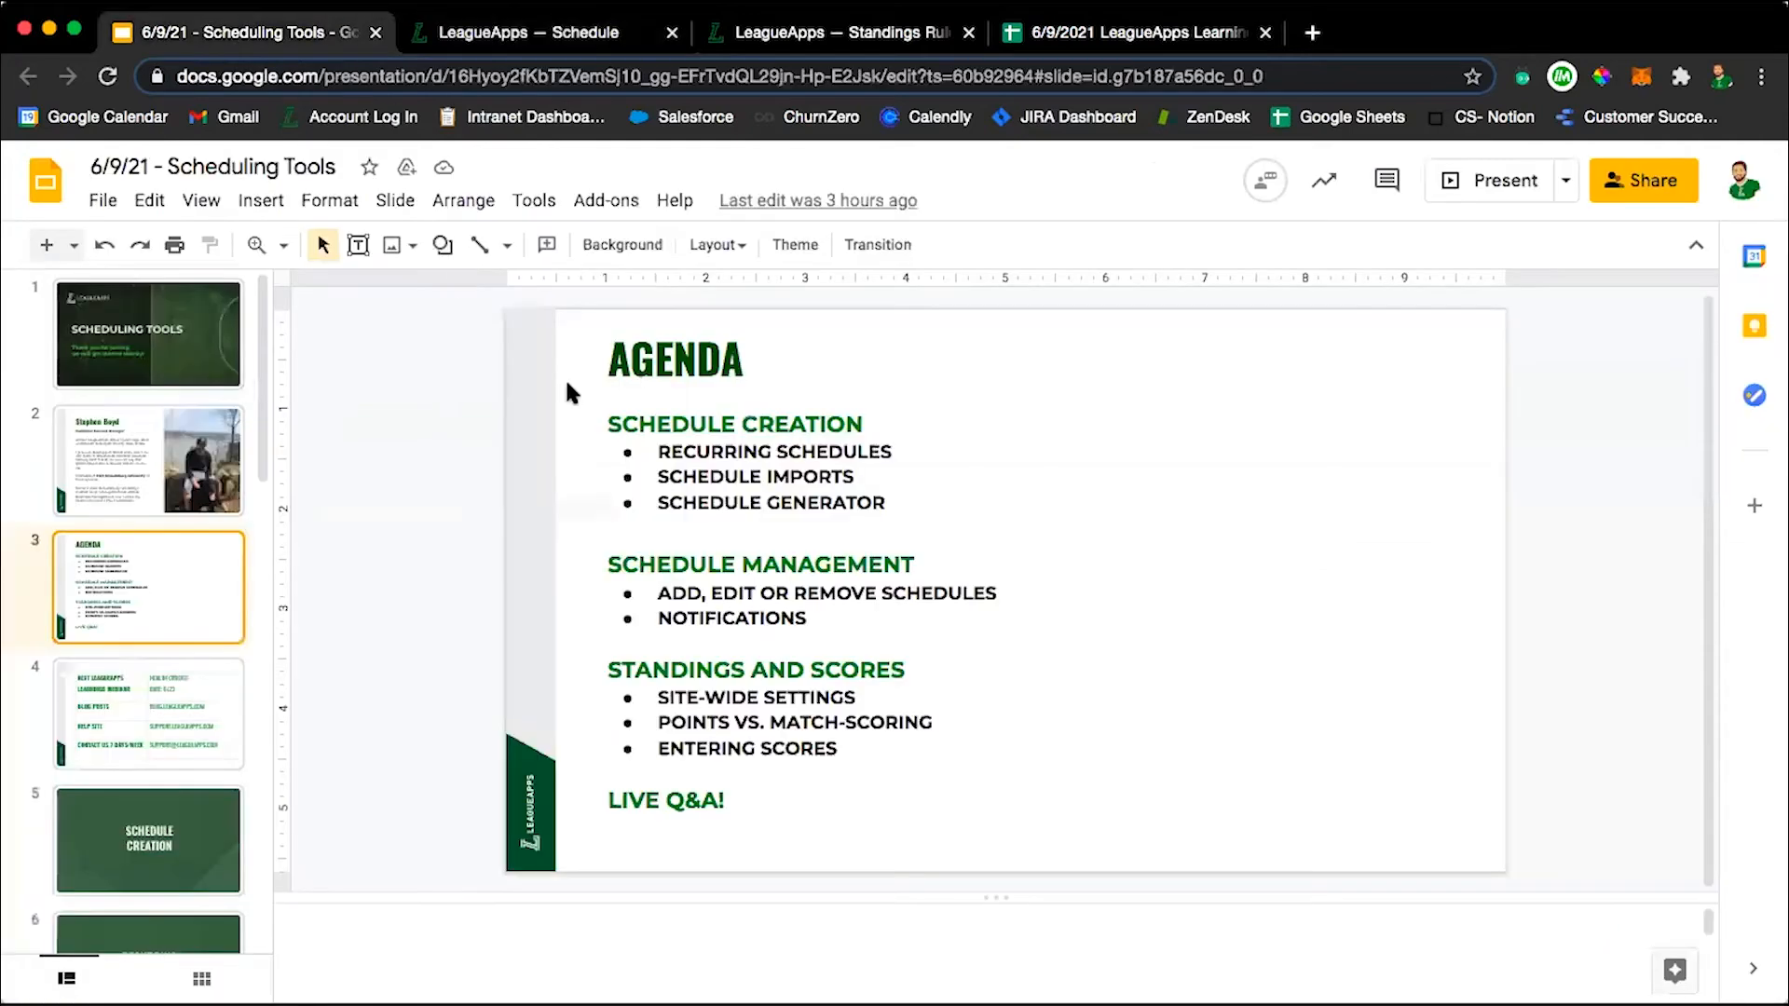
left_click(180, 333)
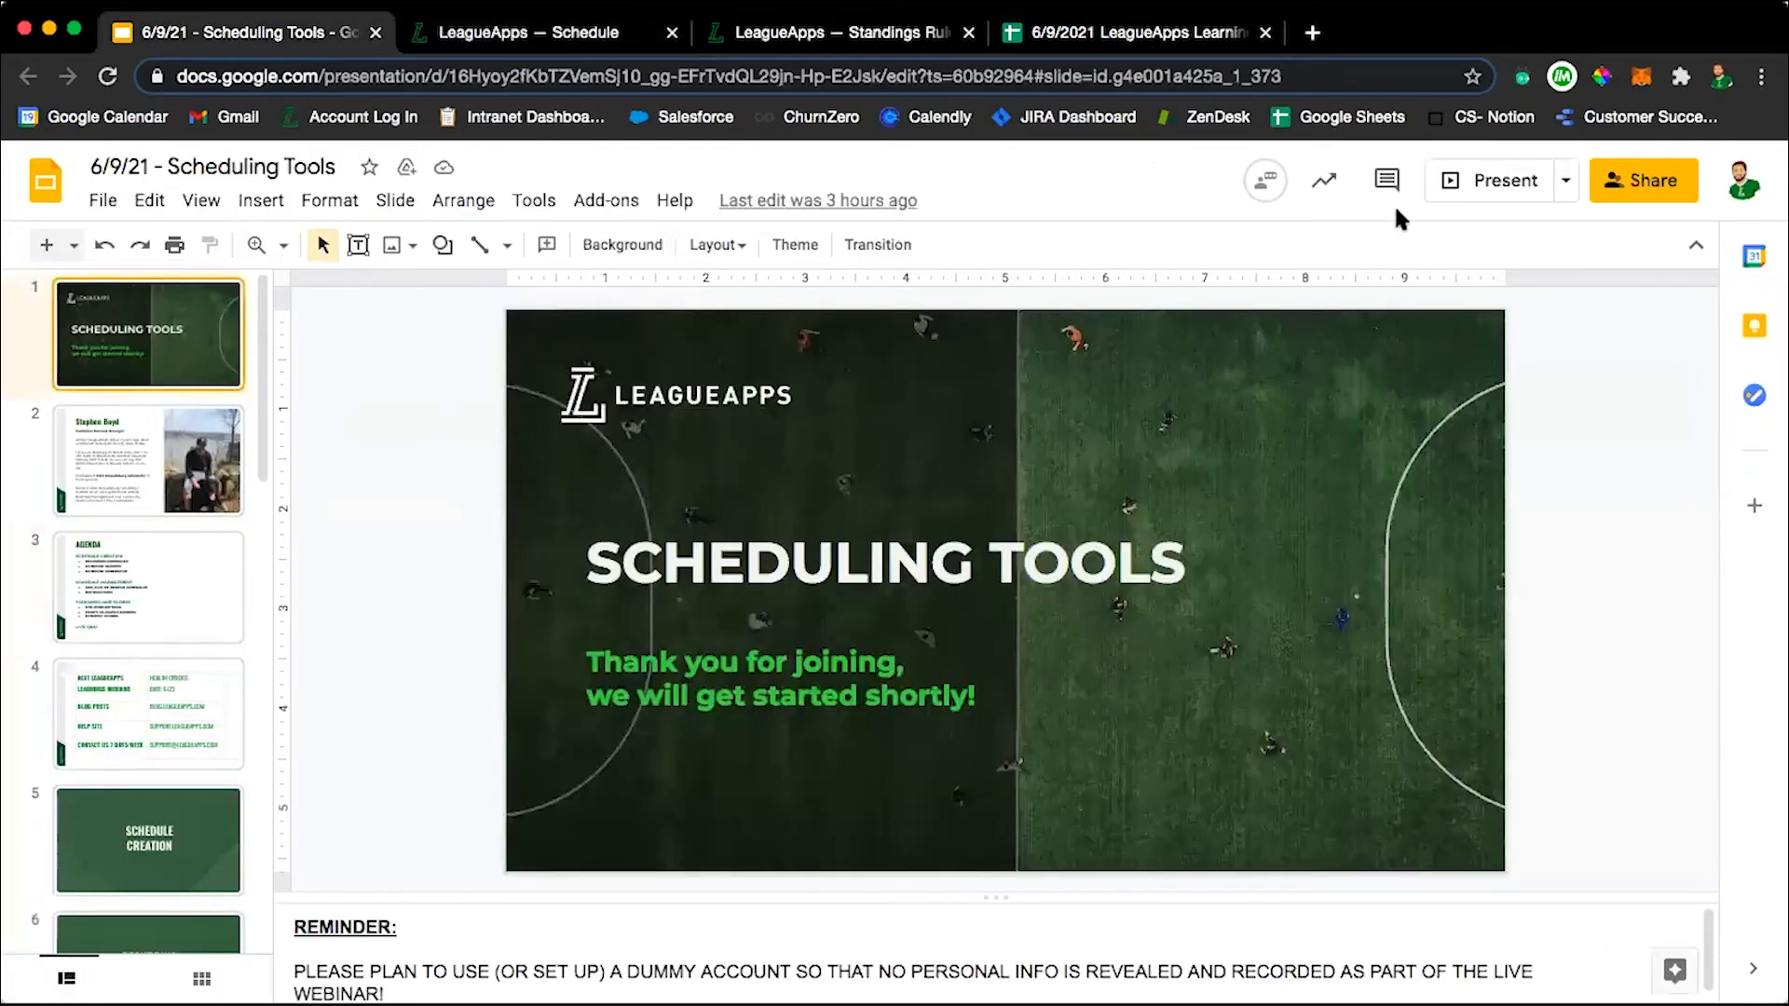
left_click(1480, 193)
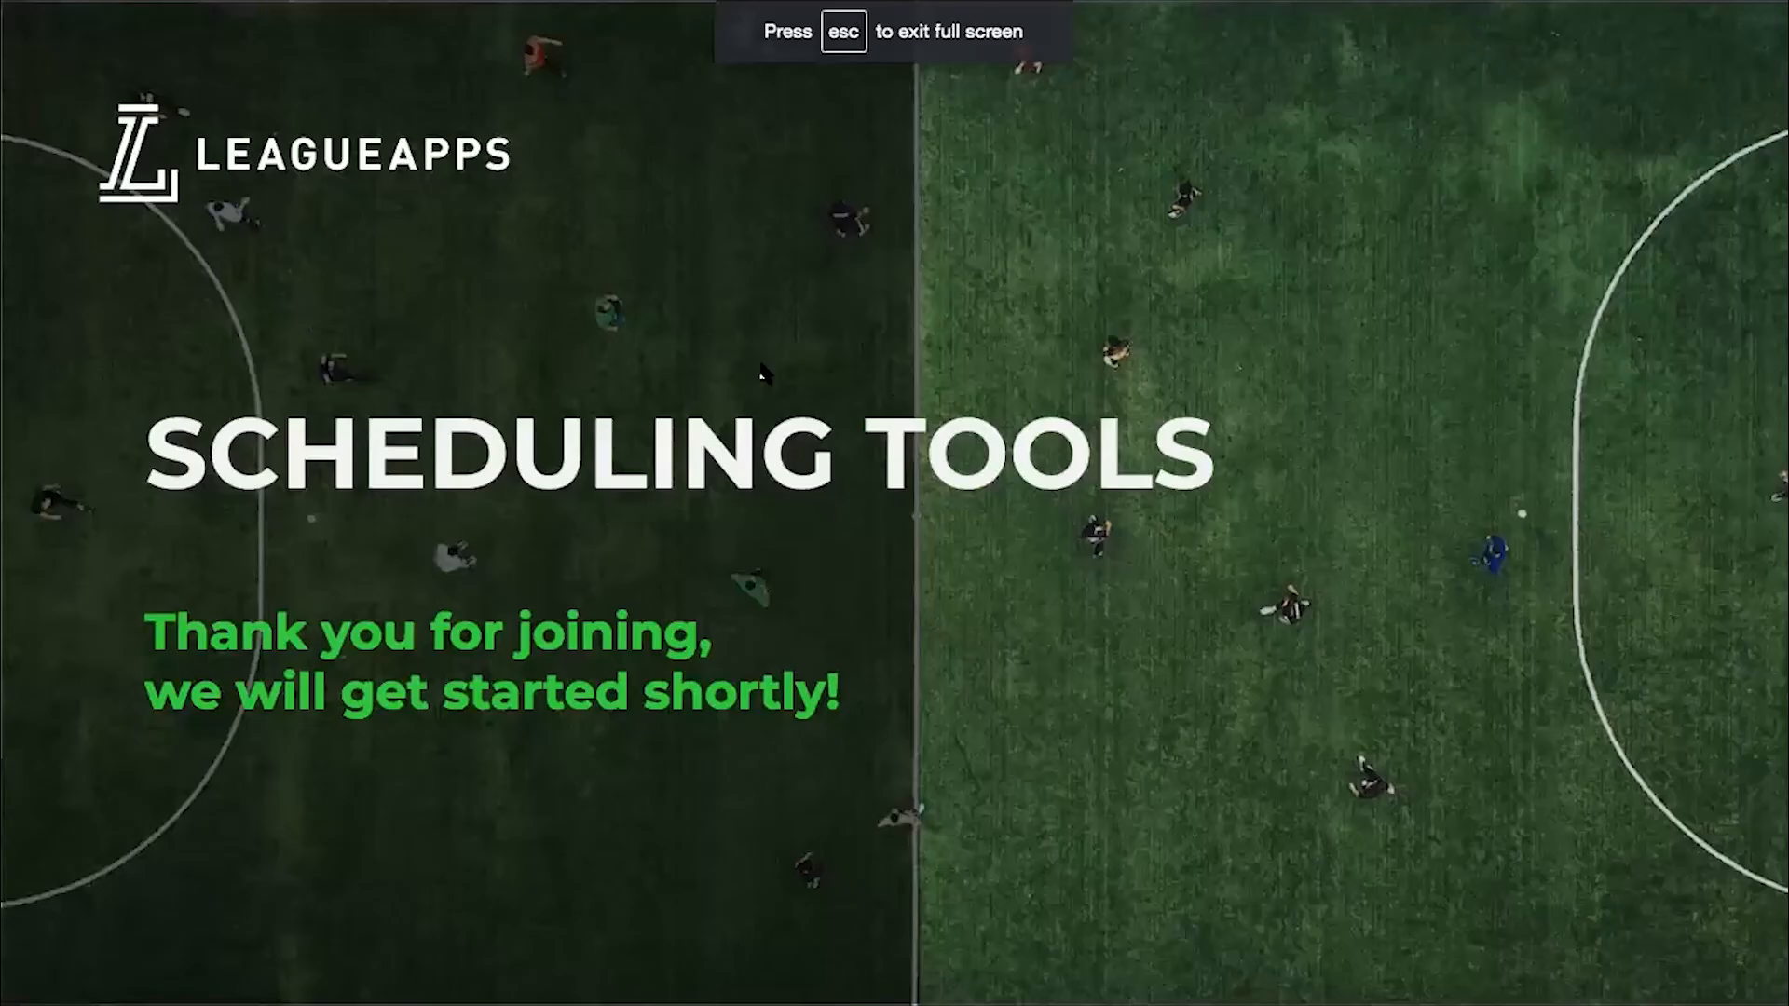
Move through the presented slides to the one listing the next webinar, blog, help site and support contact.
key("Right")
key("Right")
key("Right")
key("Right")
key("Left")
key("Left")
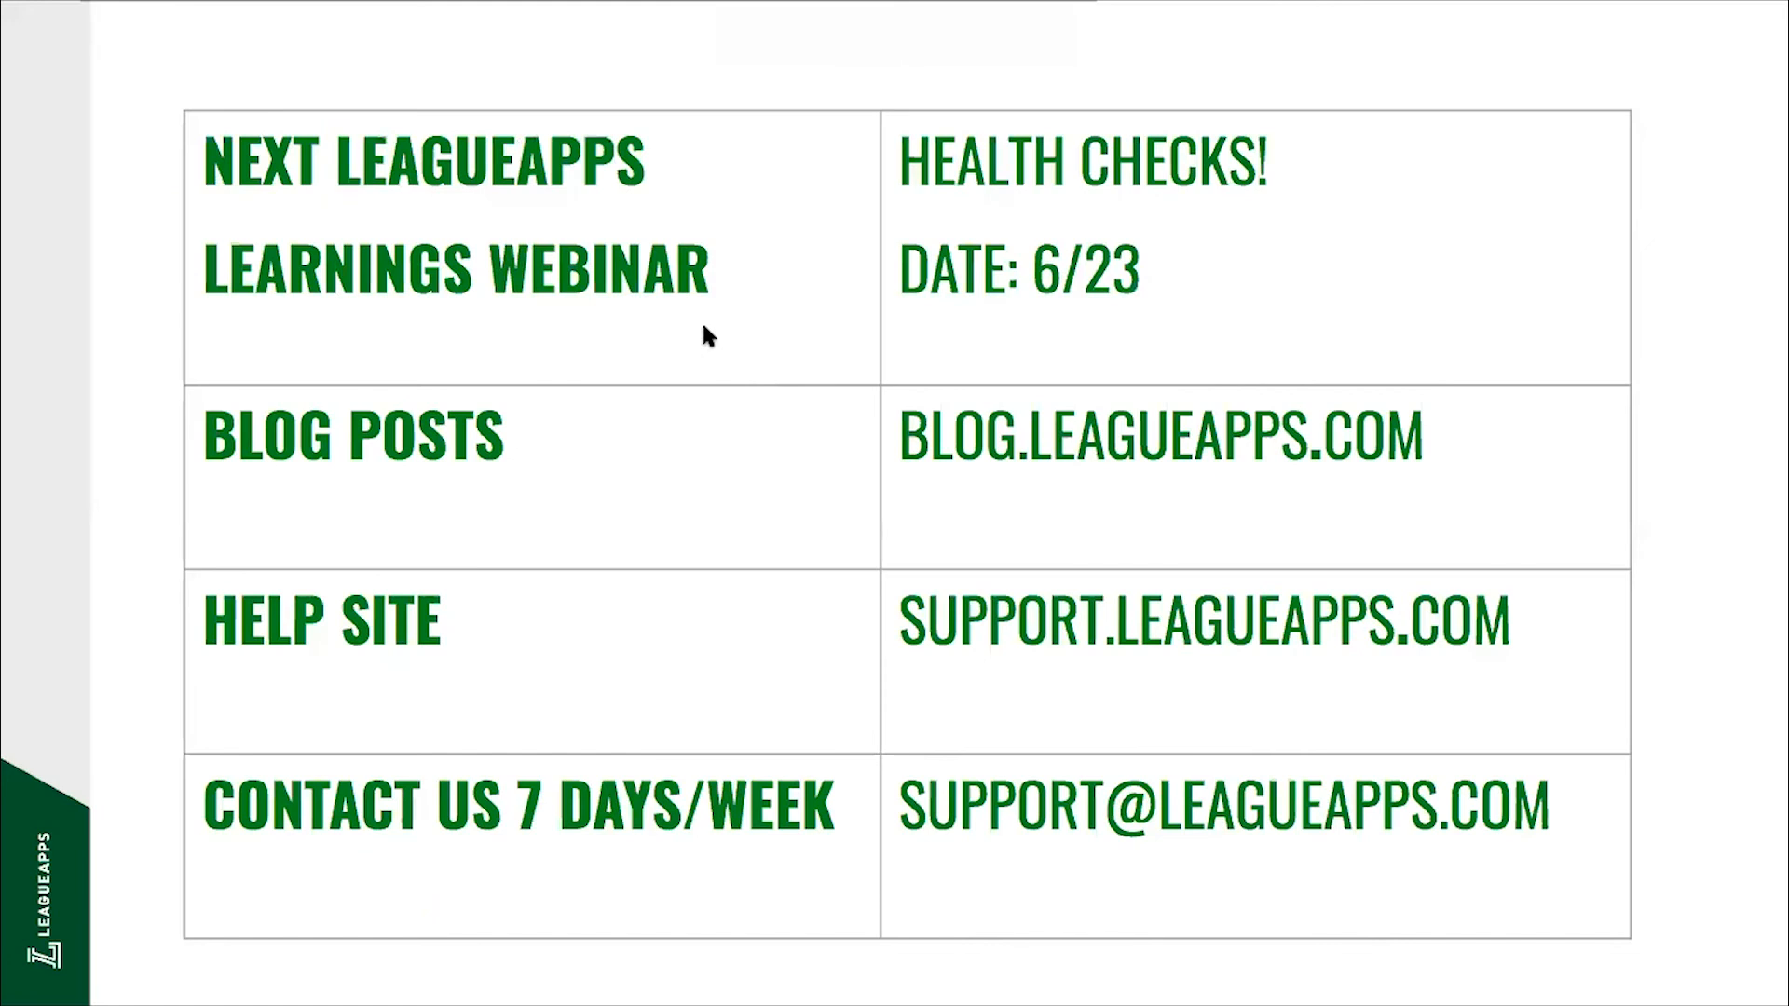
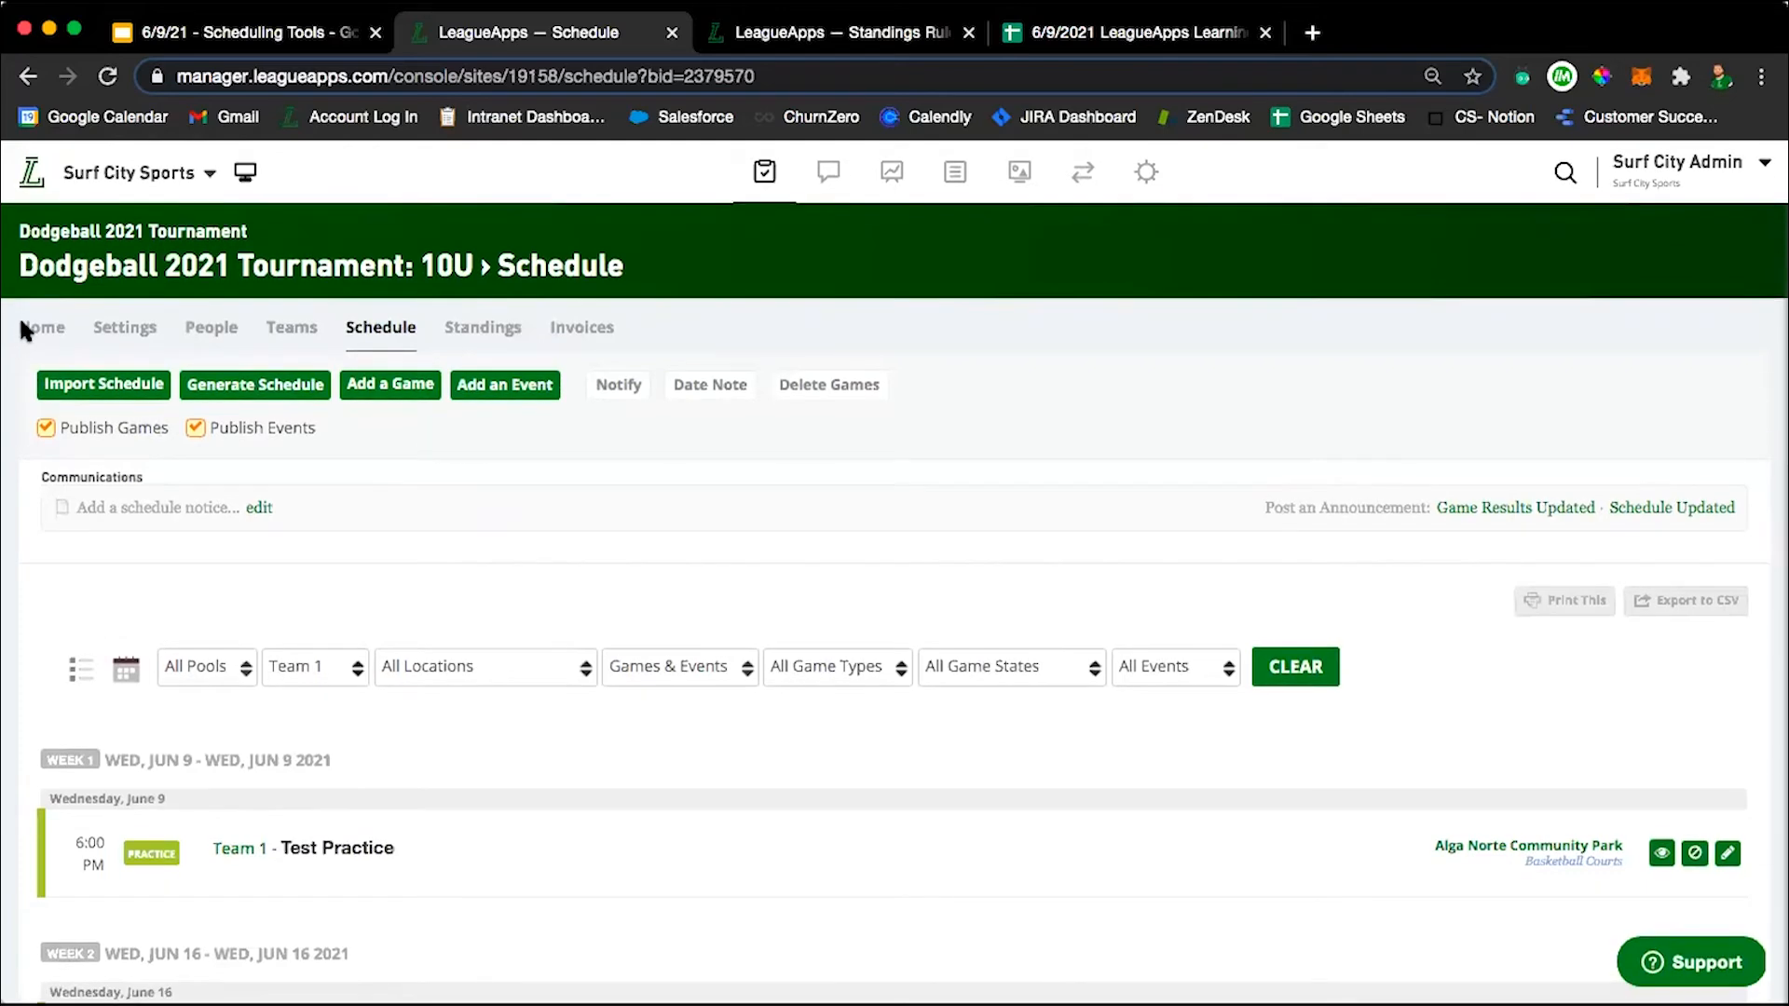
Check the 10U age group's preferences and return to the parent Dodgeball 2021 Tournament dashboard.
left_click(28, 331)
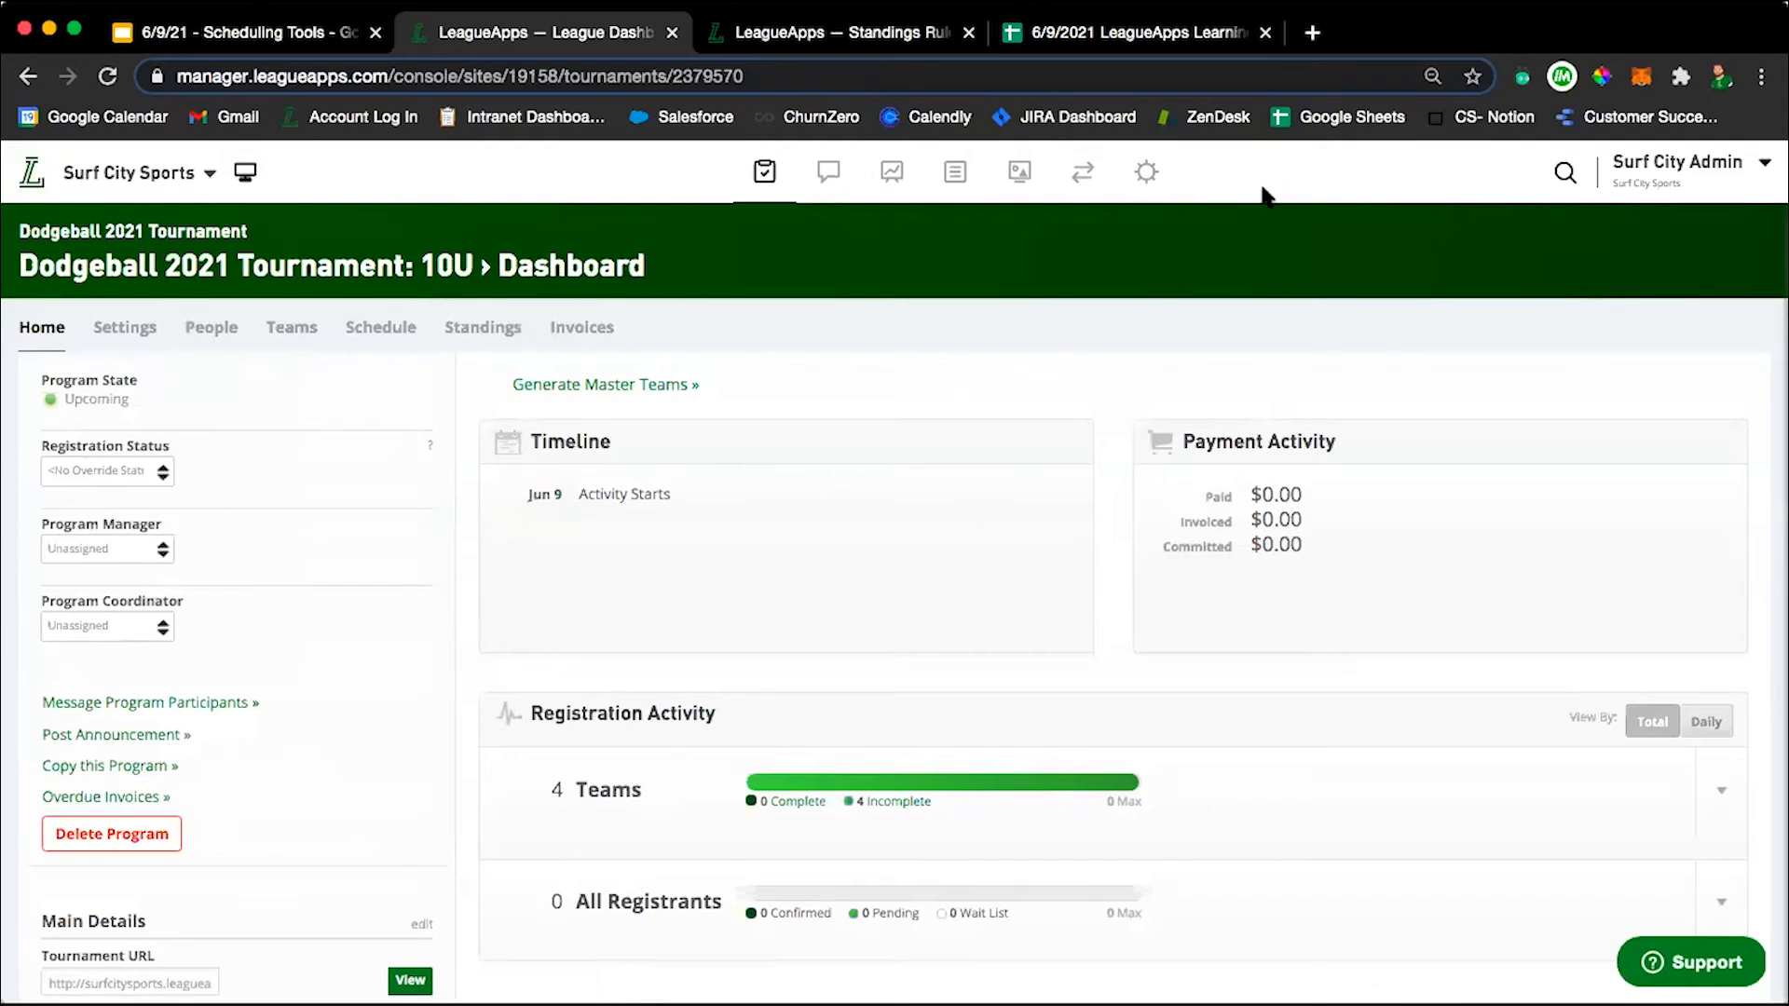
left_click(124, 327)
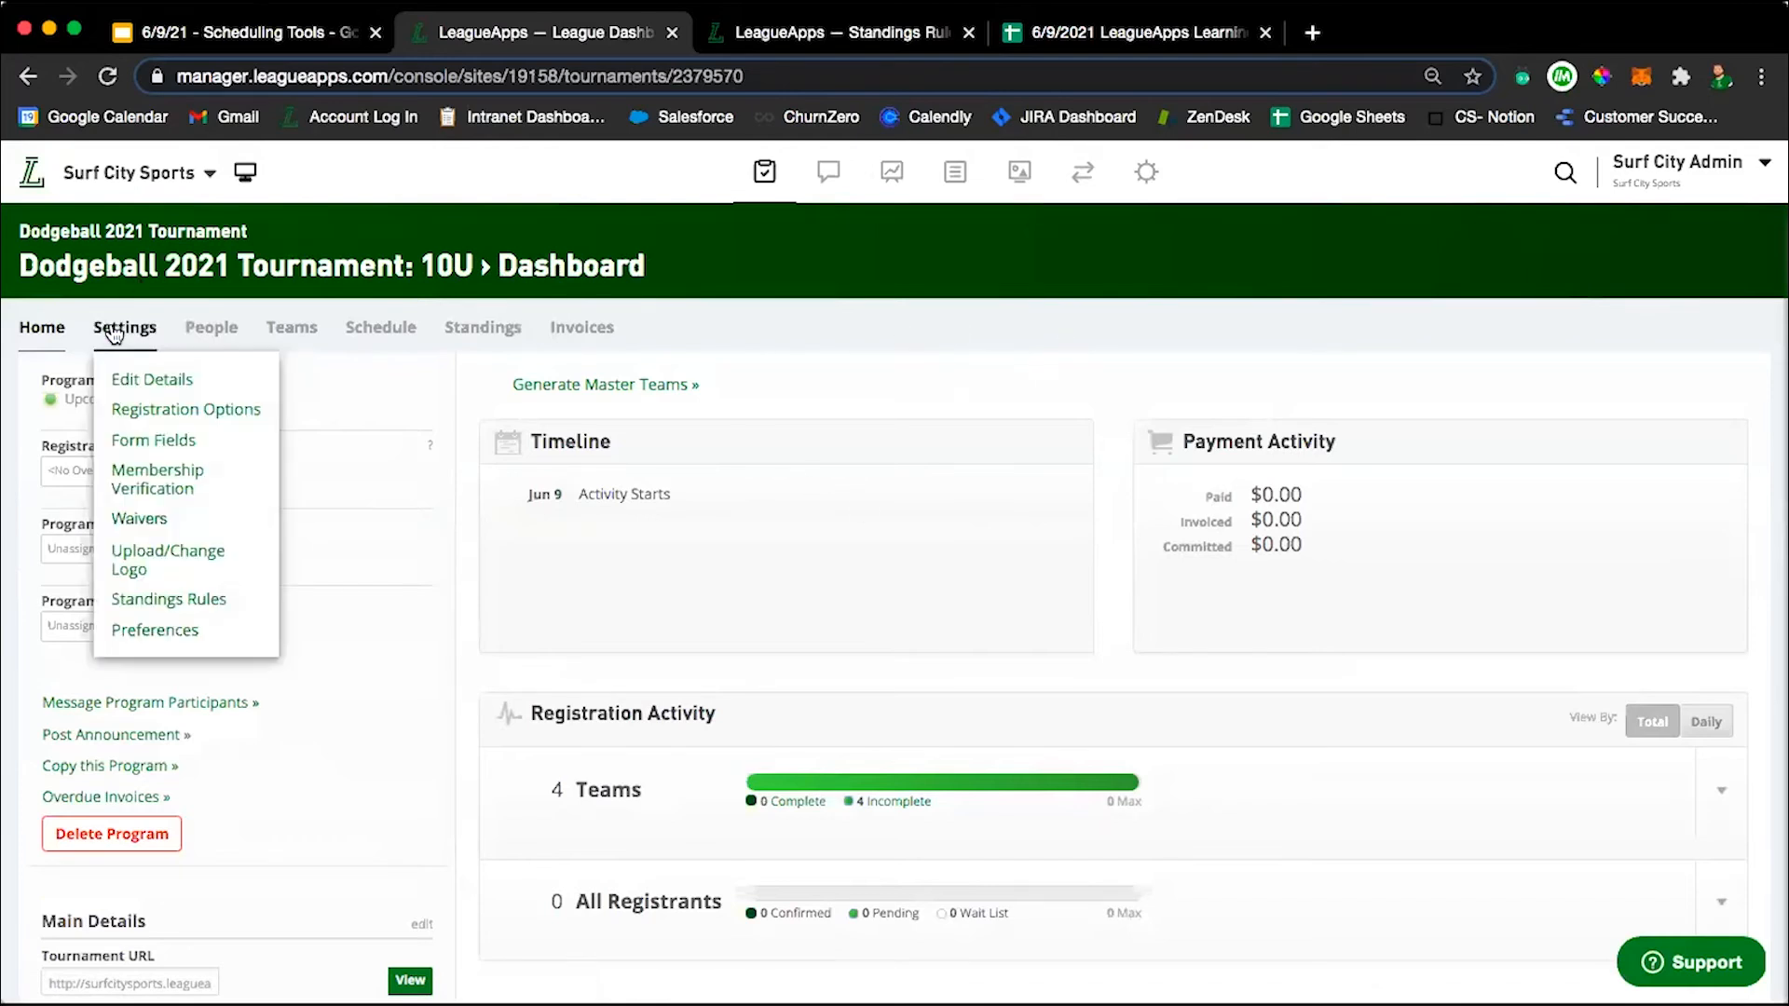
left_click(154, 631)
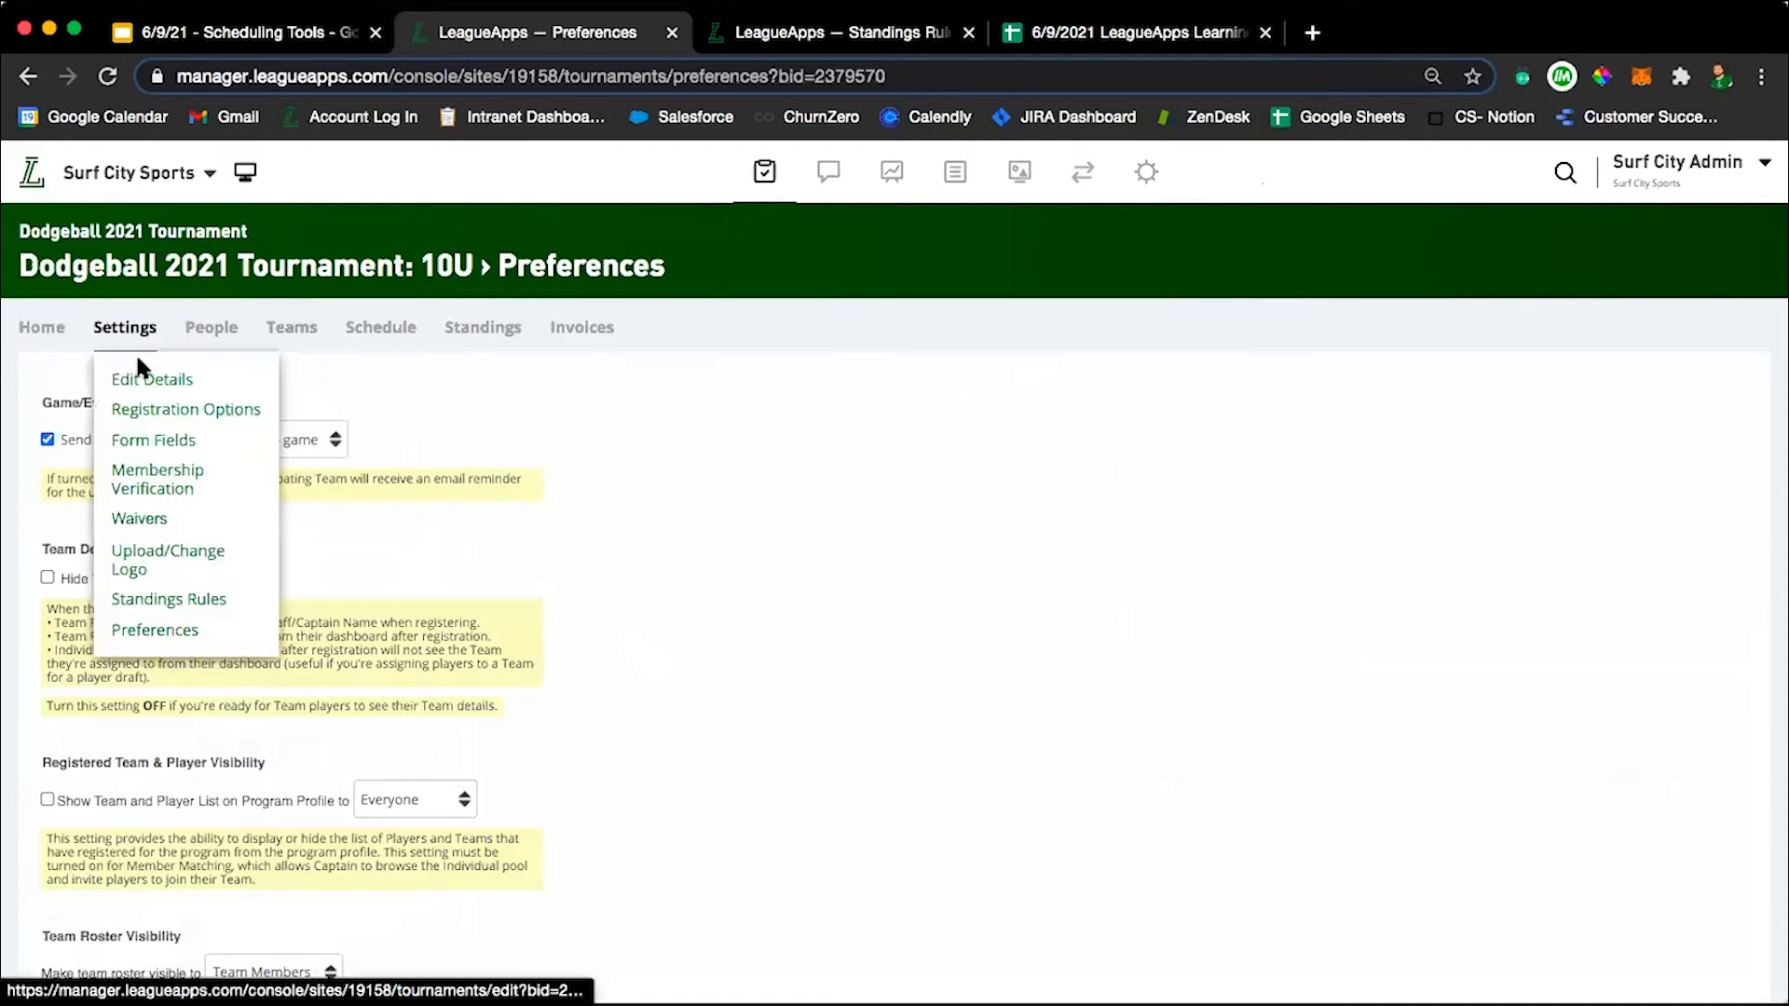
left_click(28, 229)
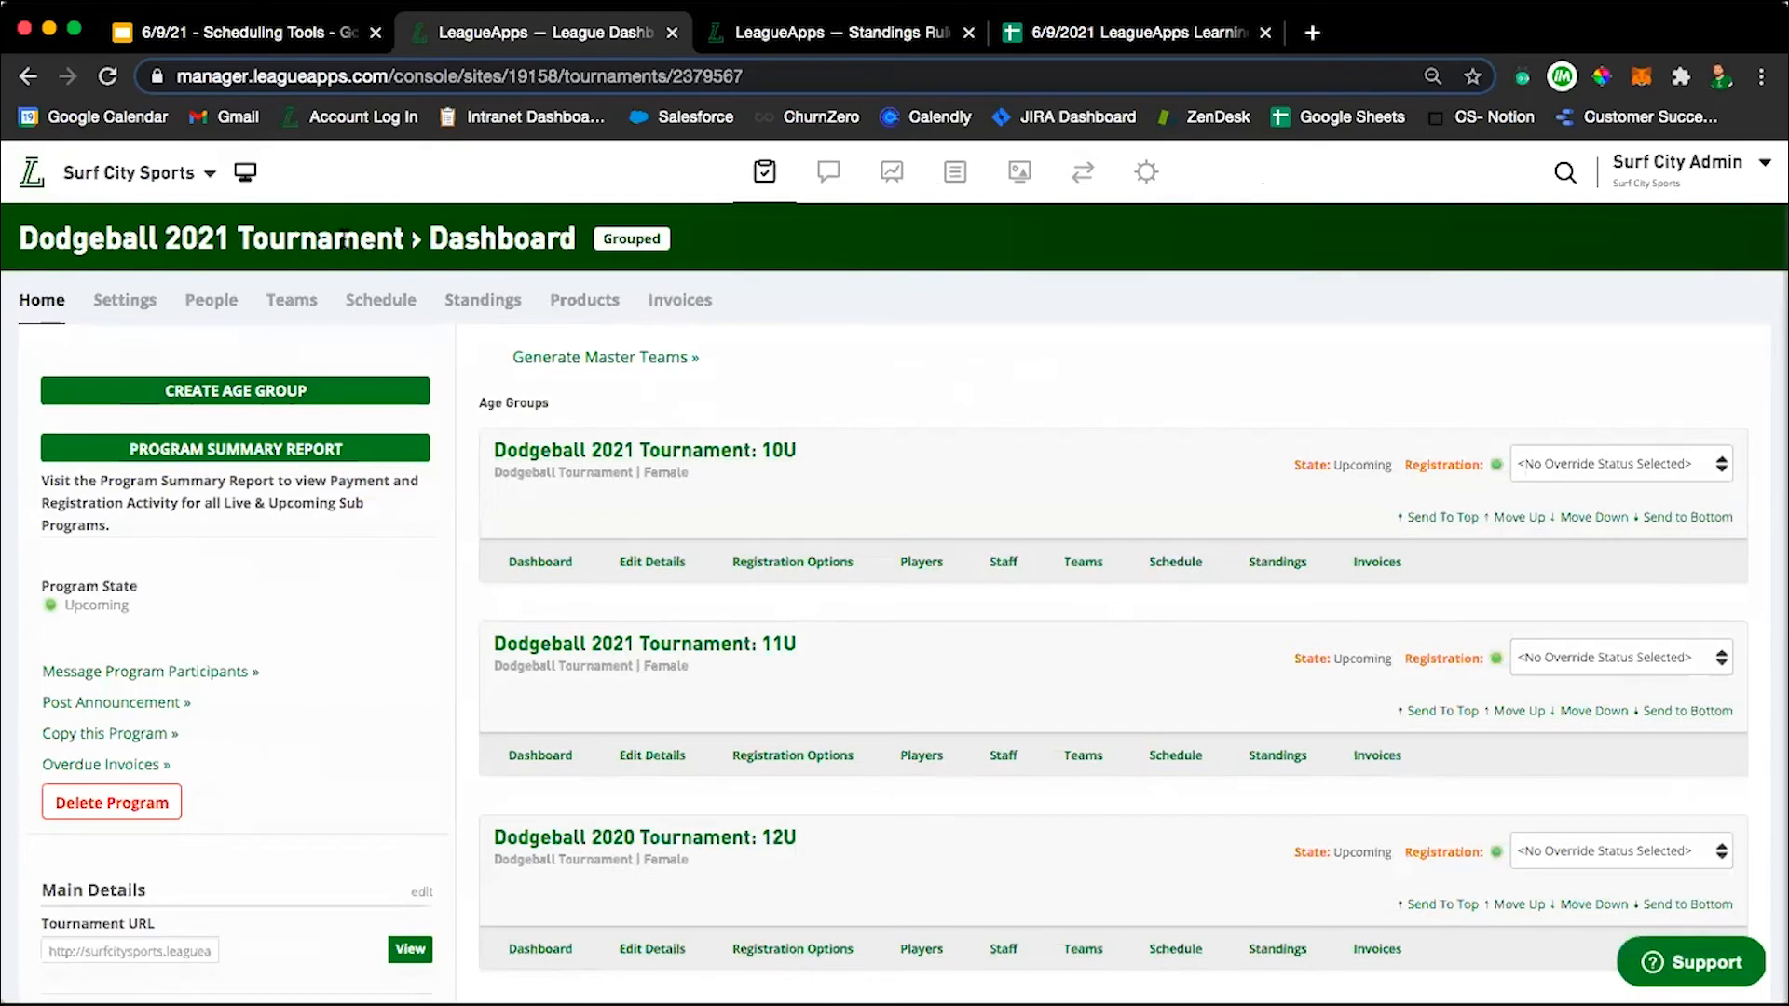
mouse_move(131, 300)
left_click(683, 459)
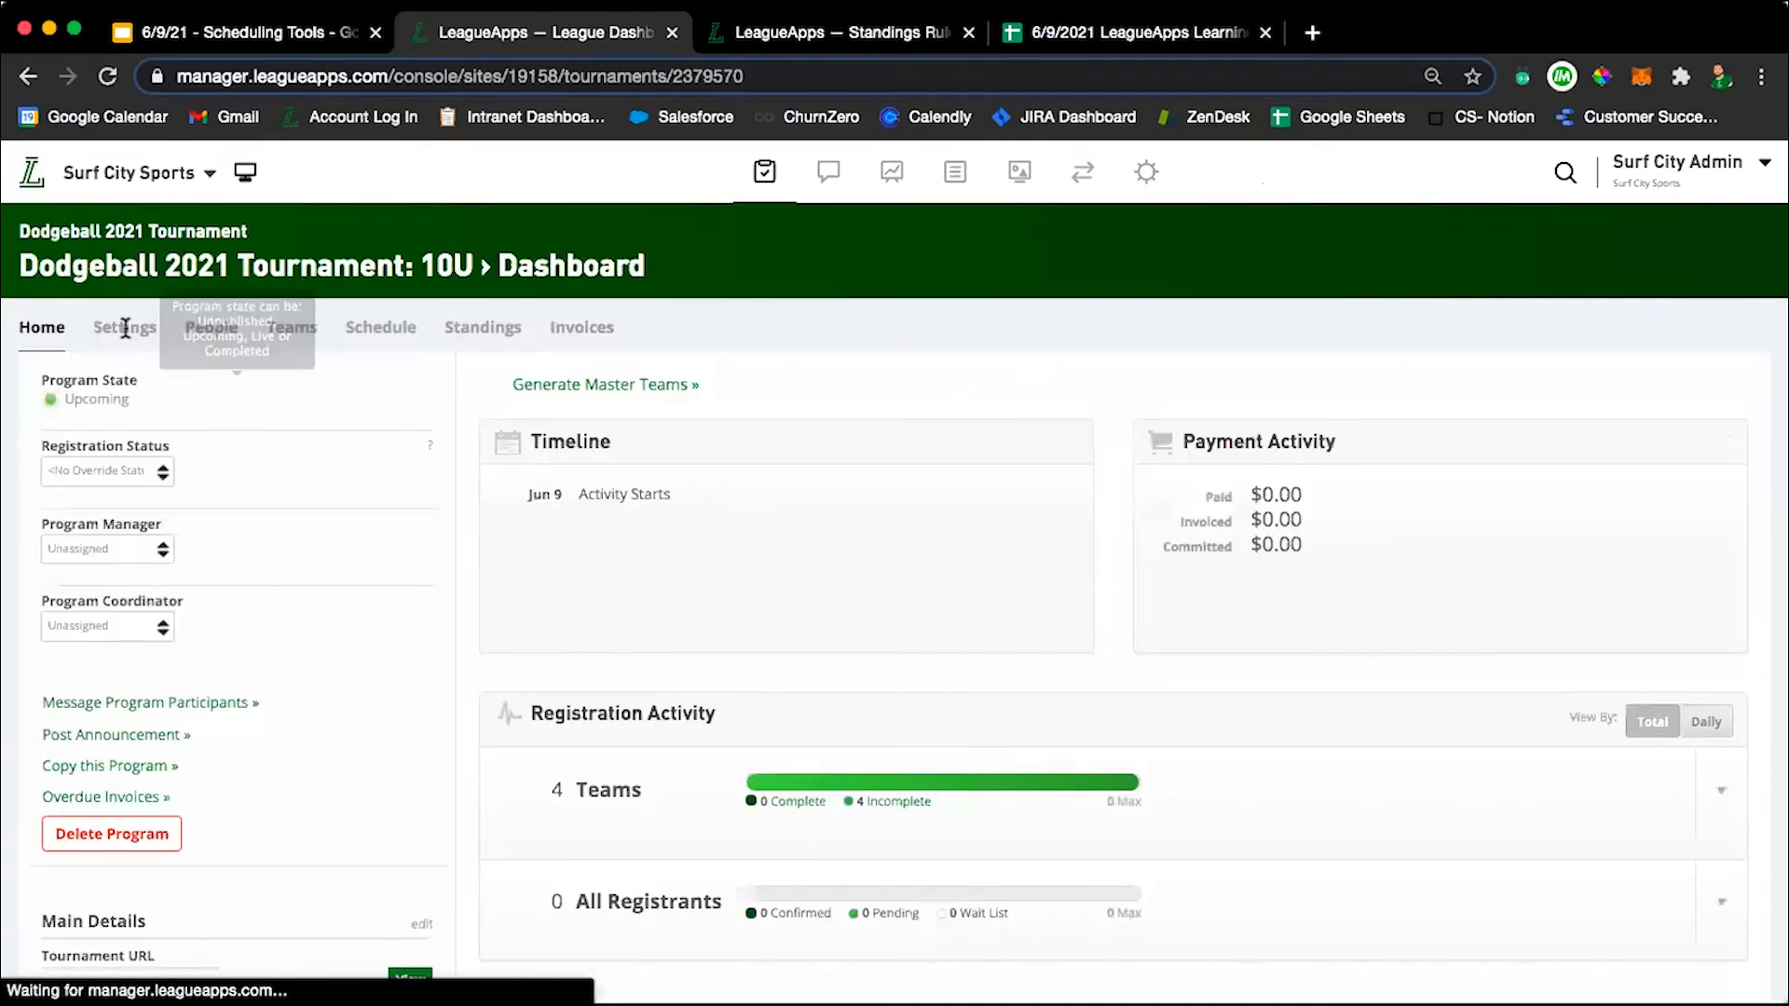
mouse_move(125, 327)
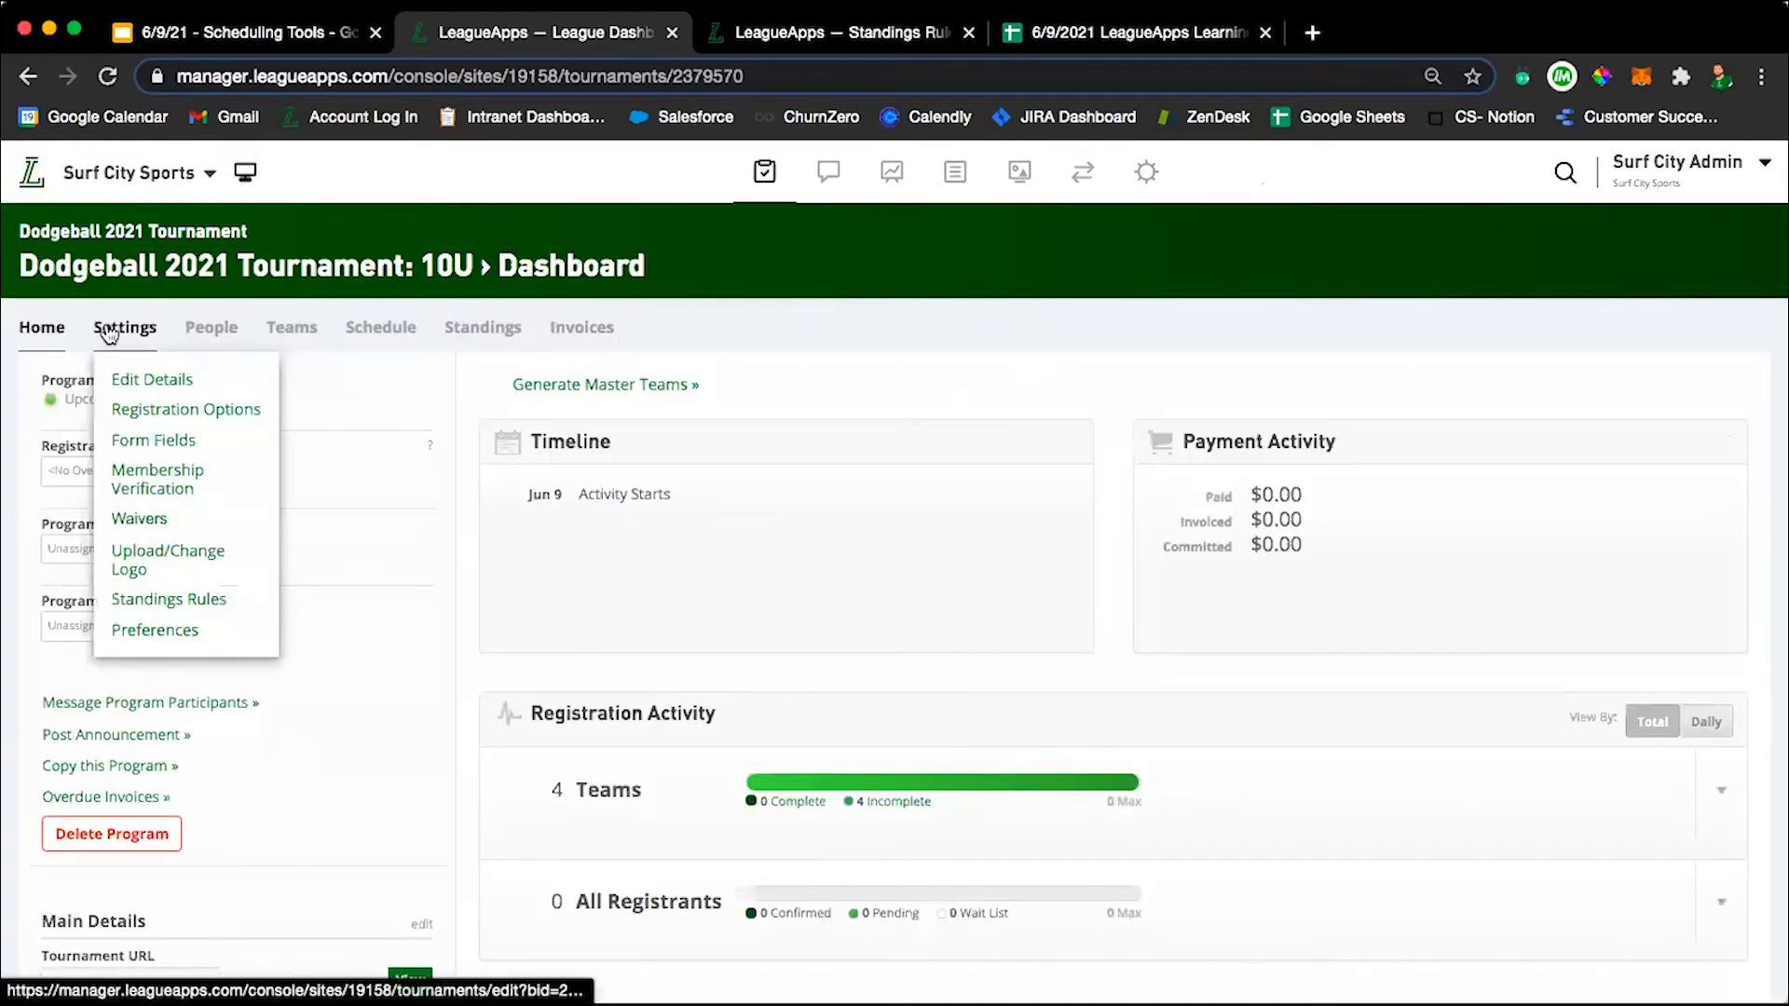
left_click(84, 232)
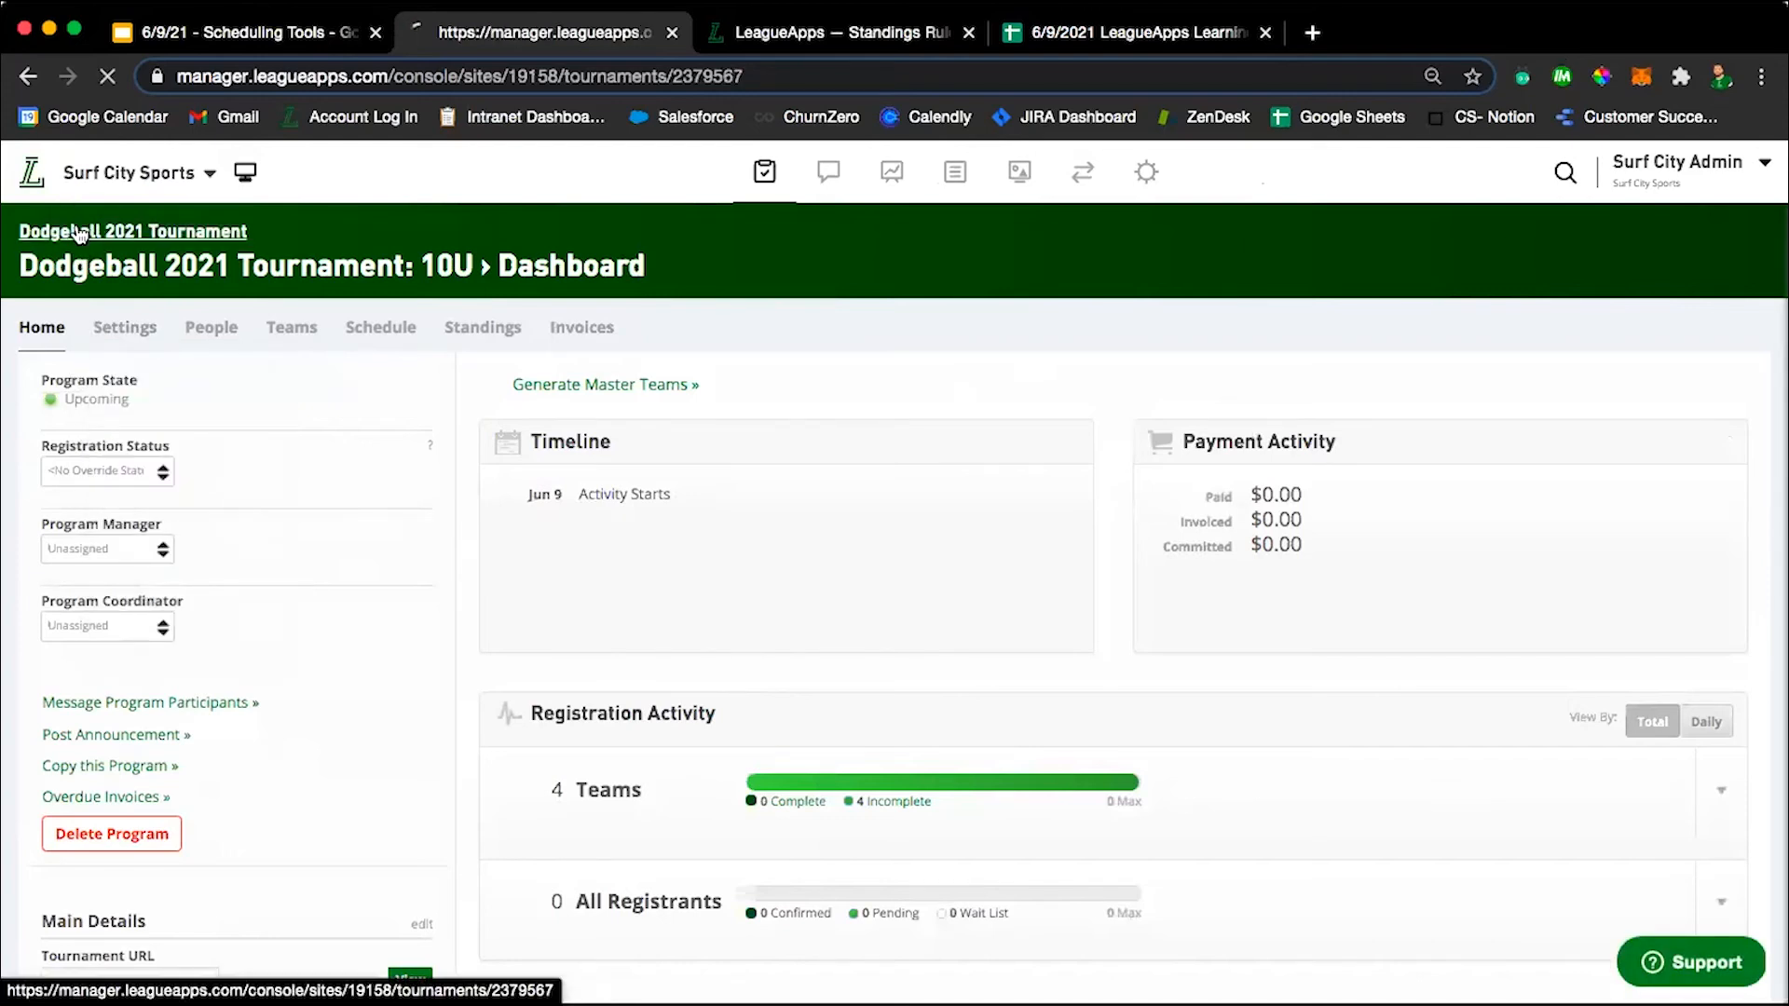
In the parent tournament's preferences, enable the option allowing staff to add/edit events and review the other schedule and standings settings.
mouse_move(142, 304)
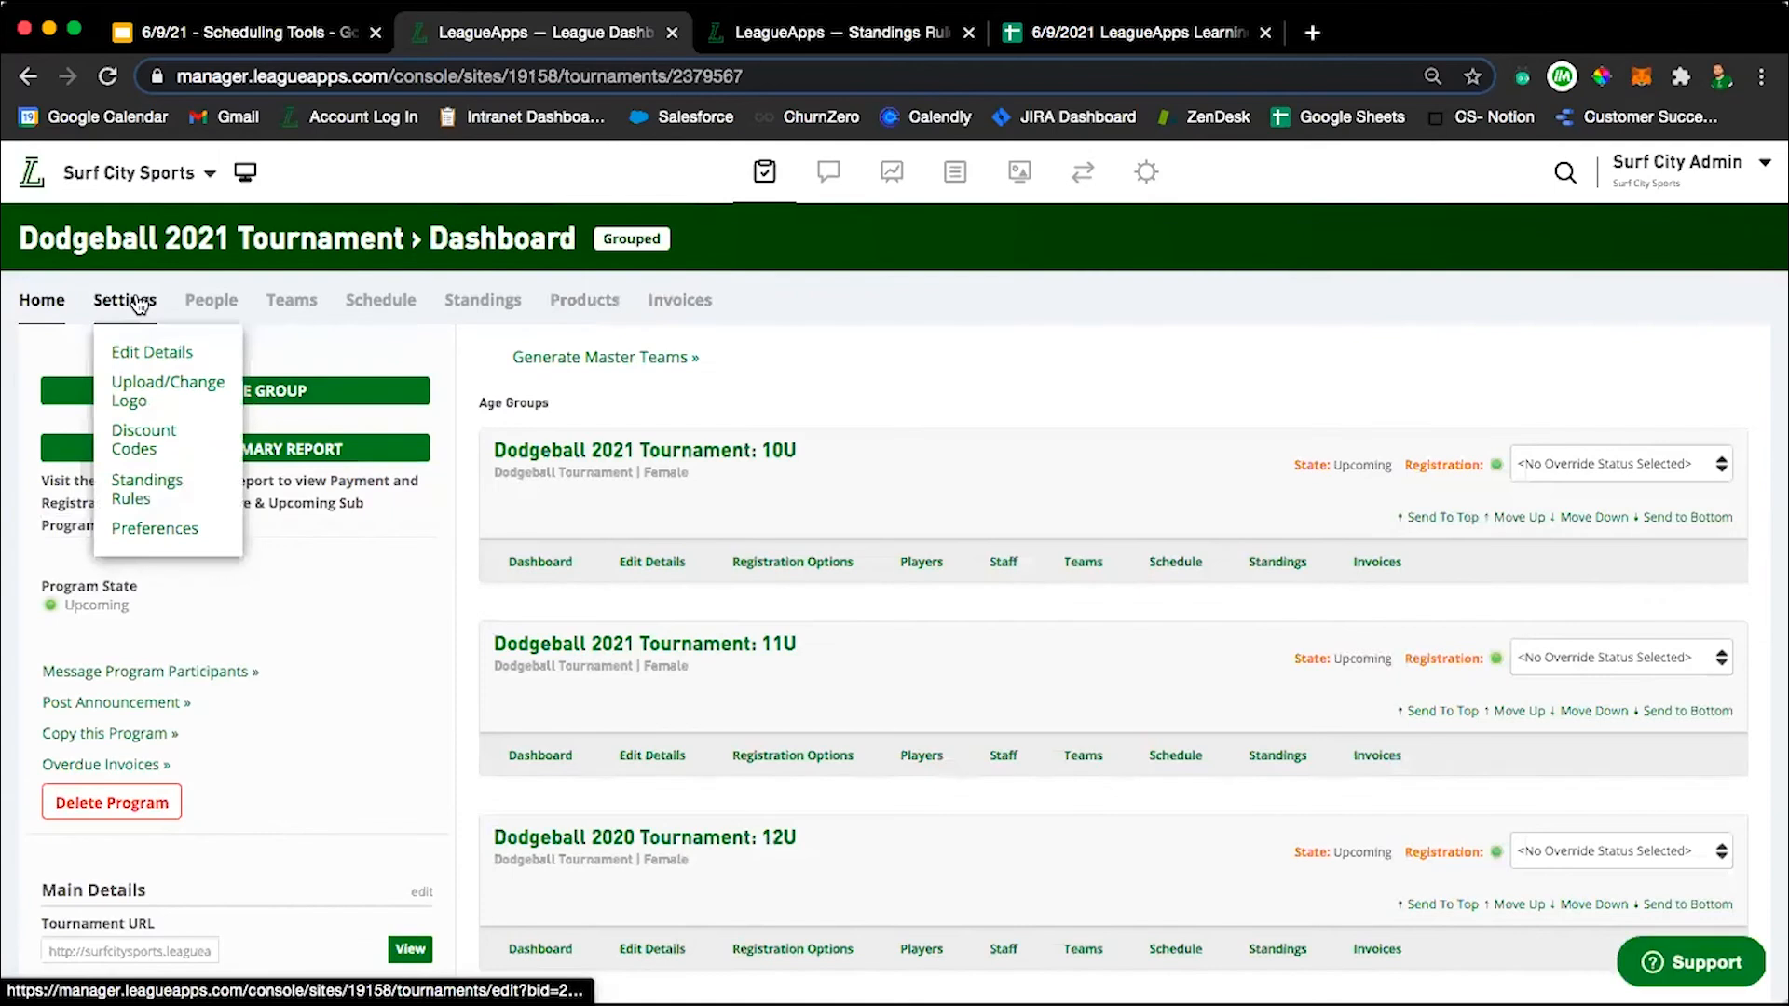
left_click(114, 531)
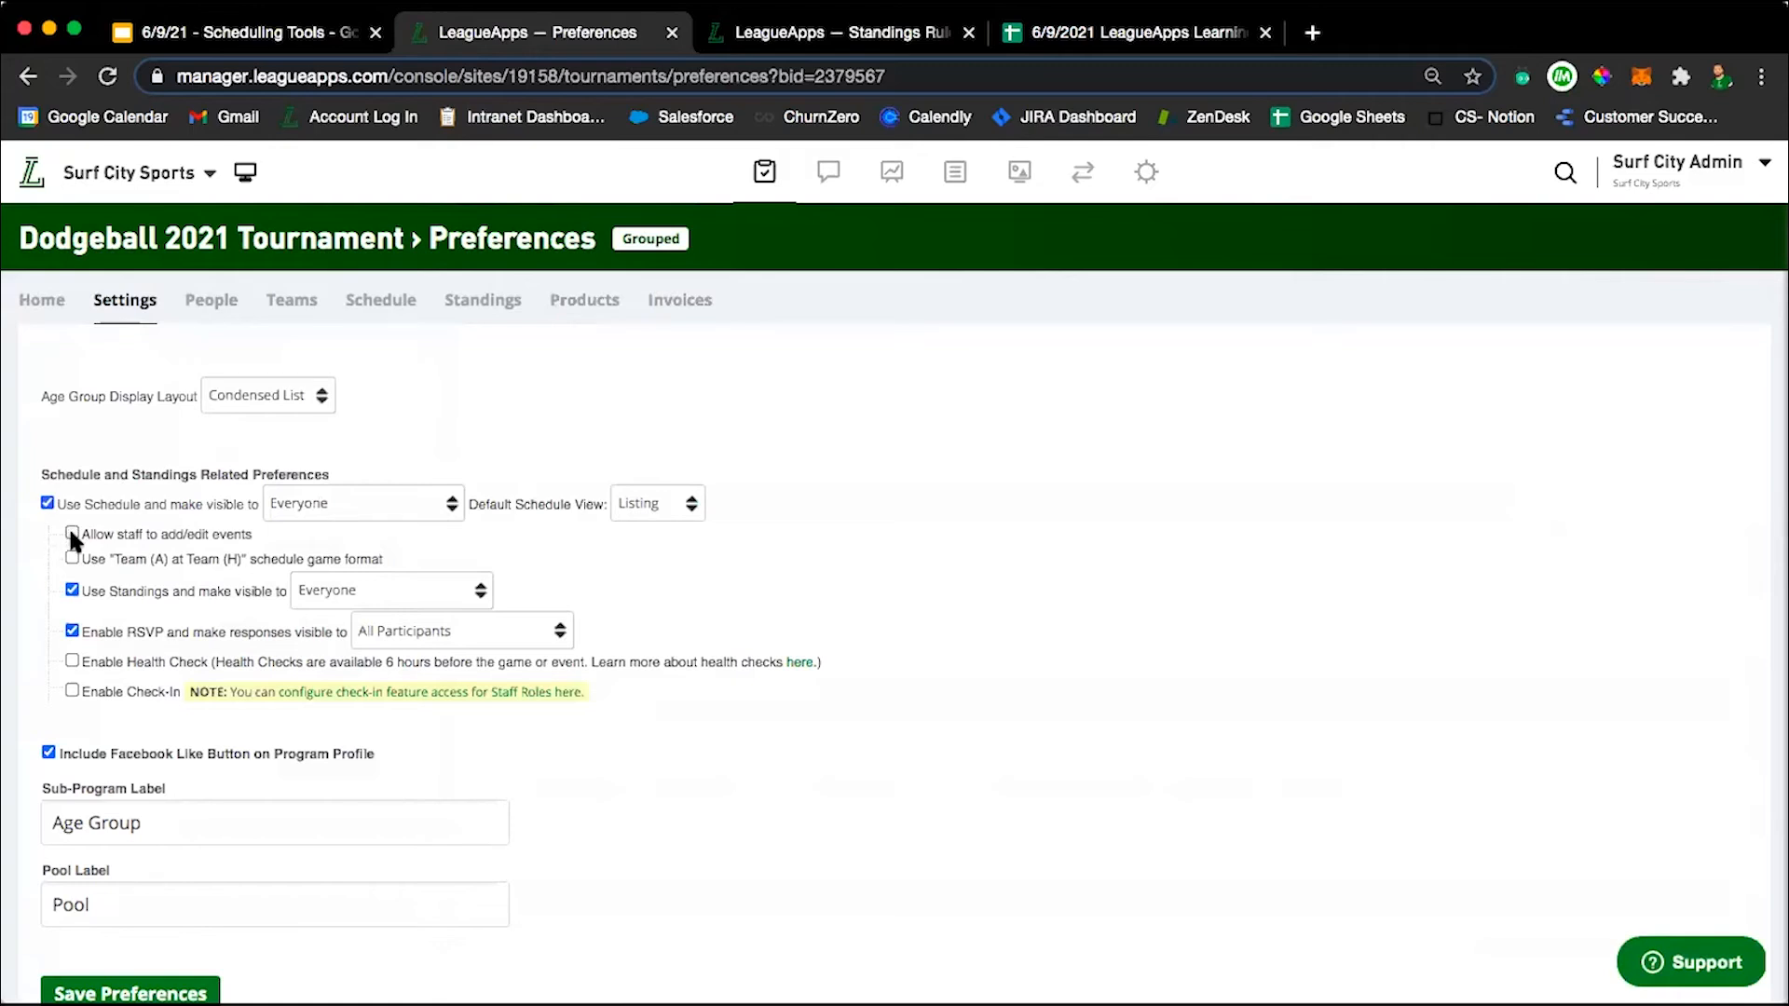
left_click(72, 534)
scroll(845, 586, "down", 1)
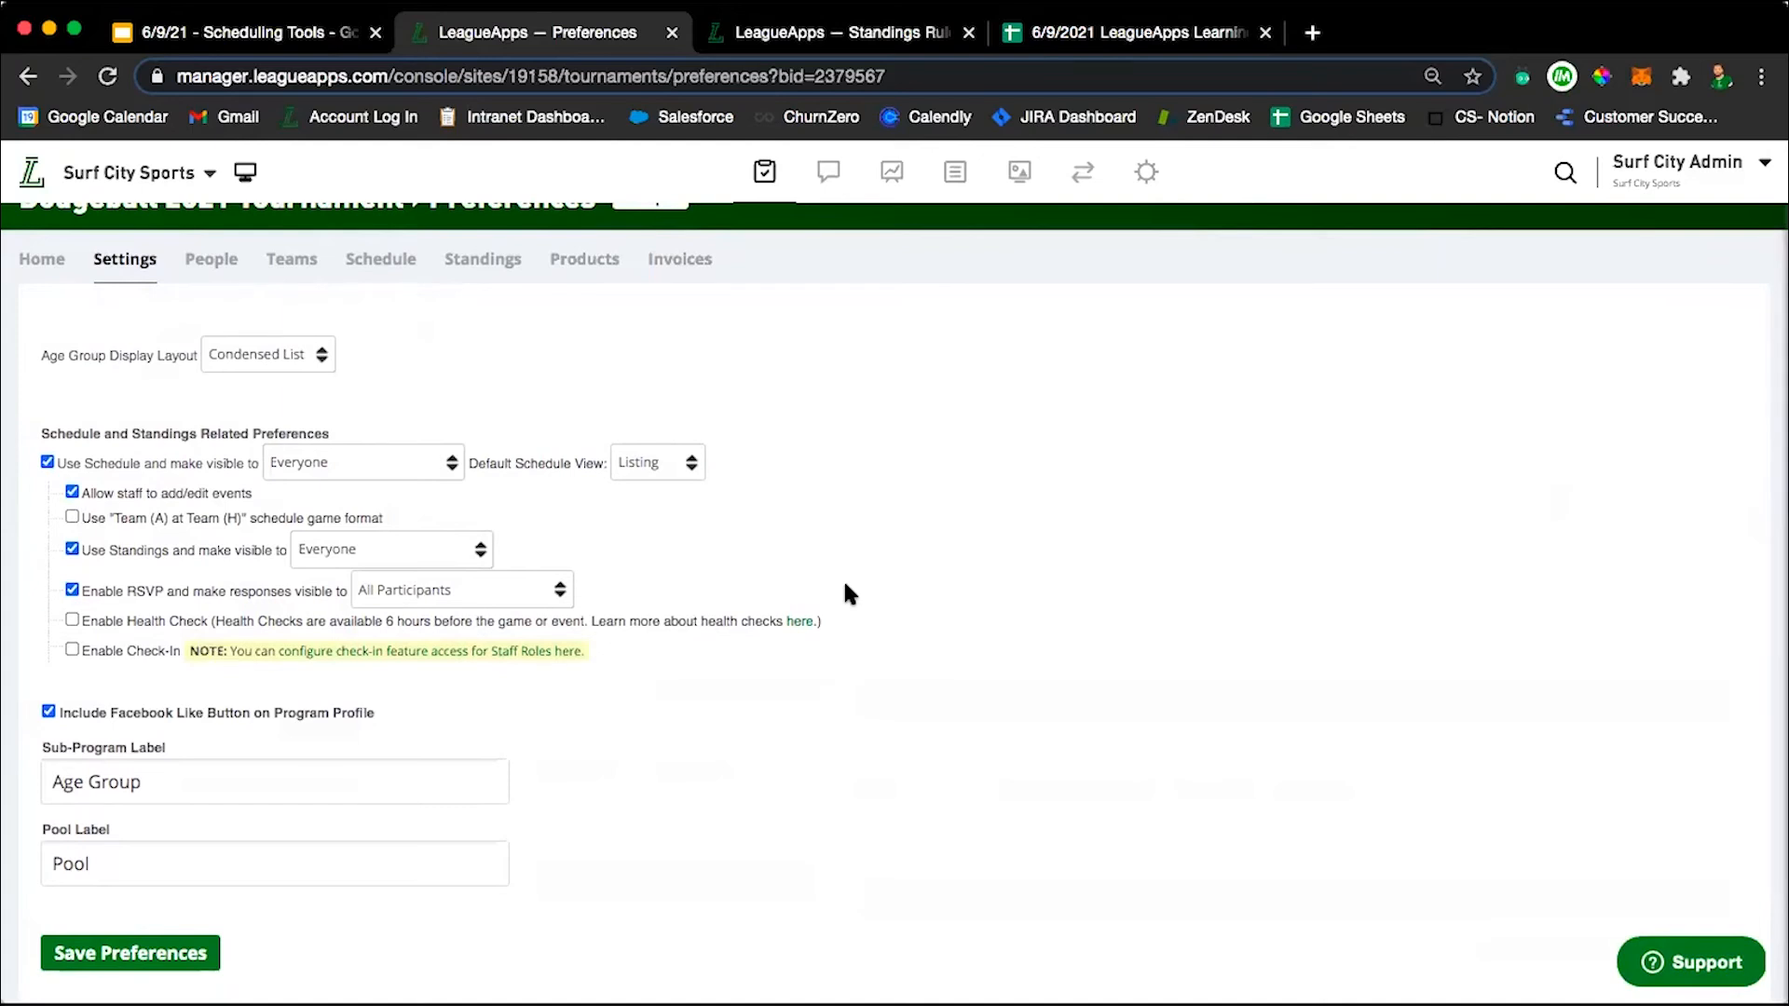
scroll(849, 594, "up", 1)
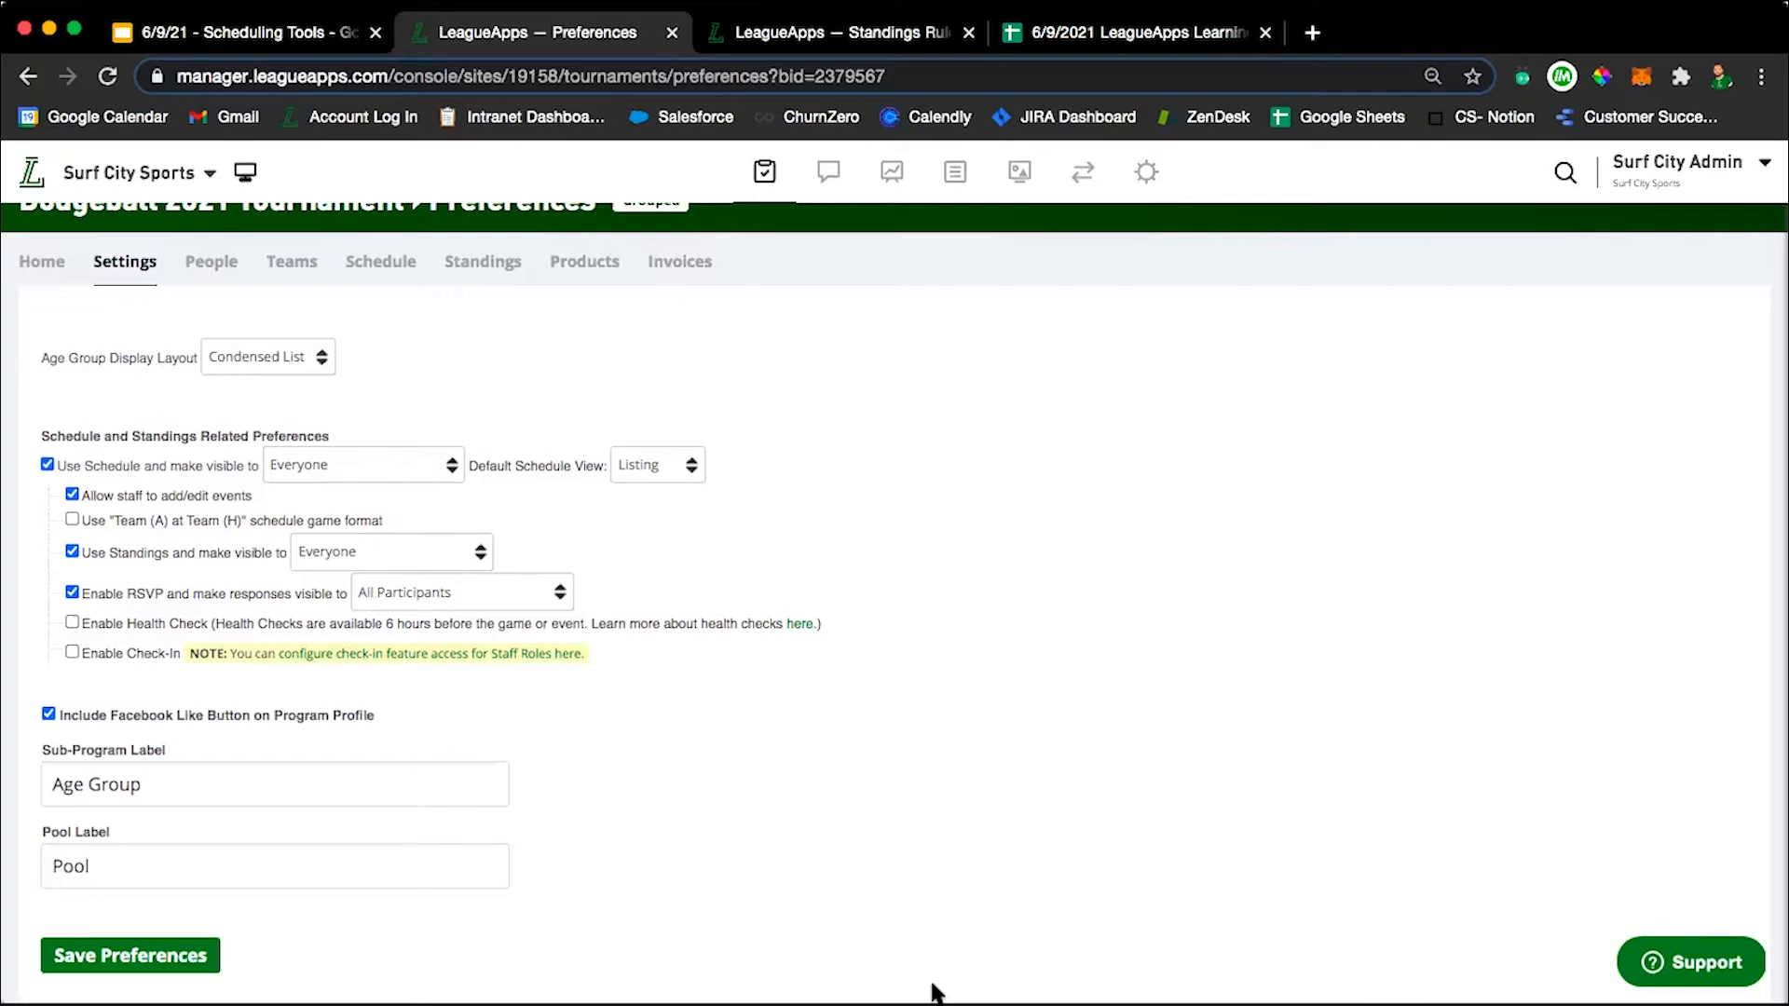
scroll(513, 377, "up", 1)
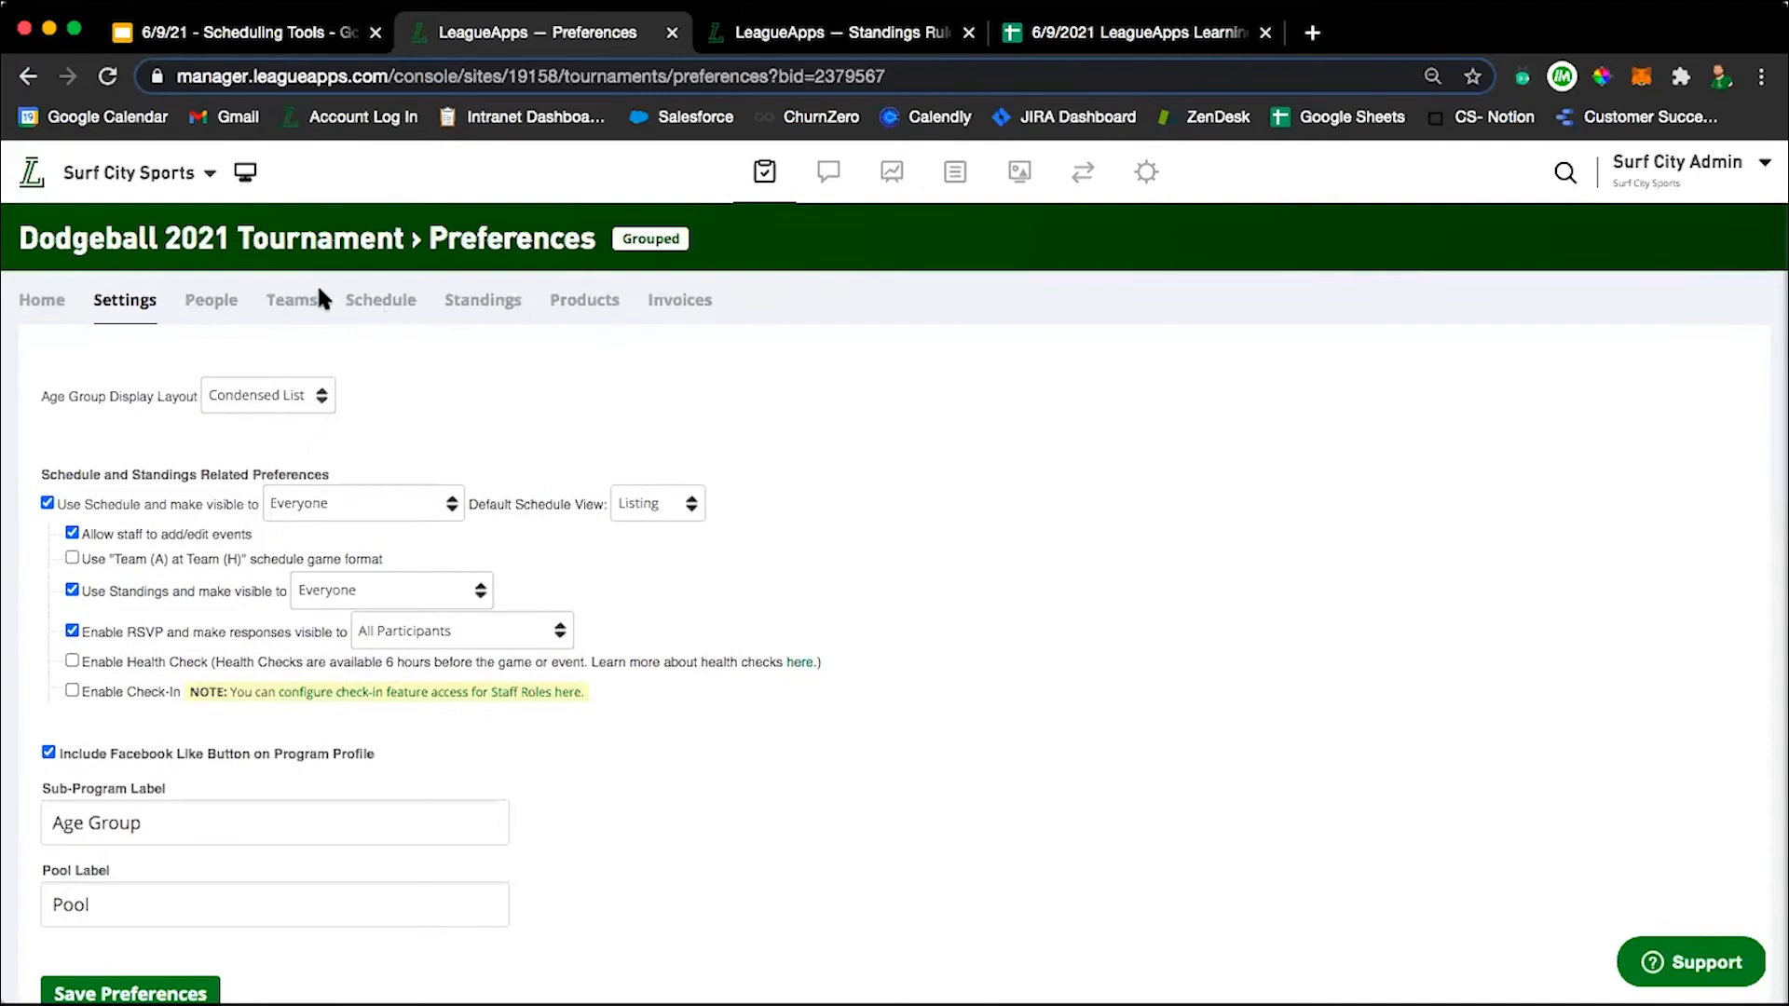
Open the schedule of the Dodgeball 2021 Tournament 10U age group from the tournament dashboard.
left_click(380, 299)
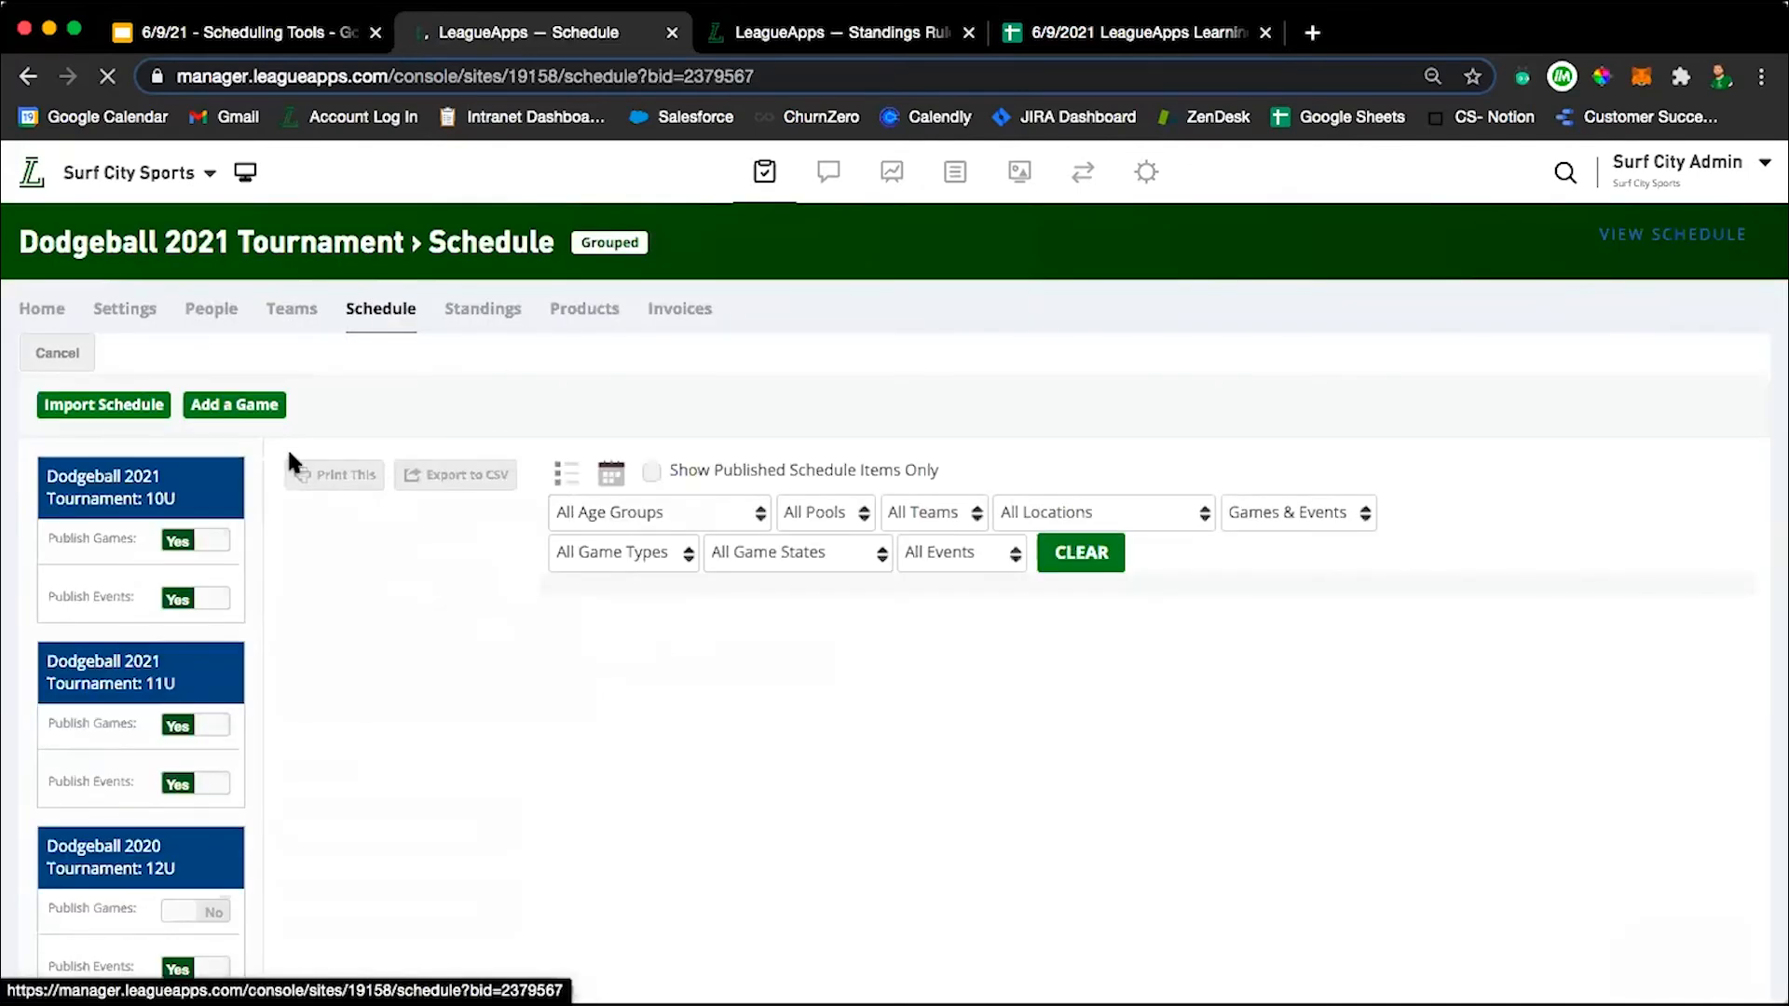
left_click(38, 305)
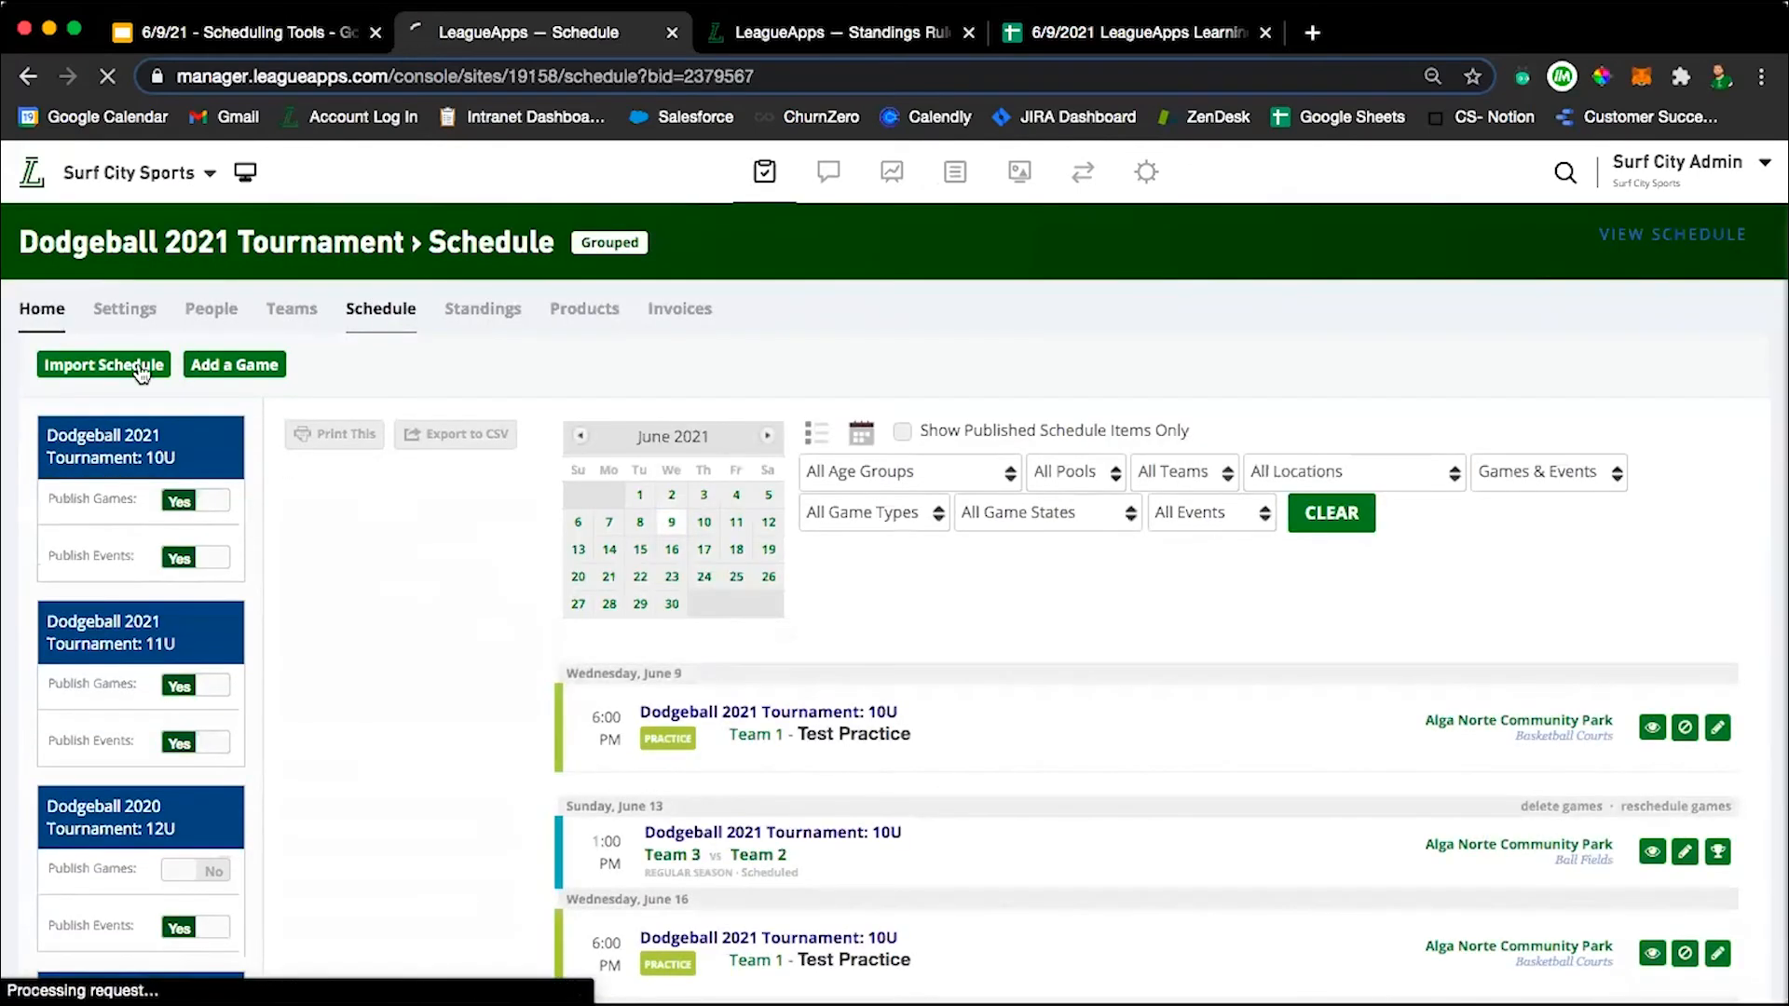
scroll(643, 606, "down", 1)
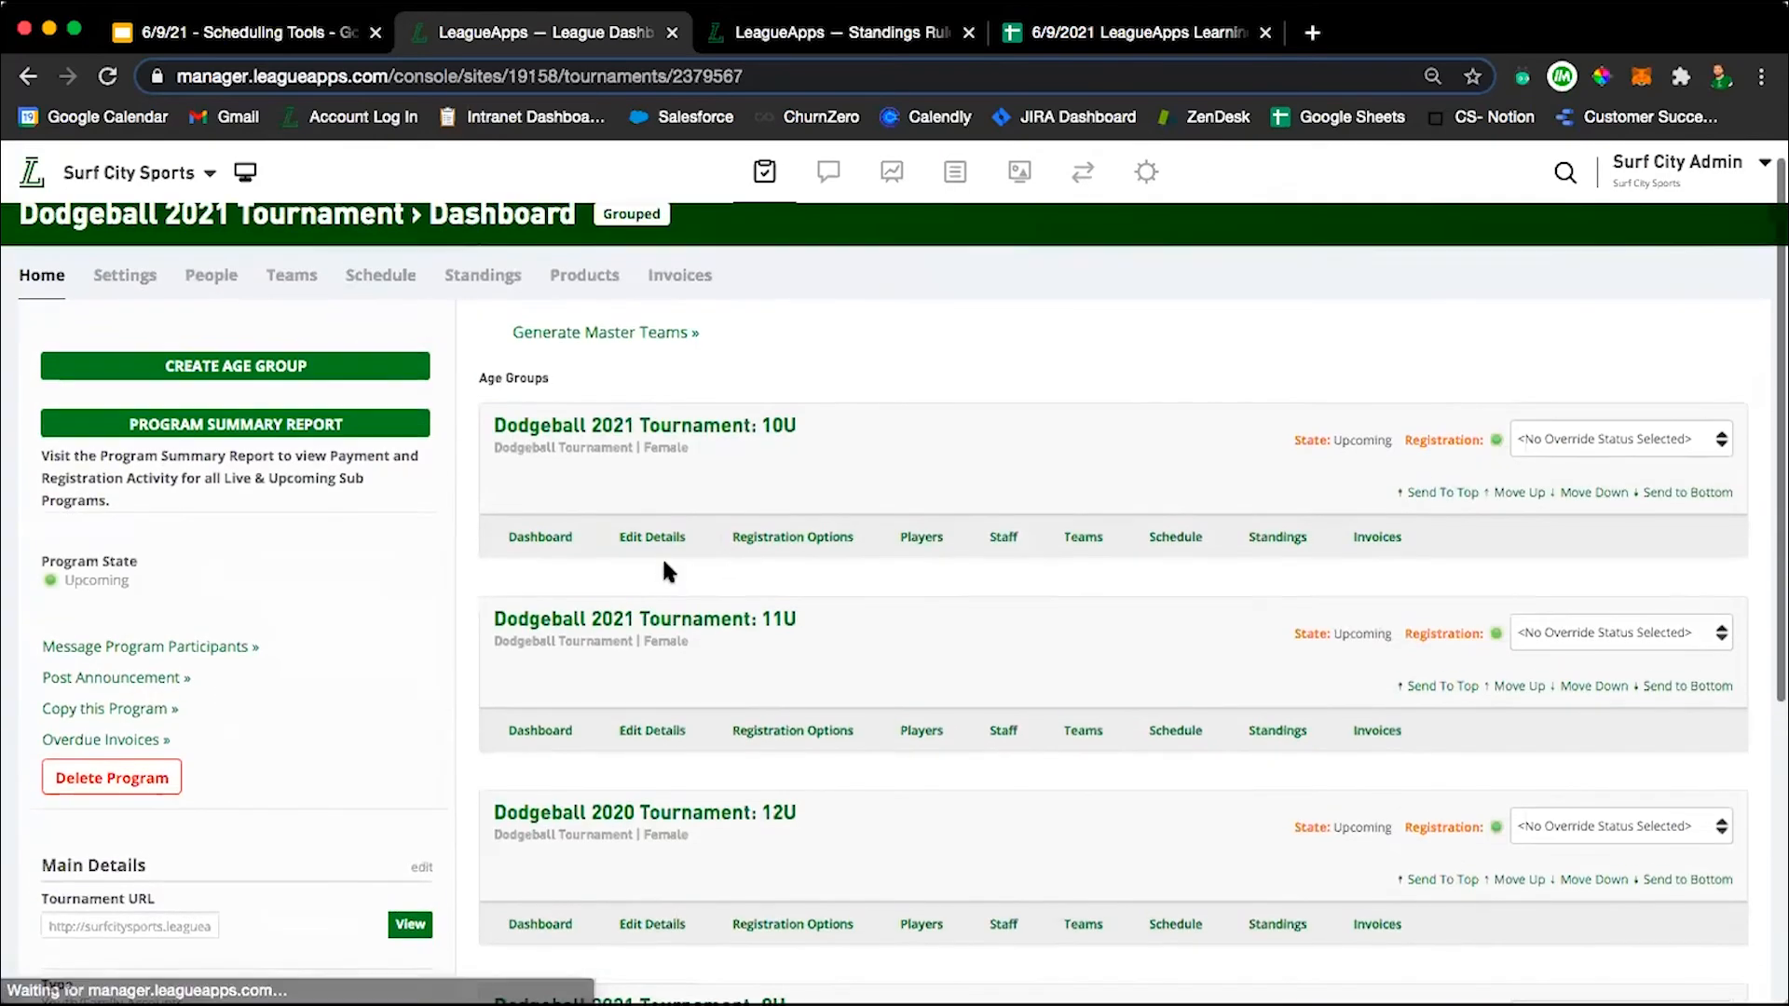
left_click(1181, 537)
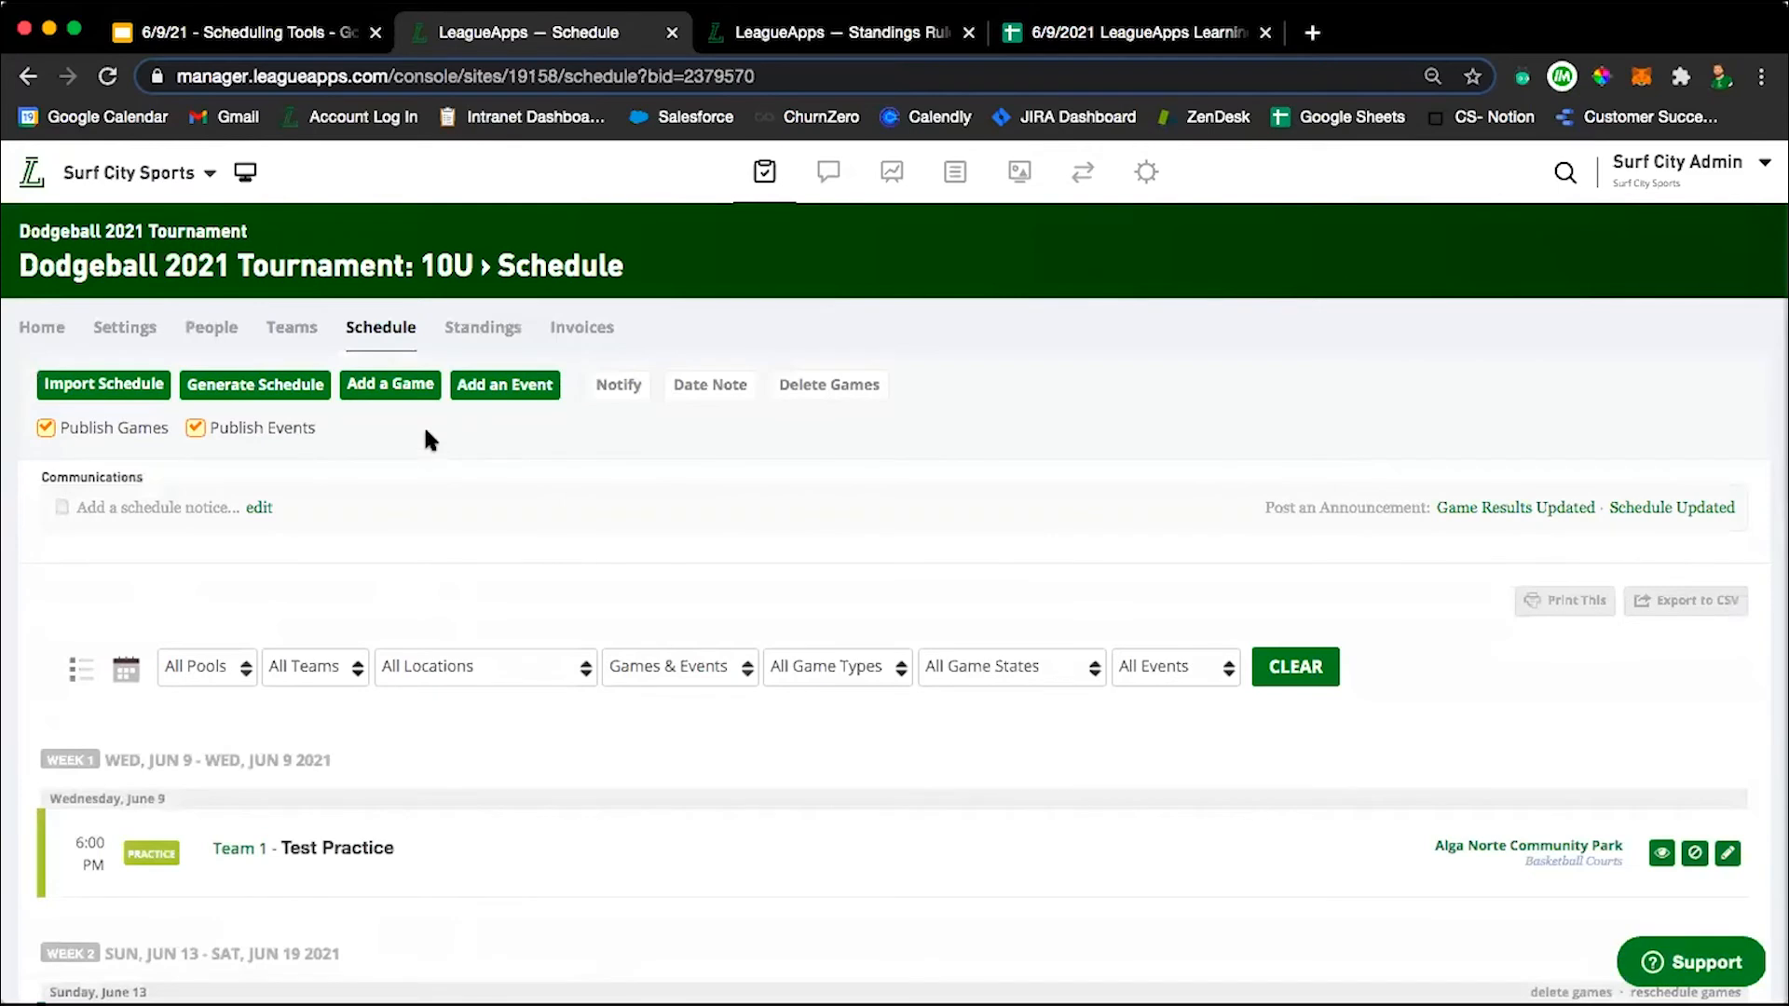
Start a new 10U game with Team 1 as the home team and Team 2 as the away team.
left_click(398, 390)
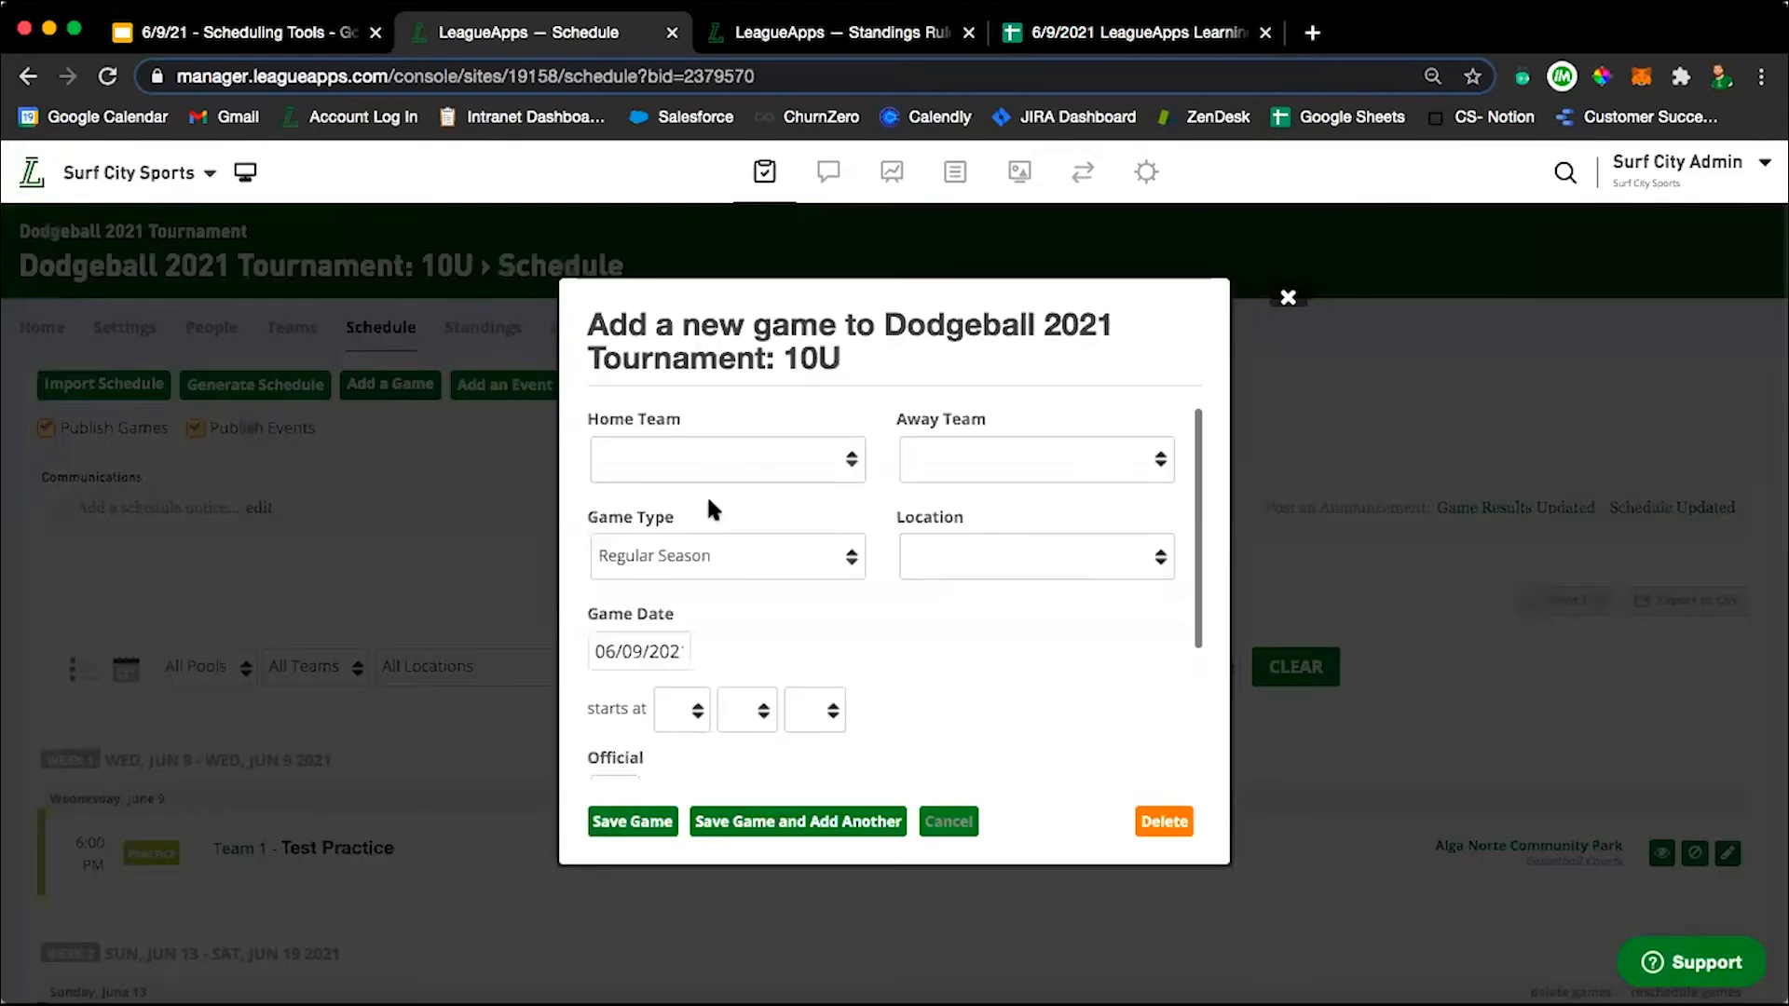
left_click(741, 452)
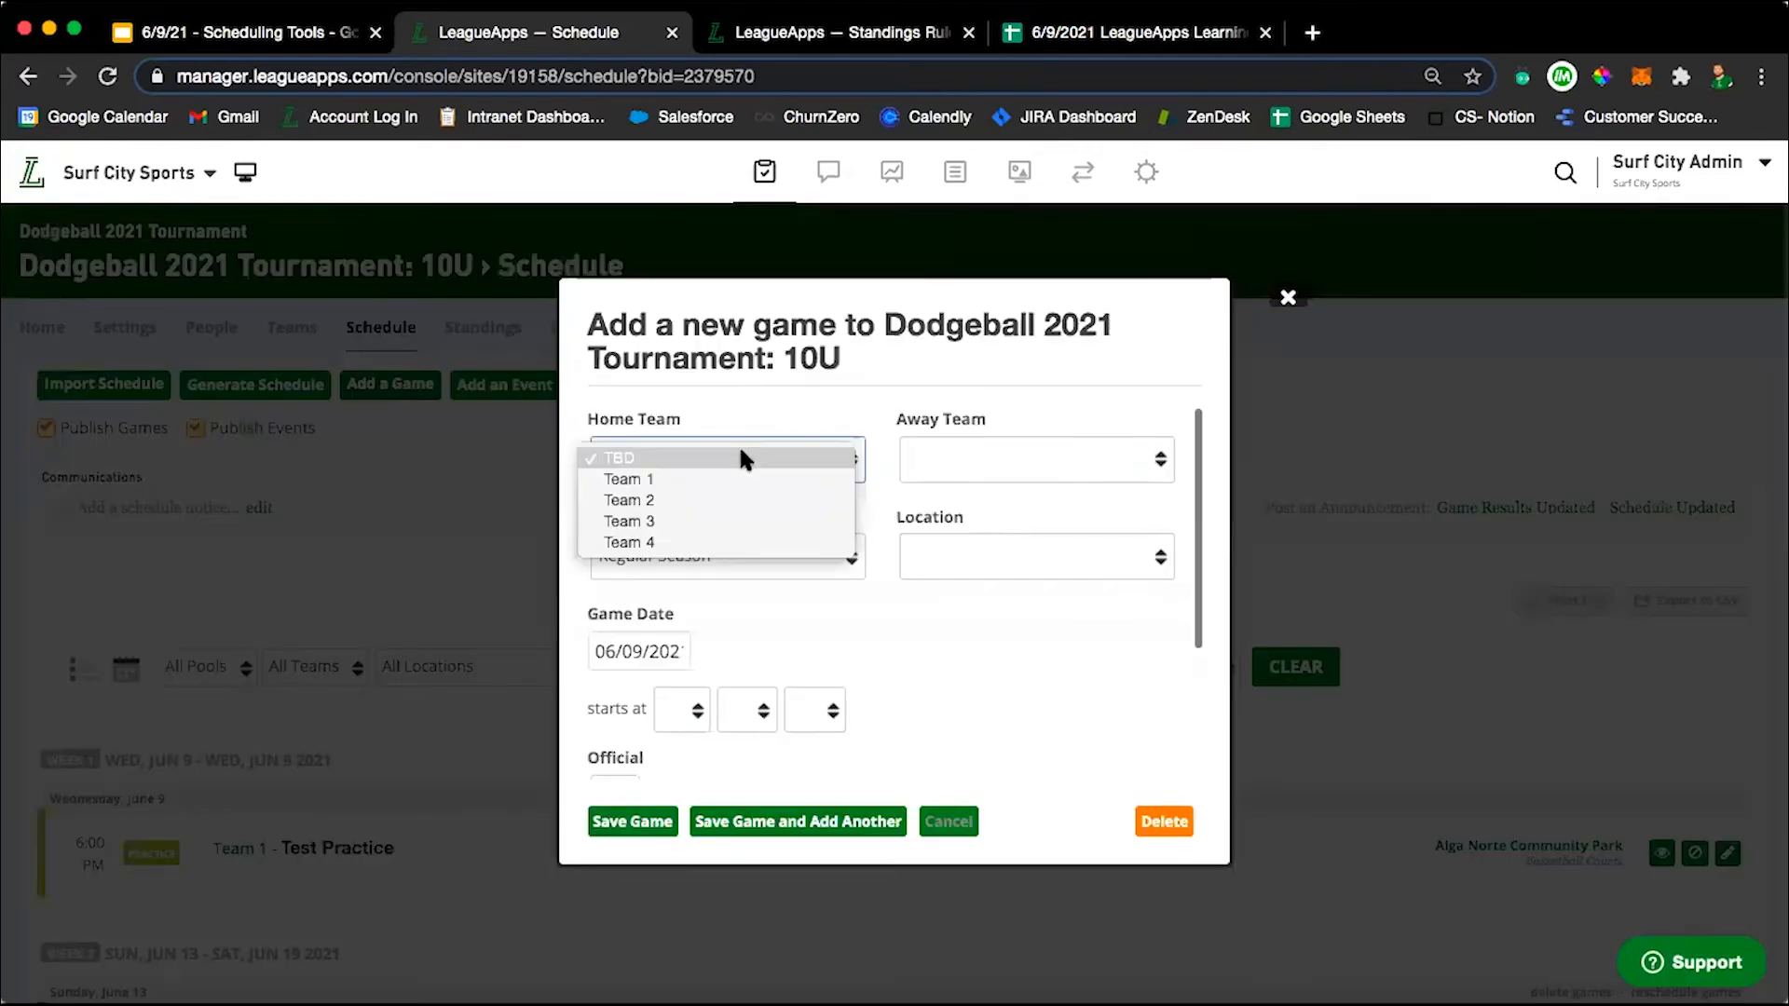
left_click(734, 477)
left_click(1062, 458)
left_click(1049, 501)
Review the new game's type options, date, official and notes fields, and close the form without saving.
scroll(738, 731, "down", 2)
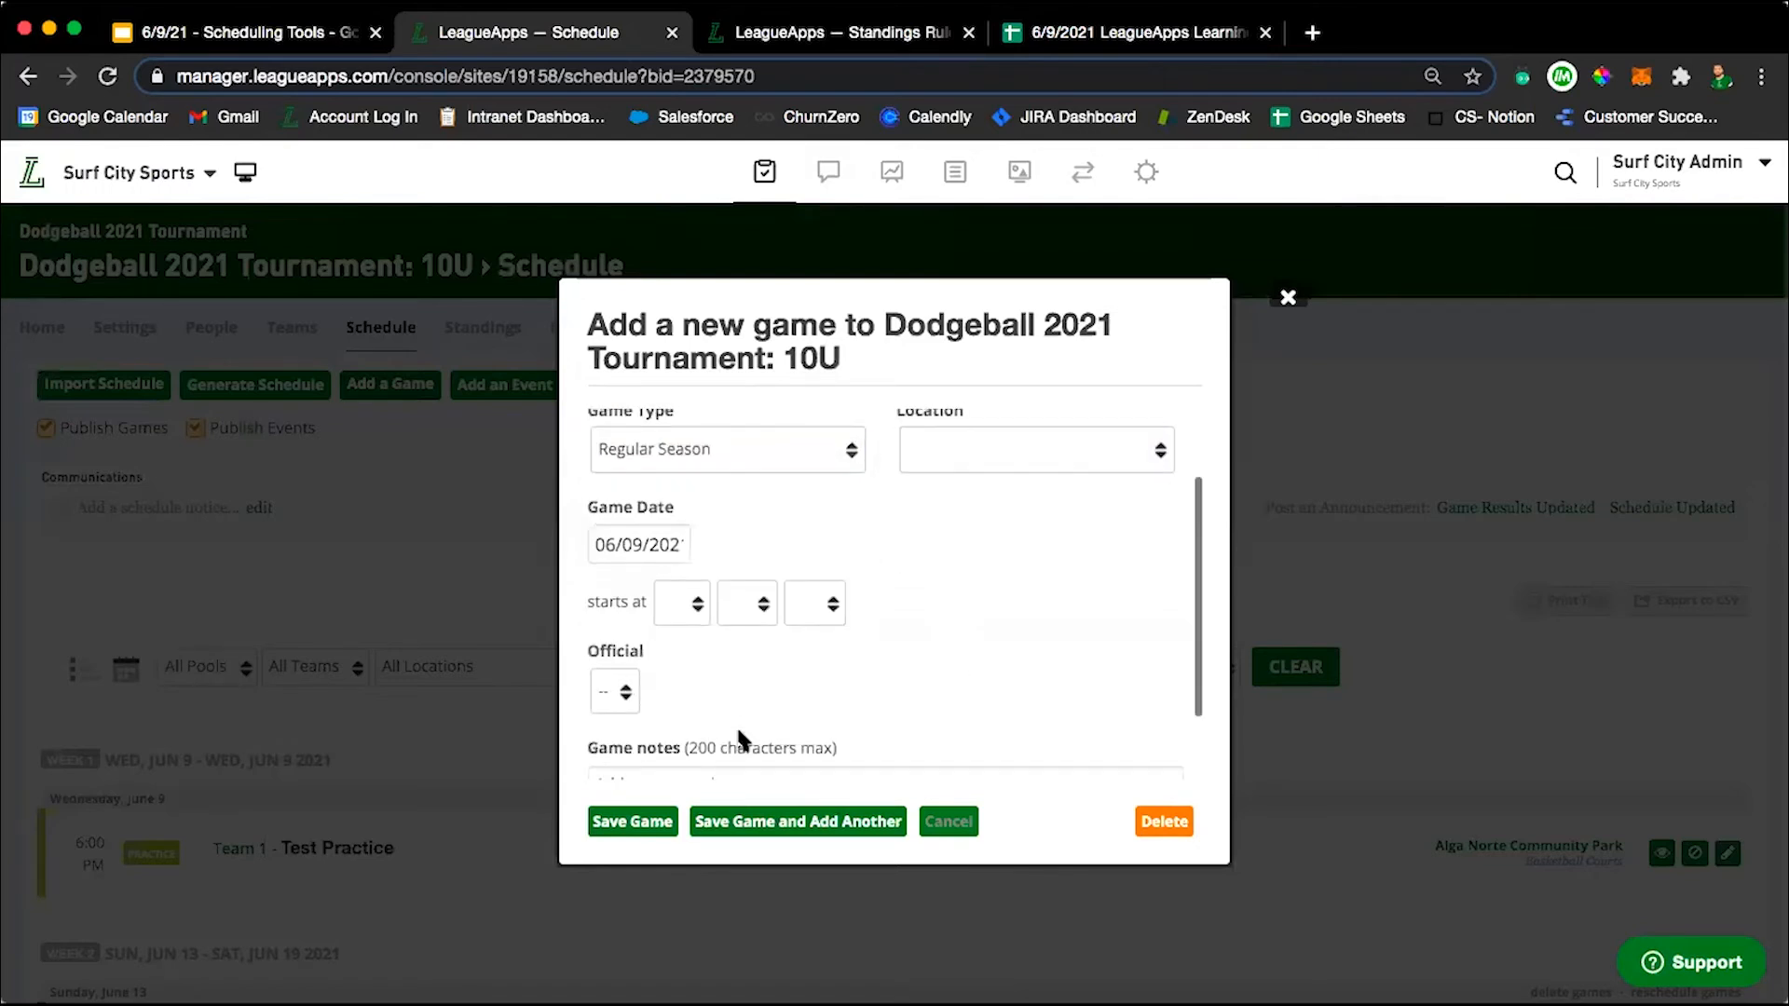
scroll(758, 513, "down", 1)
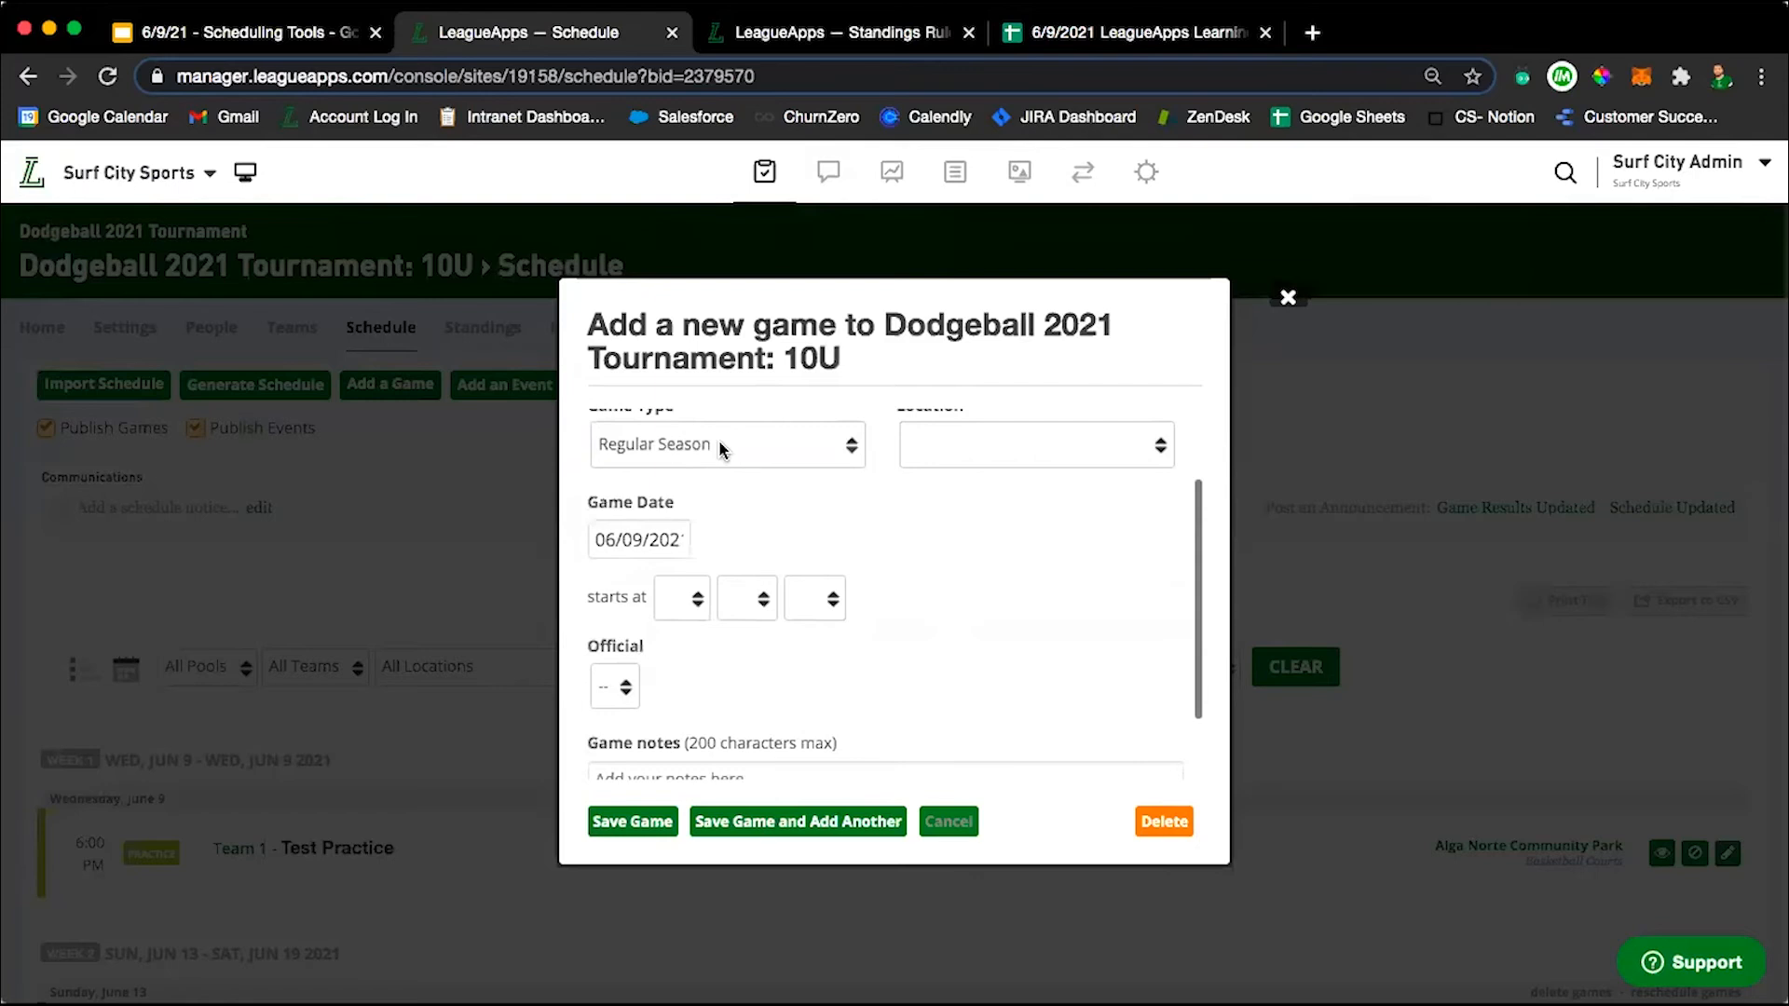
left_click(708, 446)
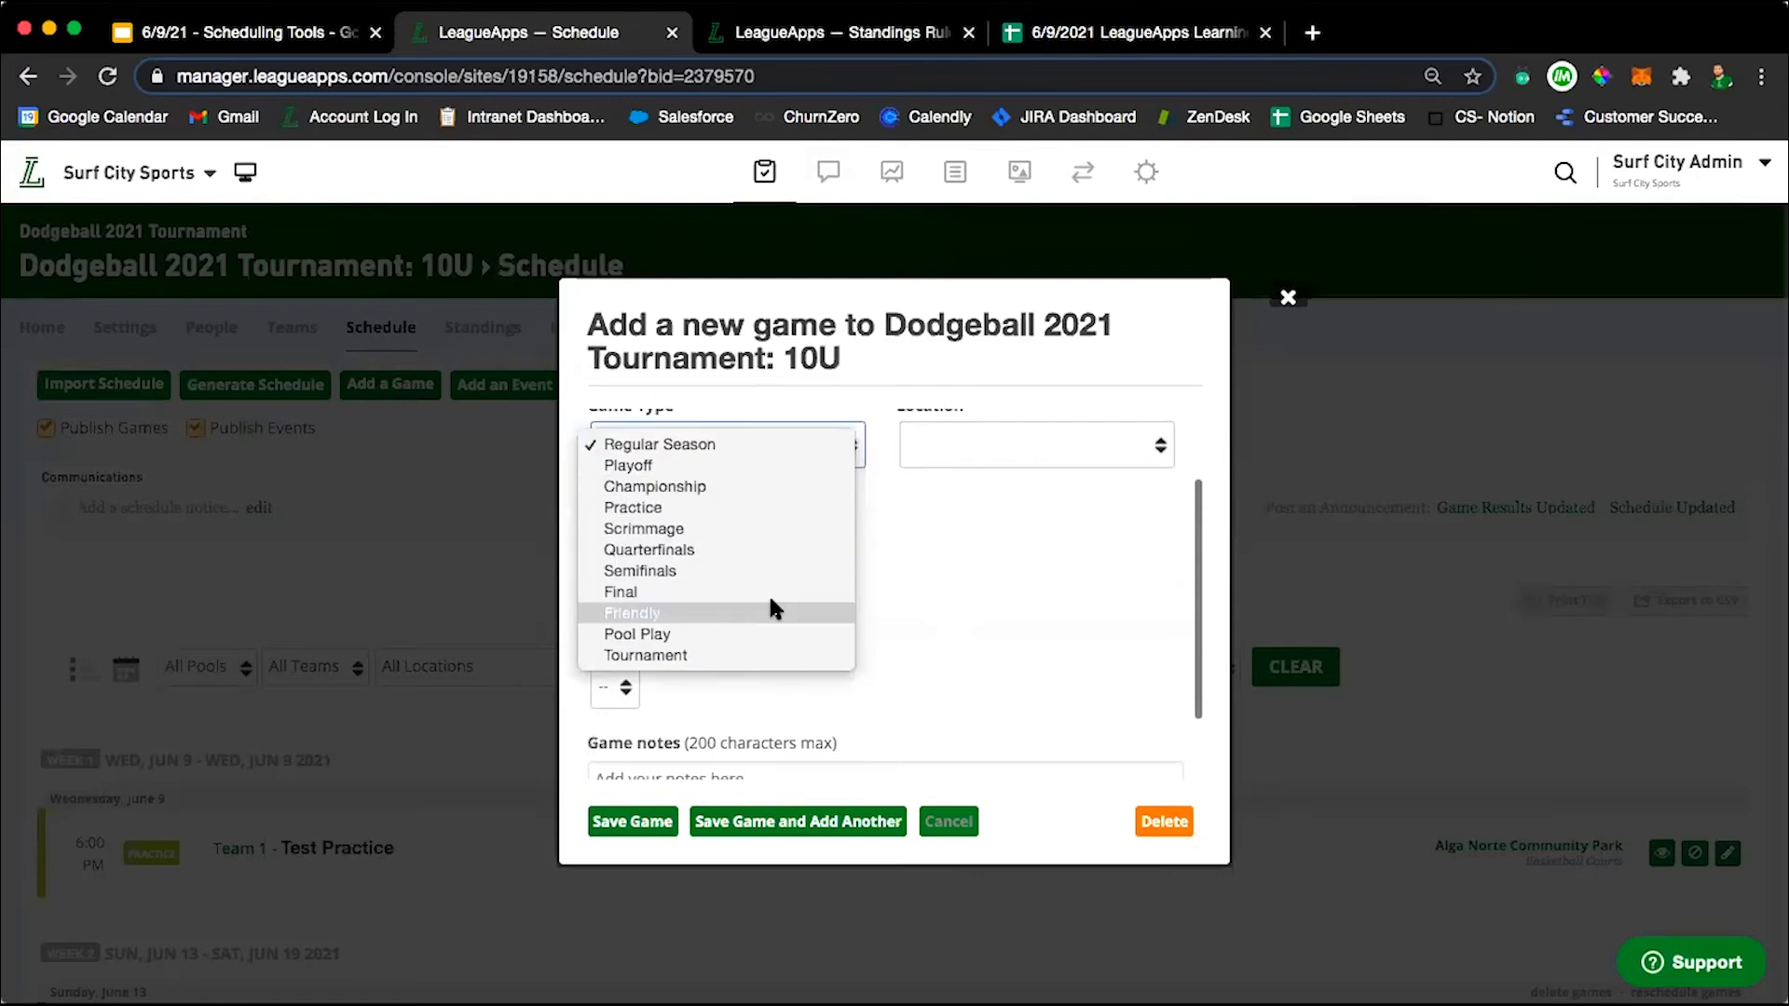
scroll(866, 559, "down", 3)
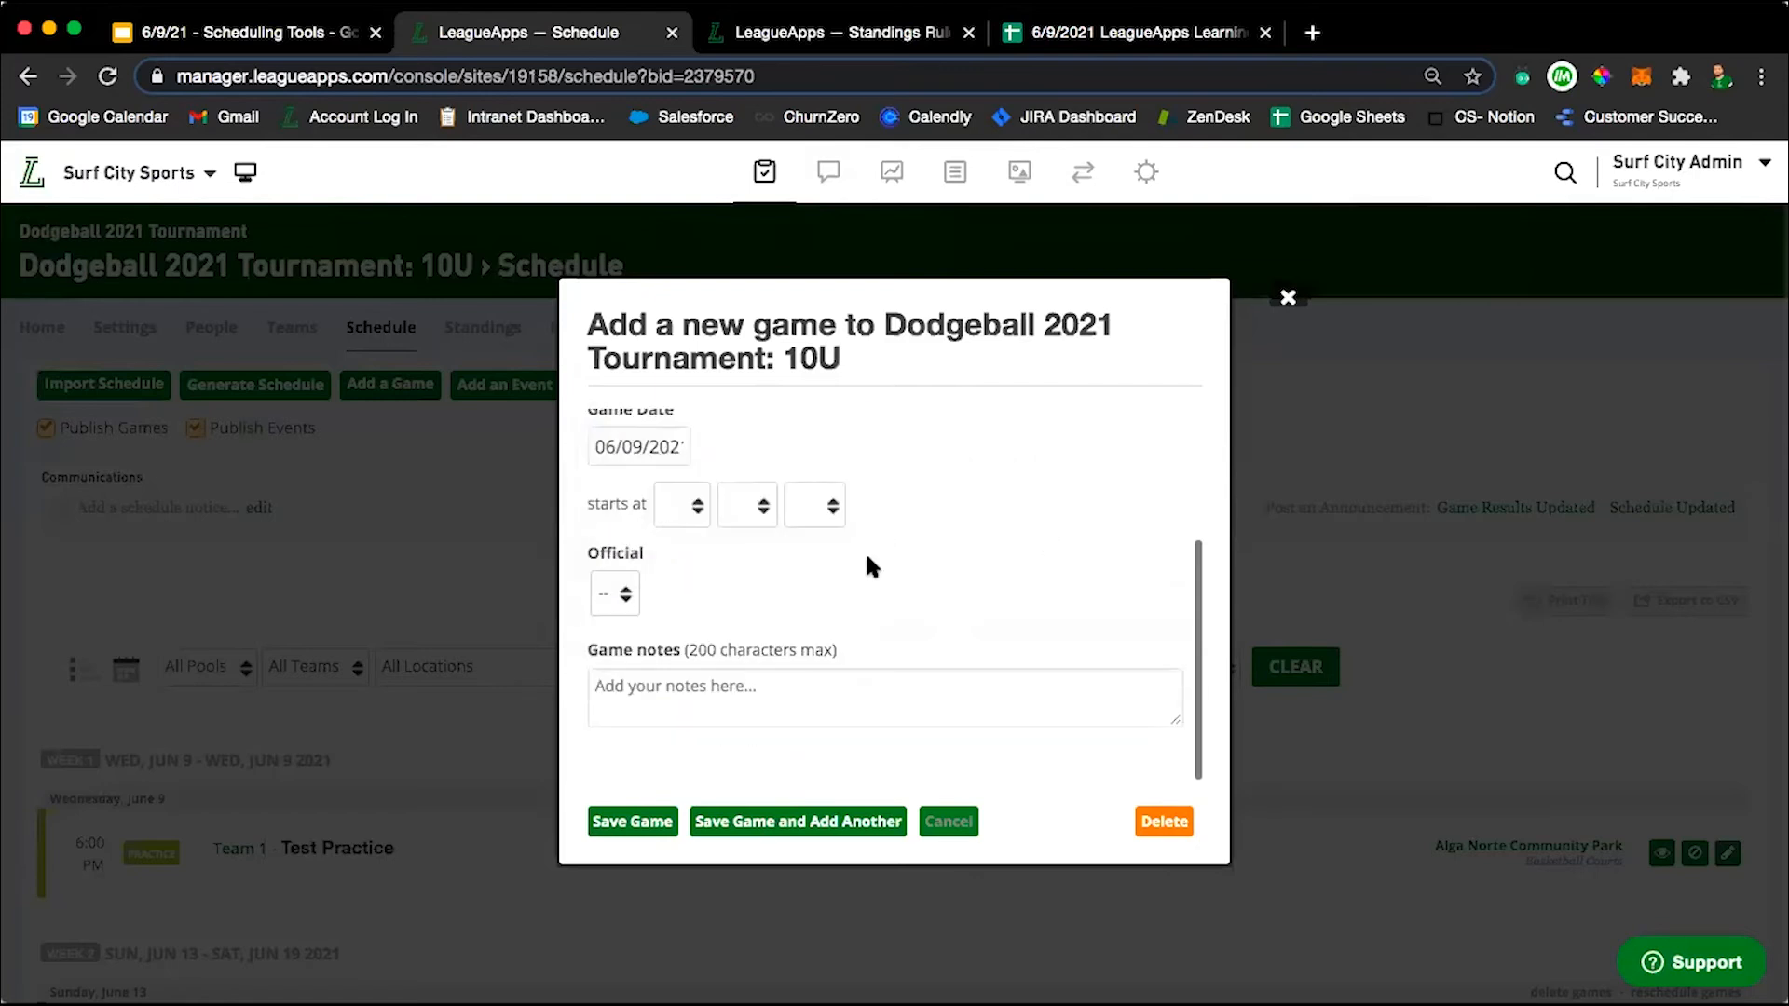
scroll(864, 555, "up", 5)
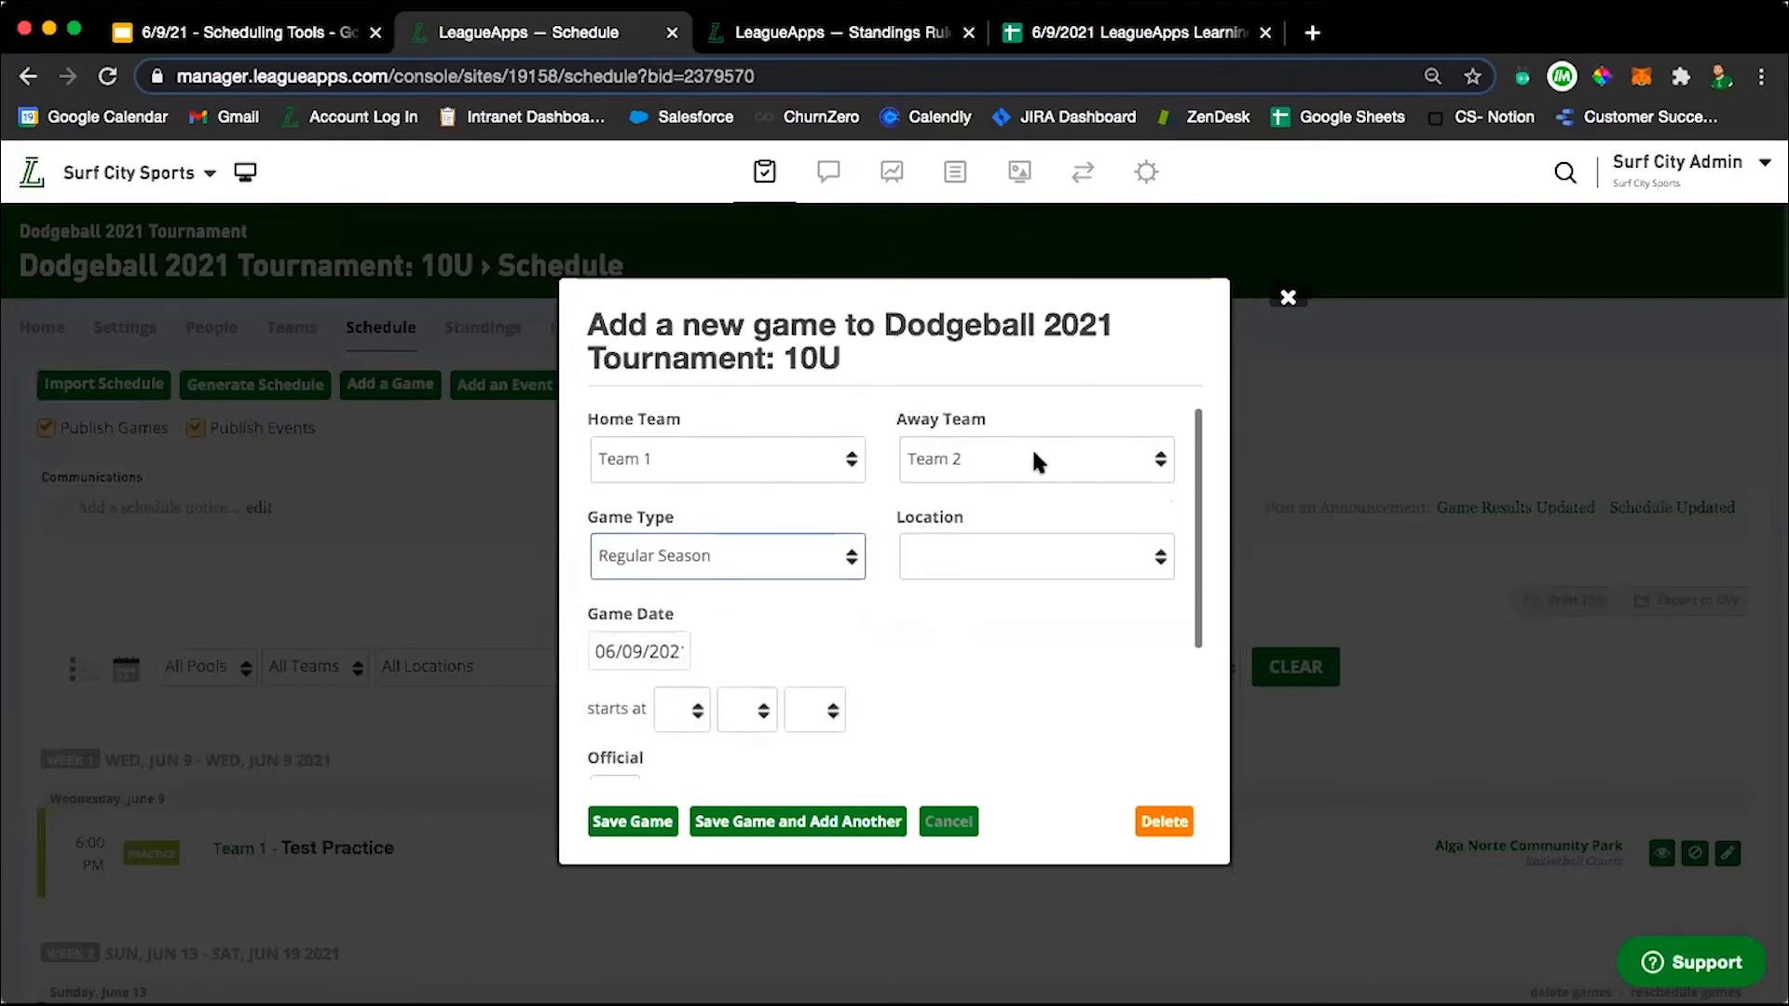
left_click(1288, 298)
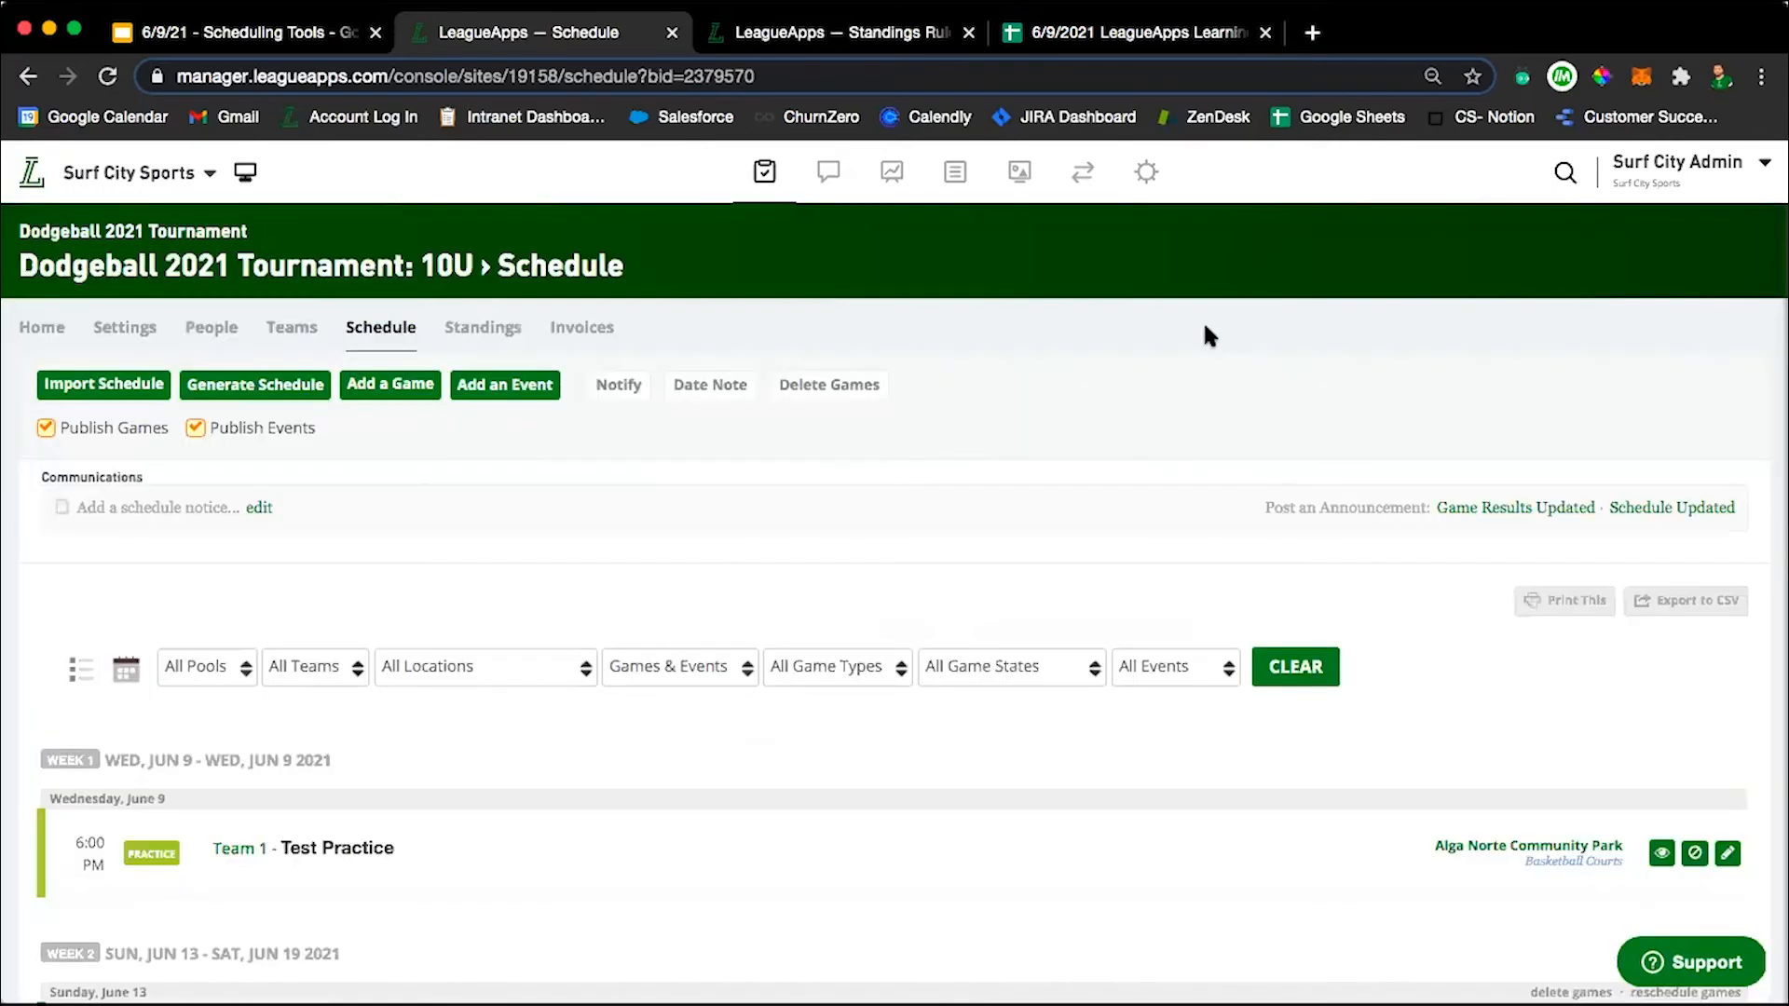
Start a new 10U event for Team 3, review its time and repeat fields, and discard it.
left_click(499, 393)
scroll(747, 606, "down", 3)
scroll(748, 606, "up", 3)
scroll(714, 610, "down", 1)
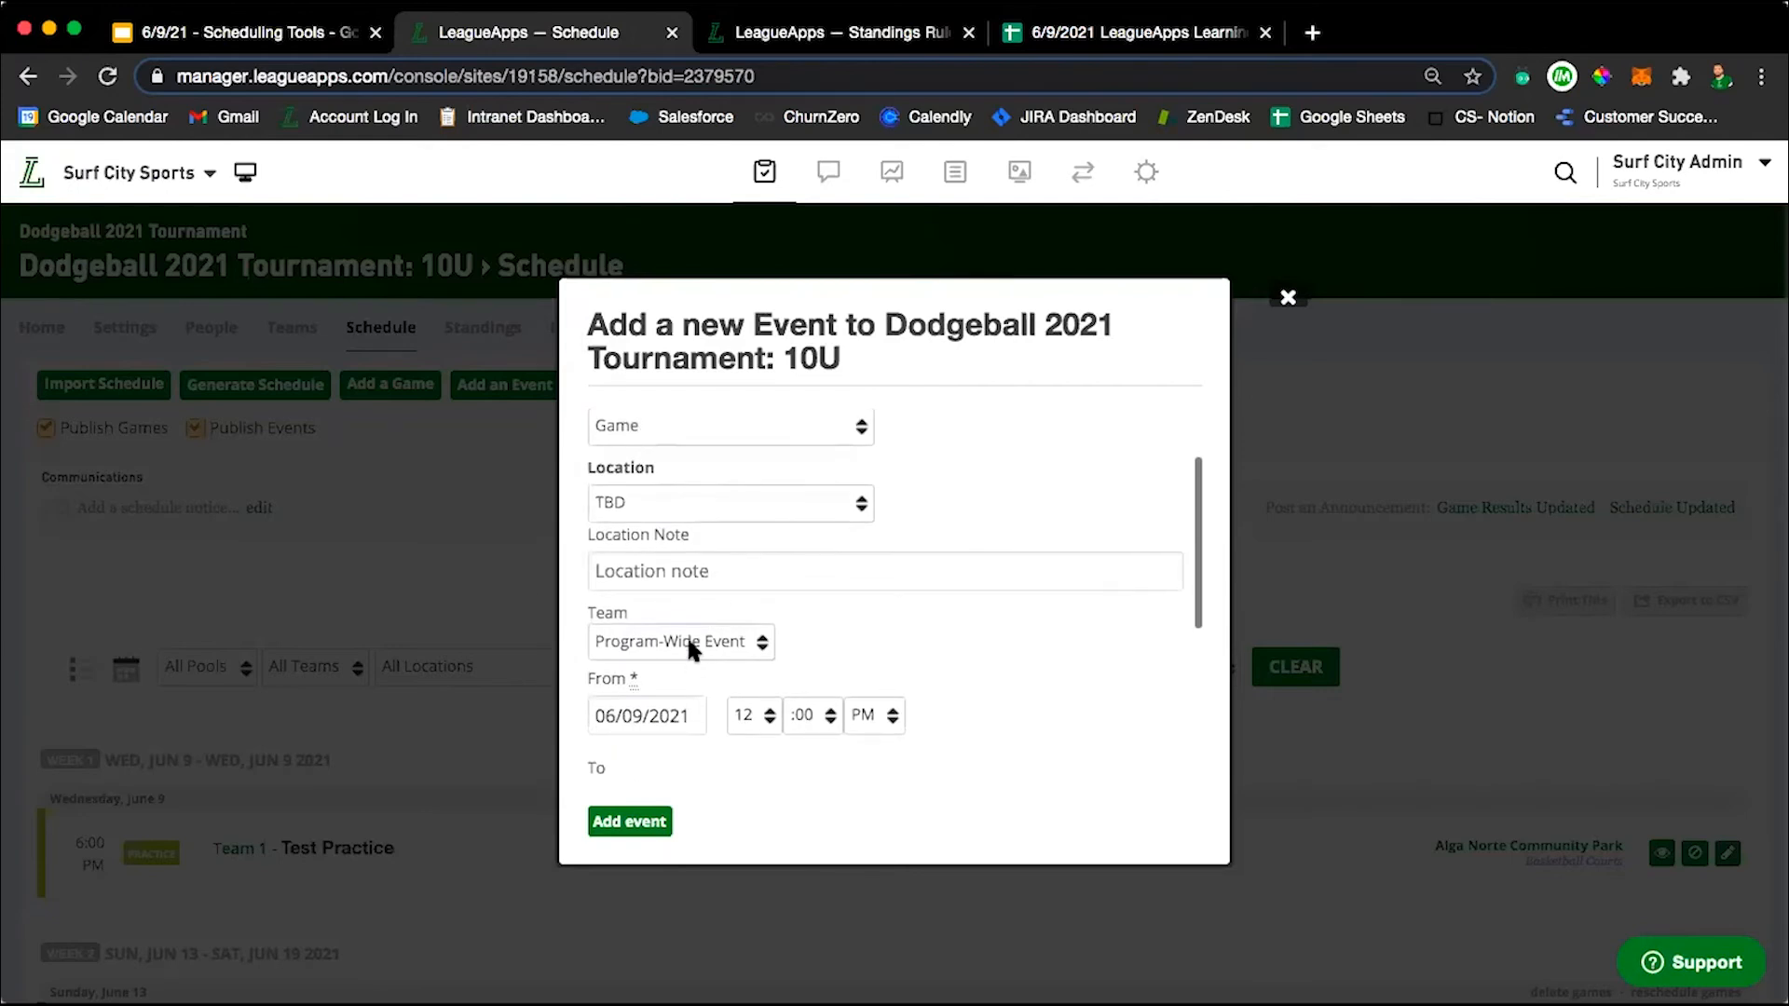
left_click(690, 639)
left_click(688, 697)
scroll(980, 658, "down", 2)
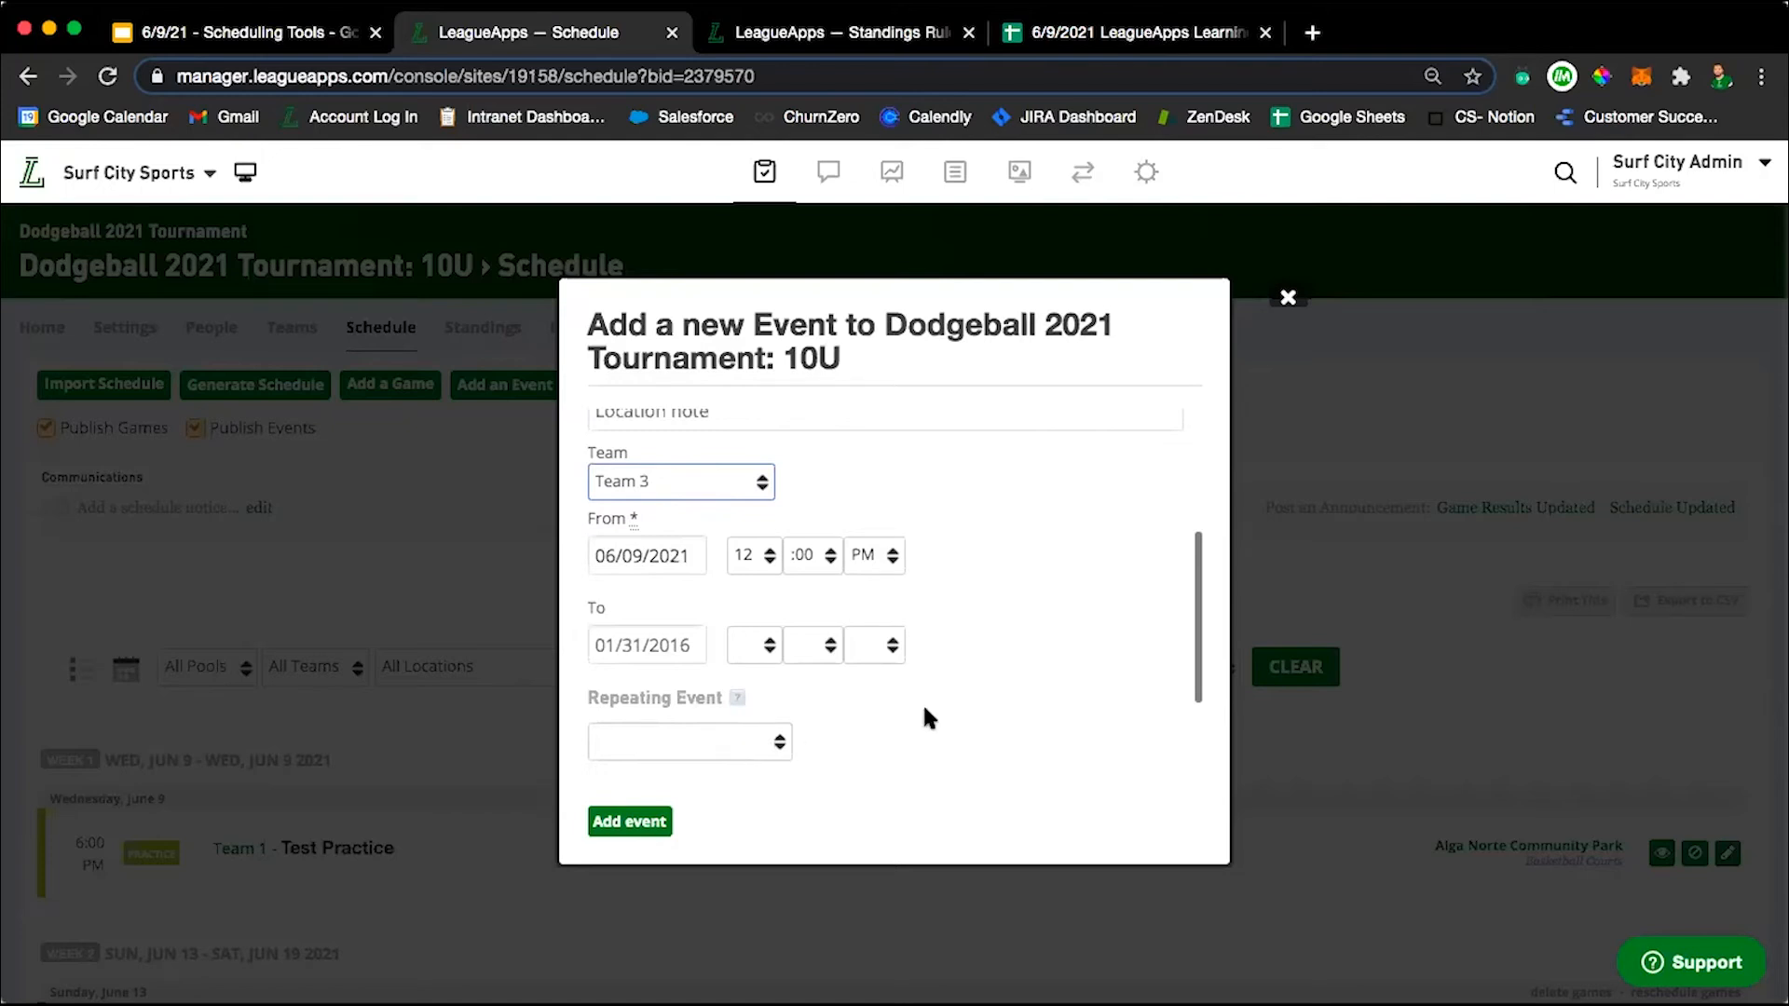
left_click(1289, 298)
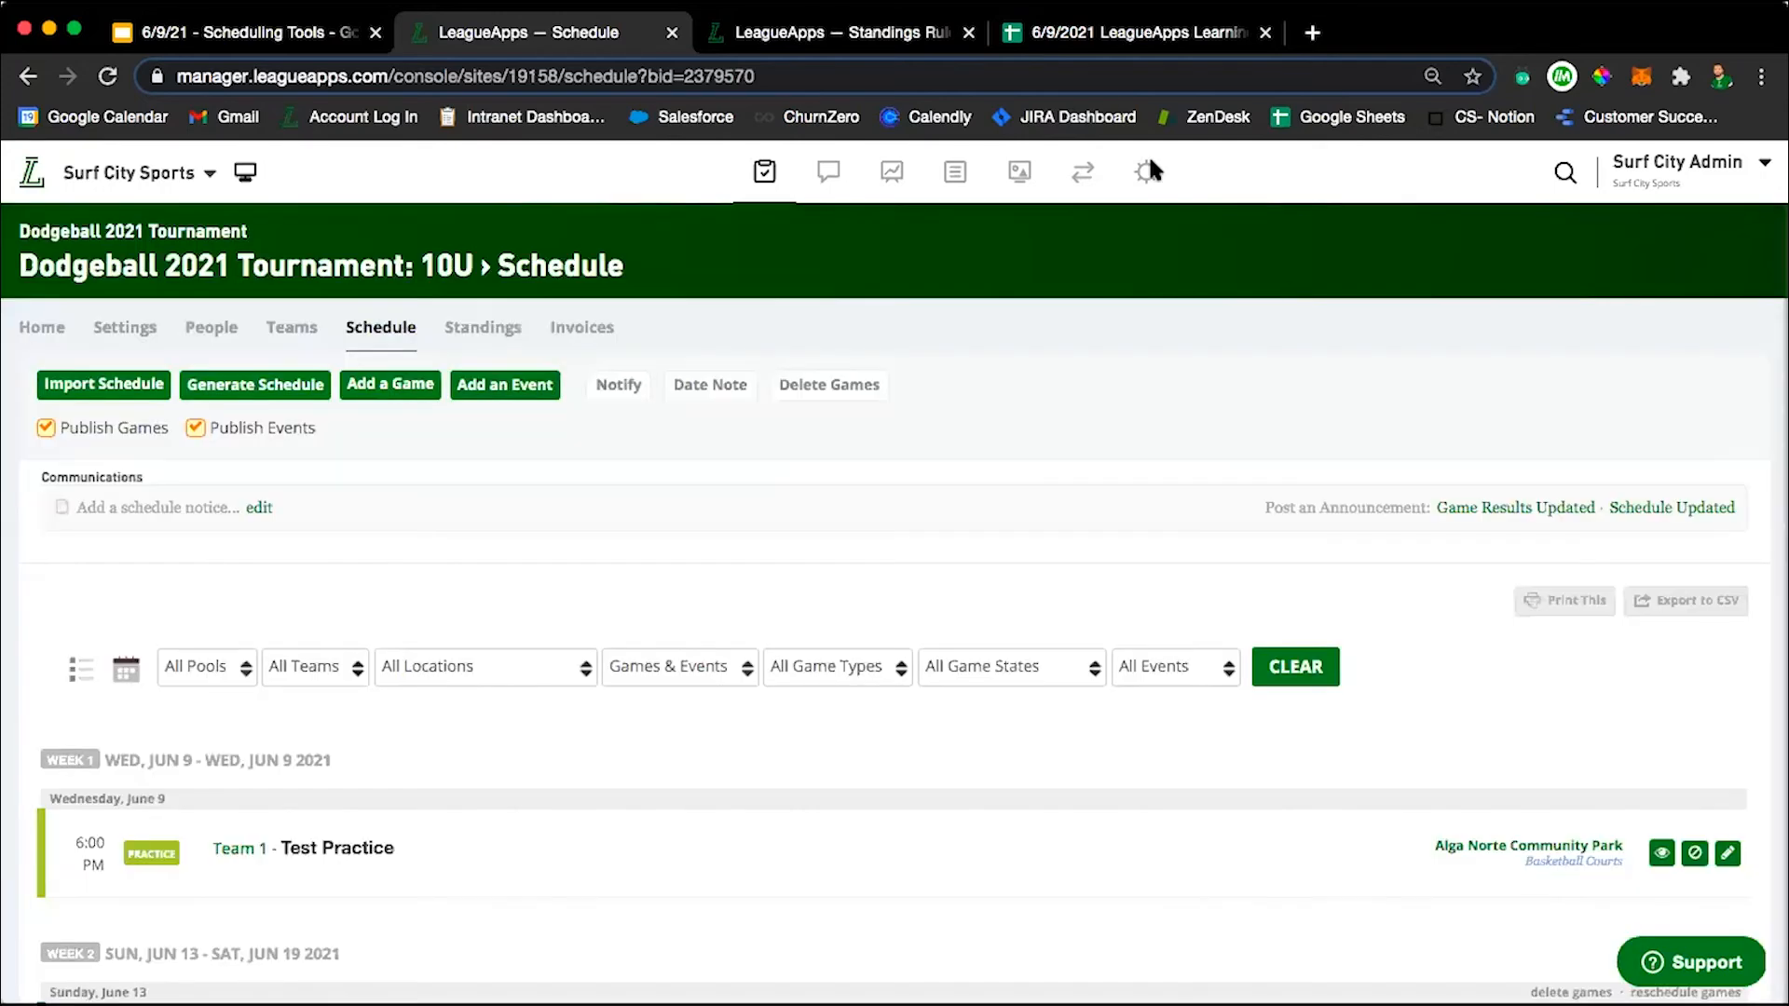
Switch to the LeagueApps Learning Q&A sheet in Google Sheets to read the live questions, and return to the 10U schedule.
left_click(1137, 31)
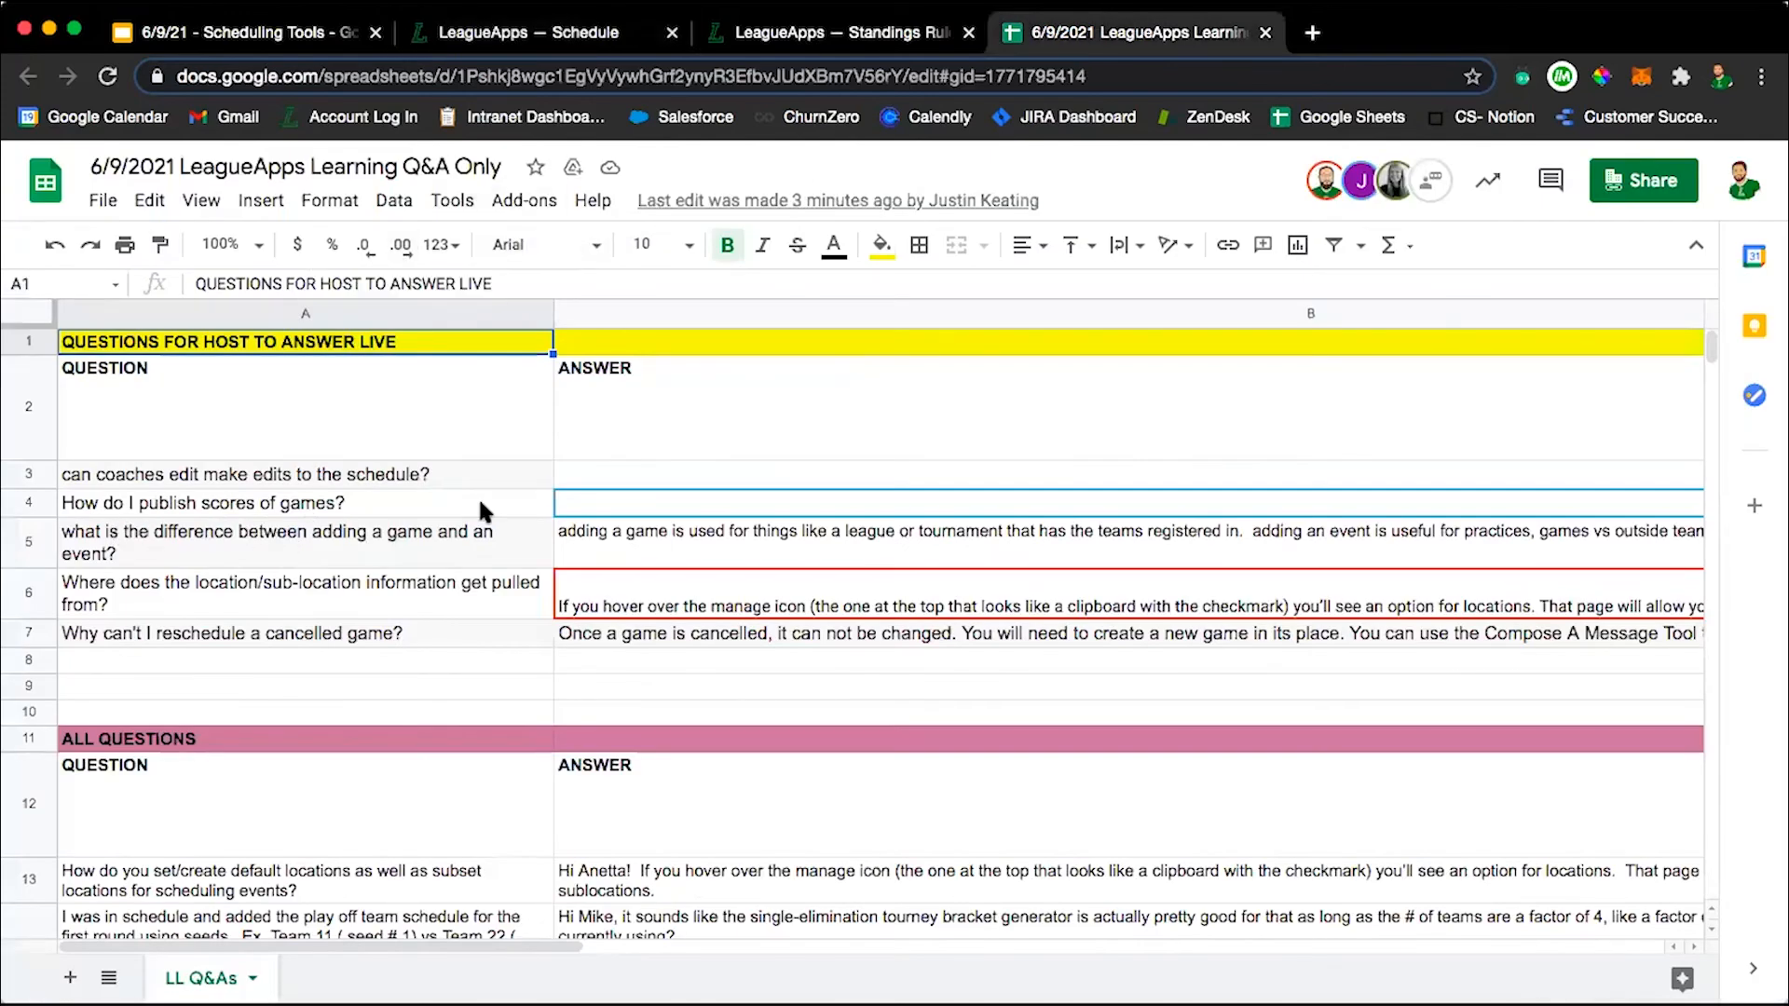
left_click(832, 47)
left_click(601, 32)
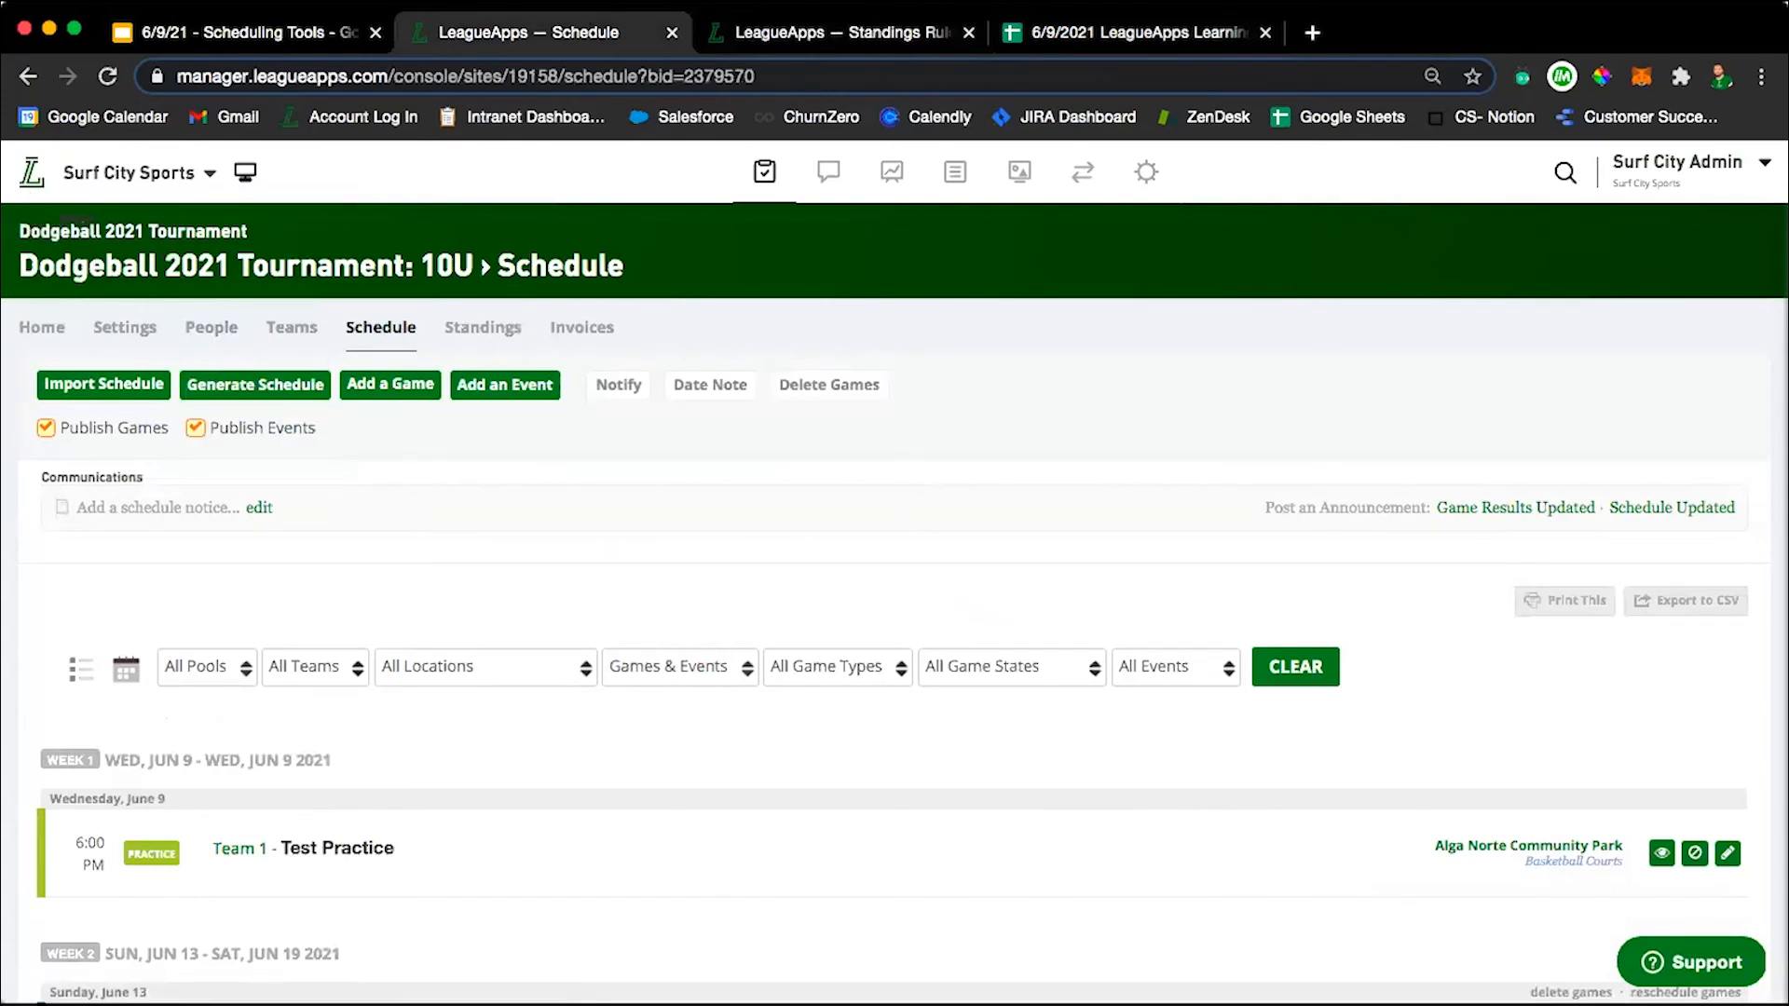
Open the site's Locations list and start adding a new location.
mouse_move(753, 150)
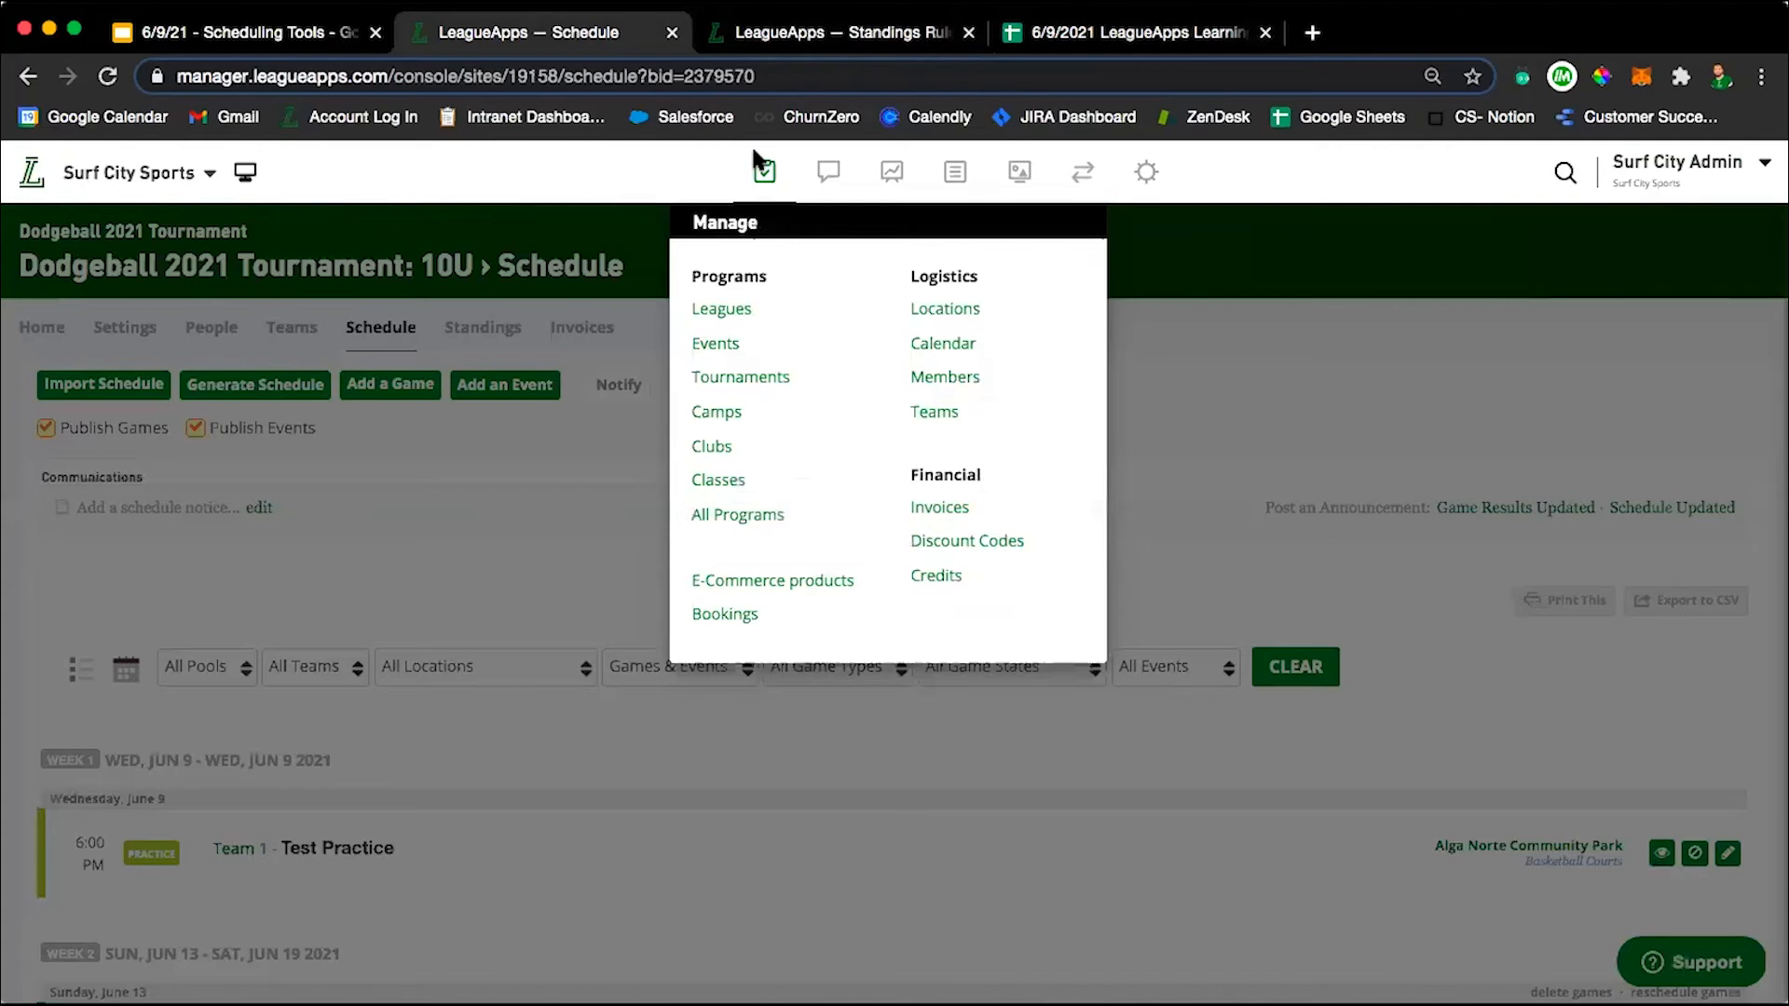
left_click(952, 318)
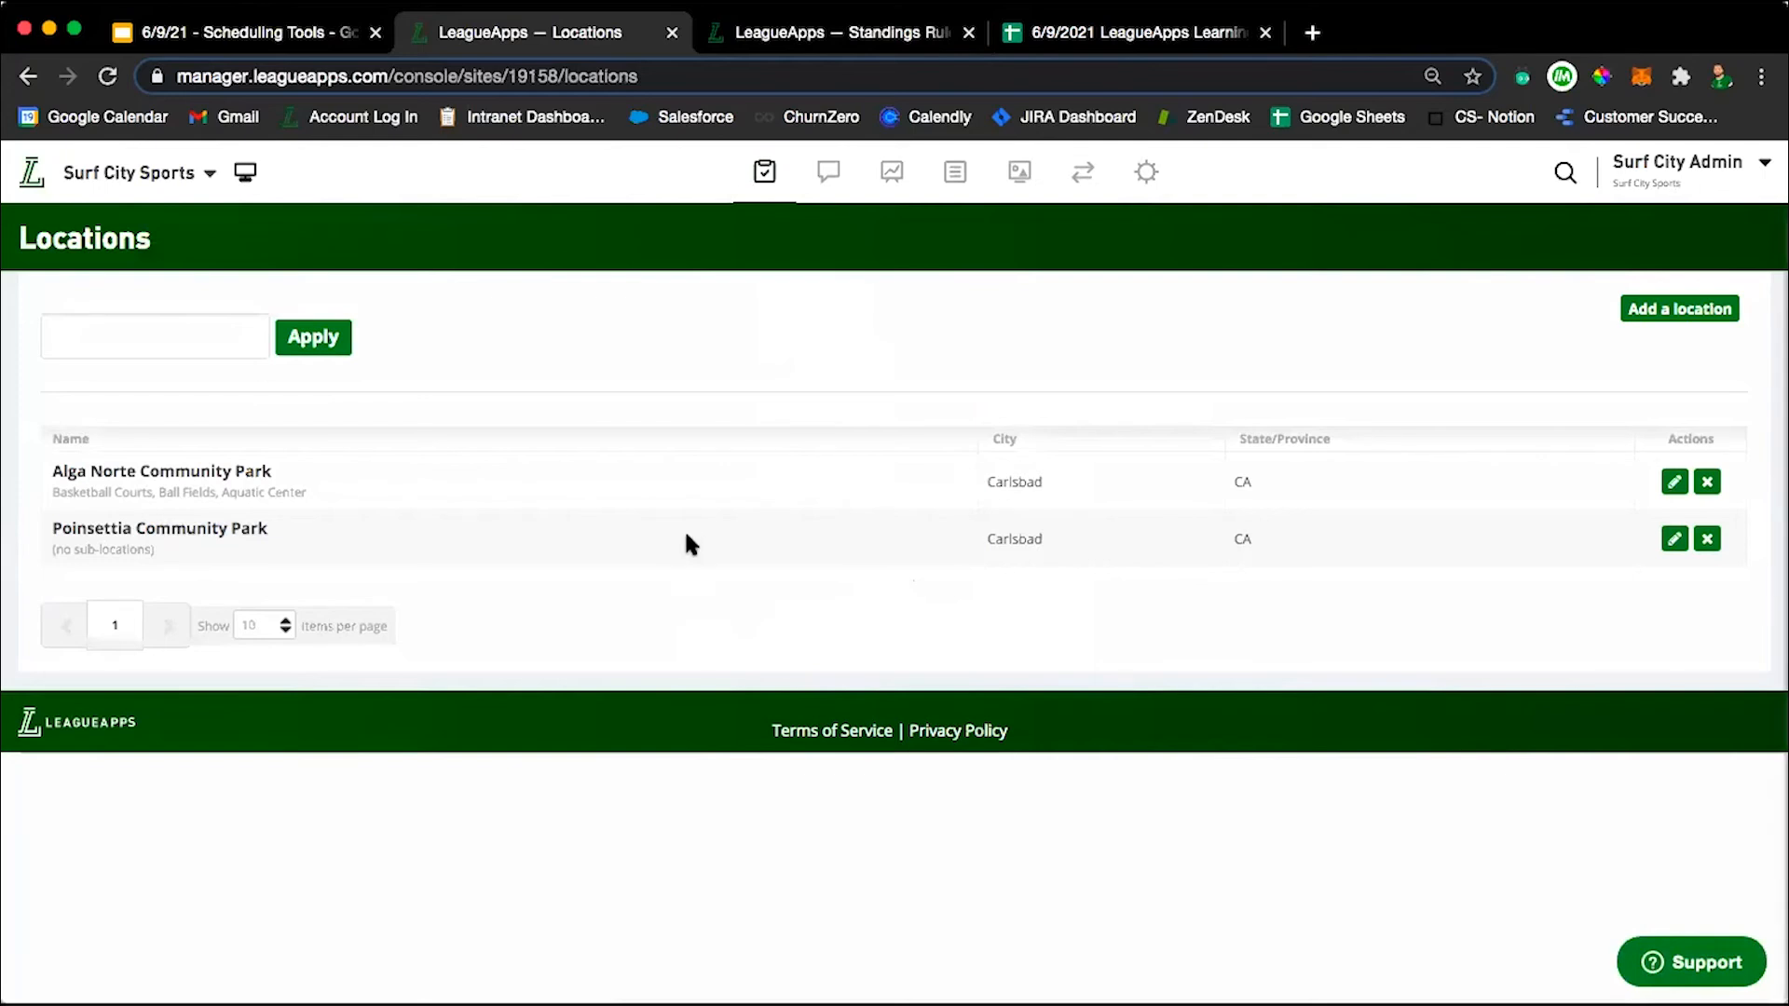
left_click(1680, 308)
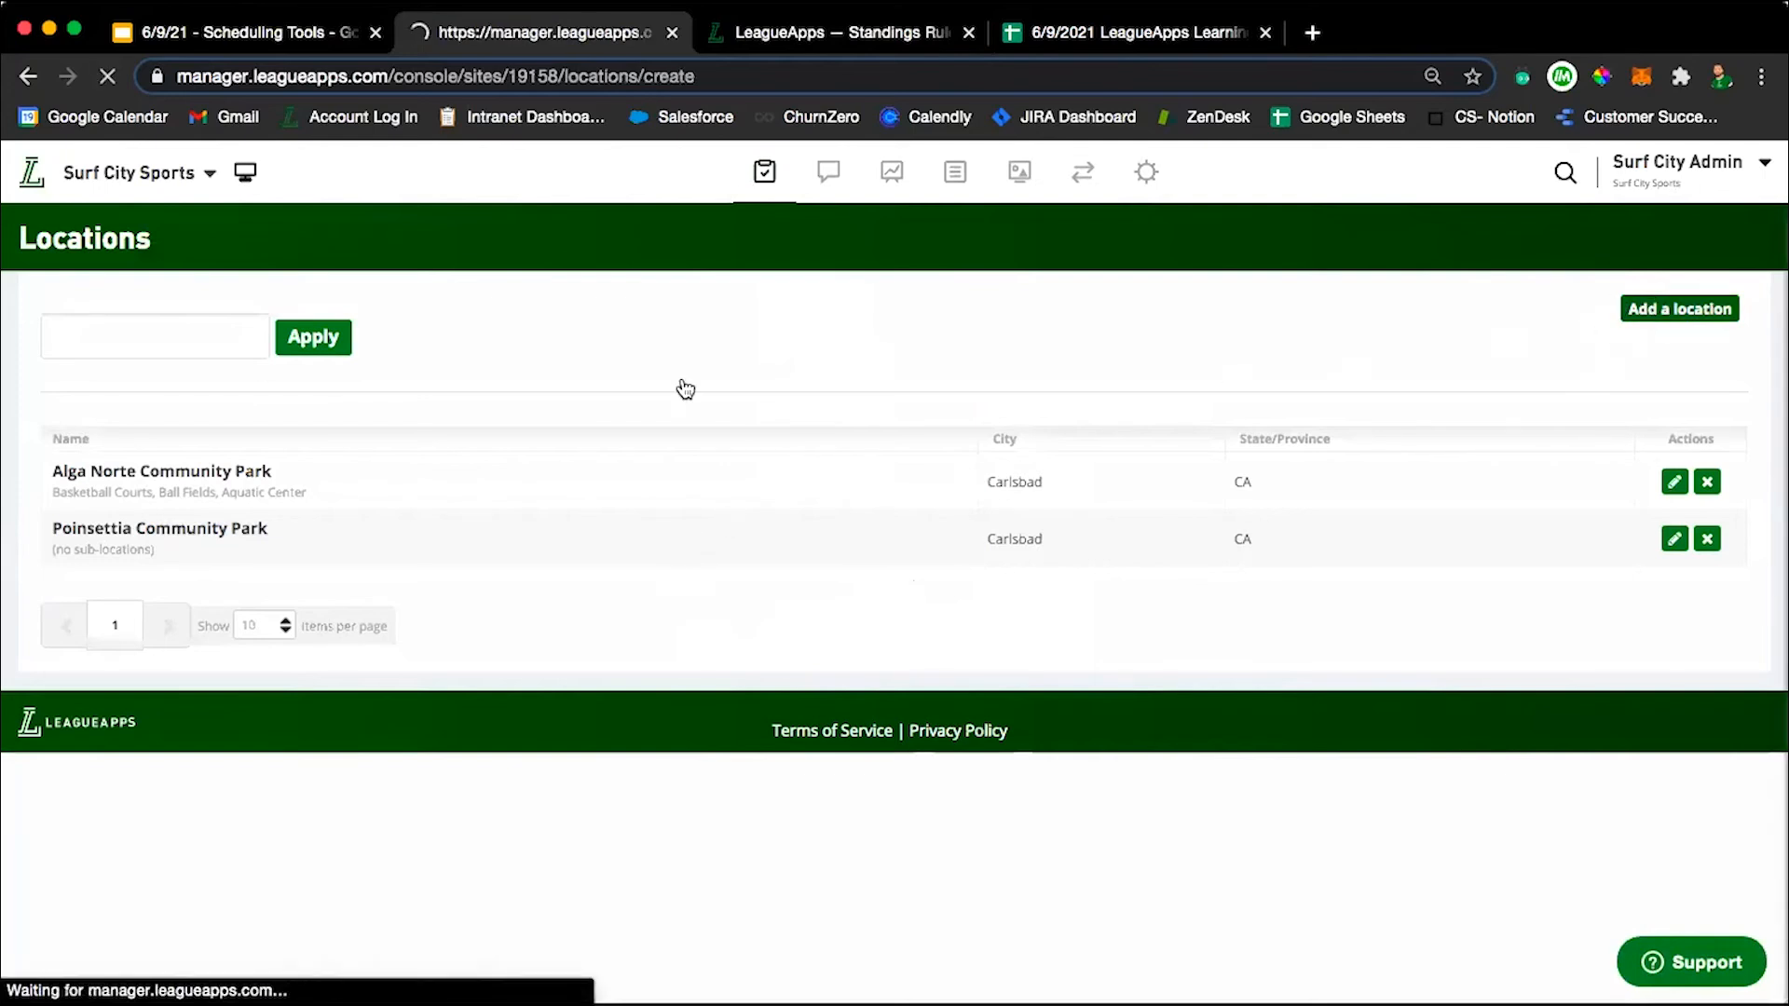
Examine the name, description and address fields of the new location form.
left_click(144, 370)
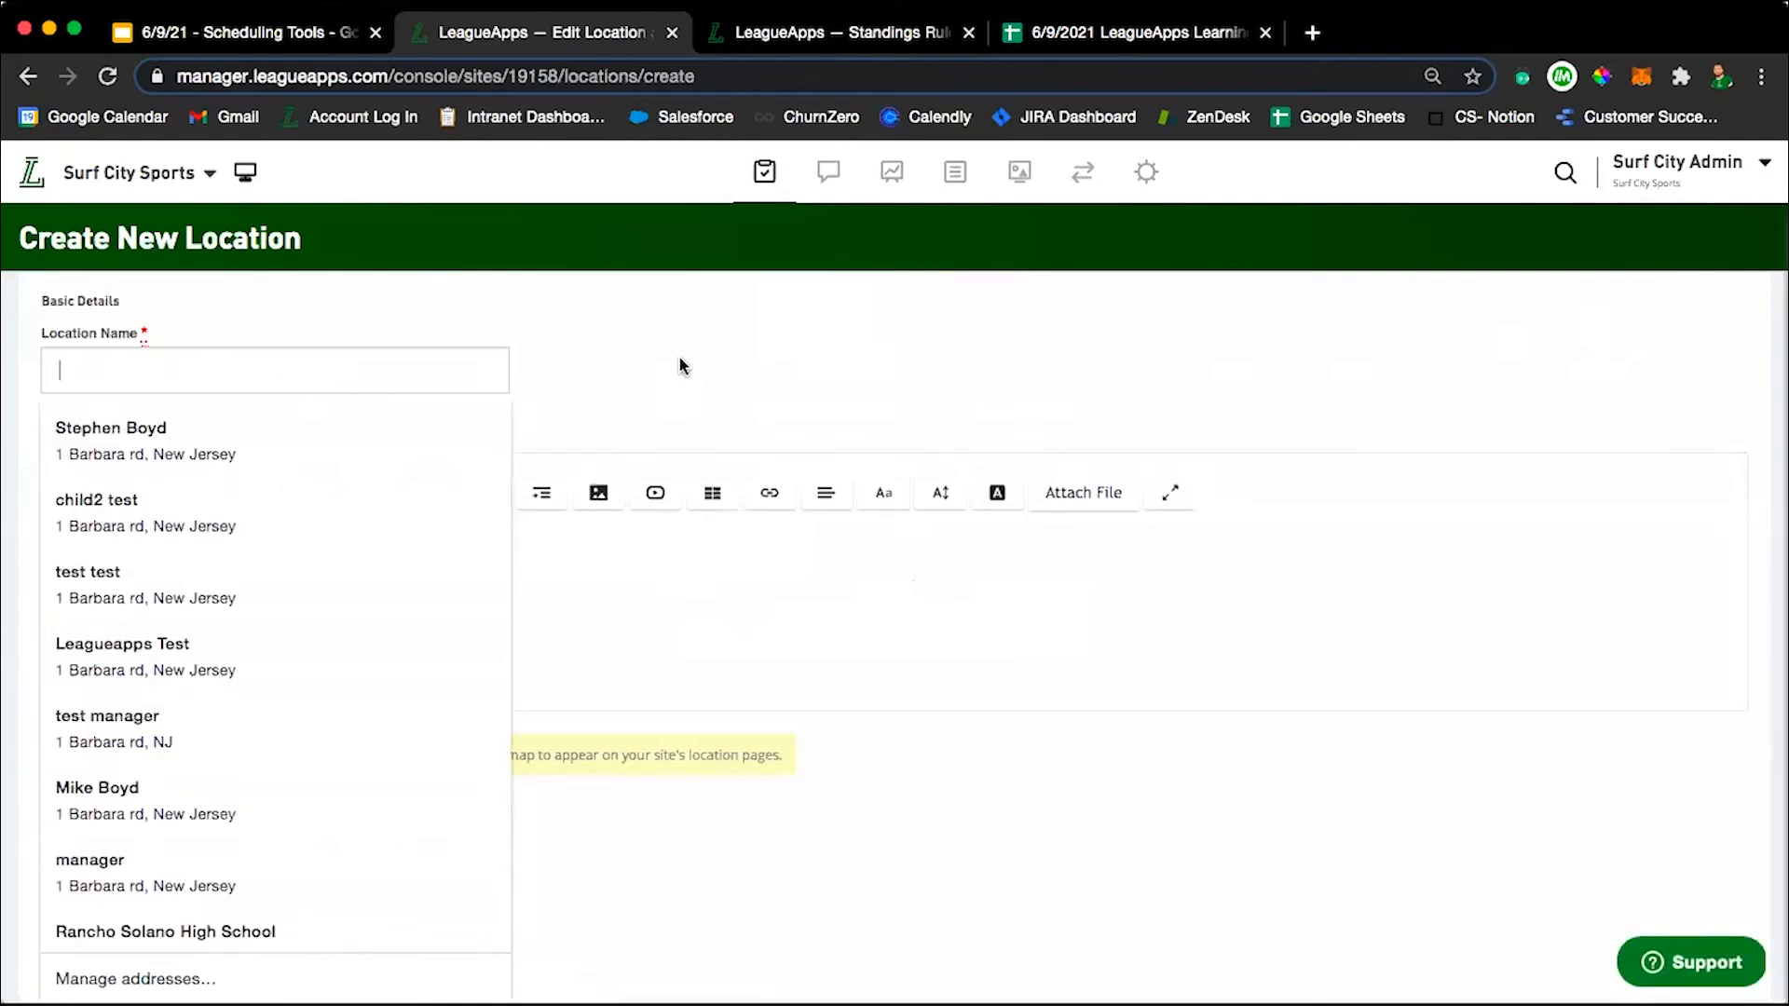
scroll(678, 365, "down", 2)
scroll(679, 365, "down", 1)
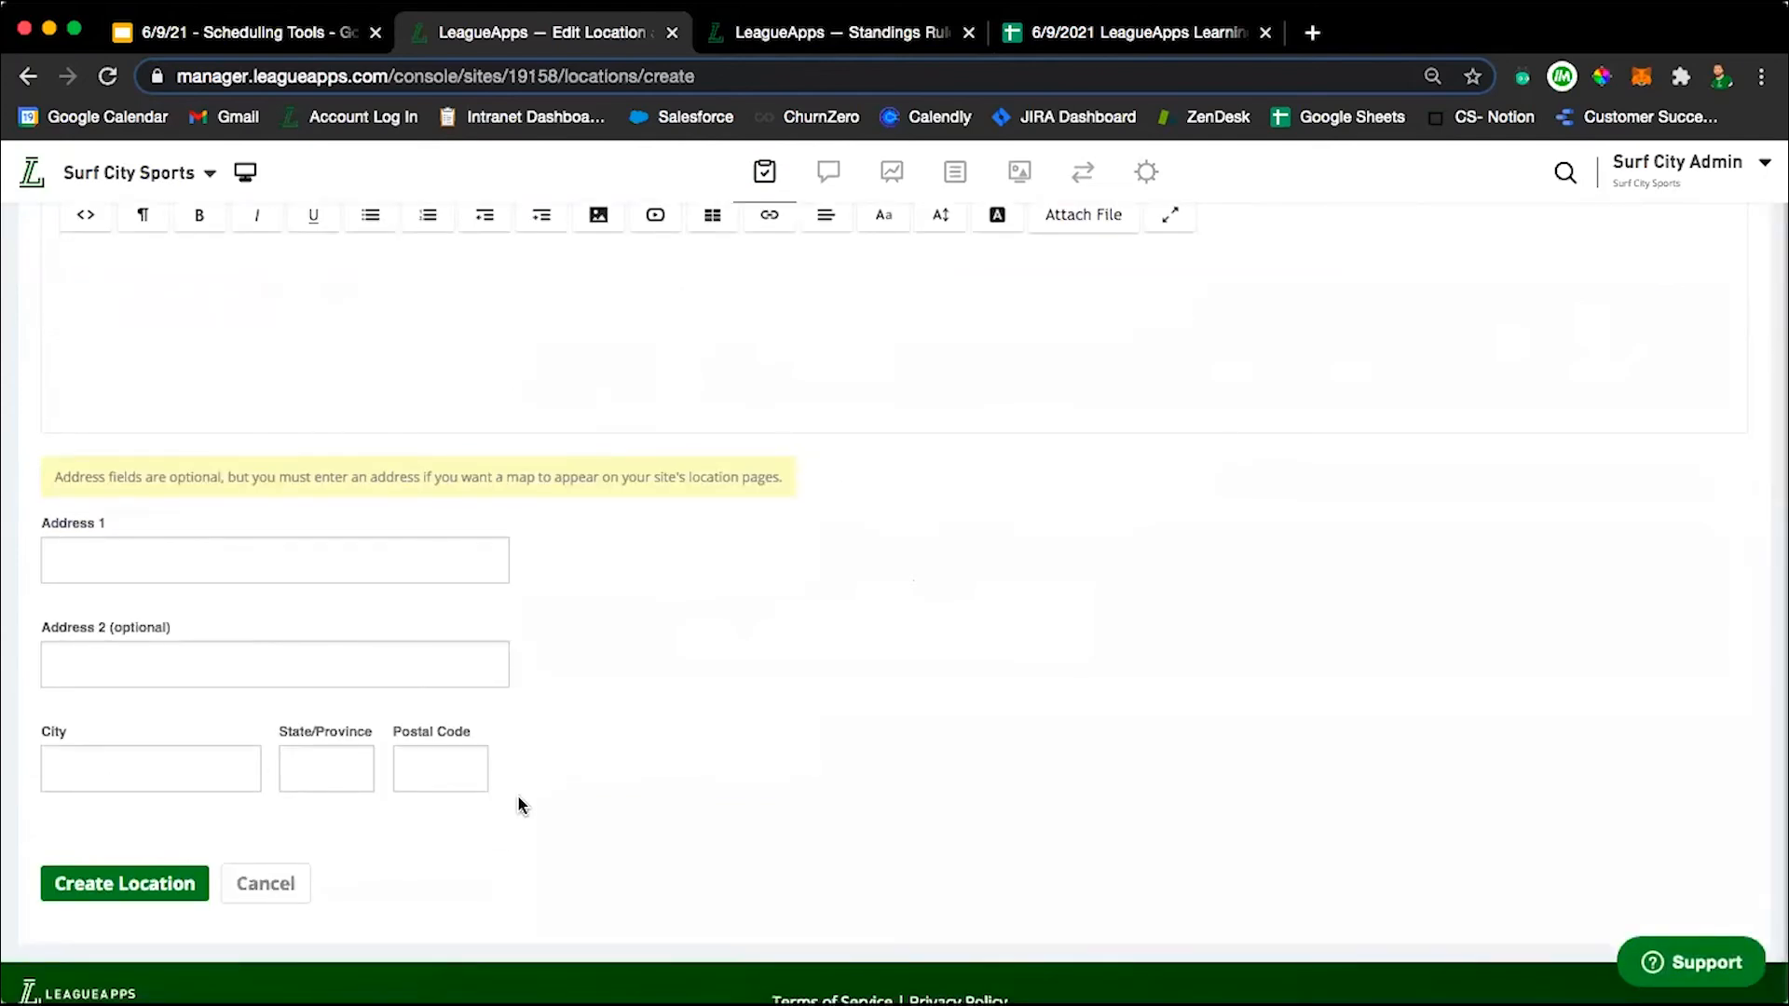
scroll(738, 783, "up", 2)
scroll(334, 582, "down", 3)
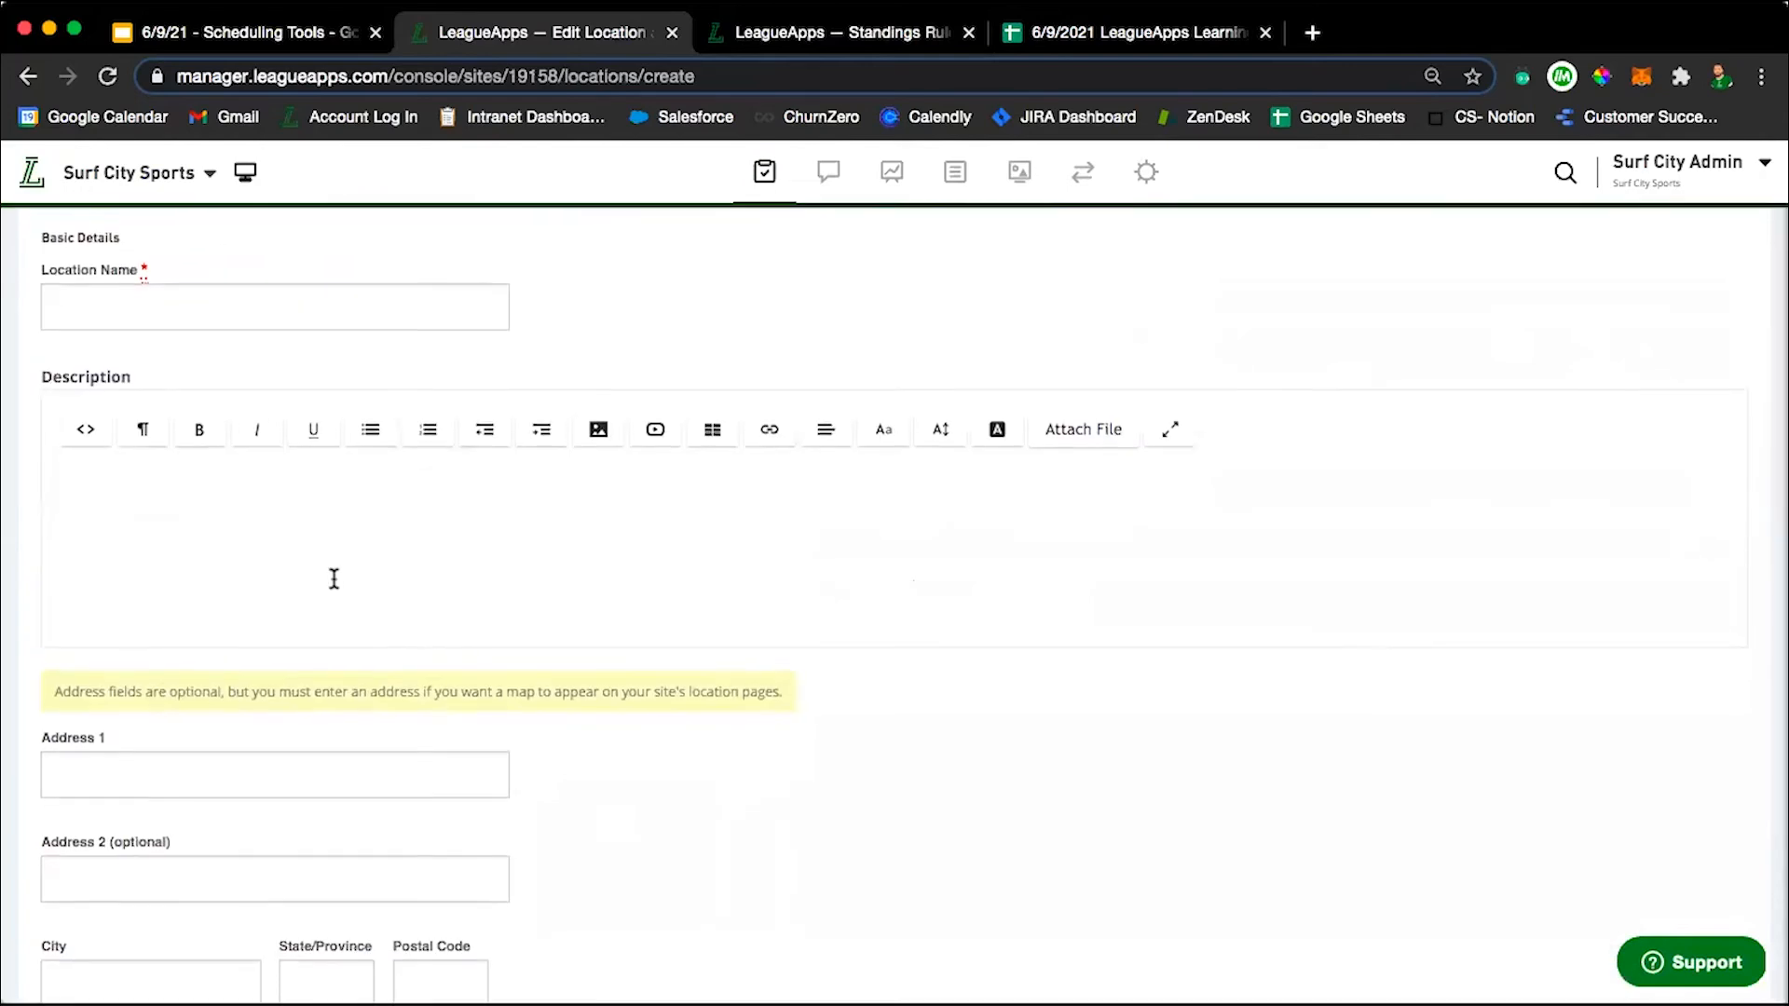
Leave the blank new location form and open Alga Norte Community Park from the Locations list for editing.
scroll(334, 583, "up", 3)
left_click(28, 75)
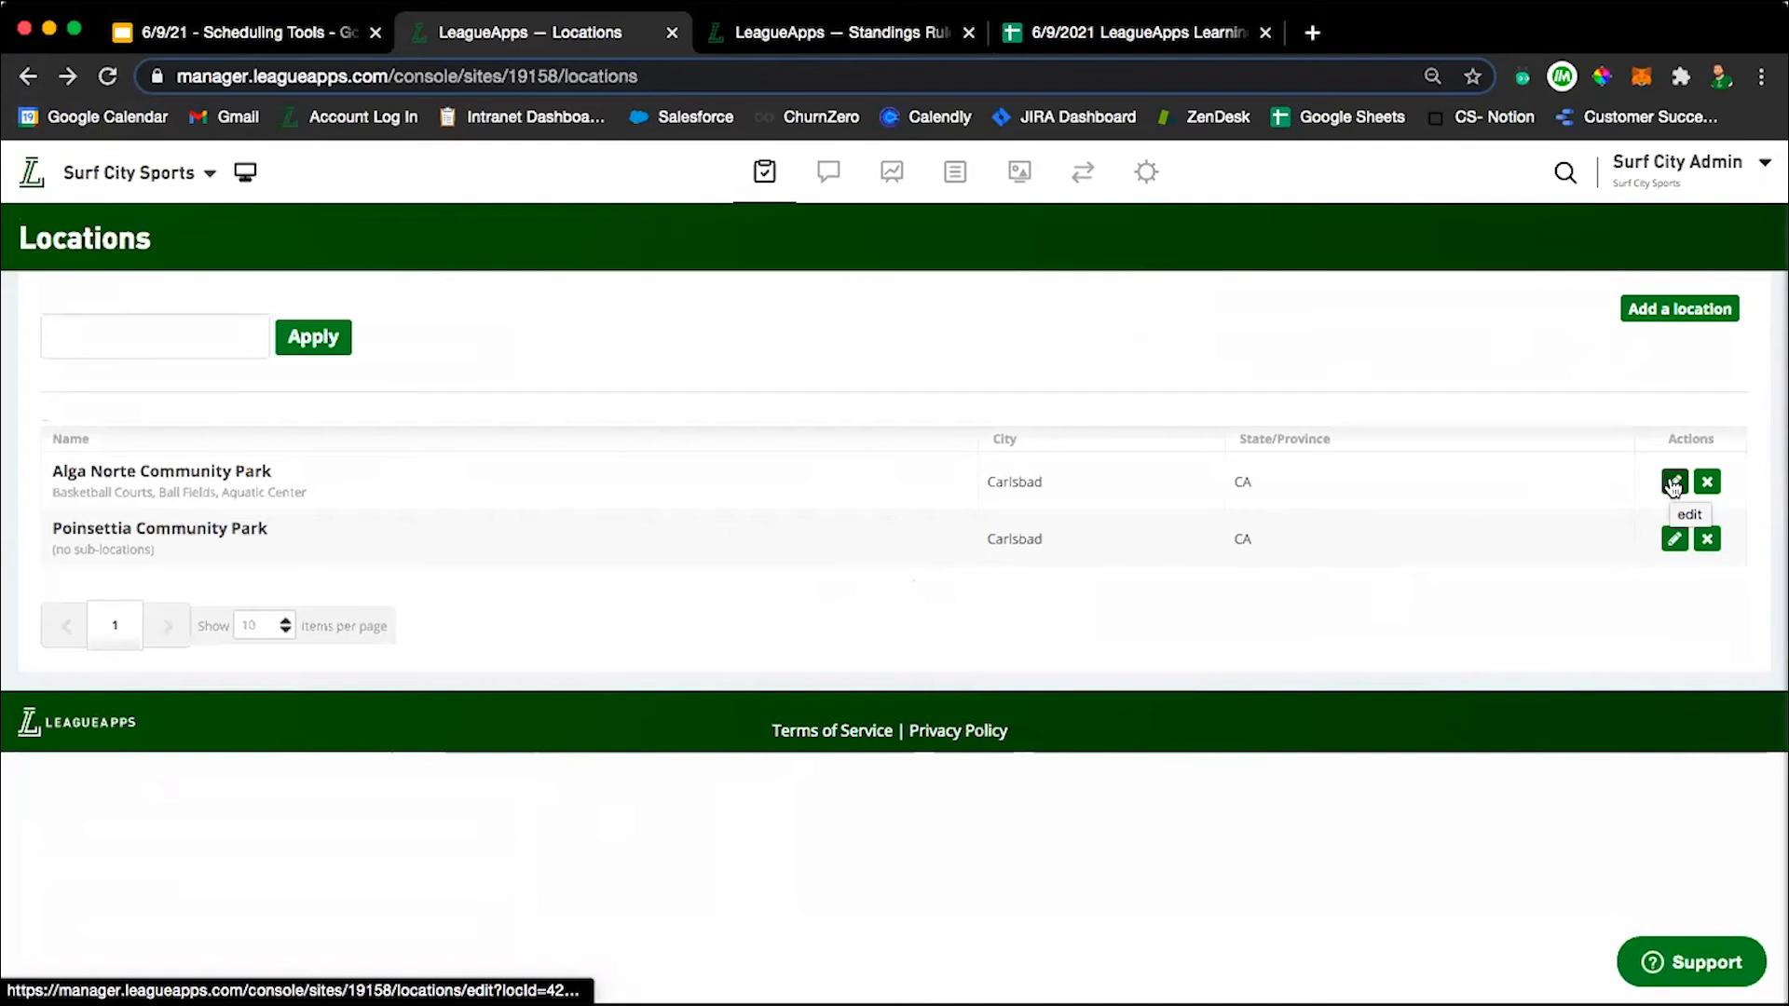
left_click(1674, 483)
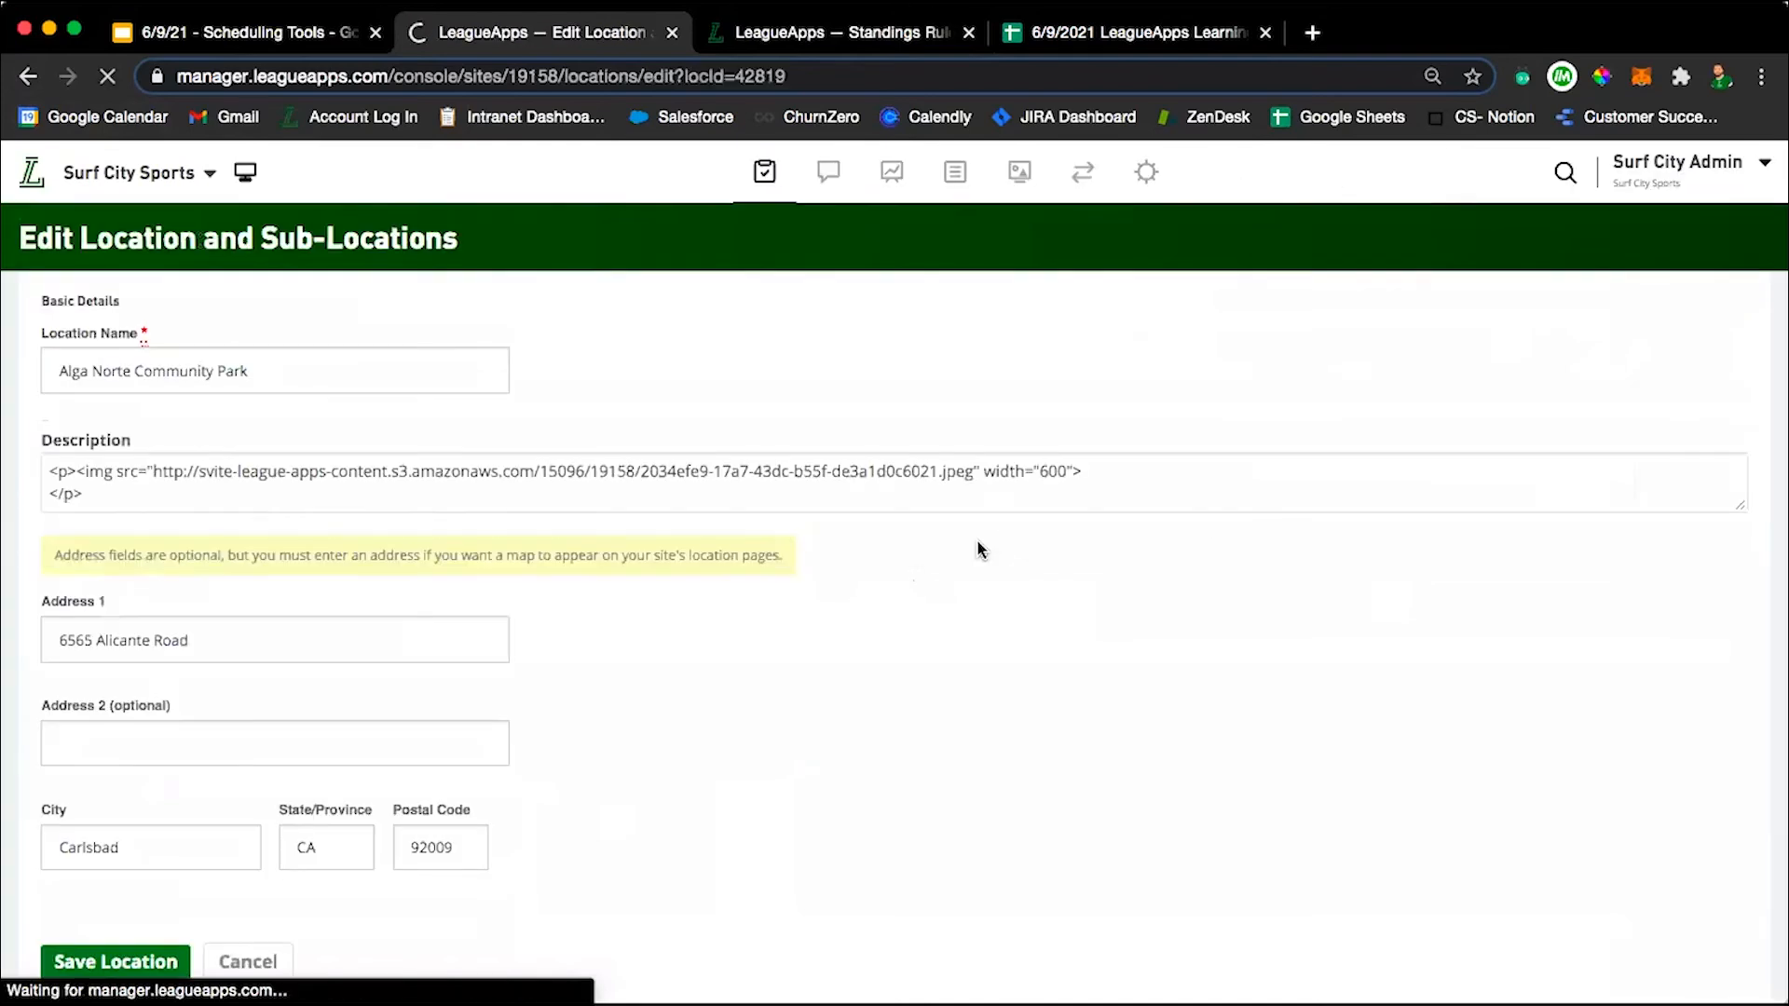
Examine Alga Norte Community Park's description map image, address fields and sub-locations list.
scroll(976, 538, "down", 5)
scroll(773, 633, "up", 1)
scroll(768, 623, "up", 2)
scroll(769, 624, "down", 1)
scroll(326, 657, "up", 2)
scroll(673, 646, "down", 2)
scroll(672, 645, "down", 3)
scroll(671, 645, "up", 3)
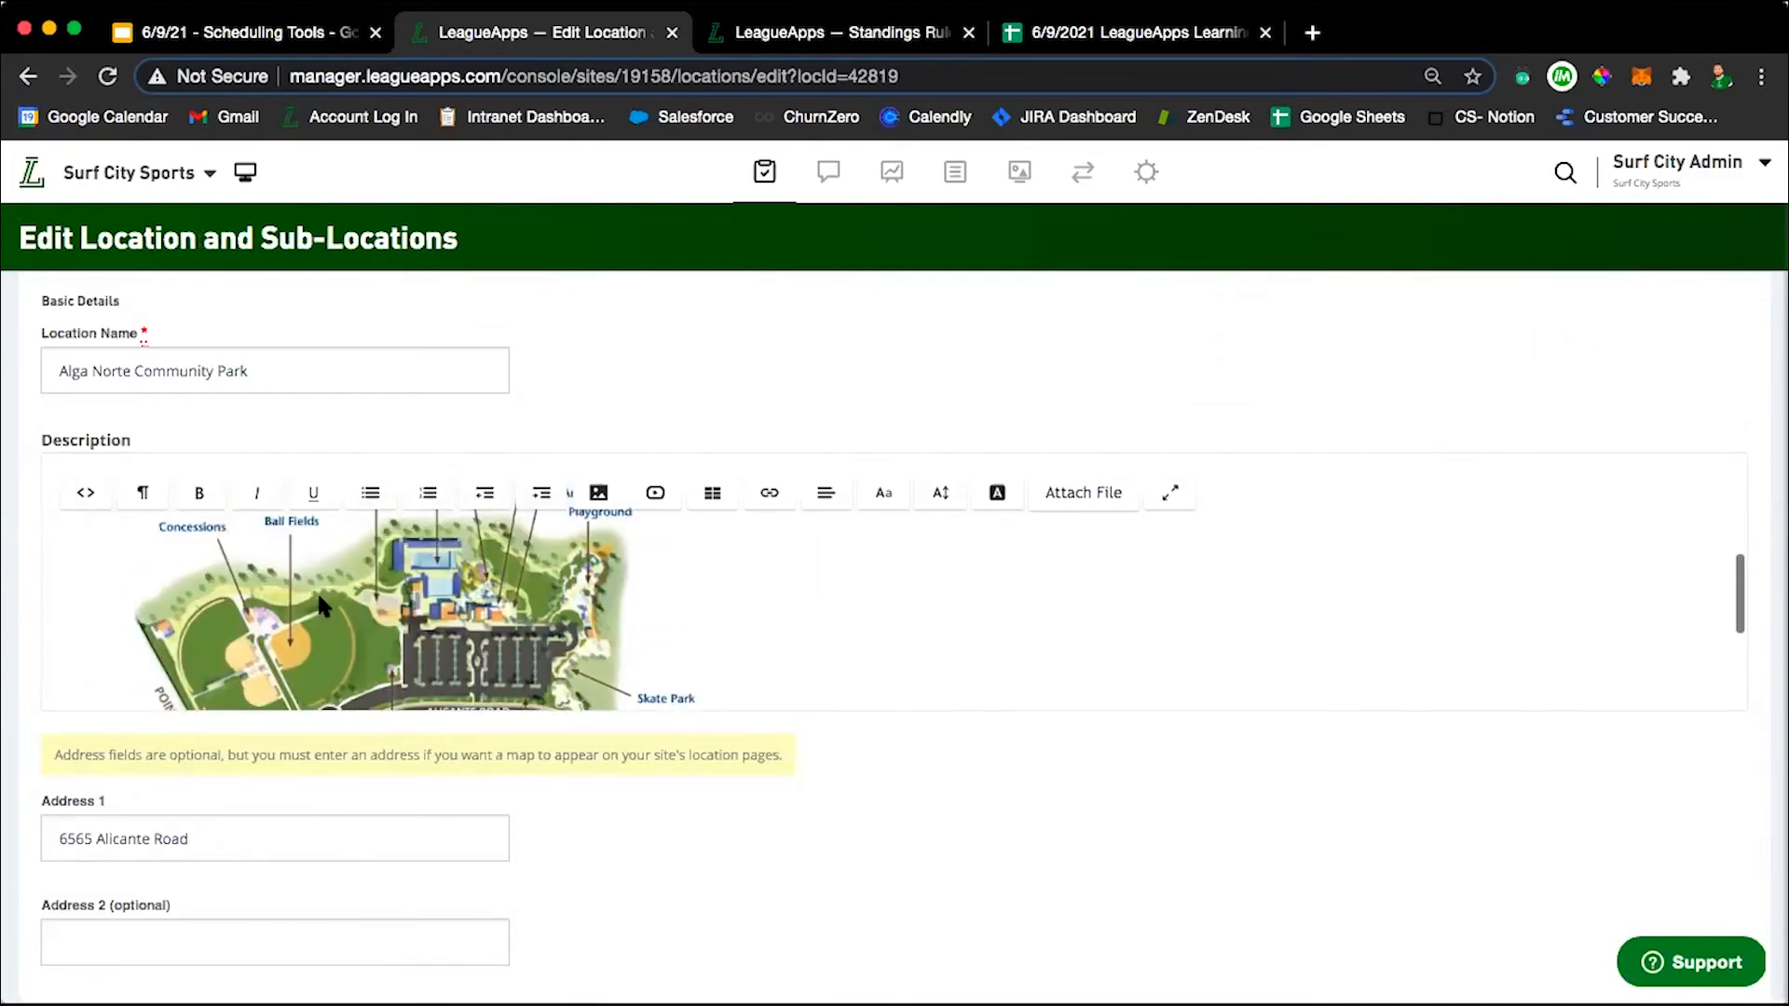
scroll(661, 629, "down", 3)
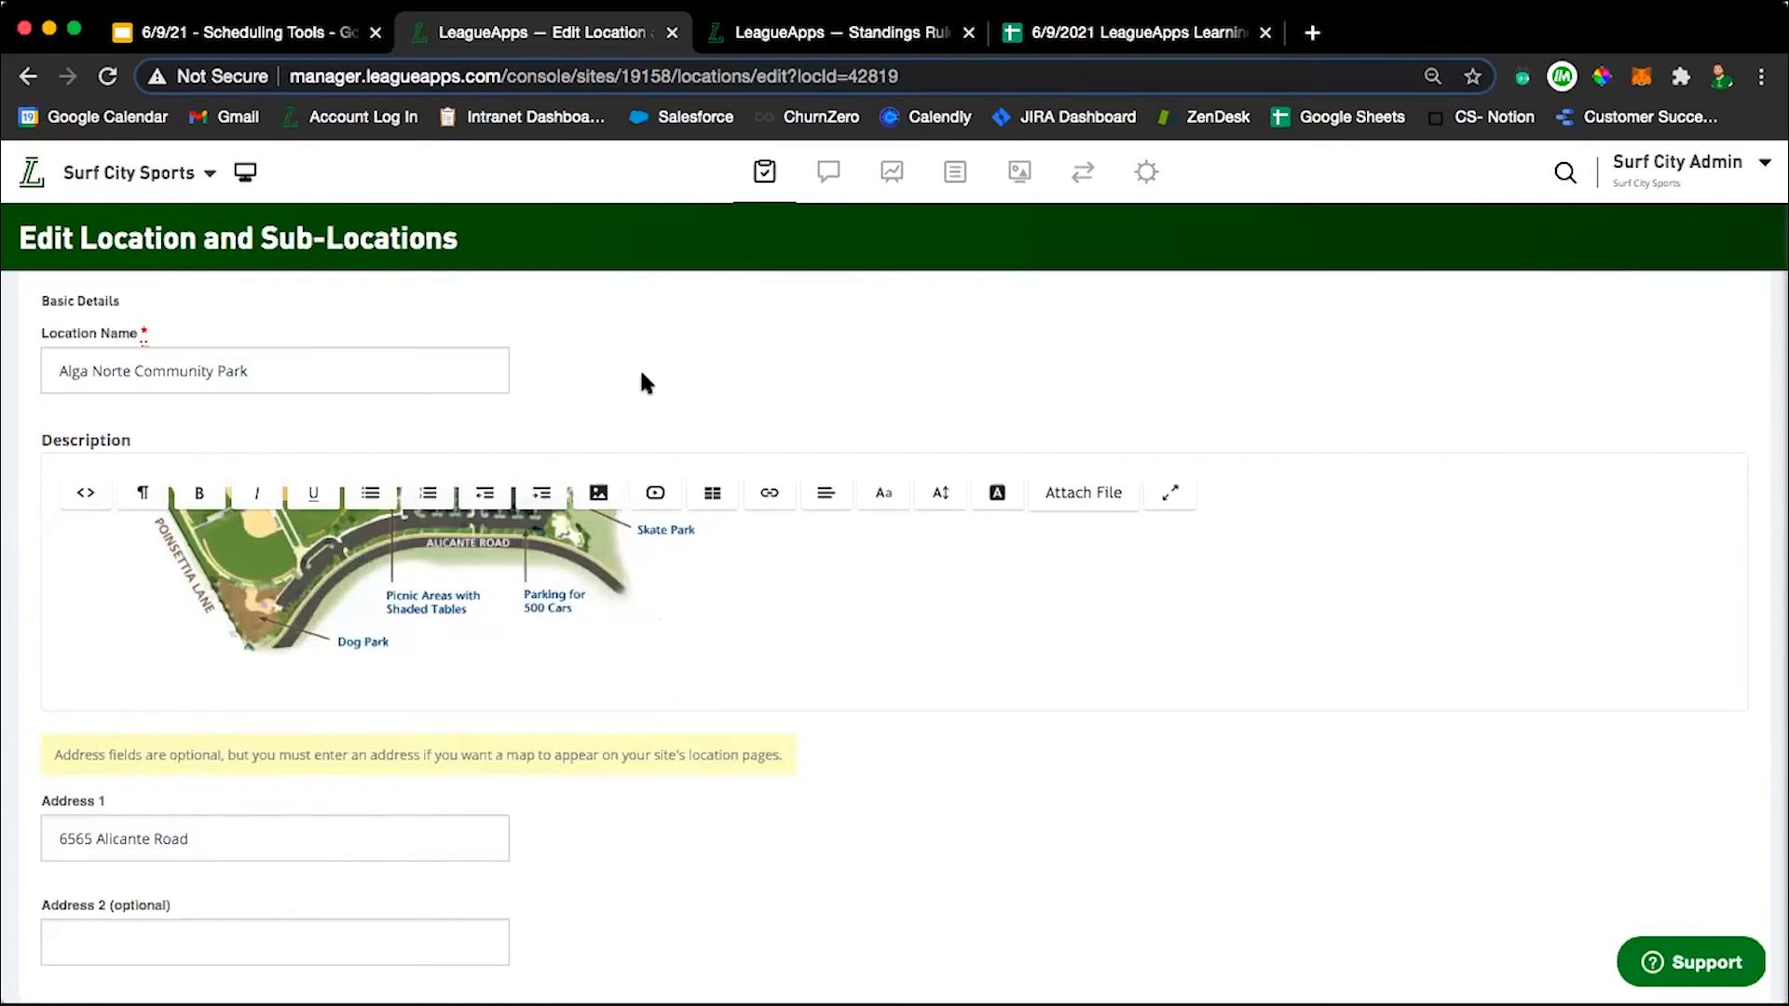
scroll(641, 382, "down", 10)
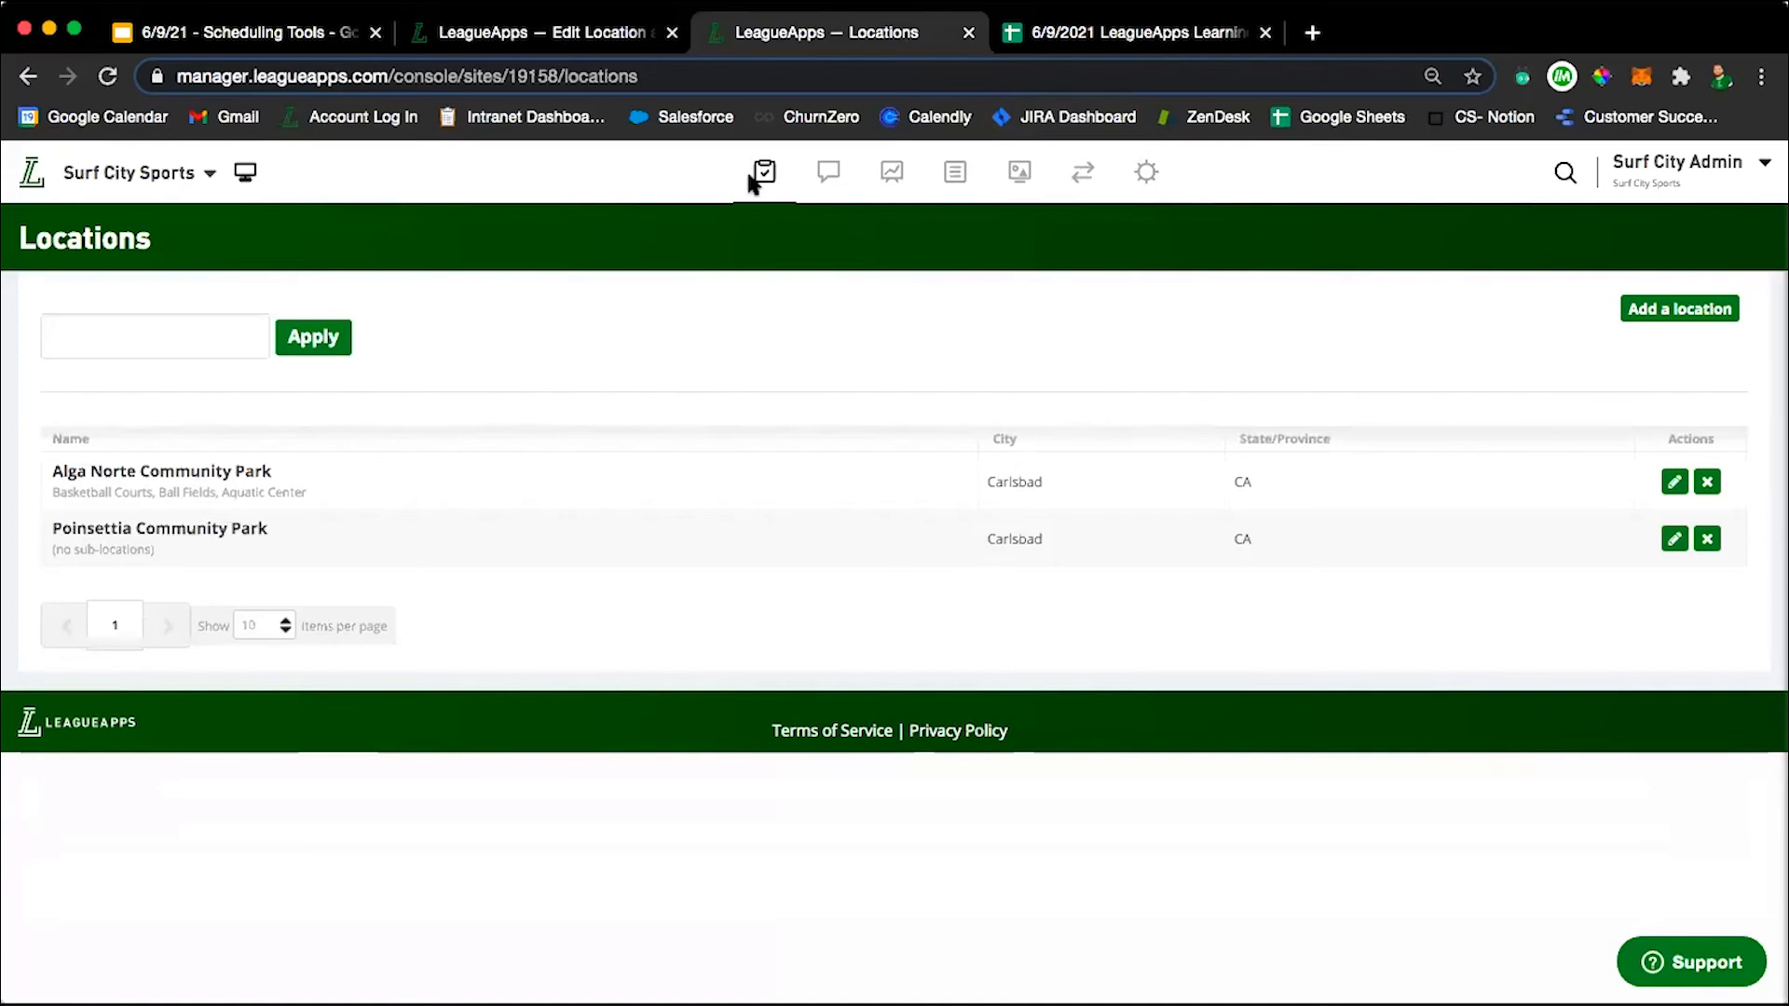
Open the site's Locations list in the other LeagueApps browser tab and show its entry under Logistics again.
left_click(760, 177)
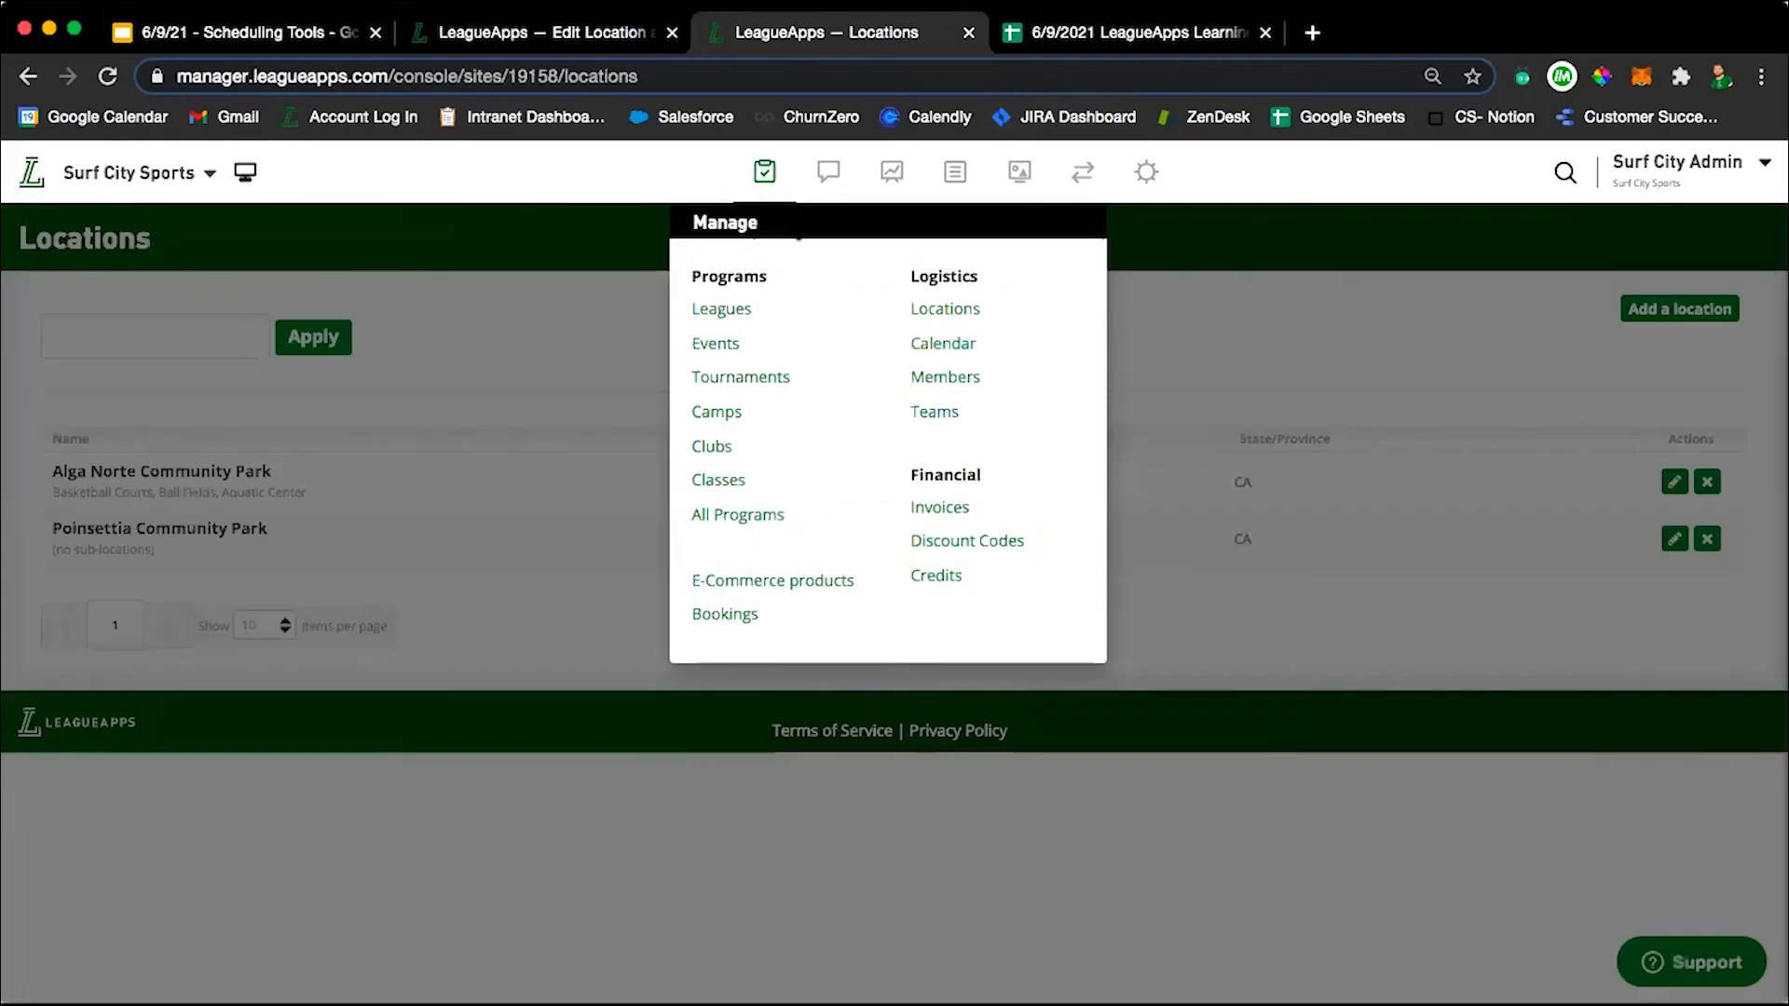
left_click(967, 308)
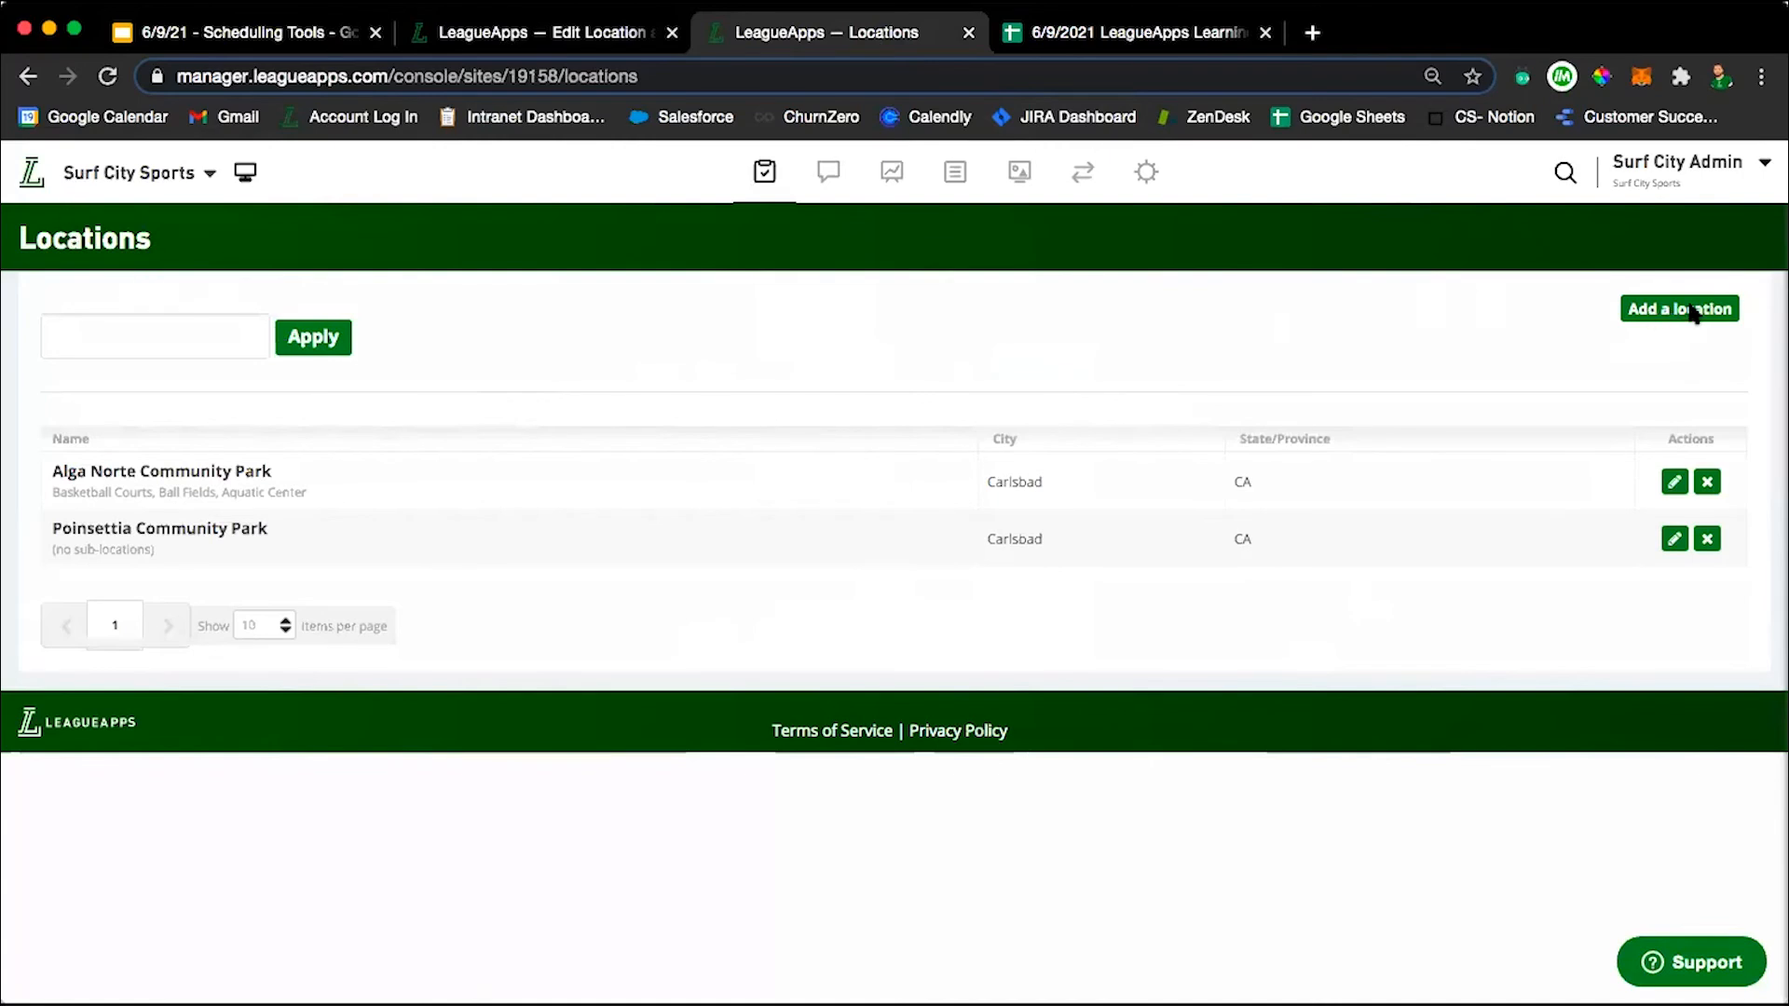
left_click(764, 171)
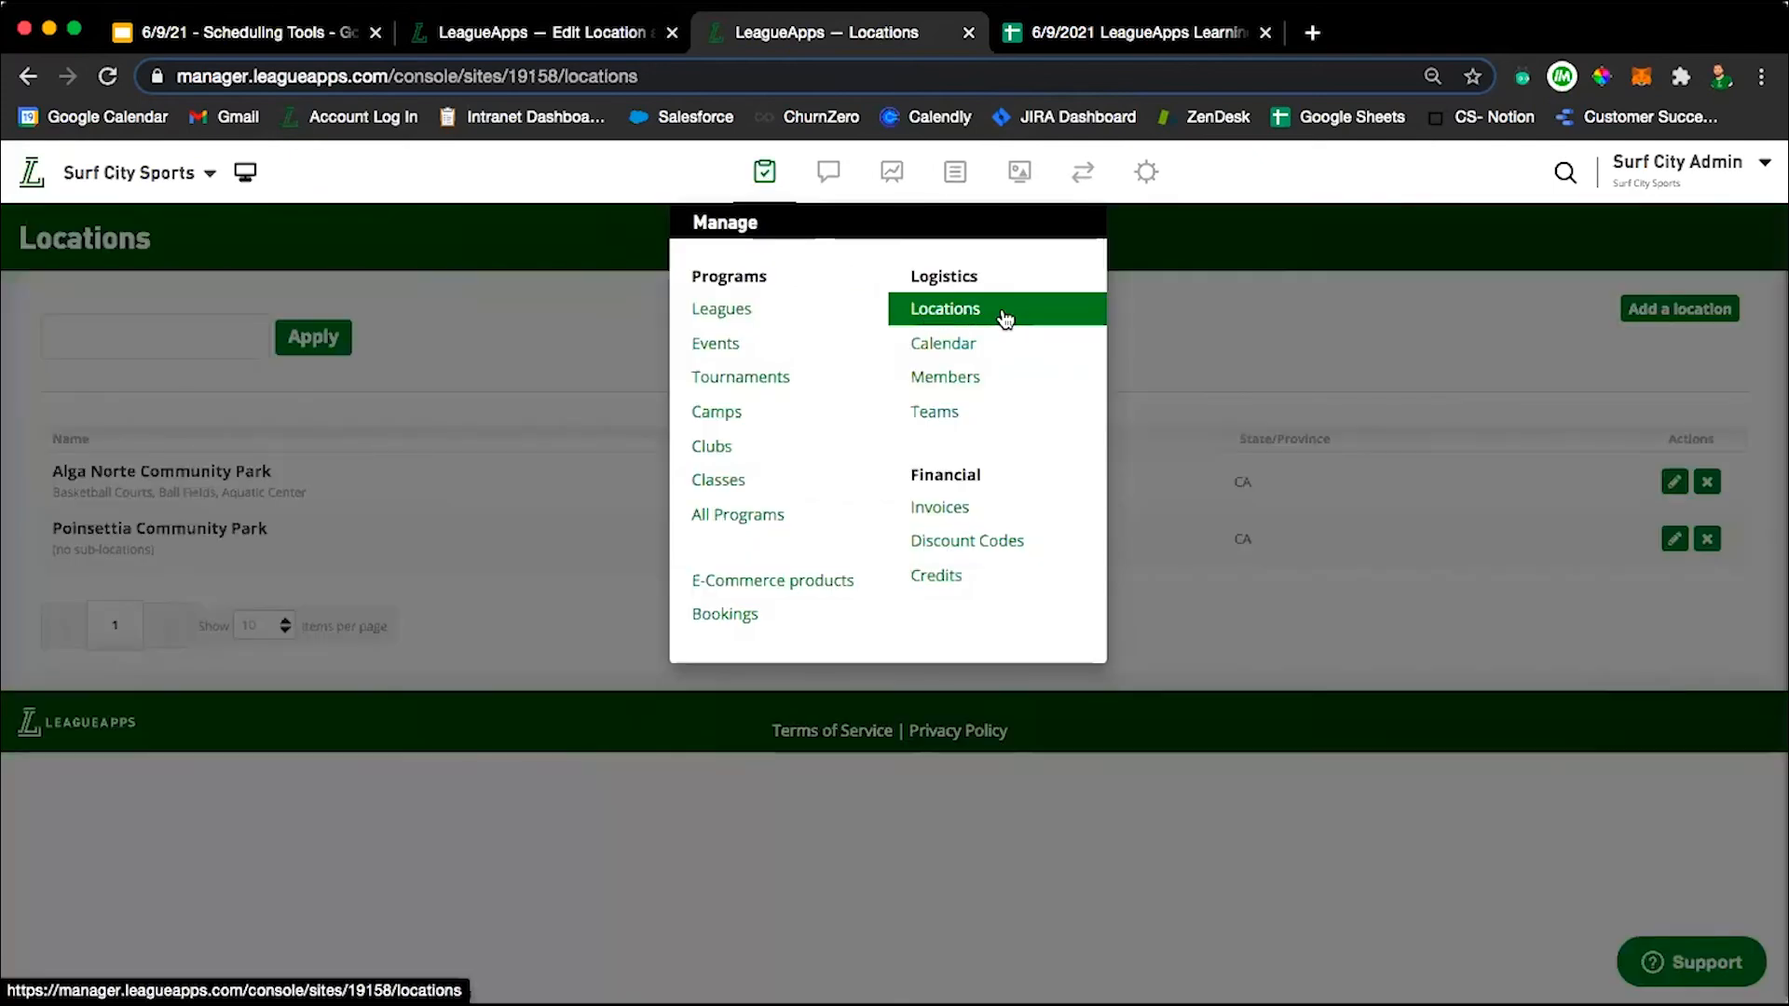
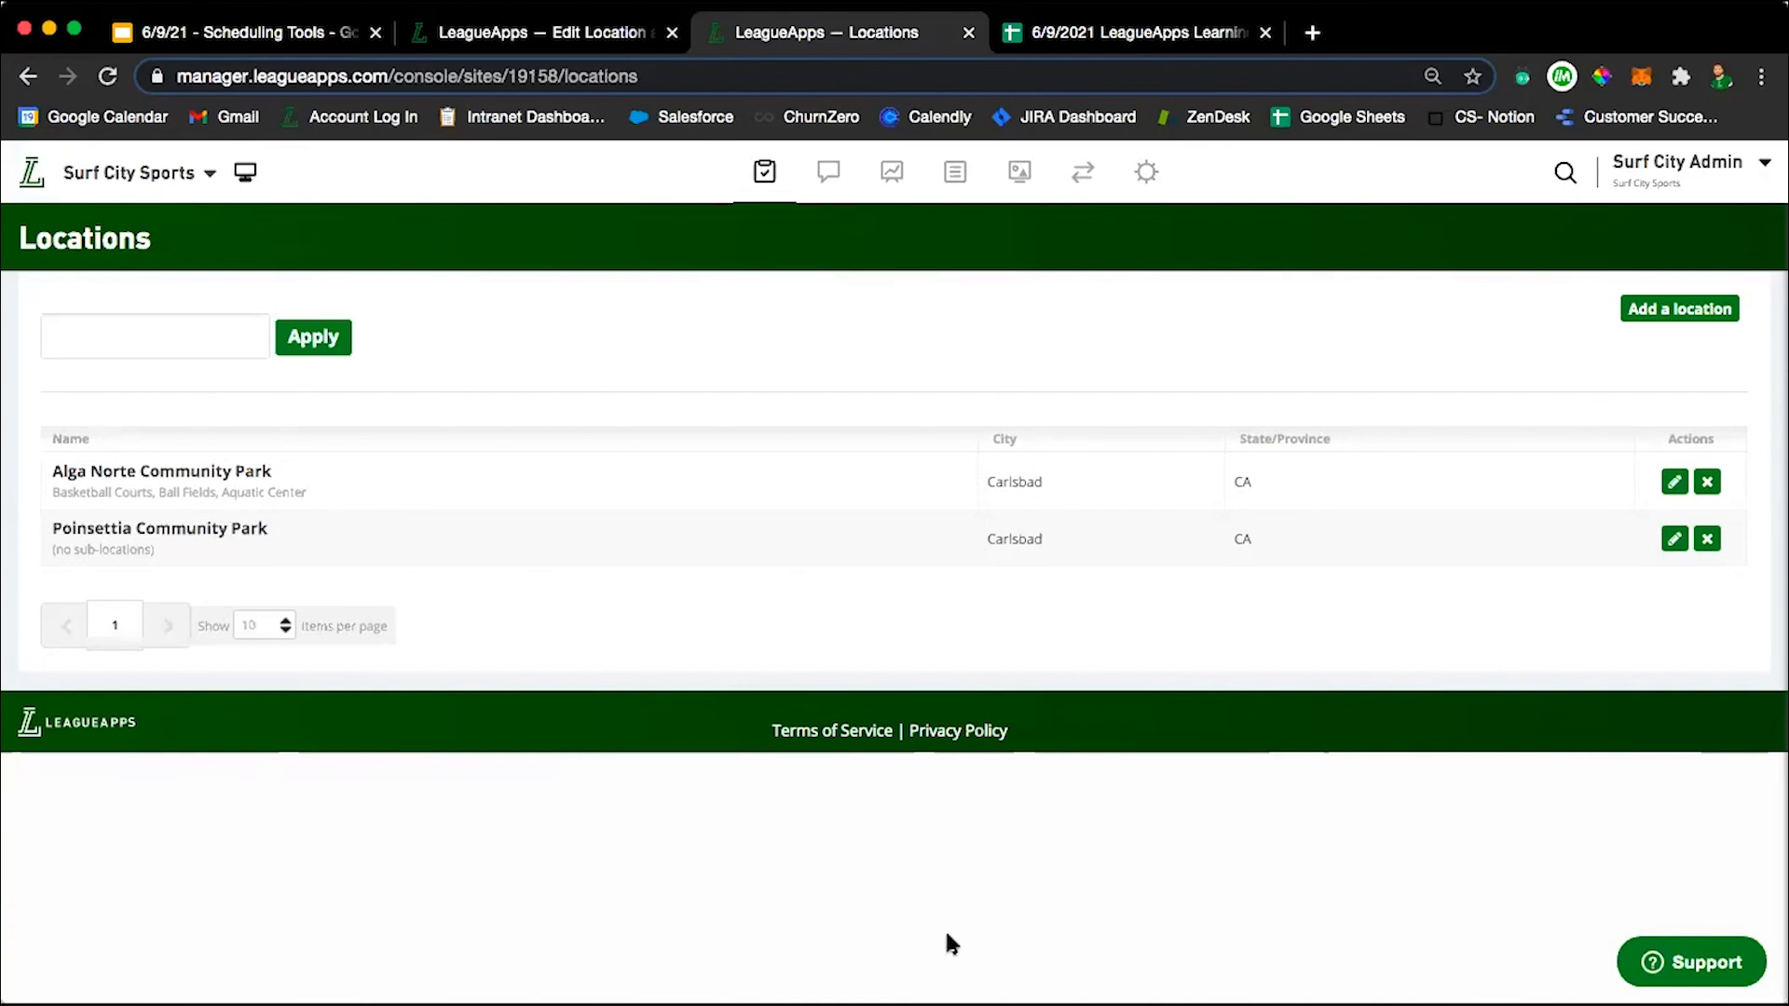
Return to the Dodgeball 2021 Tournament dashboard and open the schedule of its 10U age group.
key("super+Left")
scroll(917, 436, "up", 1)
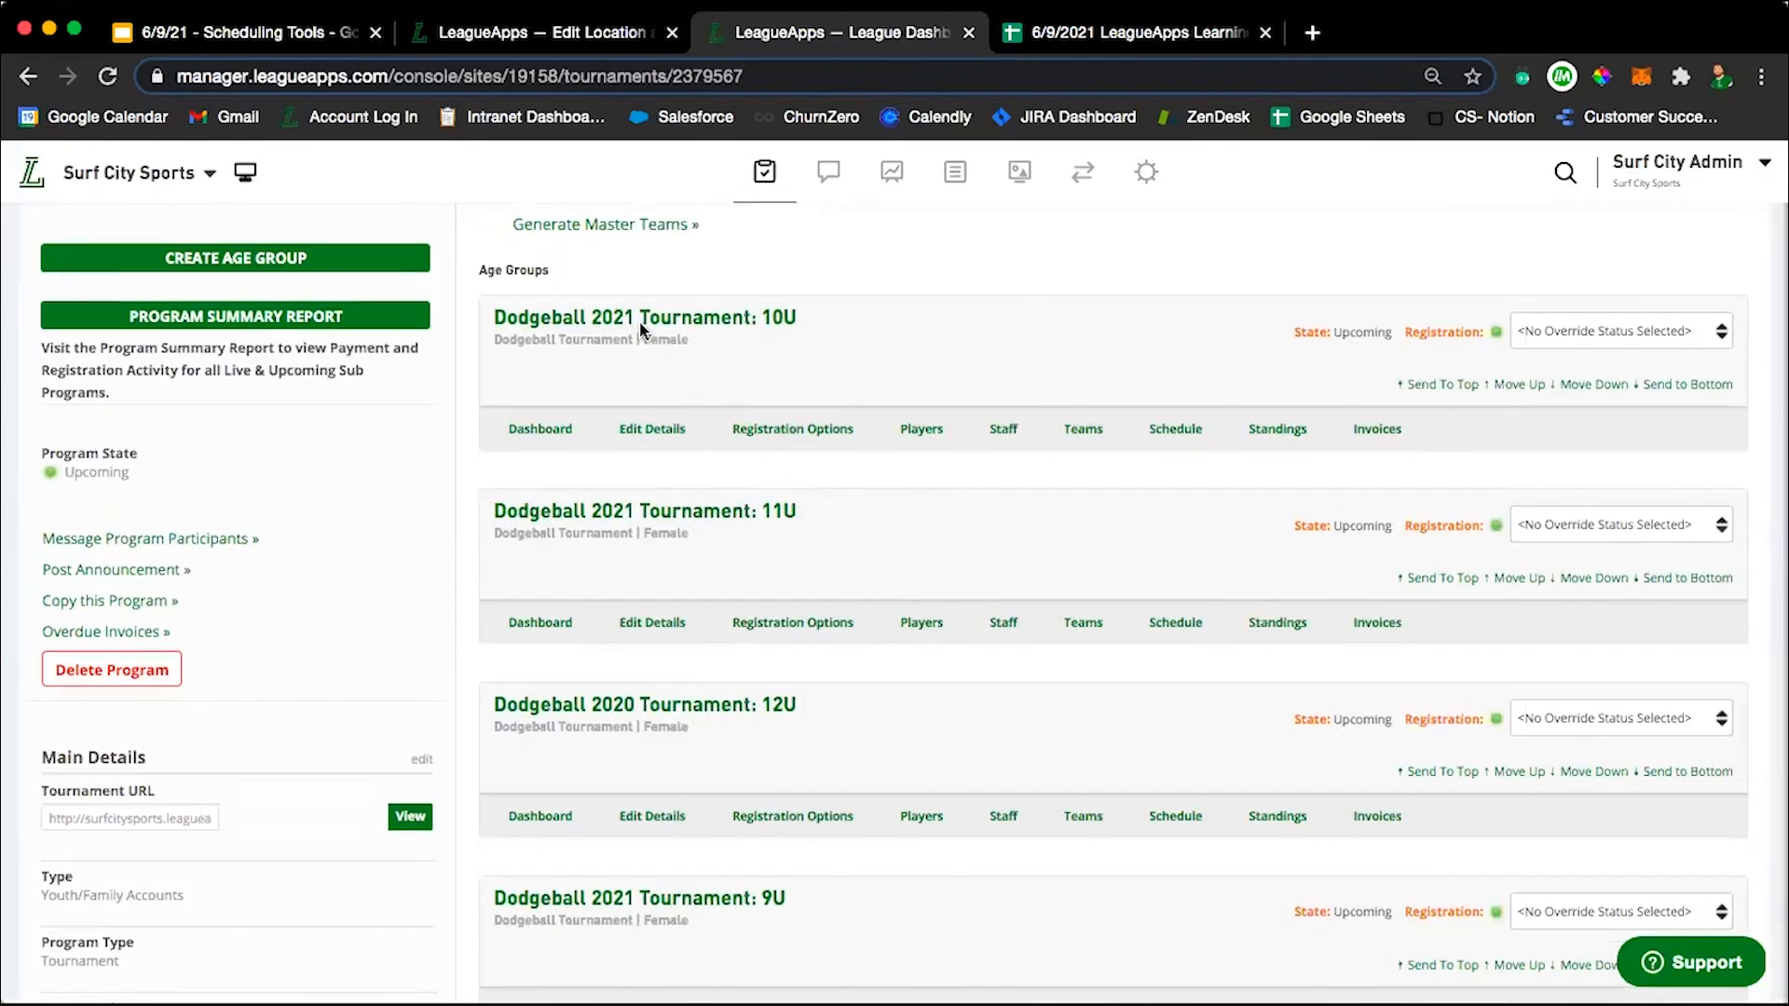
scroll(939, 372, "down", 2)
scroll(882, 322, "up", 2)
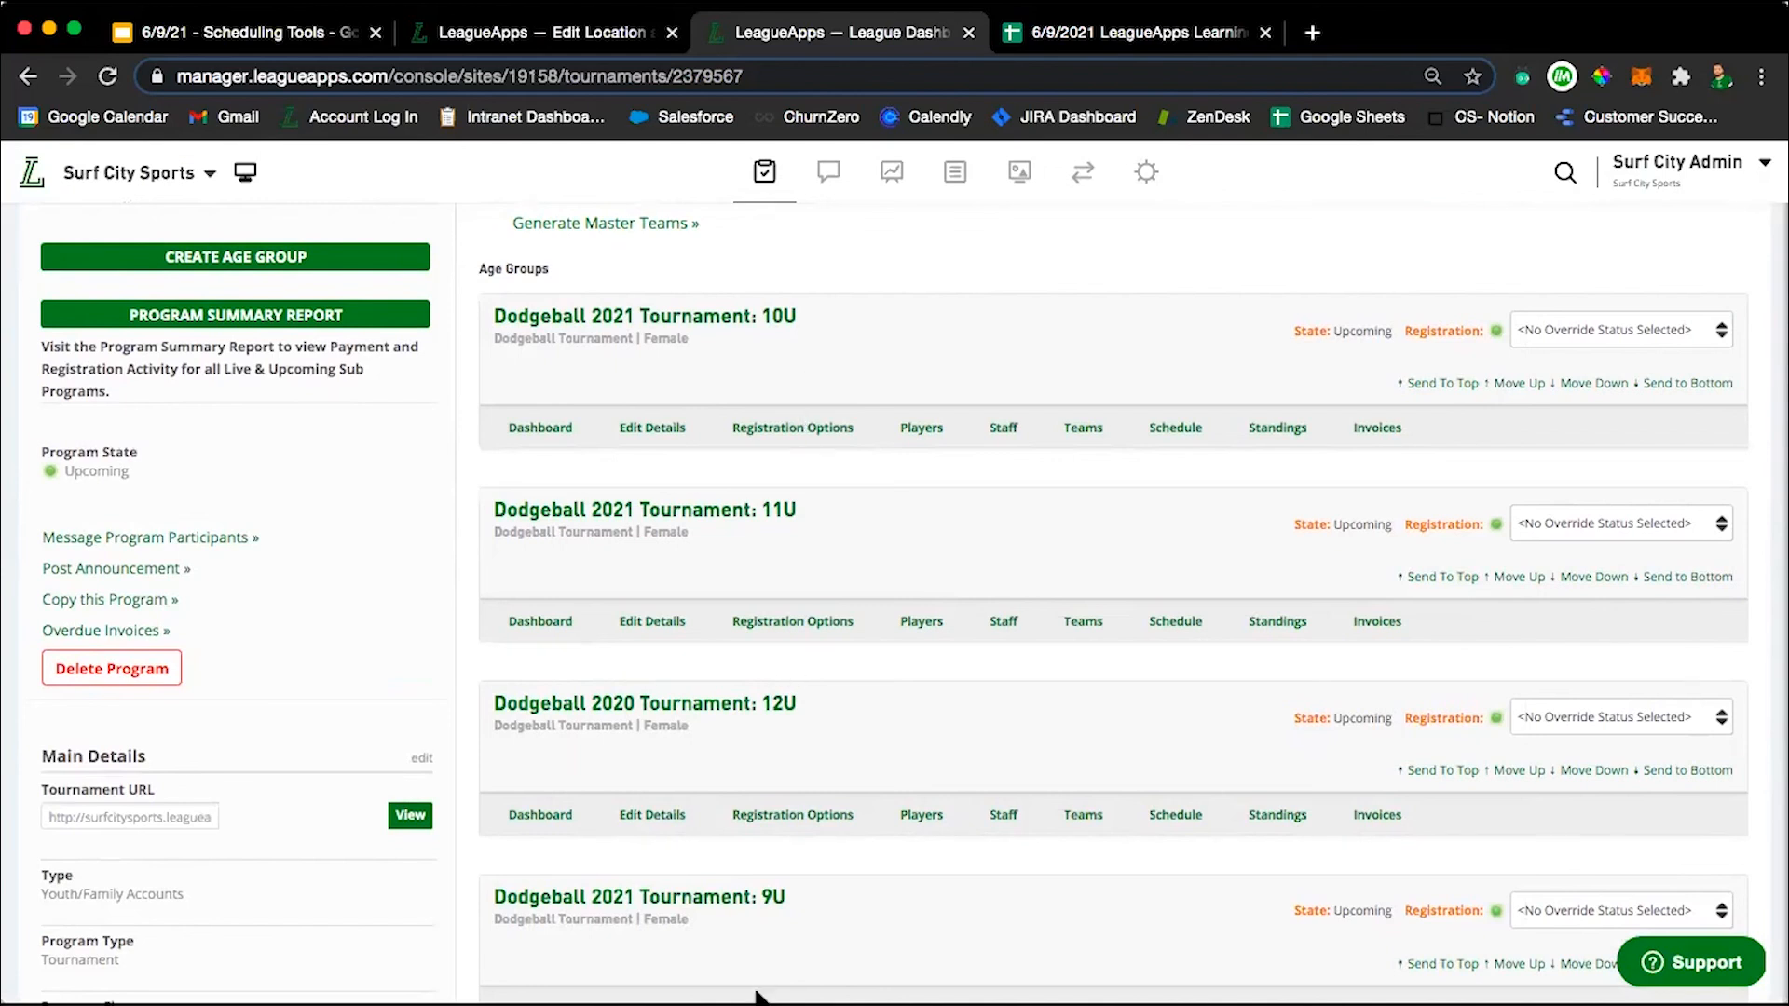
left_click(1175, 428)
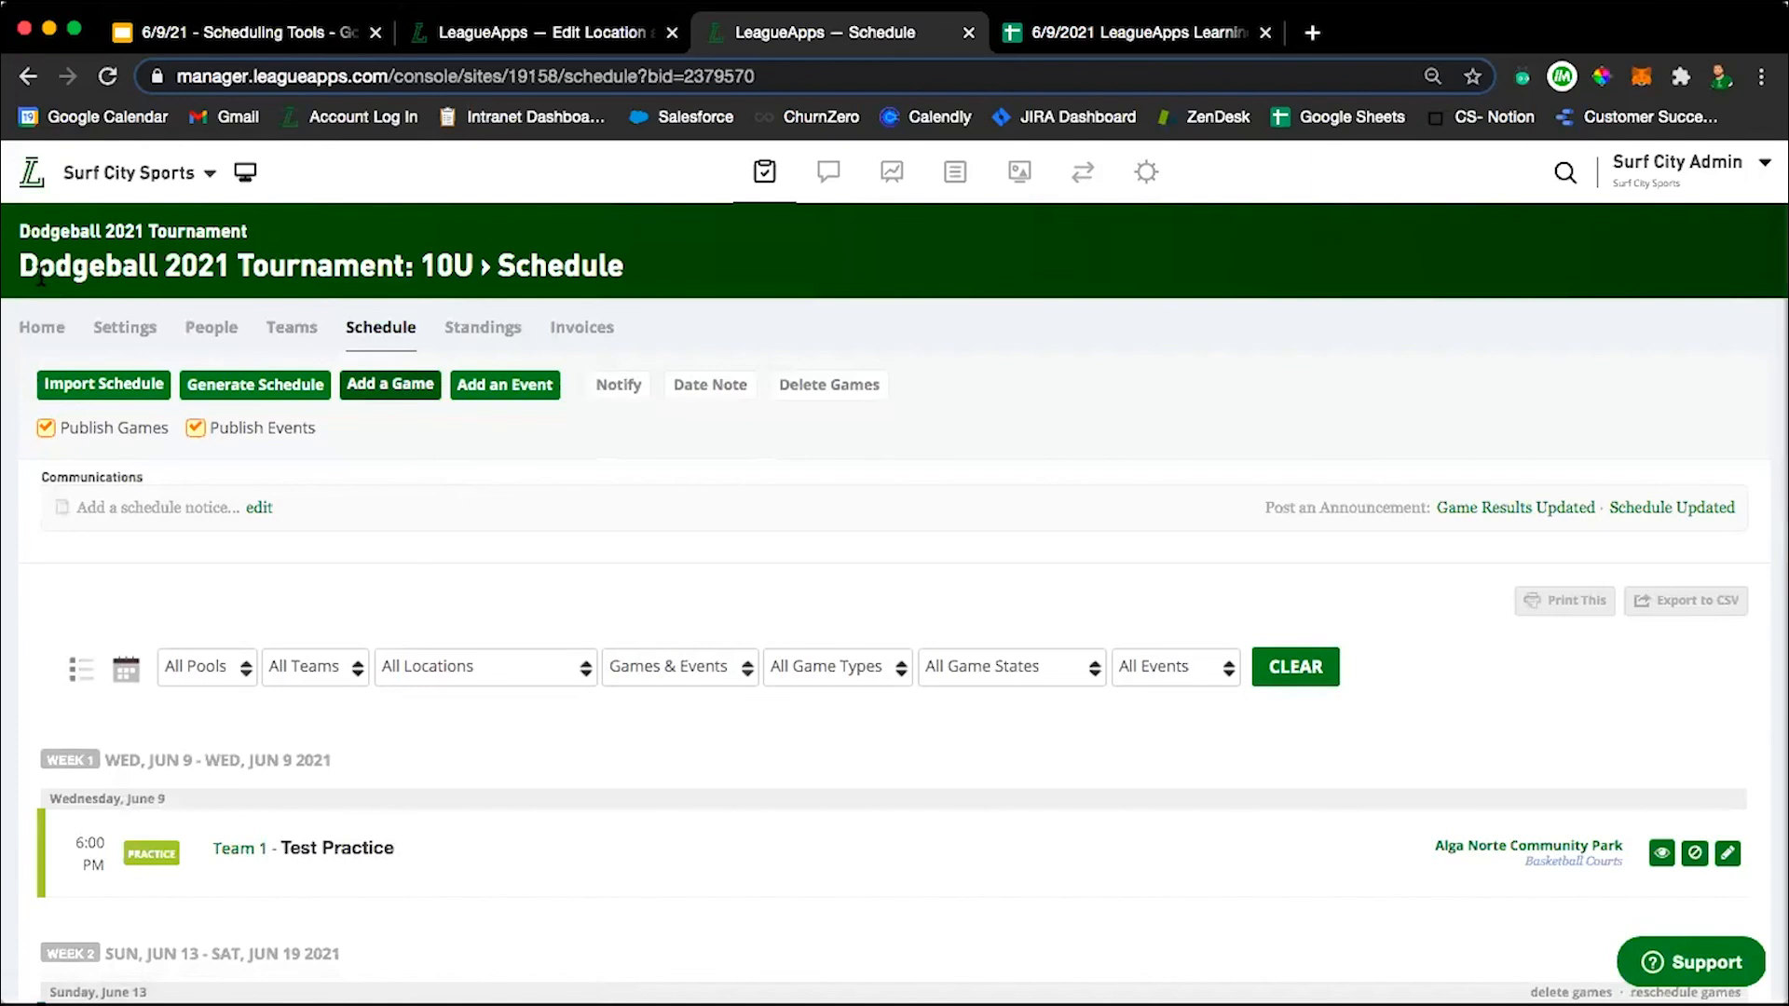
Open the 9U age group's schedule from the tournament dashboard, and view that age group's teams.
left_click(66, 235)
scroll(615, 759, "down", 3)
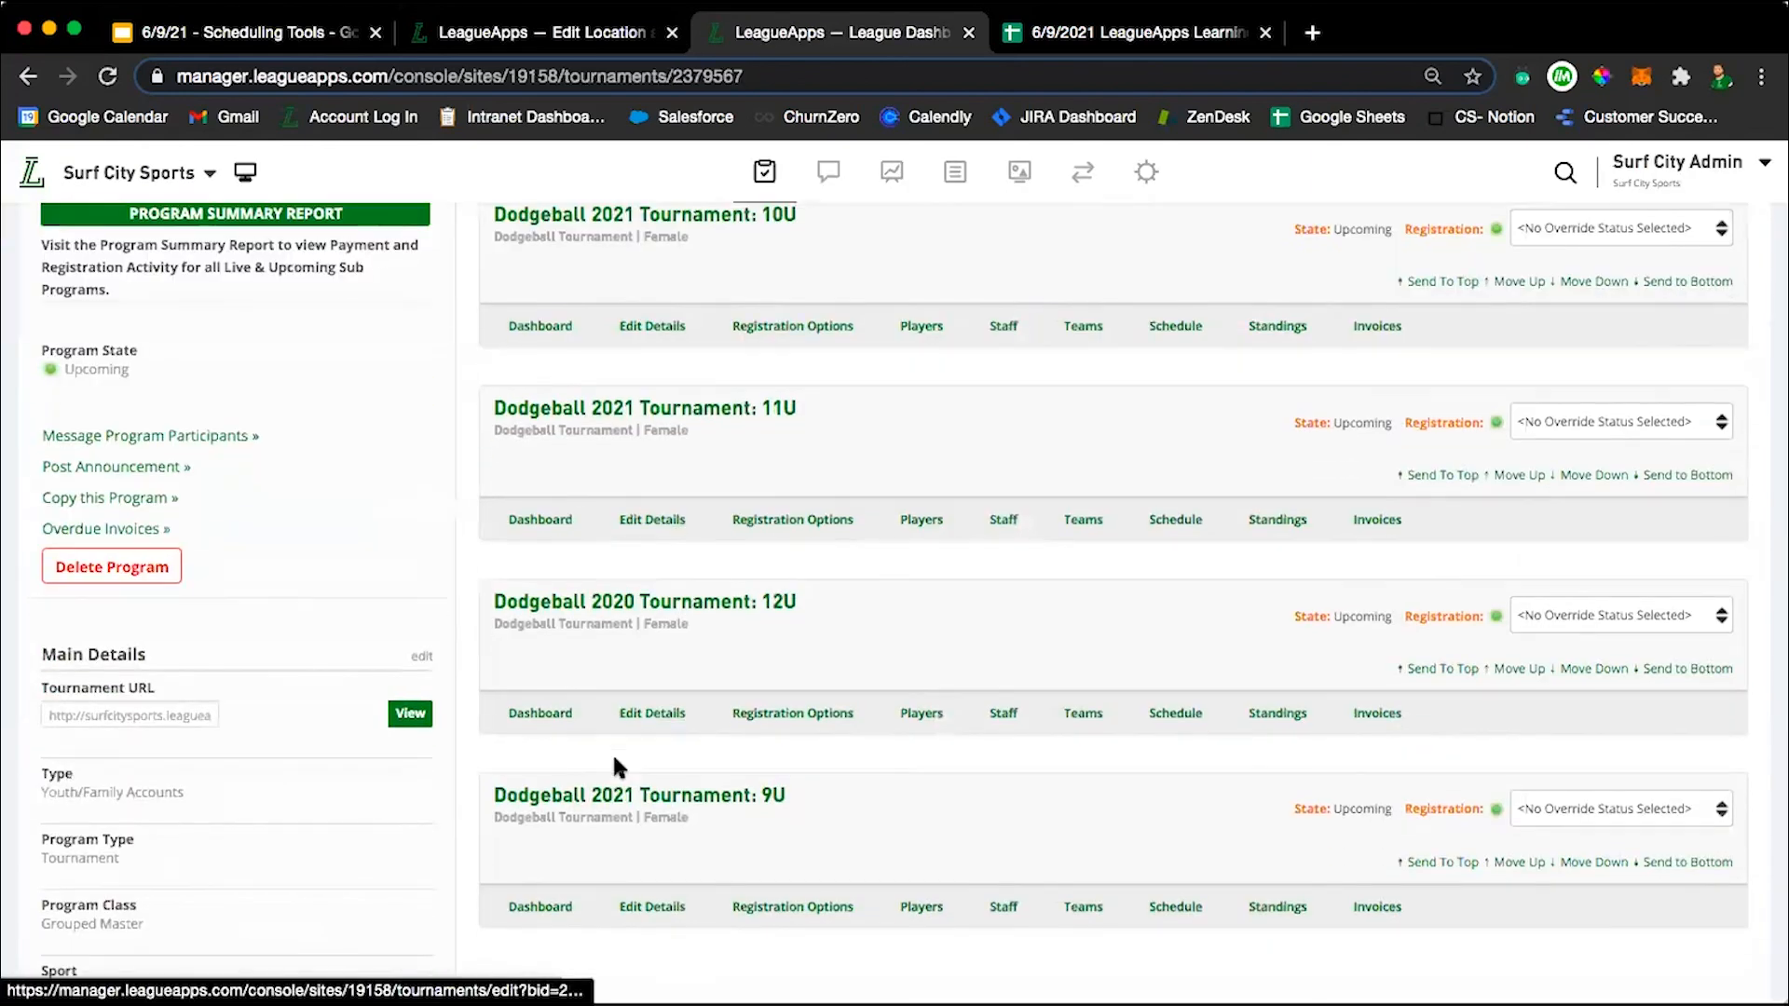
left_click(1178, 908)
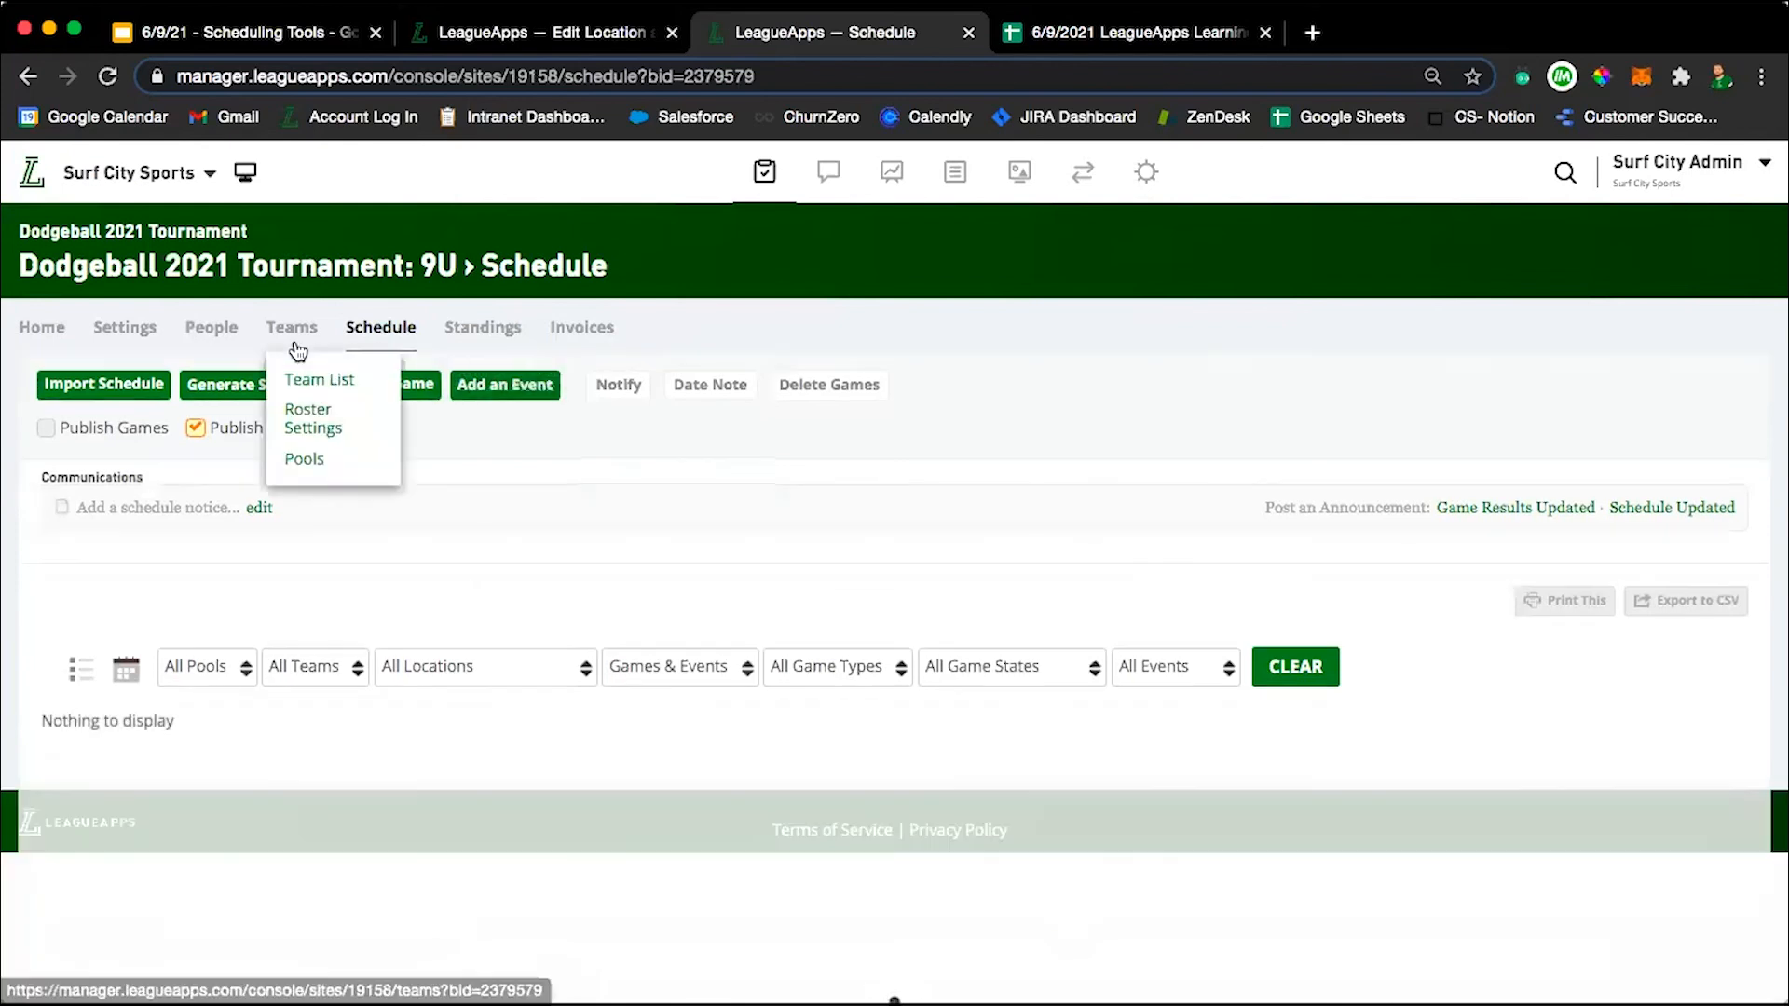
left_click(292, 337)
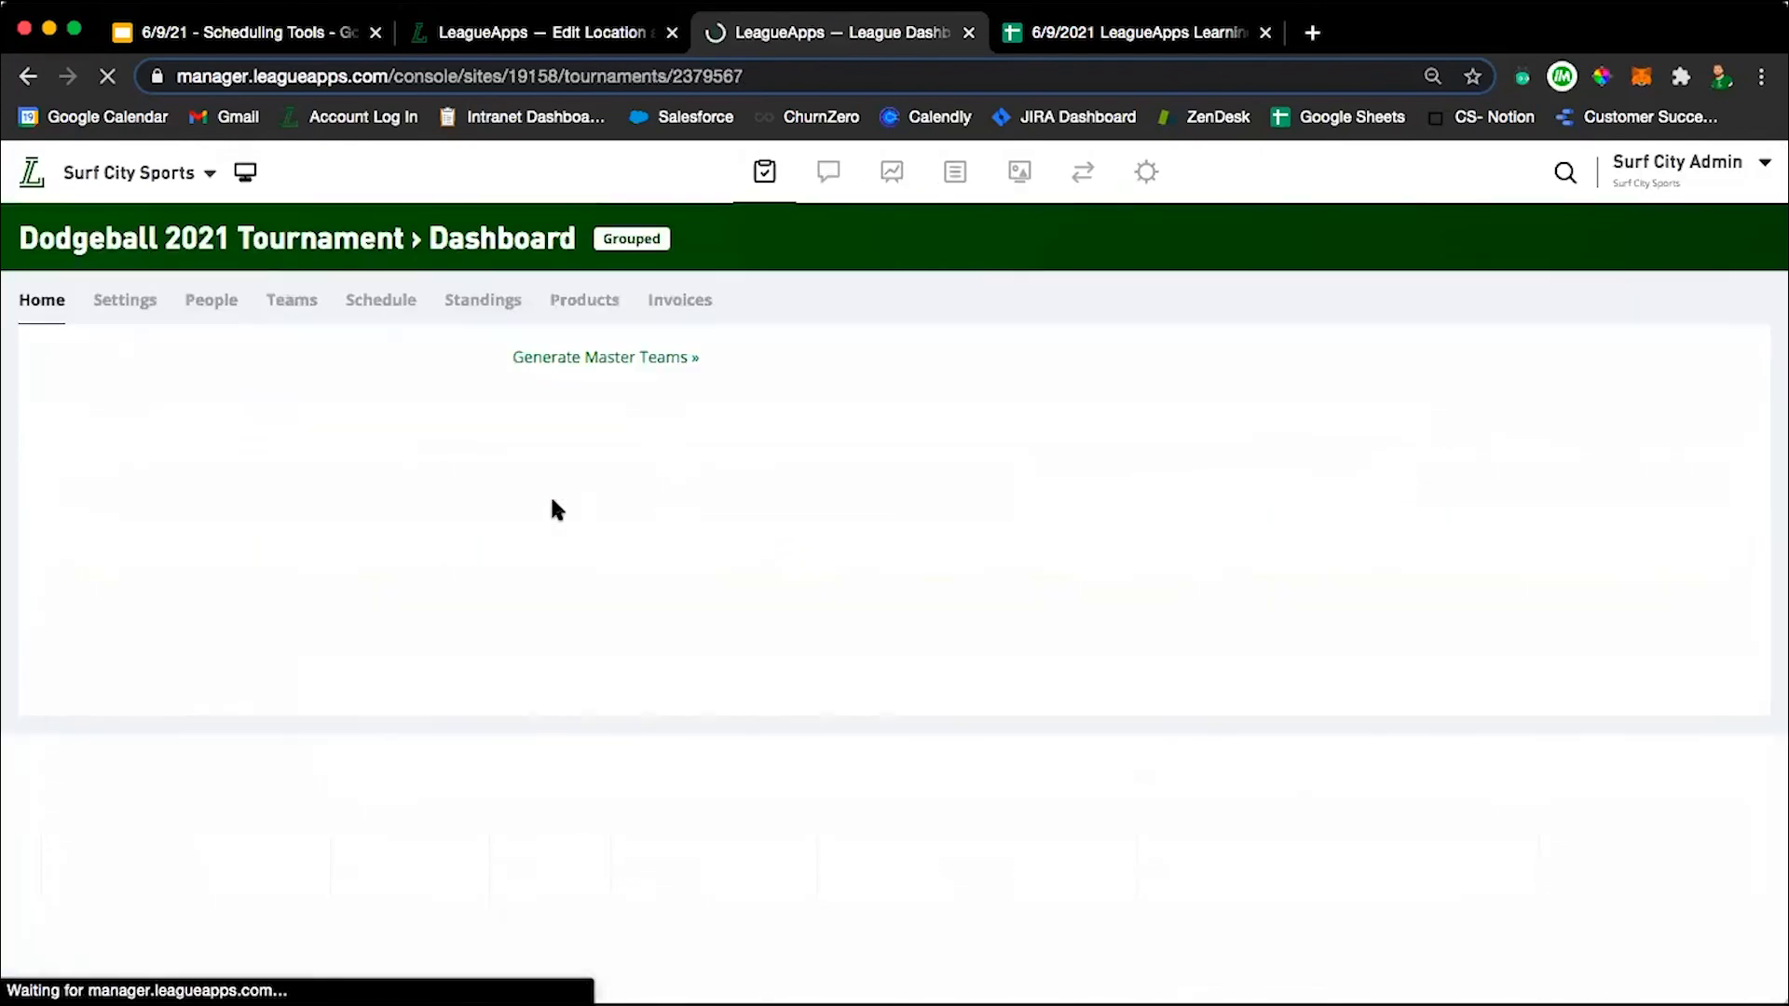
Start a new game on the 10U schedule with Team 1 as home team and Team in separate program as away team.
left_click(1170, 562)
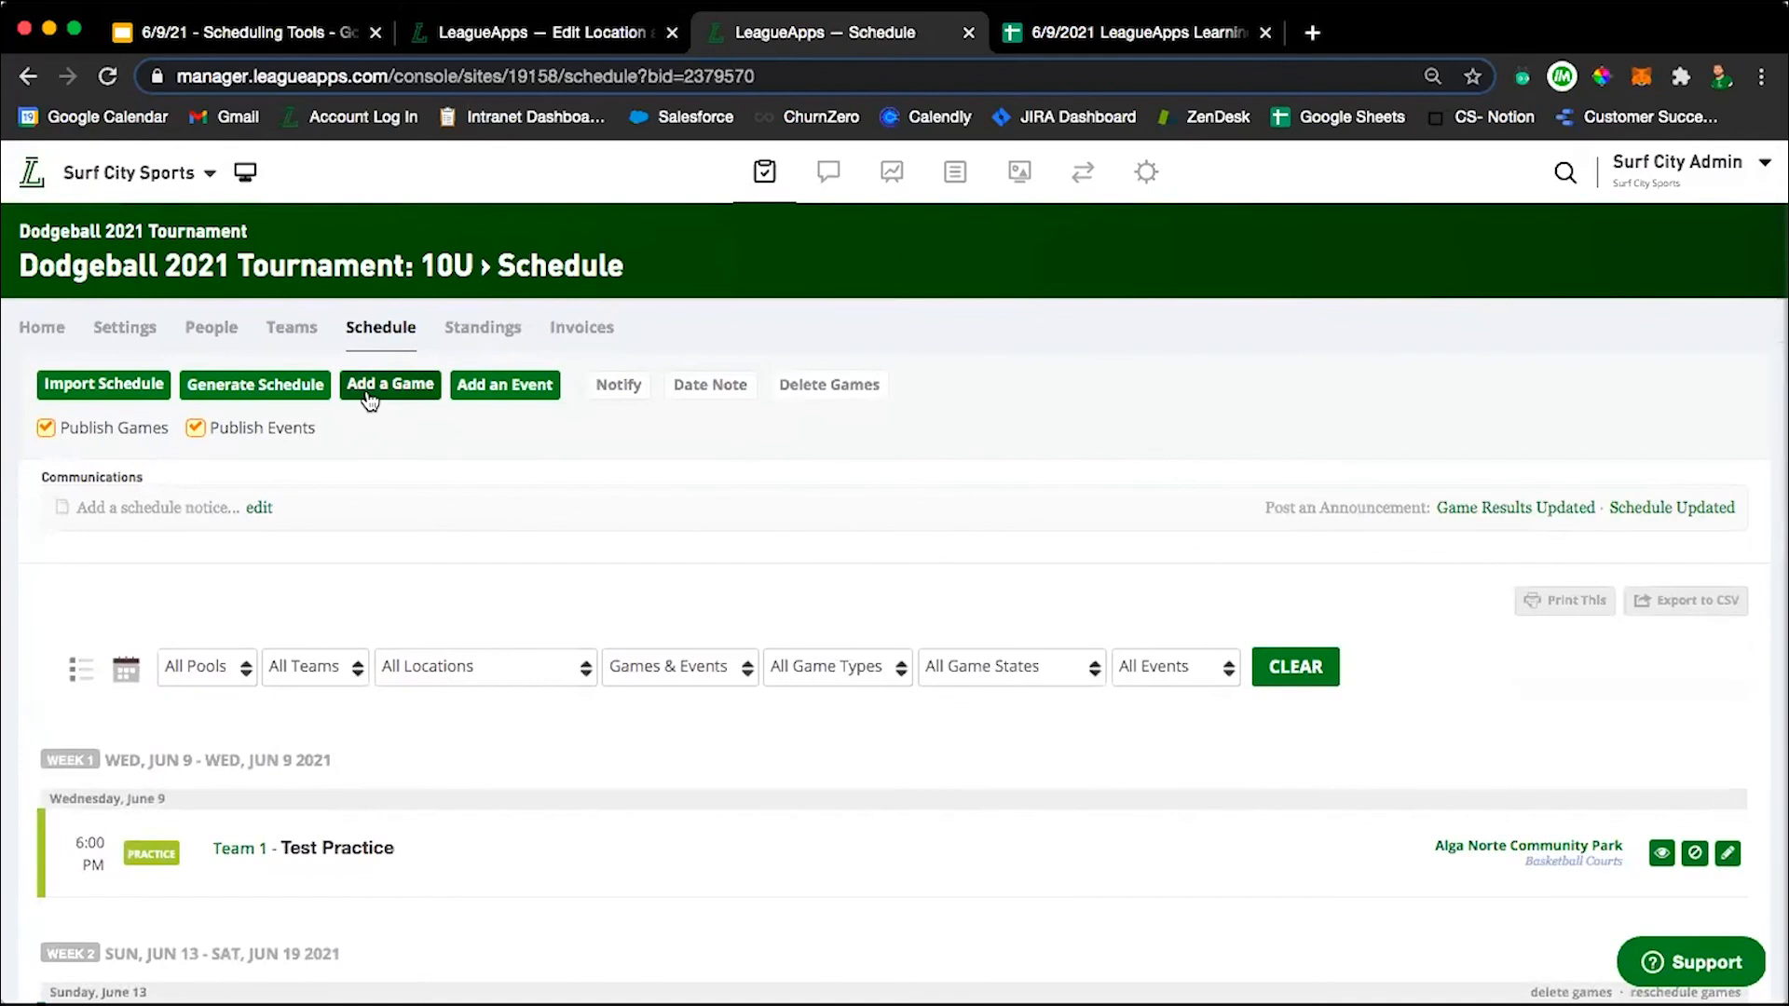
left_click(369, 399)
left_click(710, 477)
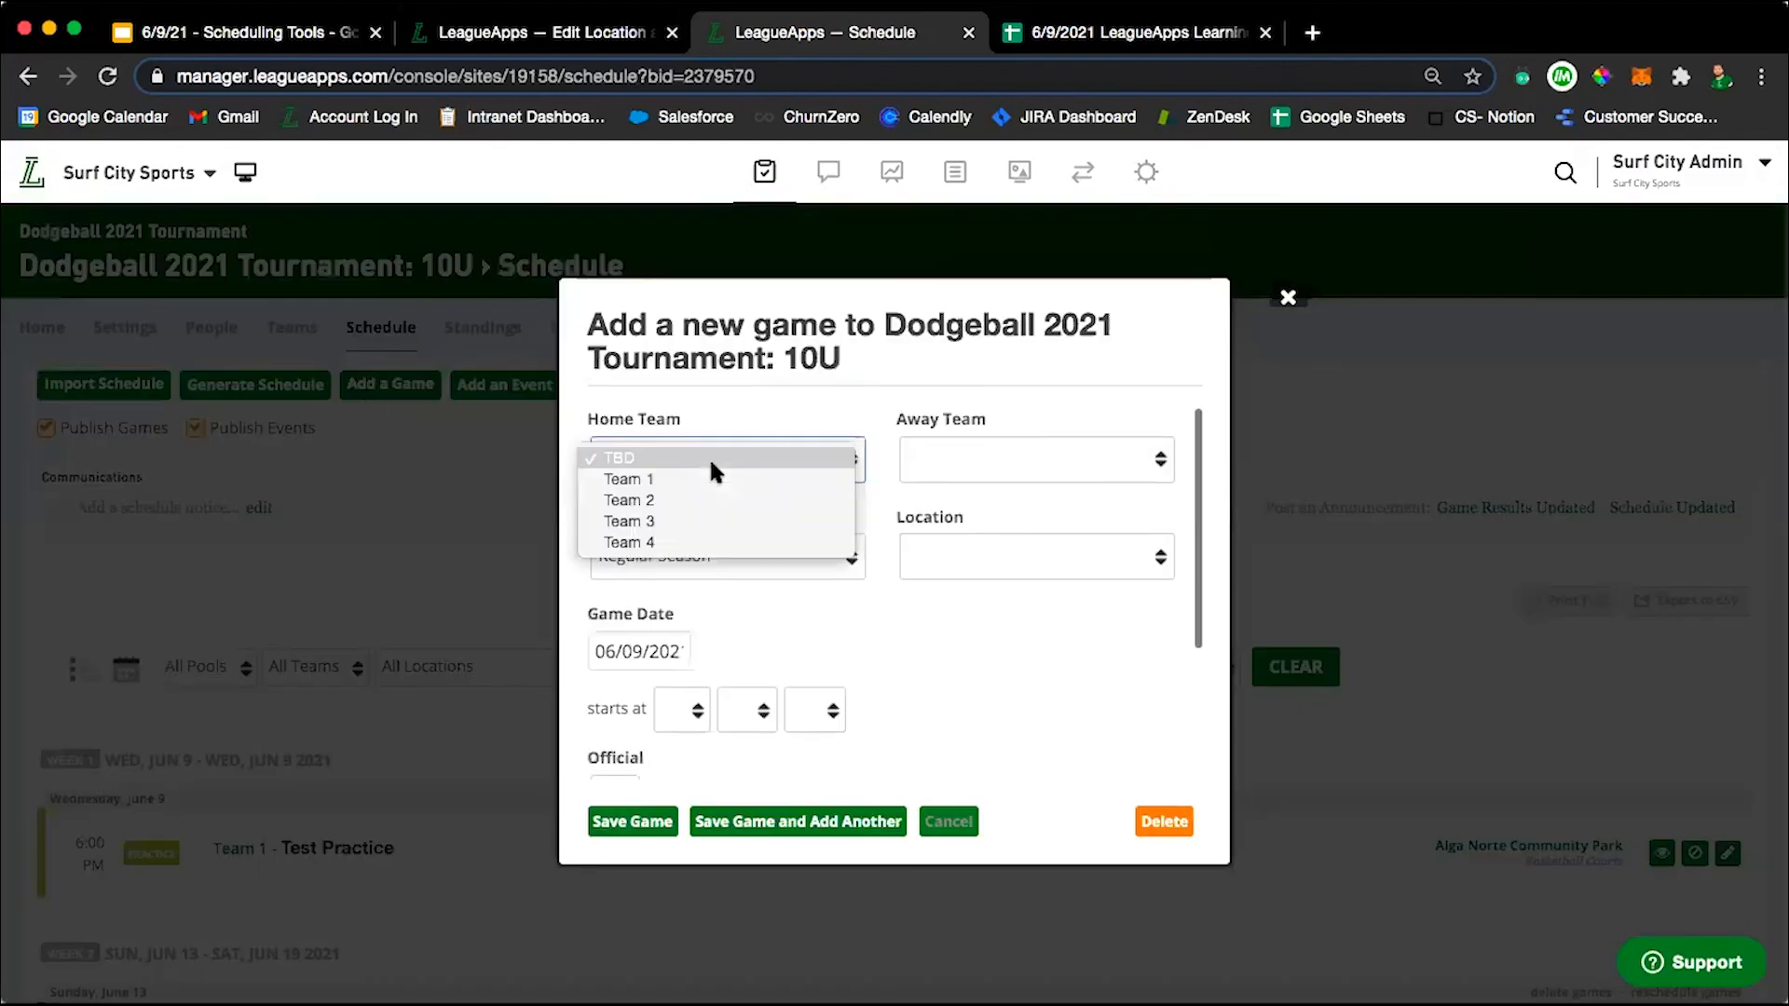
left_click(710, 481)
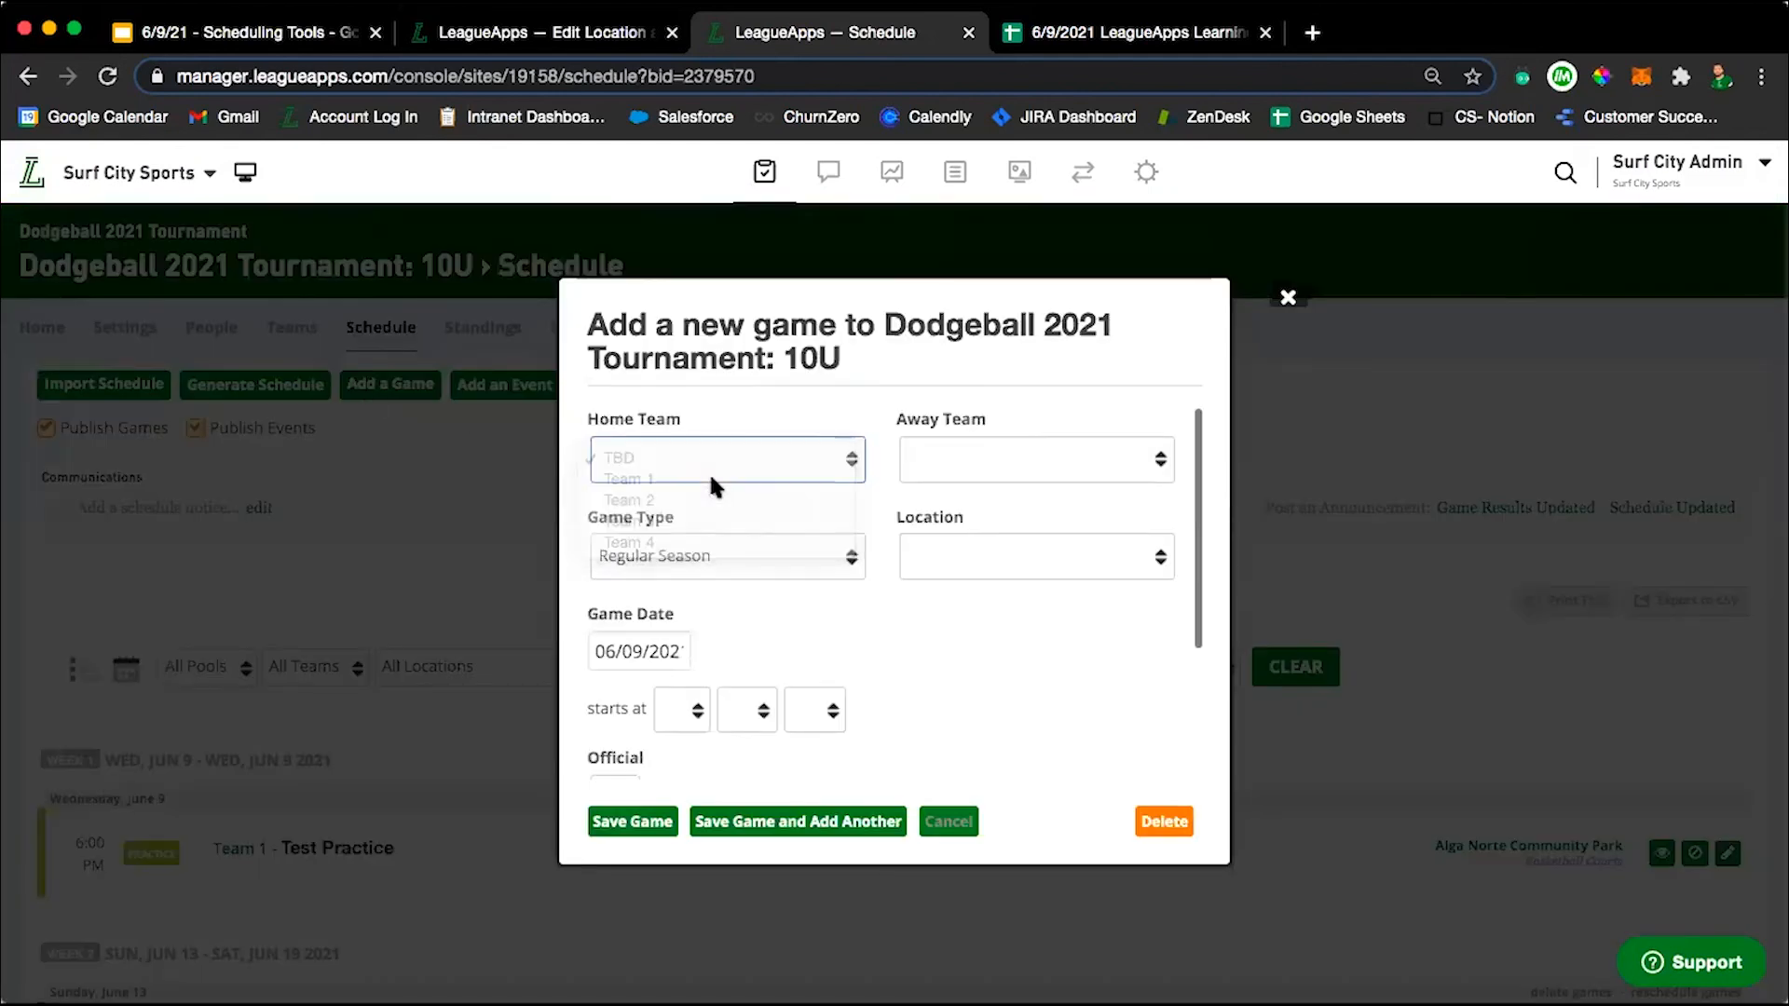
left_click(1052, 459)
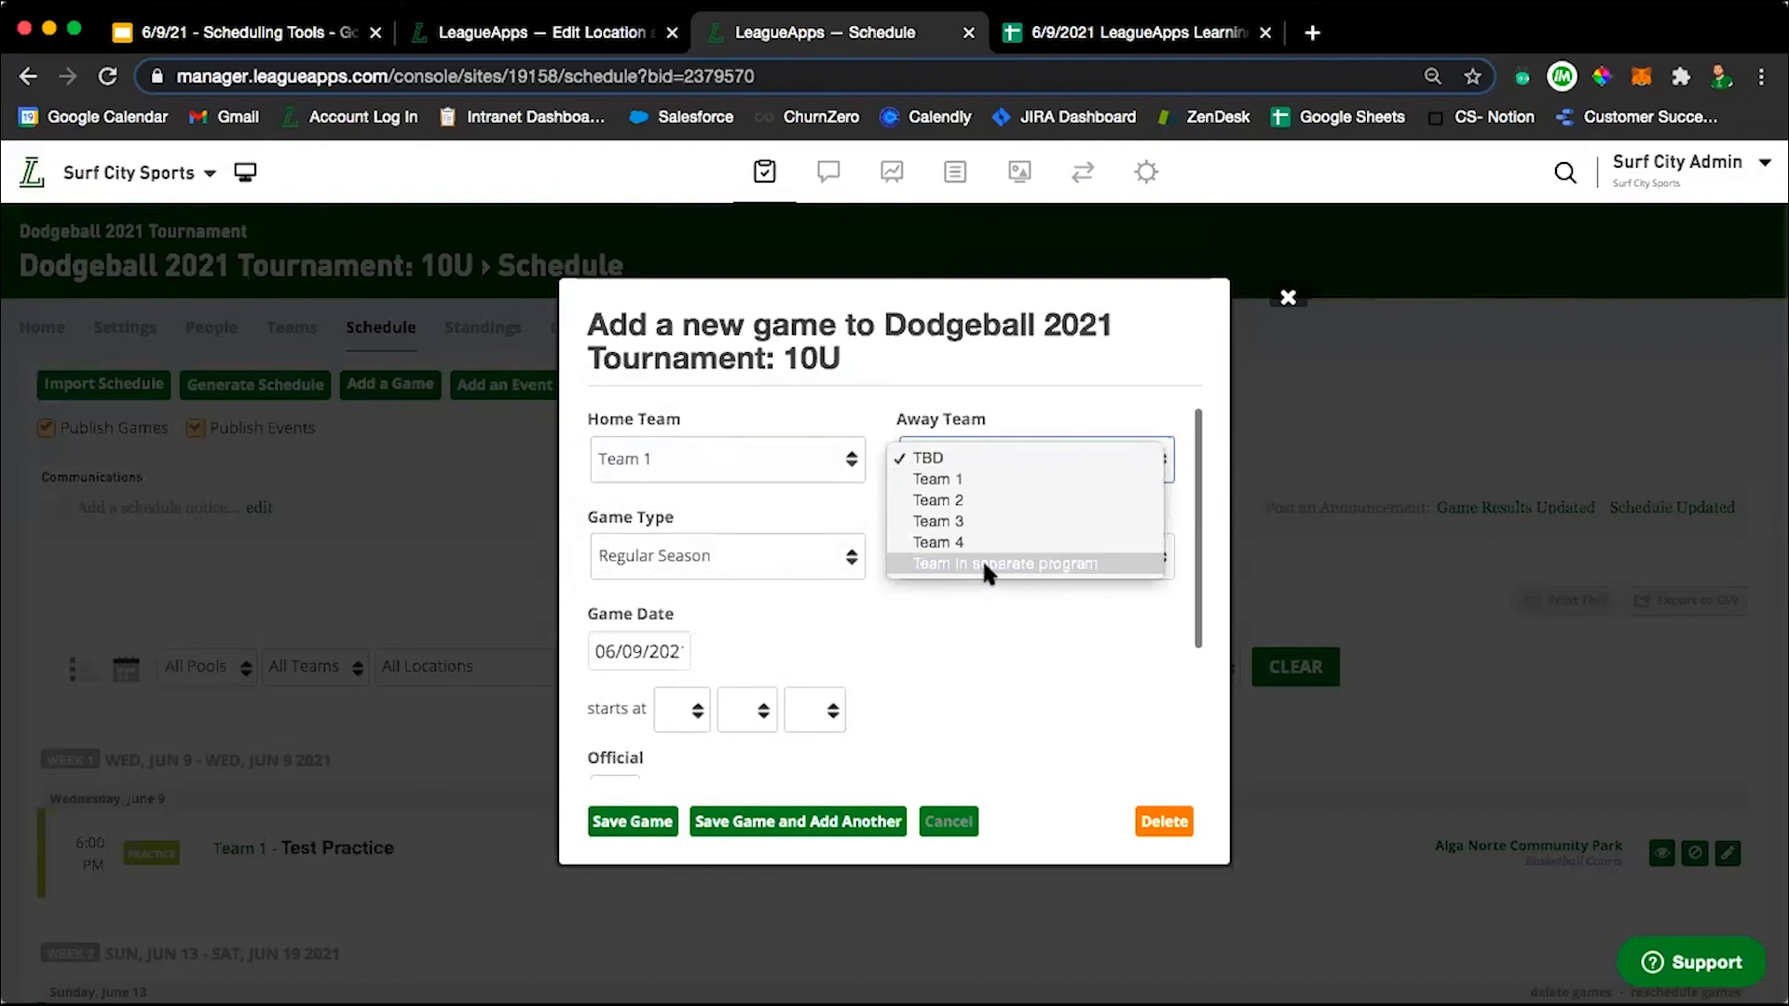
left_click(1031, 564)
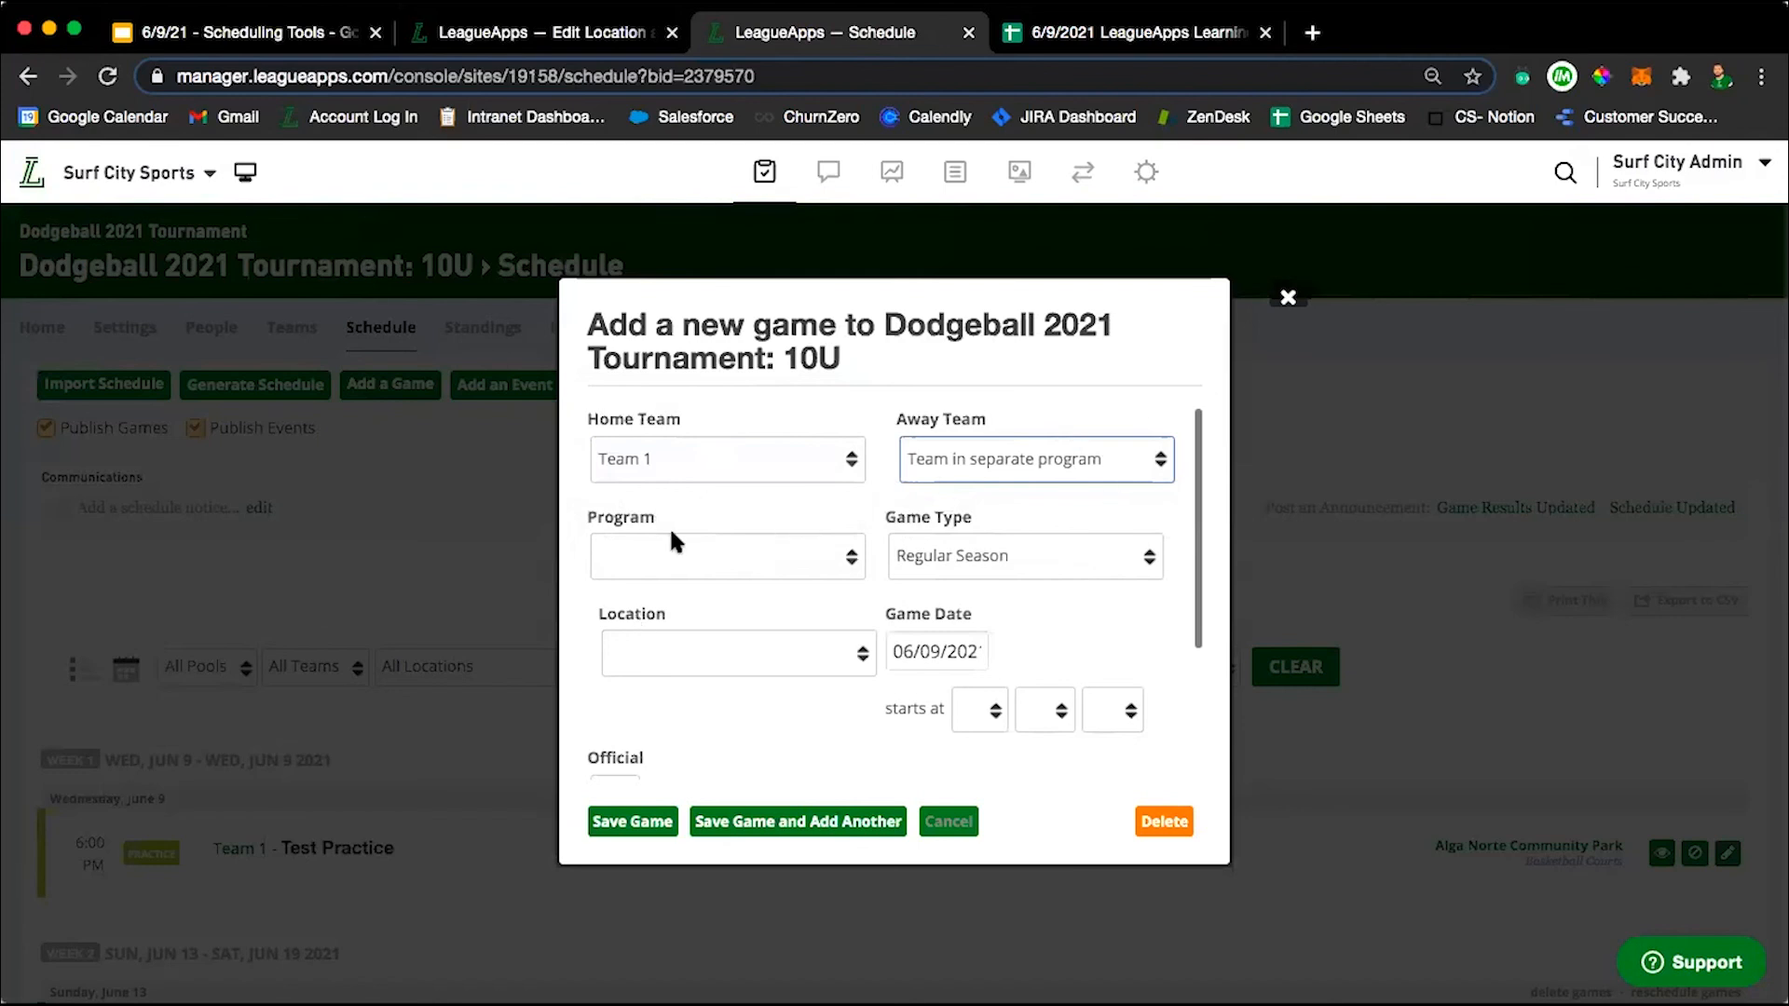
Set the away team's program to Dodgeball 2021 Tournament: 9U and its program team to Team 2.
left_click(633, 555)
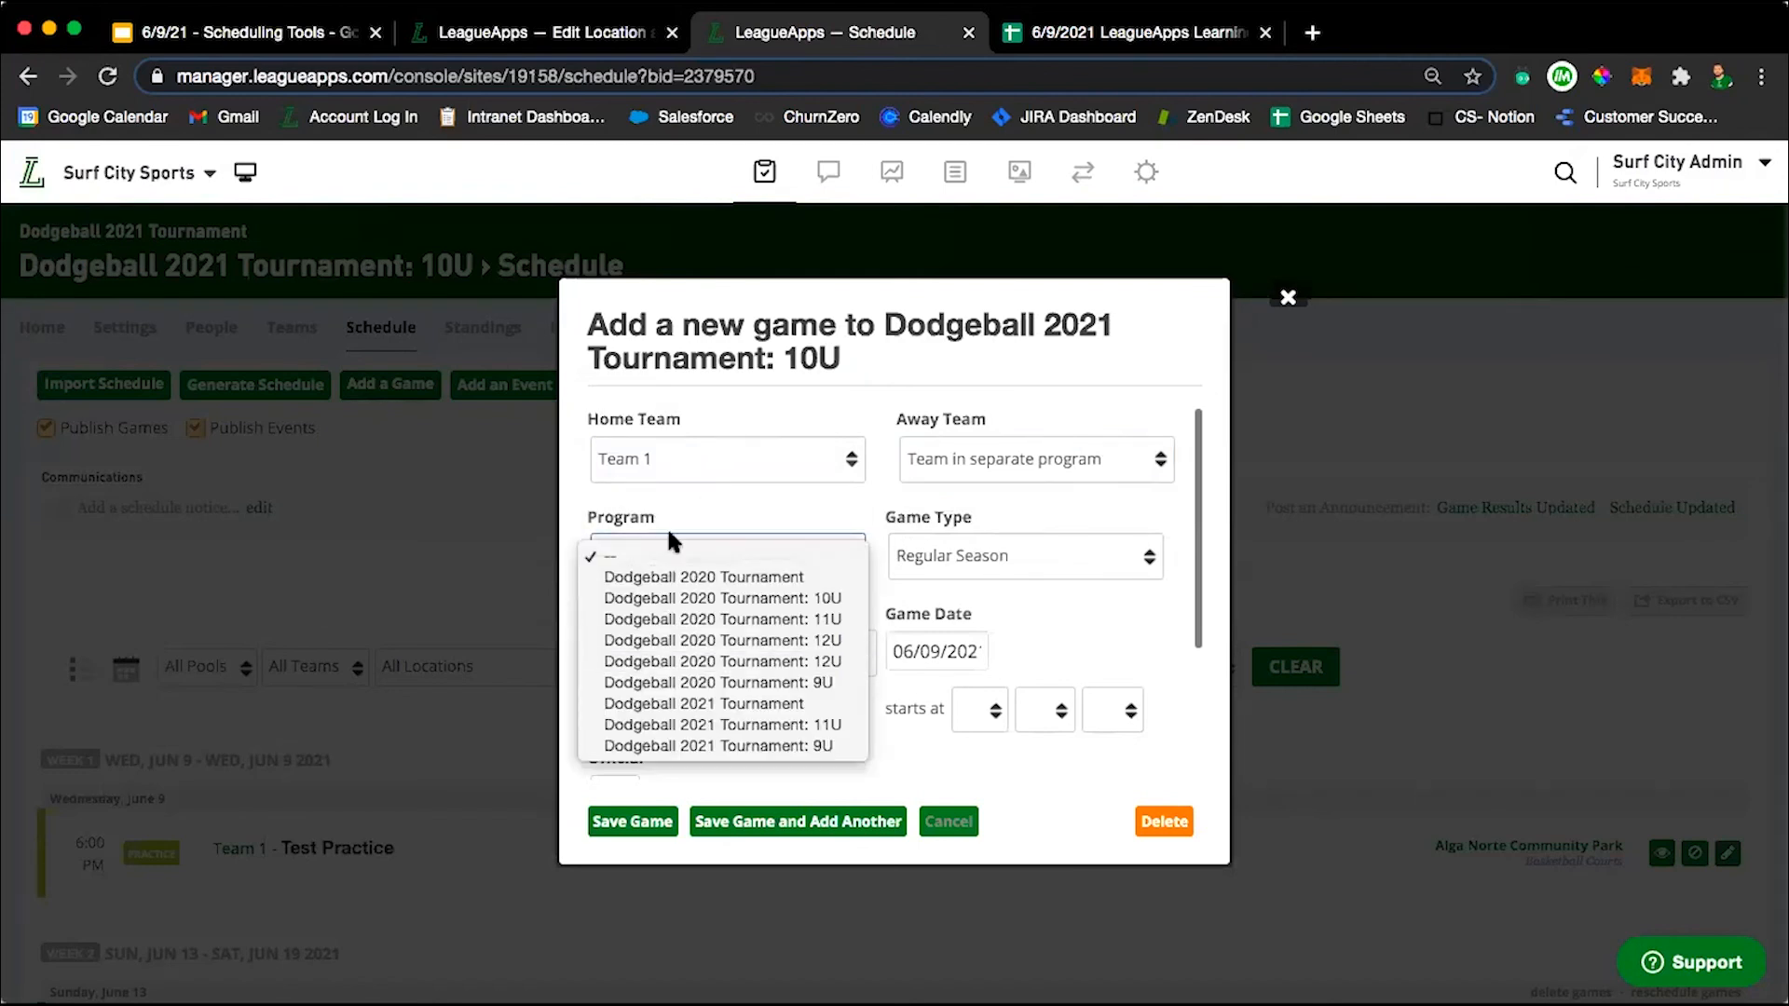
left_click(673, 496)
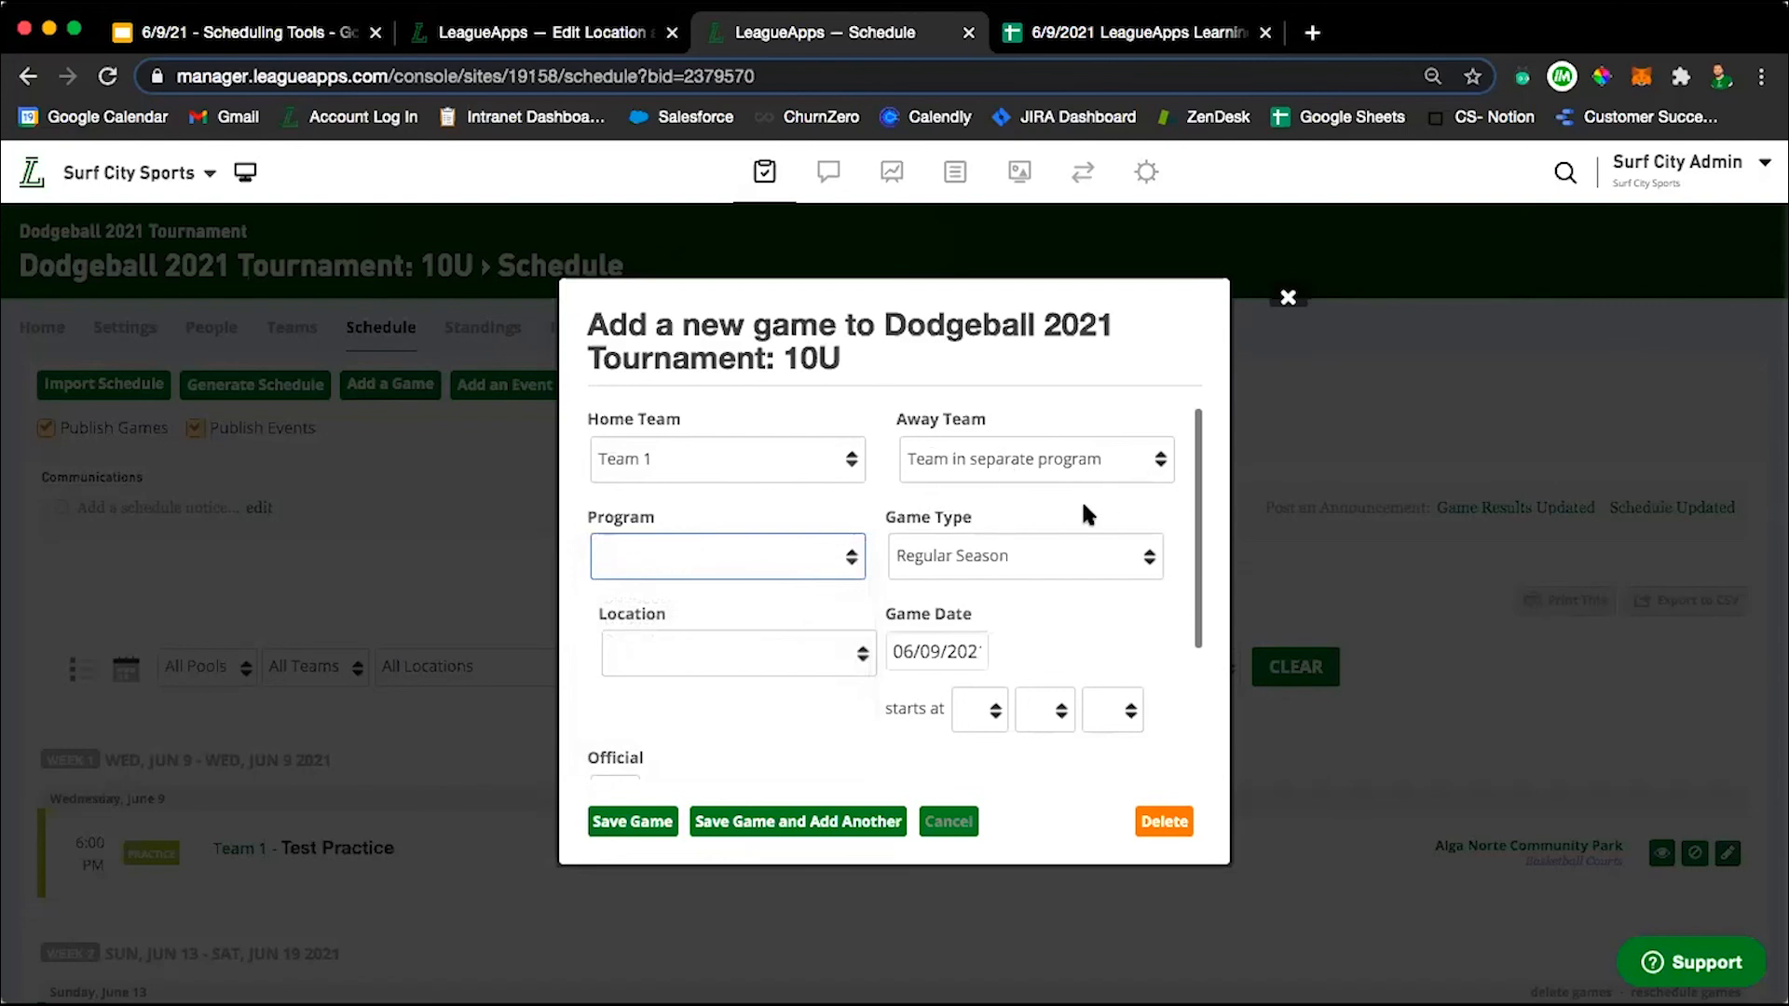
left_click(682, 559)
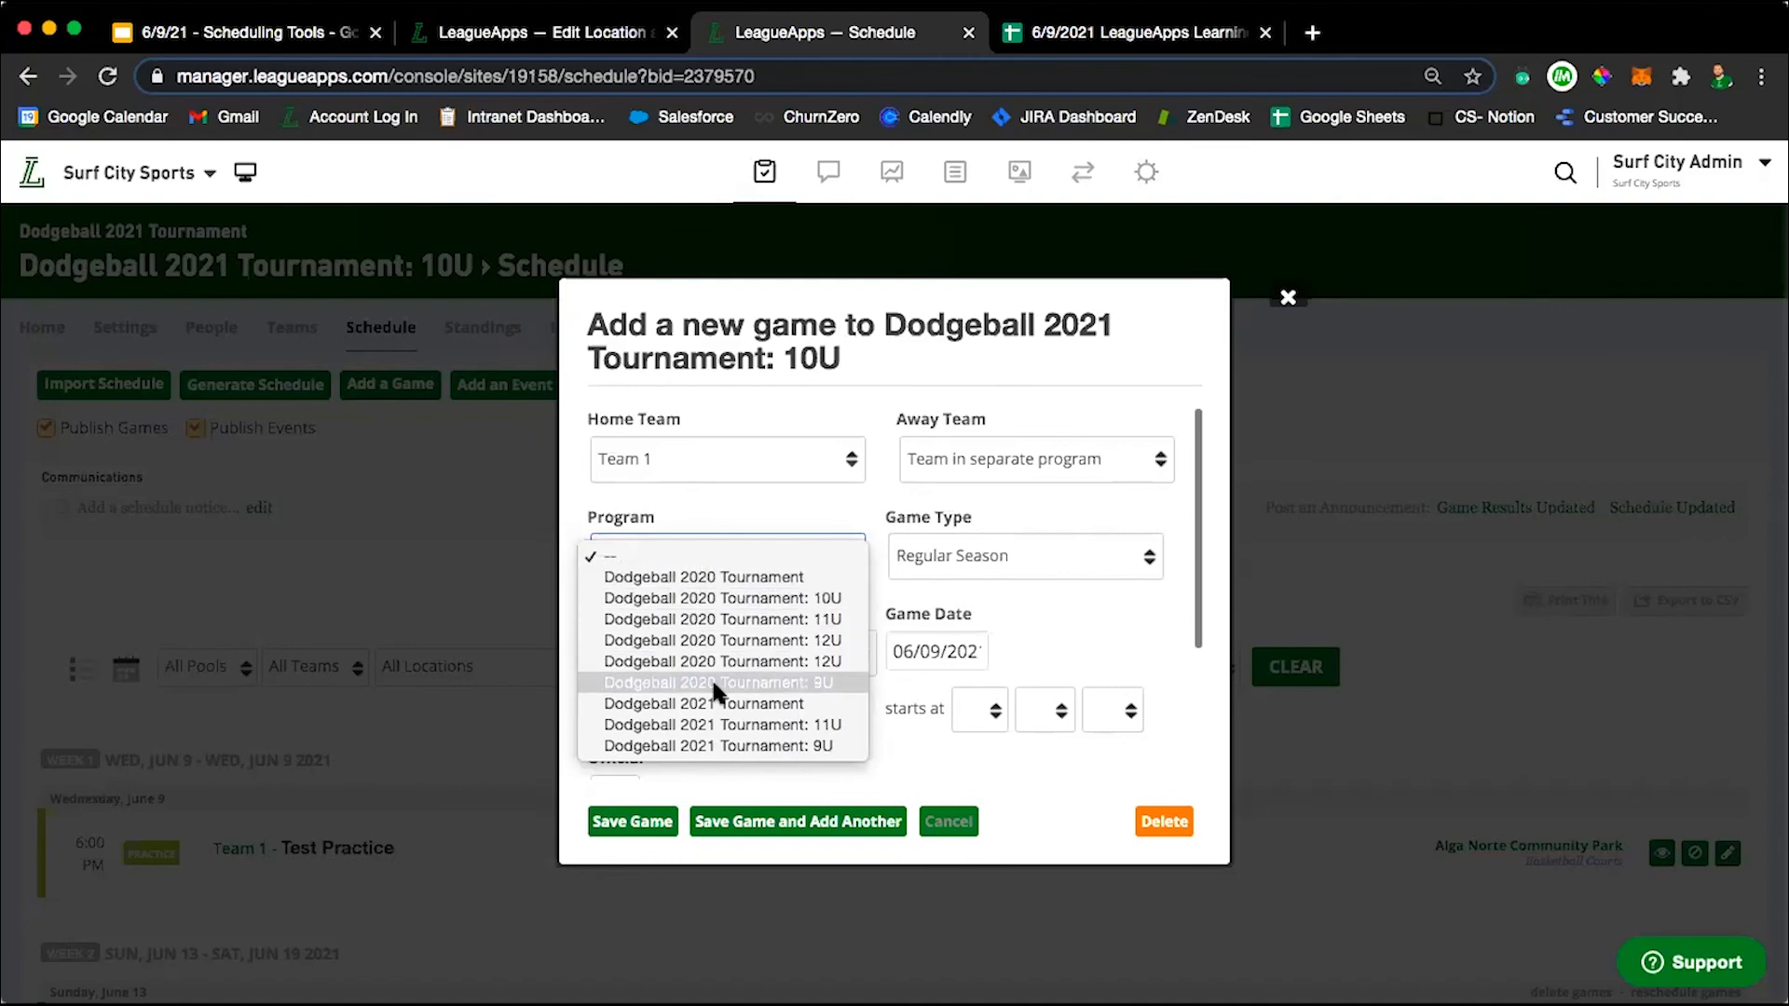
left_click(712, 743)
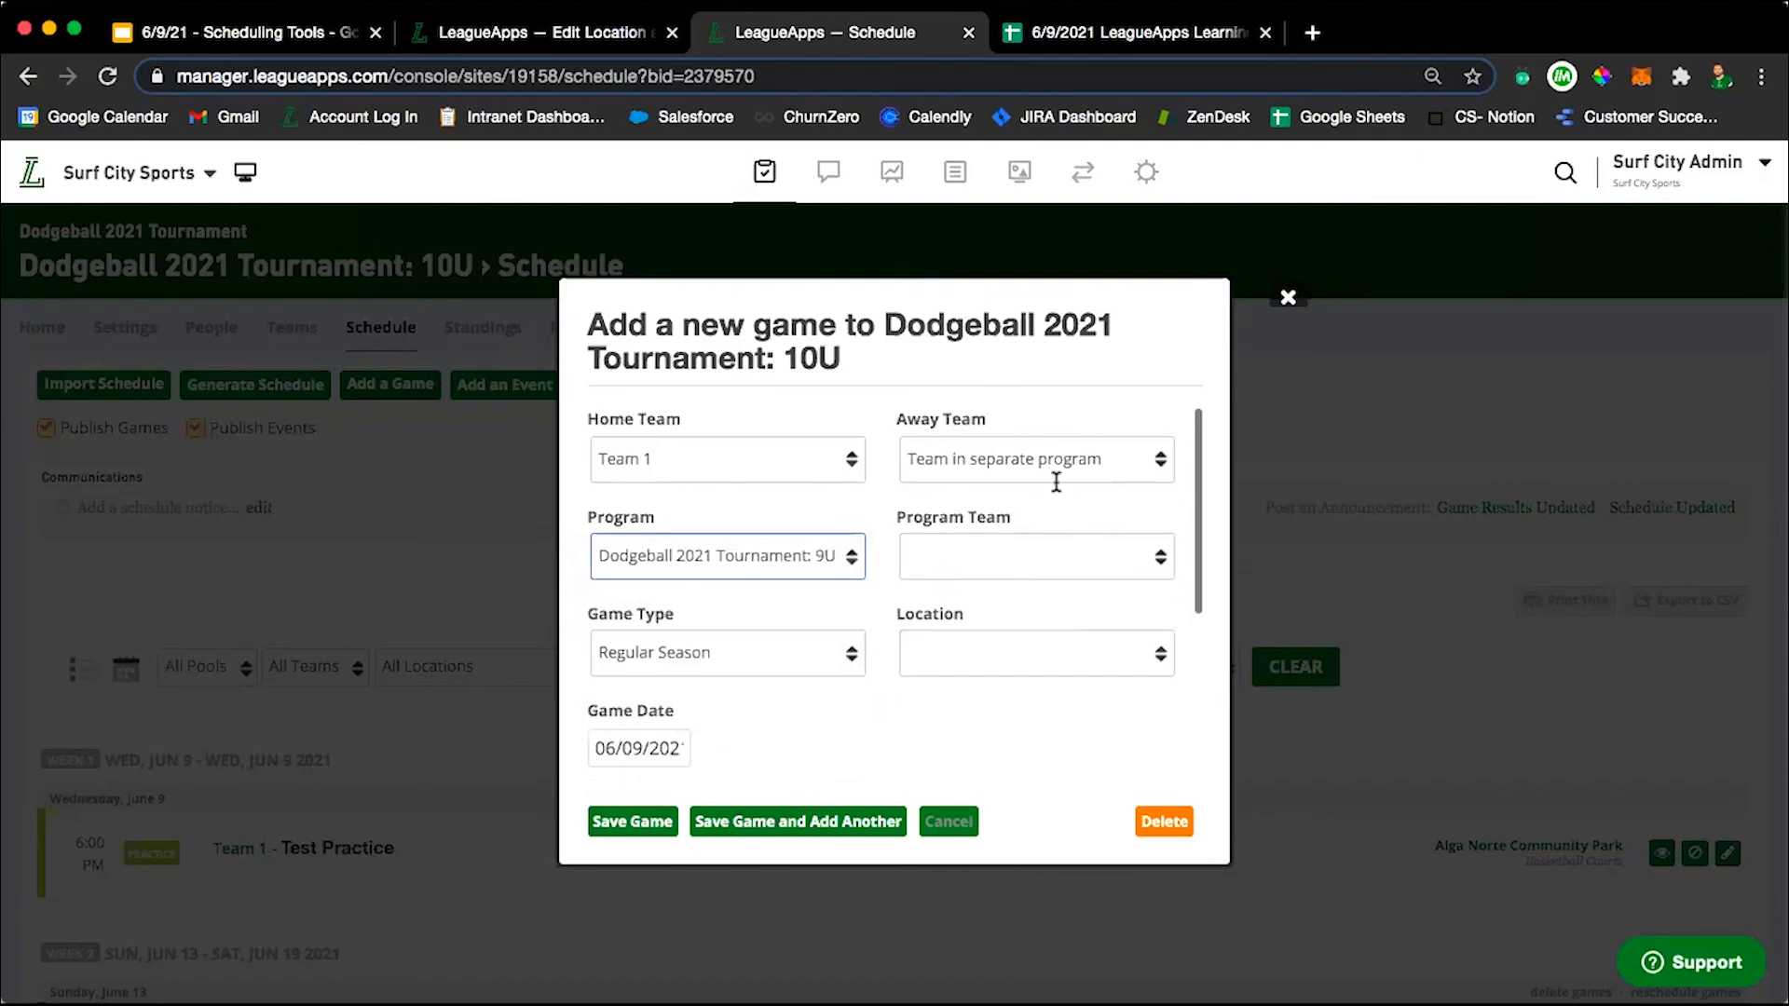
left_click(1050, 562)
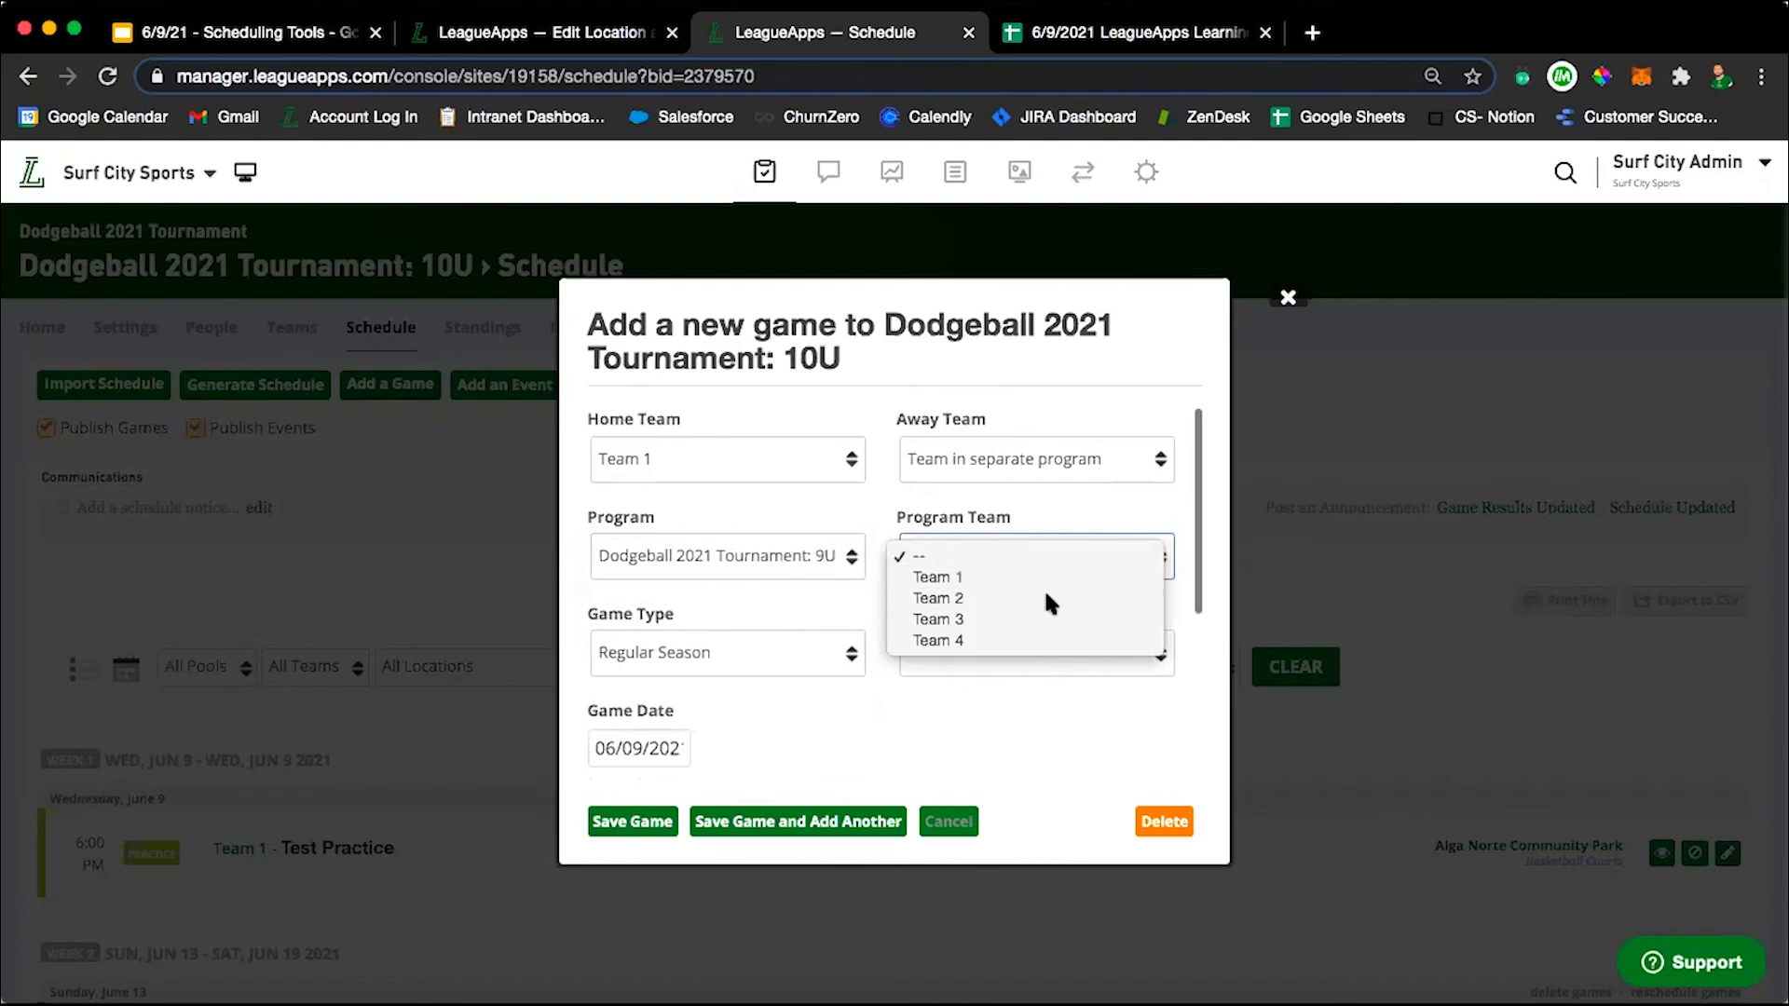
left_click(1050, 598)
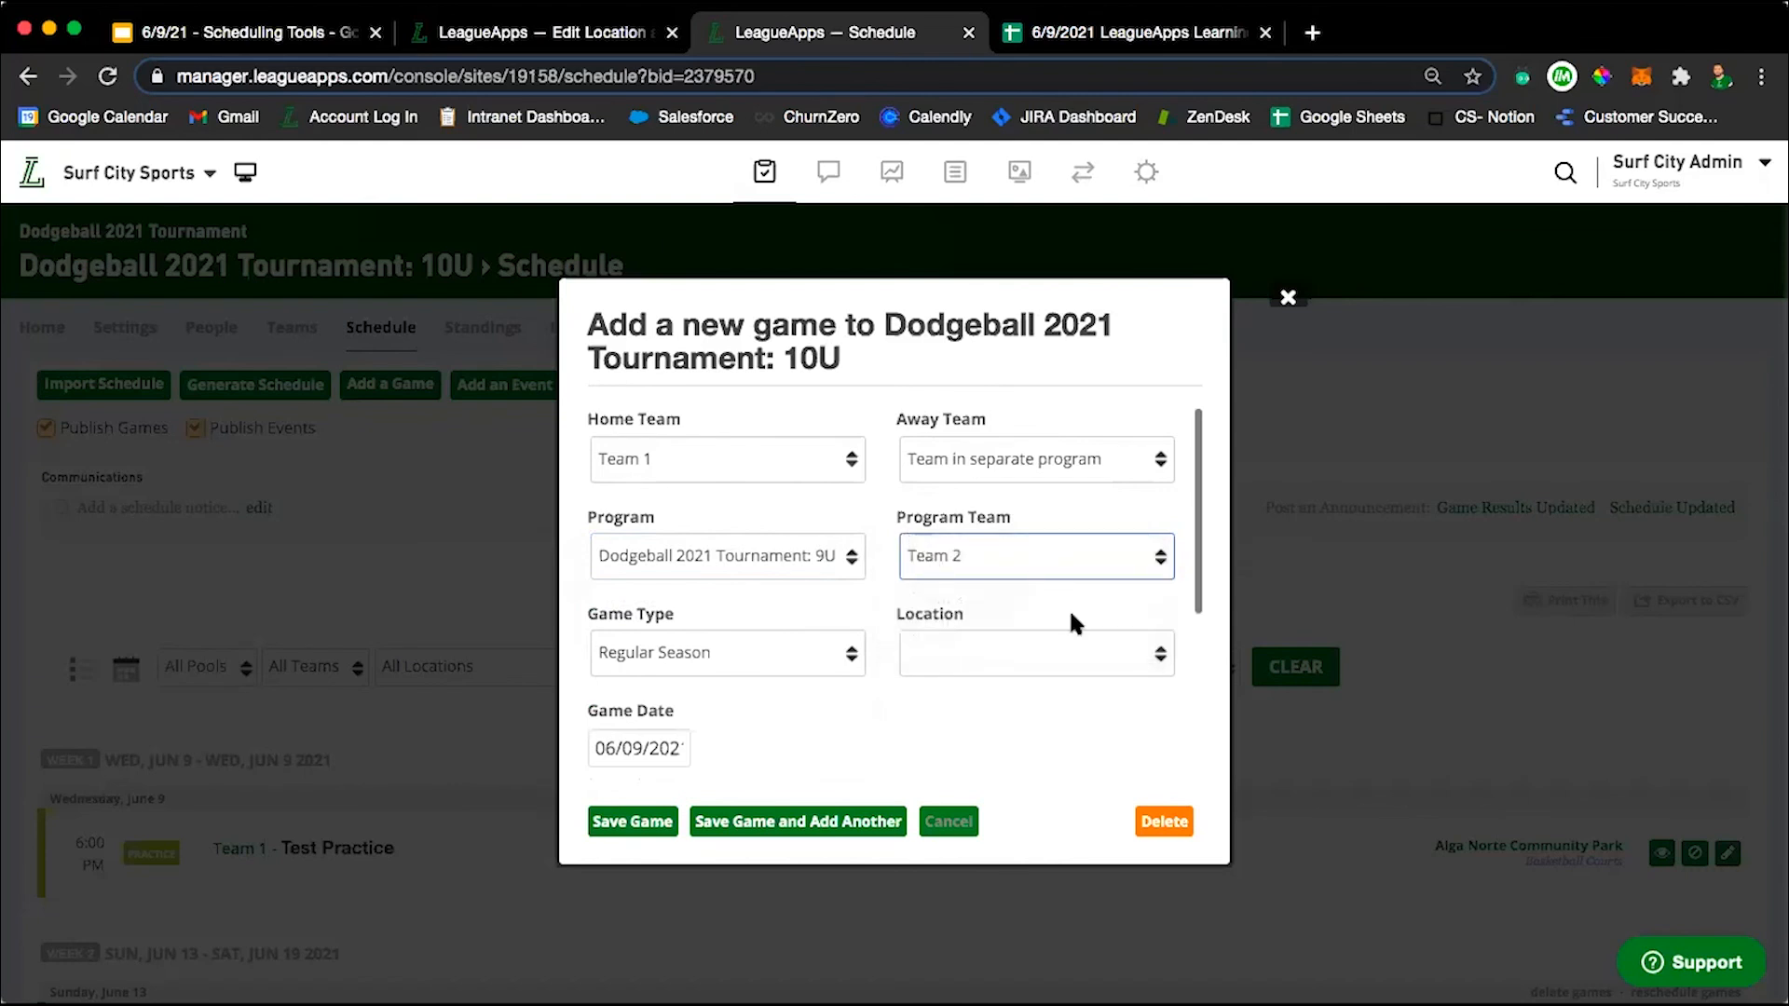
scroll(699, 545, "down", 1)
scroll(699, 545, "up", 1)
Switch the away team's program to Dodgeball 2020 Tournament and choose Team 2 as the program team.
left_click(769, 553)
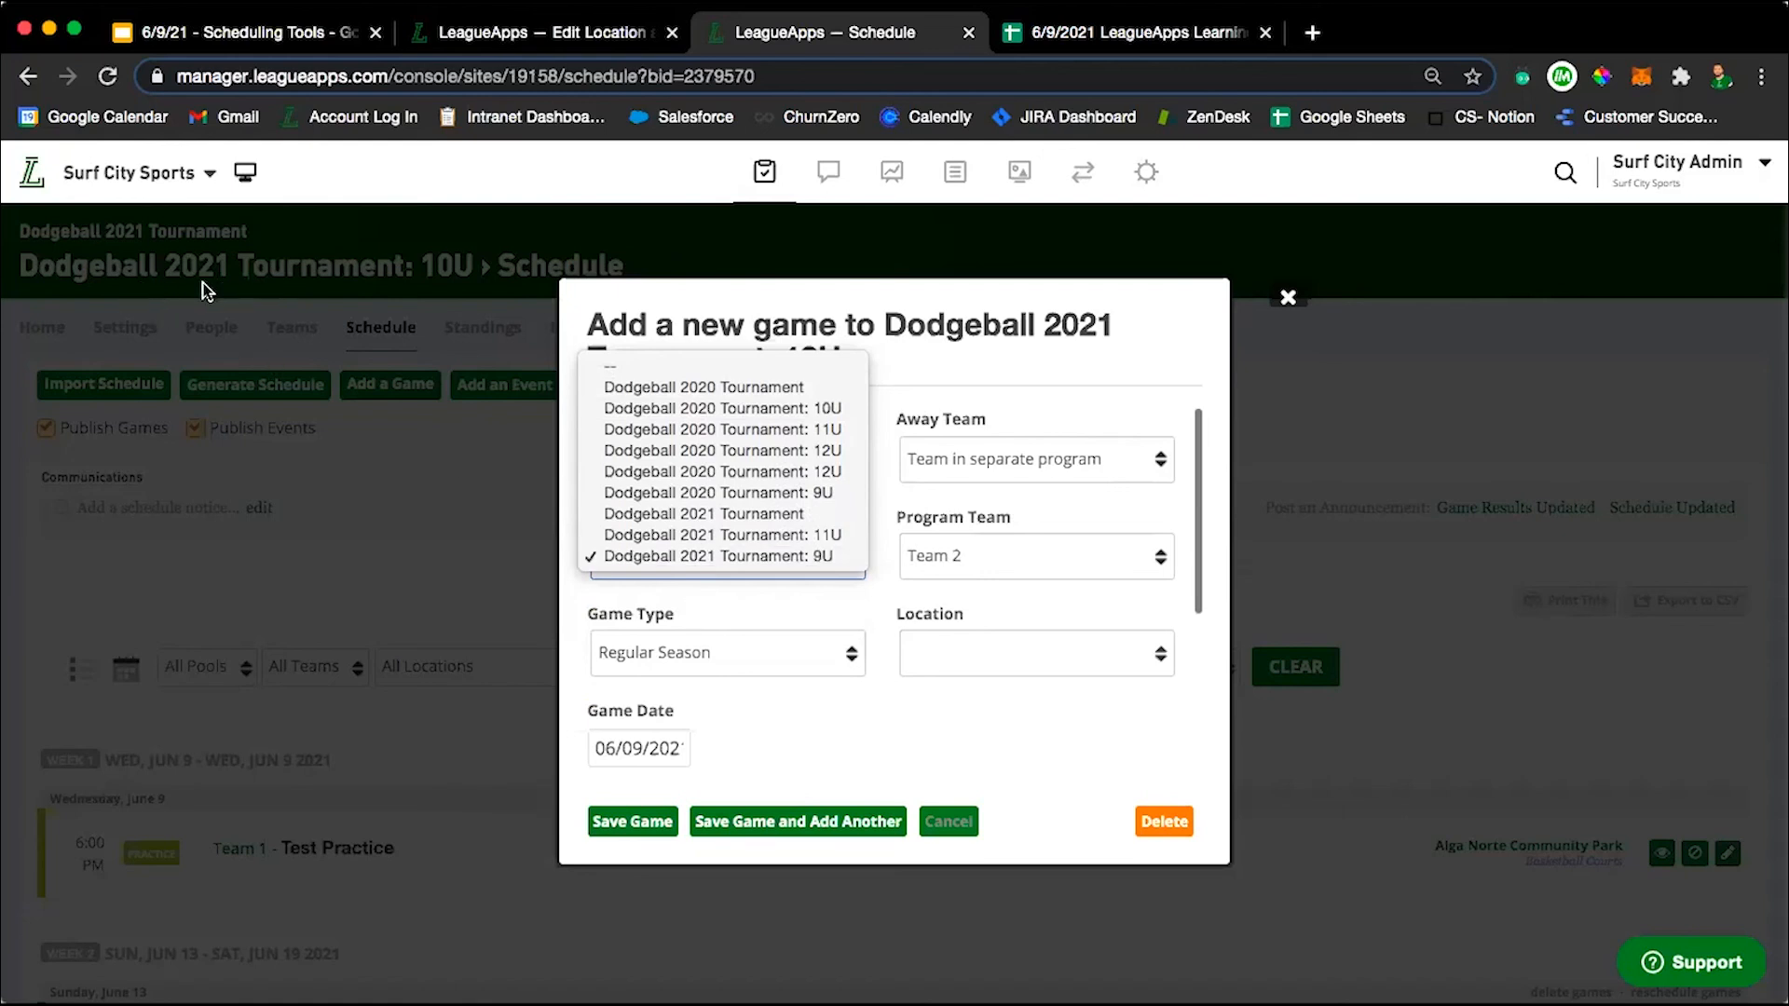
left_click(654, 384)
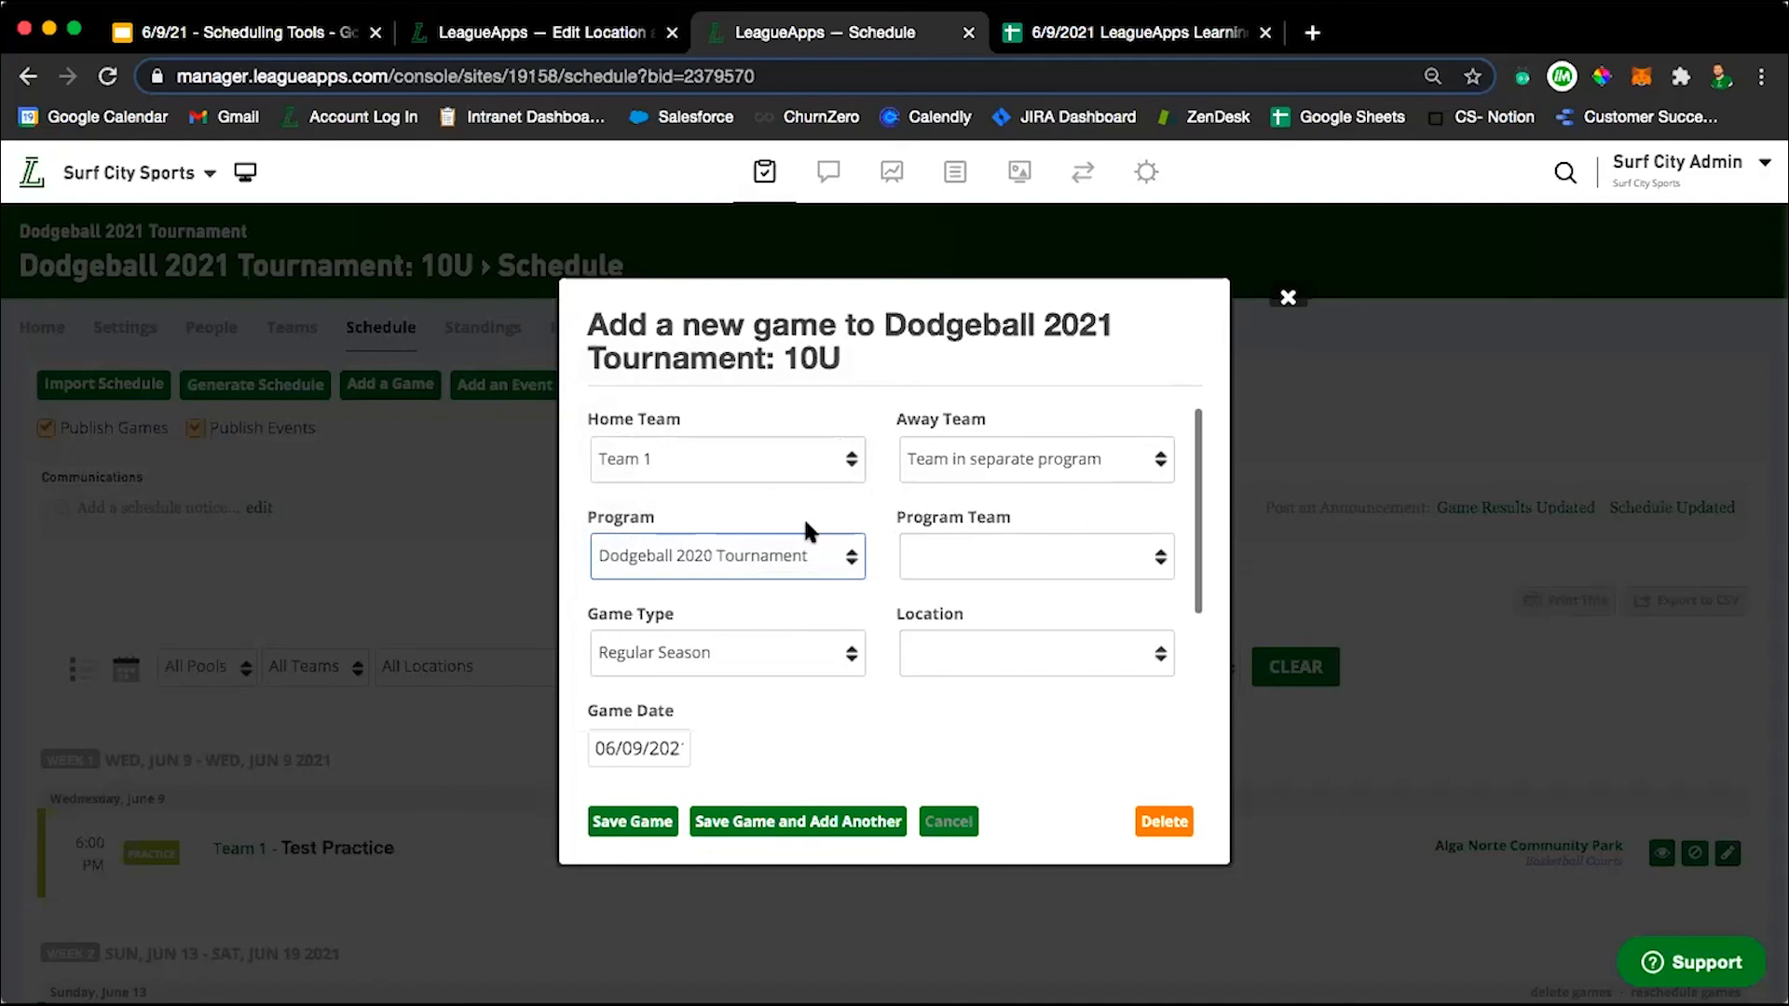
scroll(803, 532, "down", 3)
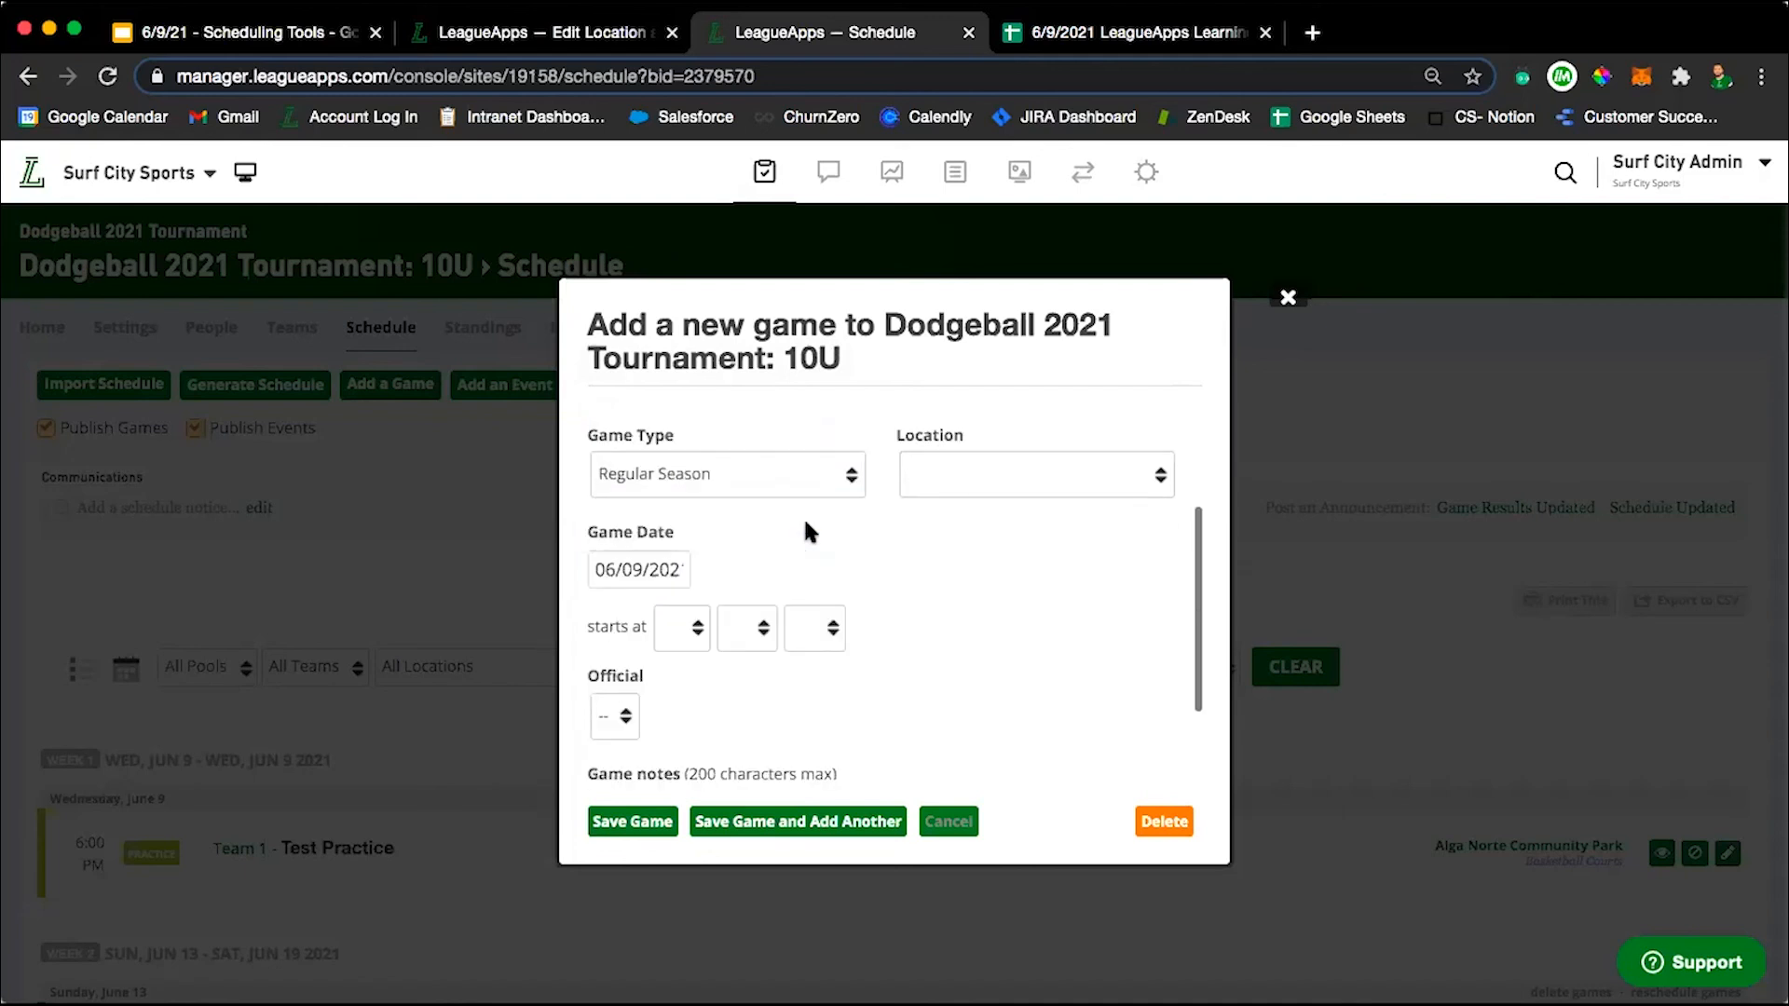
scroll(803, 532, "up", 2)
left_click(943, 521)
left_click(975, 557)
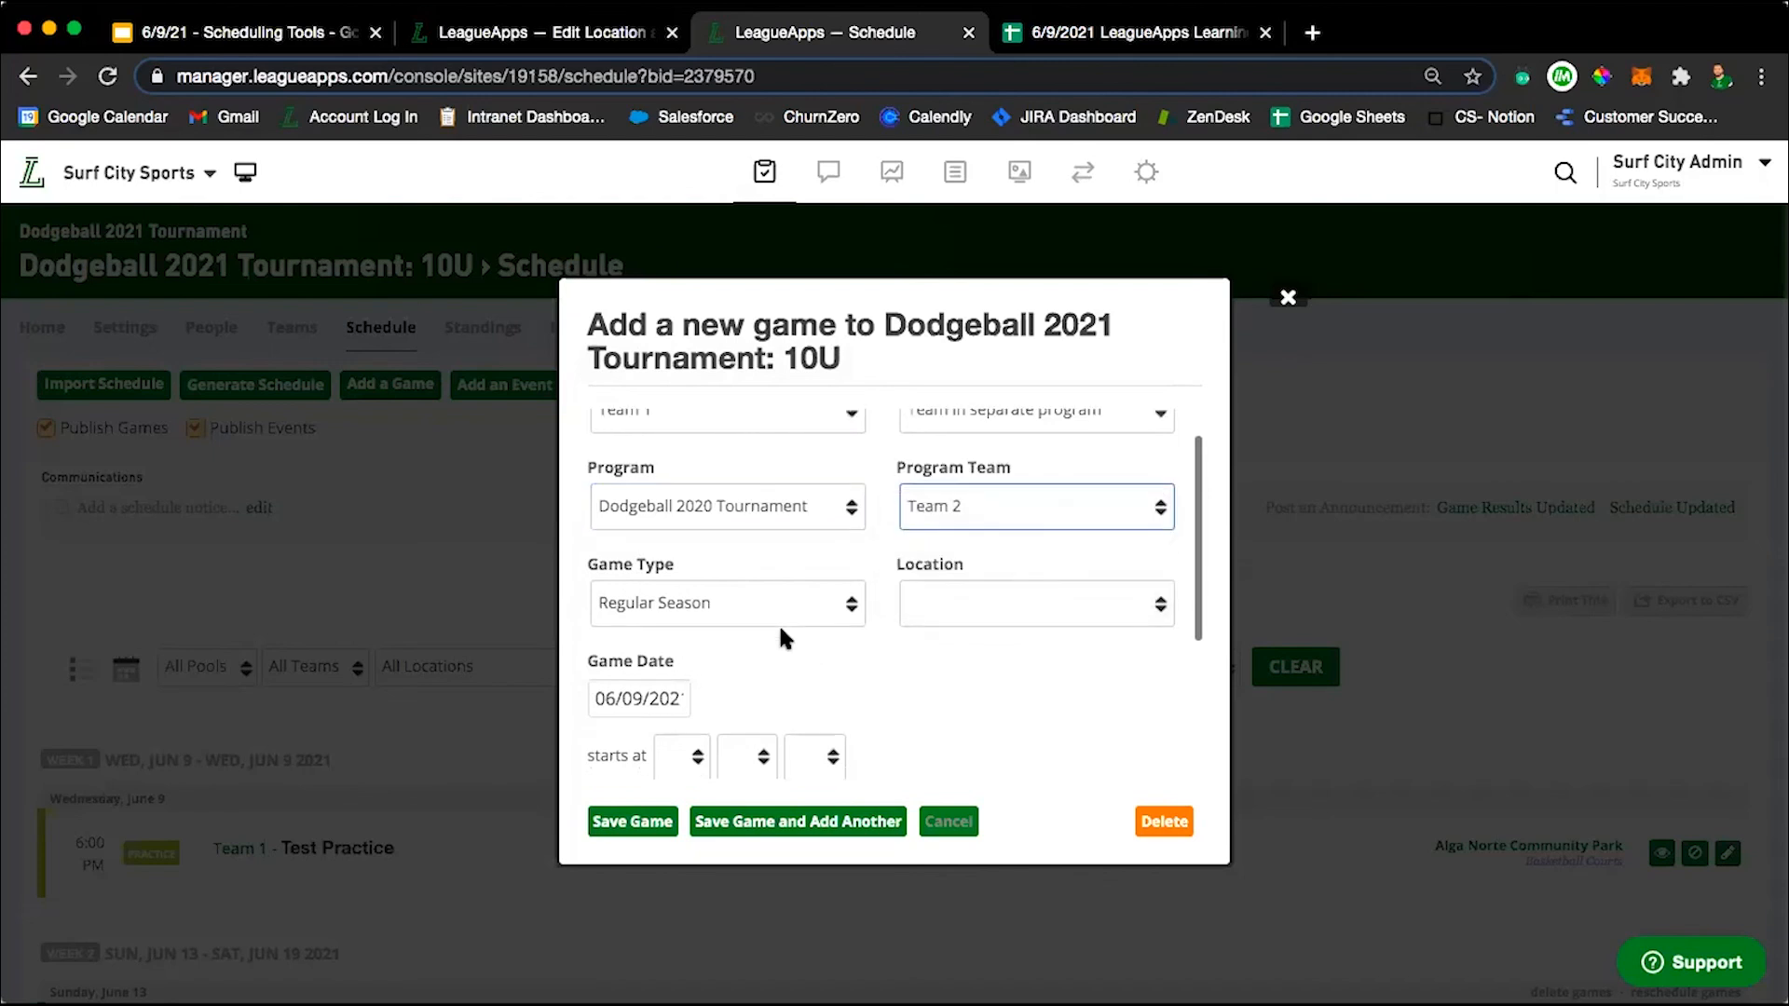
Set the new game's start time to 12:05 AM and save the game.
scroll(779, 622, "down", 3)
left_click(694, 638)
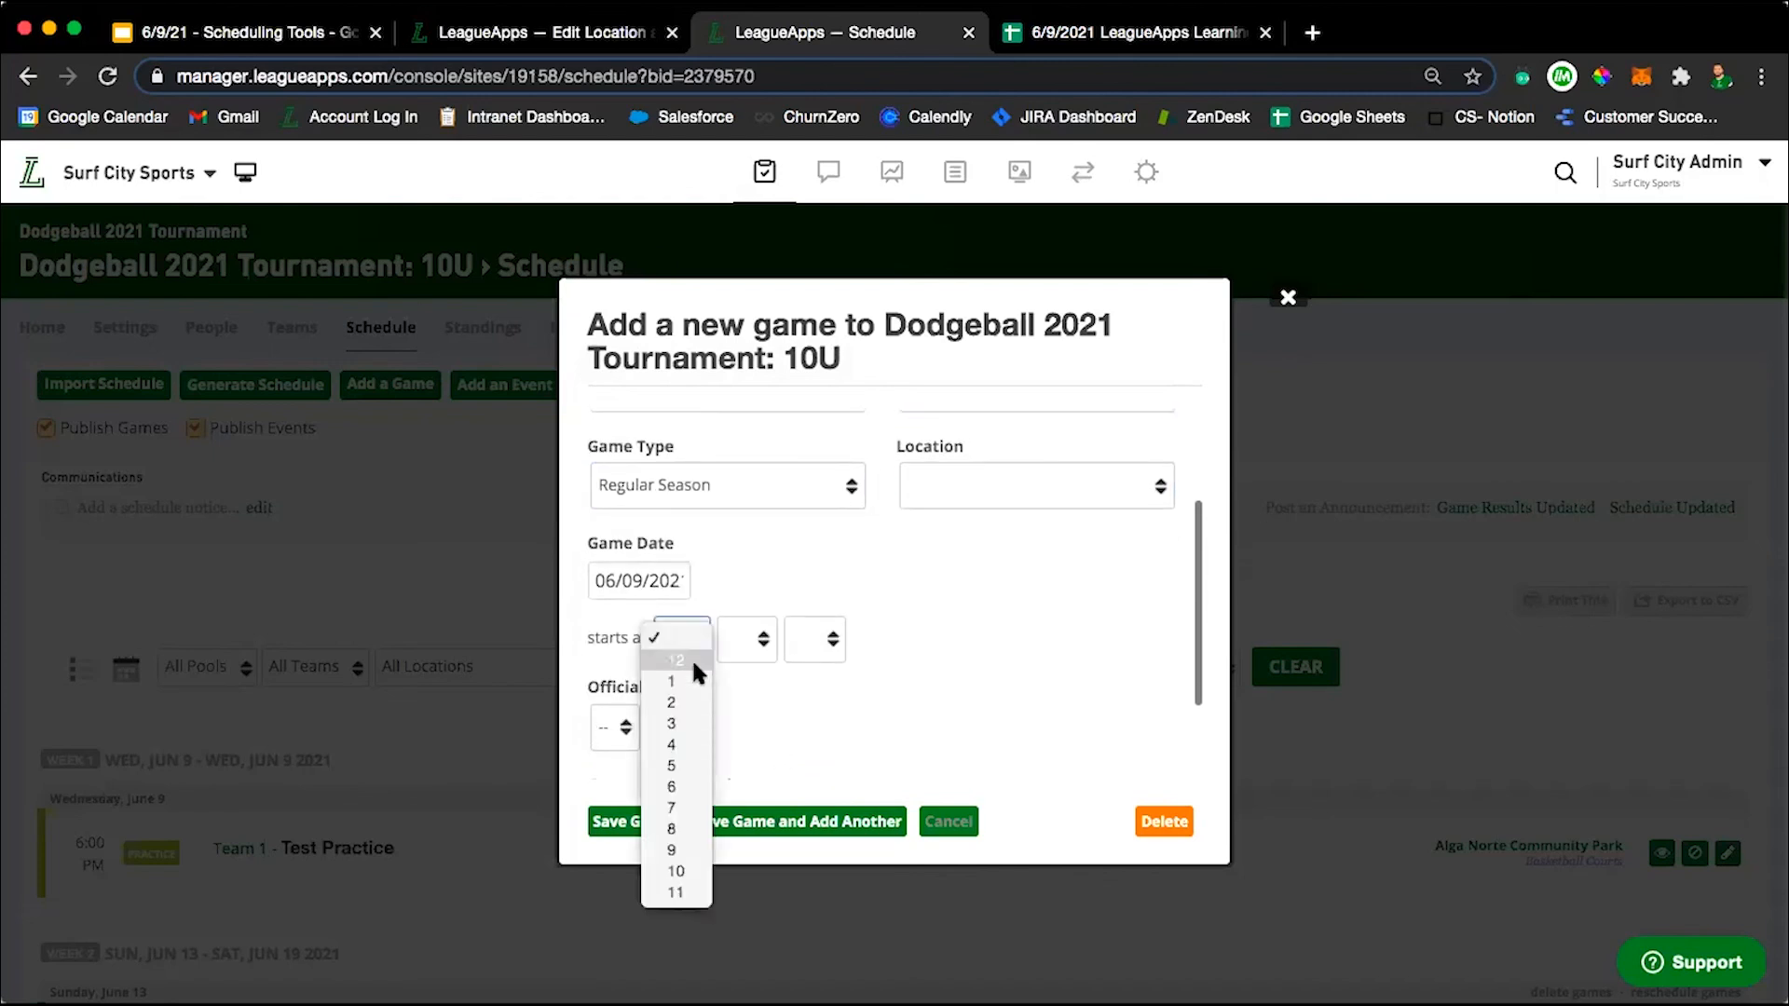
left_click(691, 657)
left_click(770, 634)
left_click(810, 658)
left_click(741, 641)
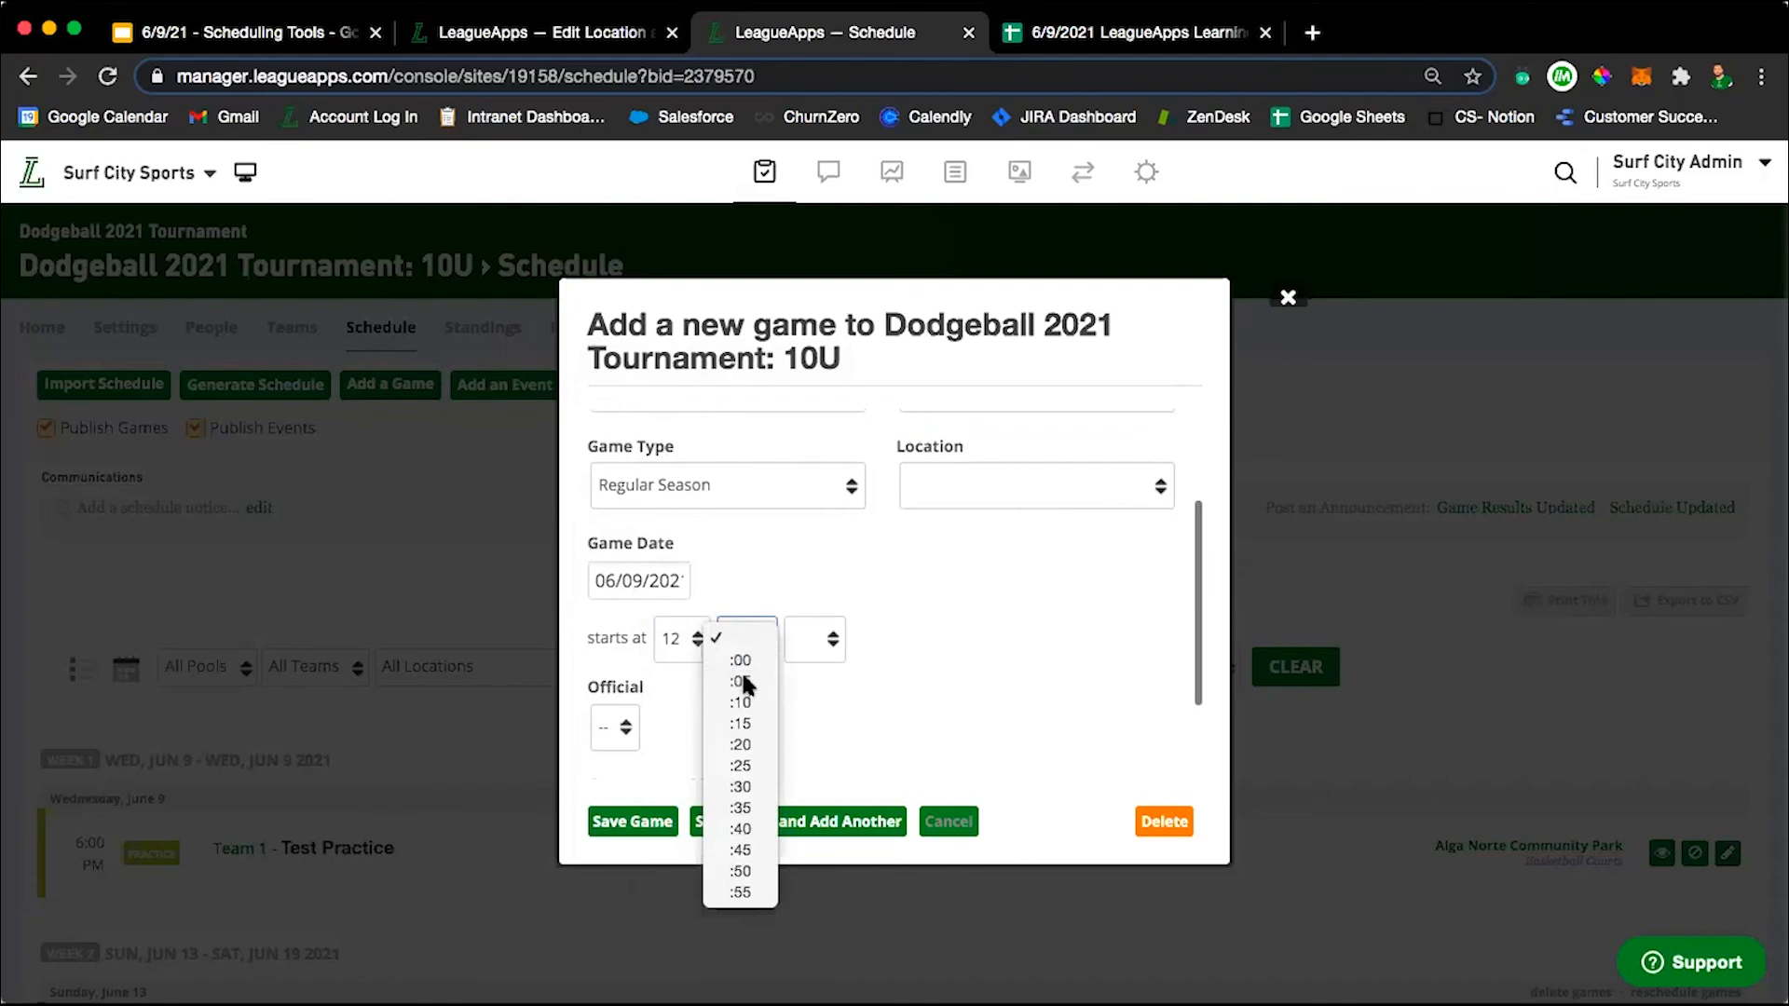
left_click(741, 669)
left_click(808, 641)
left_click(838, 659)
scroll(918, 672, "down", 2)
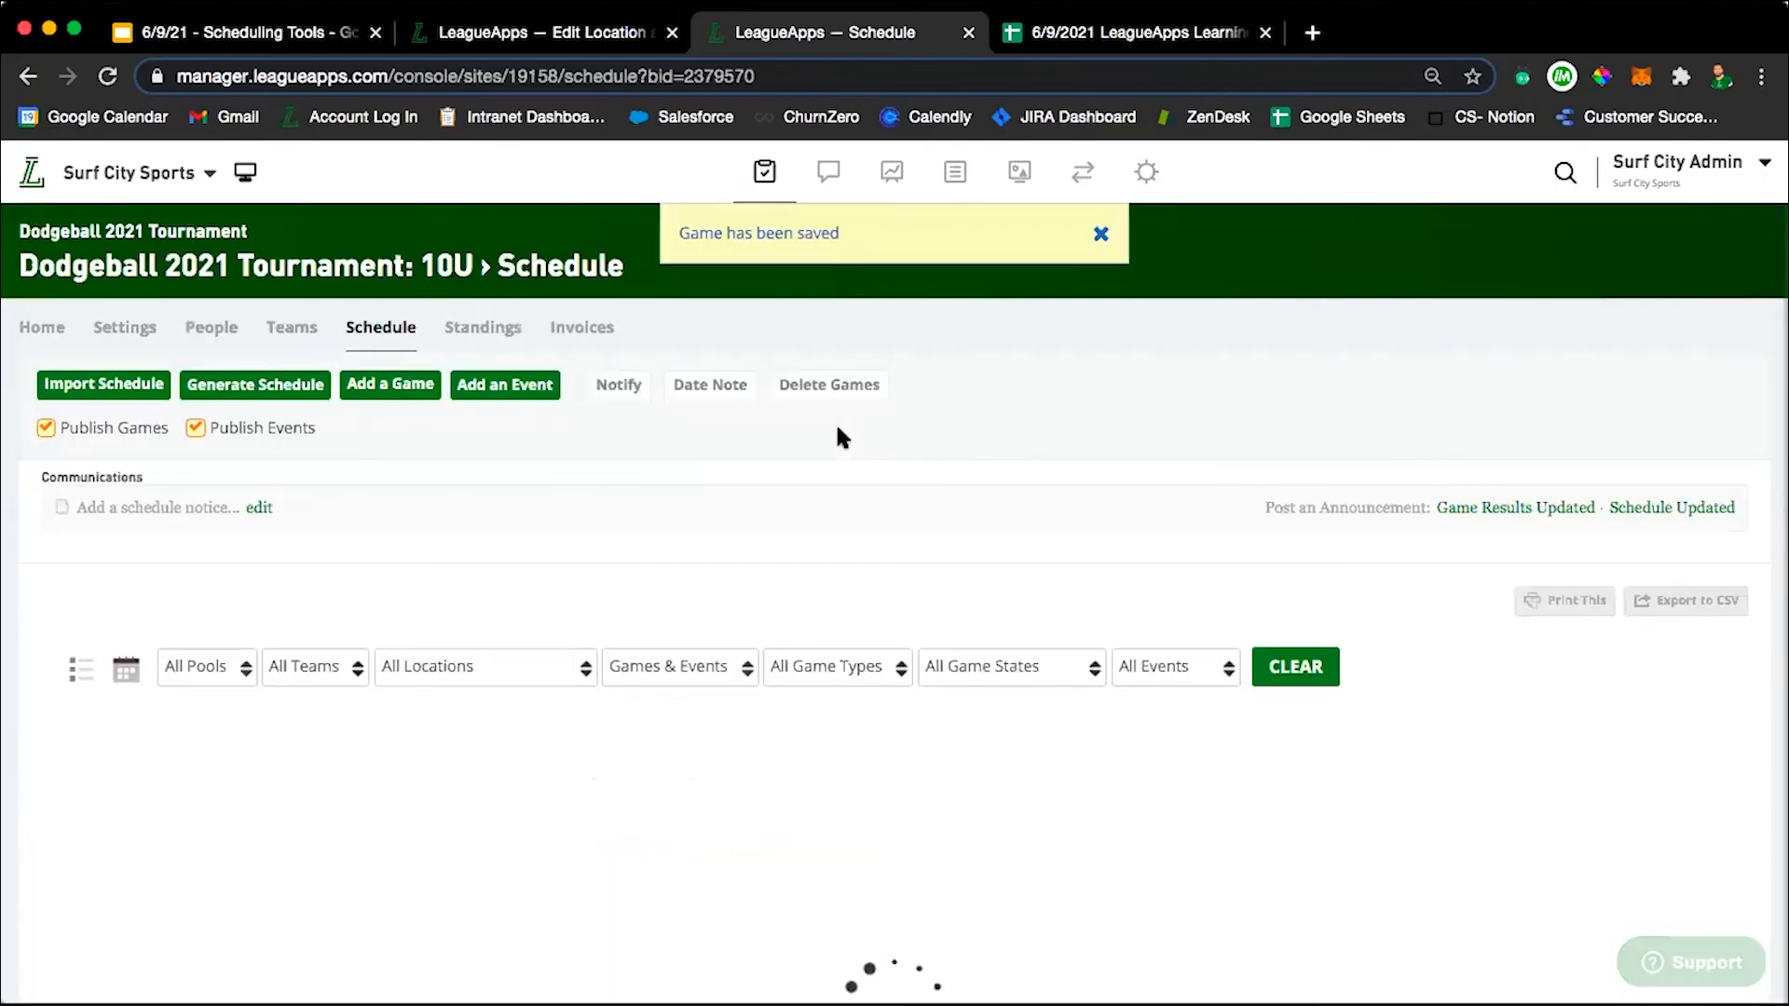
Examine the June 9 game between Team 2 and Team 1 on the schedule and its cross-program team marker.
scroll(407, 570, "down", 3)
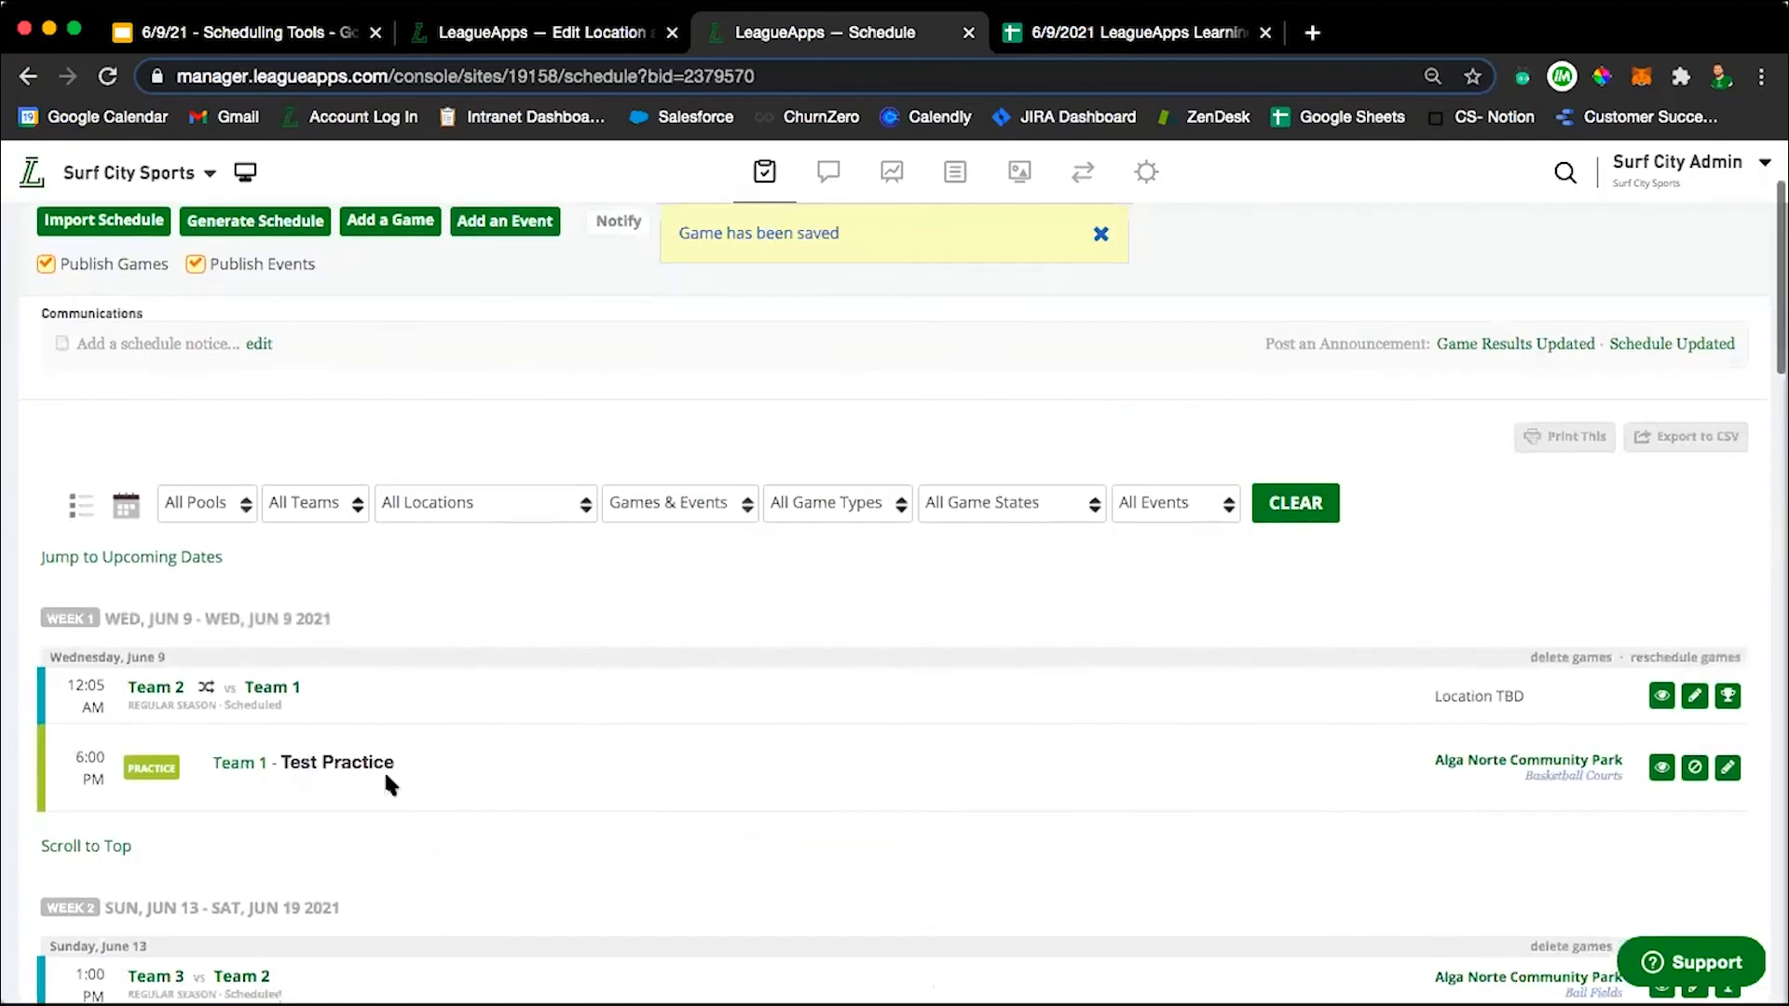
scroll(203, 687, "down", 2)
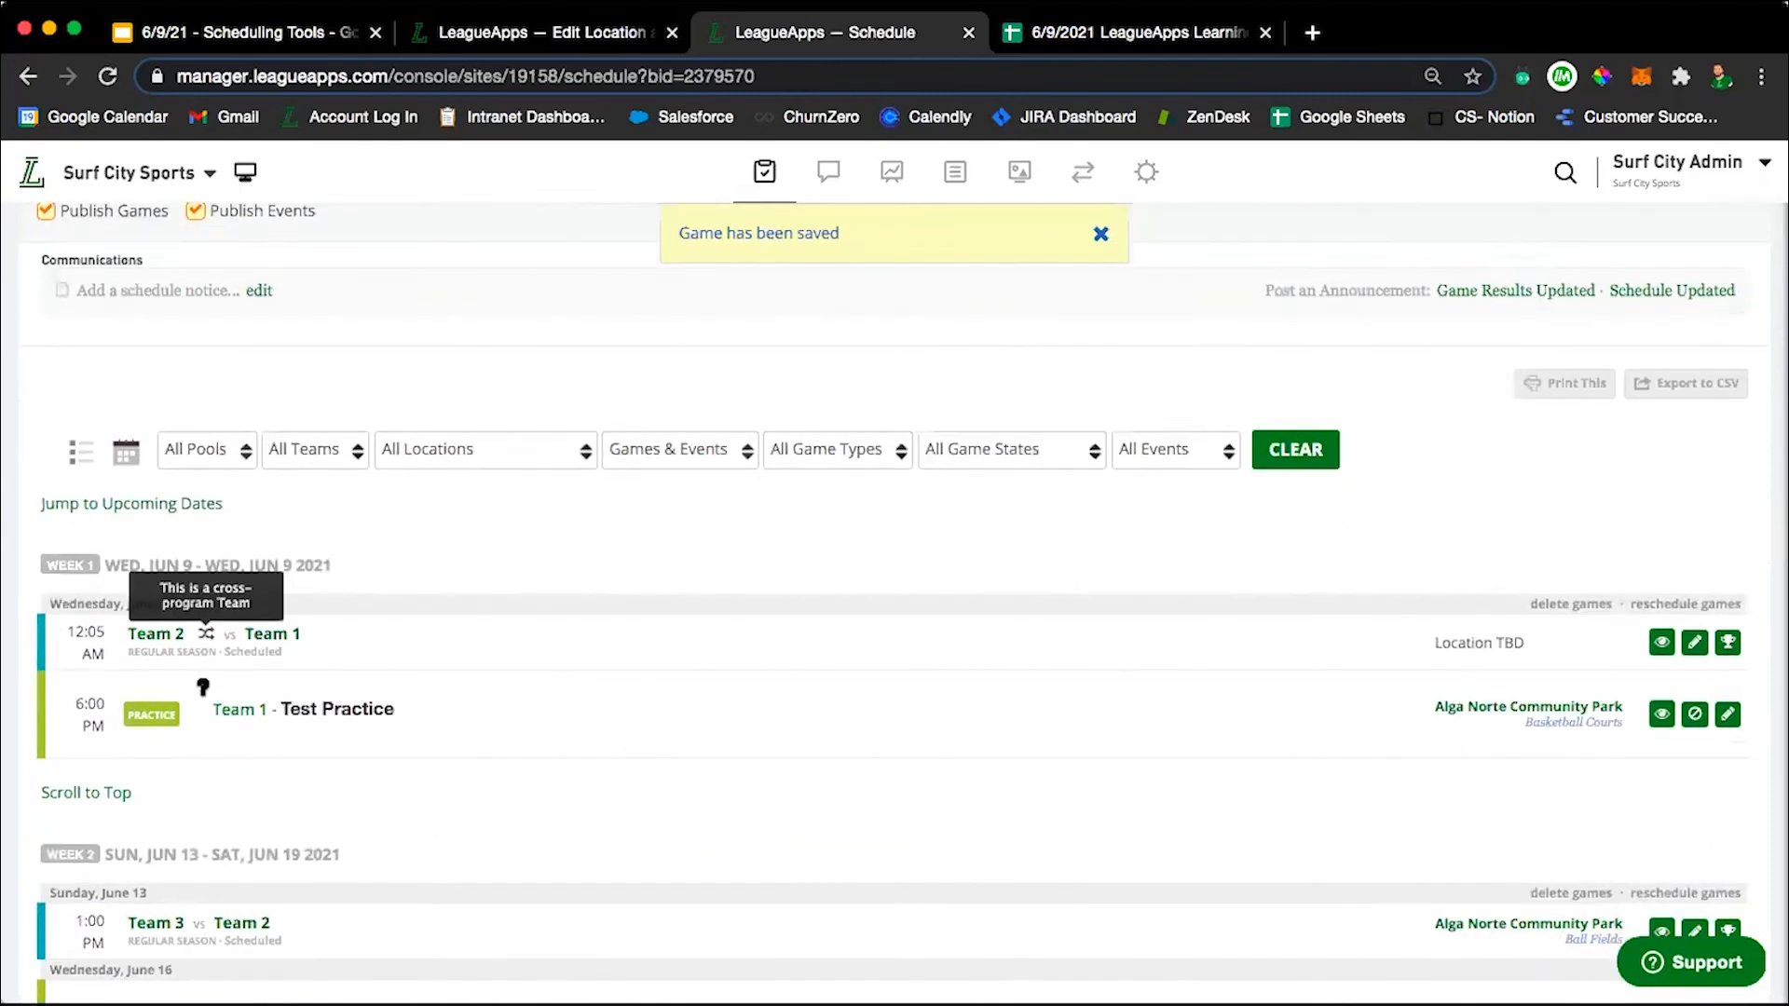
mouse_move(207, 583)
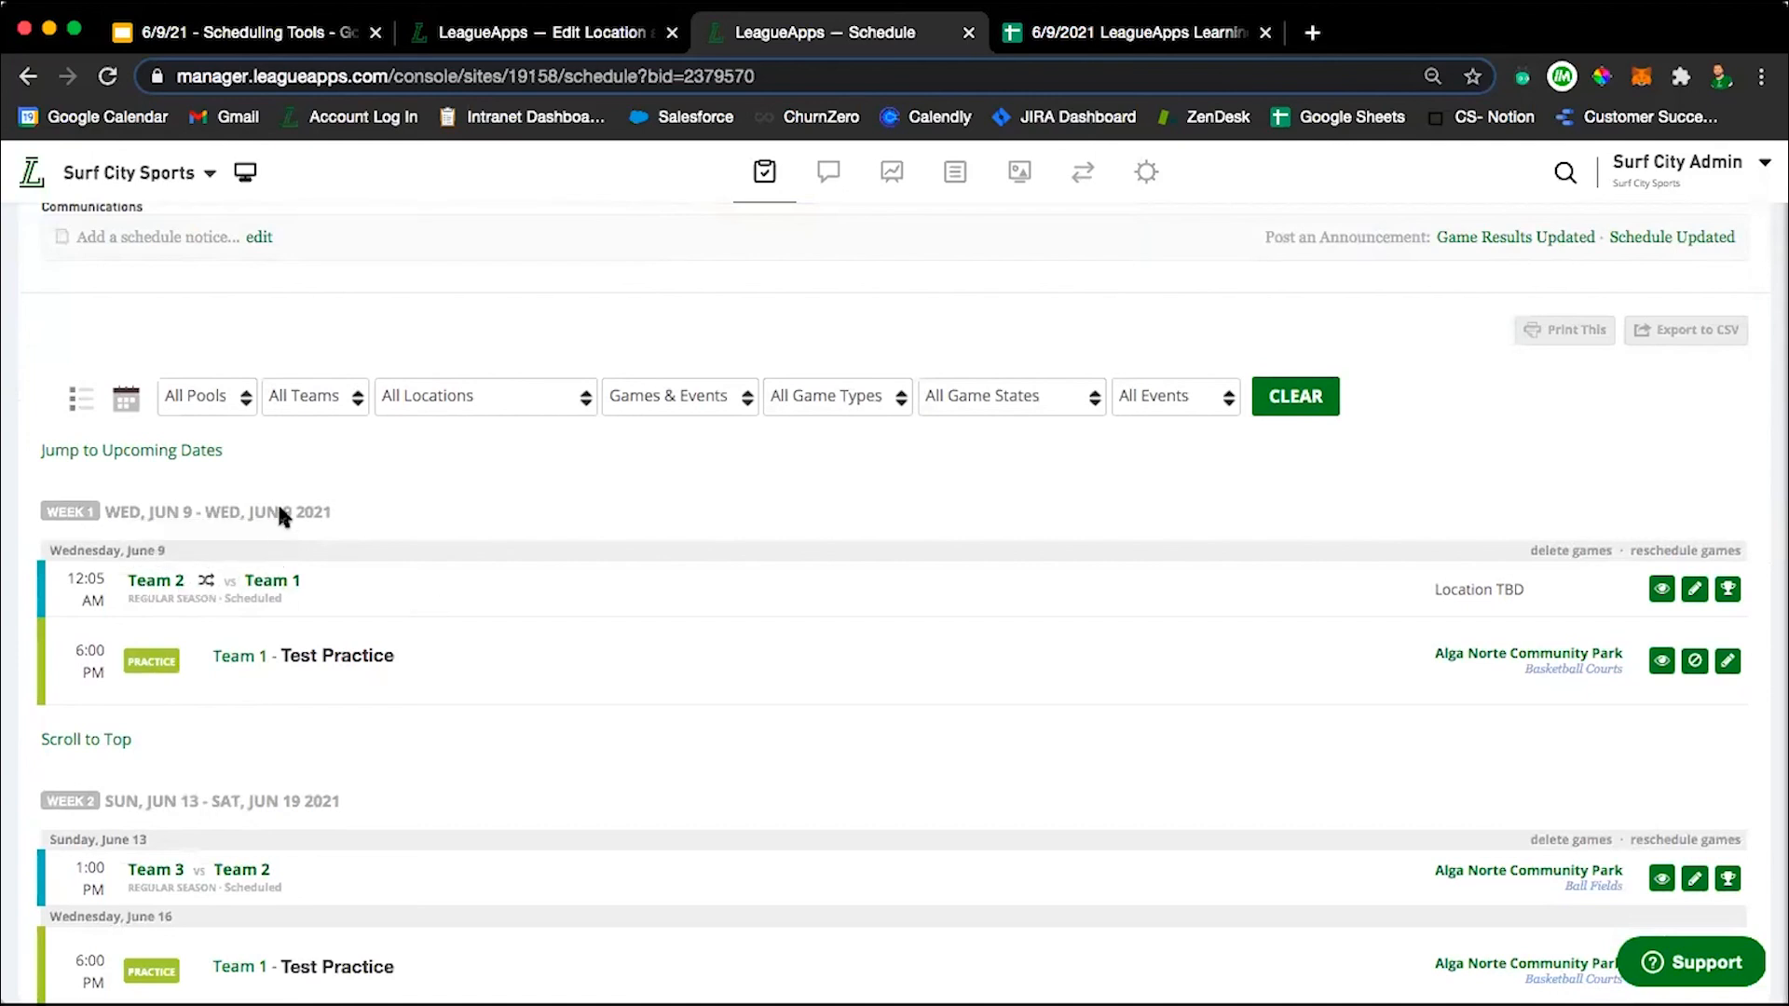
scroll(561, 510, "up", 3)
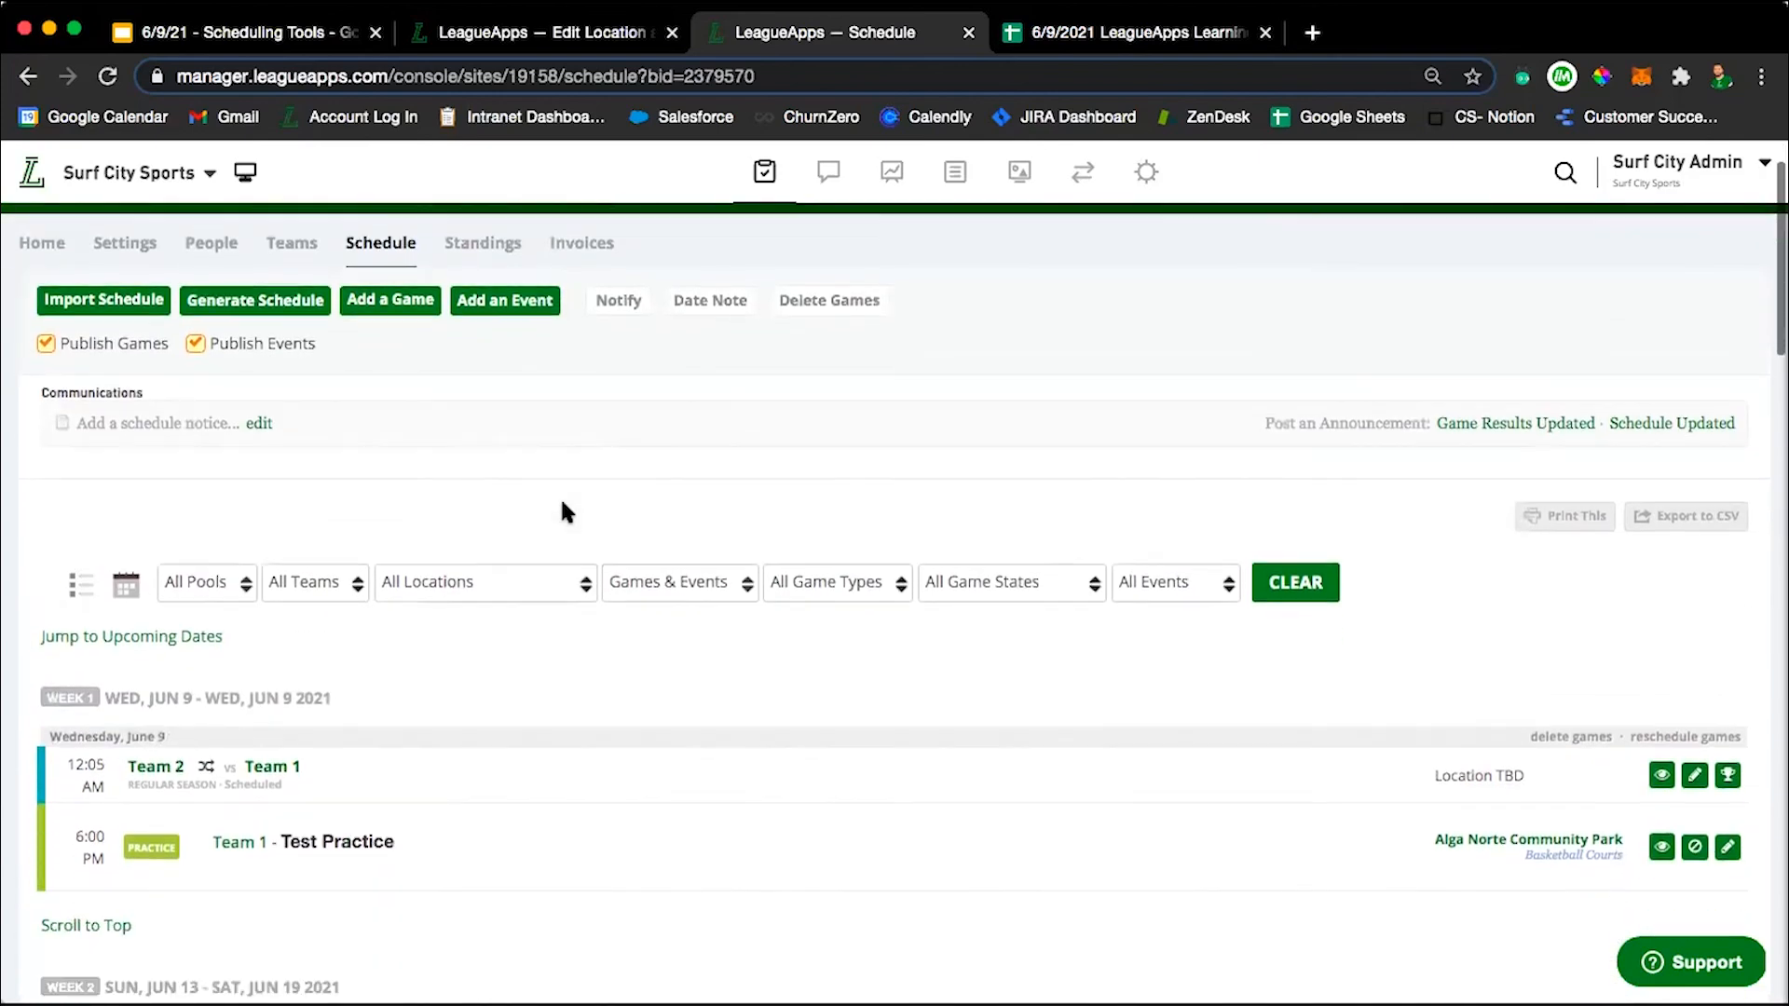